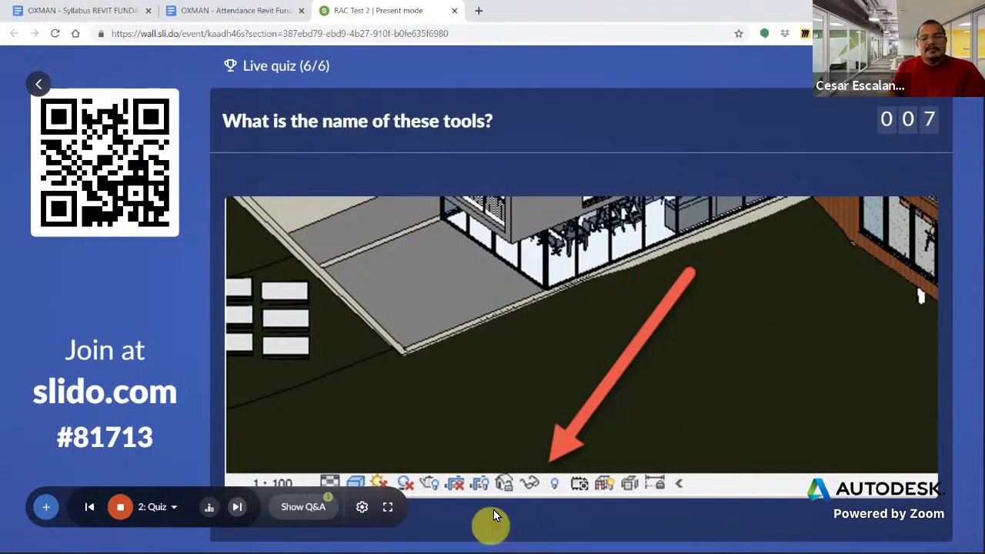
Close the final quiz question, reveal its correct answer and show the leaderboard
click(240, 511)
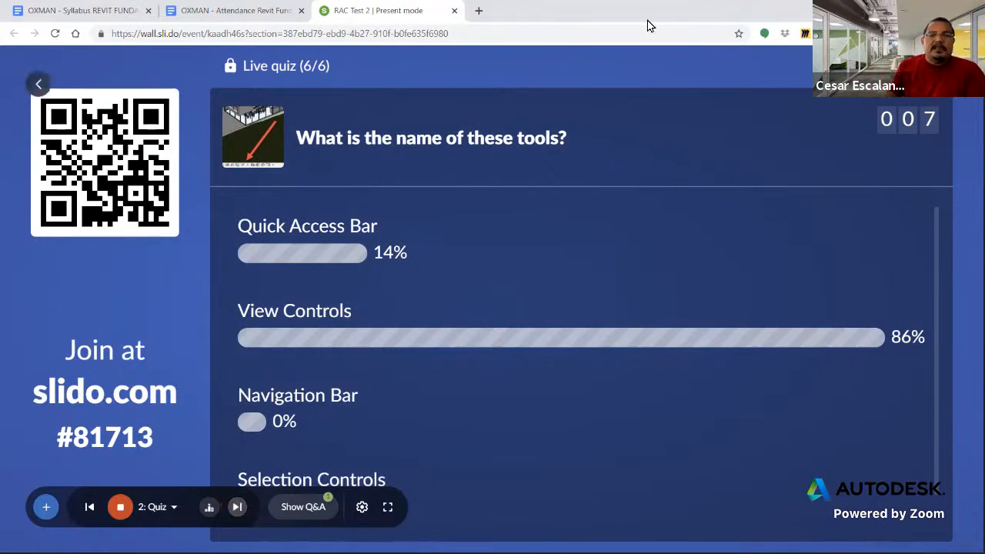
click(240, 511)
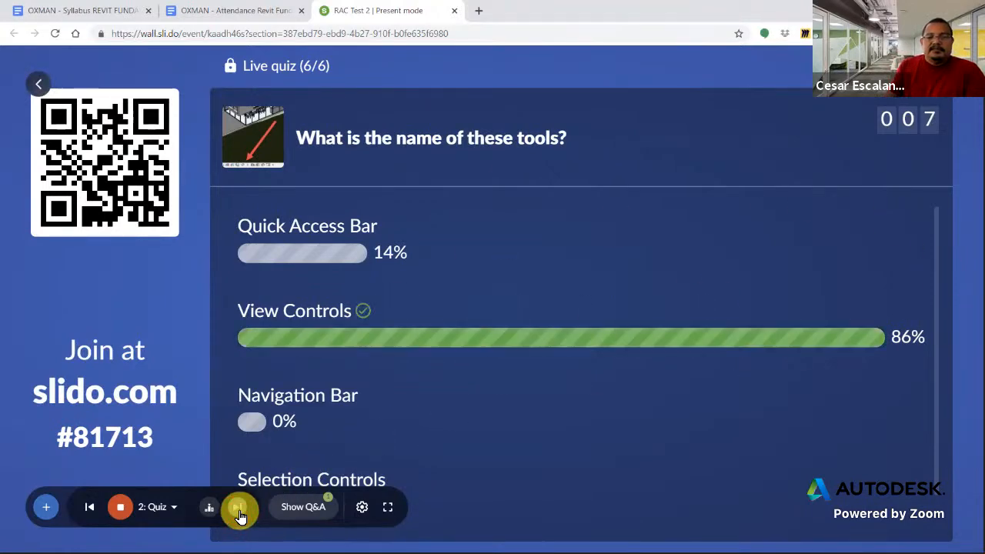
click(239, 511)
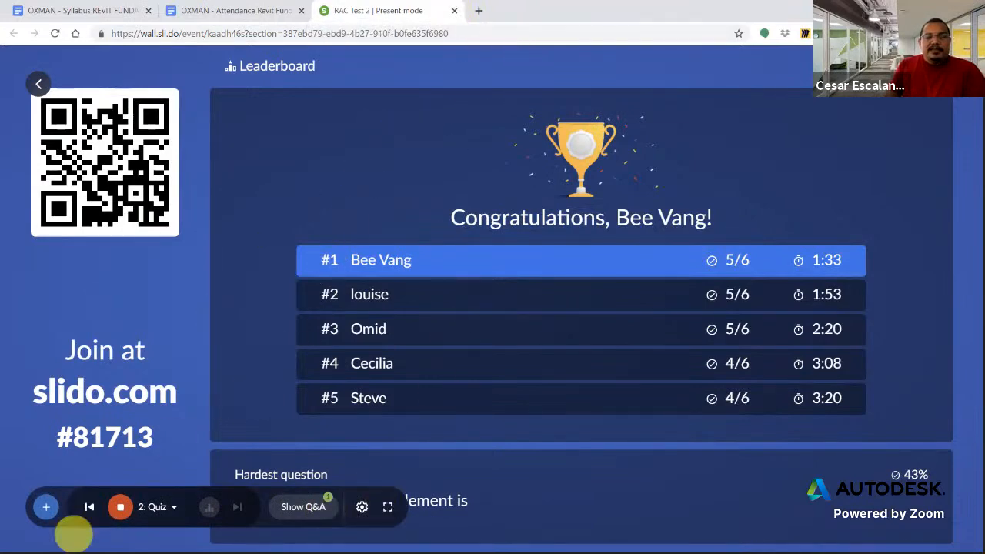
Close the quiz presentation and switch to the MyFirstBuilding model in Revit
click(454, 13)
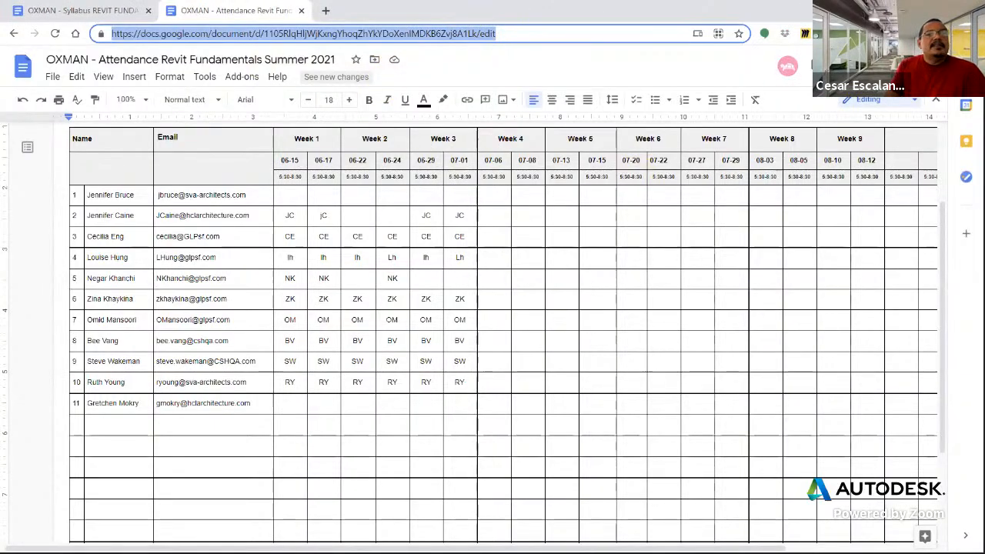
key(alt+Tab)
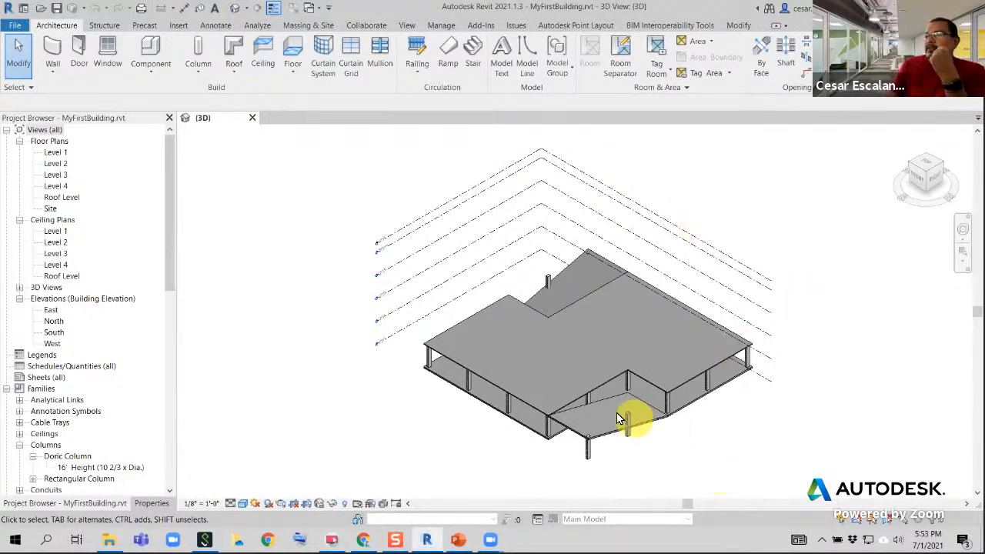
Edit the Level 1 floor's boundary, moving its front-left edge outward beyond the column line, and finish the sketch
scroll(707, 469, up, 4)
middle_drag(670, 428, 703, 418)
click(688, 370)
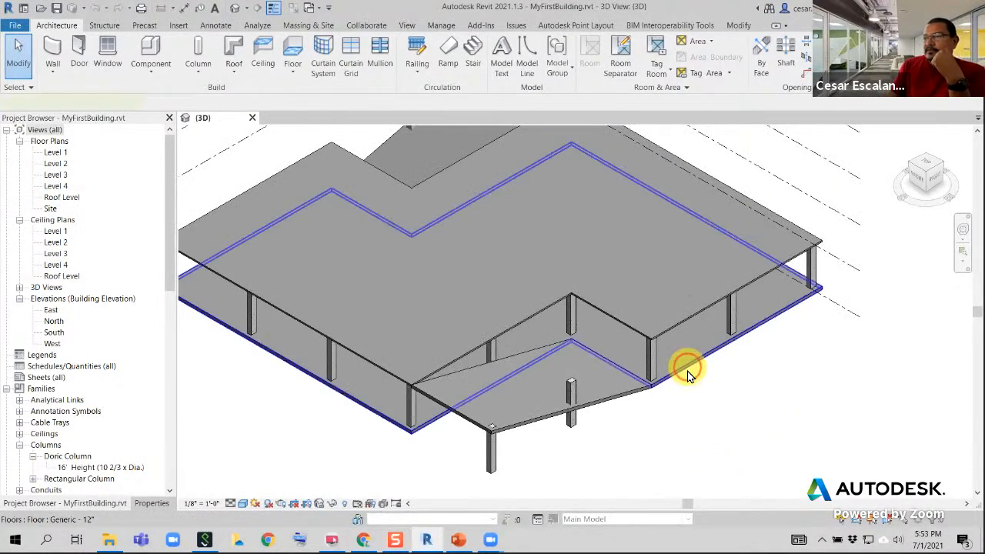
middle_drag(721, 456, 793, 438)
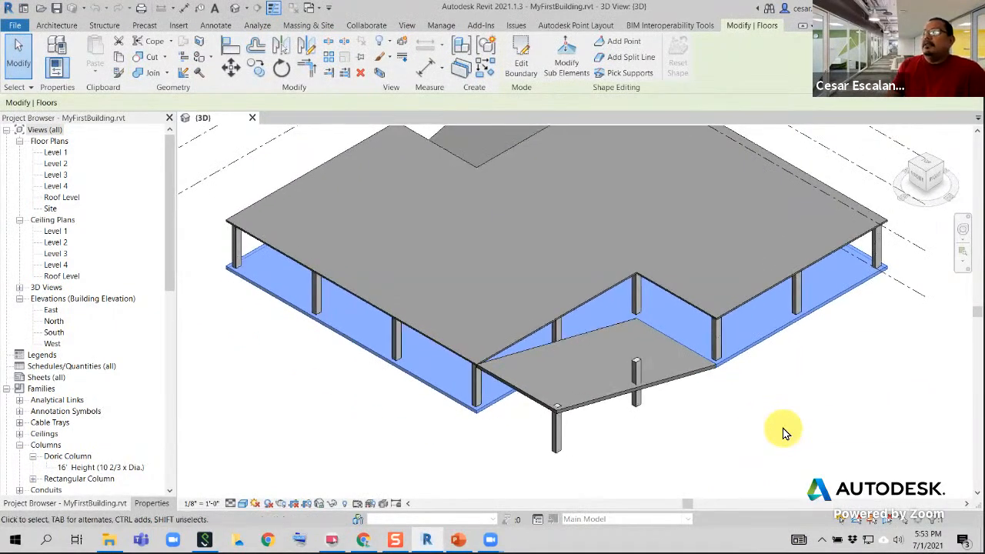
scroll(767, 439, down, 2)
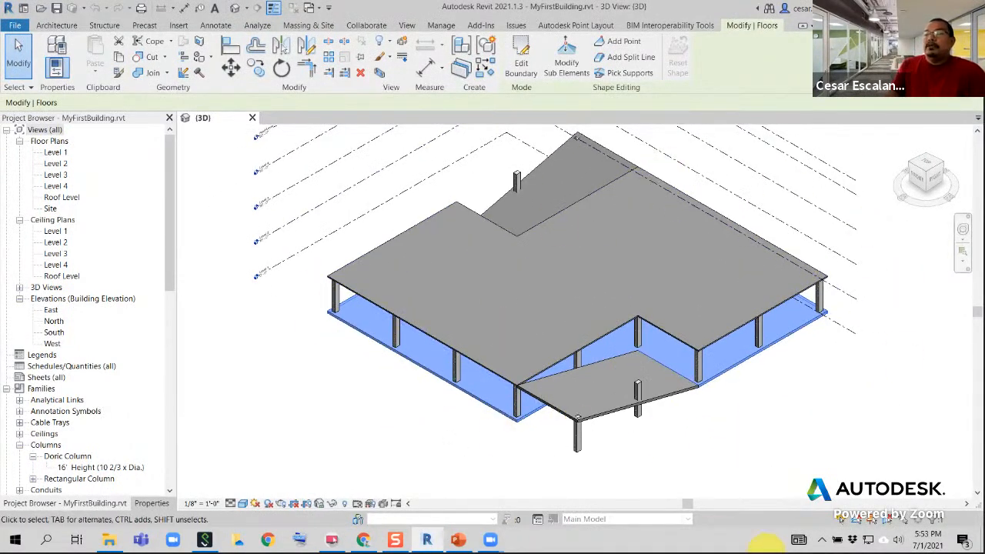
click(521, 65)
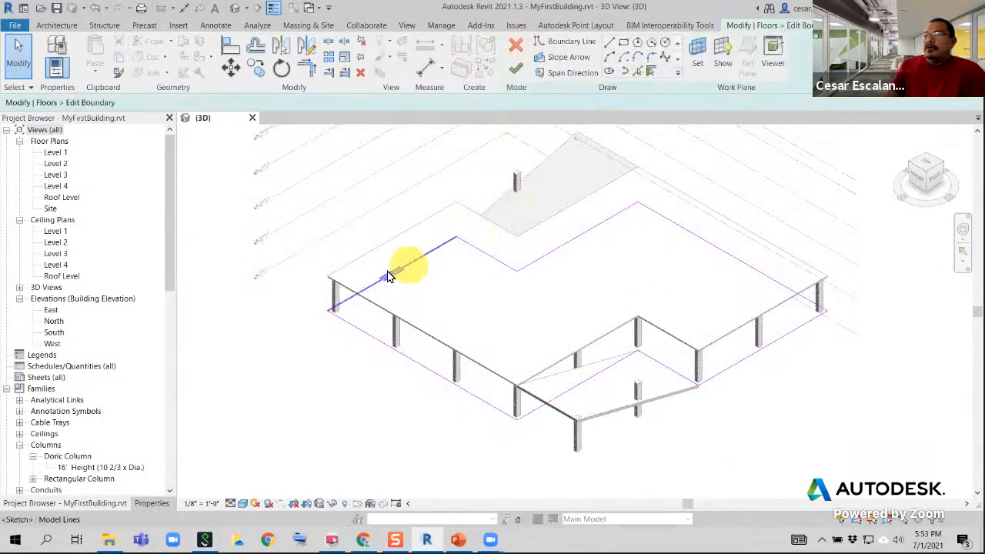
click(421, 366)
drag(421, 366, 345, 408)
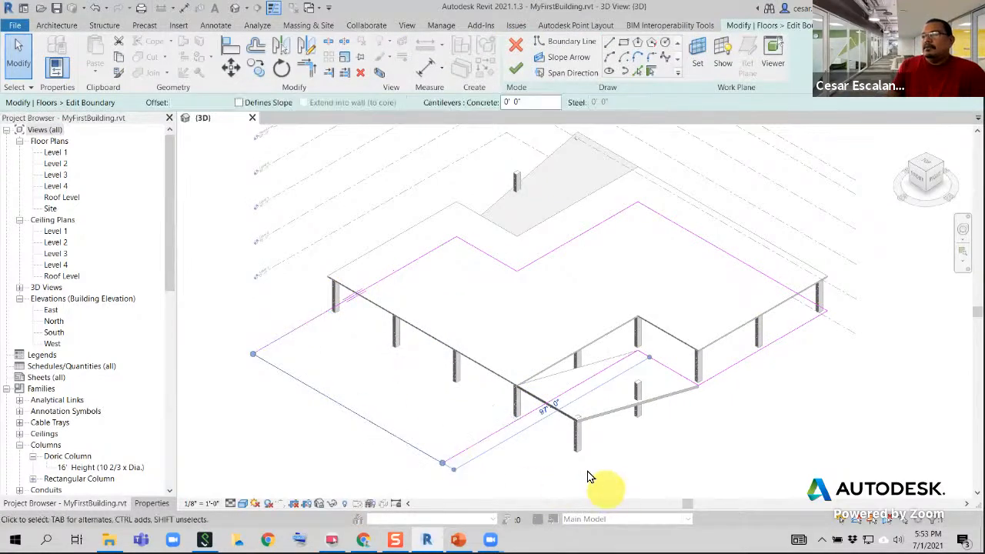
click(516, 68)
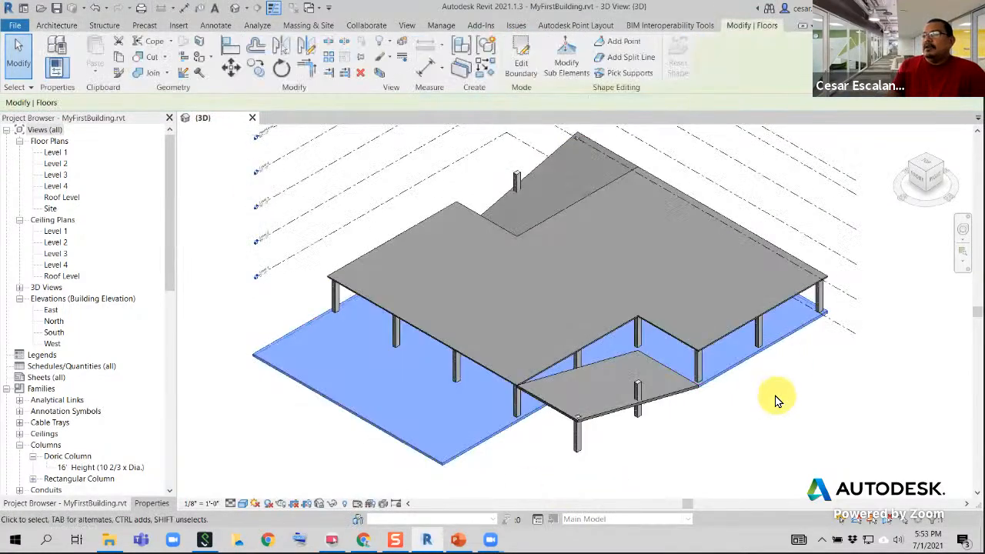
Undo the Level 1 floor extension, discard the boundary sketch edits and deselect the floor
click(95, 8)
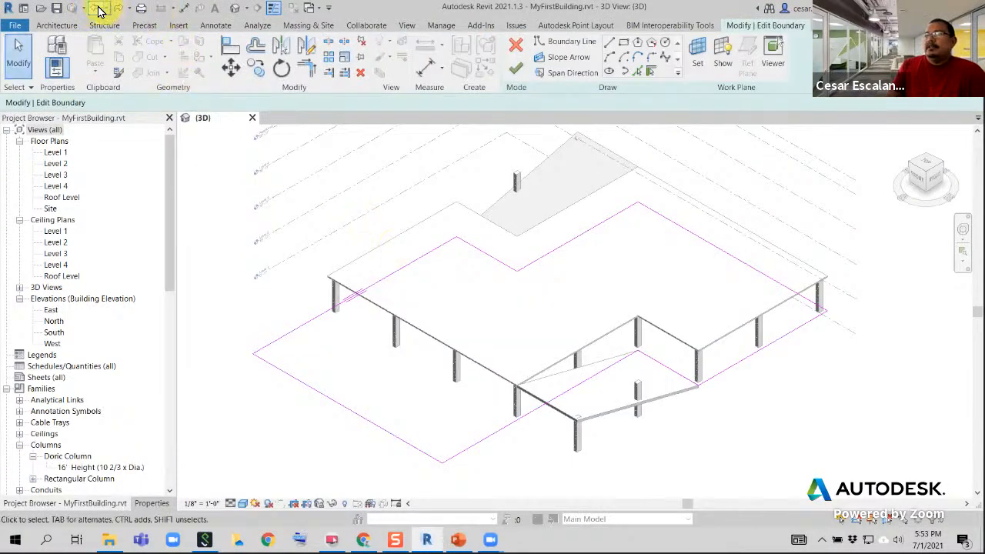
click(95, 8)
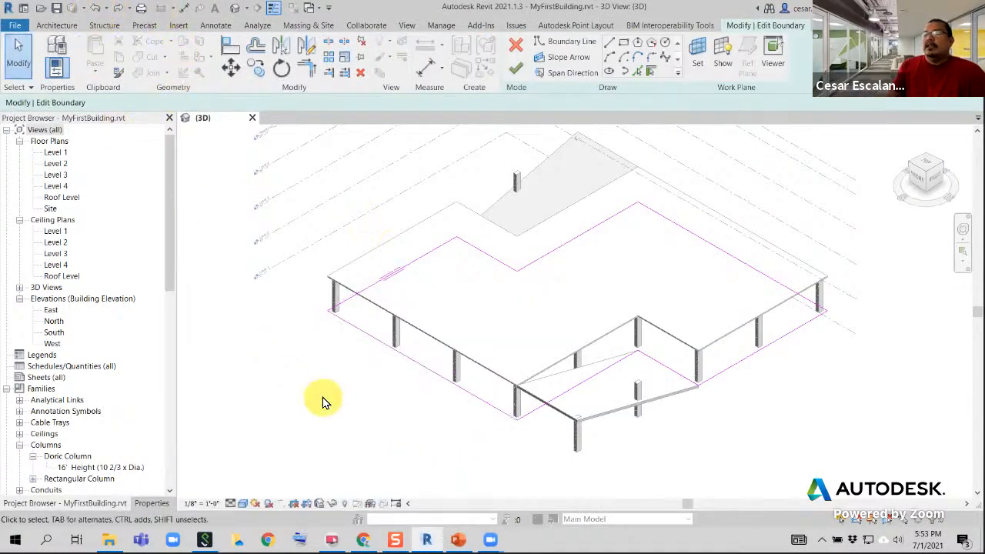
click(515, 51)
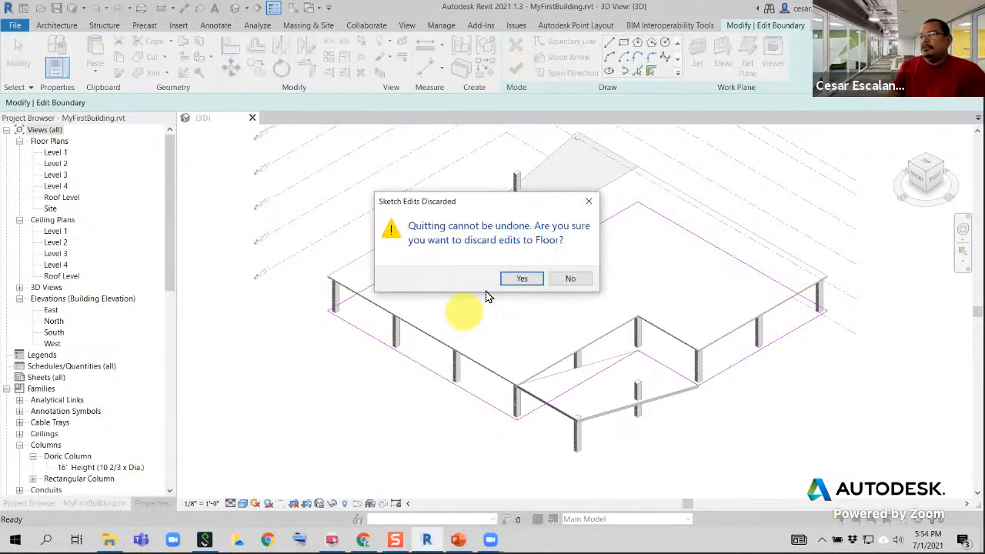
click(513, 279)
click(315, 444)
Examine how the concrete corner column meets the floors above and below it
middle_drag(487, 420, 269, 400)
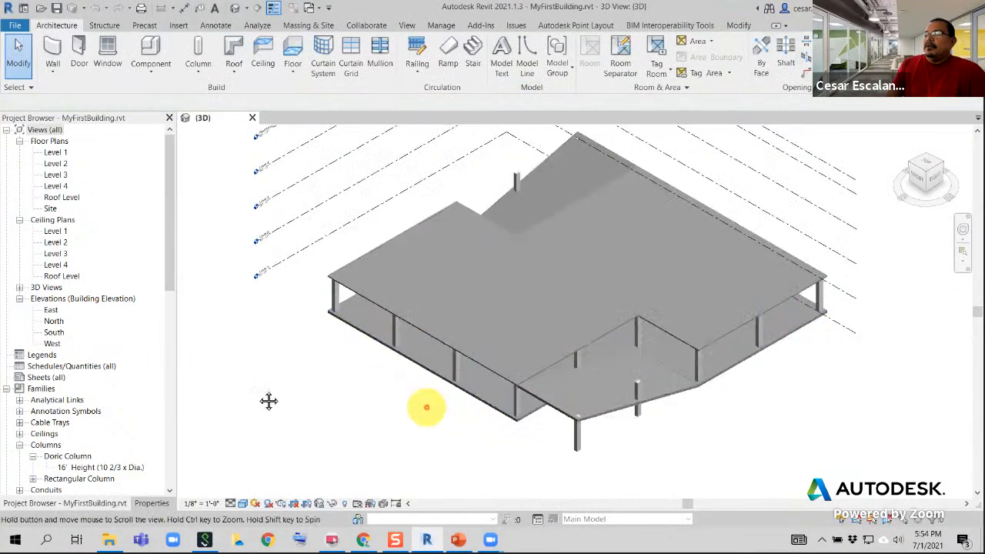
scroll(519, 363, up, 2)
scroll(461, 332, down, 4)
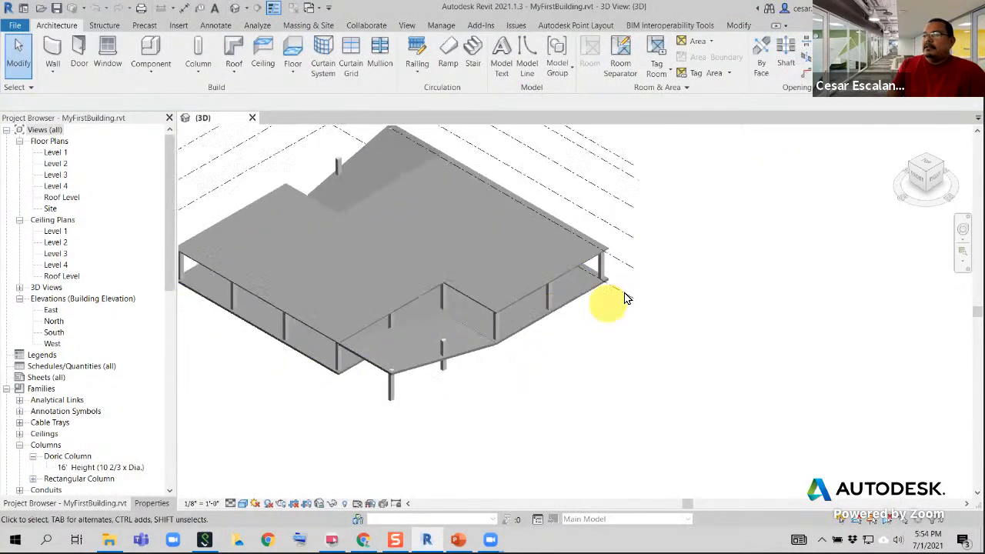
middle_drag(605, 308, 754, 315)
scroll(602, 360, up, 3)
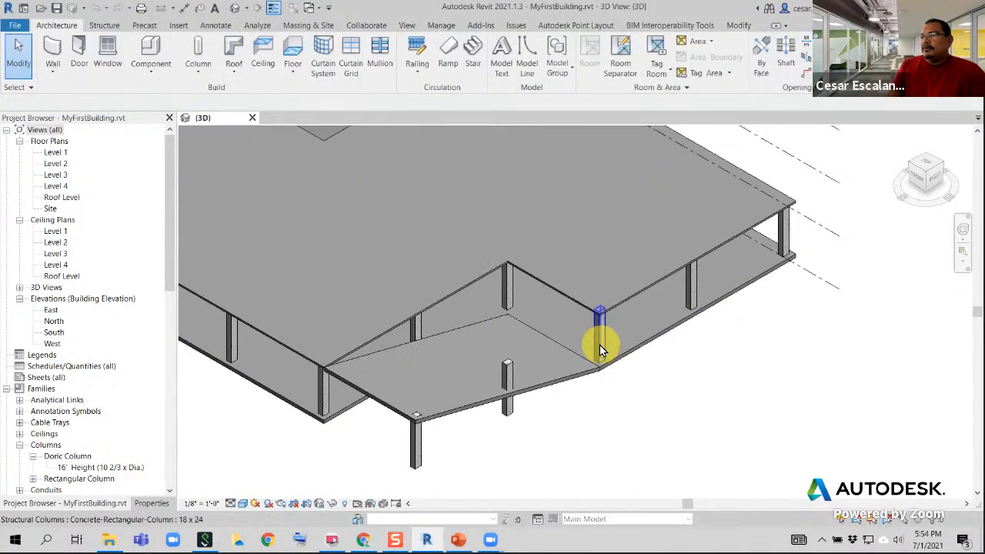
click(599, 345)
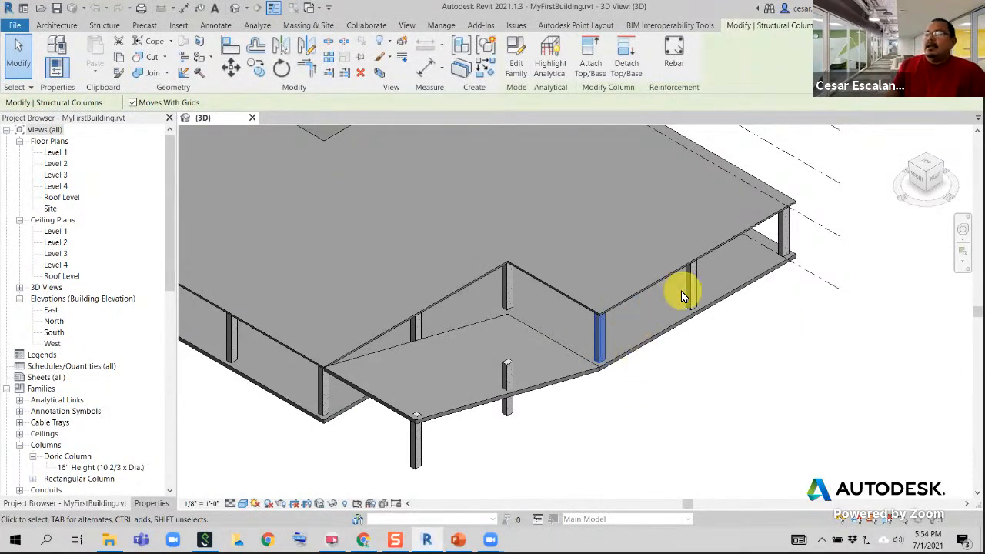
scroll(772, 296, down, 4)
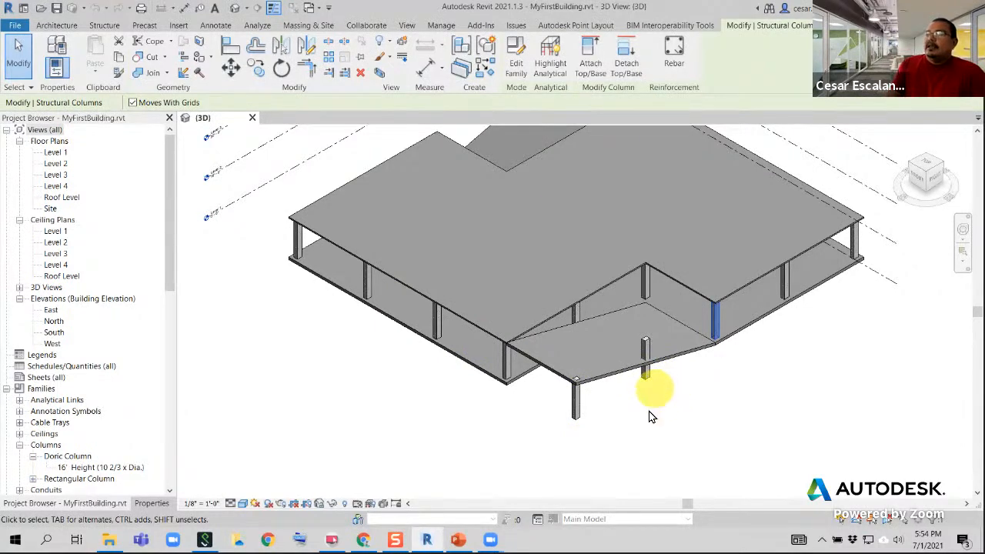
shift+middle_drag(651, 418, 543, 378)
scroll(546, 309, up, 5)
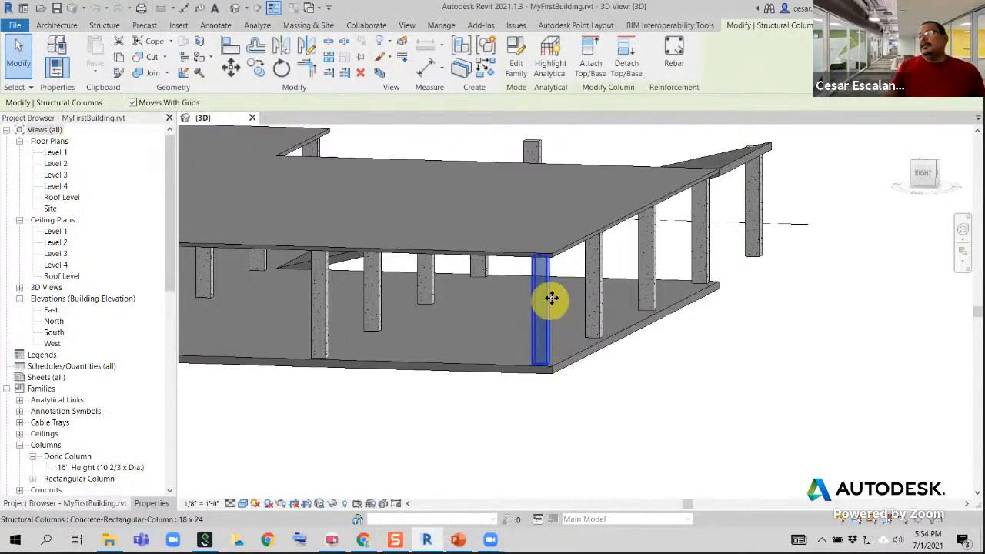
mouse_move(552, 299)
shift+middle_down()
mouse_move(561, 259)
mouse_move(561, 282)
shift+middle_up()
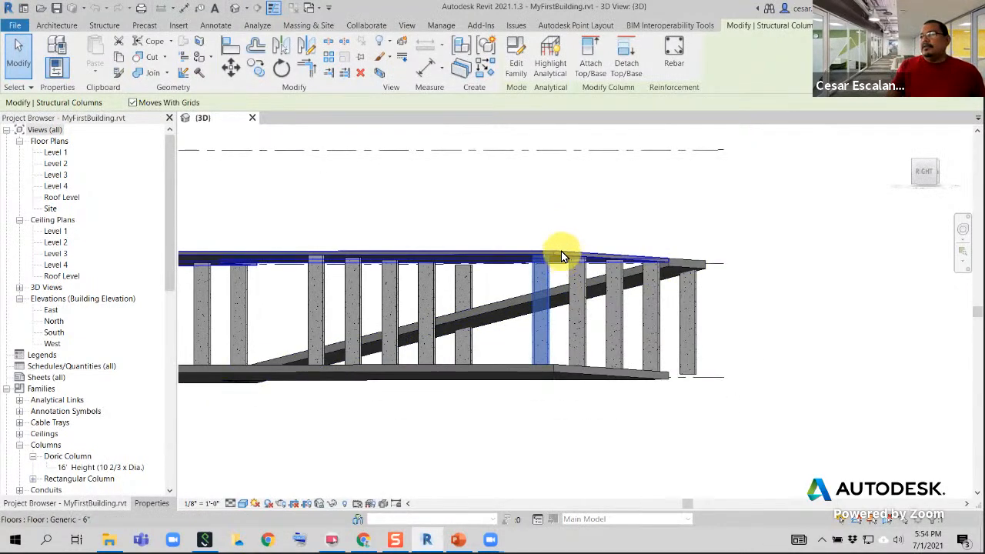
Check the level constraints and offsets of the edge column beneath the upper floor in its properties
click(560, 251)
shift+middle_drag(556, 297, 594, 401)
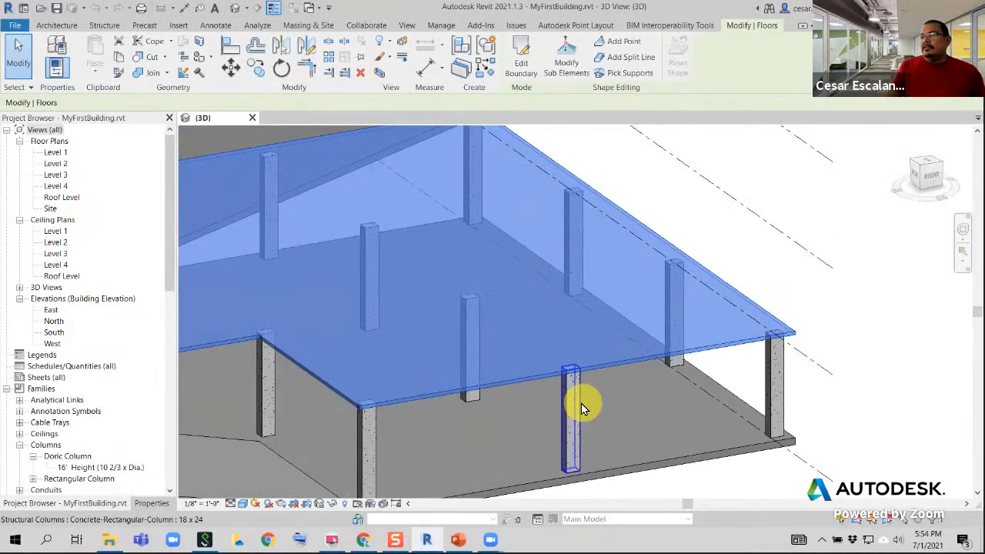
click(581, 403)
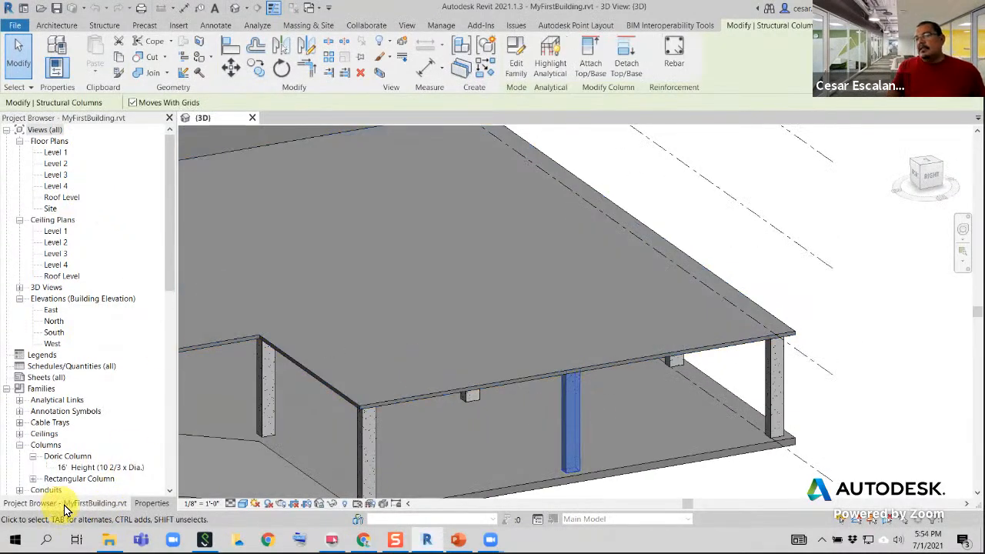
click(150, 504)
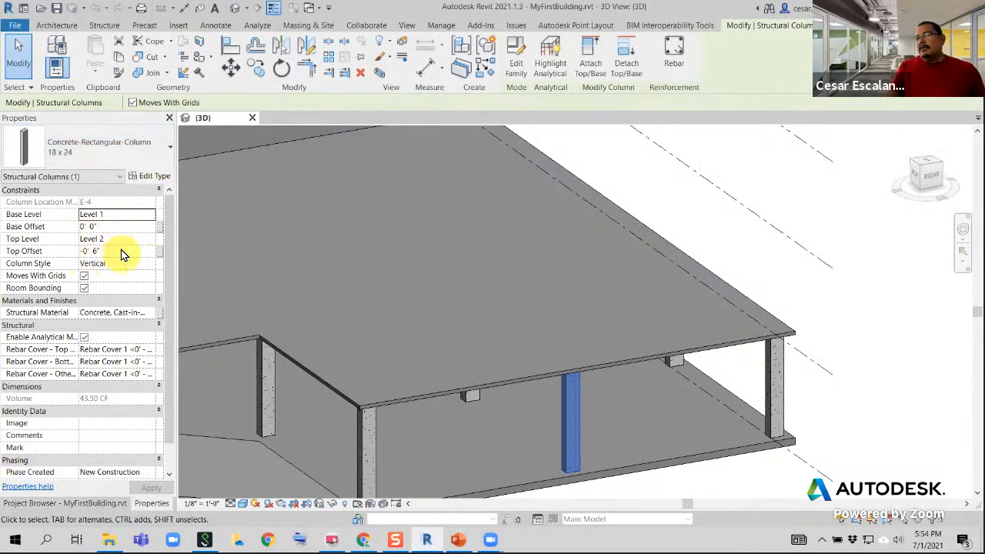
Duplicate the Level 2 floor's type under the name Generic - 8"
scroll(497, 318, down, 2)
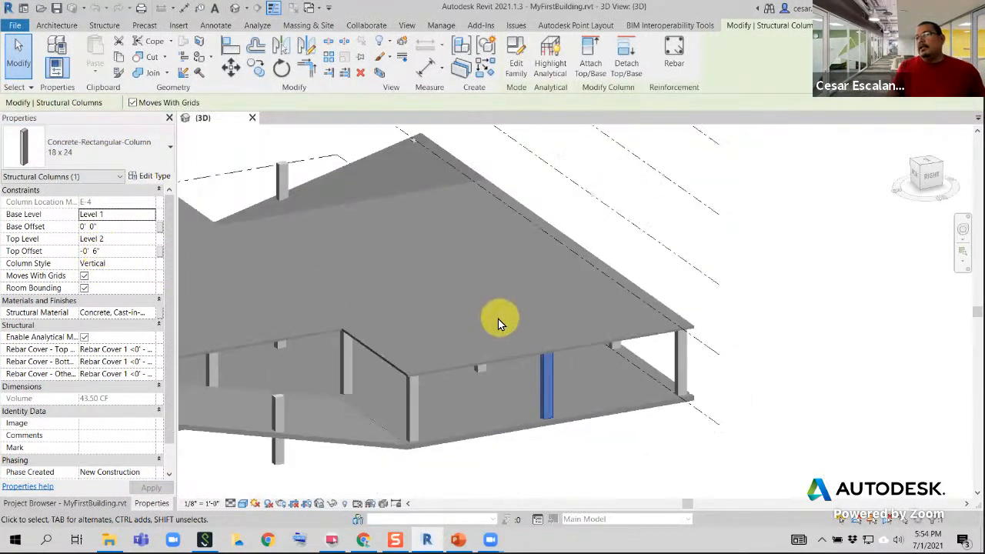
middle_drag(508, 300, 686, 266)
scroll(686, 266, down, 1)
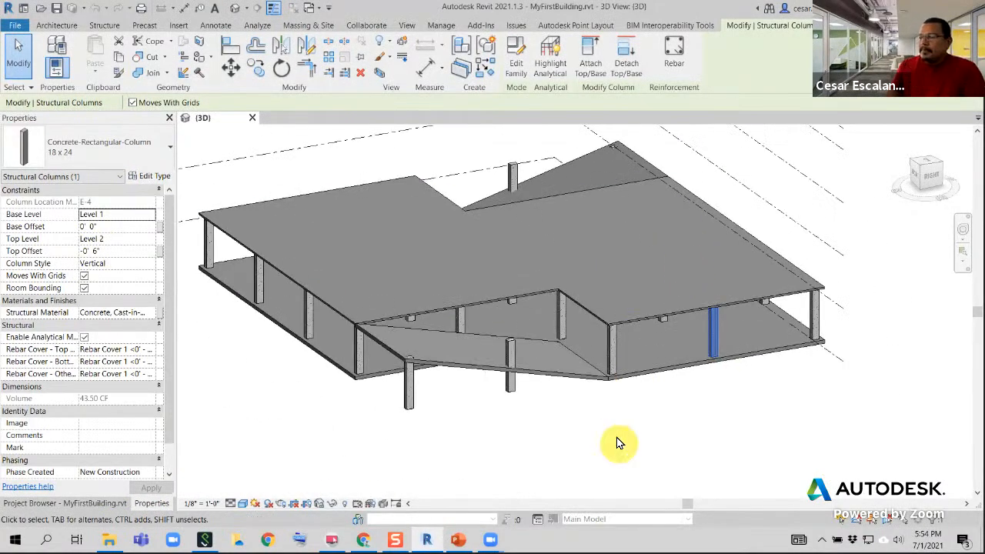
middle_drag(626, 415, 633, 433)
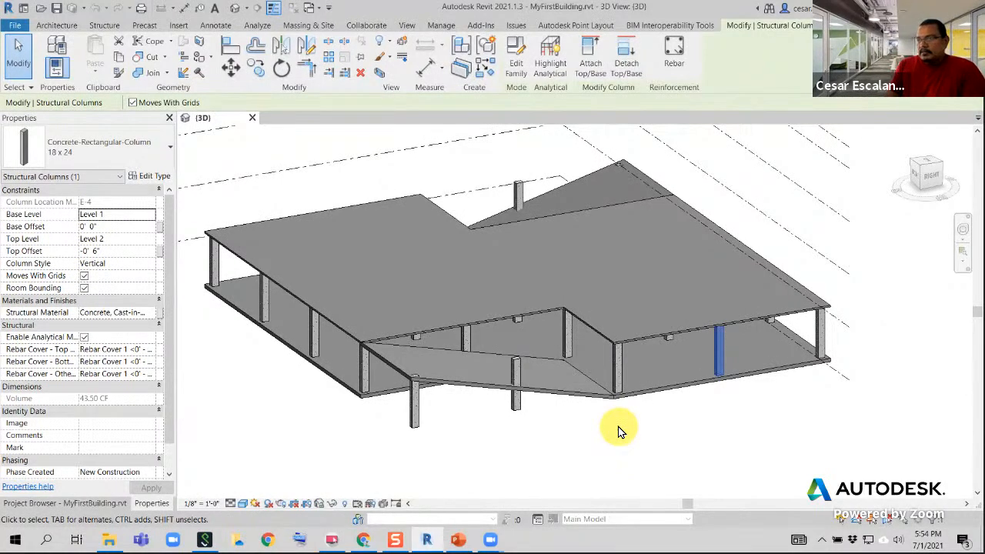
middle_drag(677, 417, 554, 496)
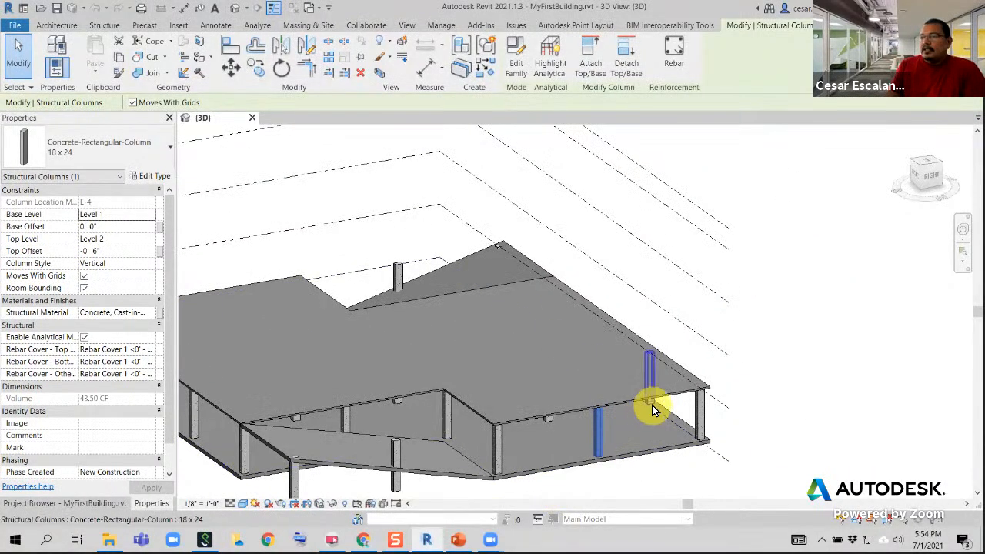
click(623, 398)
middle_drag(623, 398, 777, 252)
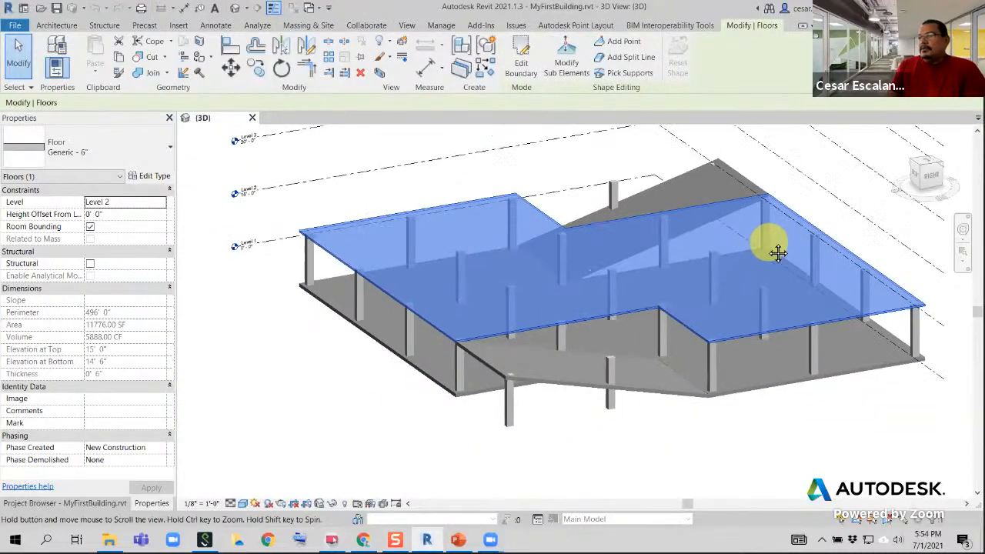
click(151, 178)
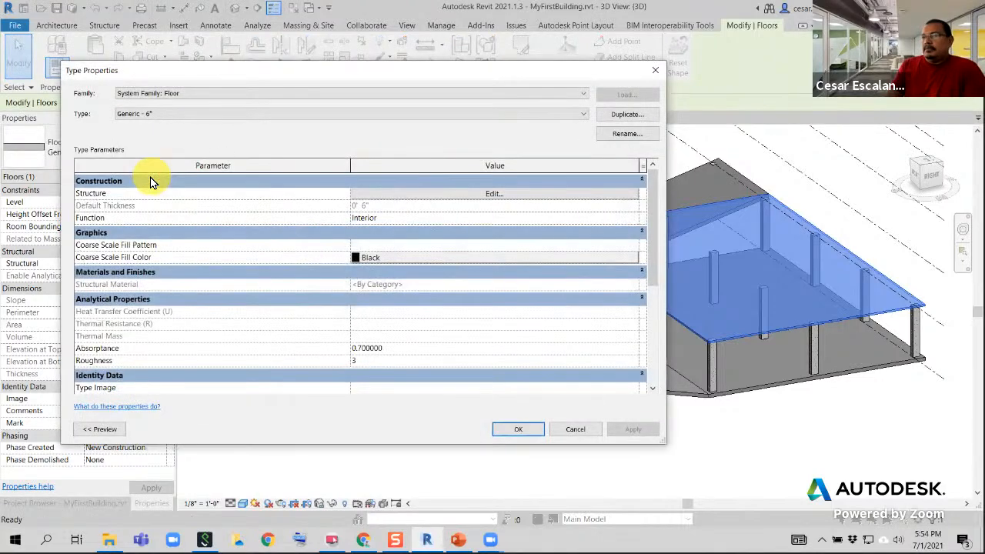
click(623, 114)
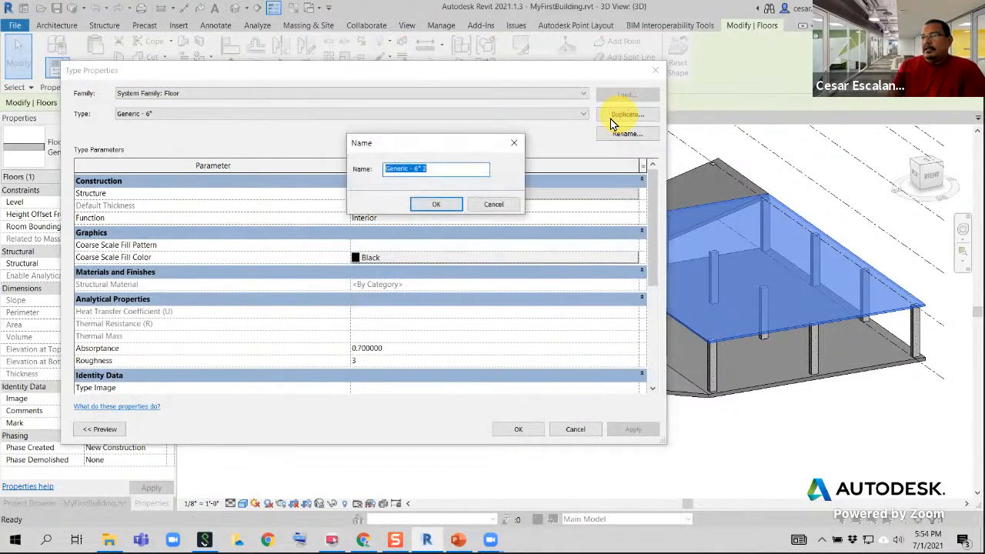
click(420, 169)
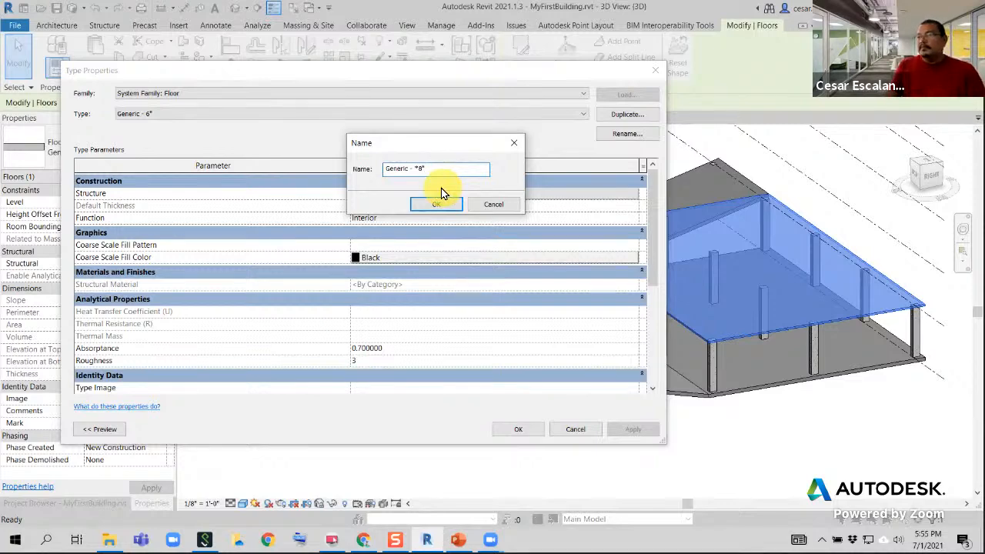
click(420, 169)
key(BackSpace)
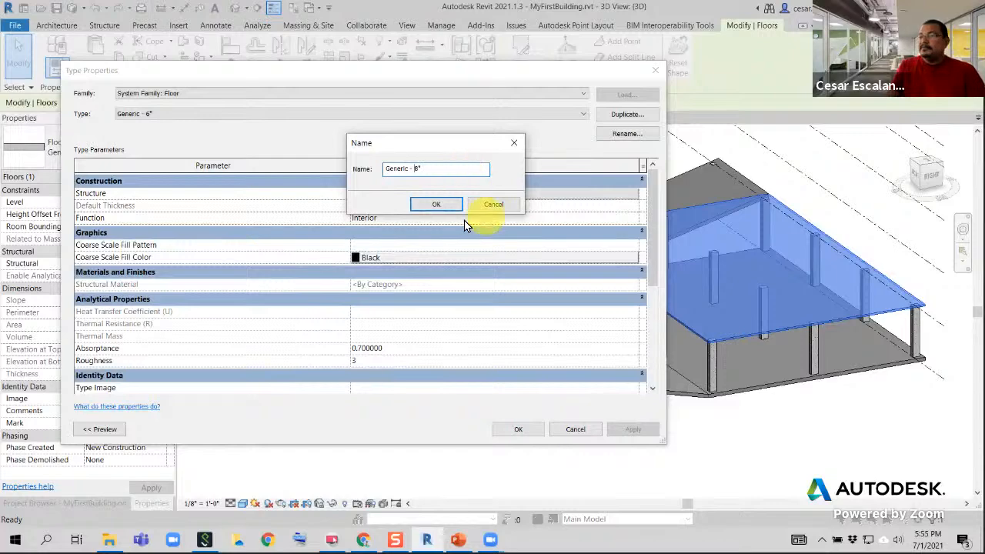
click(437, 203)
Try an 8" structure layer thickness for the Generic - 8" type on the Level 2 floor, and undo the type change
click(493, 192)
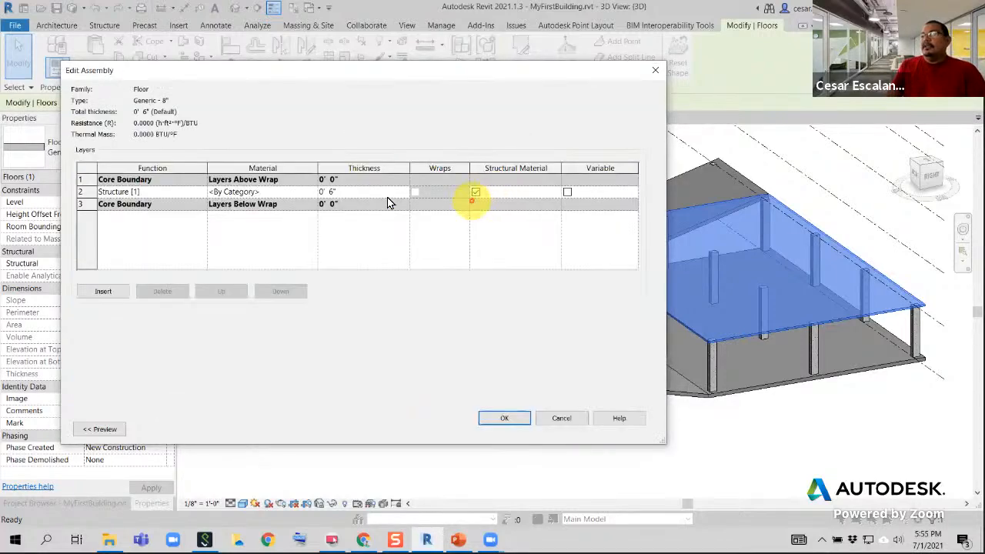
click(352, 193)
double_click(352, 192)
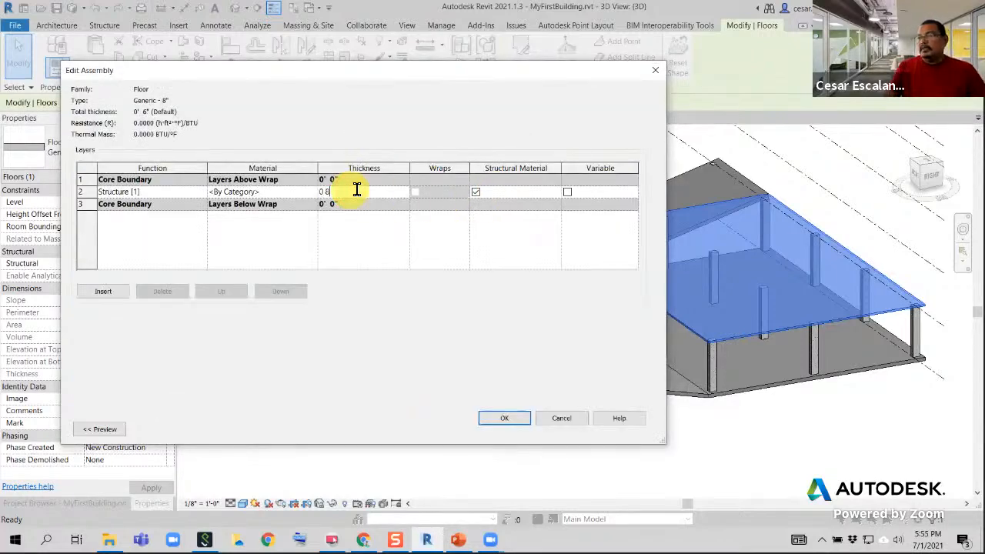
click(502, 420)
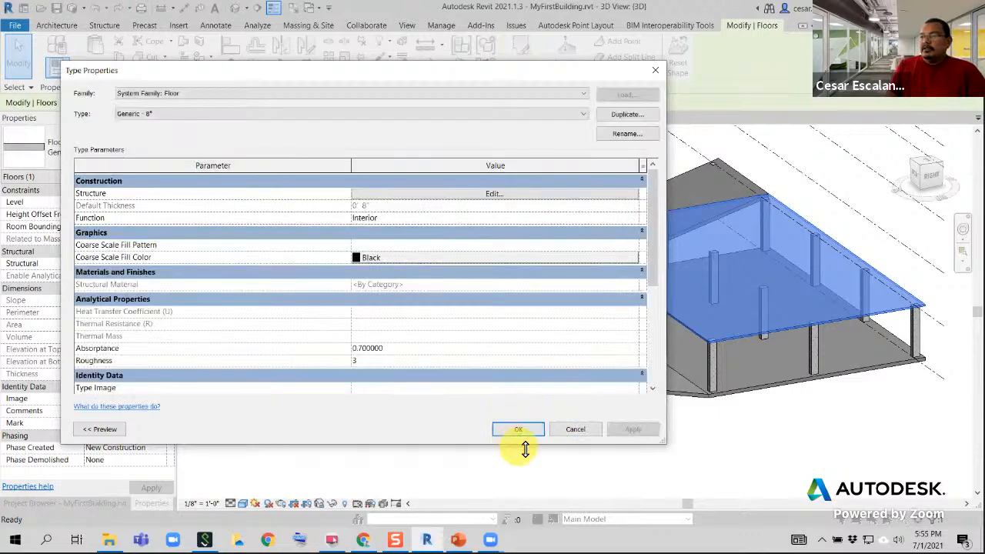
click(523, 432)
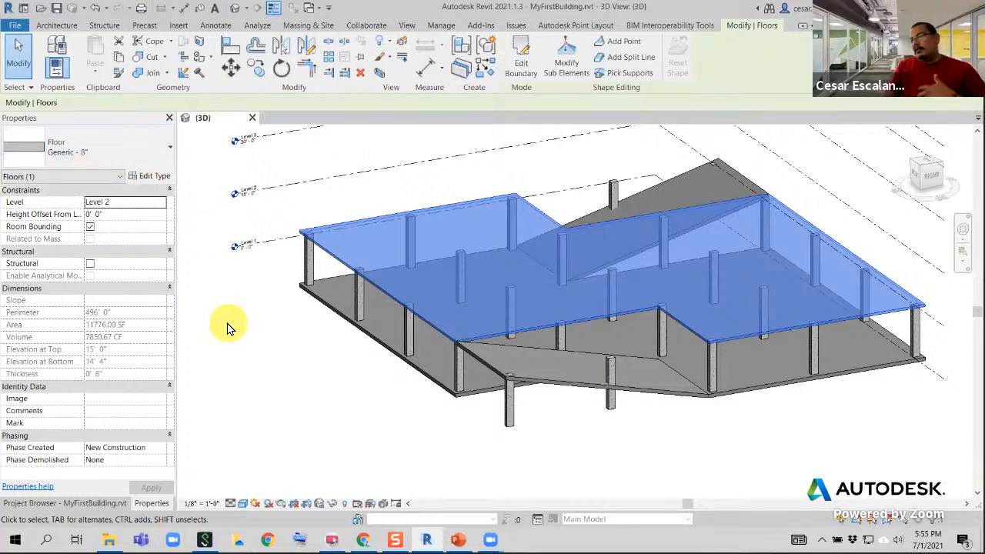
click(98, 10)
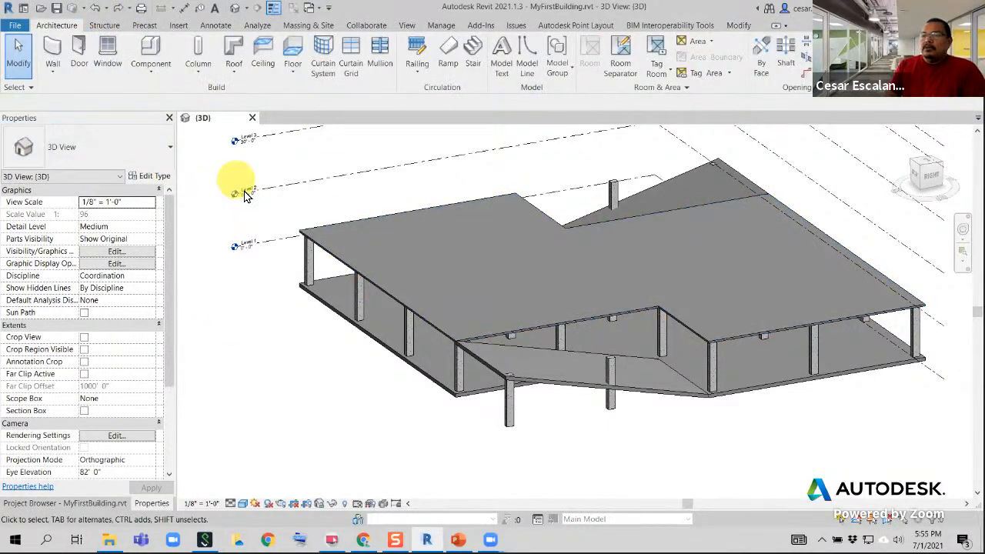
Review the layer structure of the Level 2 floor's Generic - 6" type and leave without changes
click(326, 256)
click(147, 178)
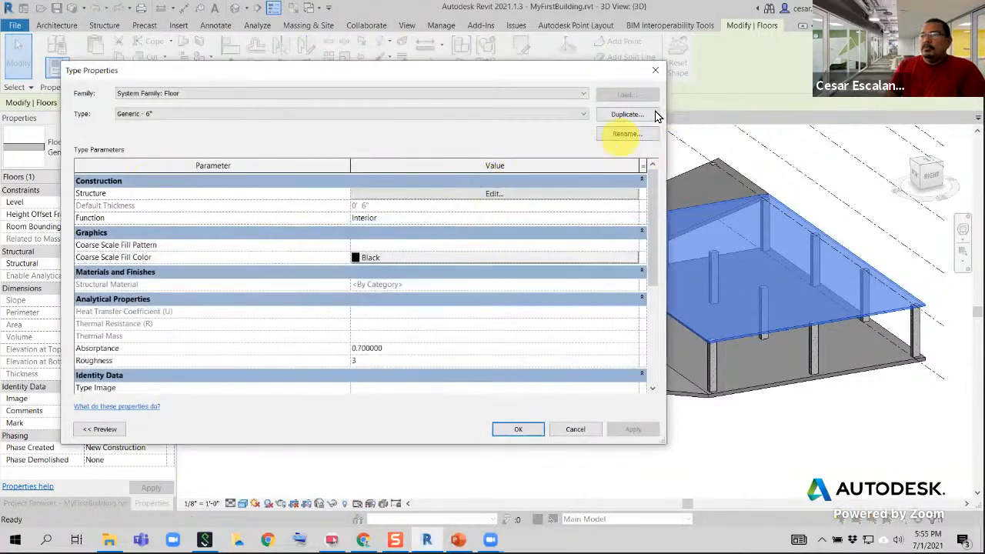
click(417, 194)
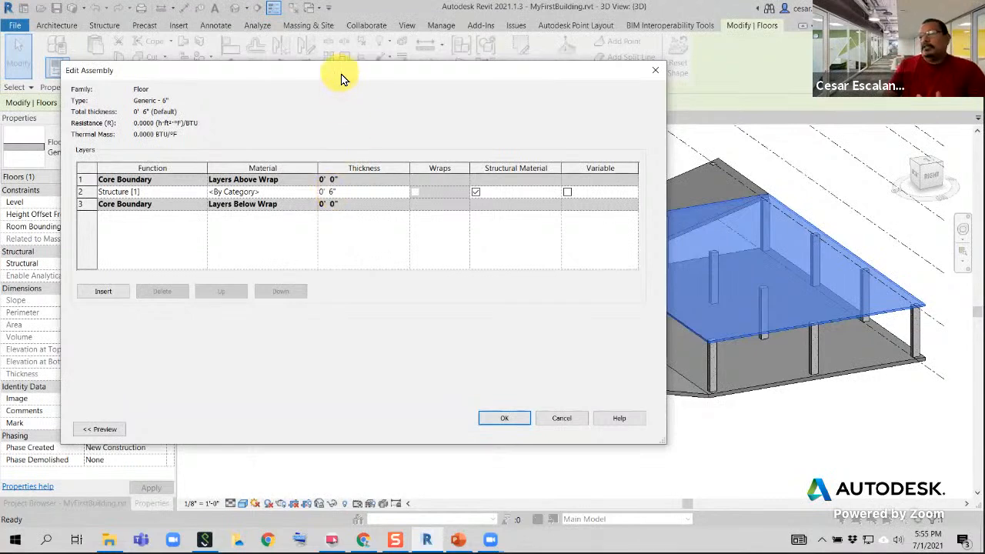
click(561, 421)
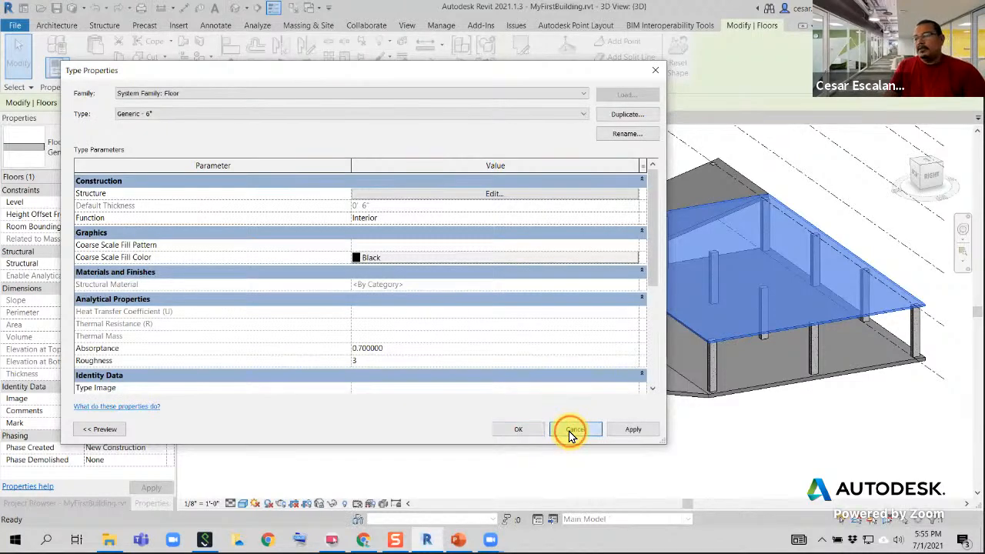
click(569, 430)
click(310, 395)
Examine the Level 2 floor and how the front columns pass through the sloped floor below it
scroll(311, 397, down, 3)
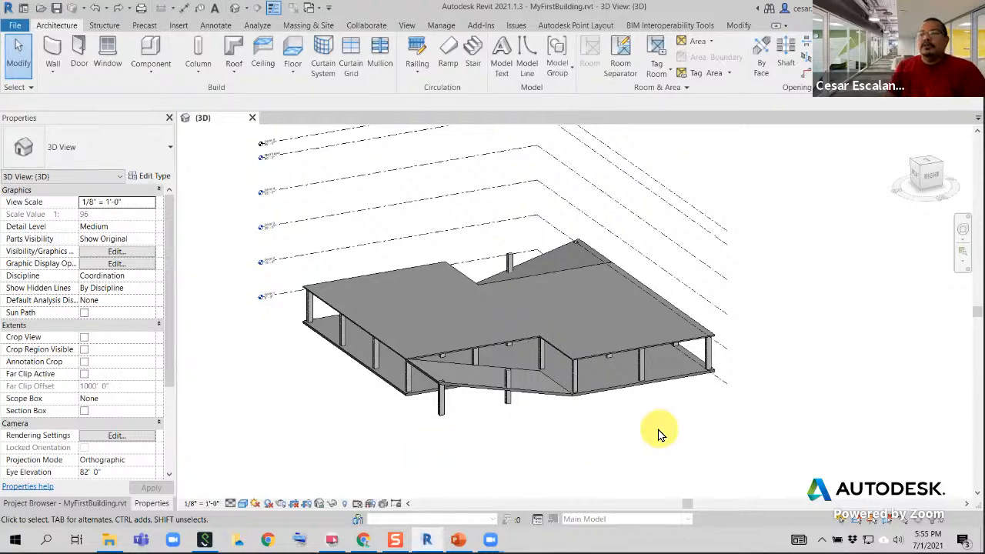
scroll(668, 413, up, 2)
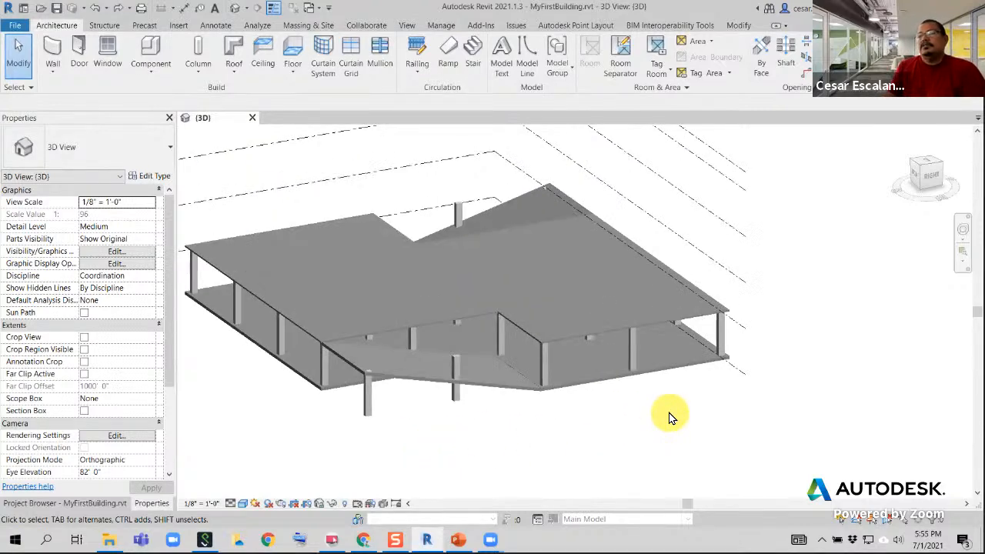
middle_drag(669, 413, 701, 439)
scroll(655, 367, up, 4)
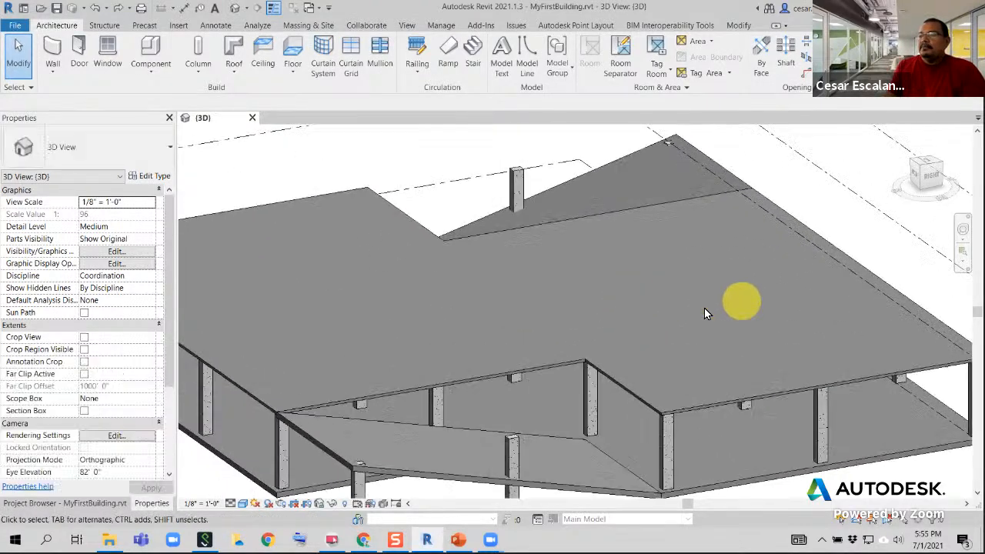
click(548, 367)
middle_drag(654, 344, 695, 279)
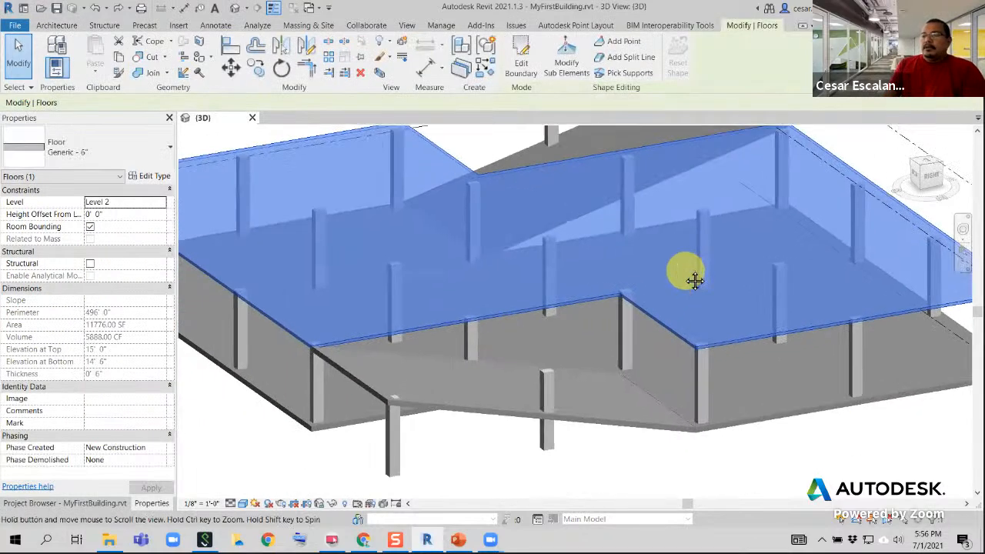
click(493, 505)
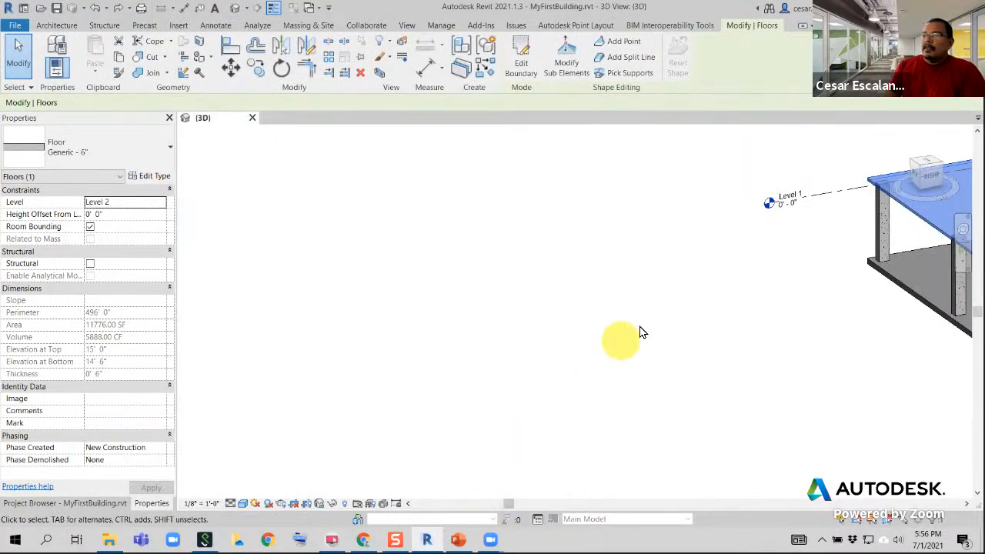
middle_drag(622, 334, 477, 364)
scroll(390, 330, up, 8)
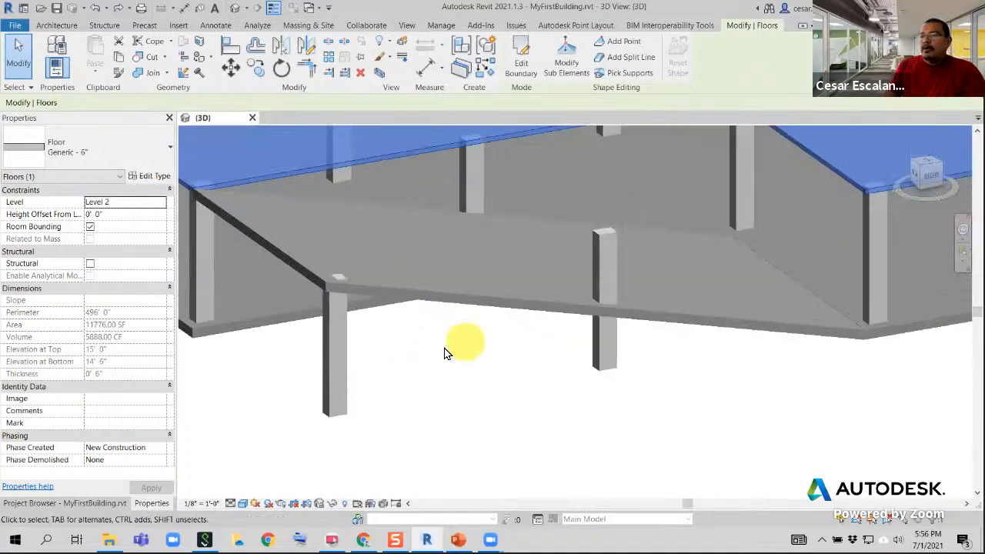
middle_drag(425, 382, 457, 402)
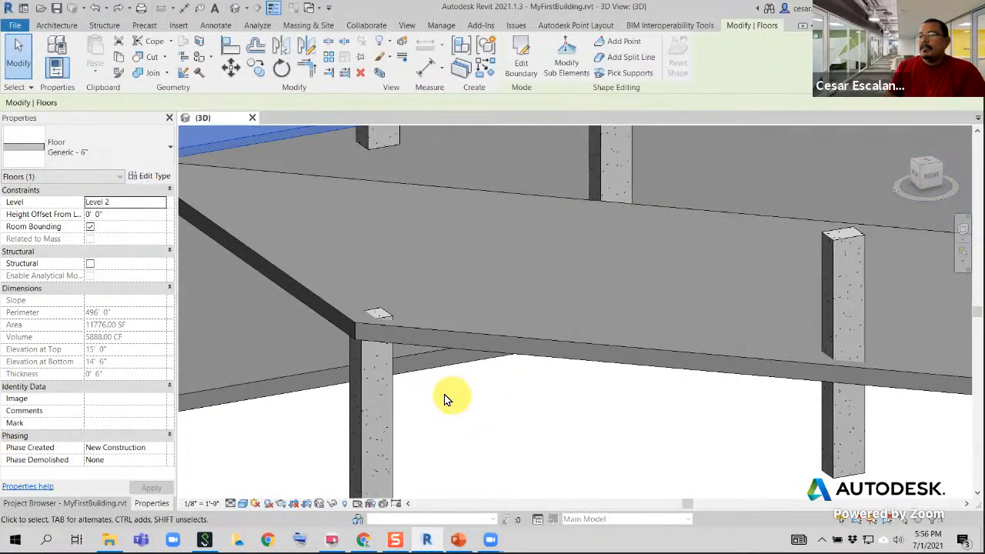
Check the type, level and thickness properties of the sloped floor at the front of the building
click(430, 329)
mouse_move(430, 329)
shift+middle_down()
mouse_move(451, 347)
mouse_move(471, 292)
mouse_move(429, 324)
shift+middle_up()
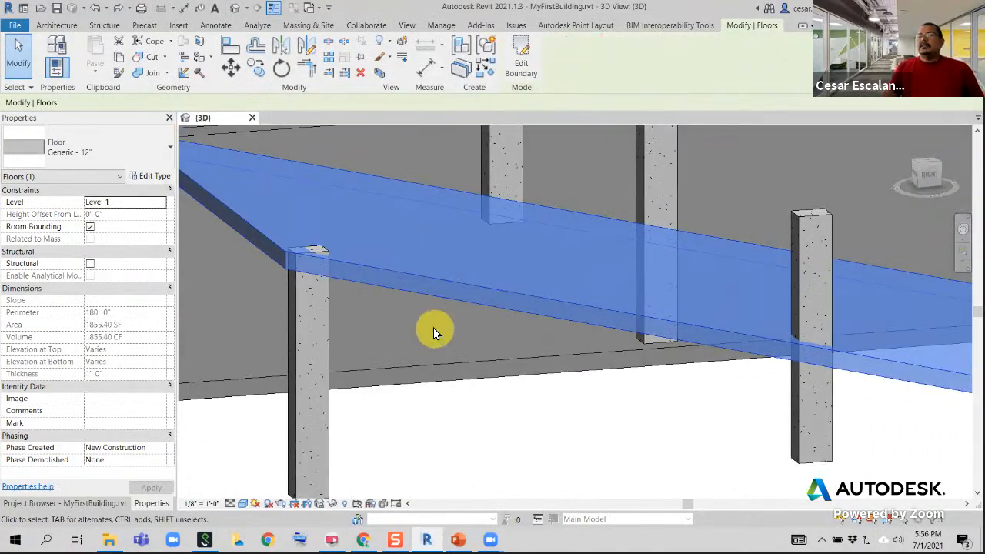
scroll(492, 418, down, 4)
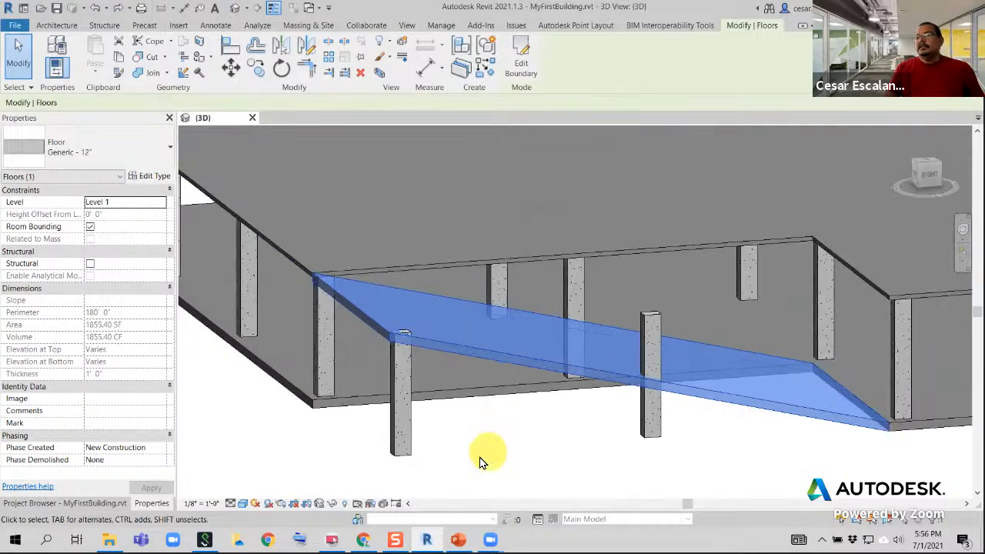
click(459, 465)
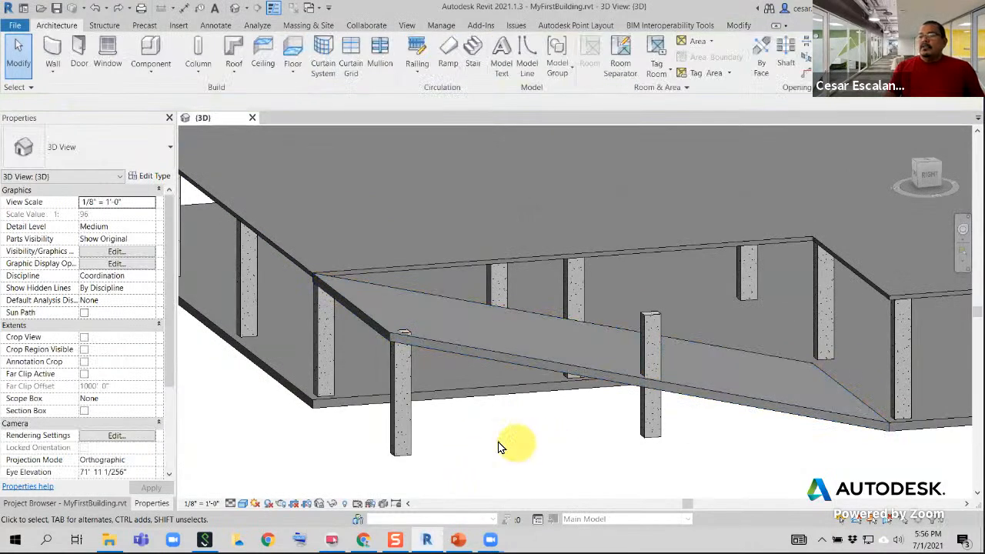
Attach the top of the corner column to the sloped floor with Cut Column style, Minimum Intersection justification and 0' 0" offset
click(410, 446)
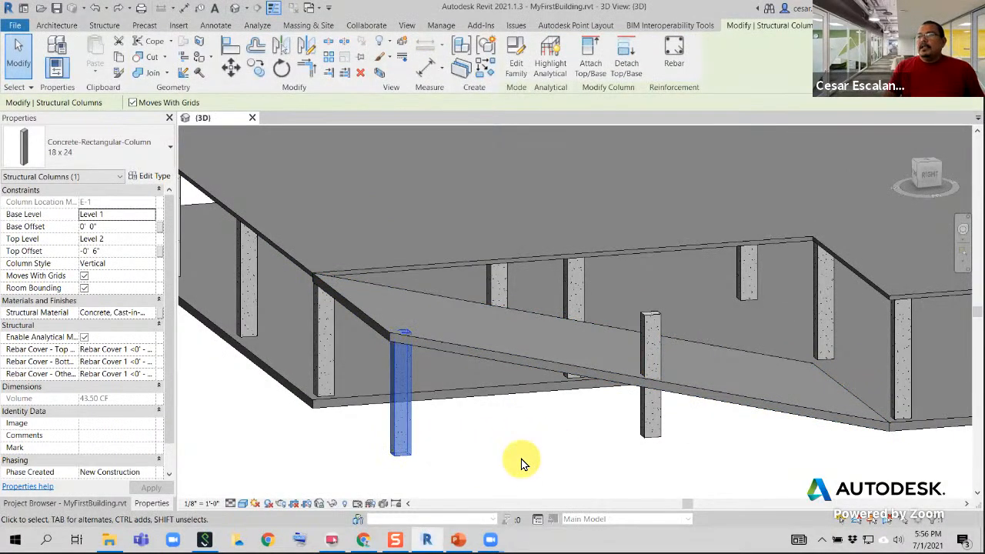
click(529, 477)
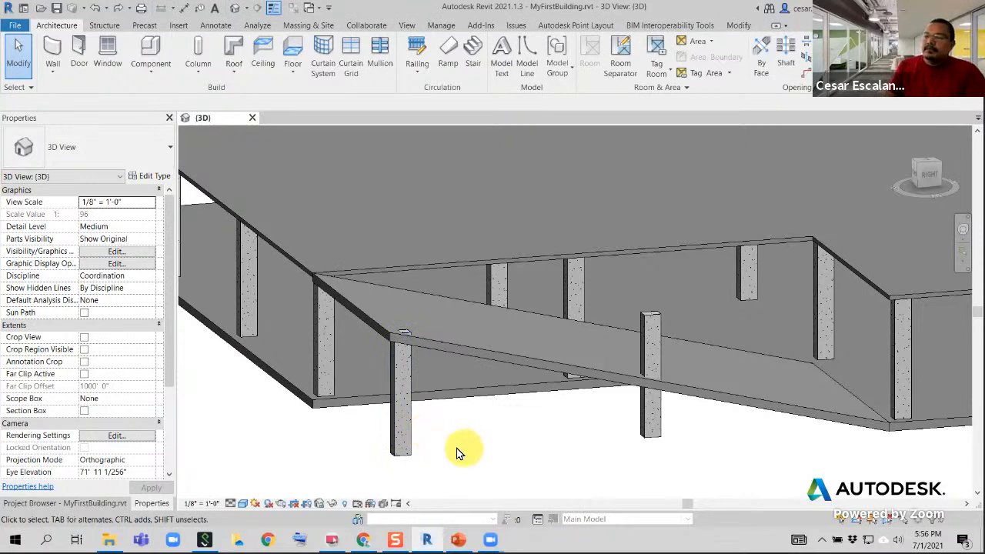
click(406, 435)
scroll(415, 405, up, 4)
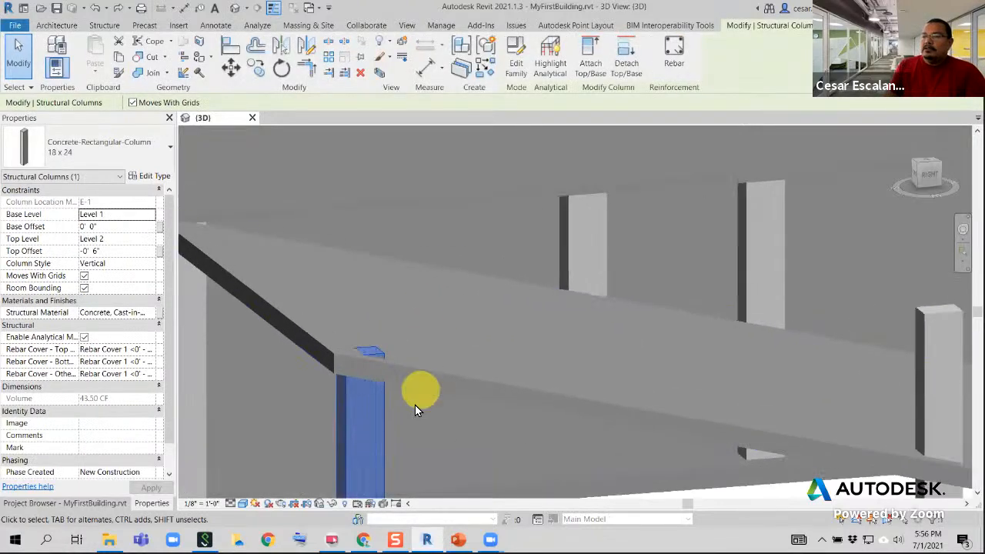
scroll(415, 405, up, 2)
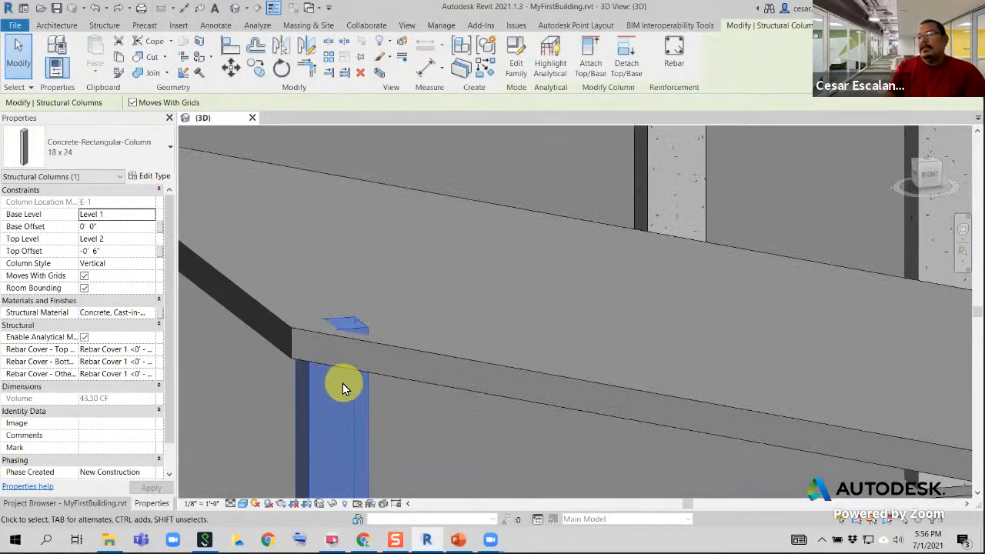
shift+middle_drag(344, 383, 545, 291)
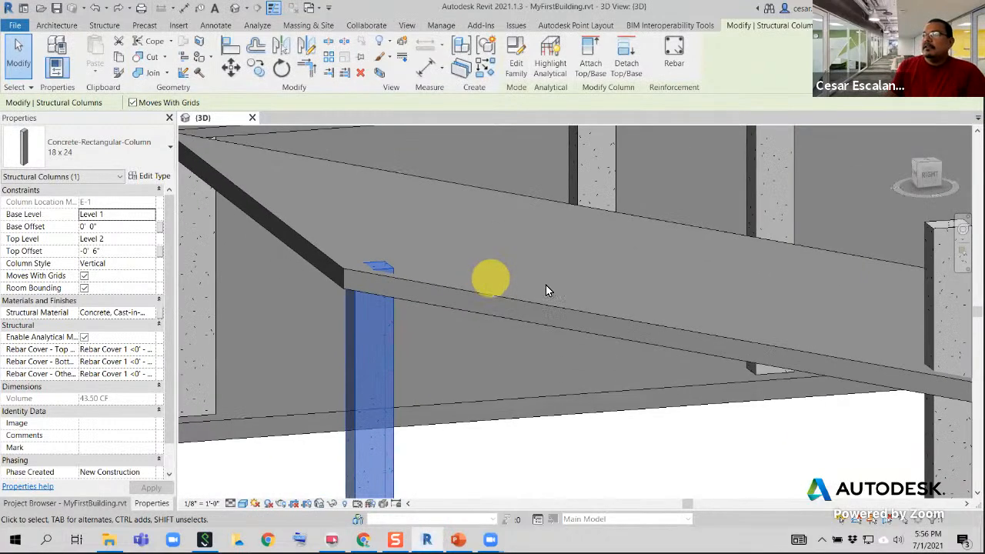
click(597, 71)
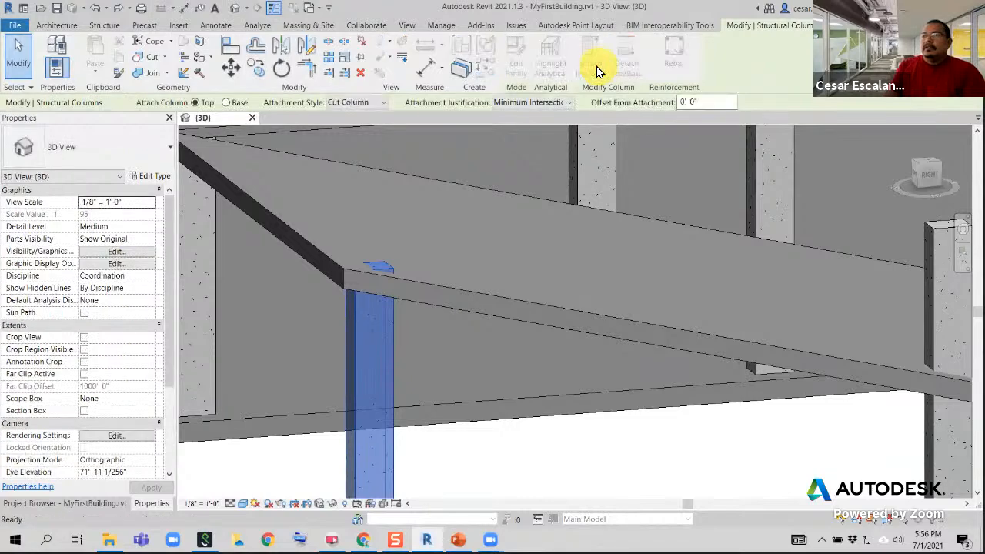
click(430, 287)
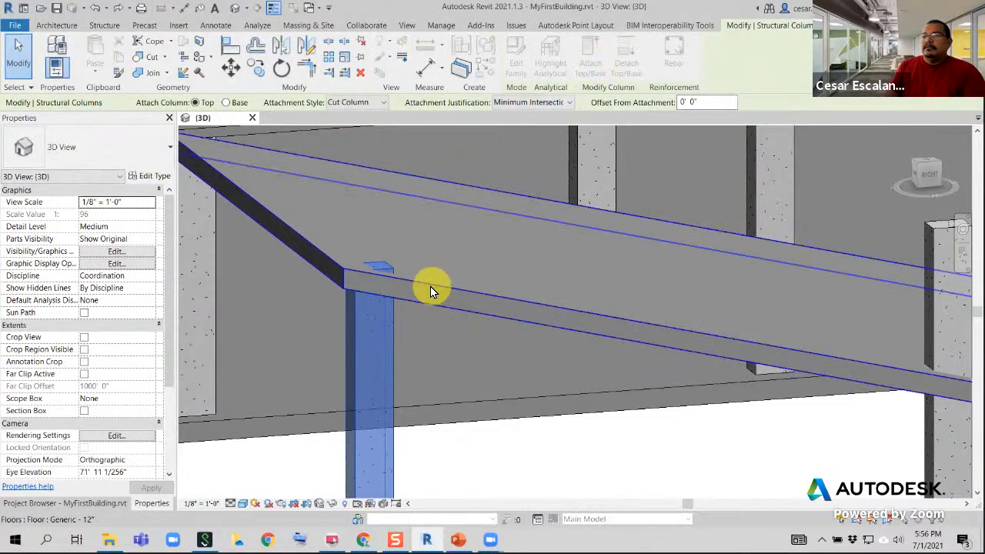
click(499, 478)
Examine from several angles how the attached column's top meets the underside of the sloped floor
shift+middle_drag(498, 478, 333, 279)
scroll(450, 303, up, 3)
scroll(365, 308, down, 3)
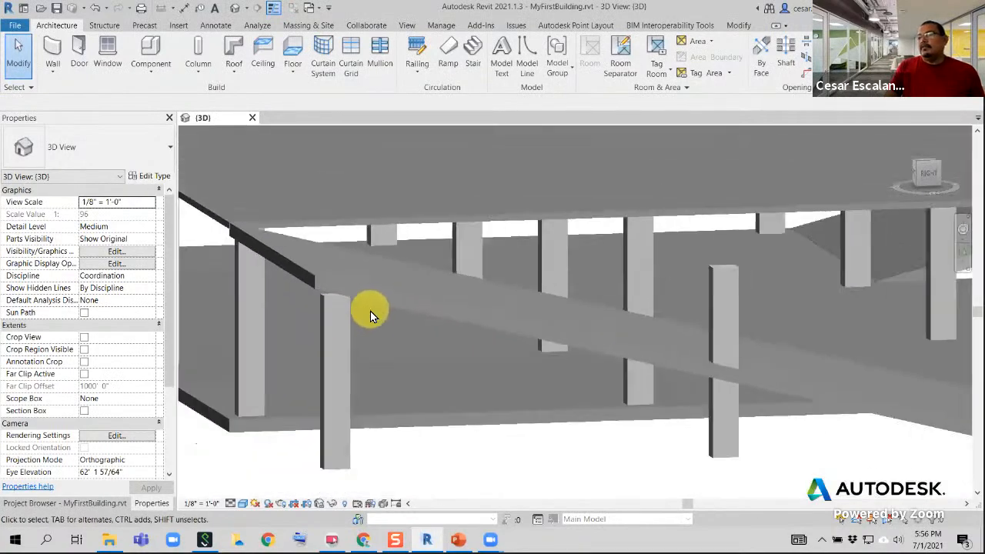
shift+middle_drag(370, 311, 390, 396)
scroll(376, 371, up, 3)
scroll(376, 372, down, 3)
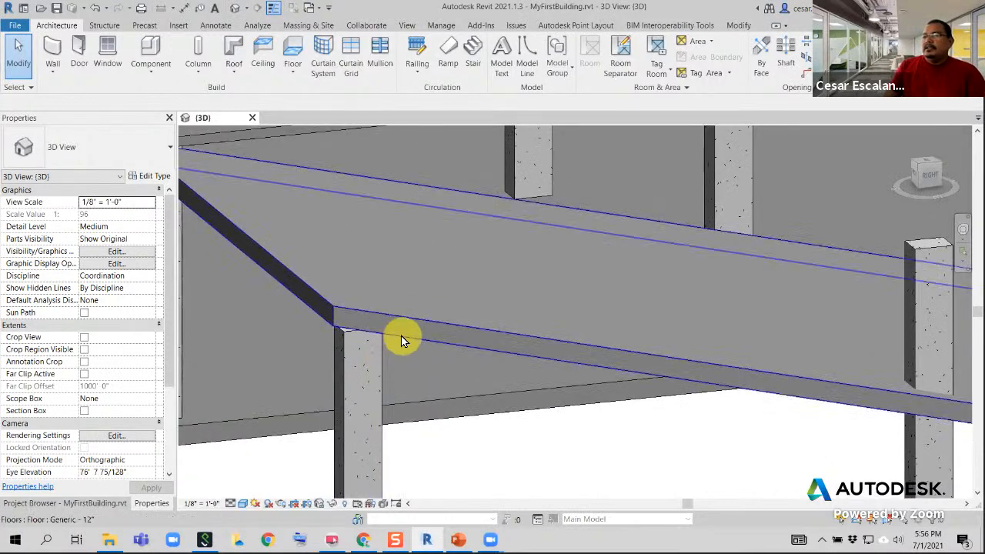
scroll(402, 337, down, 2)
shift+middle_drag(397, 351, 383, 250)
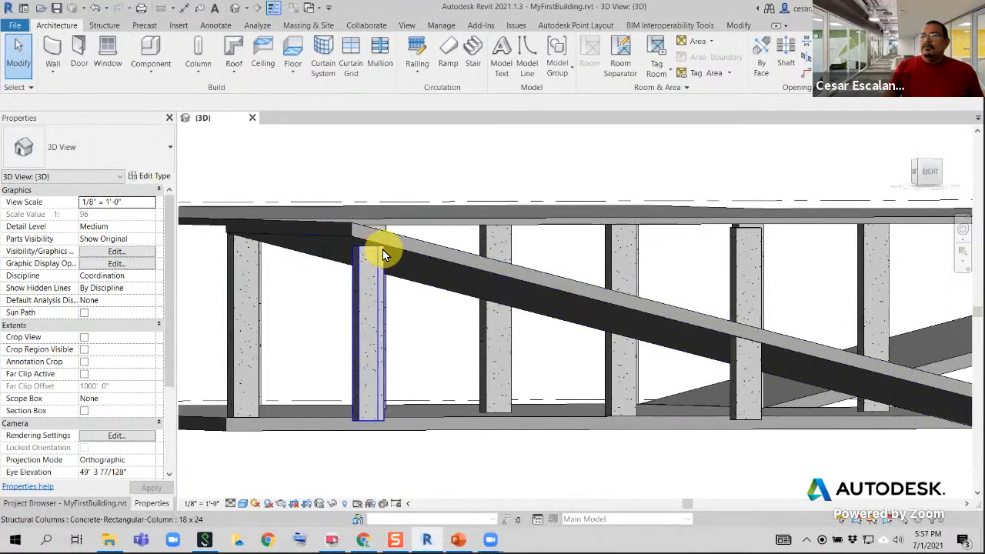
Check the attached corner column's constraints and undo its attachment to the sloped floor
click(382, 255)
shift+middle_drag(396, 287, 339, 223)
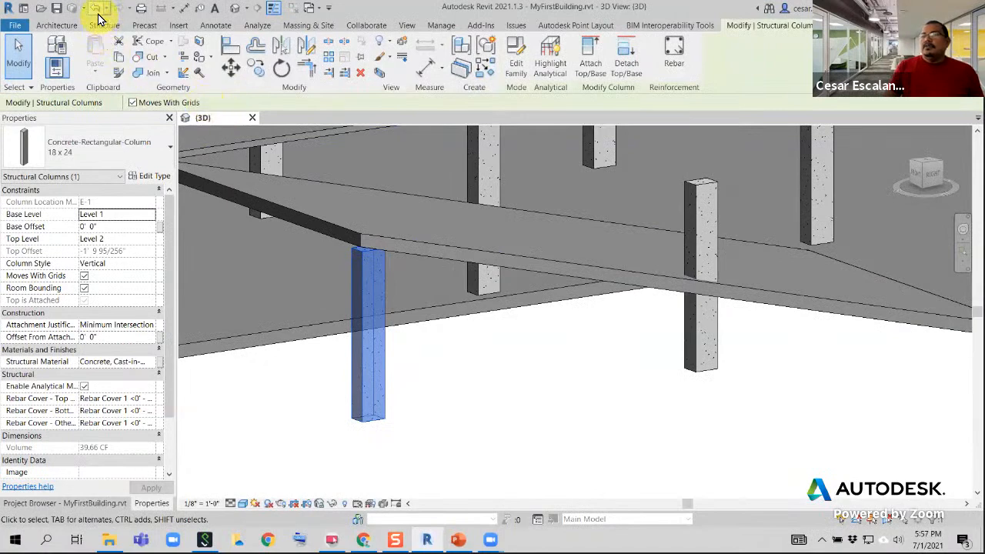
click(96, 10)
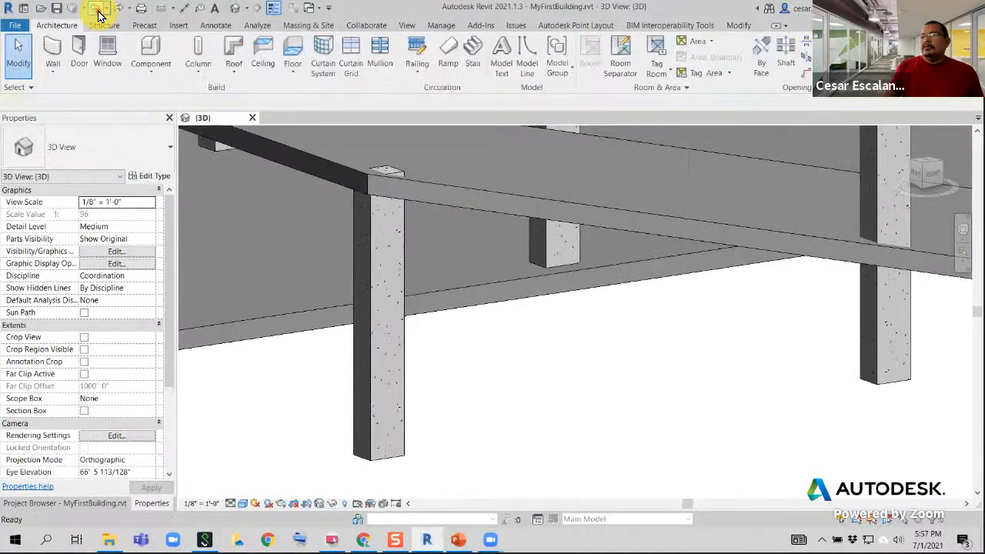
Set the corner column's top offset from Level 2 to -0' 9" and recheck its constraints
click(405, 247)
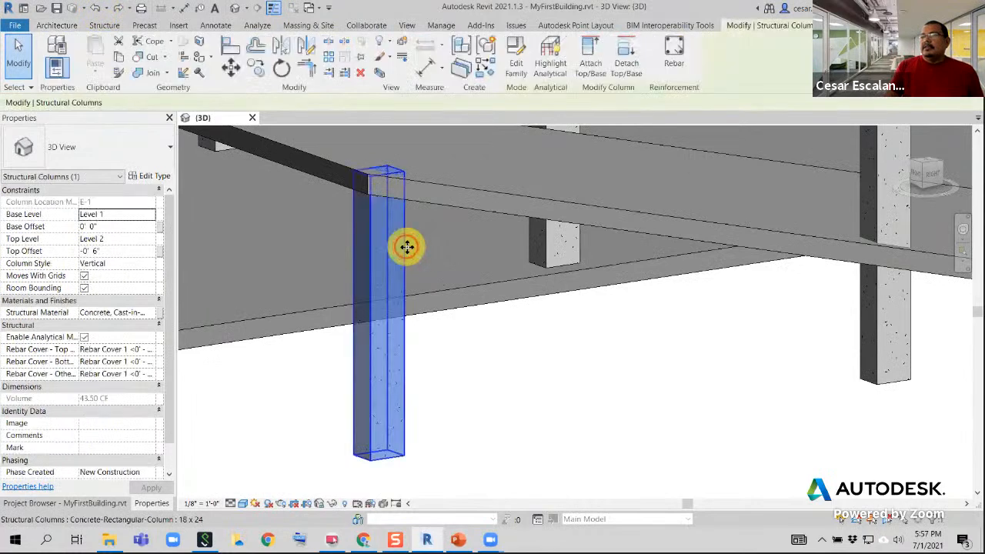
scroll(391, 201, up, 3)
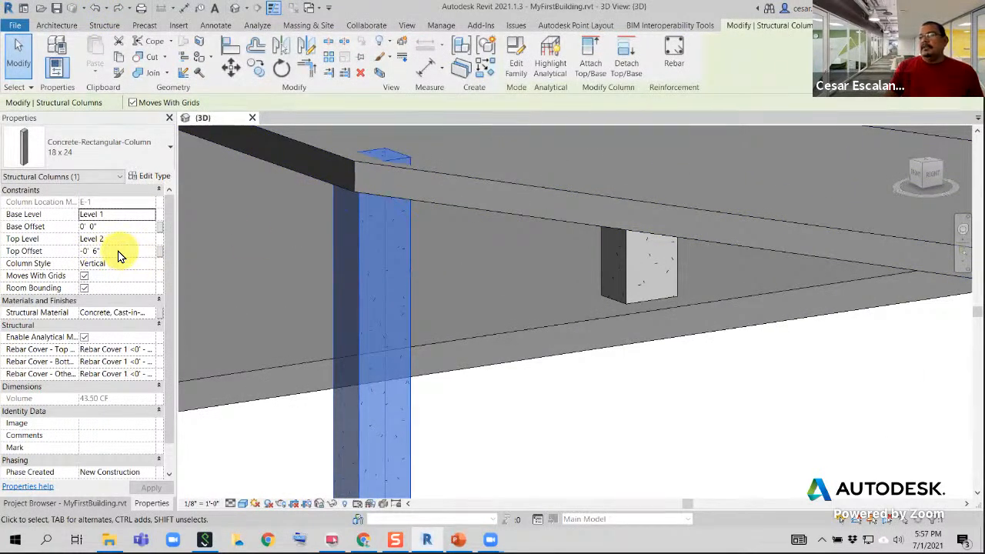
click(120, 252)
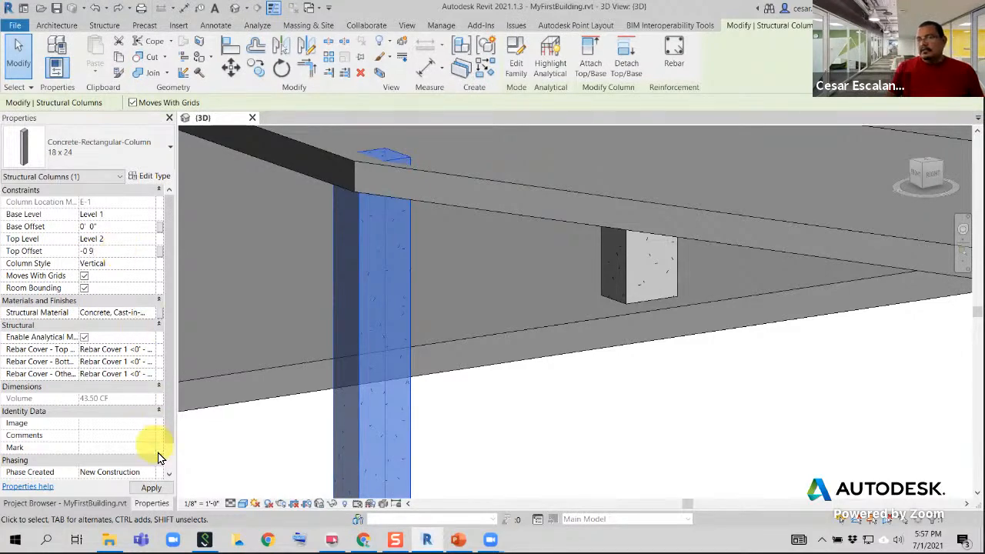
click(156, 487)
click(537, 454)
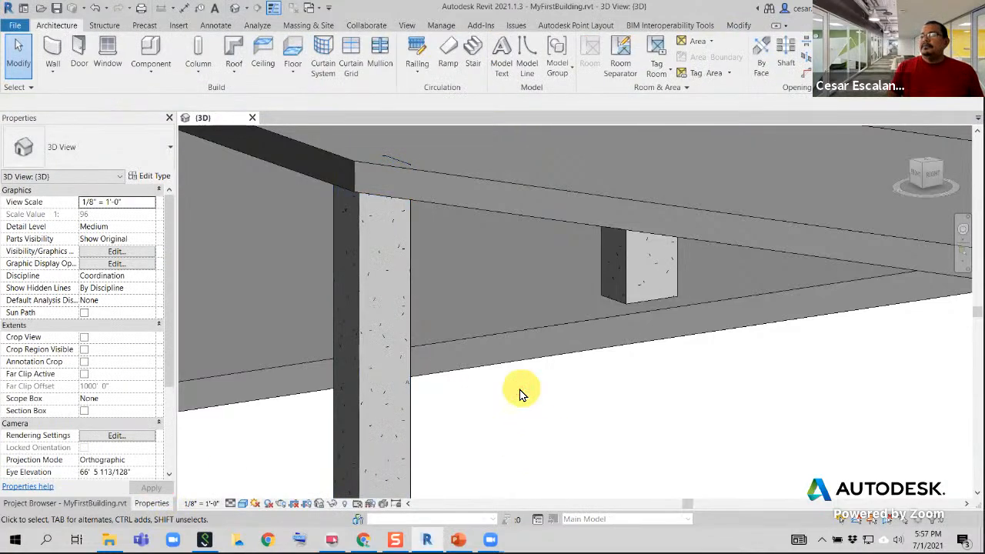
click(455, 175)
click(398, 233)
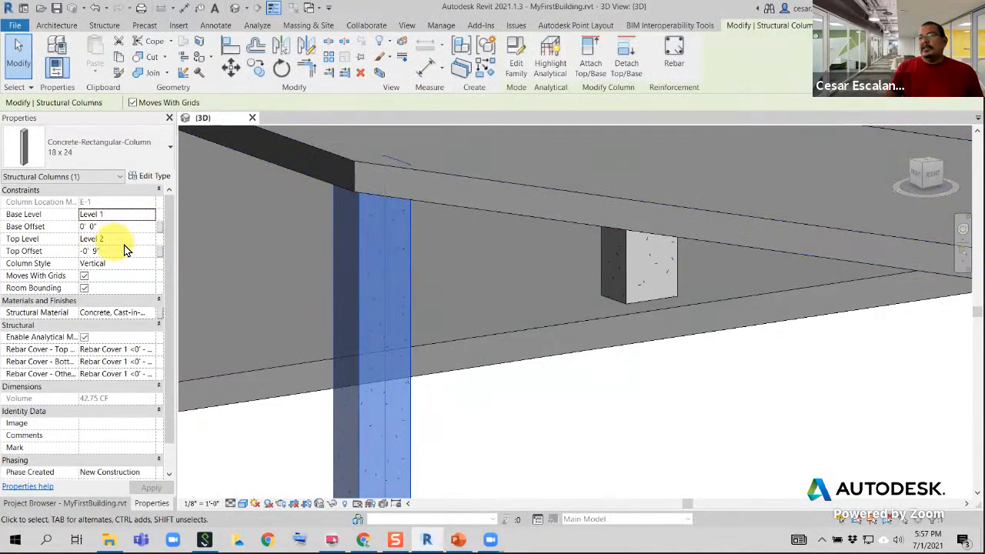
Try a top offset of -10' 0" on the corner column, and undo that change
click(115, 250)
text(-10)
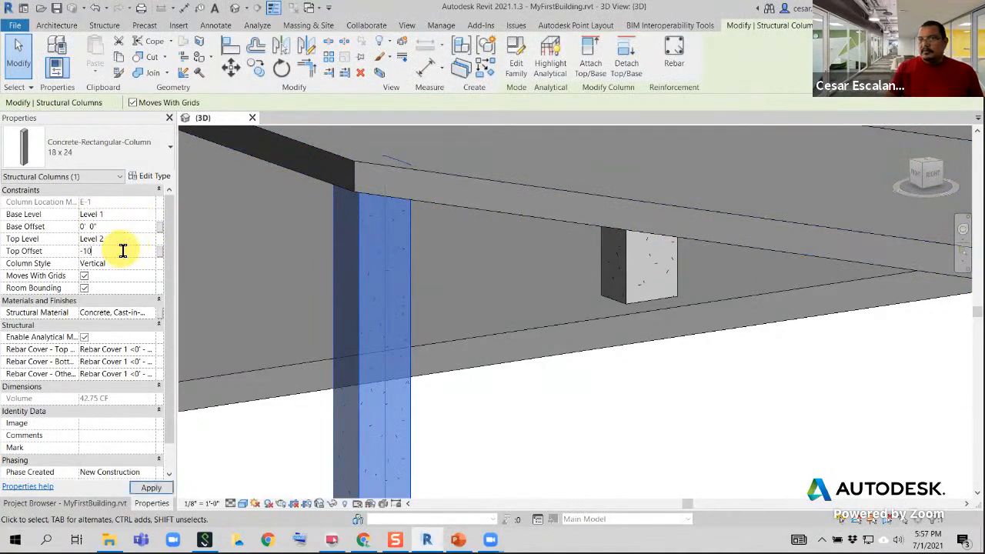
click(151, 487)
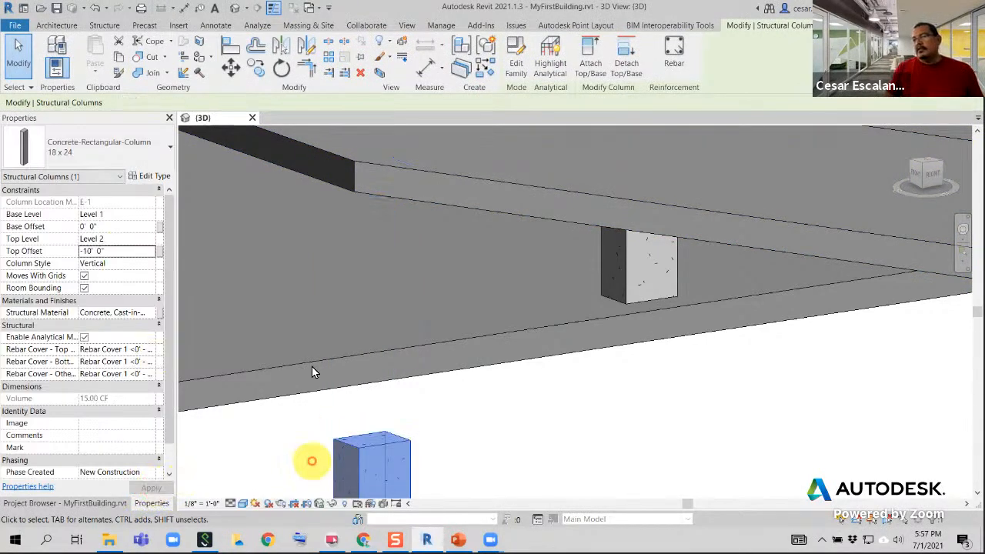
click(95, 8)
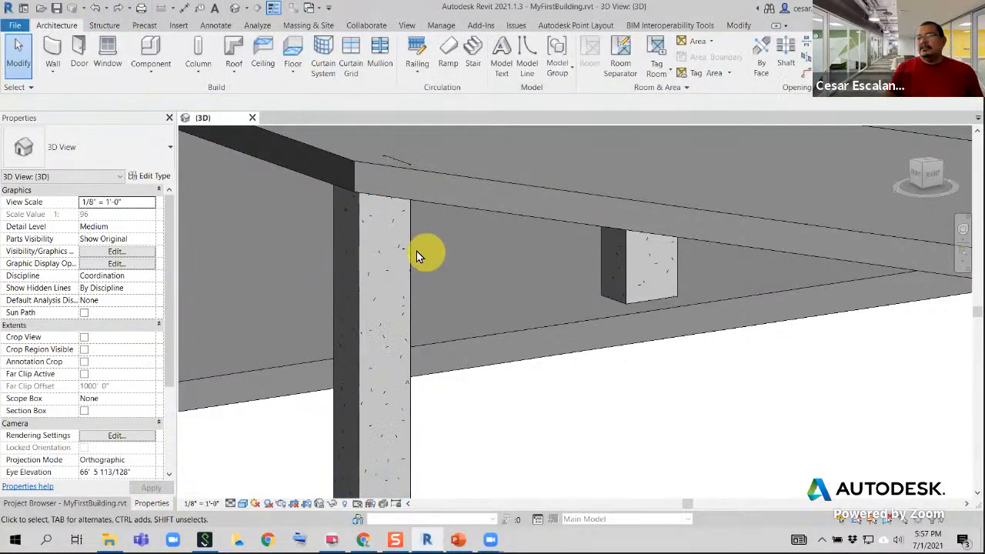
Set the corner column's top offset from Level 2 to -0' 10"
click(412, 250)
click(102, 251)
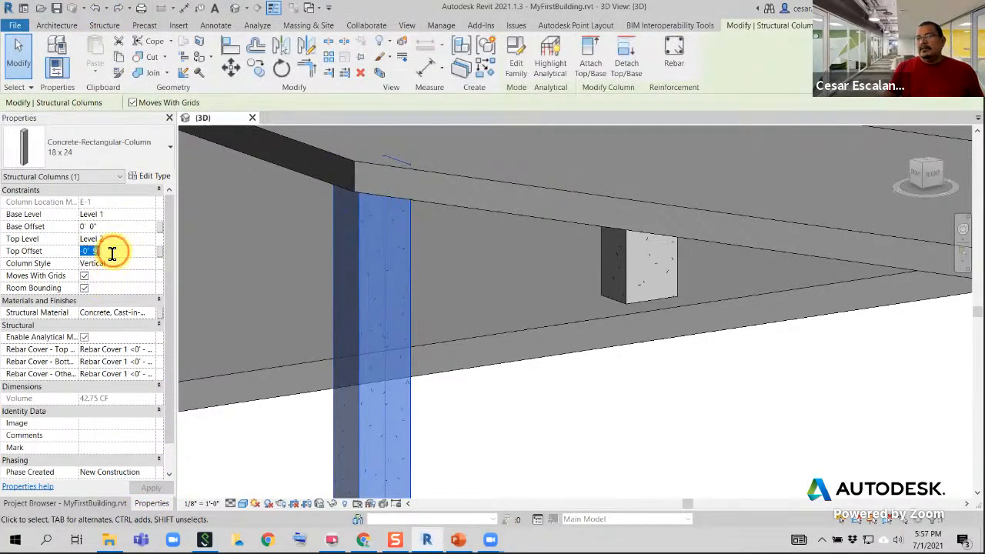
drag(103, 251, 131, 252)
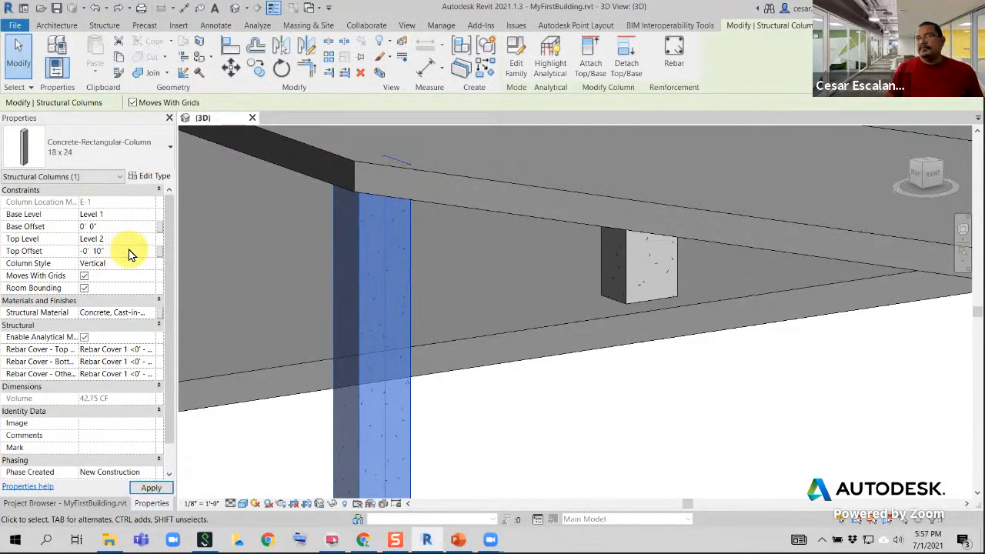
key(Return)
click(513, 457)
shift+middle_drag(513, 457, 518, 332)
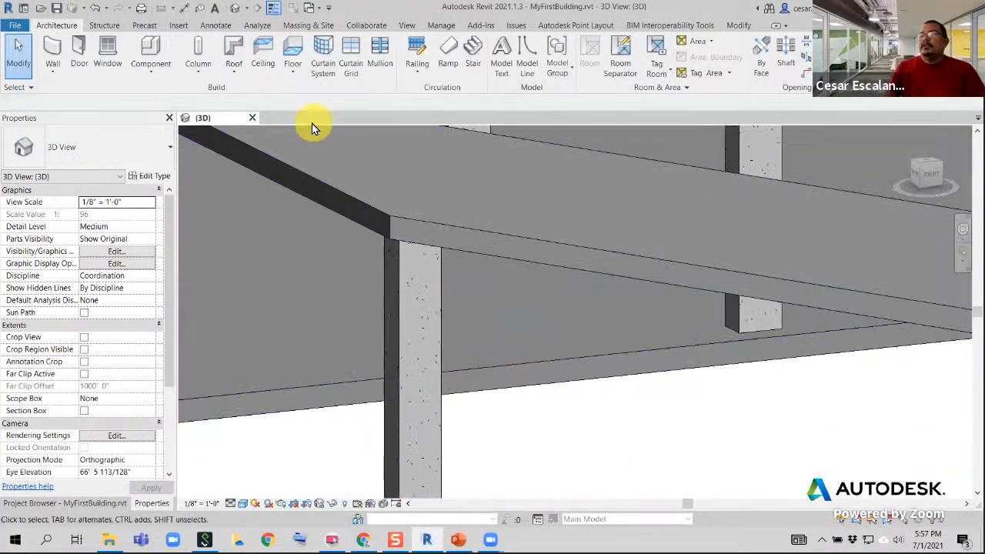
Examine the sloped floor's properties and its edge where it meets the top of the corner column
click(738, 24)
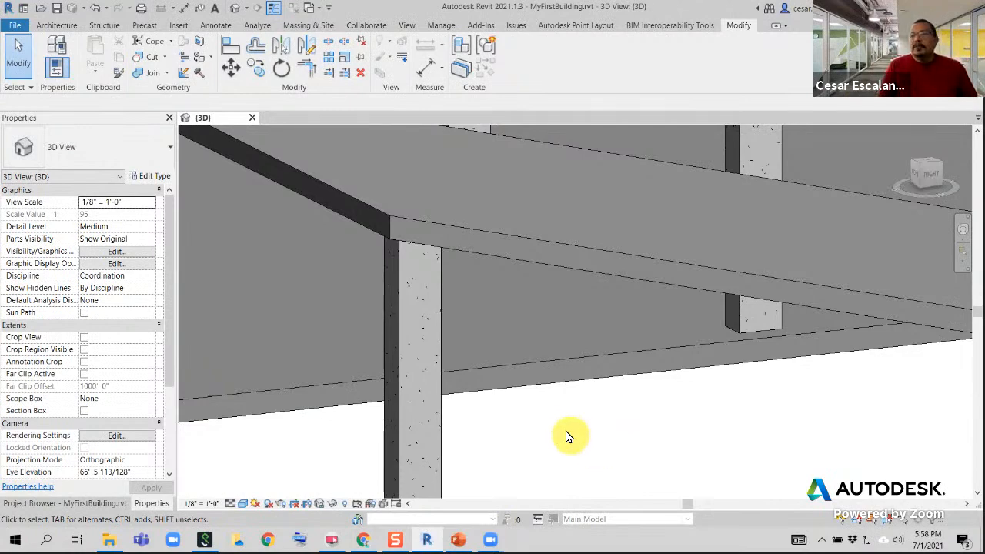
shift+middle_drag(561, 424, 505, 327)
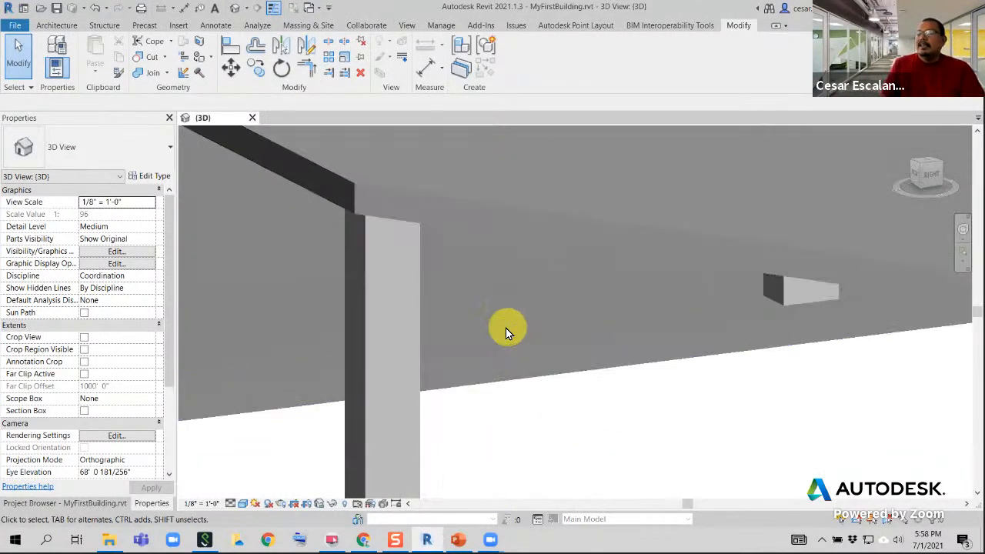
click(466, 227)
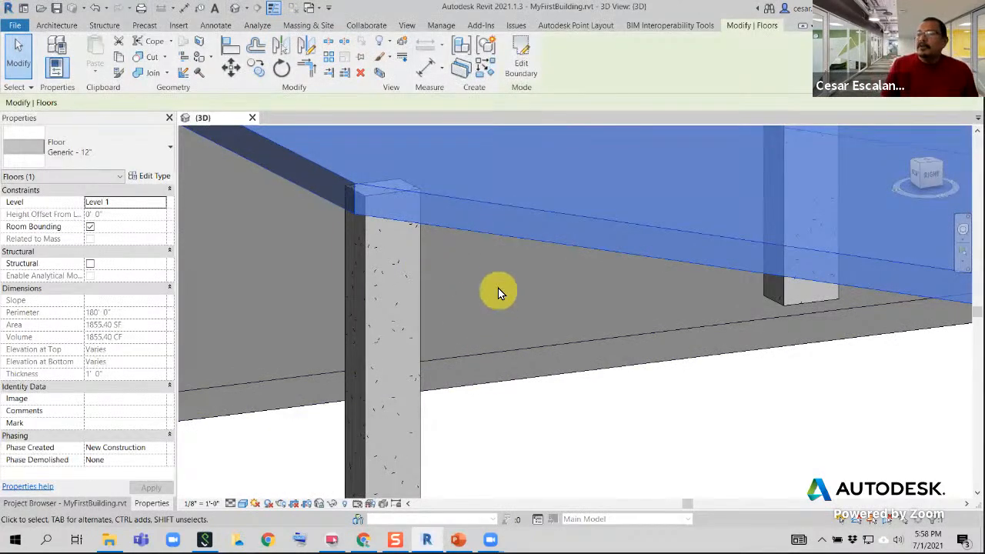
mouse_move(502, 292)
shift+middle_down()
mouse_move(514, 272)
mouse_move(512, 303)
shift+middle_up()
click(576, 436)
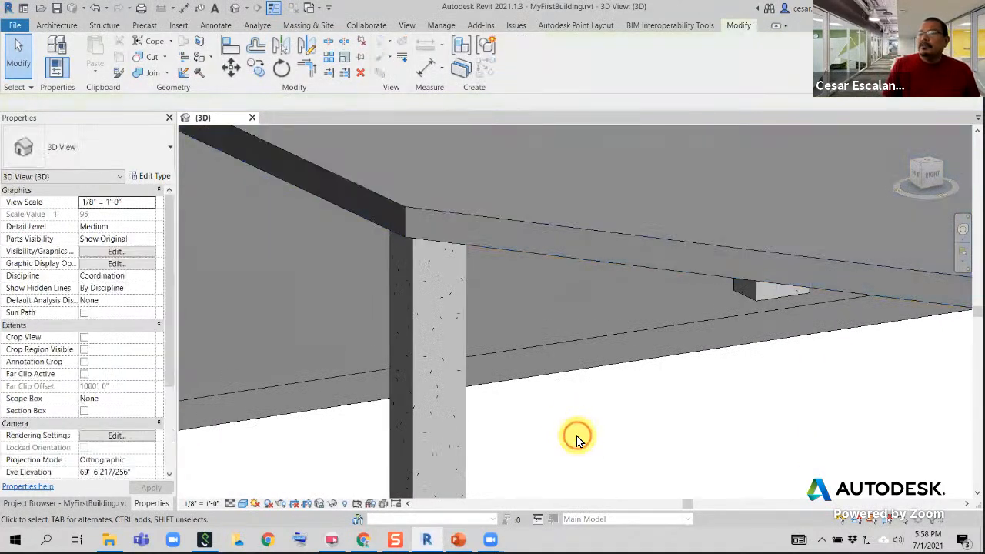
scroll(576, 436, down, 1)
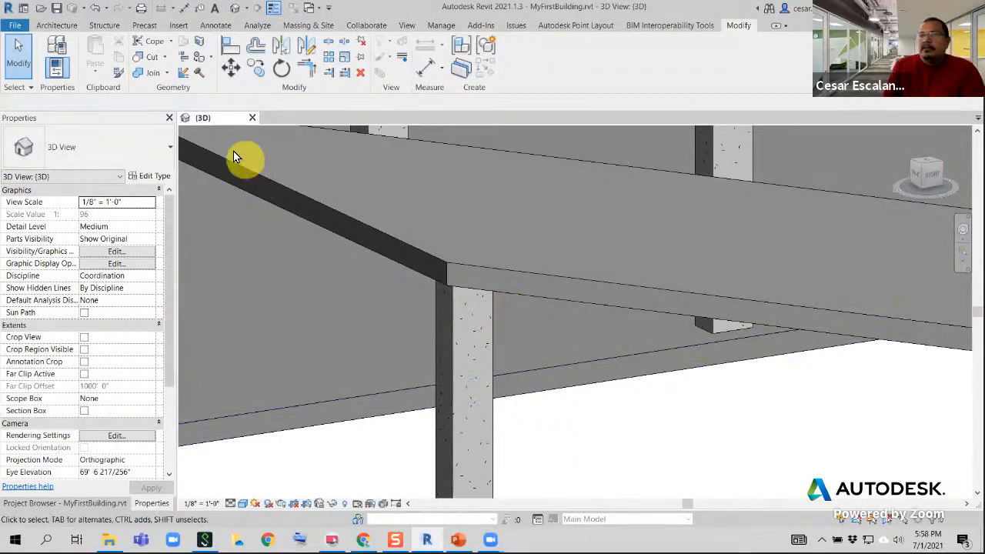
Try to cut the corner column's geometry with the sloped floor
click(143, 60)
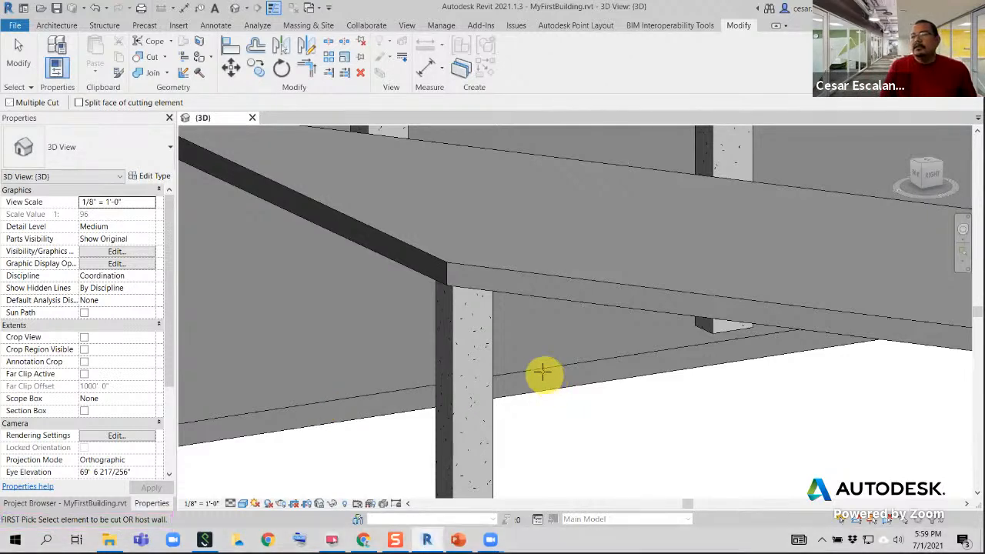
click(490, 319)
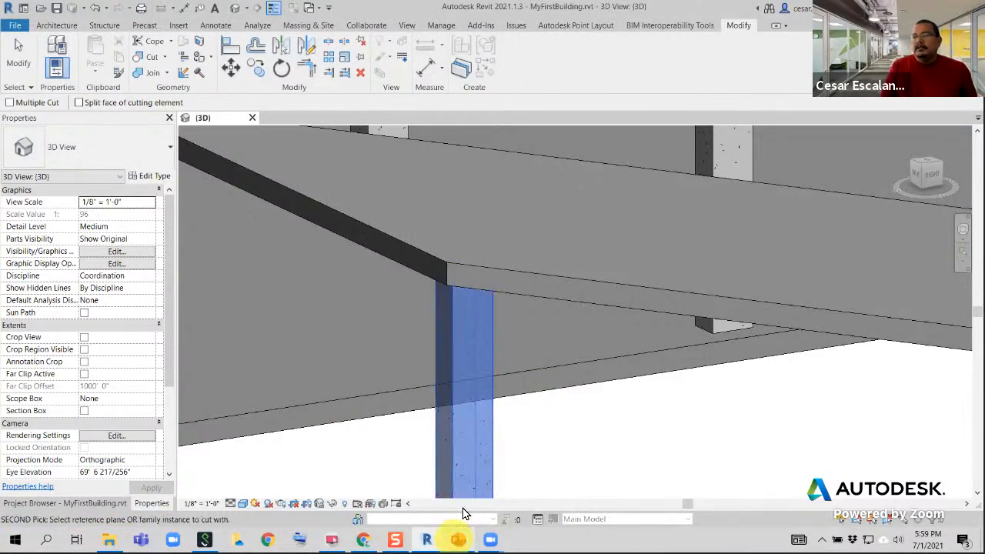
click(516, 273)
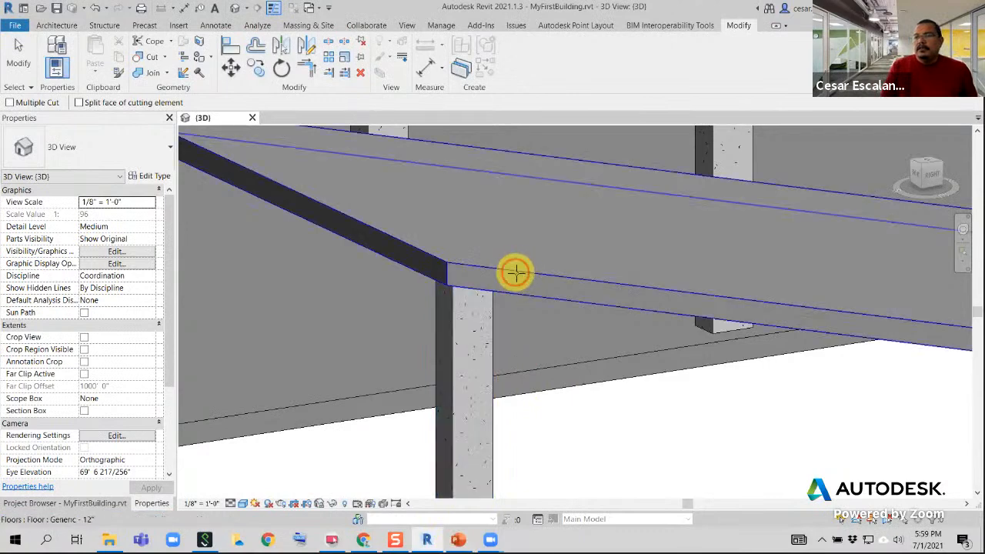
key(Escape)
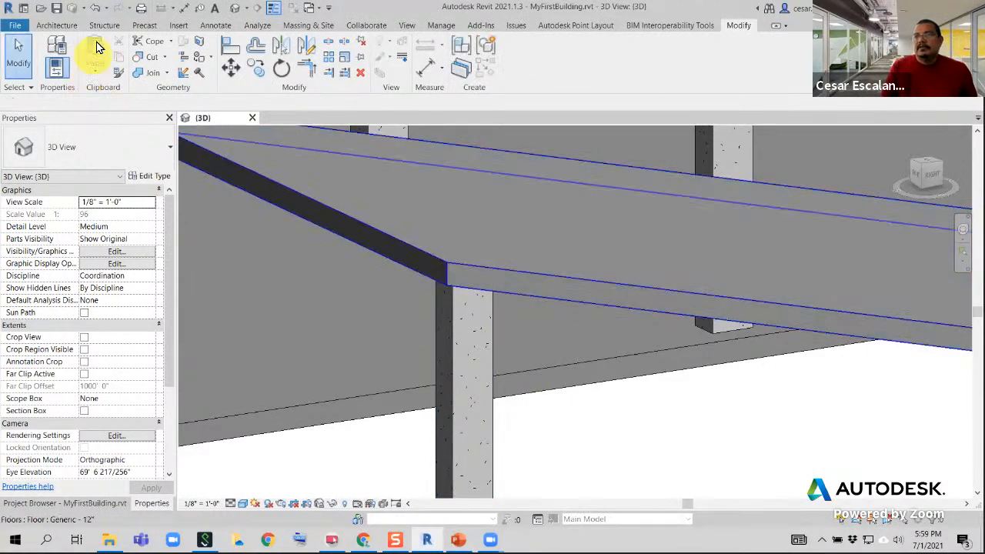
Try to cut the sloped floor's geometry with the corner column
click(147, 57)
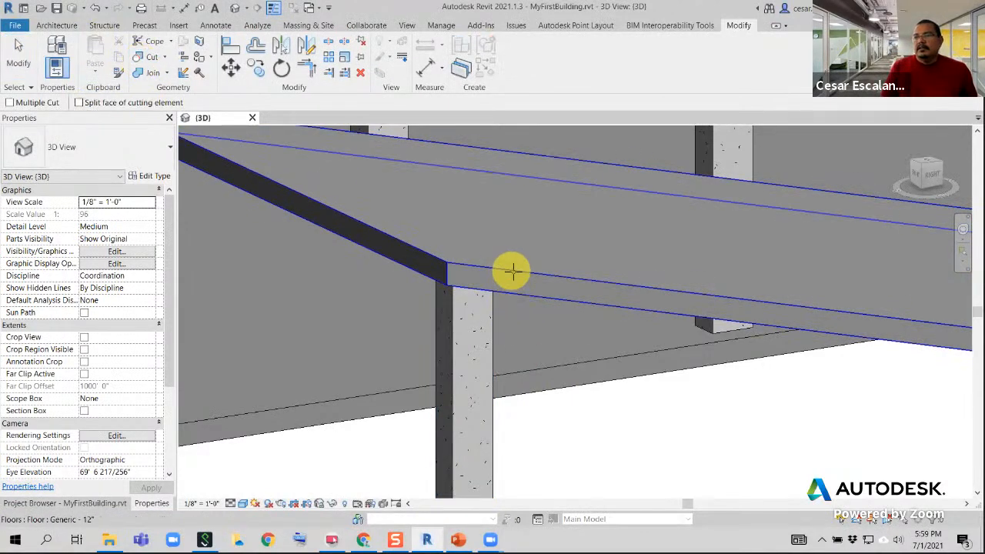
click(511, 275)
click(494, 316)
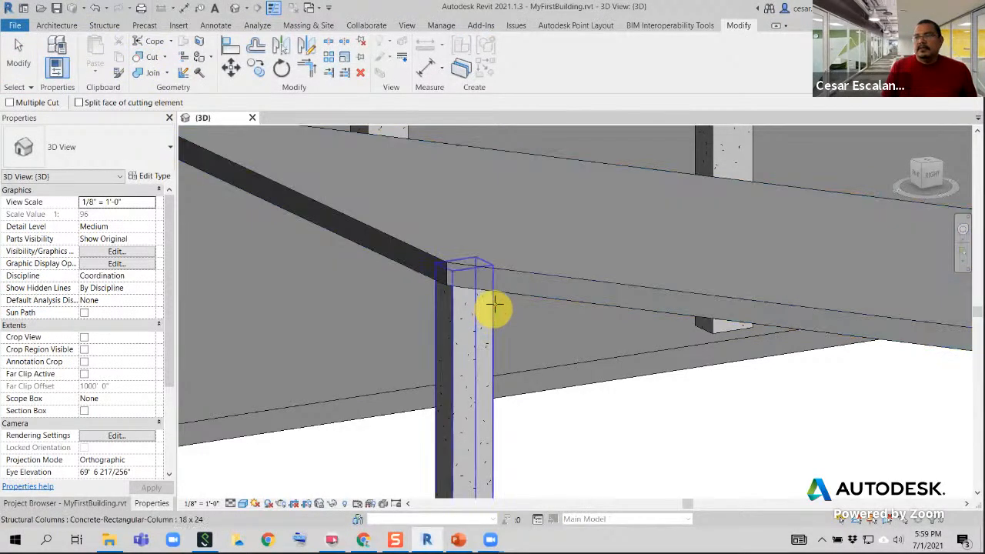
key(Escape)
Retry the Cut Geometry operation between the corner column and the sloped floor, with the floor as the element being cut
click(145, 58)
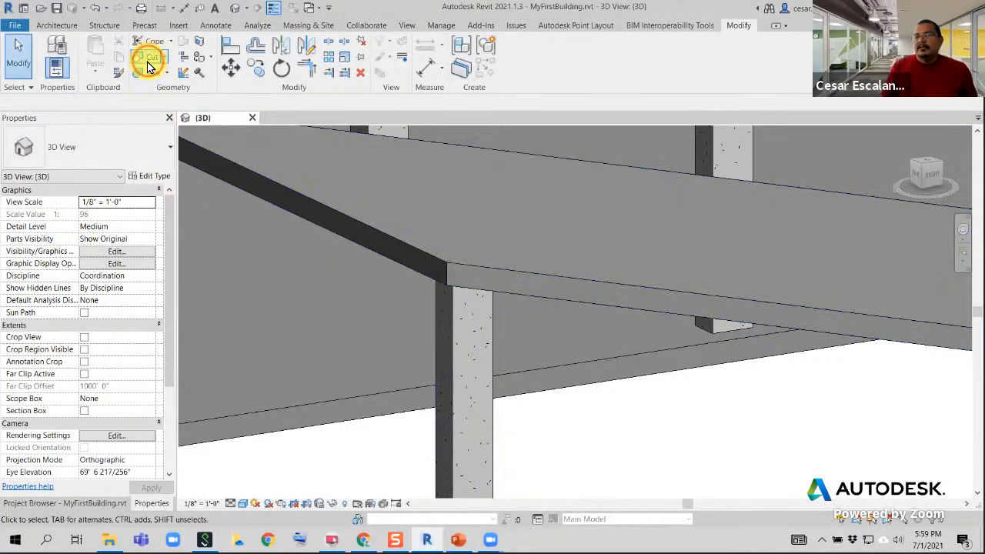
click(525, 276)
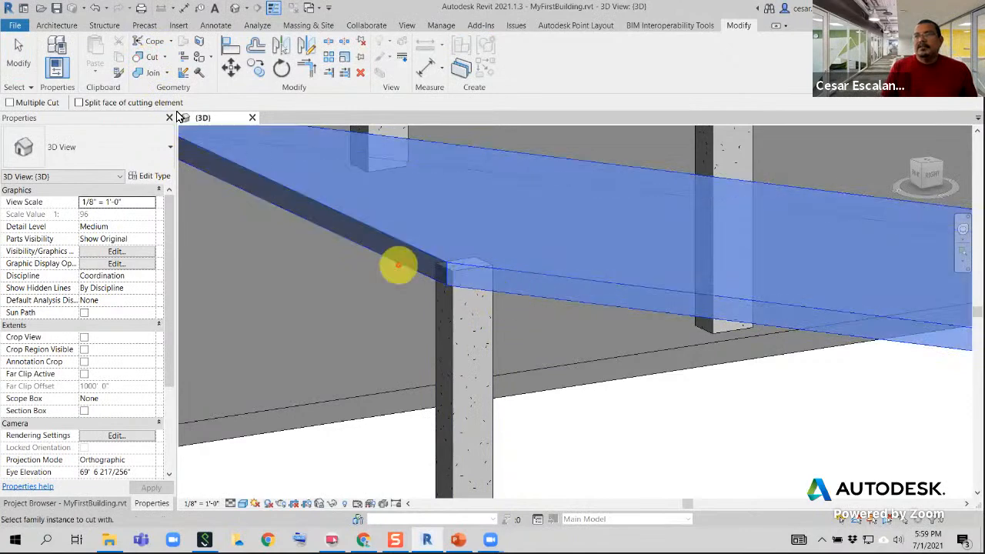
click(144, 58)
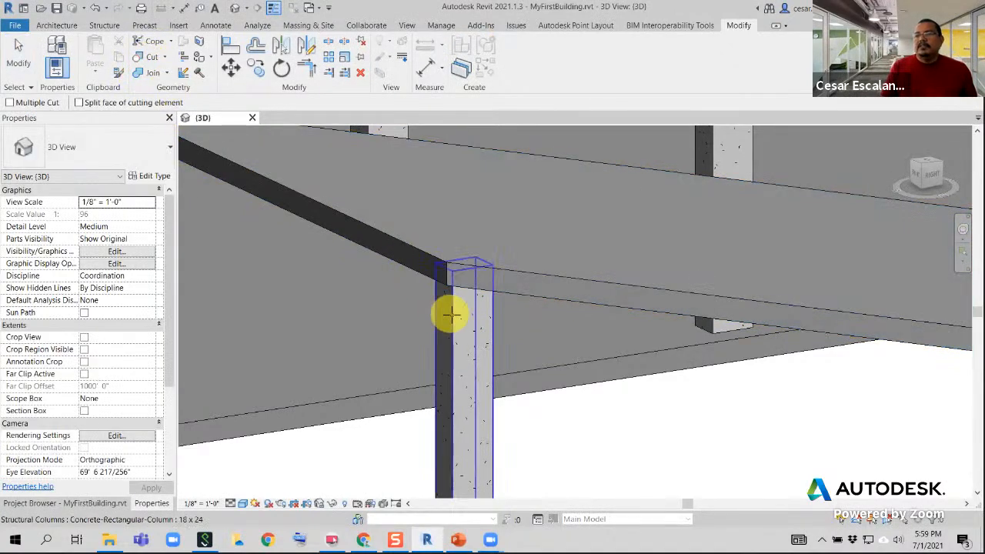
click(450, 314)
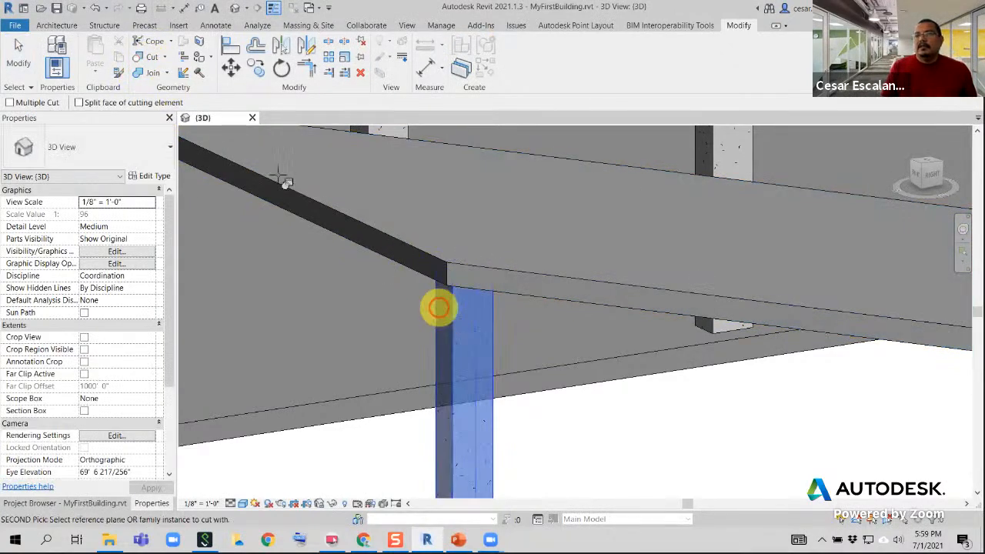
click(154, 59)
click(488, 266)
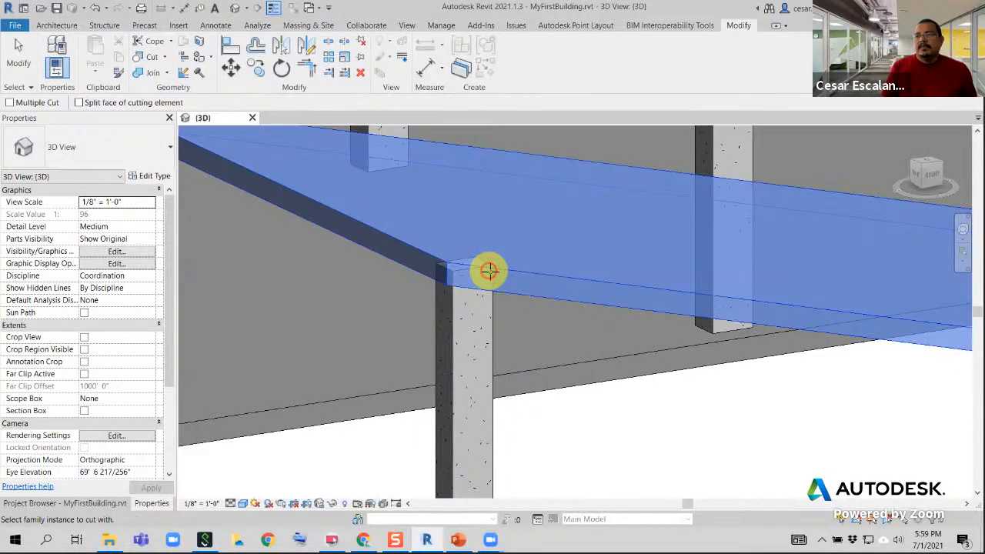
click(493, 313)
key(Escape)
Join the sloped floor's geometry with the corner column
scroll(526, 332, down, 2)
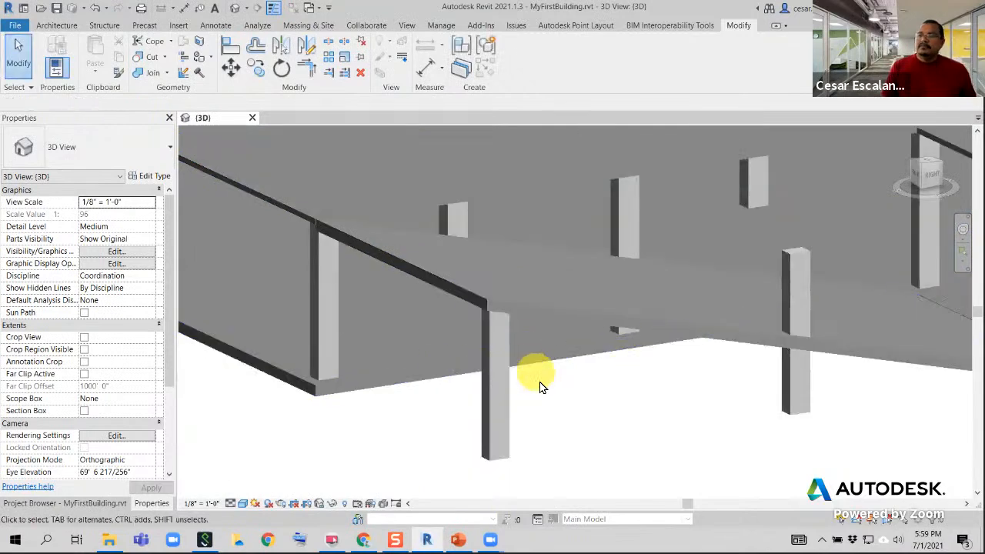
shift+middle_drag(567, 391, 567, 352)
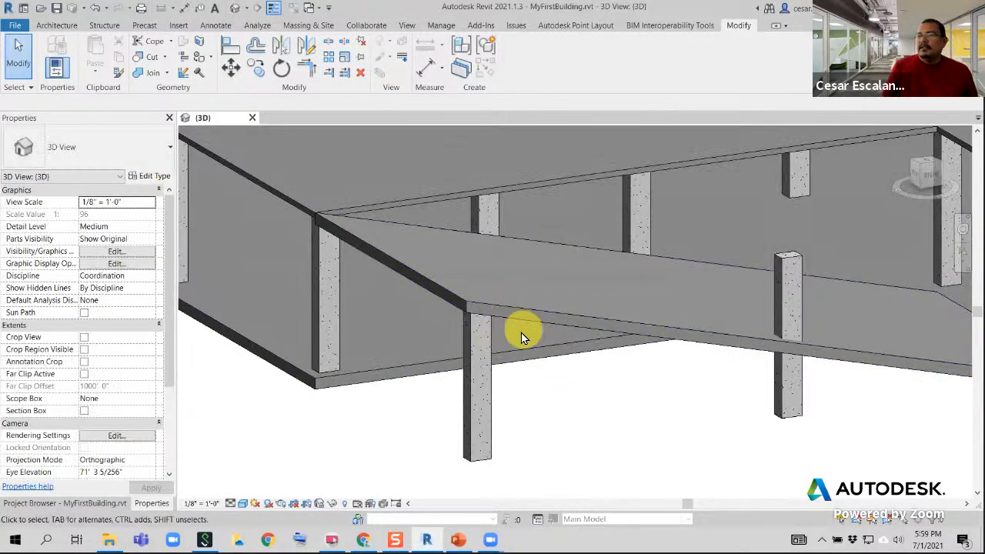
shift+middle_drag(488, 413, 578, 398)
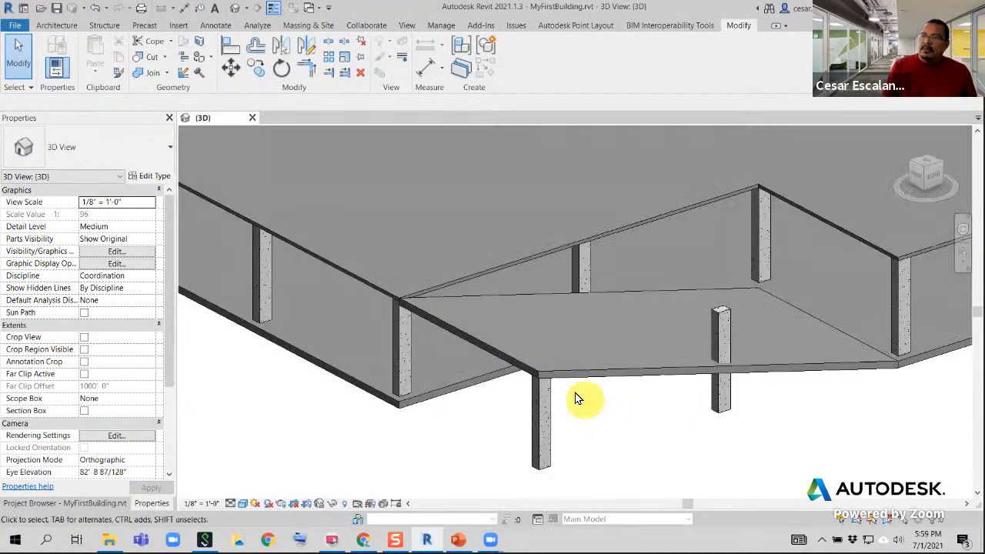
scroll(573, 392, up, 5)
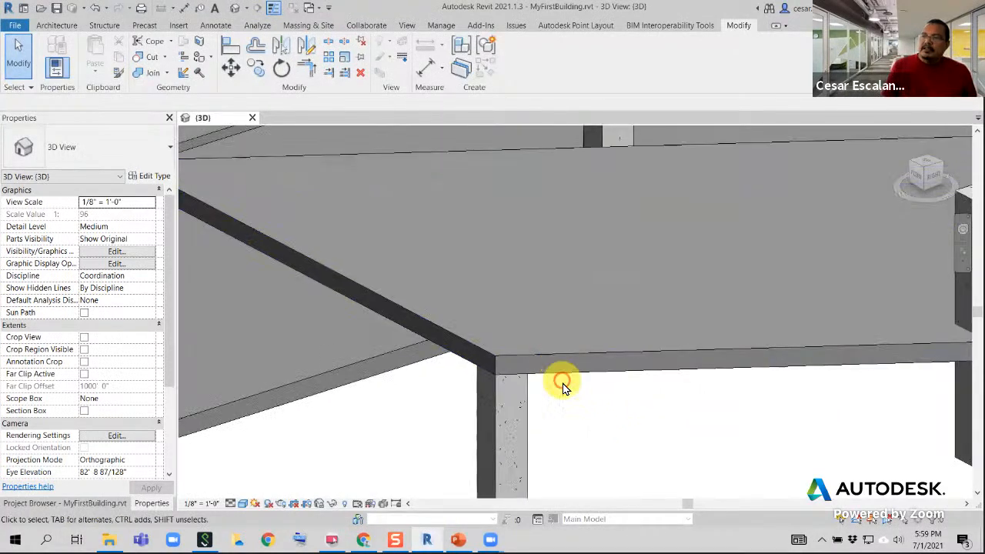
click(145, 73)
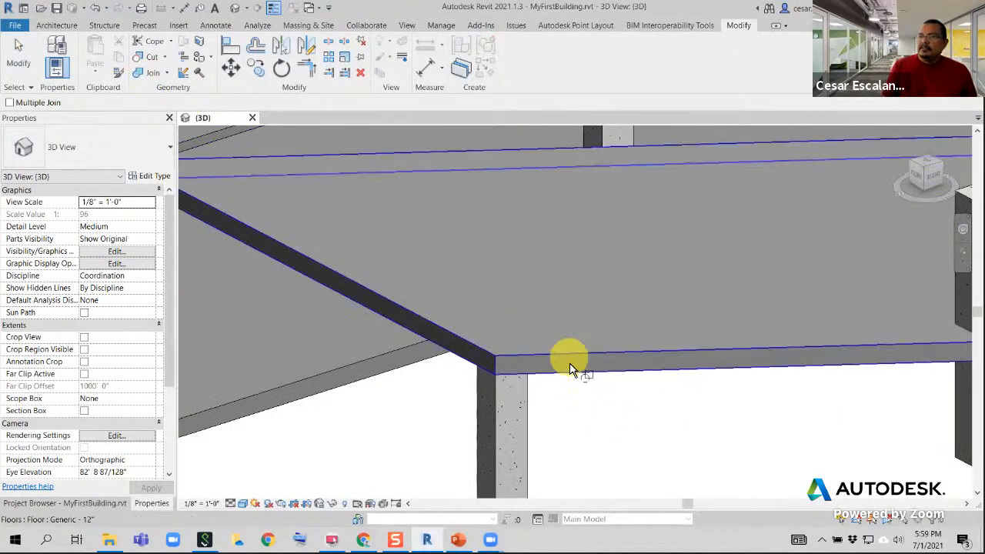
click(571, 363)
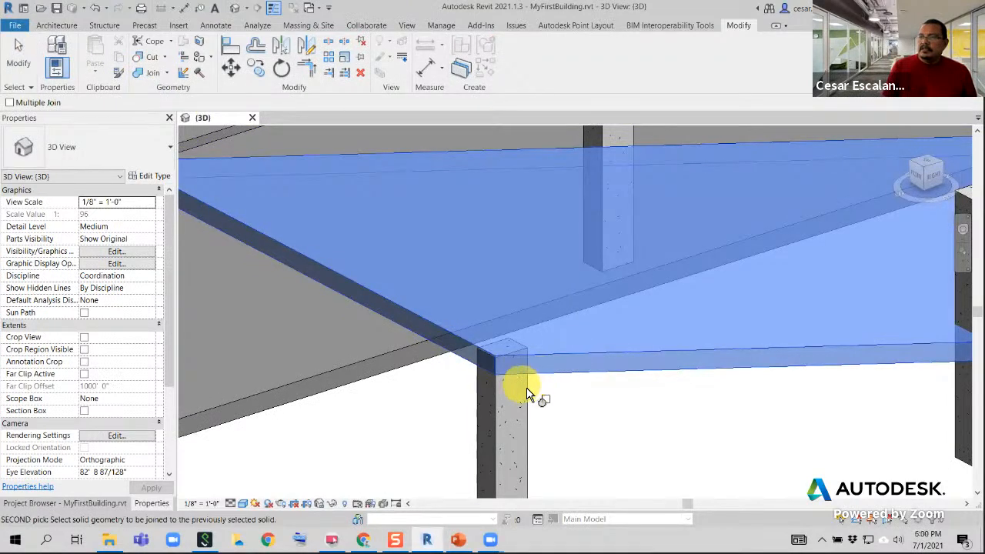
click(529, 391)
key(Escape)
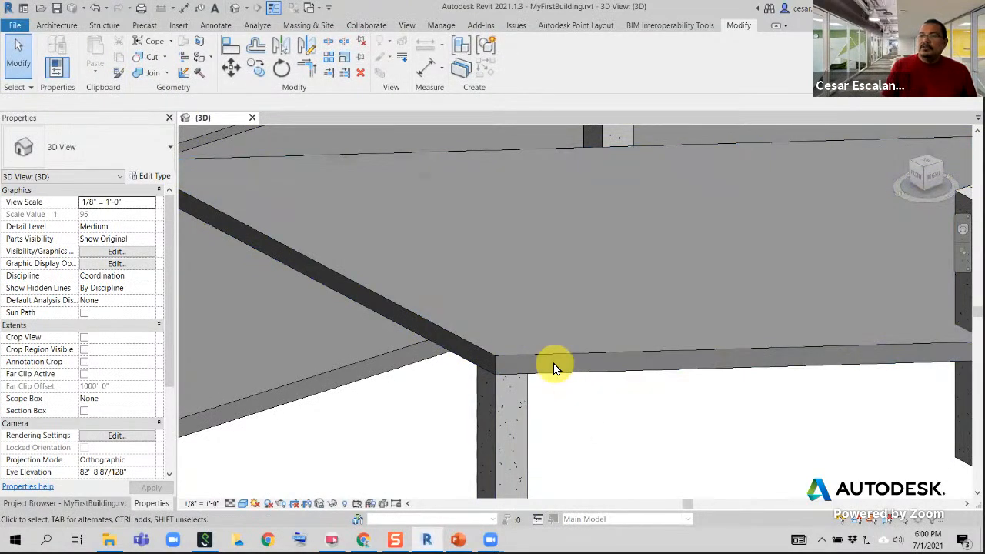
Examine from several angles how the sloped floor meets the corner column and the neighbouring columns after the join
click(555, 359)
shift+middle_drag(582, 383, 549, 367)
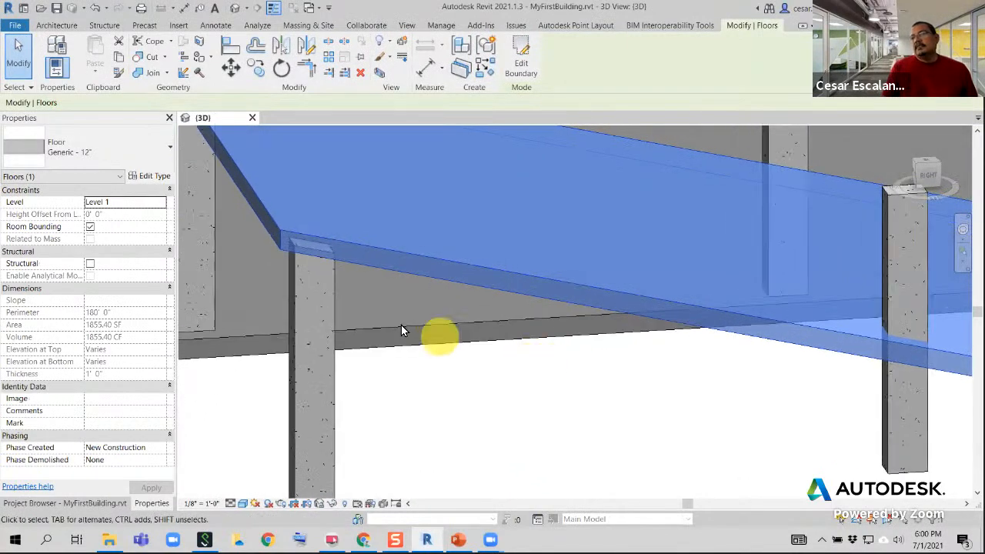
scroll(390, 320, up, 3)
middle_drag(386, 286, 394, 262)
scroll(494, 278, down, 3)
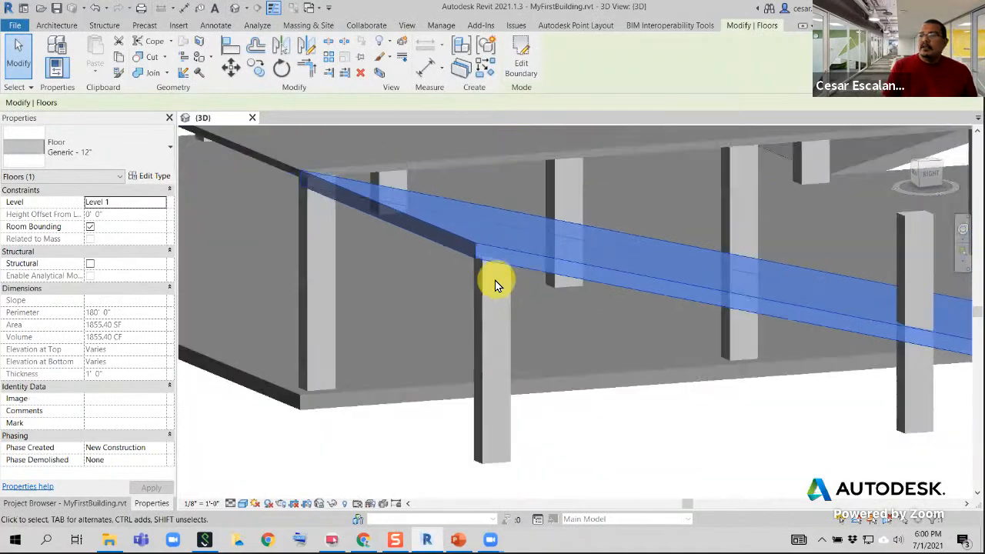
shift+middle_drag(514, 304, 517, 344)
scroll(516, 344, down, 3)
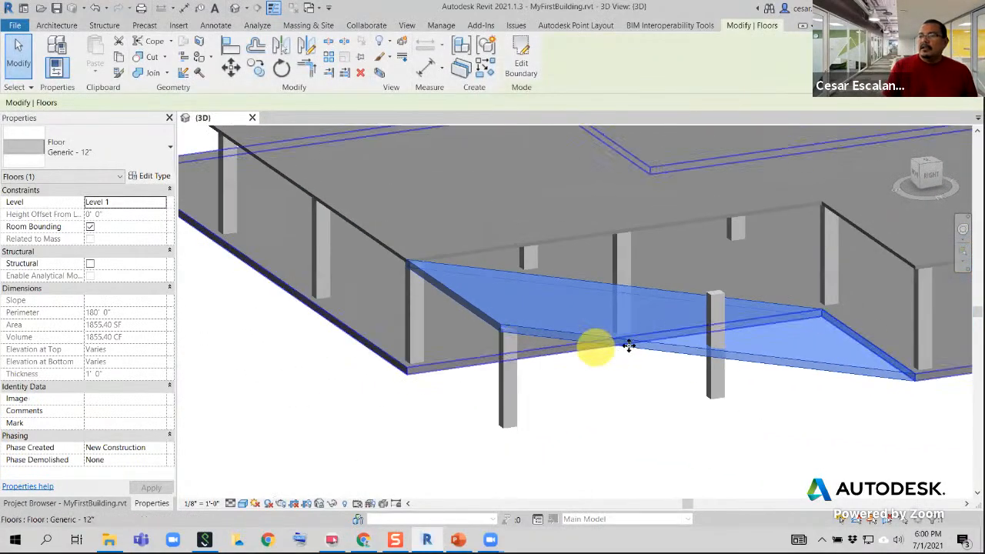
middle_drag(613, 354, 401, 371)
click(518, 458)
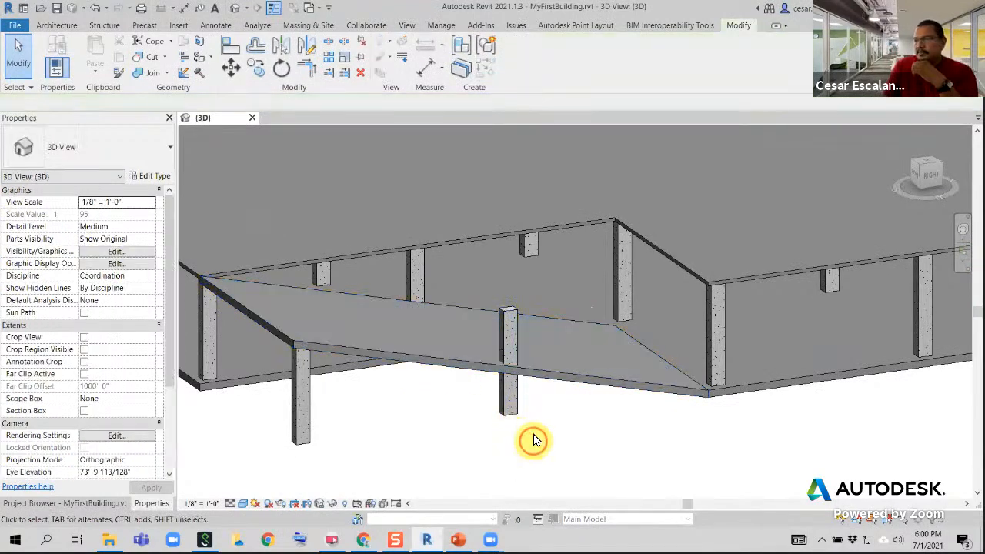
scroll(533, 428, down, 3)
middle_drag(653, 414, 598, 416)
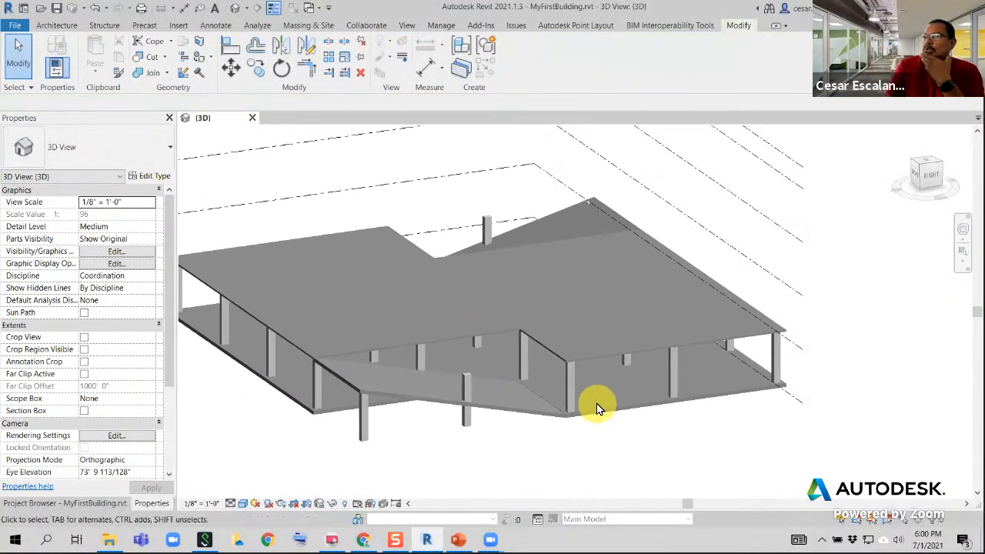
shift+middle_drag(682, 359, 424, 163)
scroll(474, 442, up, 6)
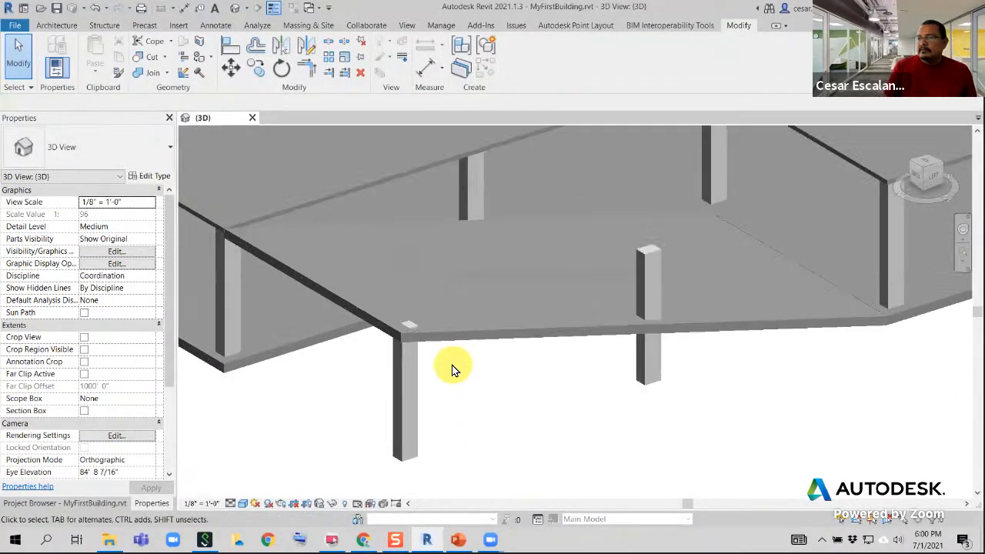
Set the corner column's top offset to -0' 10" and join its geometry with the sloped floor
click(412, 372)
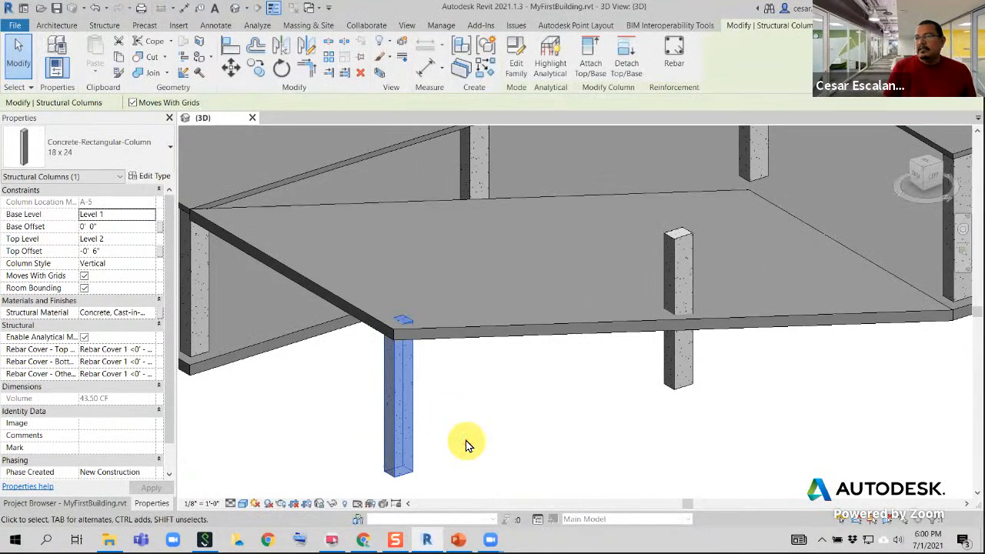
click(114, 251)
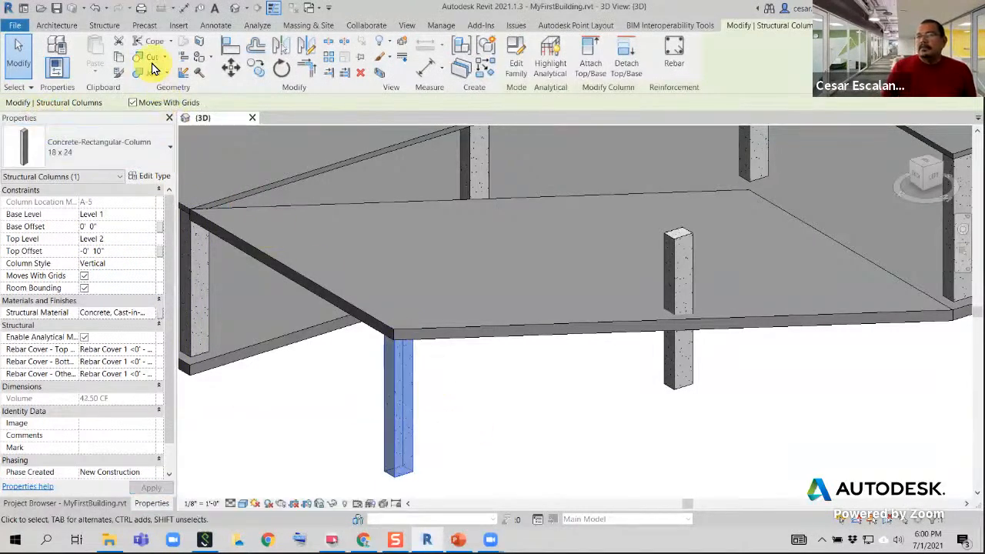
click(152, 70)
click(406, 336)
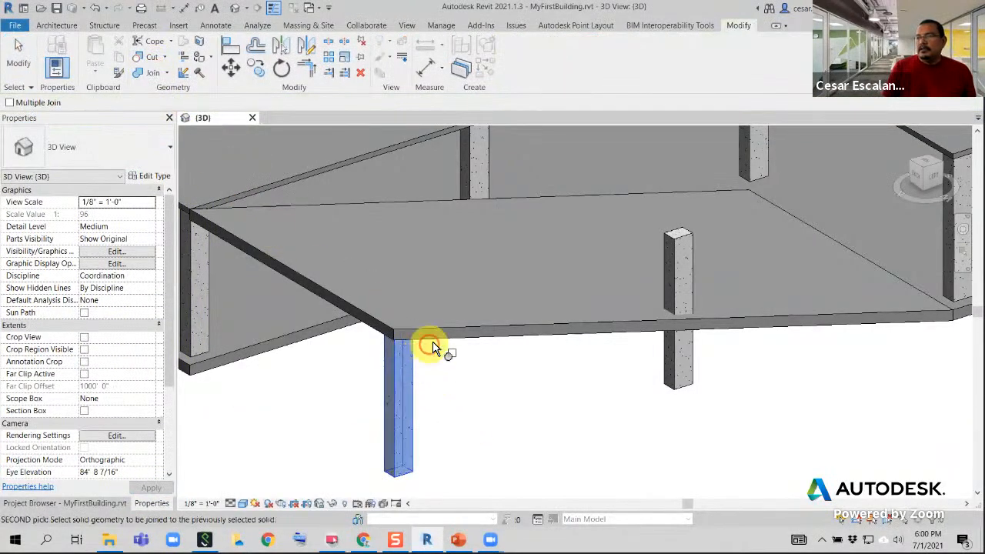
click(435, 338)
key(Escape)
scroll(429, 365, up, 2)
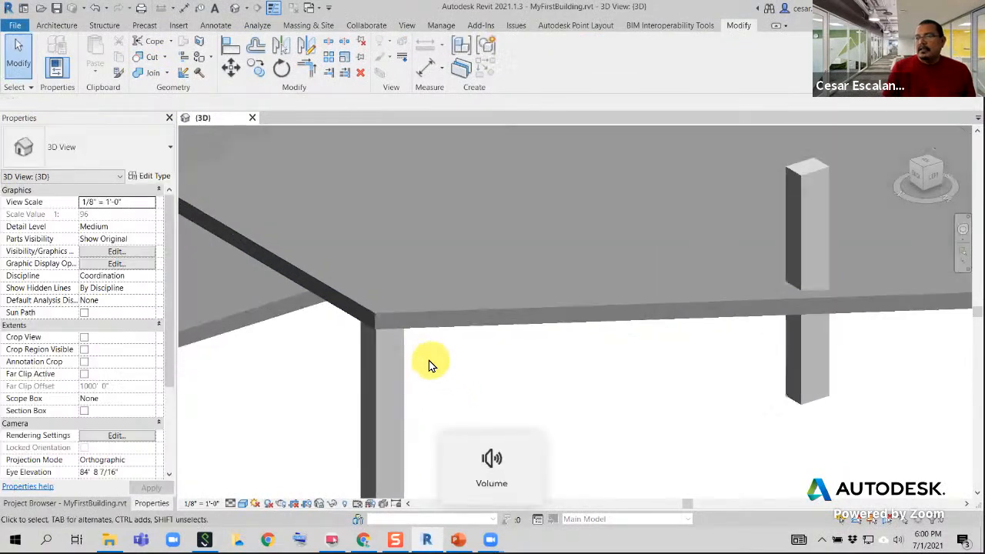
Examine the joined corner column beneath the sloped floor and its place in the overall building
click(402, 357)
shift+middle_drag(402, 356, 457, 408)
scroll(457, 412, down, 2)
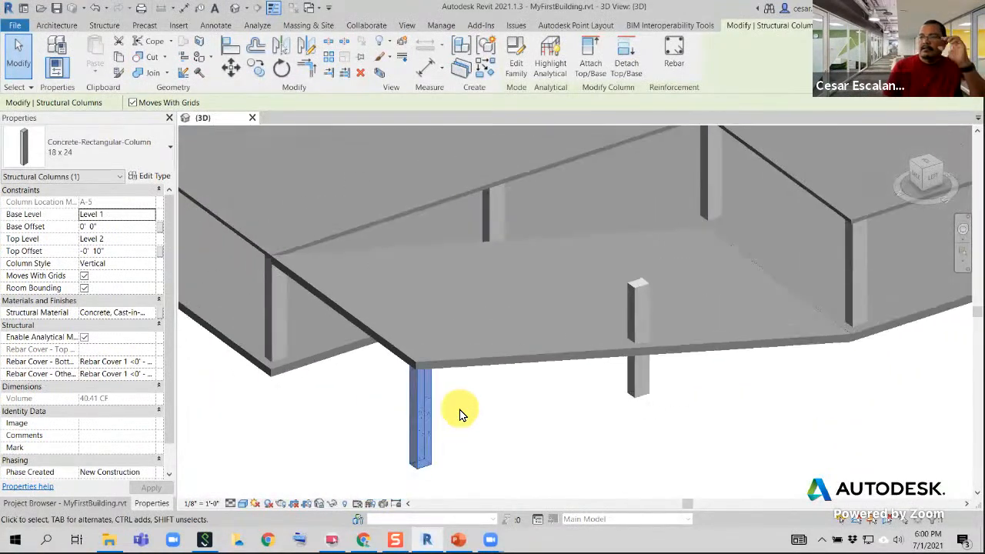
scroll(460, 411, down, 1)
middle_drag(632, 425, 620, 465)
scroll(624, 448, down, 2)
scroll(620, 465, down, 1)
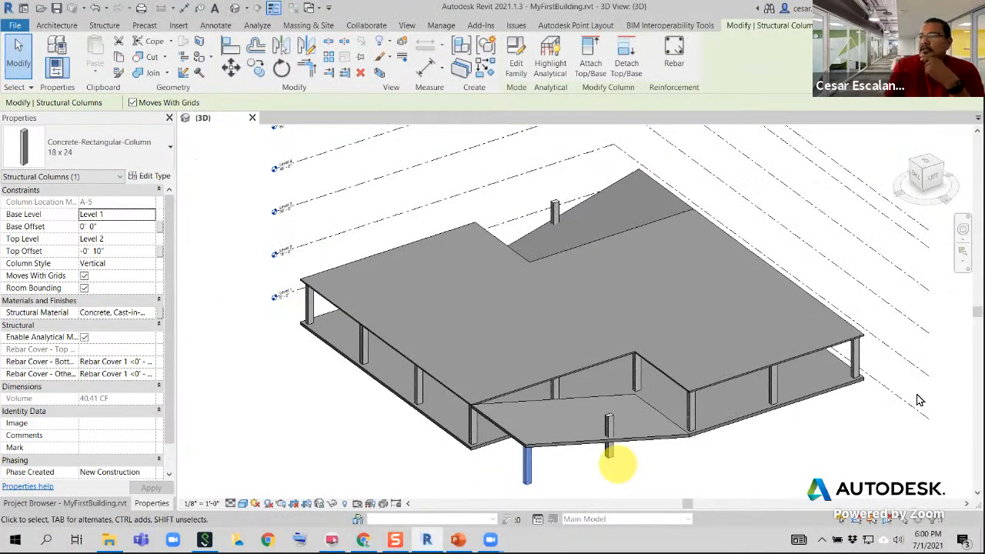
middle_drag(444, 279, 453, 330)
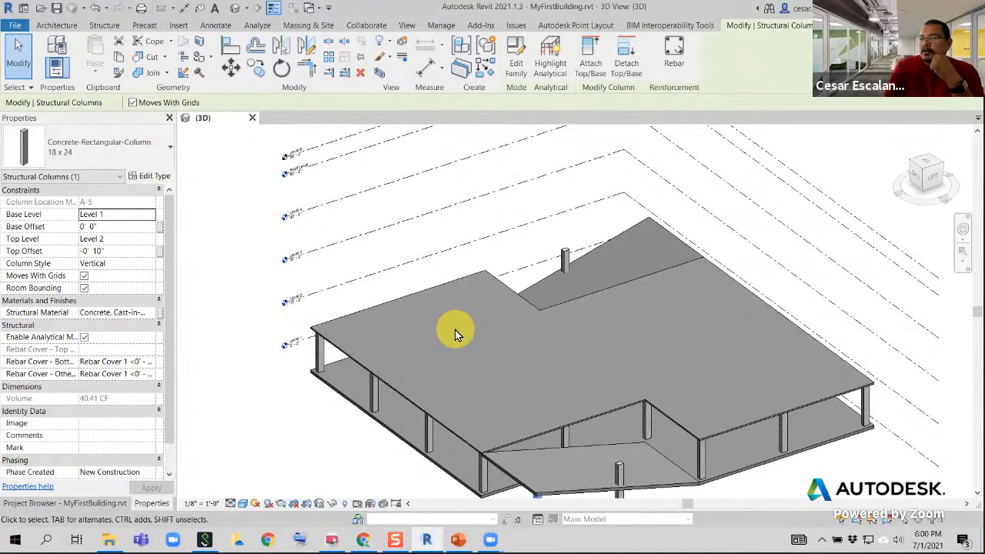
Open the Level 2 floor plan and display the properties alongside it
click(118, 506)
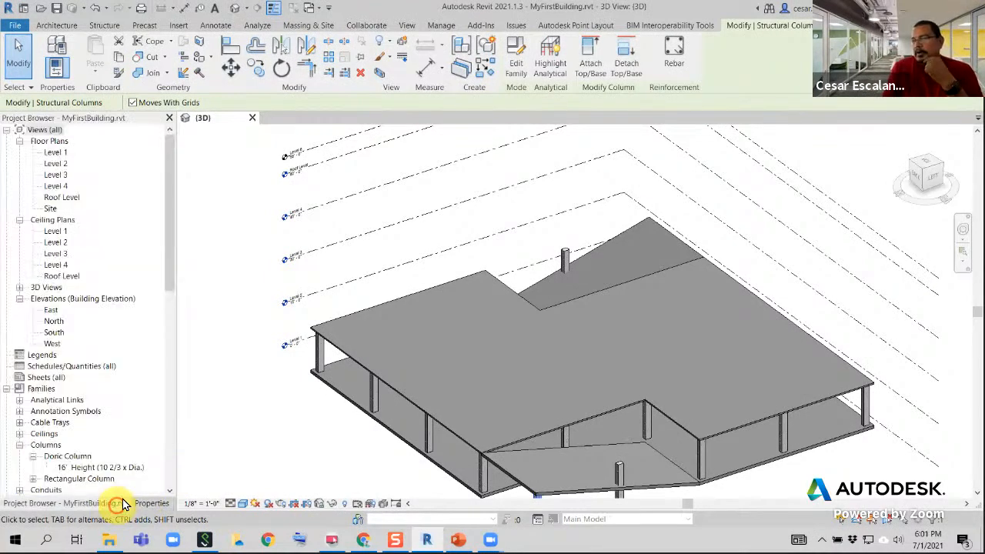
click(65, 165)
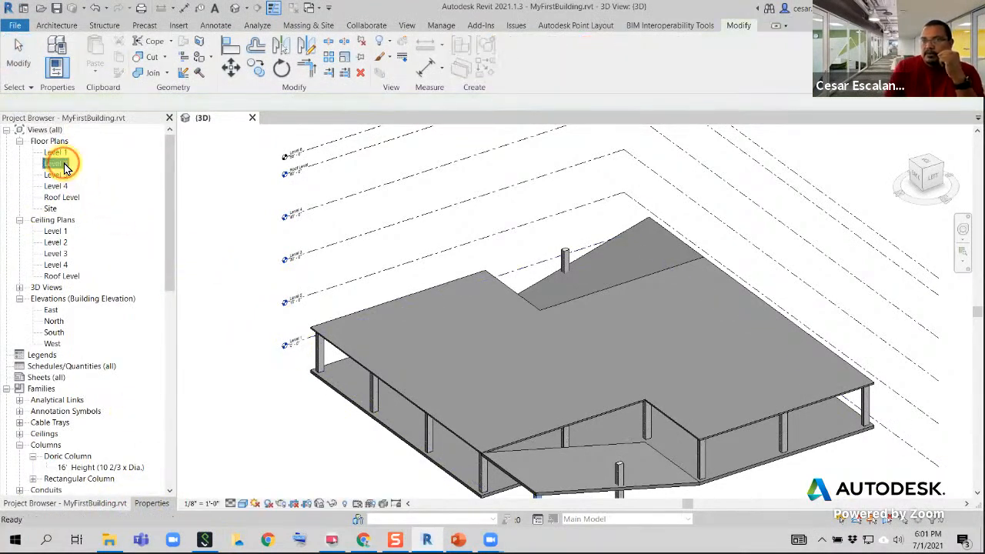
double_click(65, 164)
scroll(677, 374, up, 2)
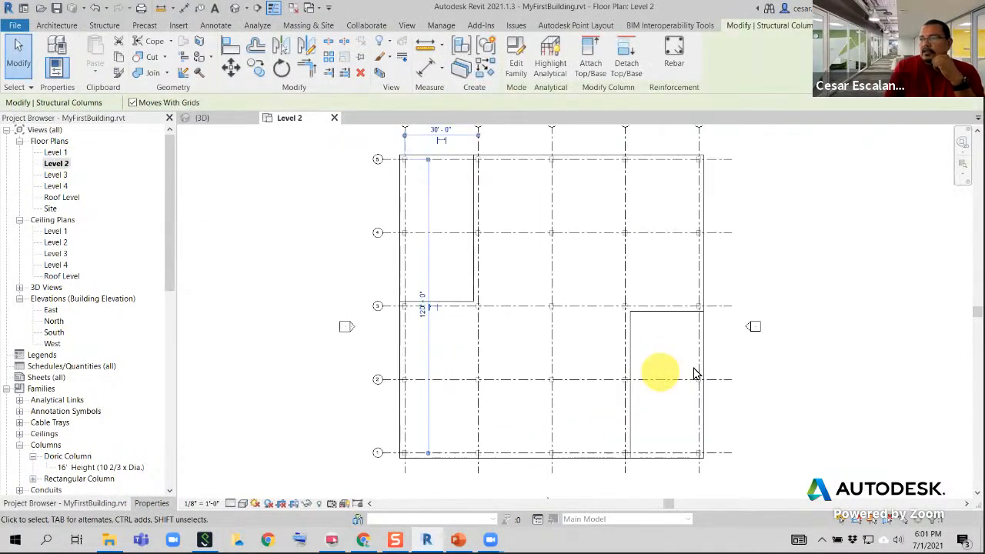
middle_drag(692, 374, 633, 377)
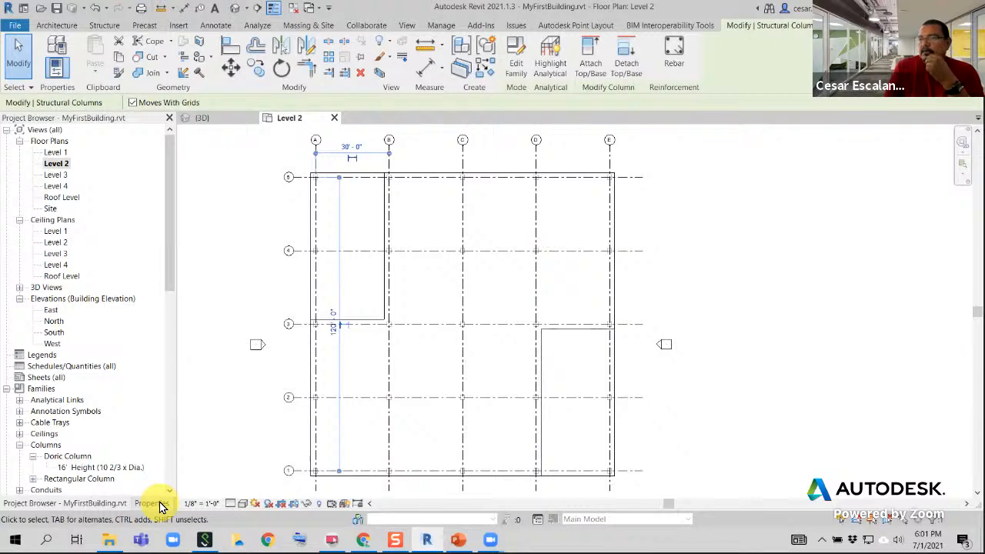
click(159, 505)
Examine how the columns appear along grid line 5 and across the Level 2 floor plan
middle_drag(471, 281, 500, 350)
scroll(460, 243, up, 3)
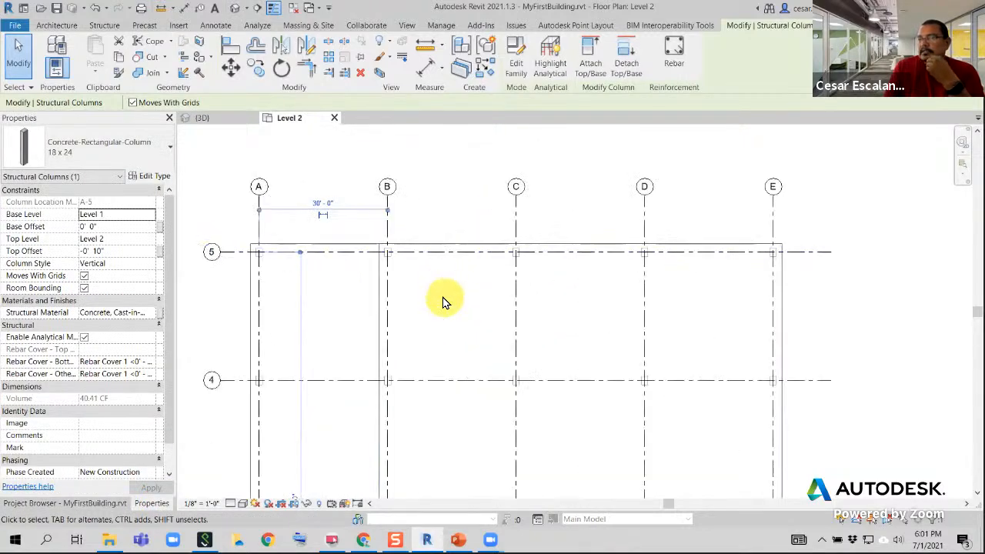
scroll(445, 288, up, 2)
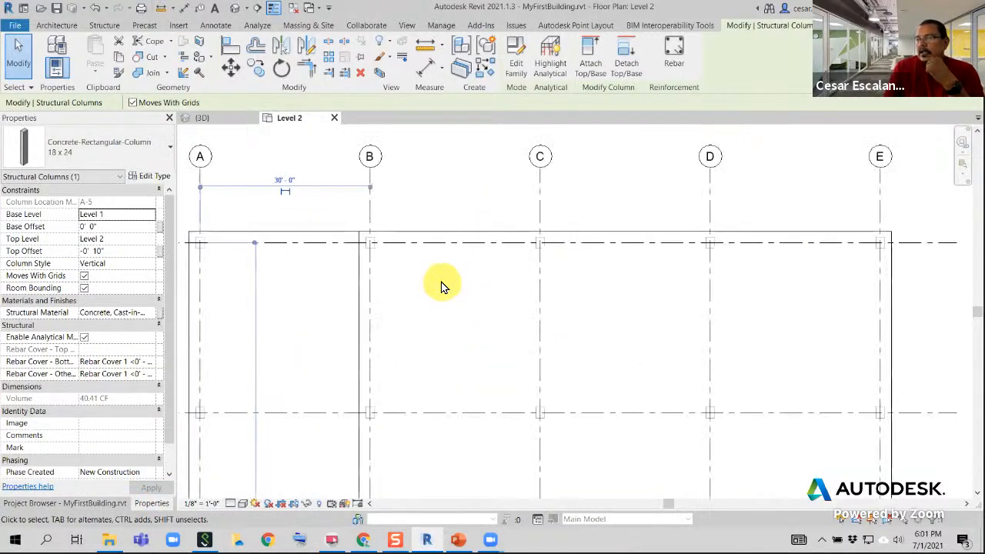
click(550, 273)
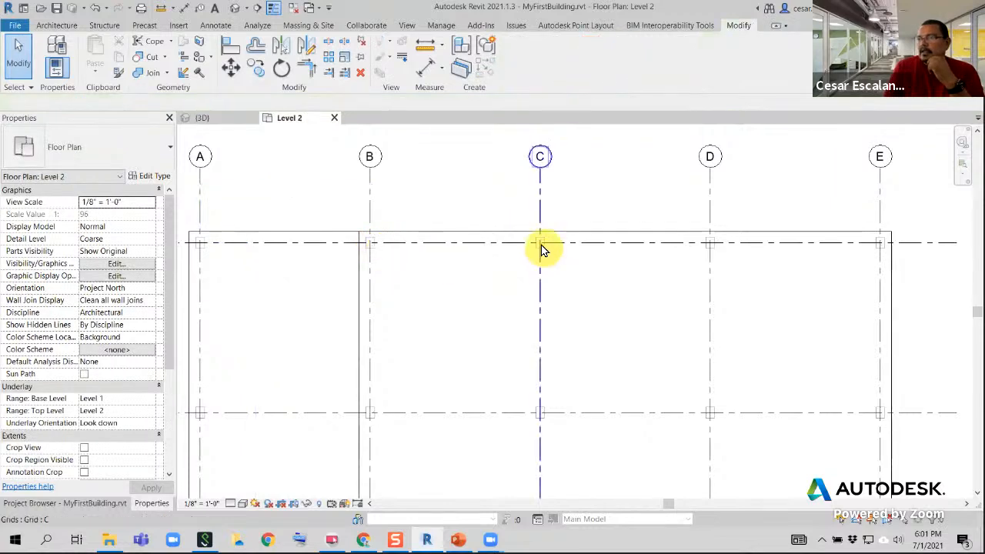
scroll(731, 240, up, 3)
scroll(728, 257, up, 2)
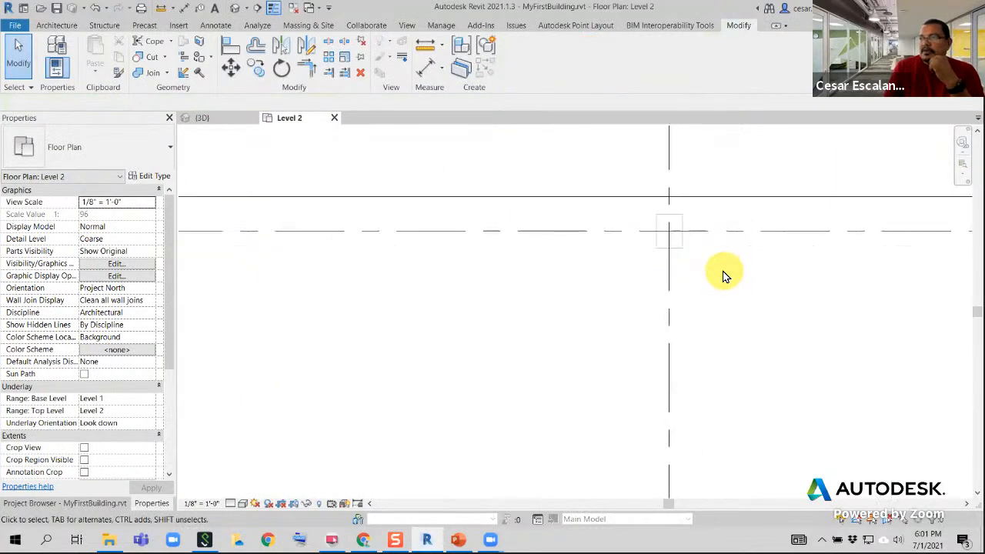
middle_drag(723, 272, 470, 370)
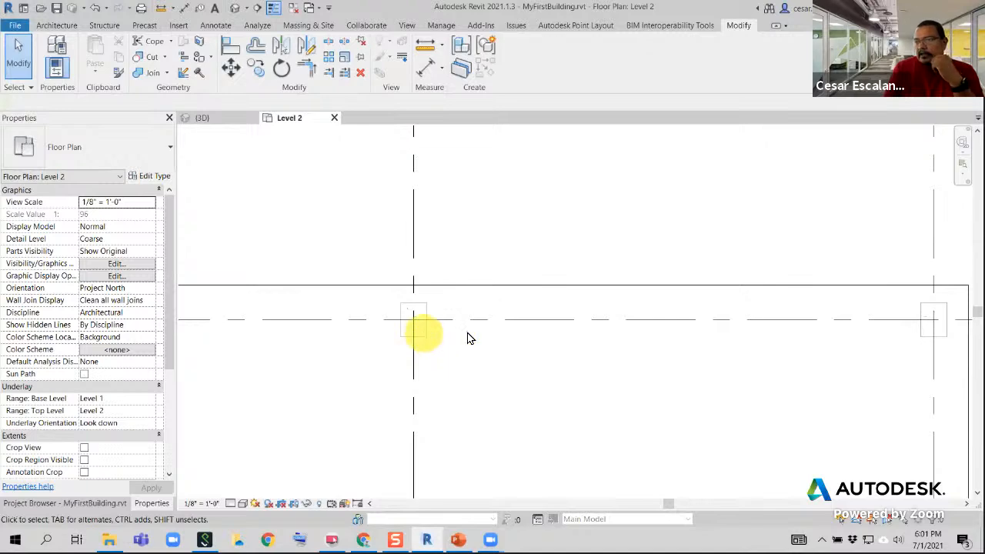
scroll(494, 335, down, 5)
middle_drag(499, 339, 667, 183)
scroll(679, 225, down, 1)
scroll(681, 238, down, 4)
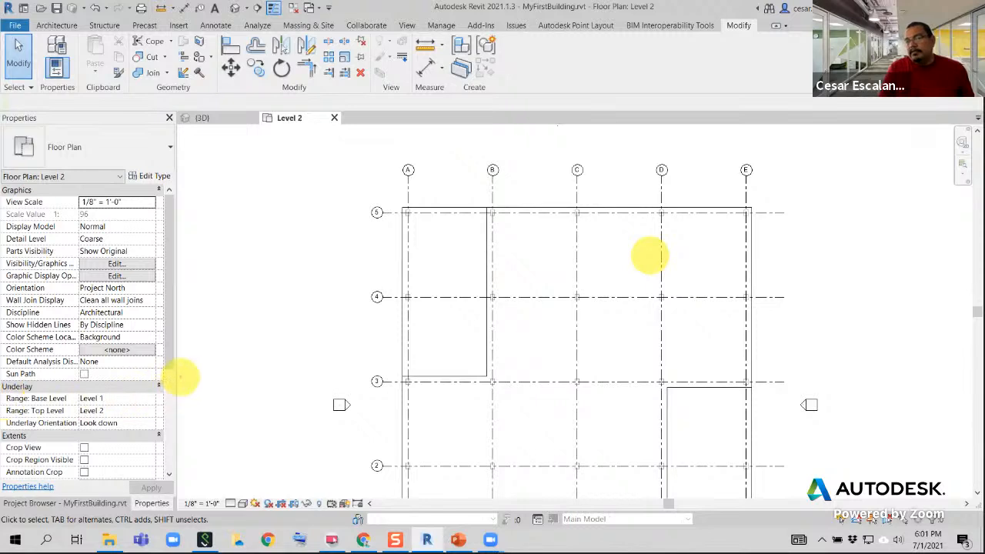
drag(179, 376, 1, 434)
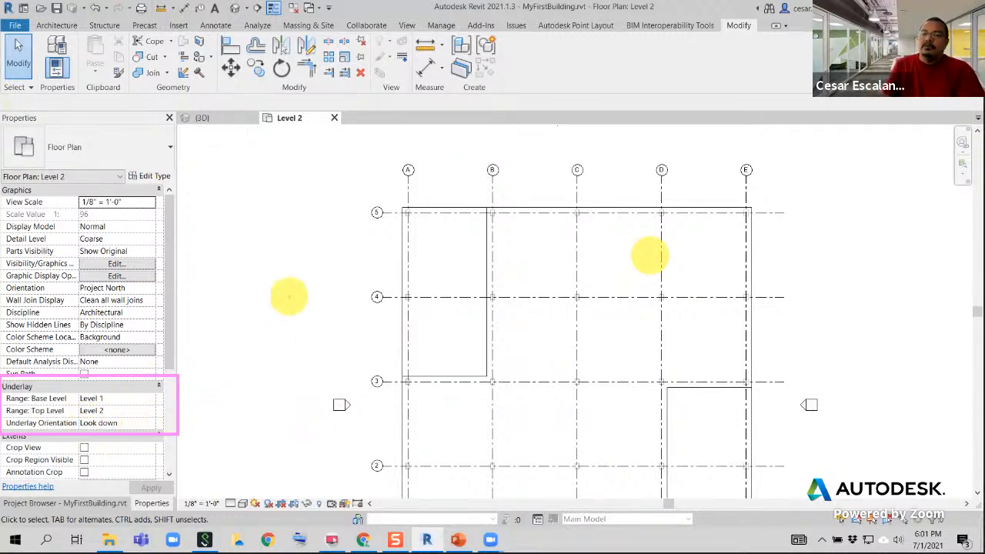
Set the Level 2 plan's underlay base level to None and check the grid intersections along grid line 5
click(154, 398)
click(91, 410)
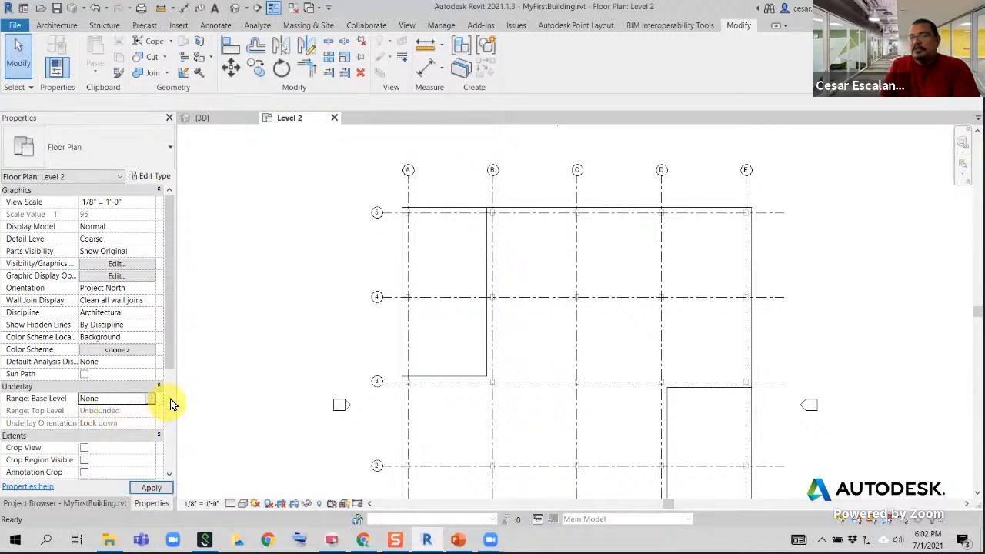
click(151, 488)
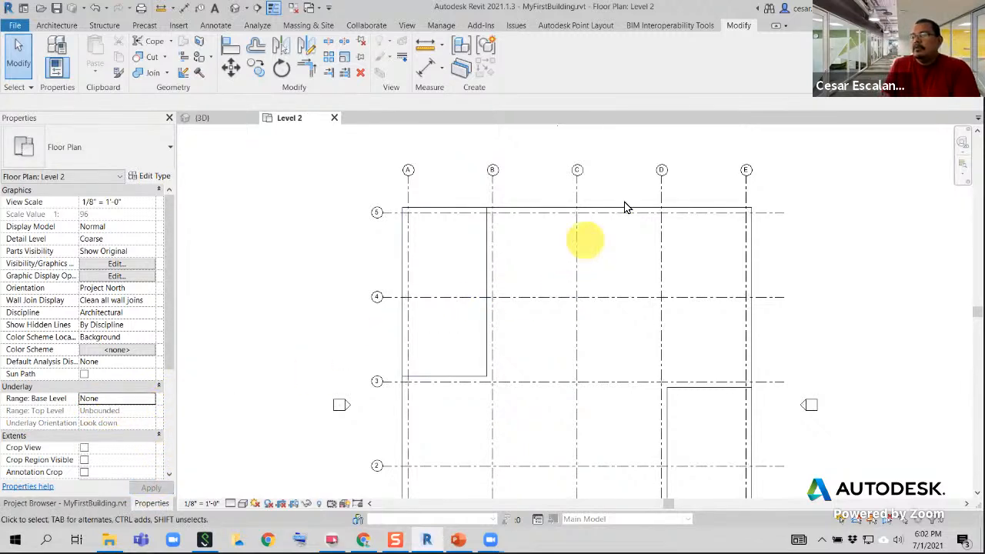
scroll(562, 247, up, 3)
scroll(560, 202, up, 2)
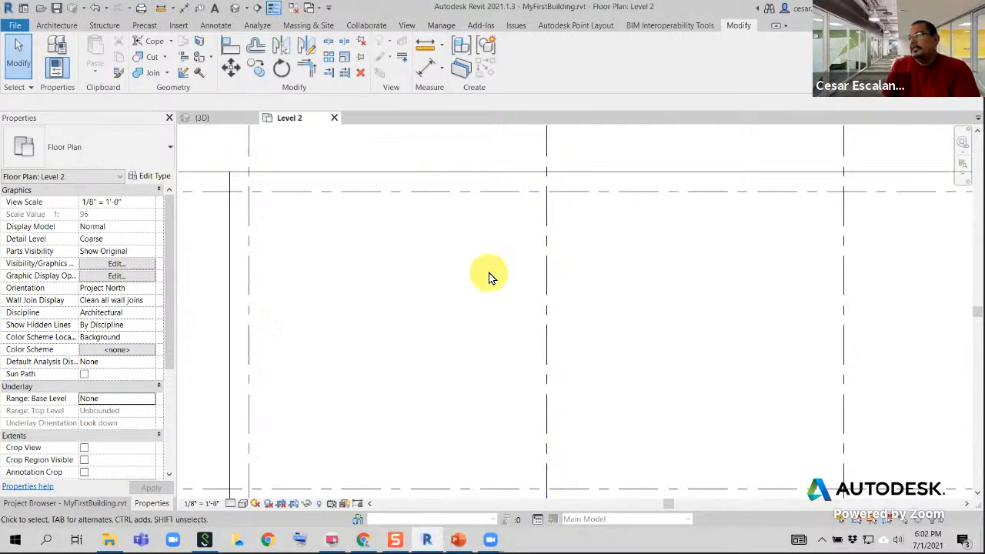
middle_drag(488, 275, 652, 280)
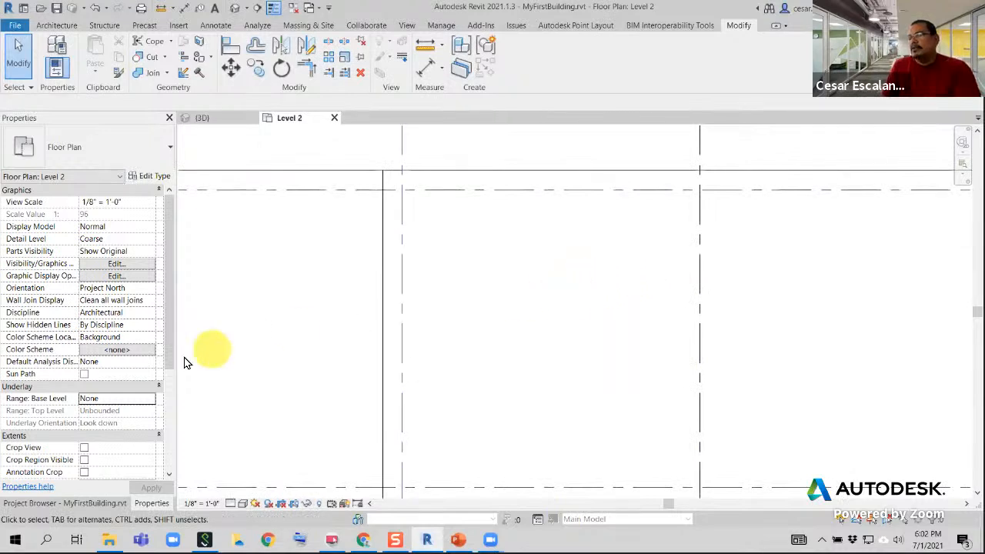
Set the Level 2 plan's underlay base level to Level 1 and review the columns on the grid
click(150, 398)
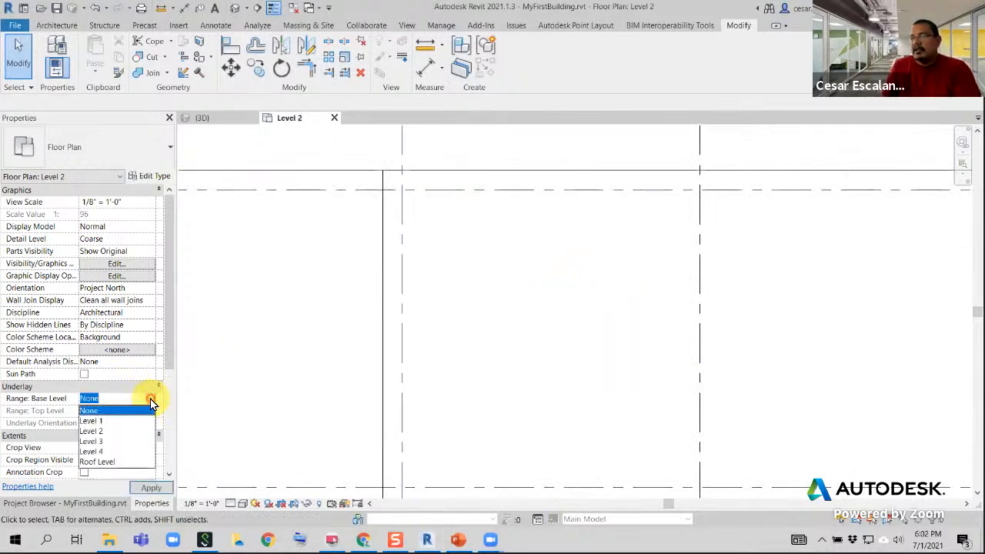
click(107, 413)
click(151, 488)
scroll(512, 326, down, 3)
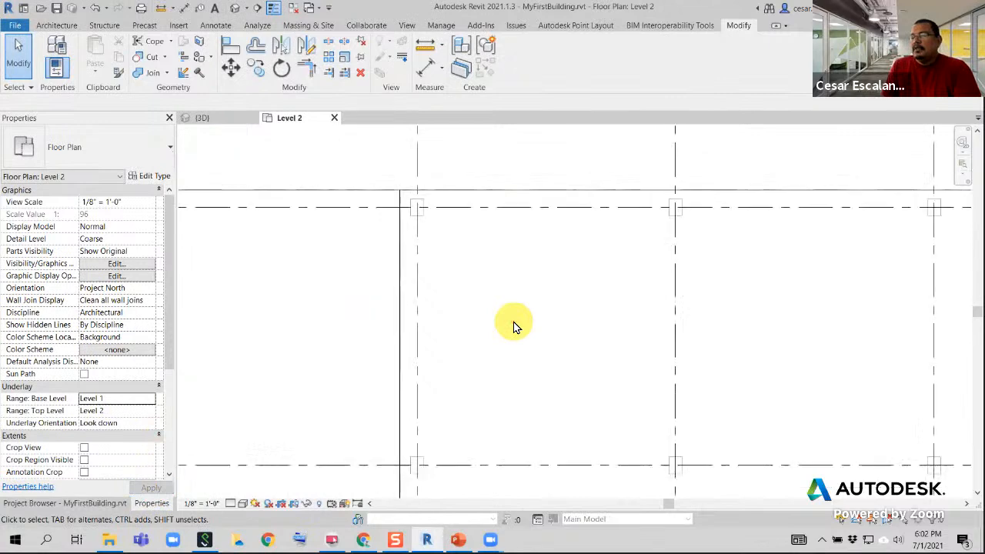
scroll(514, 325, down, 2)
middle_drag(513, 326, 490, 282)
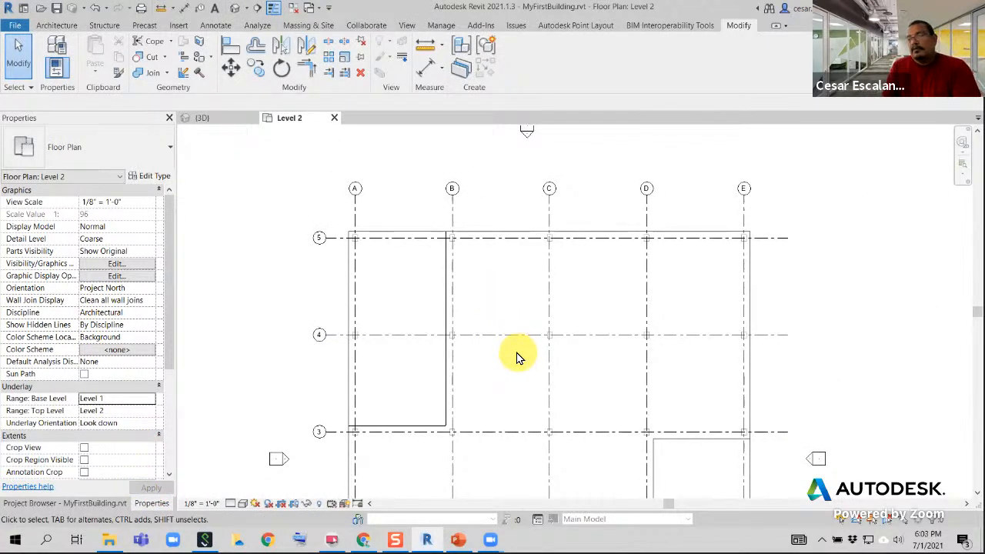
middle_drag(519, 373, 461, 334)
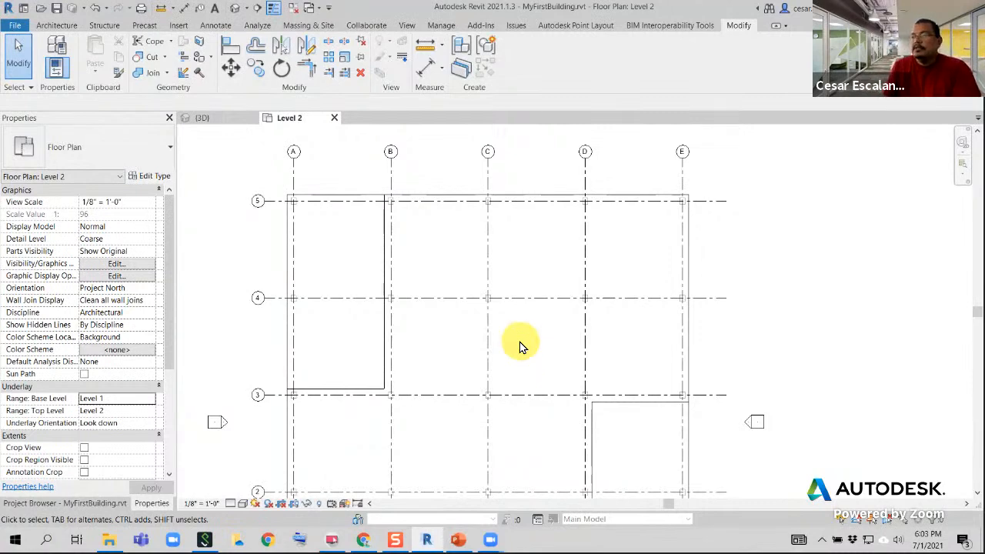
scroll(520, 340, down, 1)
middle_drag(648, 323, 561, 246)
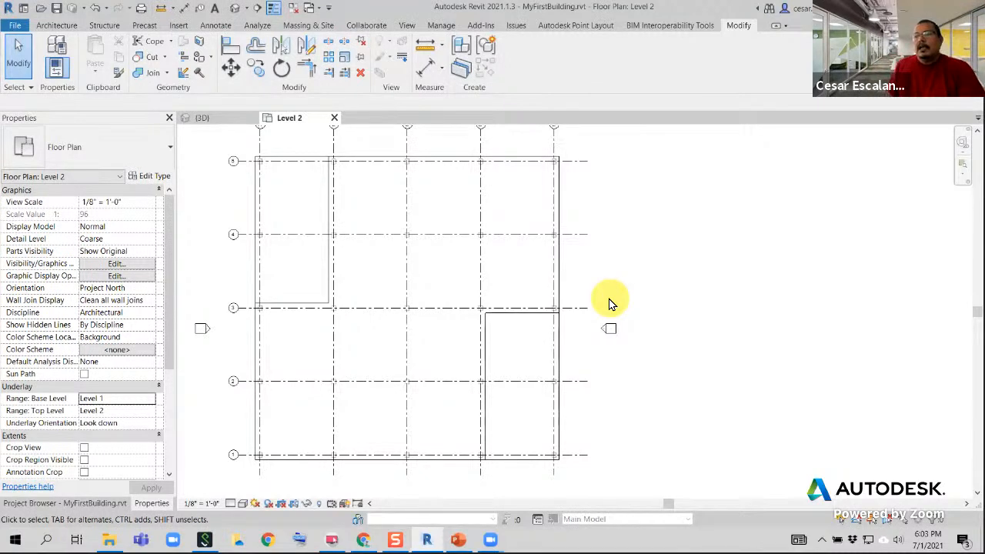
Try Roof Level as the plan's underlay base level, and return the base level to Level 1
click(150, 400)
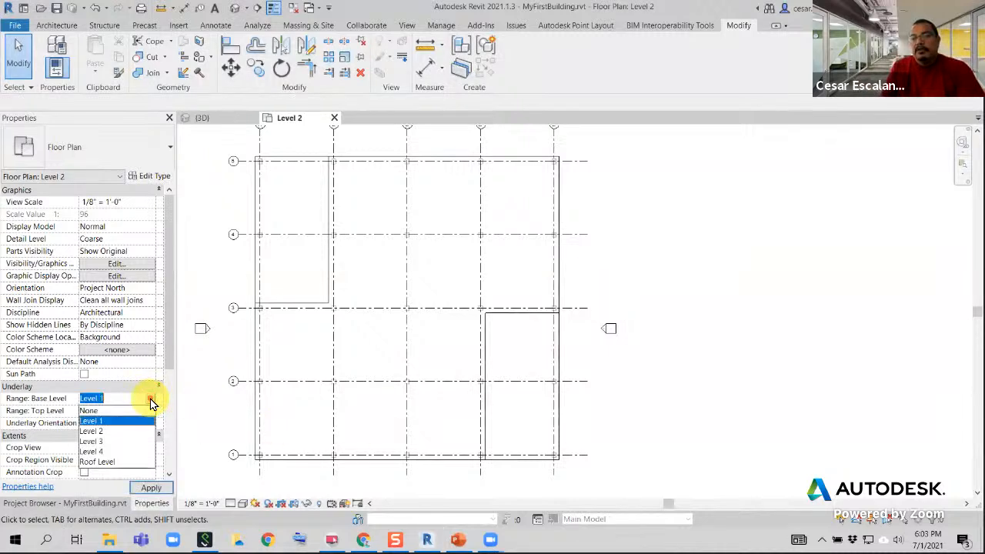
click(109, 461)
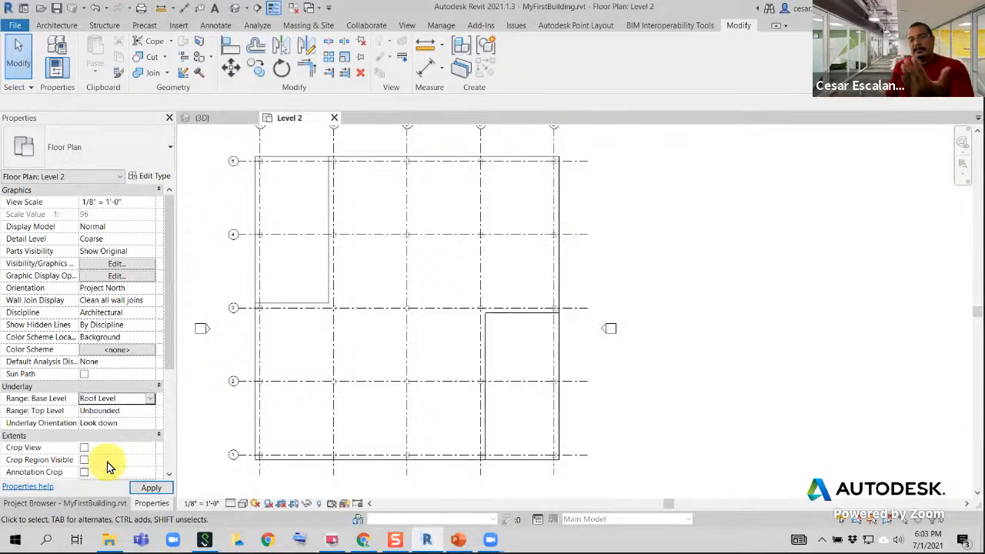
click(150, 399)
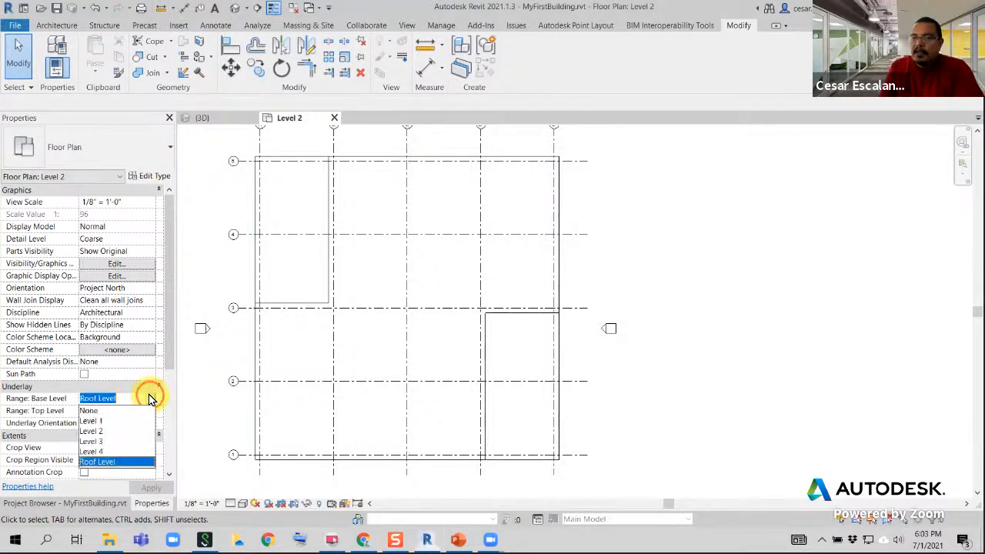
click(104, 421)
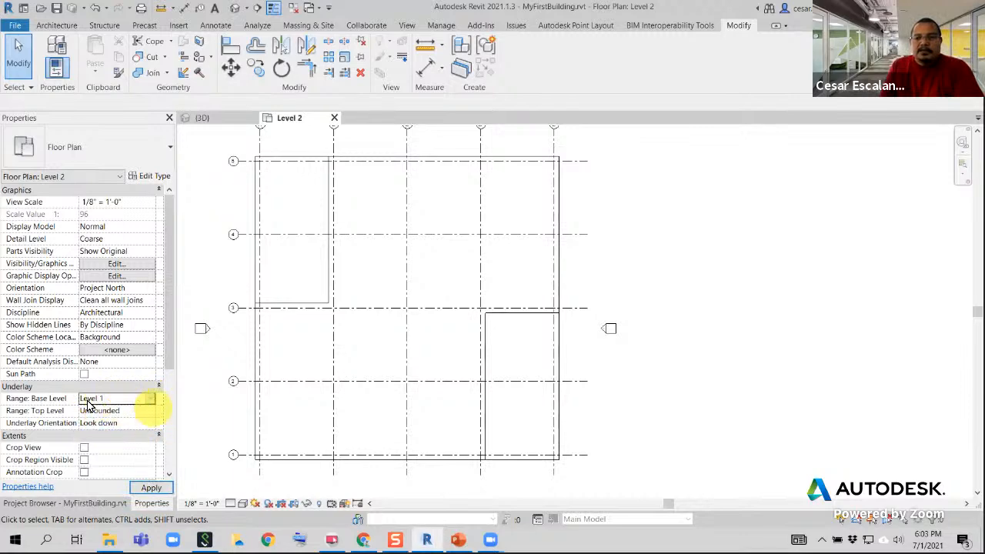
click(150, 488)
Set the underlay's top level to Level 2 and inspect the column at grid intersection E-5
middle_drag(617, 237, 623, 299)
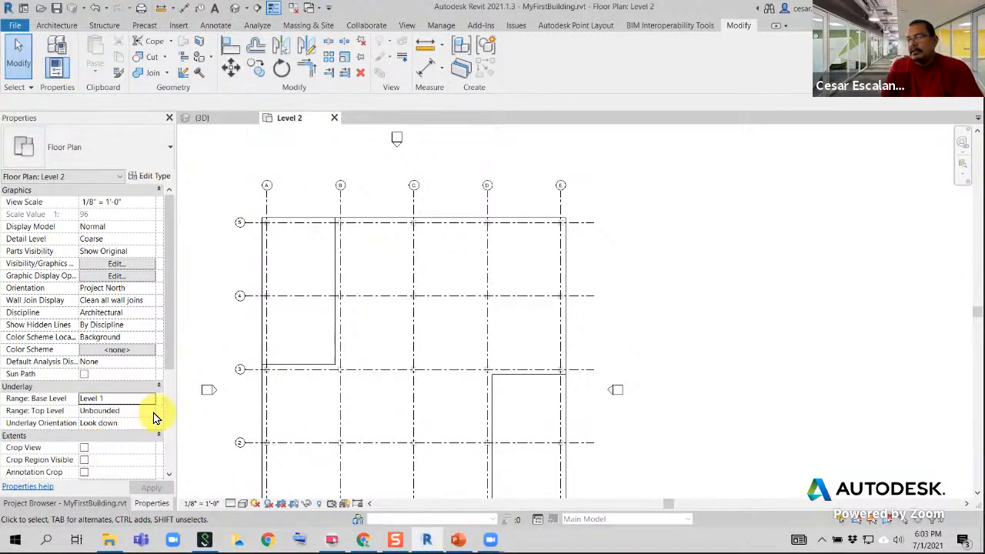
click(152, 413)
click(105, 433)
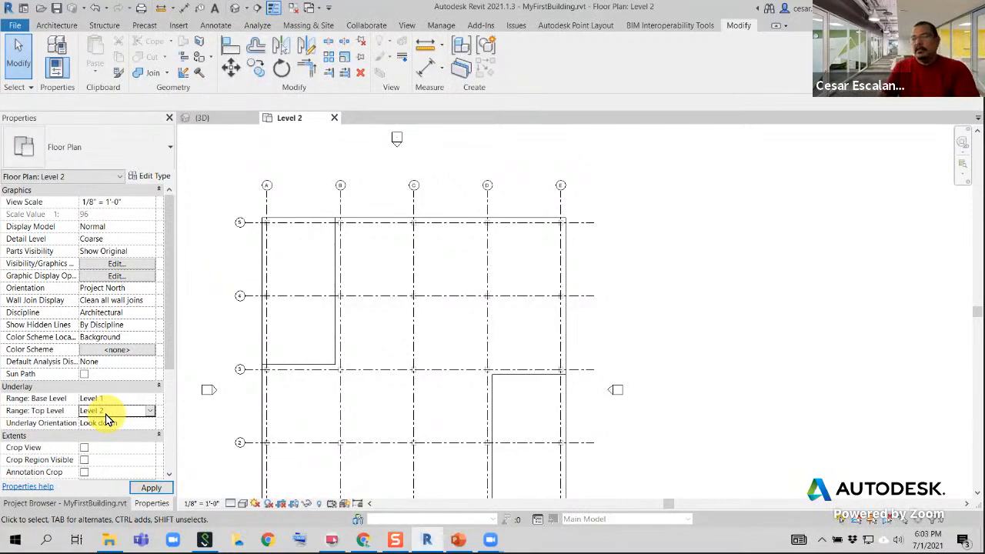
scroll(538, 240, up, 3)
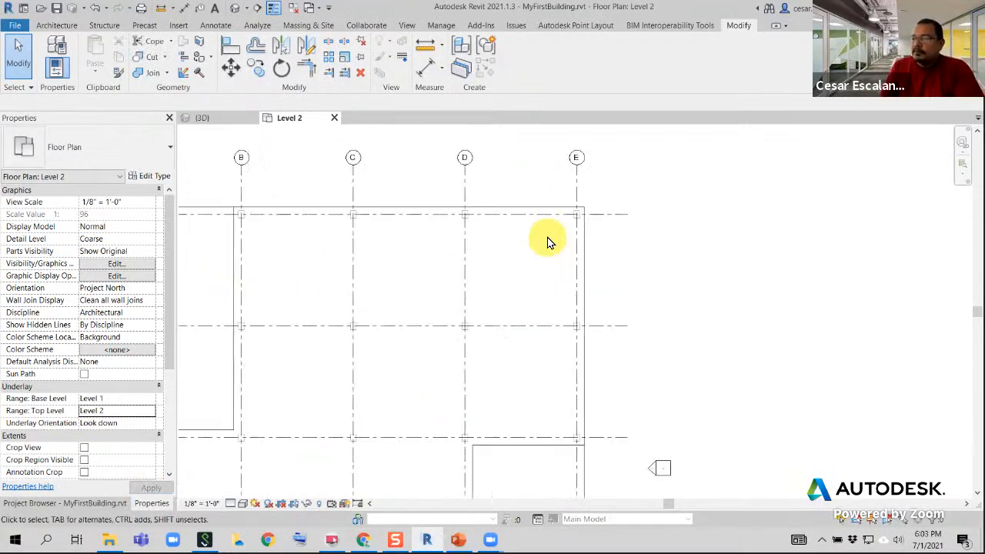
scroll(547, 241, up, 5)
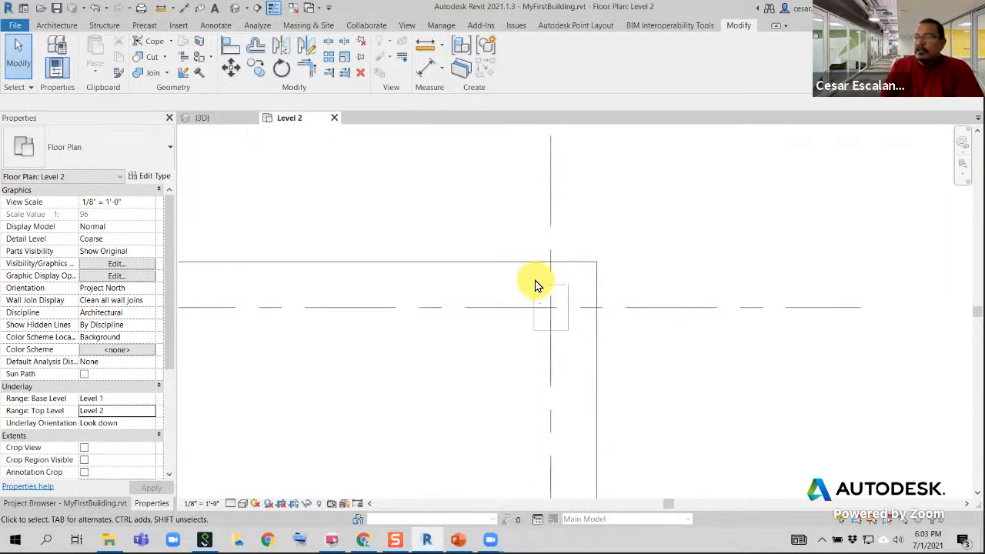
Mark the underlay selection toggle with an arrow, select the underlay column at grid intersection E-5, and clear the selection
click(572, 330)
click(736, 436)
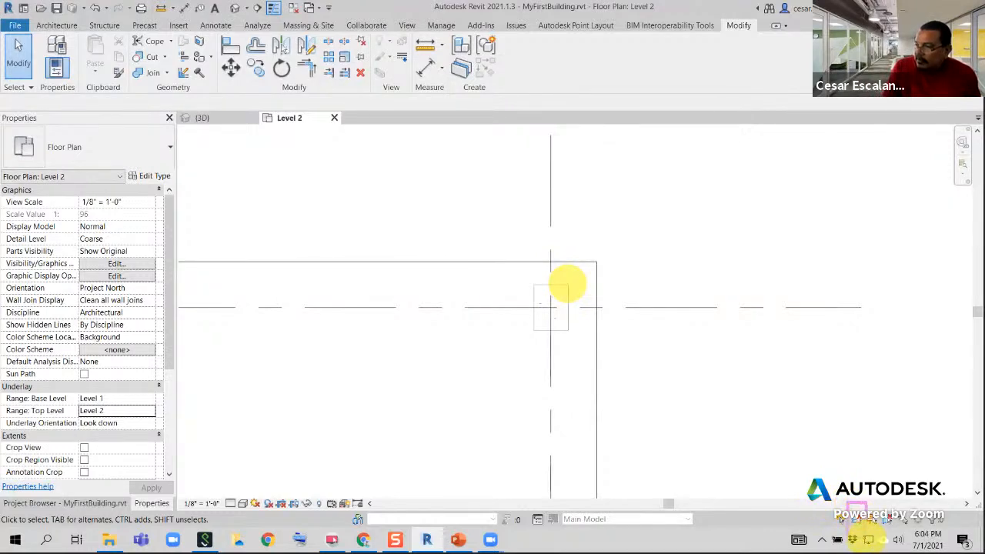
drag(764, 340, 855, 526)
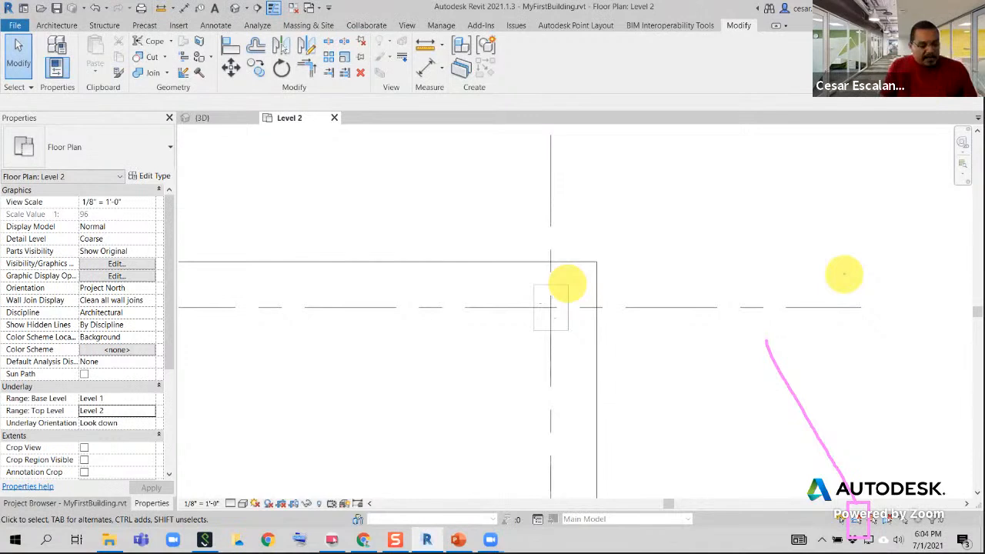
key(Escape)
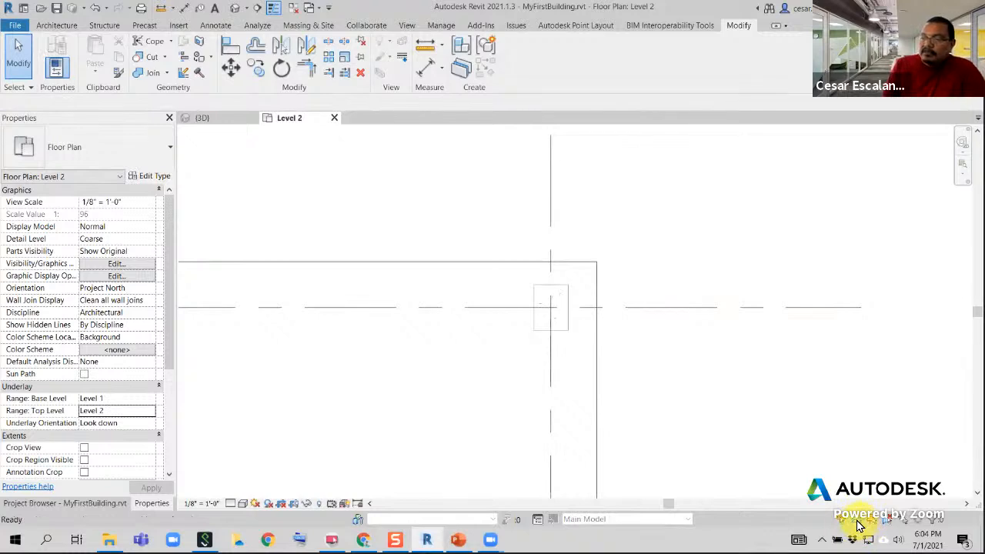
click(567, 332)
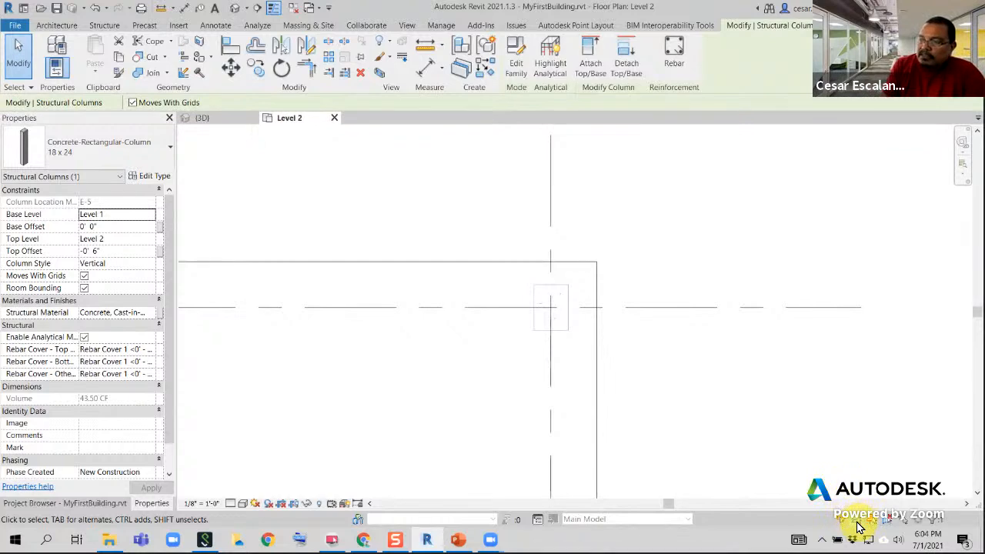
key(Escape)
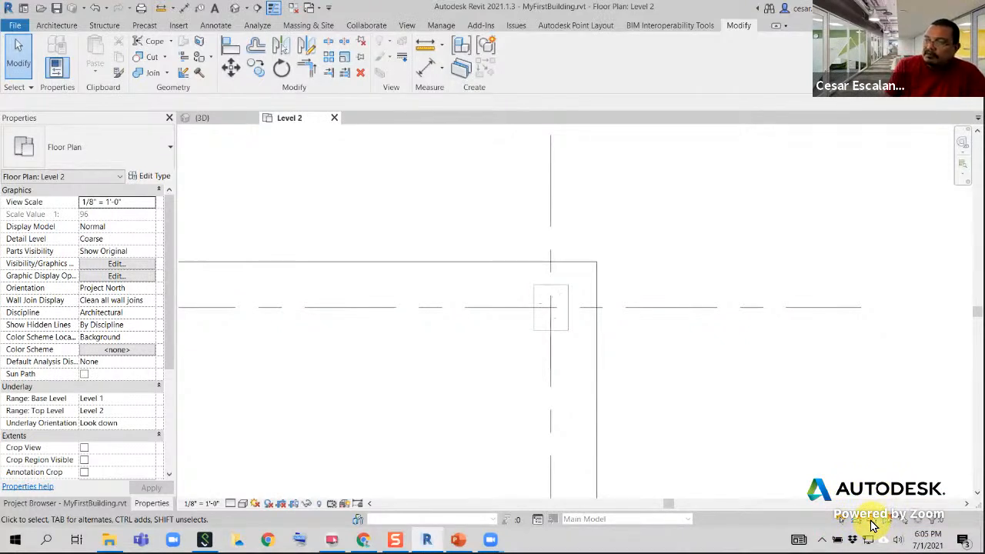
Pin grid line 5 in place in the Level 2 plan
scroll(714, 337, down, 5)
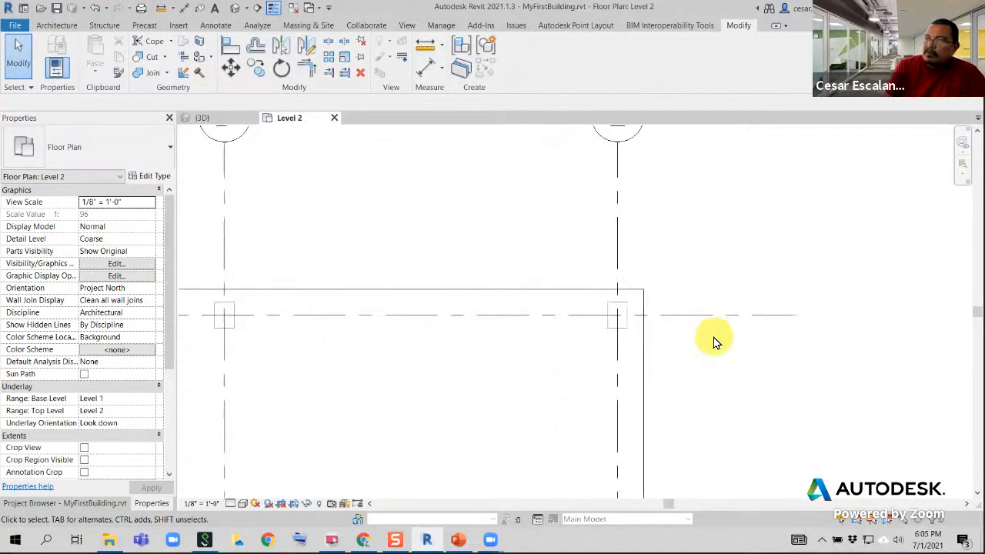
click(713, 324)
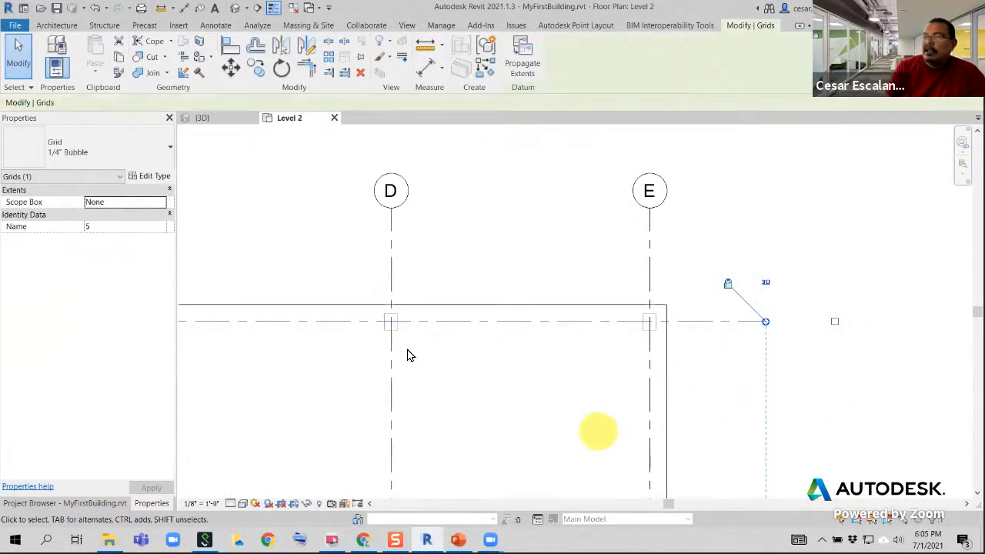
click(359, 58)
click(554, 363)
click(565, 329)
click(571, 394)
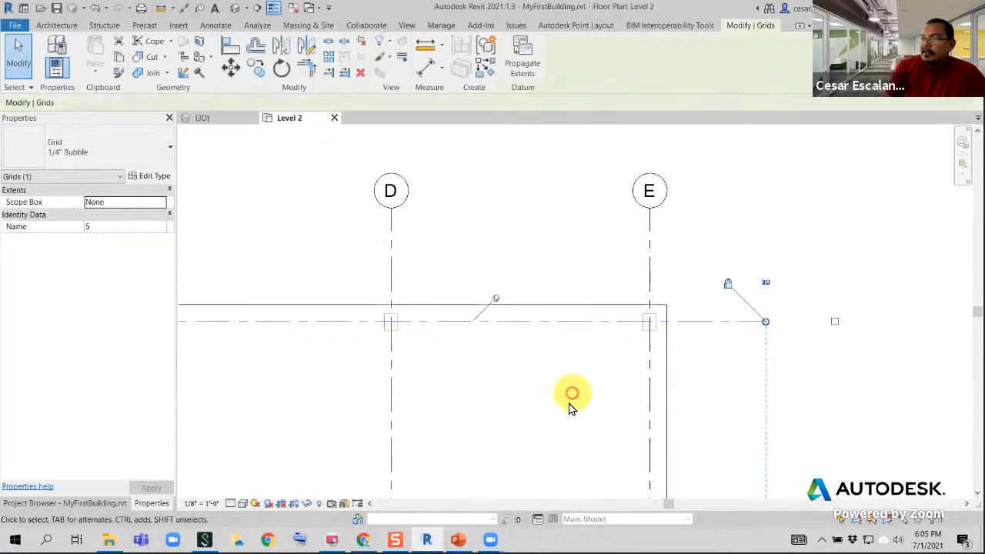
Try to select the pinned grid line 5 with selection of pinned elements turned off
click(756, 519)
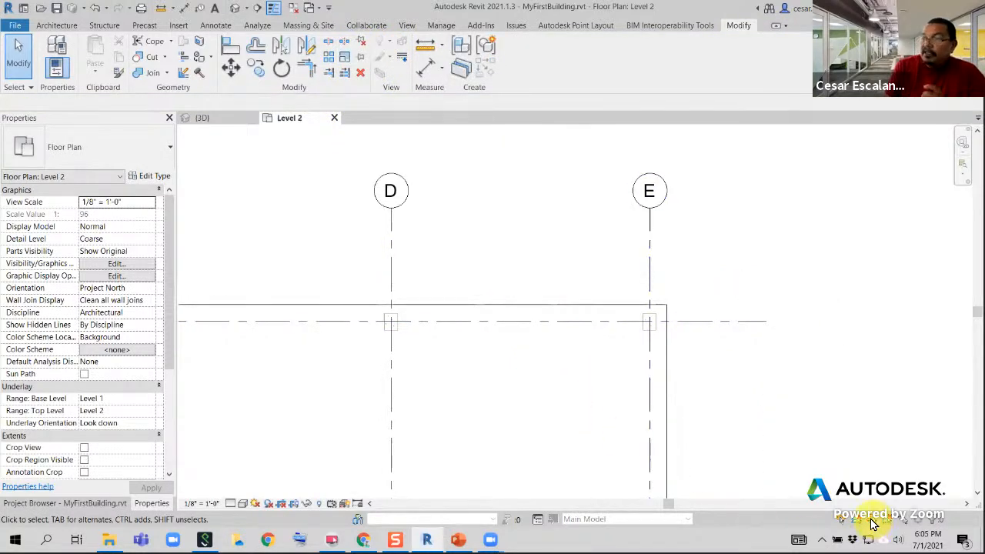
click(602, 415)
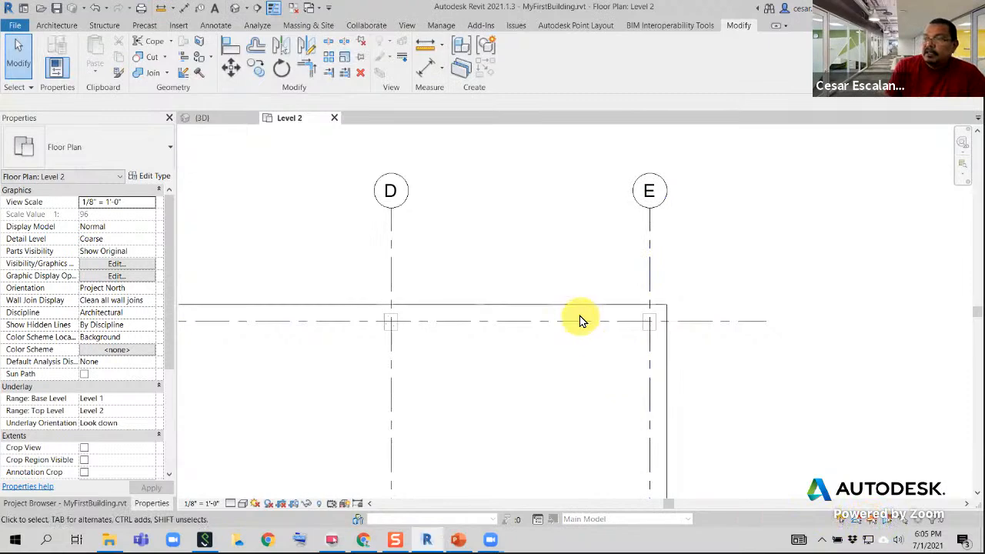
click(554, 351)
Select the Level 2 floor by its face between grid lines D and E, and clear the selection
drag(829, 300, 738, 354)
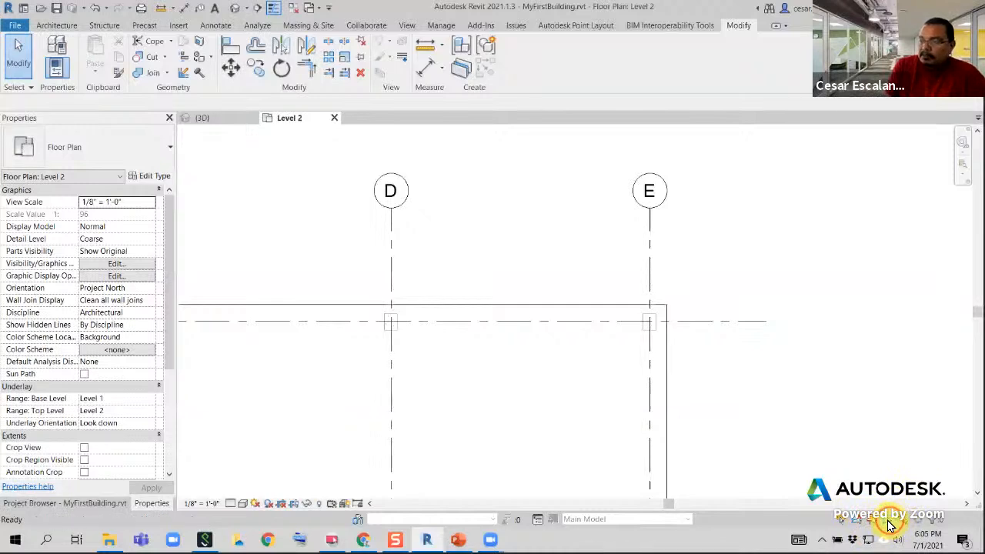
click(593, 388)
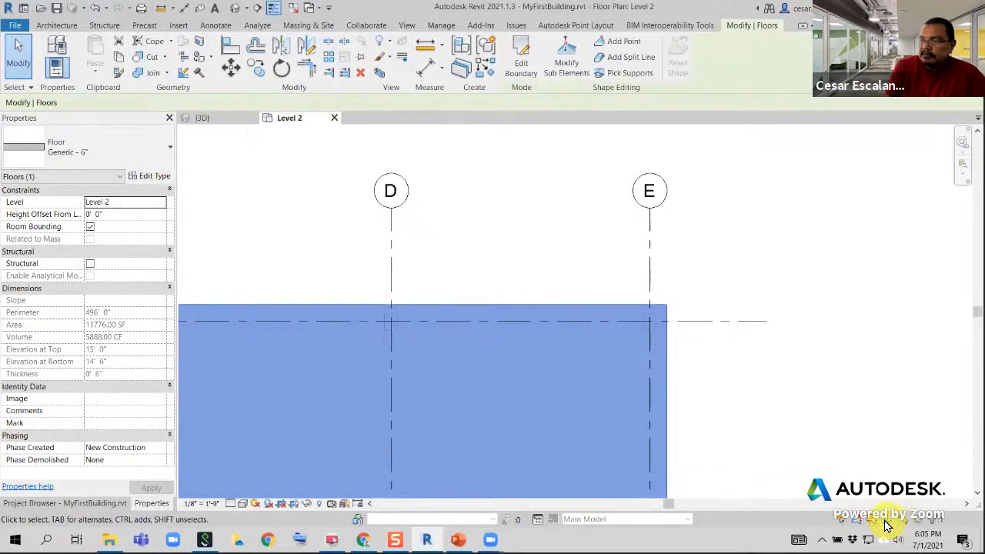
click(732, 439)
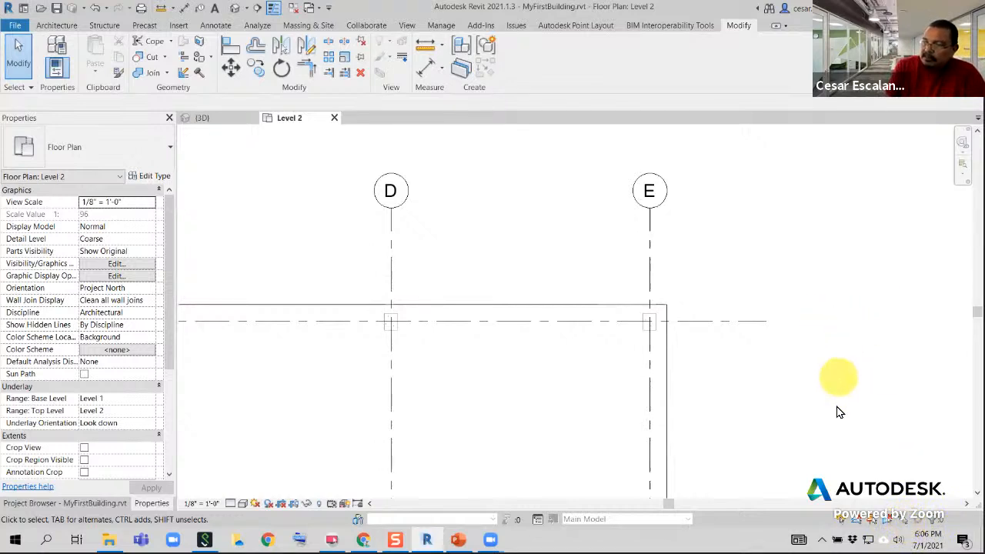
Try moving the pinned grid line 5 and moving grid line E outward past the floor edge, cancelling each grid E move
click(716, 322)
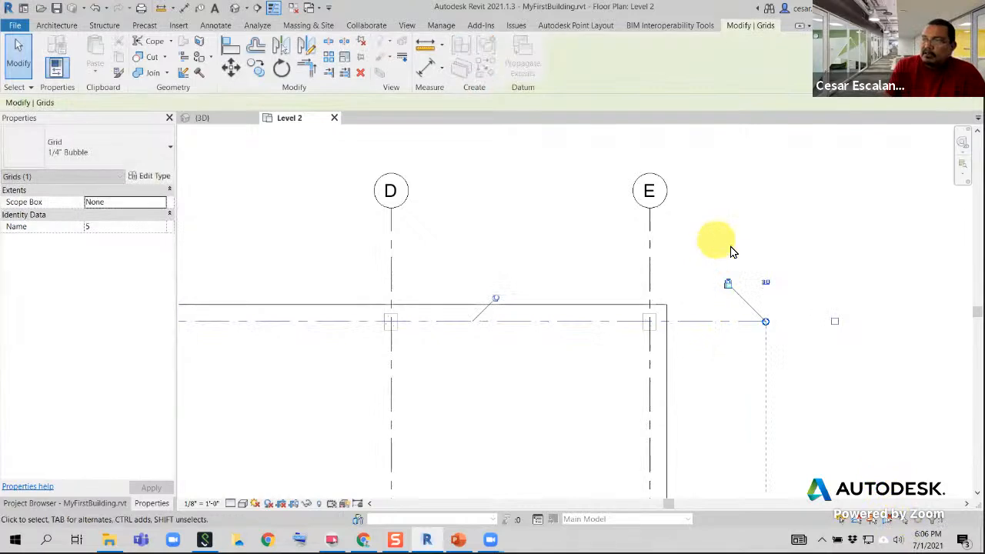
click(655, 260)
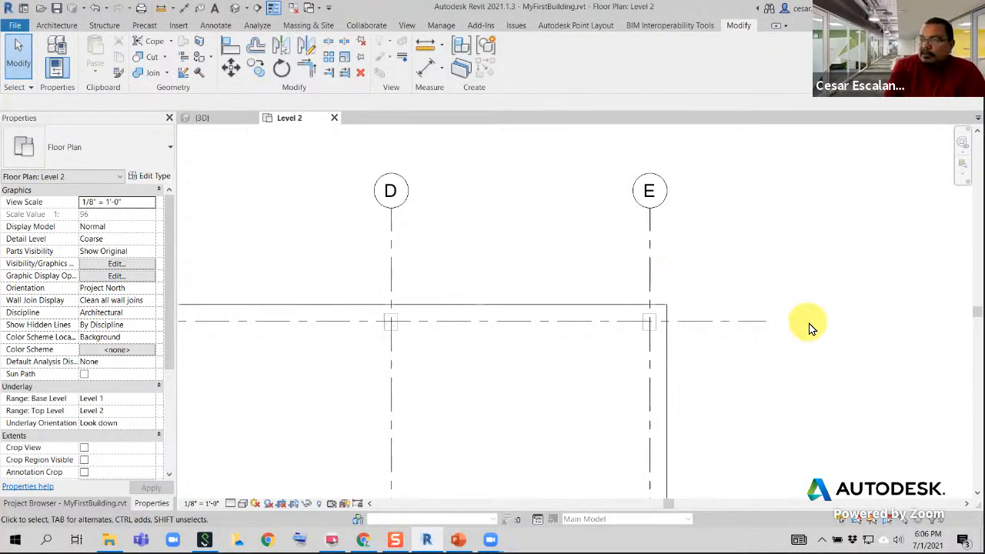
click(654, 275)
drag(666, 275, 699, 275)
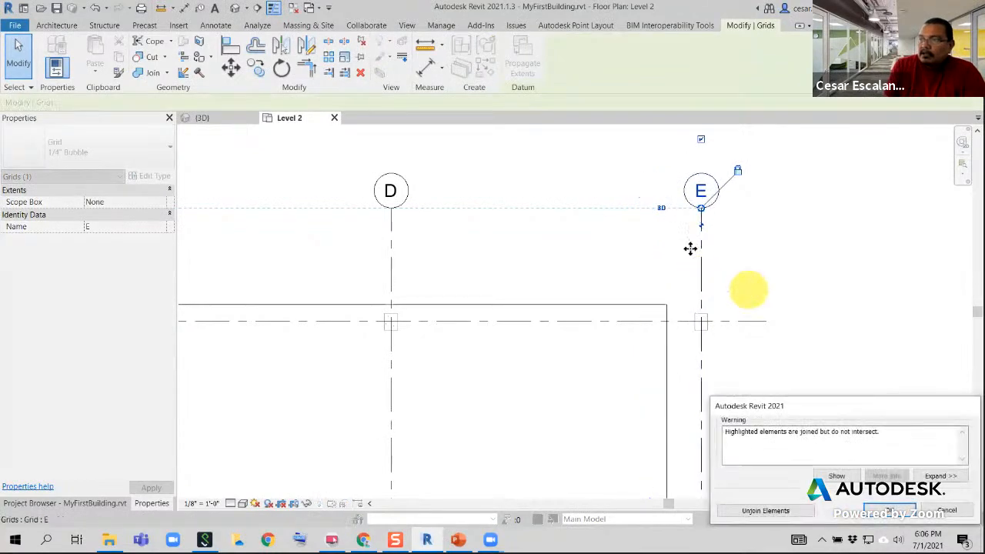
click(947, 510)
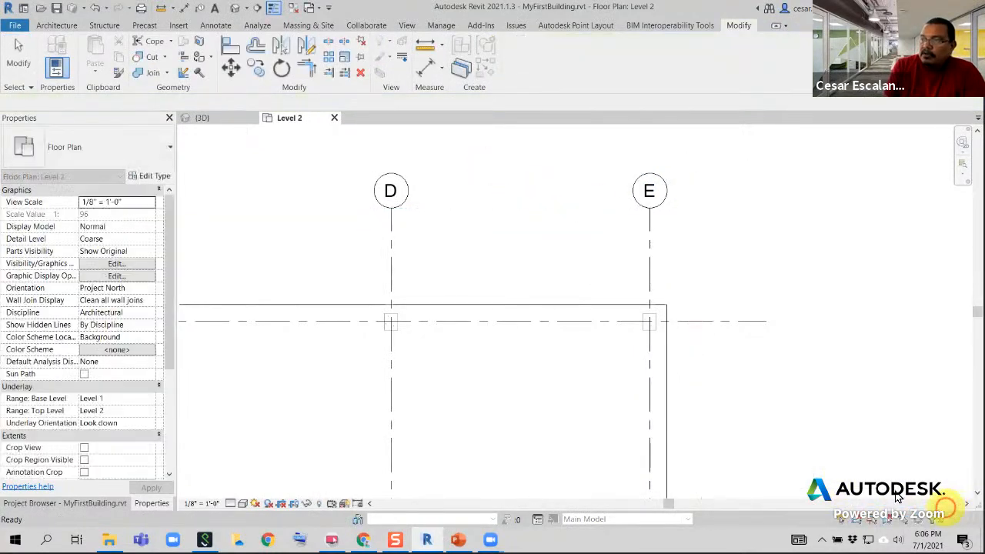
click(648, 274)
drag(648, 274, 736, 278)
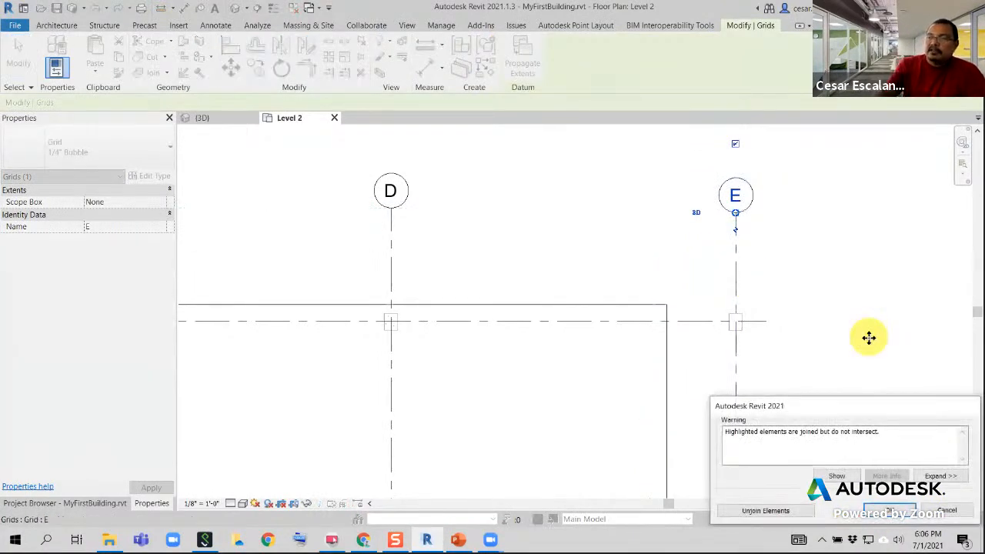
click(946, 510)
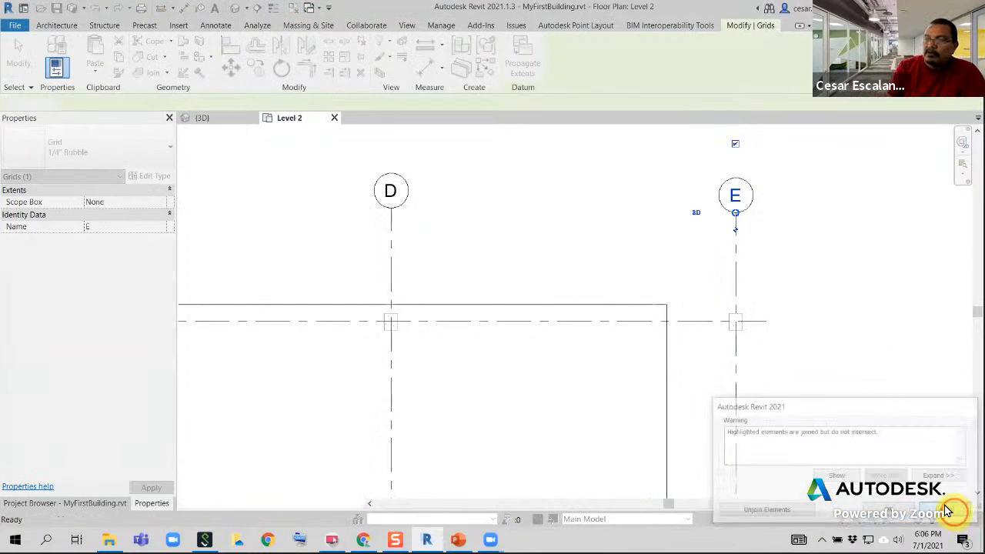
Try moving the Level 2 floor upward past grid line 5, undoing each move
click(543, 306)
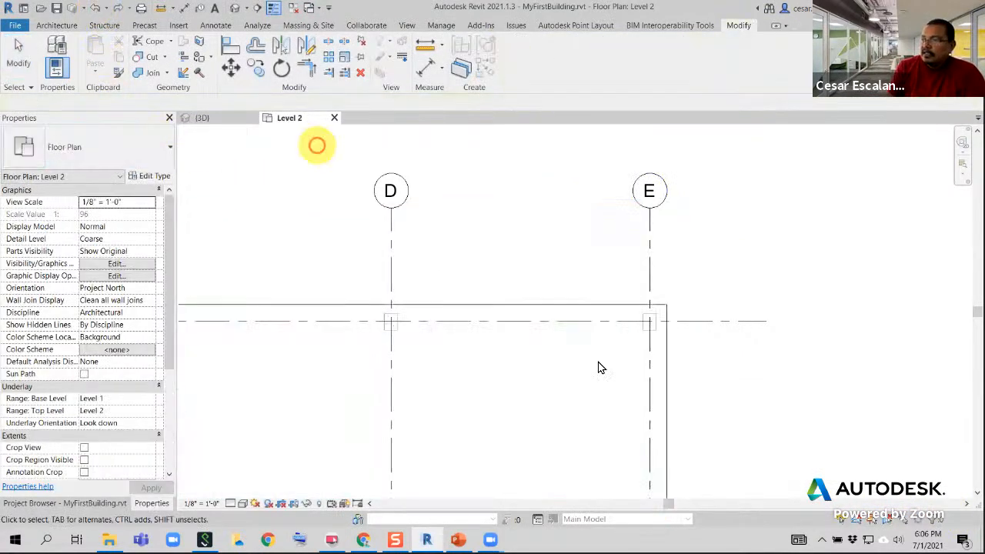
click(316, 146)
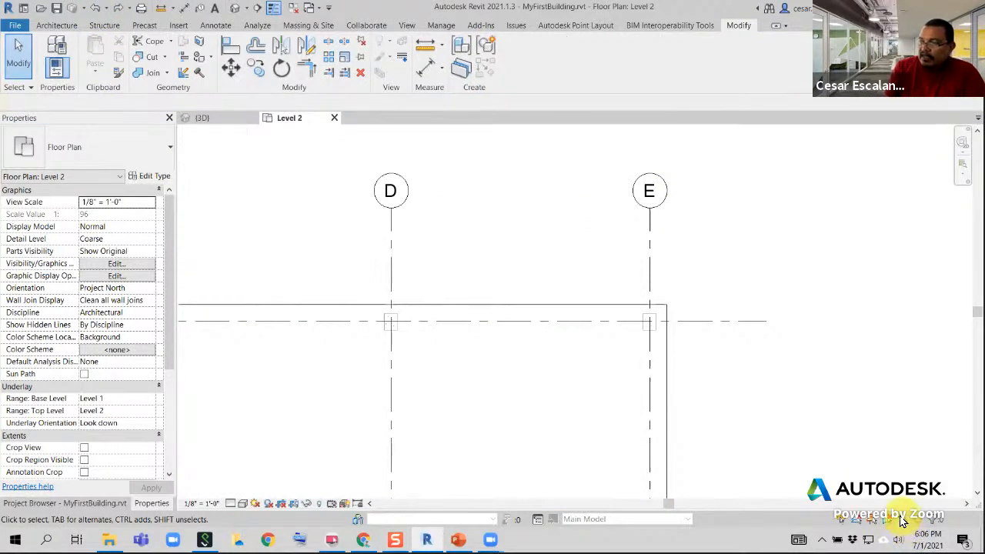
click(538, 308)
drag(538, 301, 538, 213)
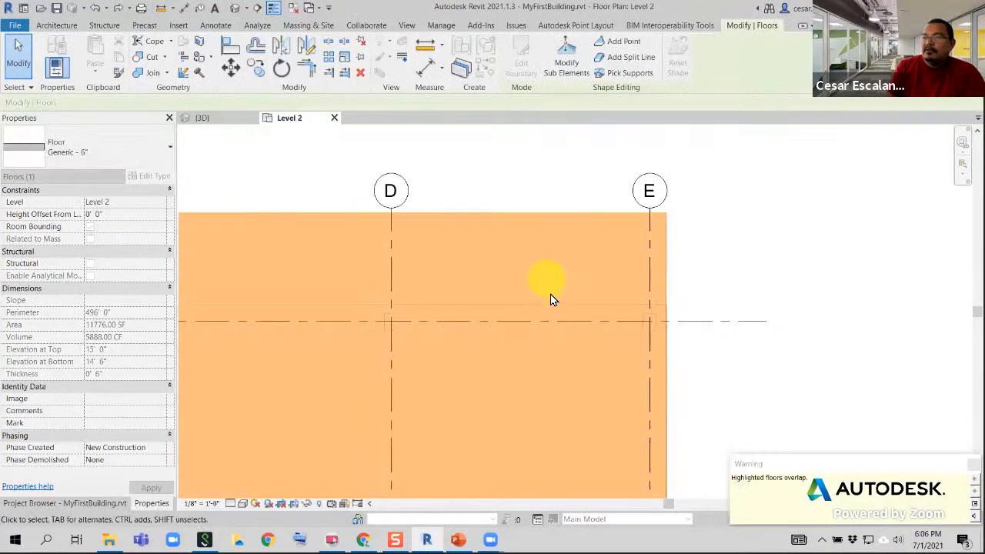
click(94, 7)
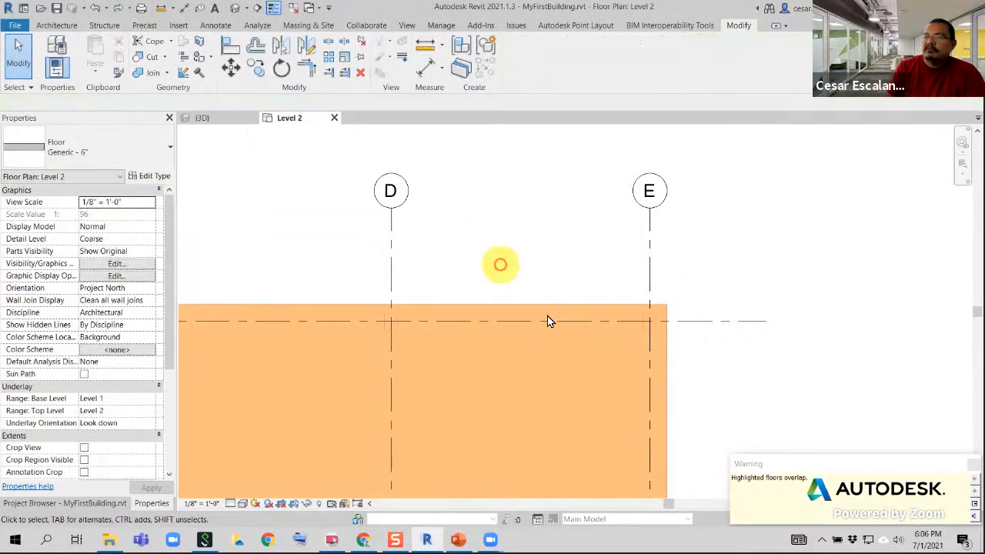
click(754, 321)
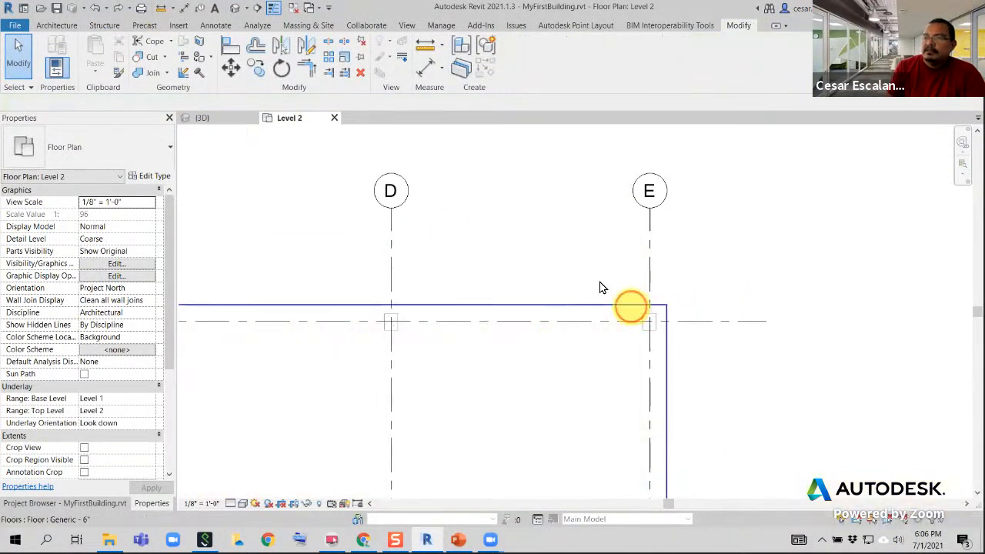
Try moving the Level 2 floor diagonally away from grid E-5, undo the move, then select the floor and clear the selection
drag(630, 306, 490, 177)
click(827, 300)
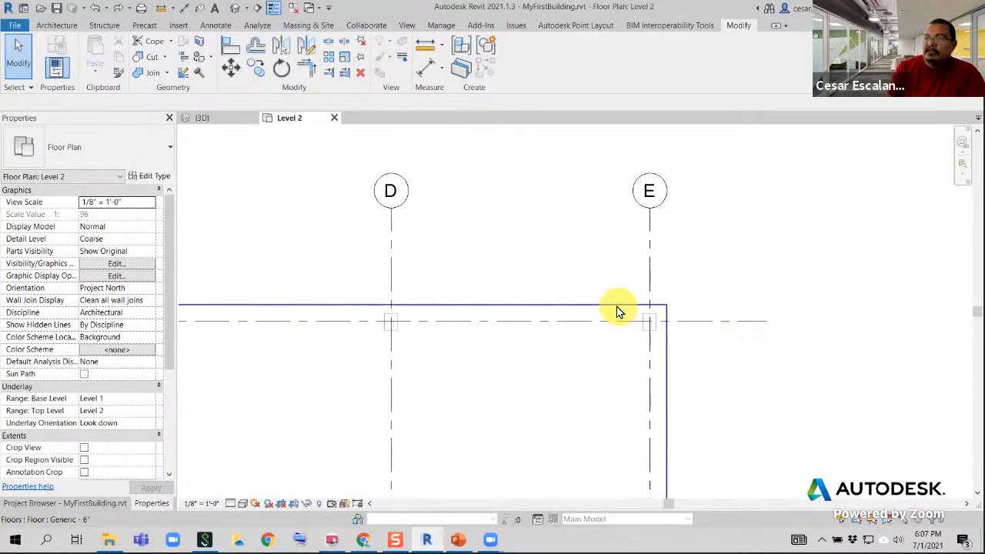
drag(619, 312, 510, 198)
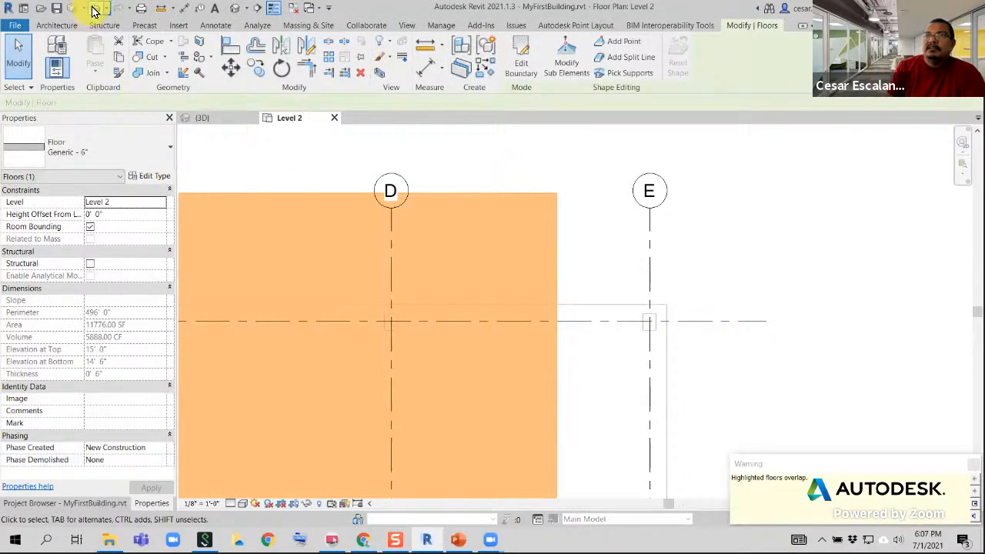
click(93, 11)
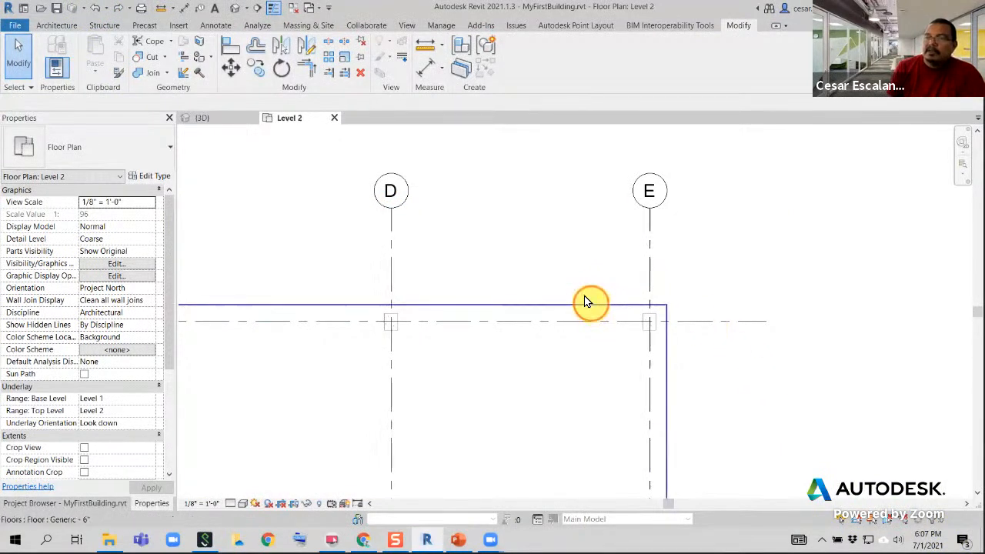
drag(593, 304, 498, 141)
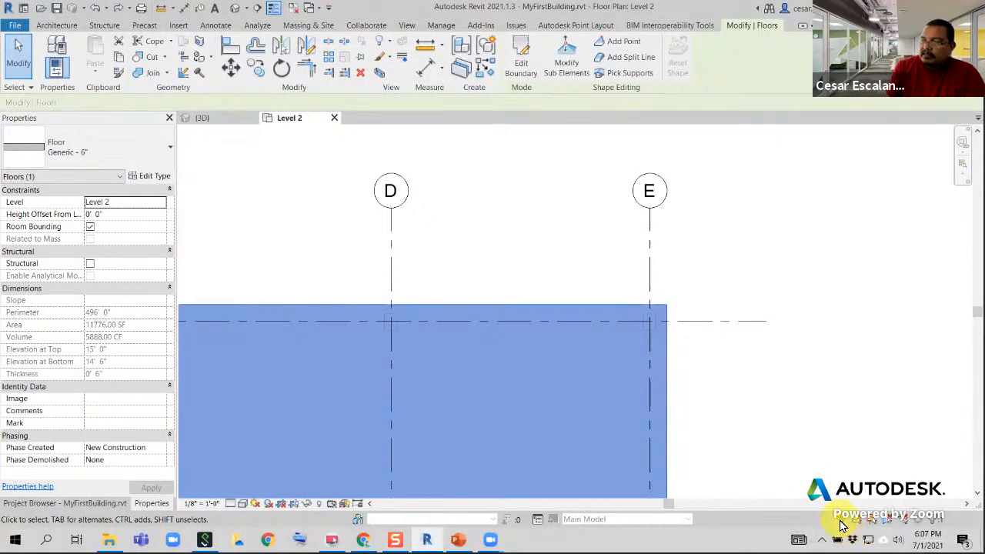
key(Escape)
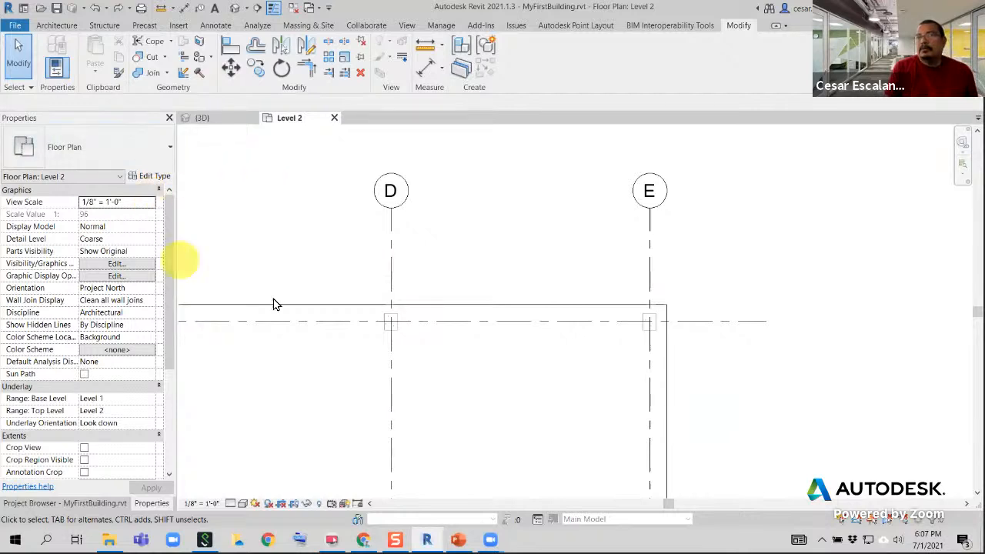
Review the options for selecting links, underlay elements, pinned elements, by face and dragging on selection, and check the background processes
click(31, 89)
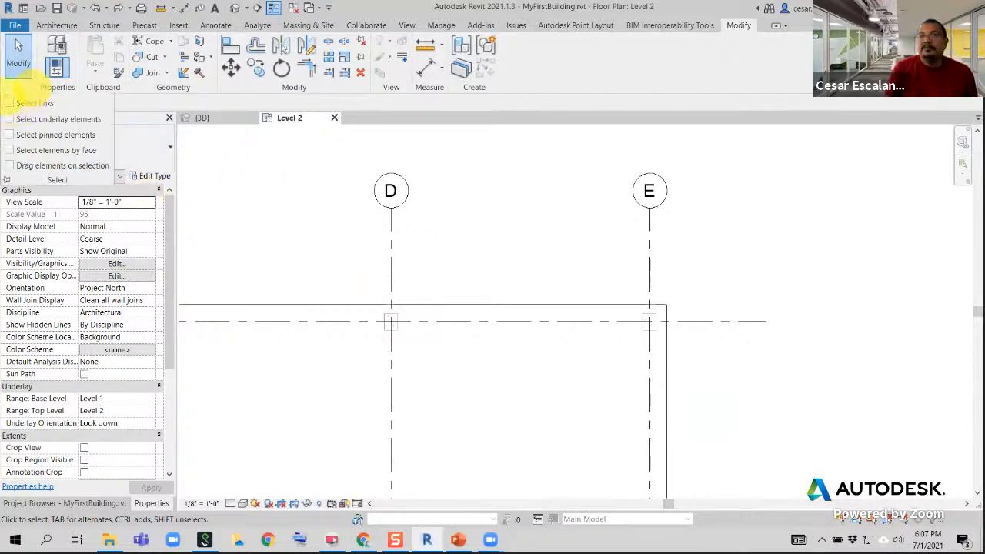
drag(4, 94, 115, 179)
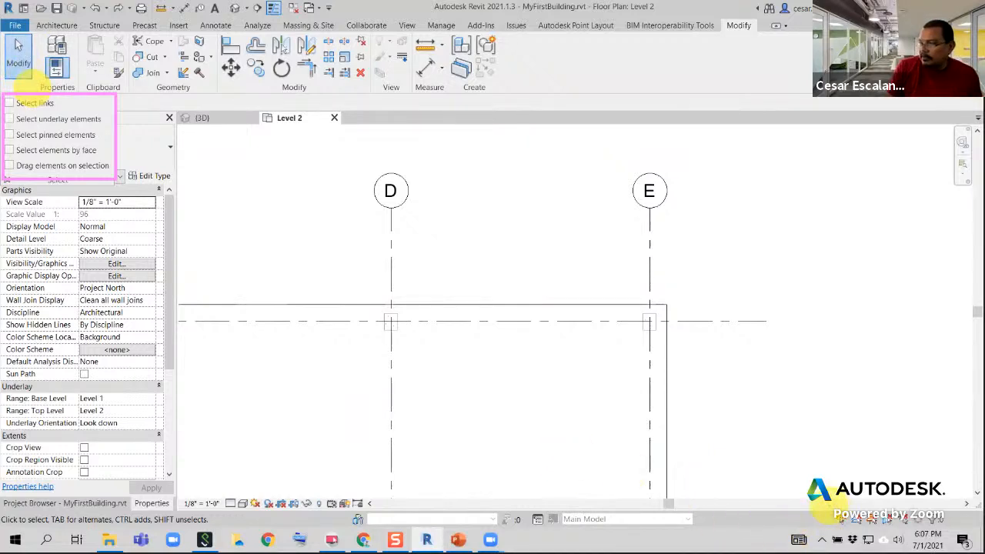
mouse_move(829, 506)
mouse_down()
mouse_move(884, 527)
mouse_move(912, 525)
mouse_up()
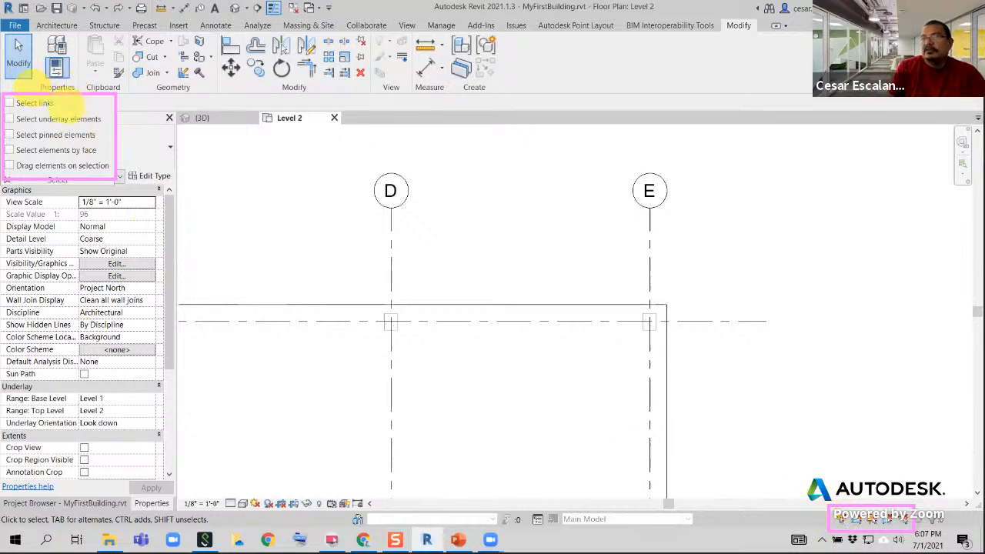
mouse_move(66, 104)
mouse_down()
mouse_move(506, 264)
mouse_move(824, 479)
mouse_move(829, 503)
mouse_up()
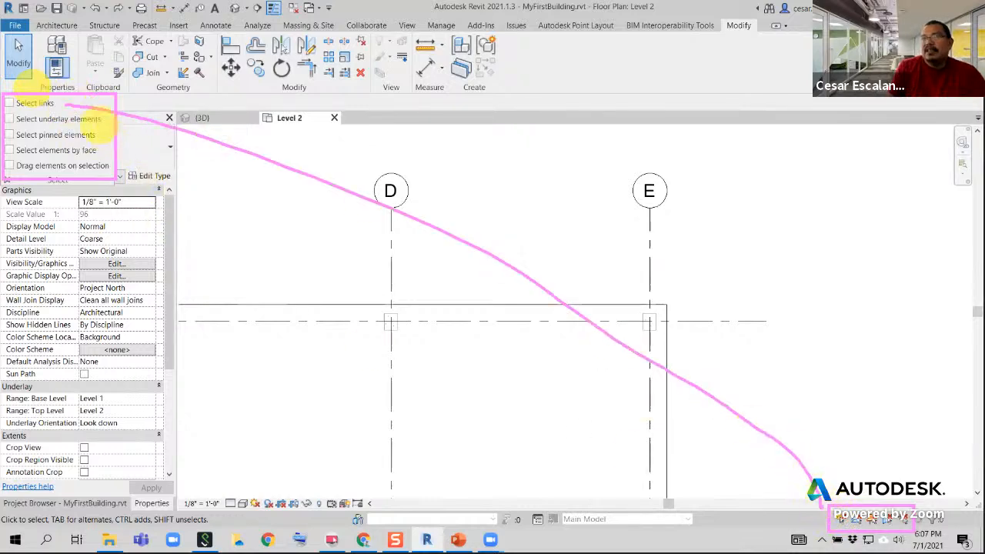
mouse_move(91, 109)
mouse_down()
mouse_move(582, 285)
mouse_move(817, 486)
mouse_up()
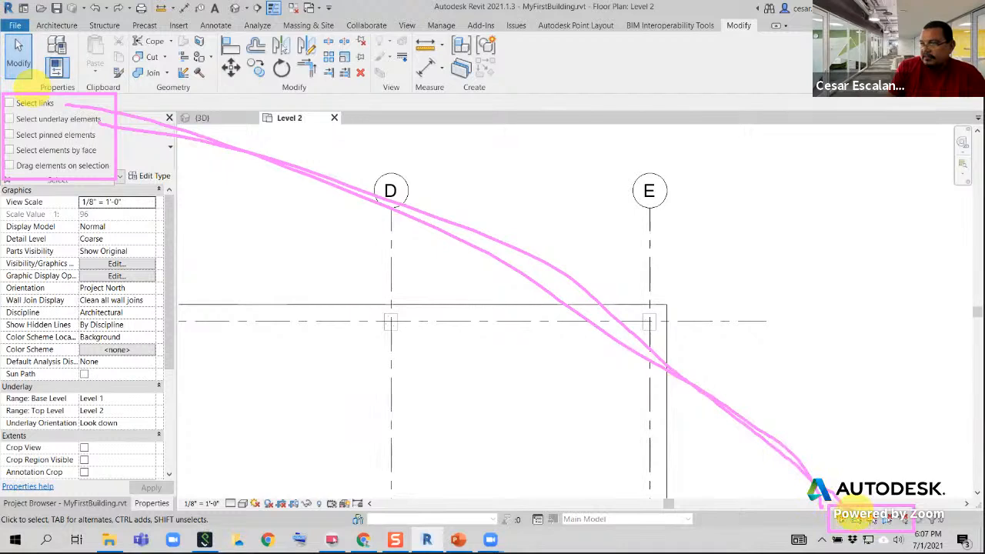
mouse_move(96, 135)
mouse_down()
mouse_move(611, 289)
mouse_move(846, 481)
mouse_up()
mouse_move(95, 156)
mouse_down()
mouse_move(726, 373)
mouse_move(885, 527)
mouse_up()
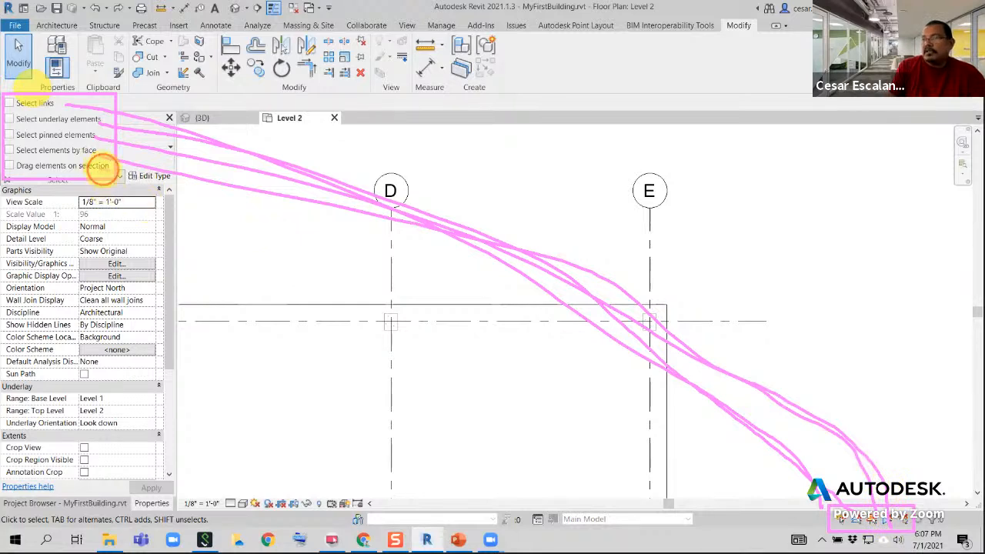
drag(100, 167, 930, 530)
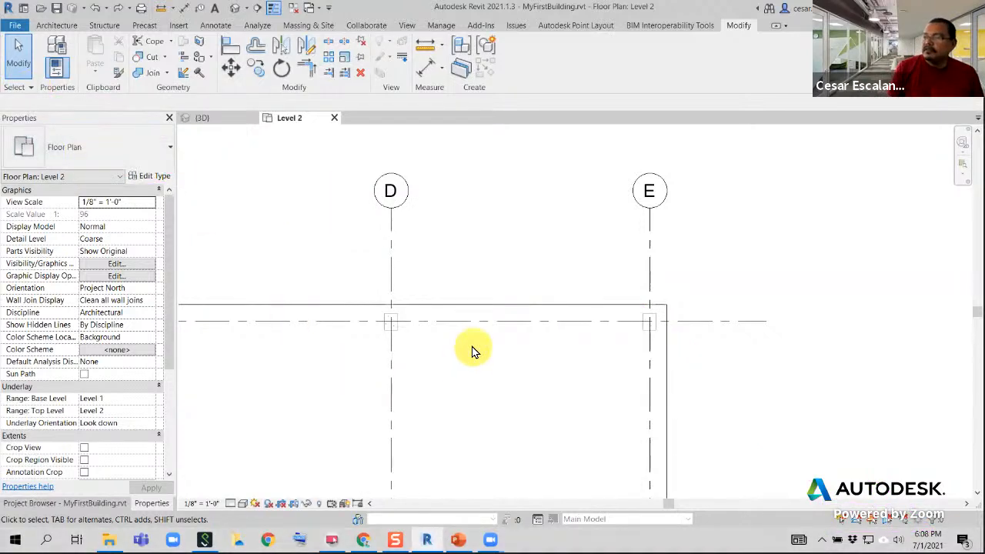
click(921, 525)
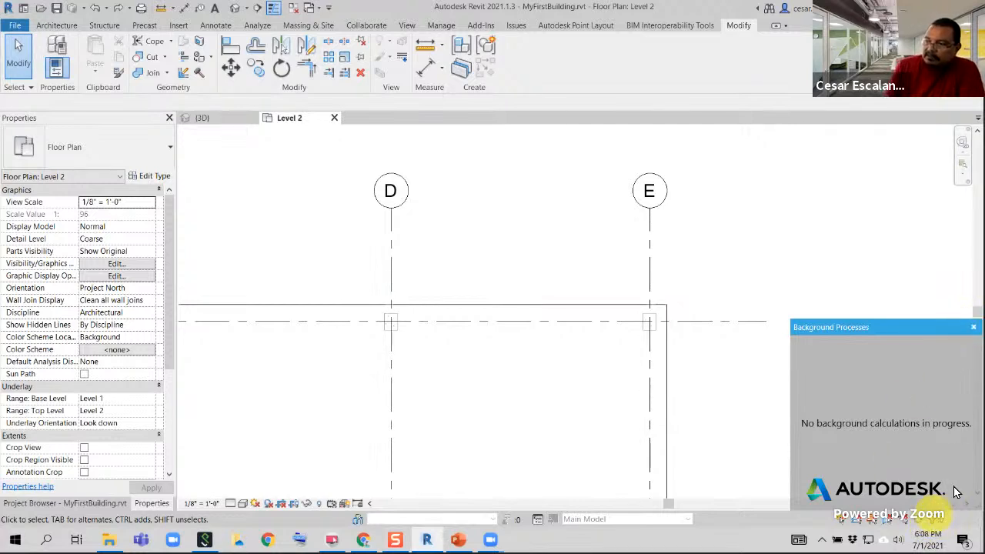
click(973, 327)
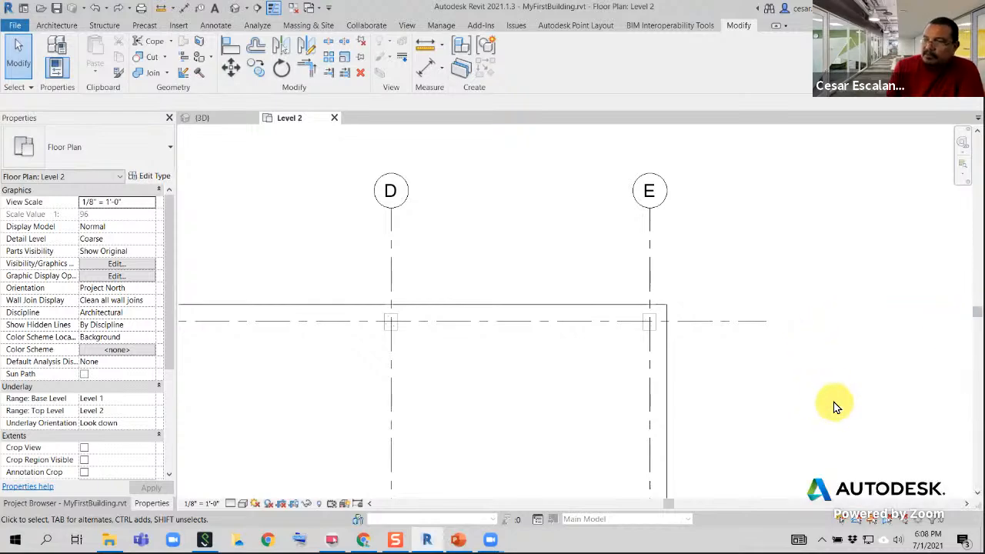
Set up a vertical structural column of type Timber-Column 6x6 with its placement set to Height up to Level 3
scroll(835, 402, down, 6)
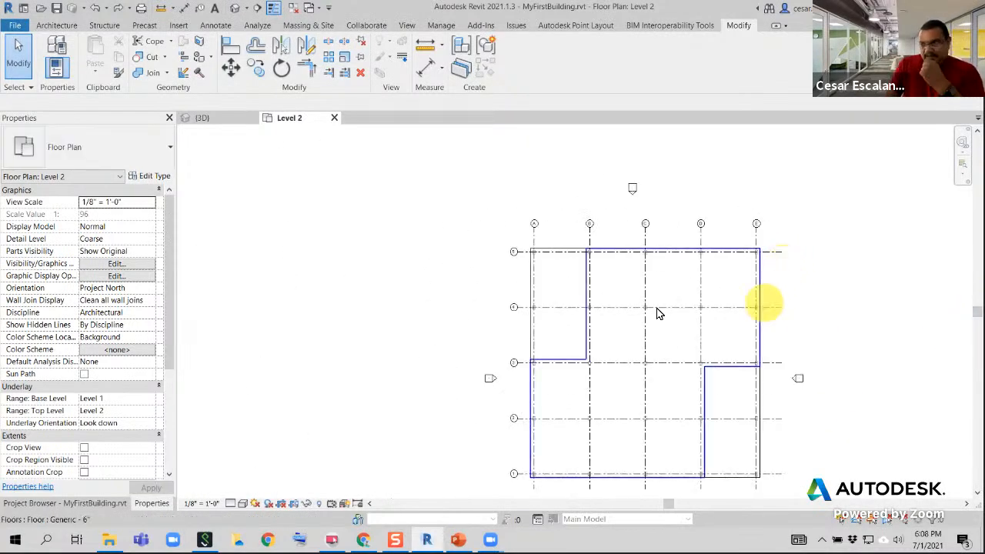
middle_drag(472, 301, 350, 303)
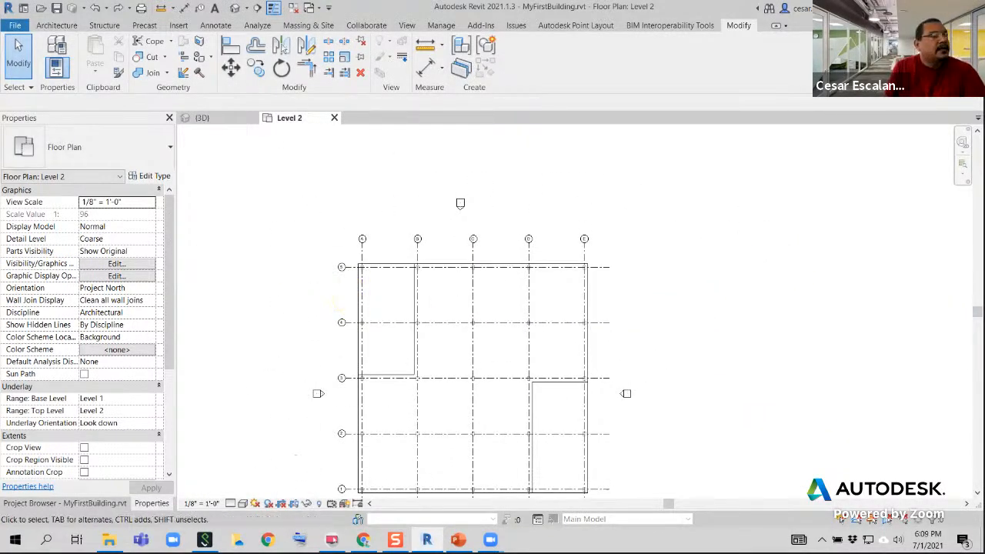
scroll(669, 342, up, 3)
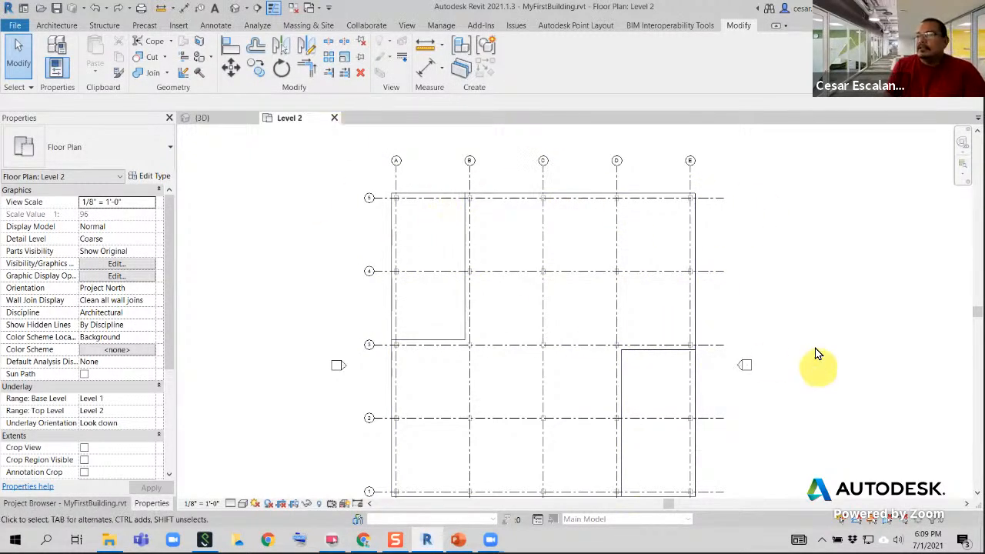
middle_drag(812, 311, 756, 270)
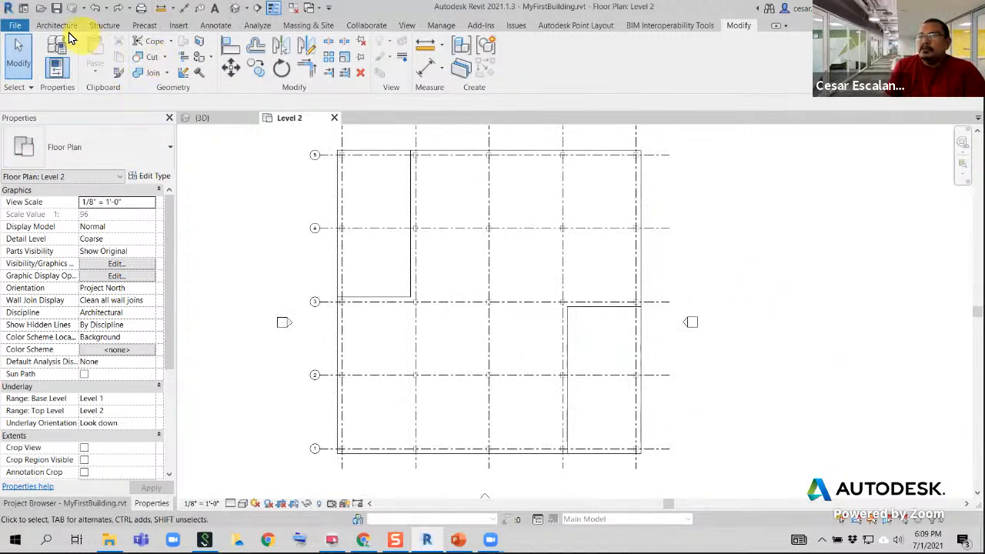
click(61, 28)
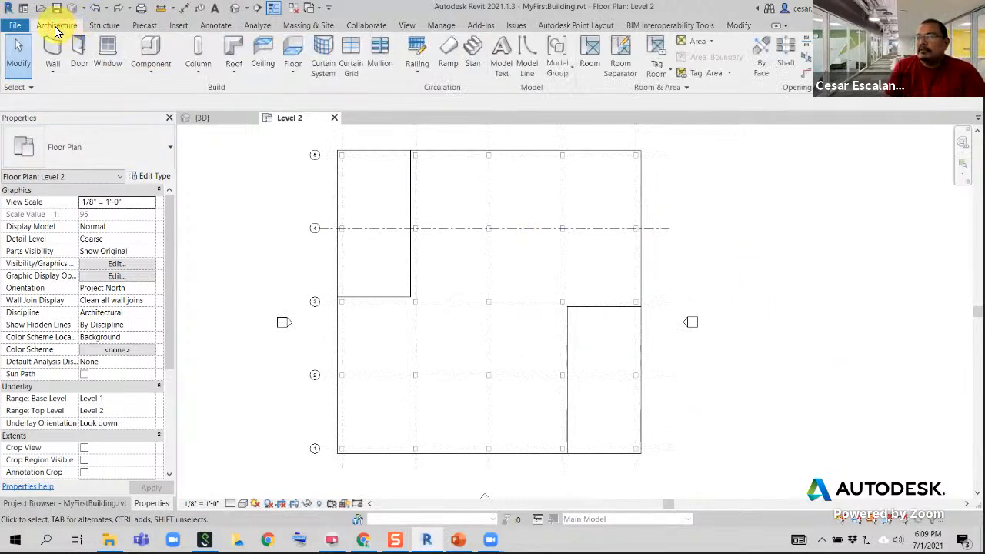
click(202, 47)
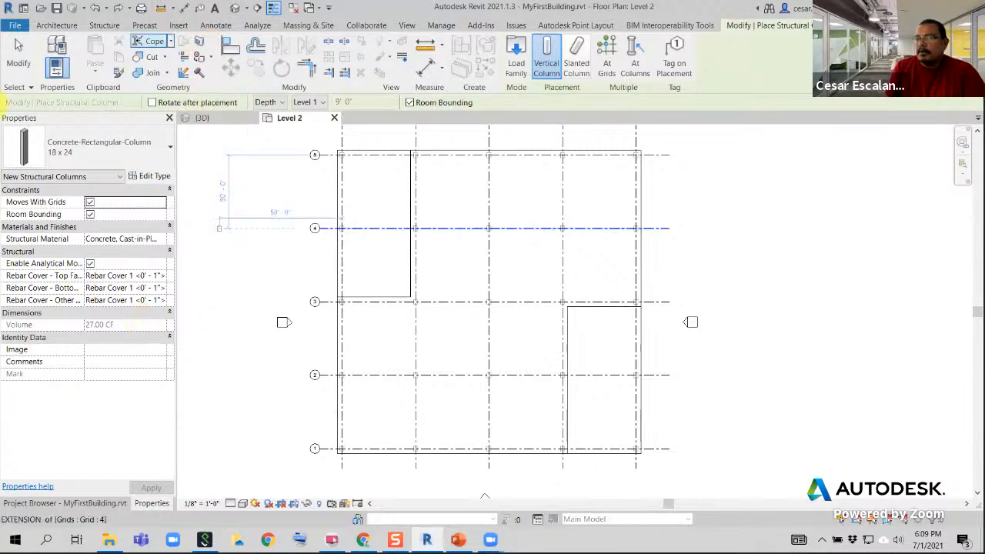
click(171, 152)
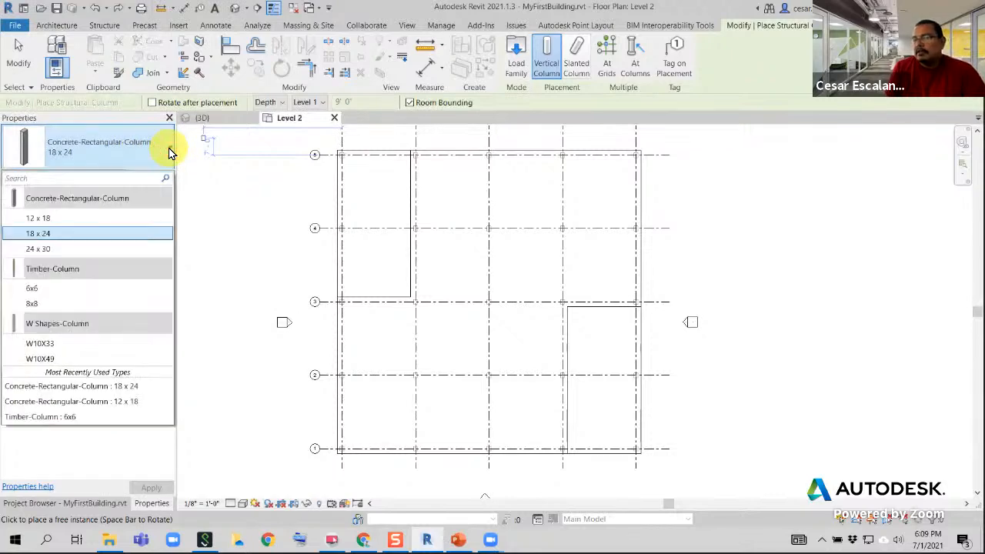
click(54, 293)
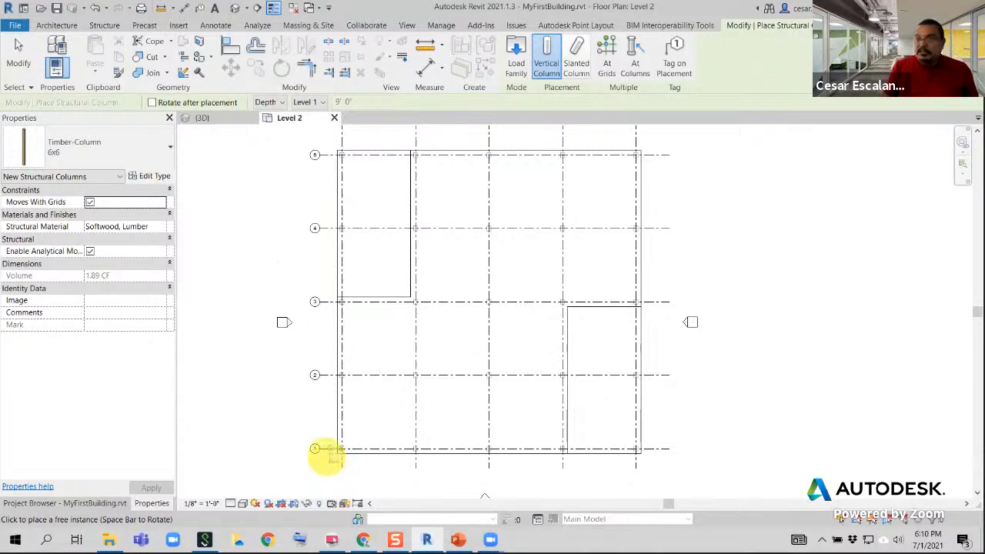
drag(250, 93, 336, 123)
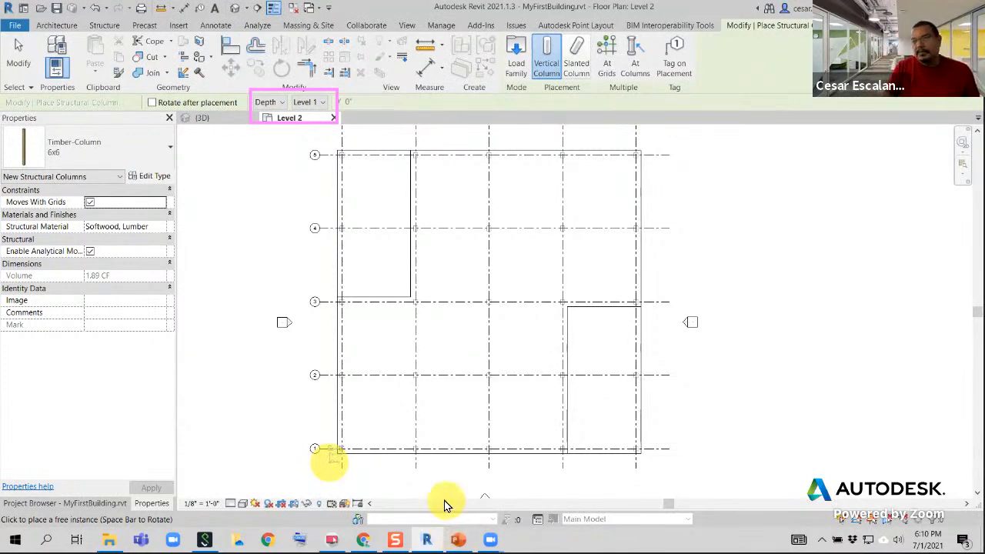
click(282, 103)
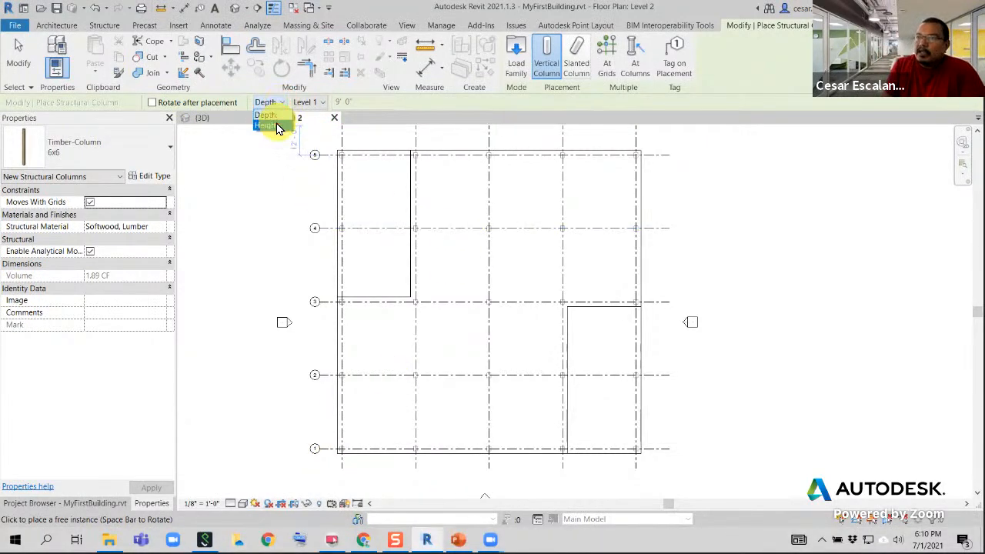
click(270, 124)
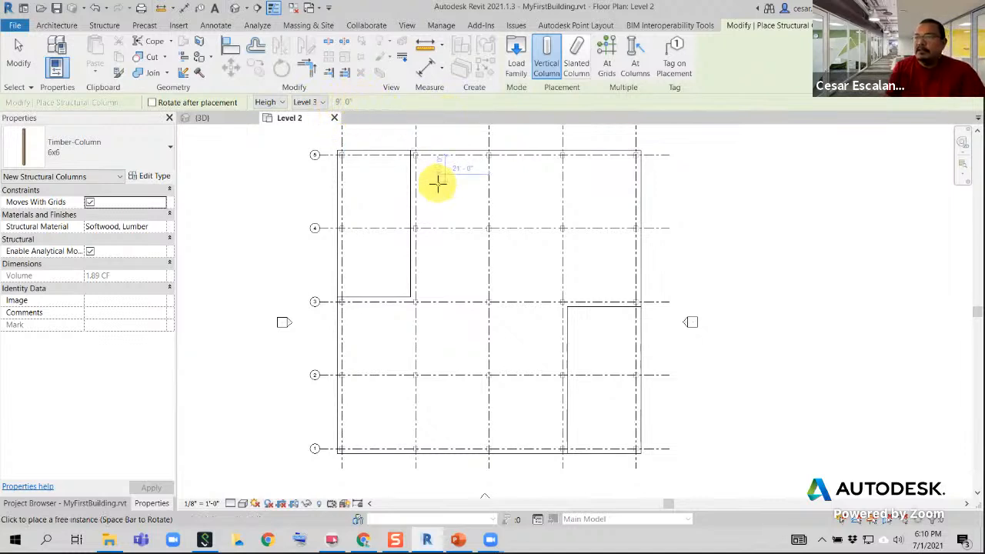
Place the timber columns at all grid intersections of Level 2 using At Grids, and end the column command
click(607, 54)
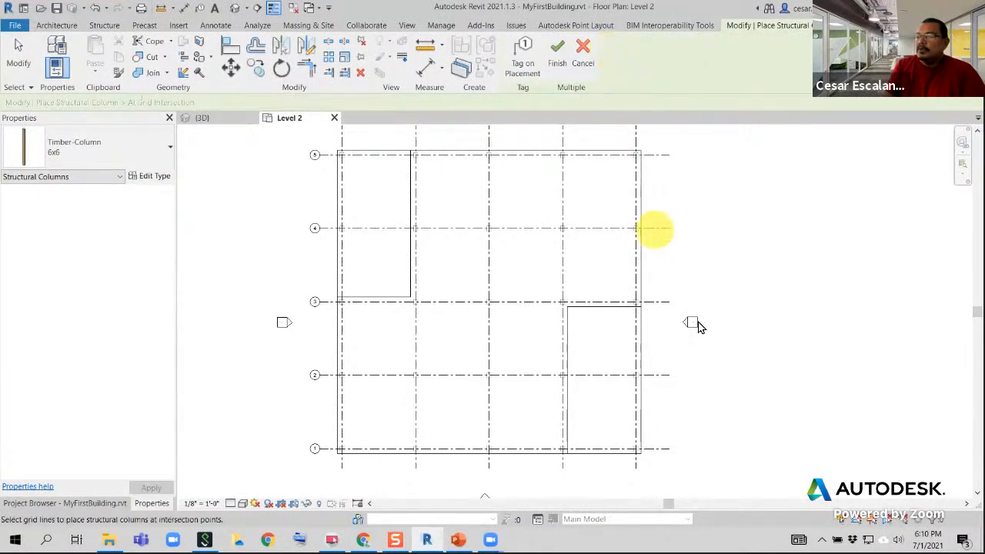
scroll(721, 461, down, 2)
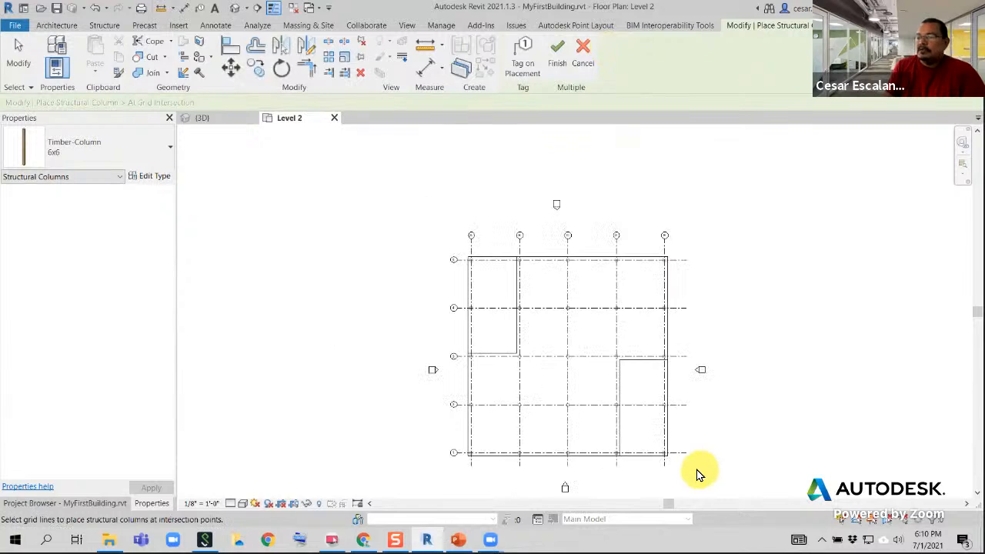
drag(696, 473, 440, 244)
scroll(483, 269, up, 8)
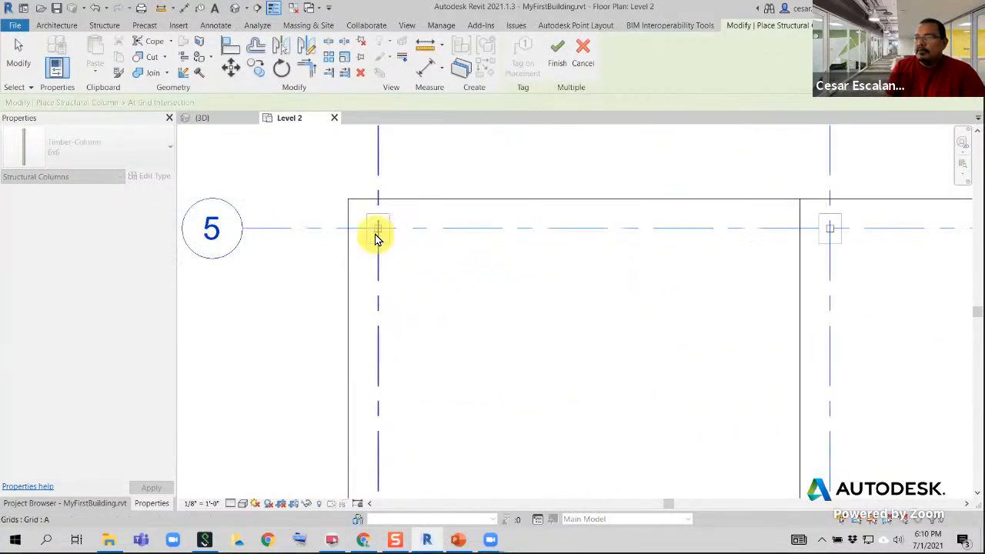
scroll(377, 234, up, 4)
scroll(512, 276, down, 1)
scroll(513, 280, down, 5)
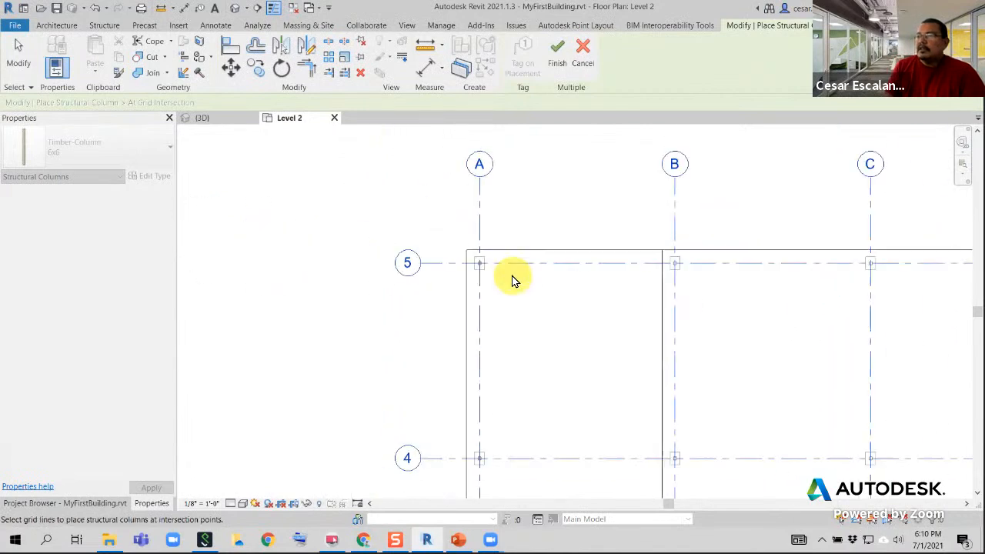
click(557, 57)
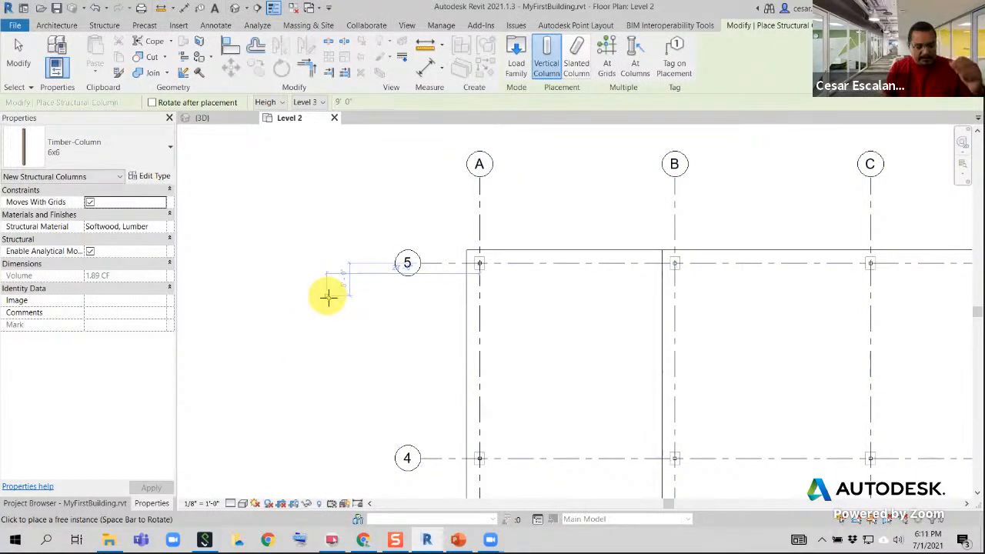
key(Escape)
key(Escape)
scroll(321, 262, down, 3)
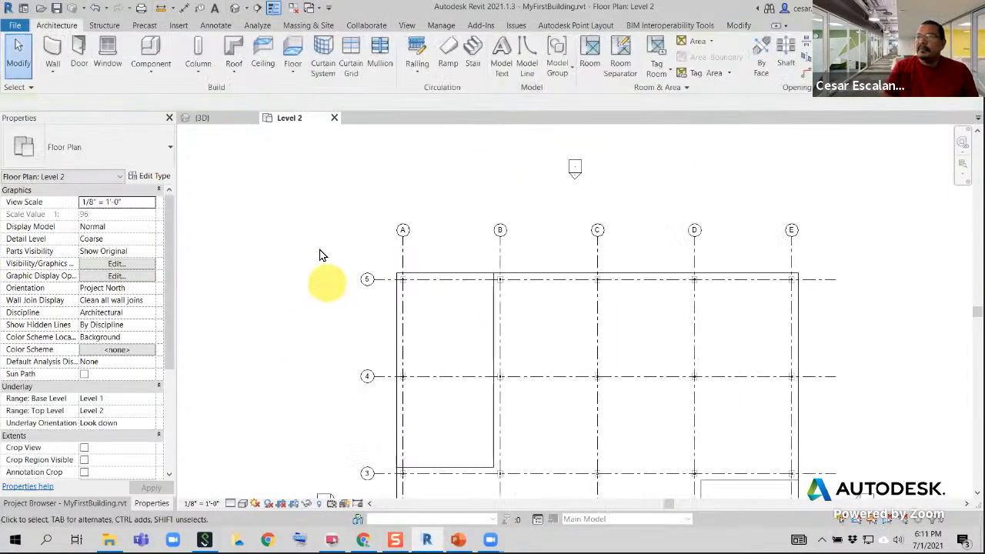
In the 3D view, delete the two unsupported timber columns at A-4 and A-5 above the floor's corner cut-out
click(234, 7)
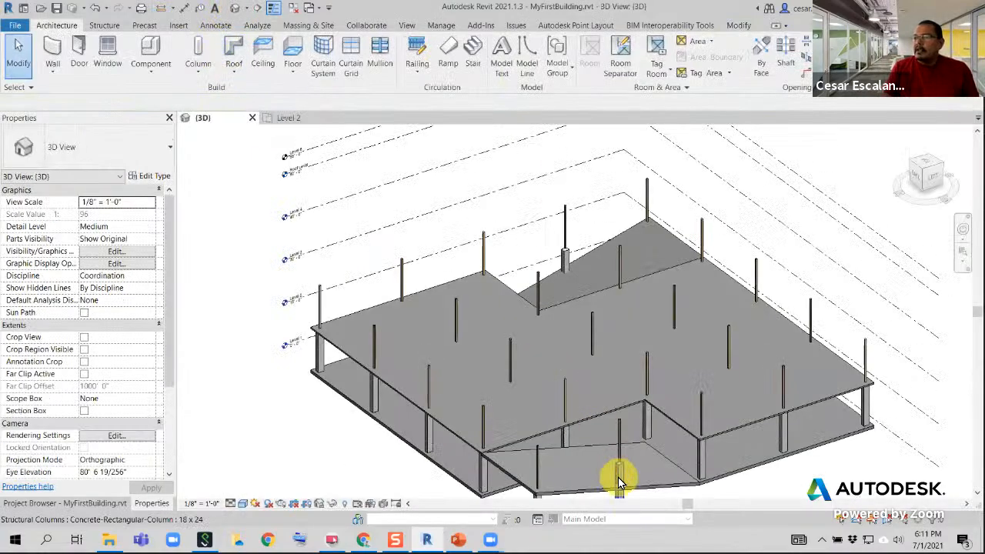
shift+middle_drag(617, 470, 583, 433)
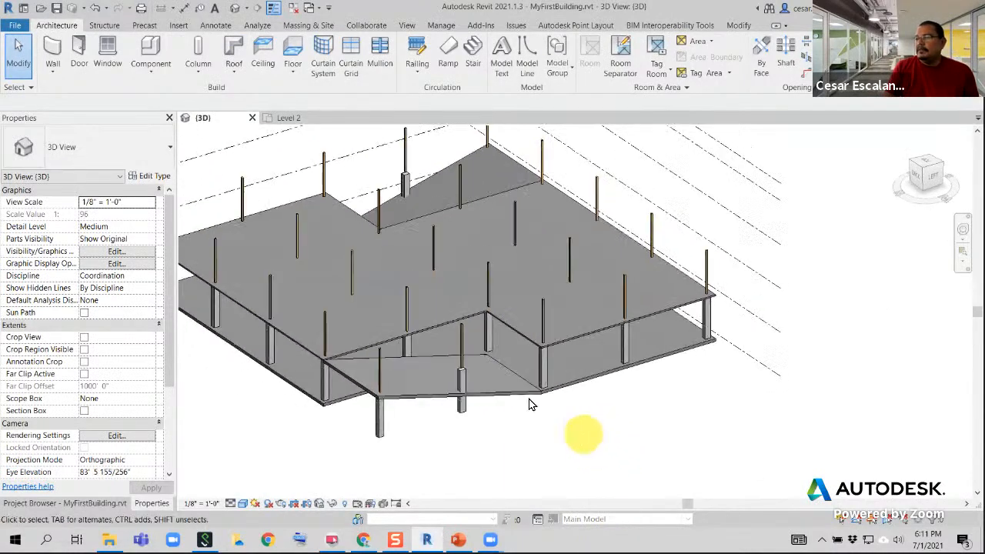
click(461, 351)
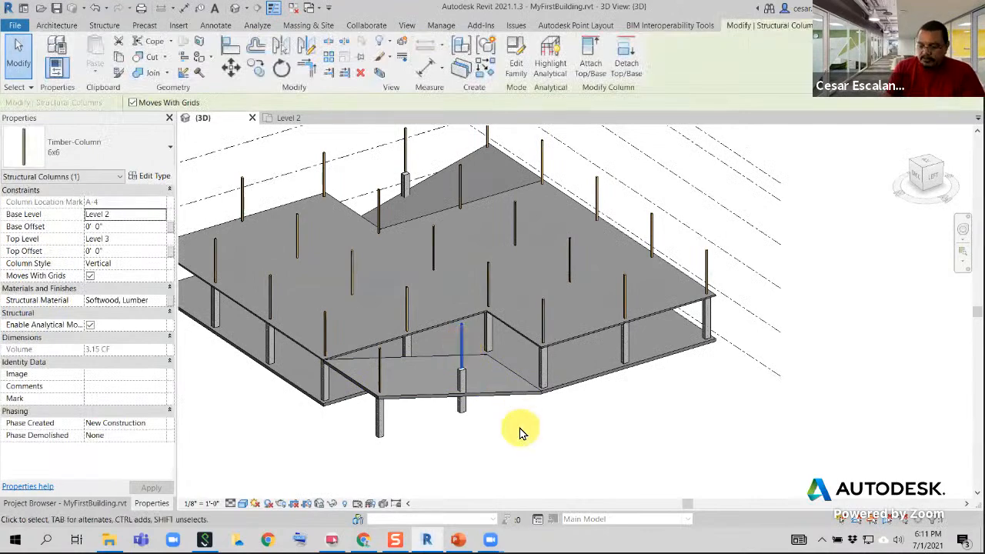
click(519, 431)
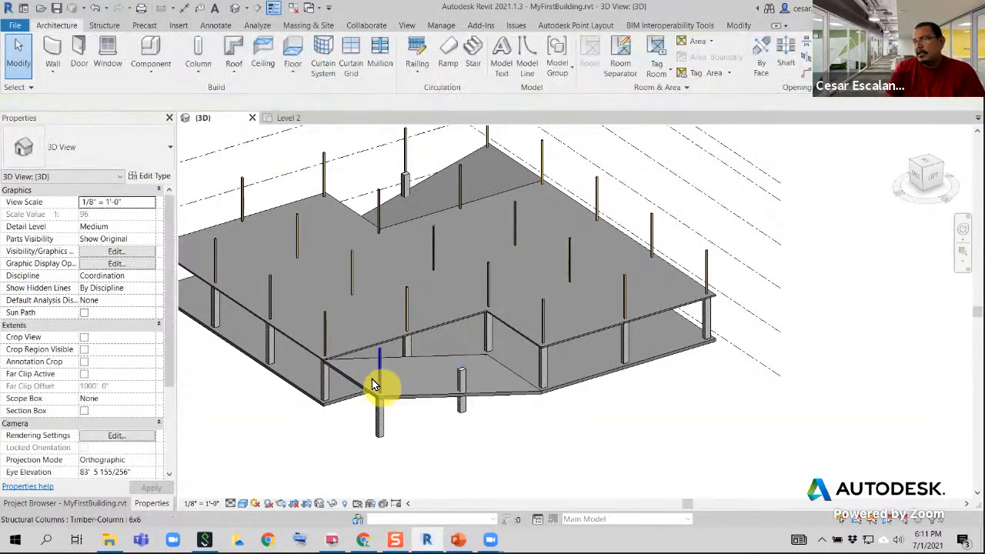
click(378, 377)
click(492, 450)
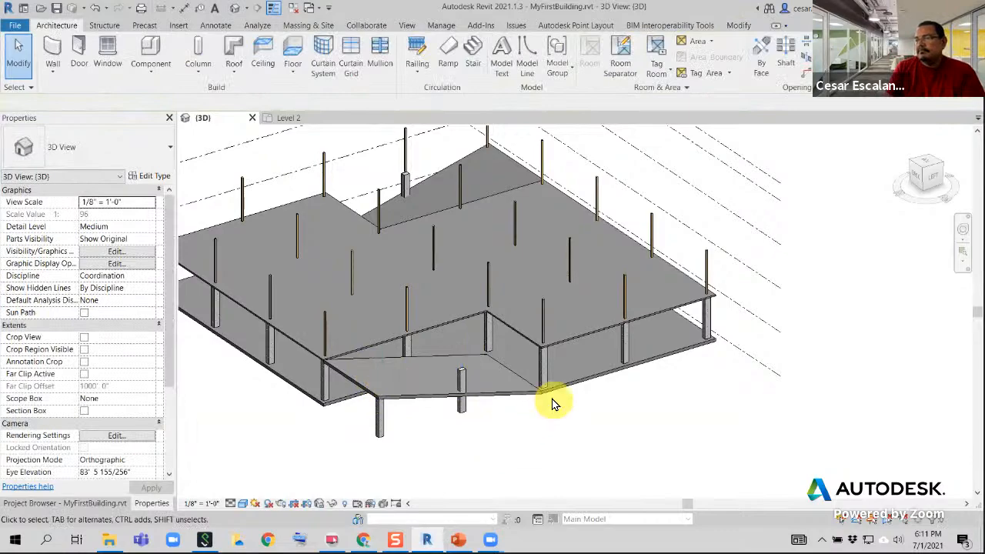
Delete the two unsupported timber columns above the opposite corner cut-out, at grid line E
shift+middle_drag(695, 370, 204, 213)
click(230, 206)
key(Delete)
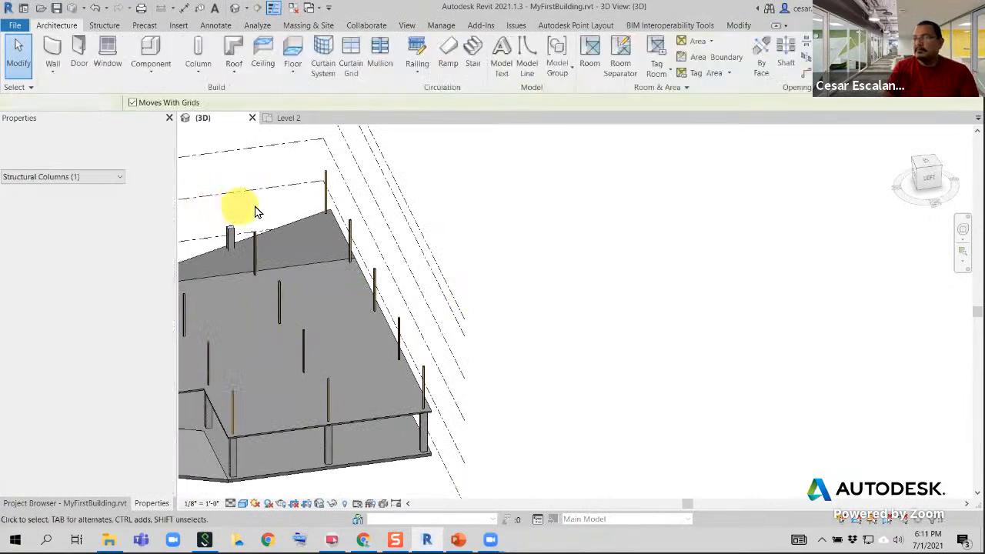
click(326, 213)
key(Delete)
middle_drag(420, 290, 763, 267)
scroll(746, 266, down, 2)
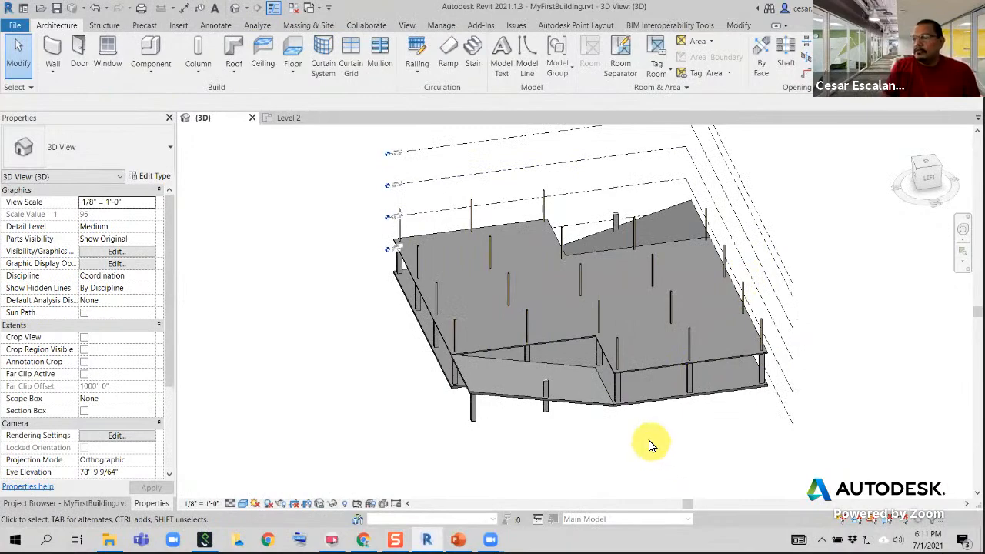
shift+middle_drag(675, 420, 728, 416)
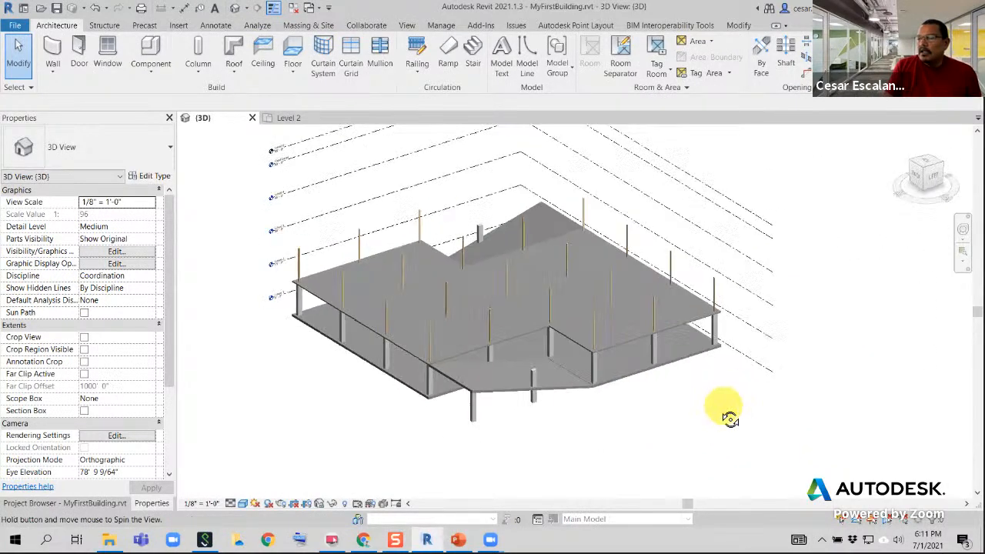
scroll(445, 328, up, 5)
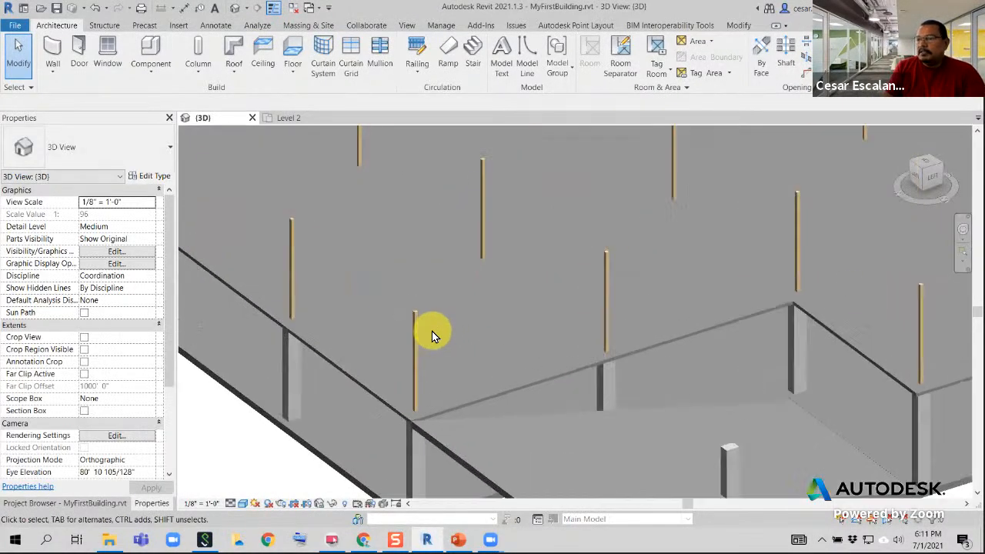
Examine the overall 3D model with its remaining timber columns above the Level 2 floor
click(121, 506)
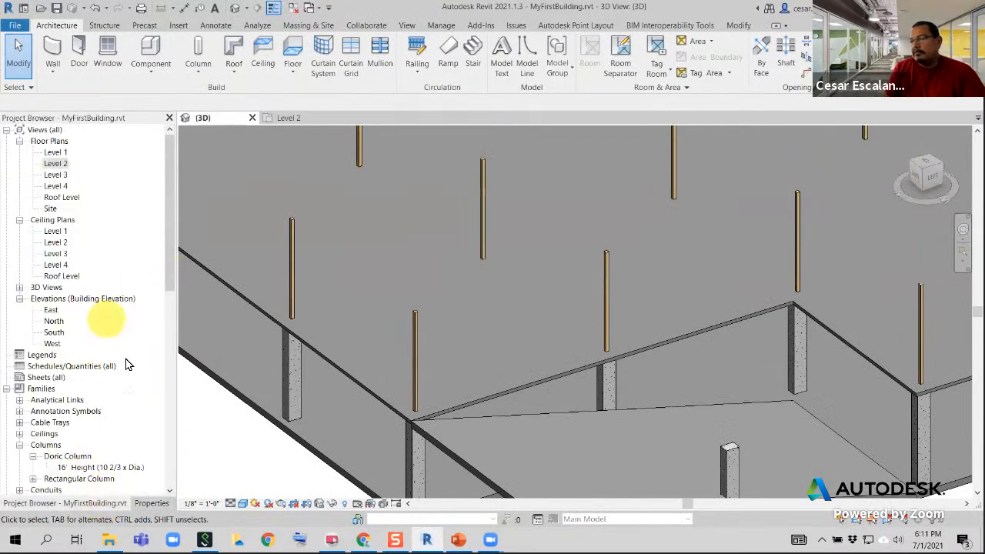
scroll(90, 477, down, 1)
scroll(90, 477, down, 5)
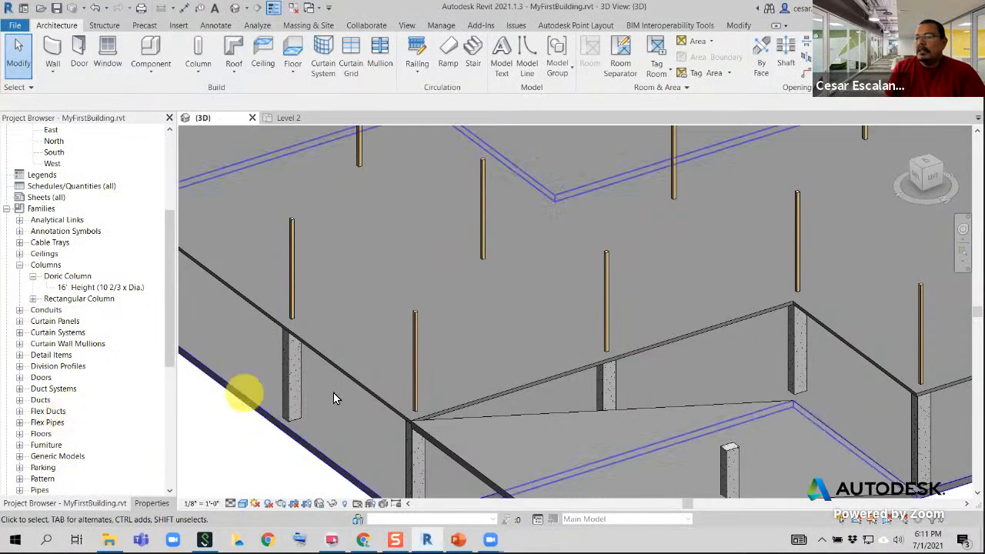
scroll(361, 420, down, 2)
middle_drag(470, 361, 573, 371)
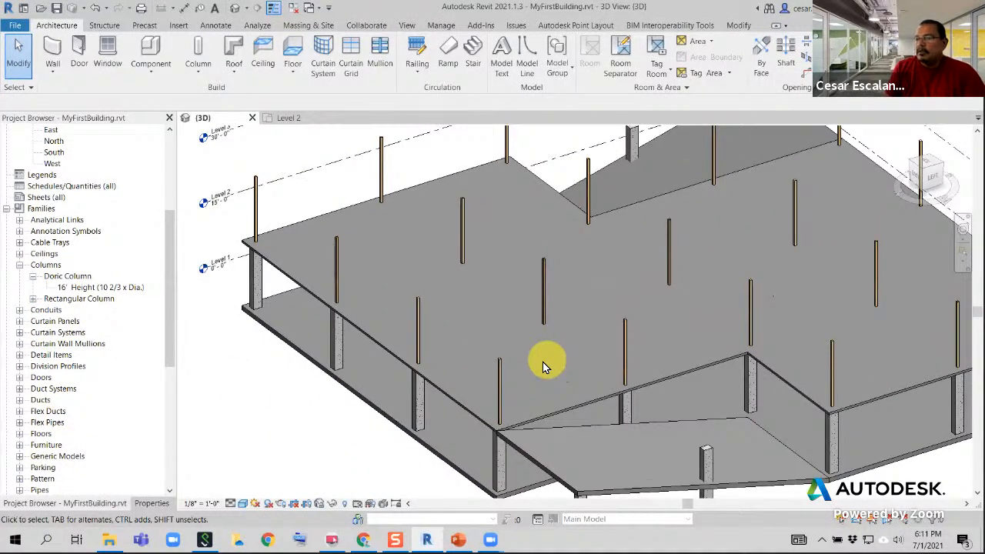
scroll(663, 387, down, 3)
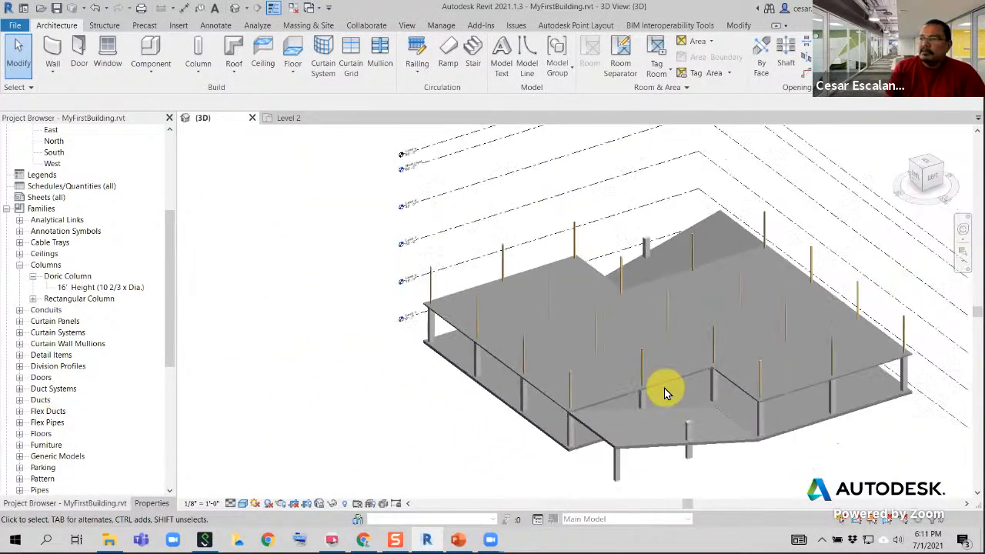
middle_drag(848, 423, 773, 431)
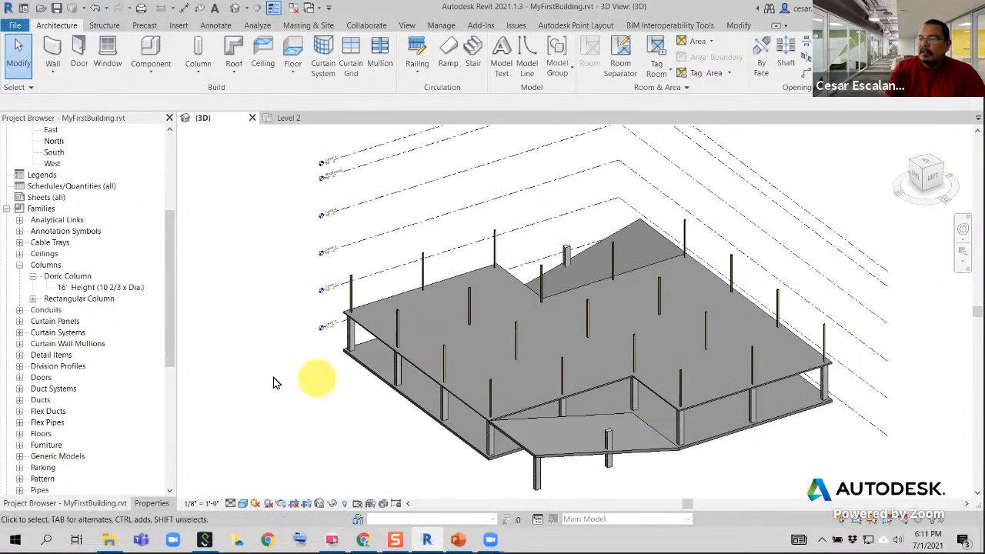
click(146, 504)
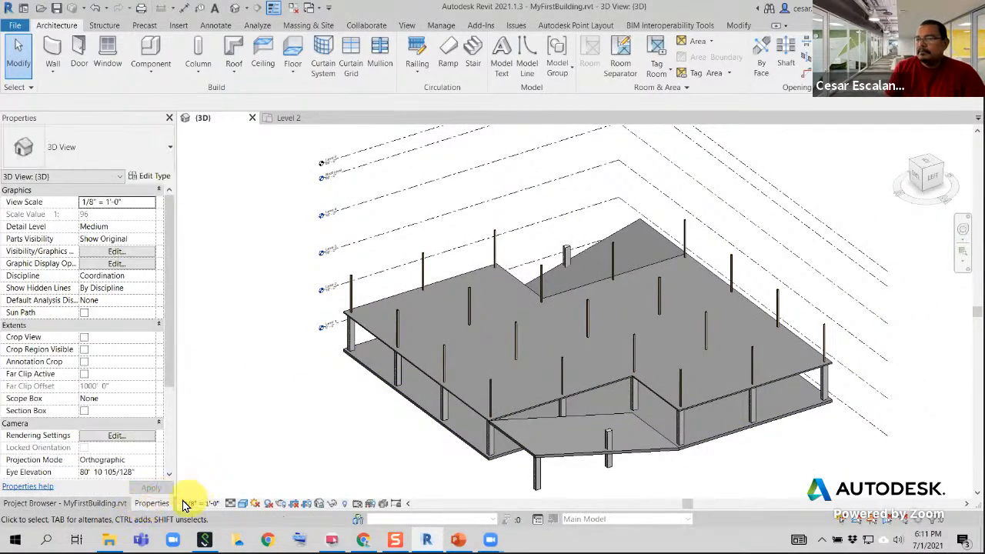
Check the timber column positions around the floor cut-outs in the Level 2 plan and return to the 3D view
click(284, 121)
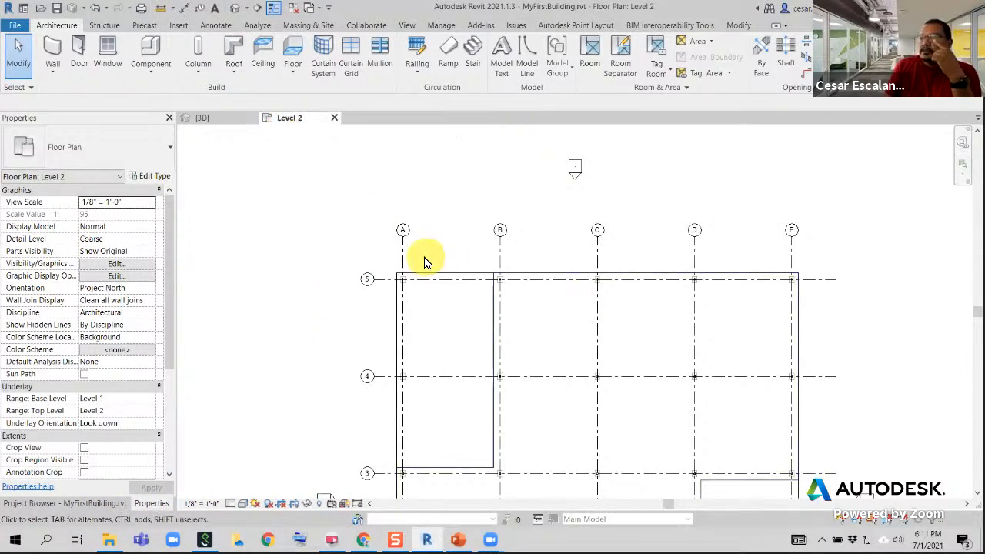
middle_drag(698, 284, 638, 222)
scroll(687, 300, up, 2)
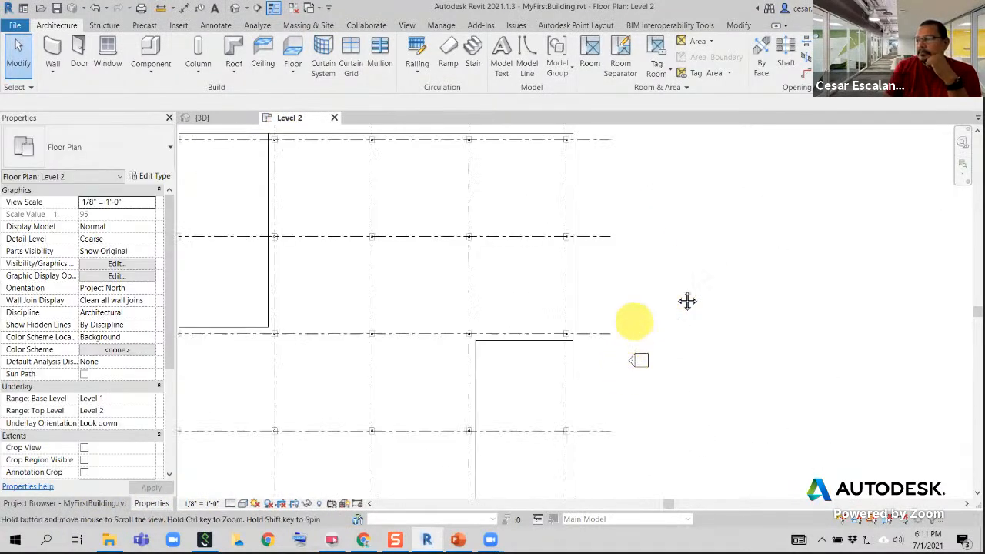
scroll(690, 287, down, 1)
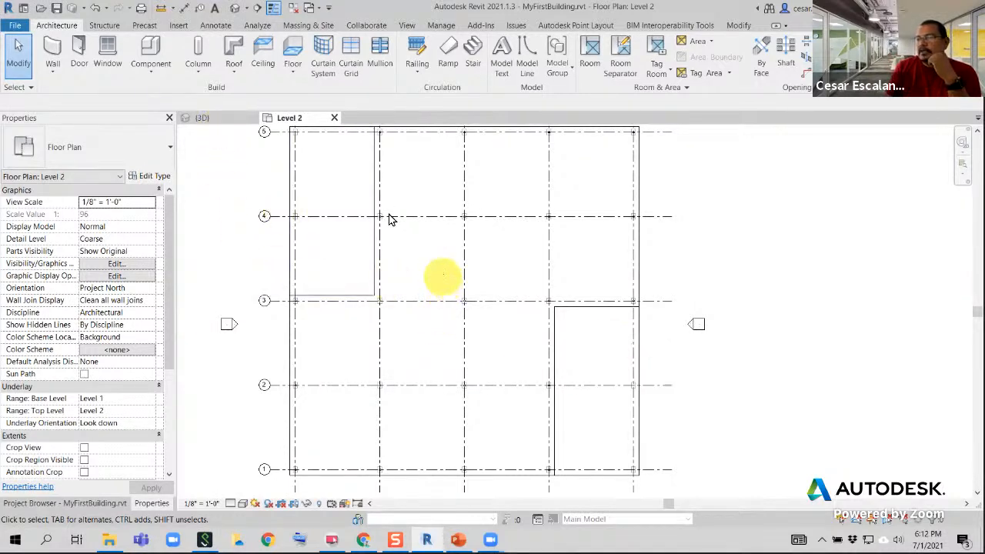
click(213, 118)
scroll(613, 437, down, 4)
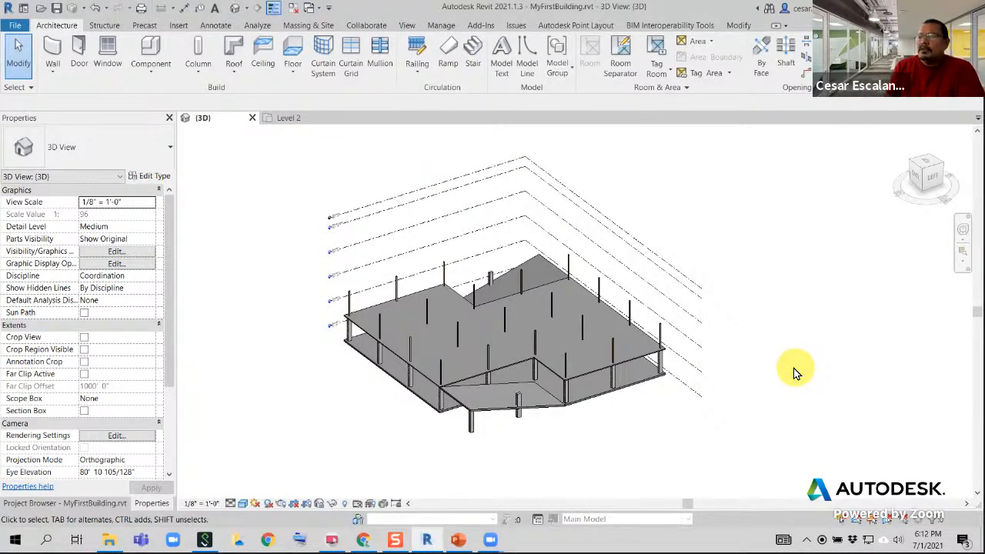
Start a structural beam and check which framing types are available in the project
click(103, 25)
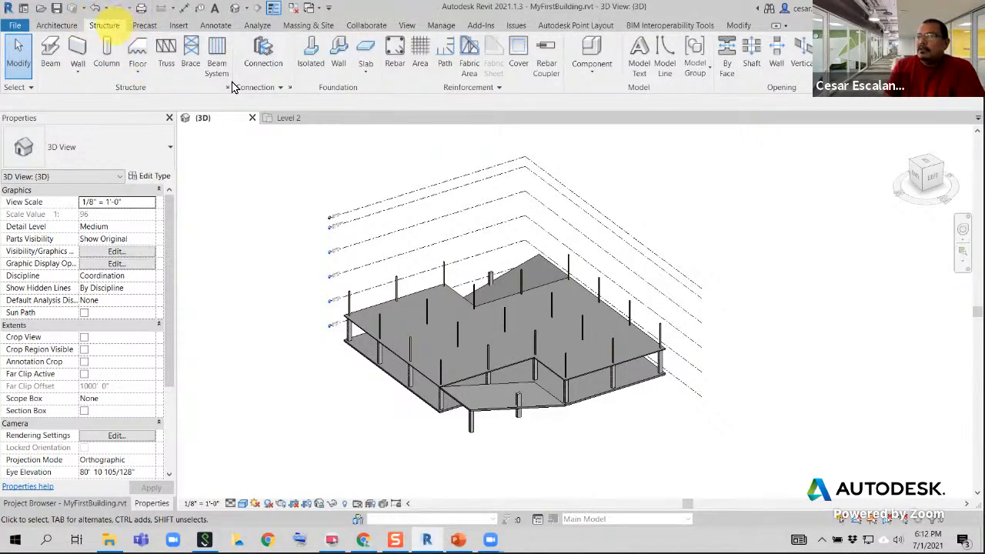
click(51, 56)
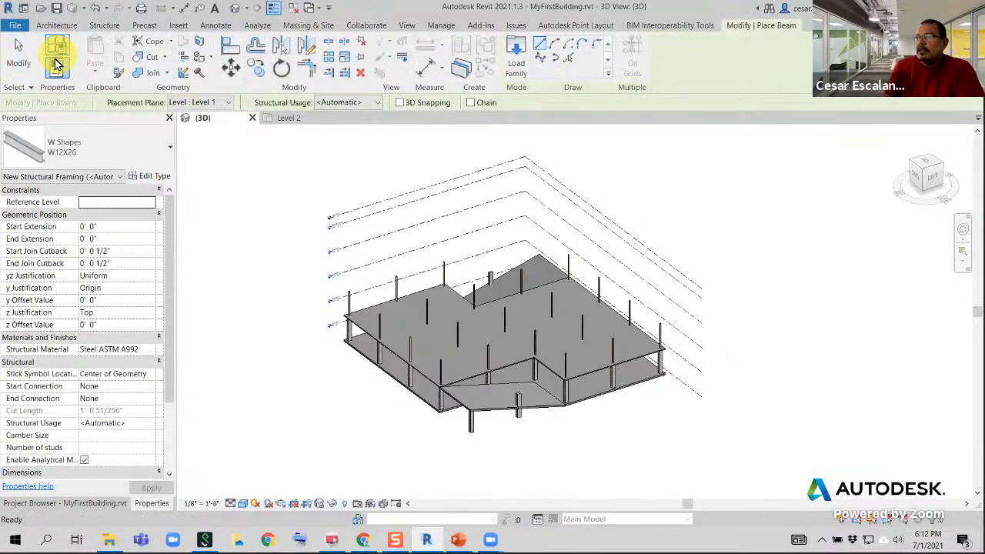
click(136, 154)
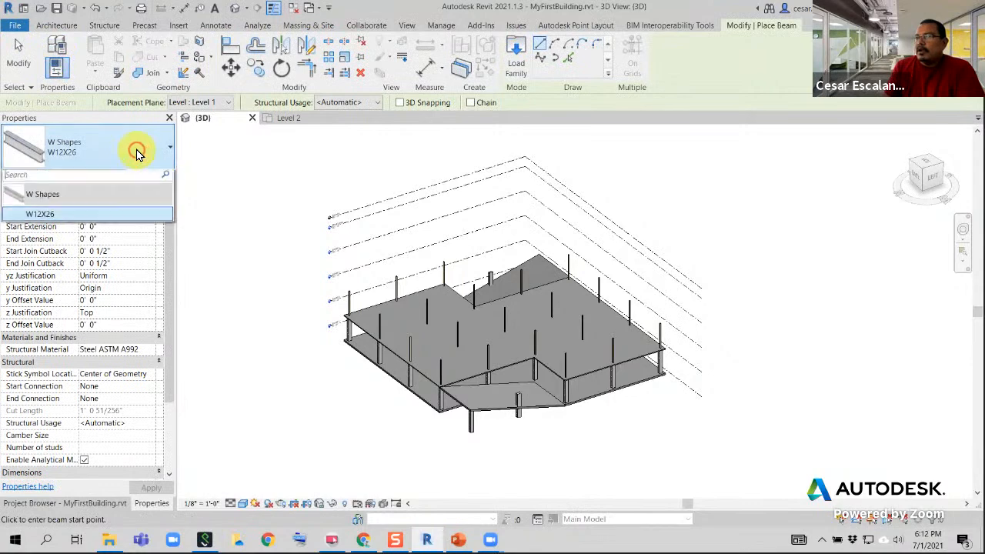
click(136, 153)
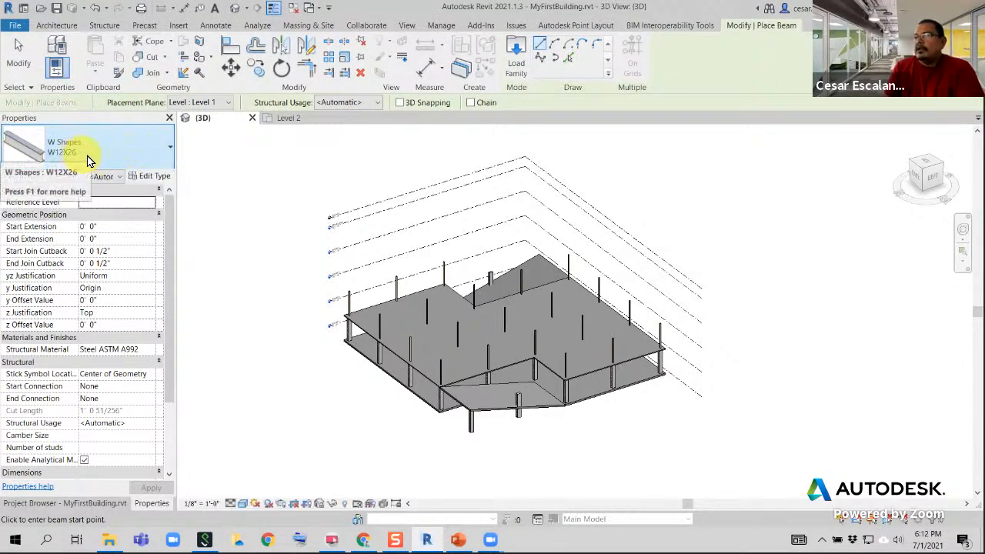
Set the beam's placement plane to Level 3 and its structural usage to Girder, with 3D Snapping enabled
scroll(422, 294, up, 2)
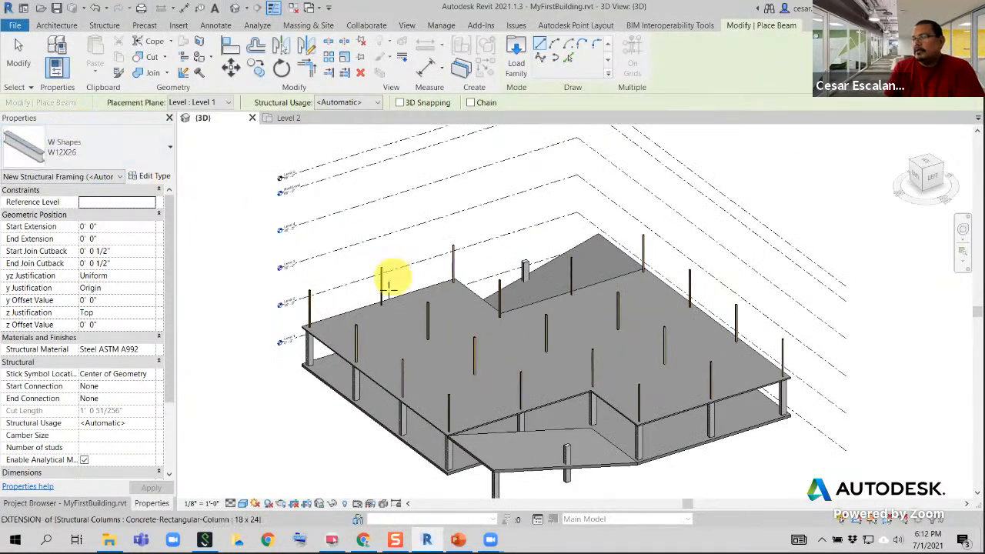
scroll(391, 280, up, 3)
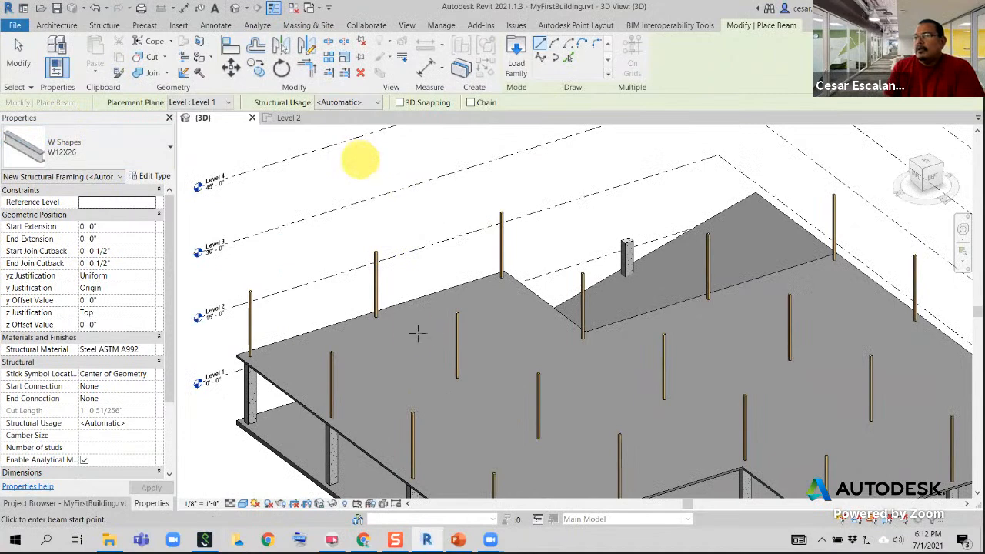
scroll(407, 292, up, 4)
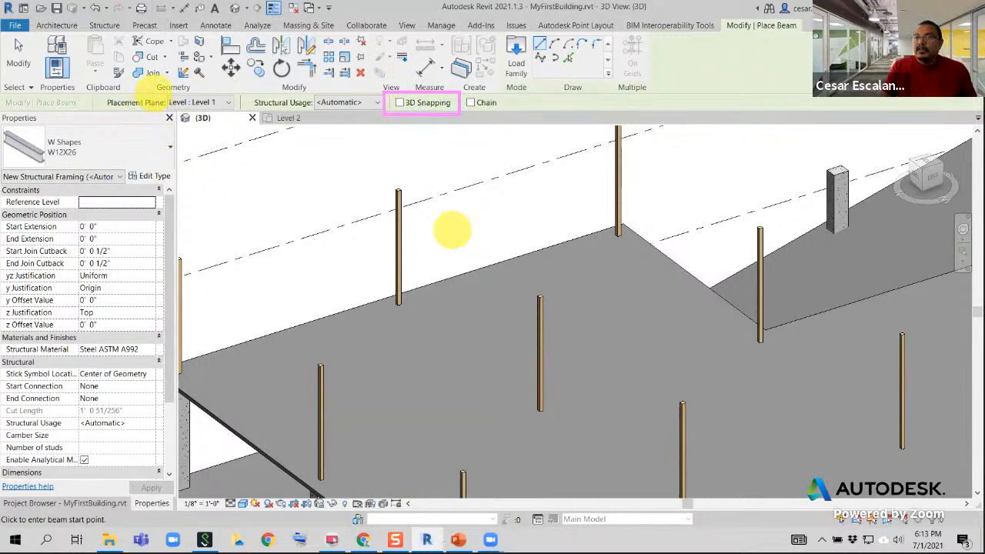
drag(154, 94, 240, 116)
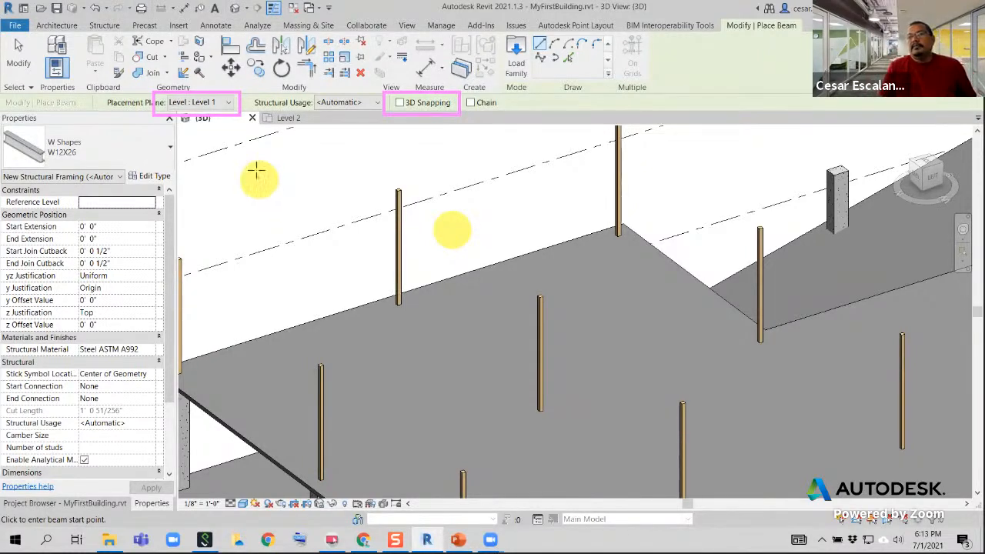
click(228, 103)
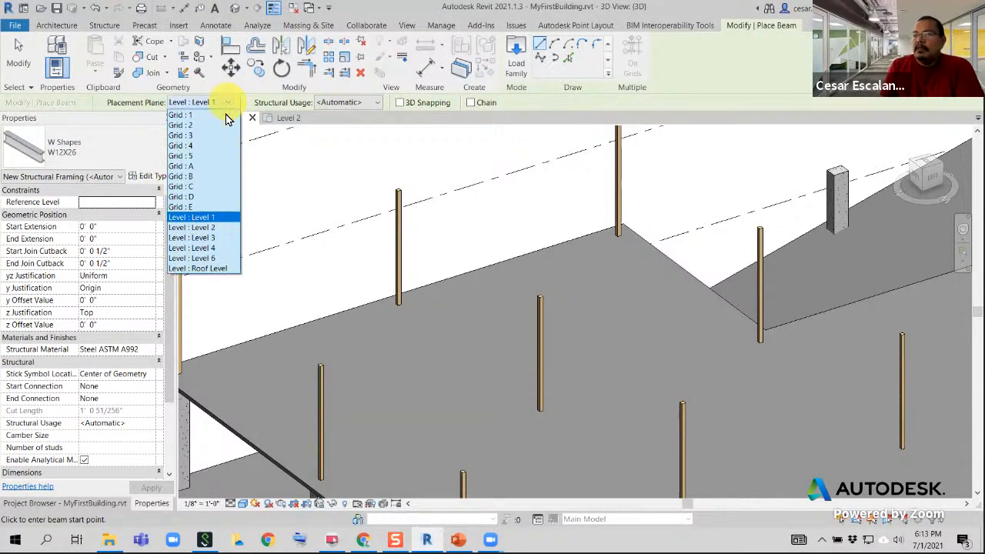
click(206, 238)
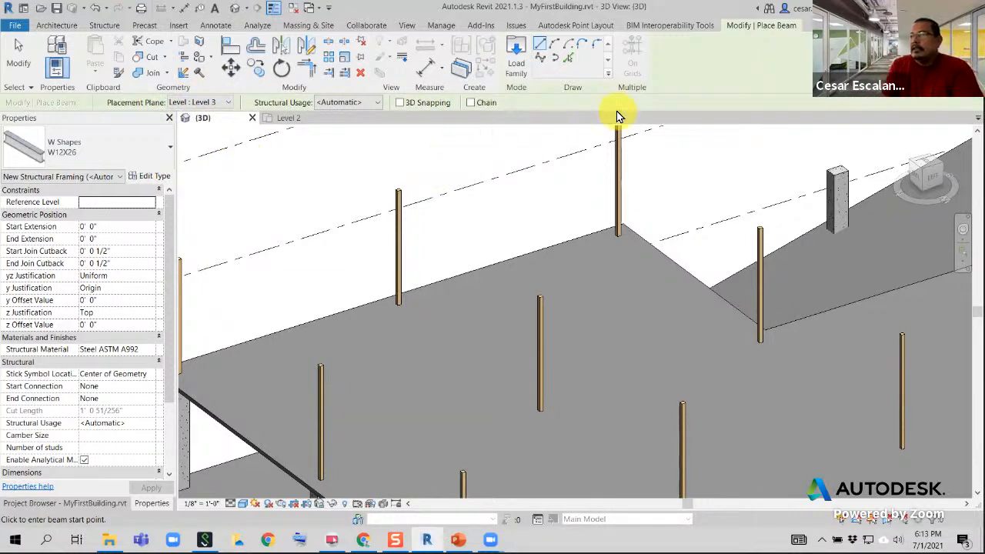
click(377, 102)
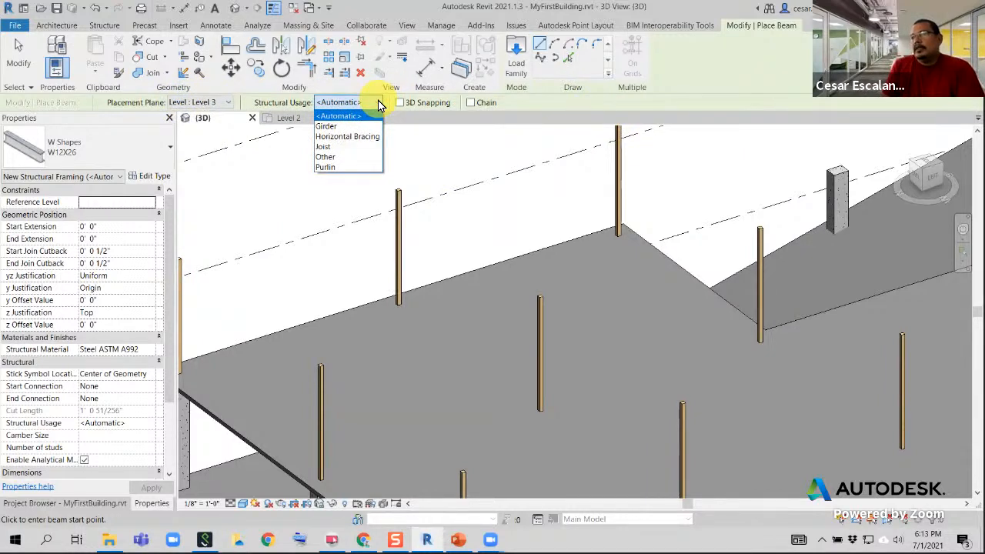
click(334, 127)
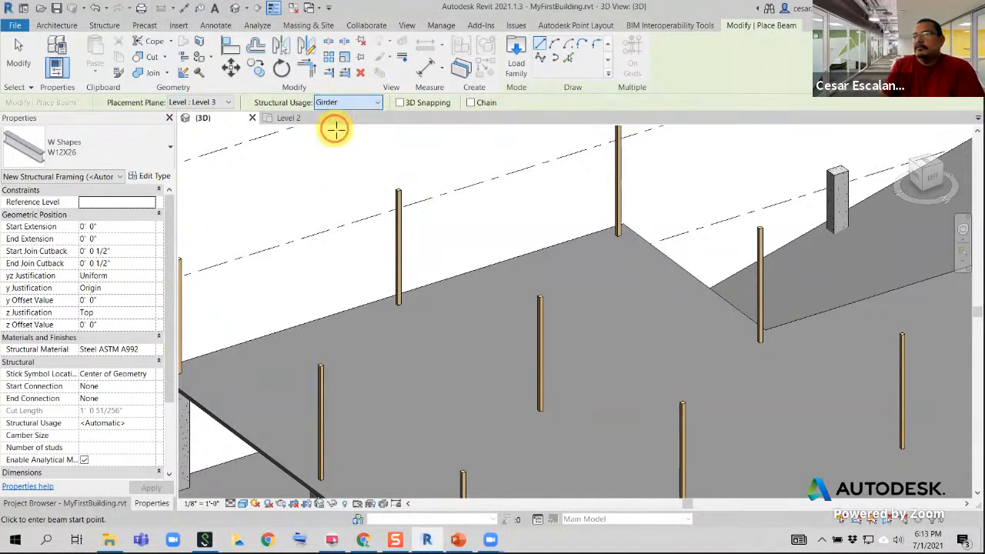
click(399, 102)
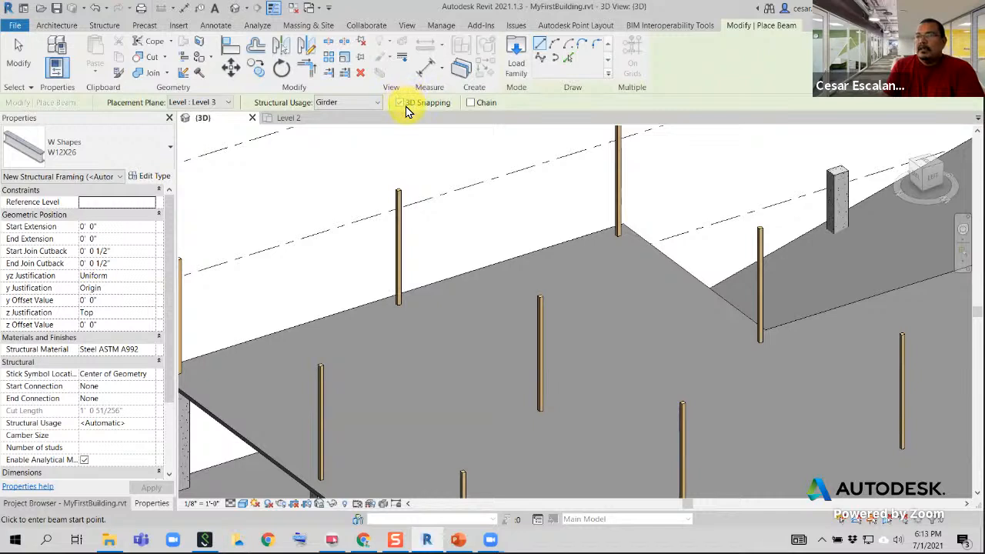
Place a W12X26 girder between the top endpoints of two neighbouring timber columns and end the beam command
click(397, 190)
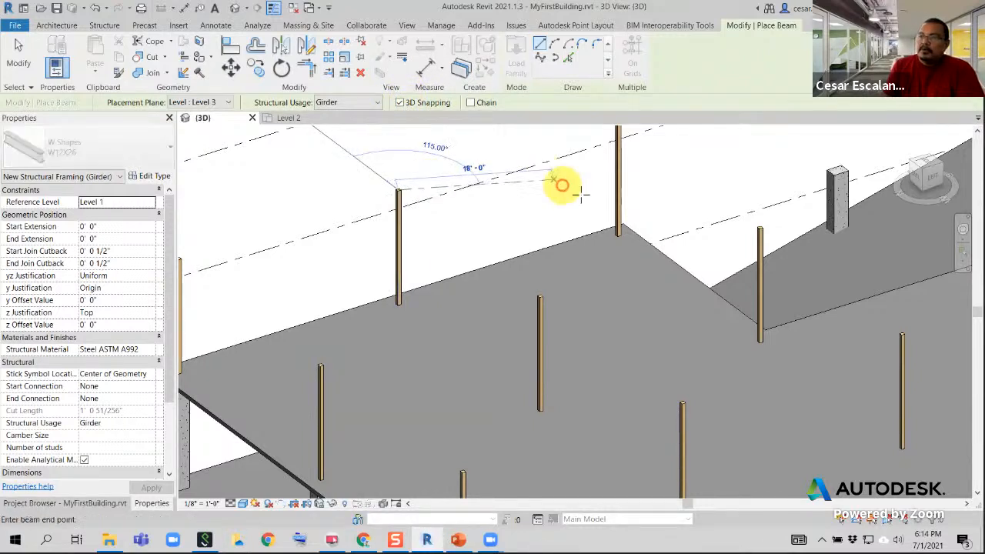
click(538, 296)
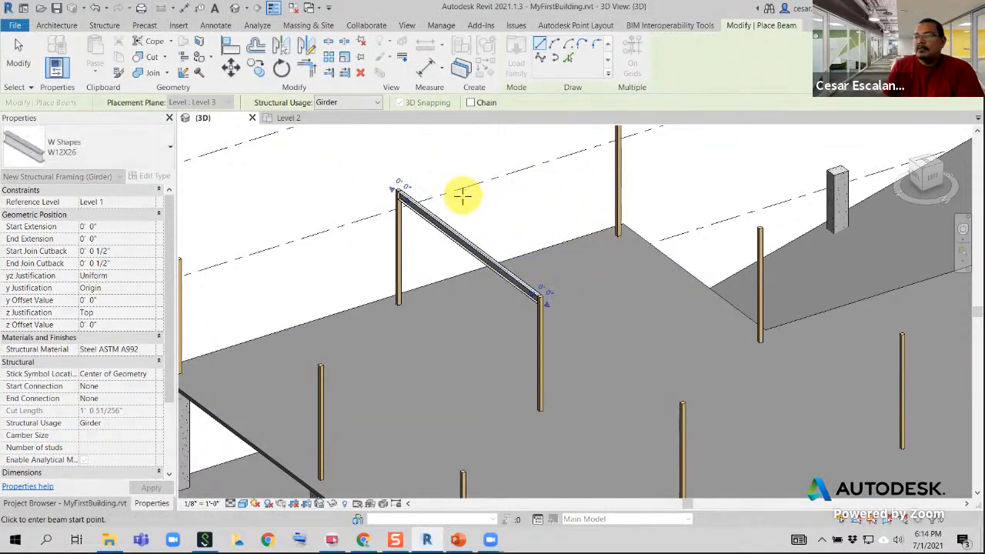
scroll(451, 169, up, 2)
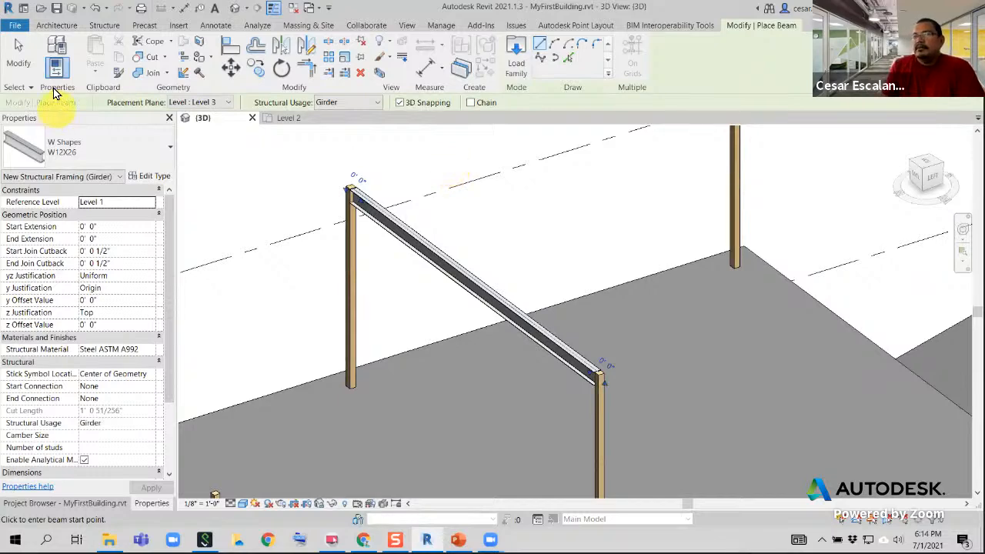
click(23, 56)
Undo the placement of the W12X26 steel girder between the timber columns
scroll(530, 246, down, 1)
scroll(531, 246, down, 1)
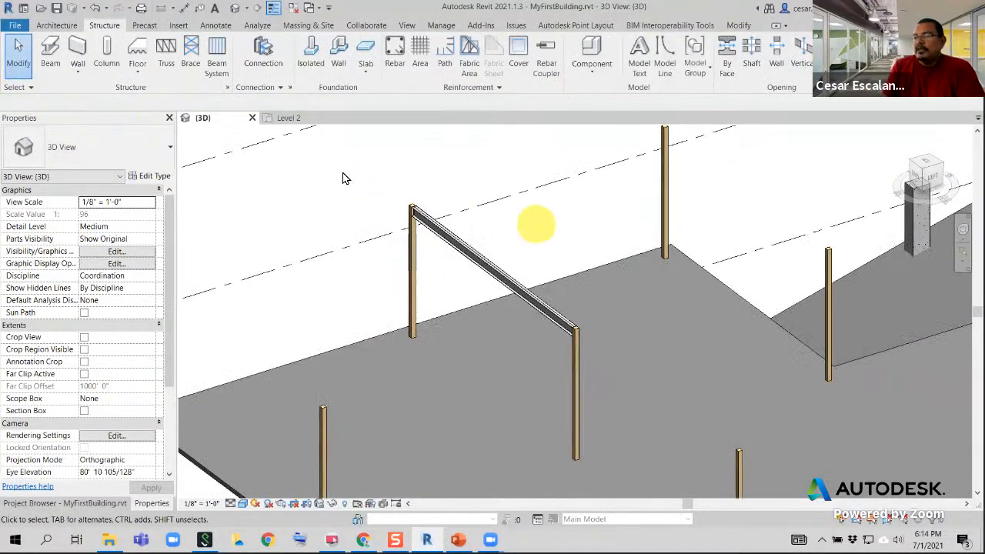
click(94, 10)
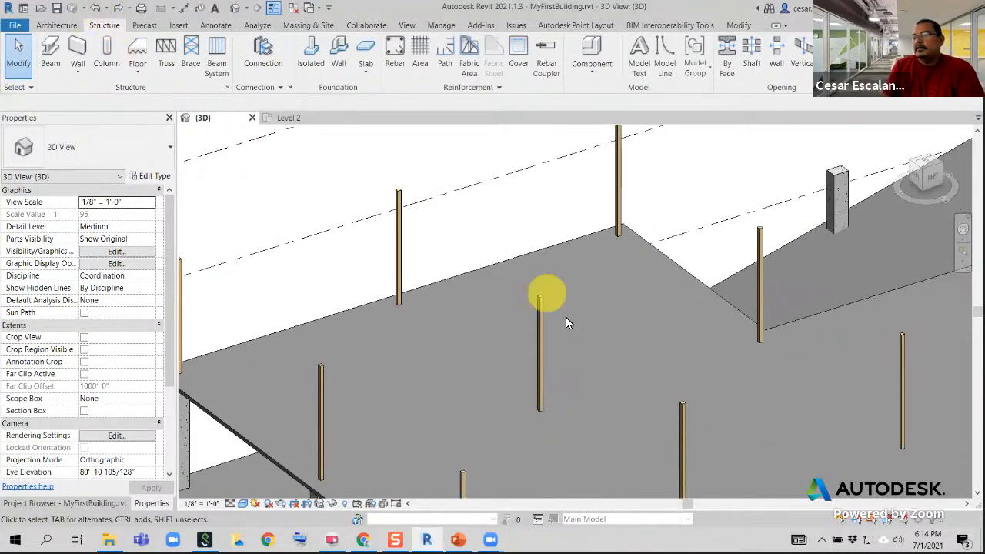
scroll(526, 305, down, 2)
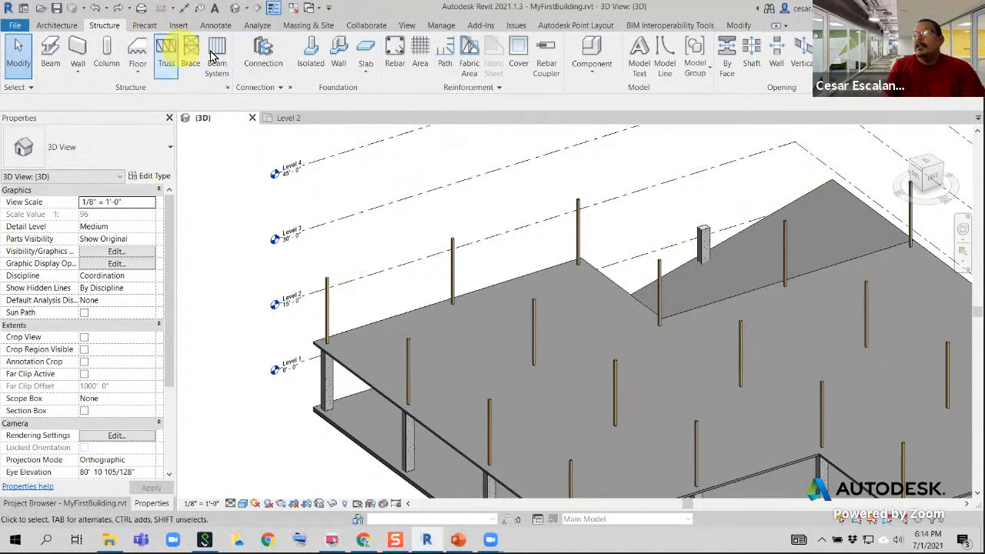
Start loading a family and open the Wood folder inside Structural Framing of the English-Imperial library
click(180, 25)
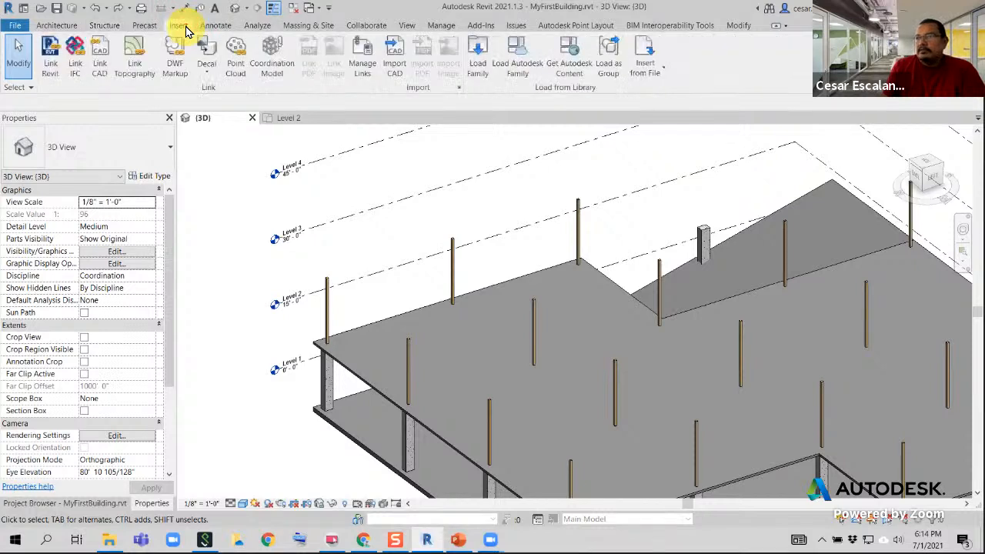
click(477, 68)
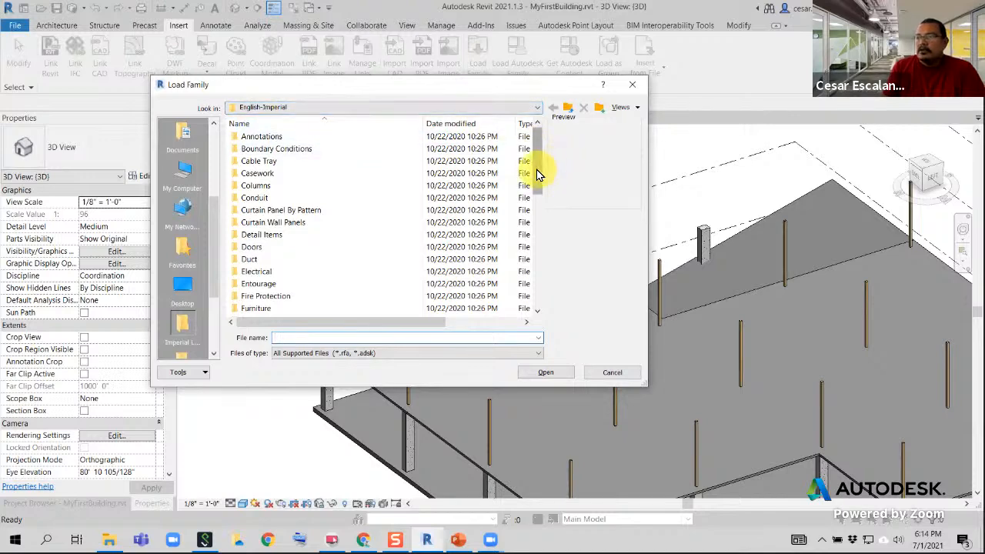
drag(539, 158, 541, 283)
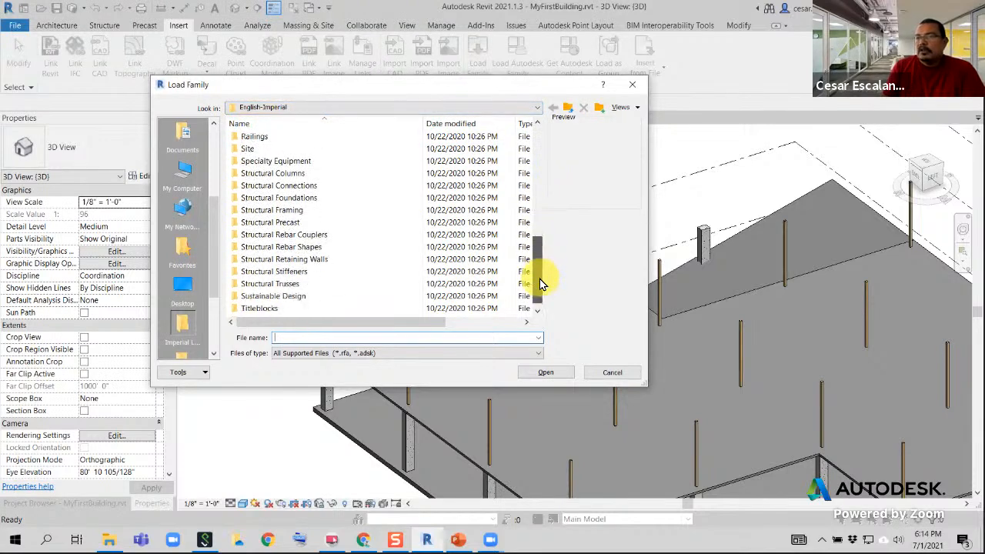
double_click(299, 212)
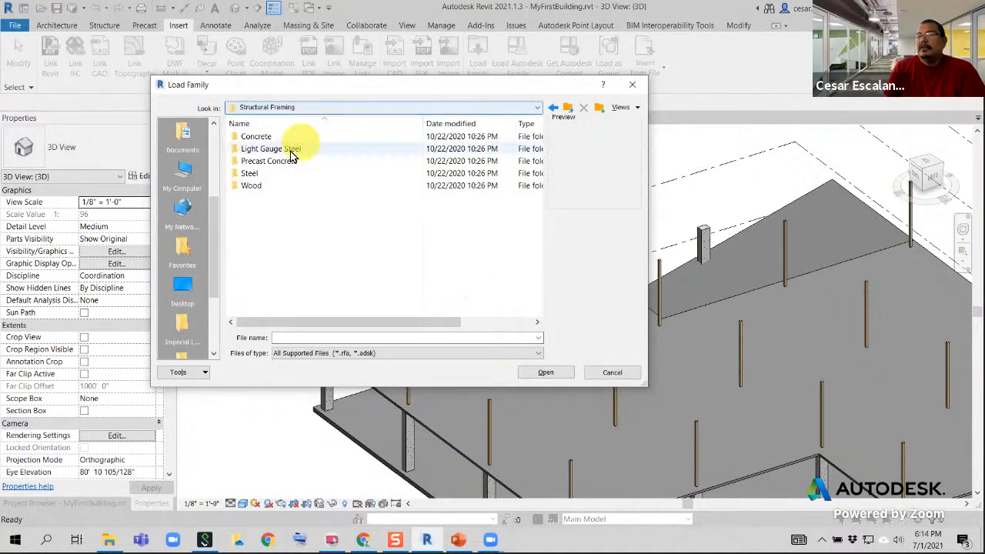
double_click(252, 186)
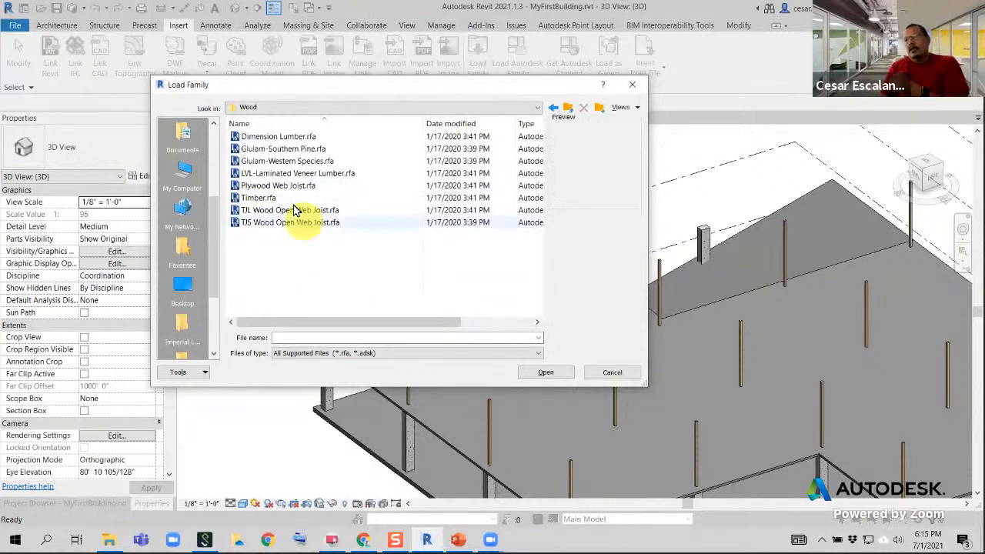
Preview the available wood framing families, from Dimension Lumber and Glulam through Timber to the TJL and TJS open web joists
click(283, 137)
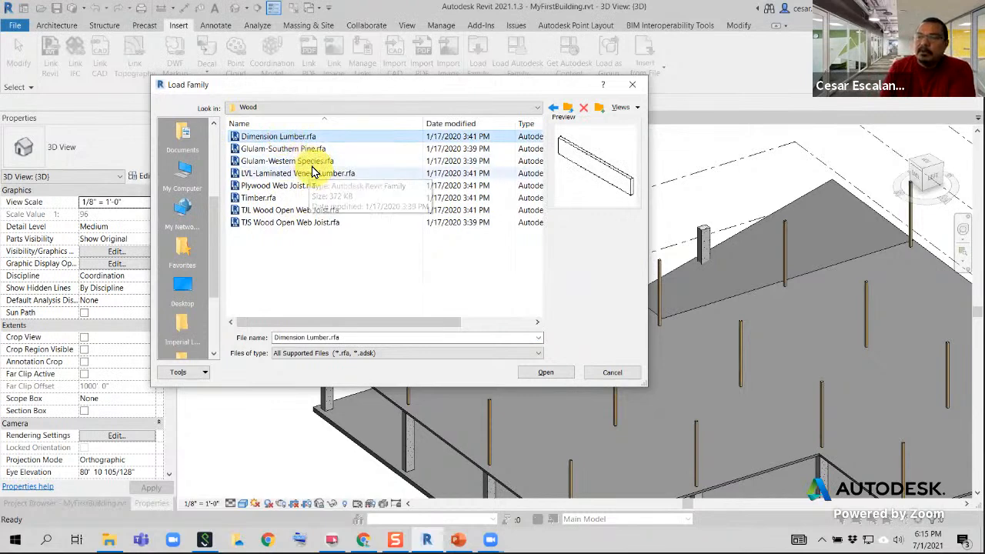
click(285, 149)
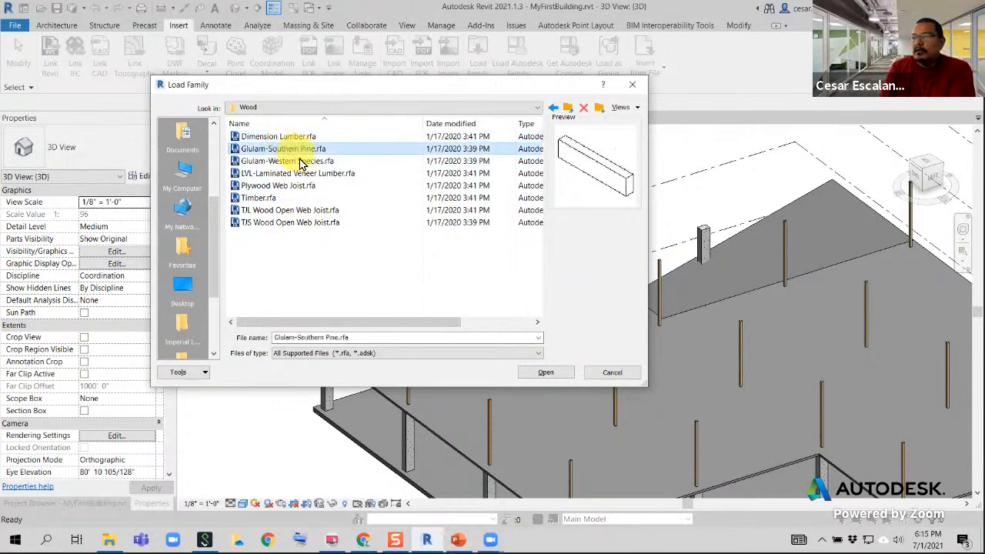
click(297, 162)
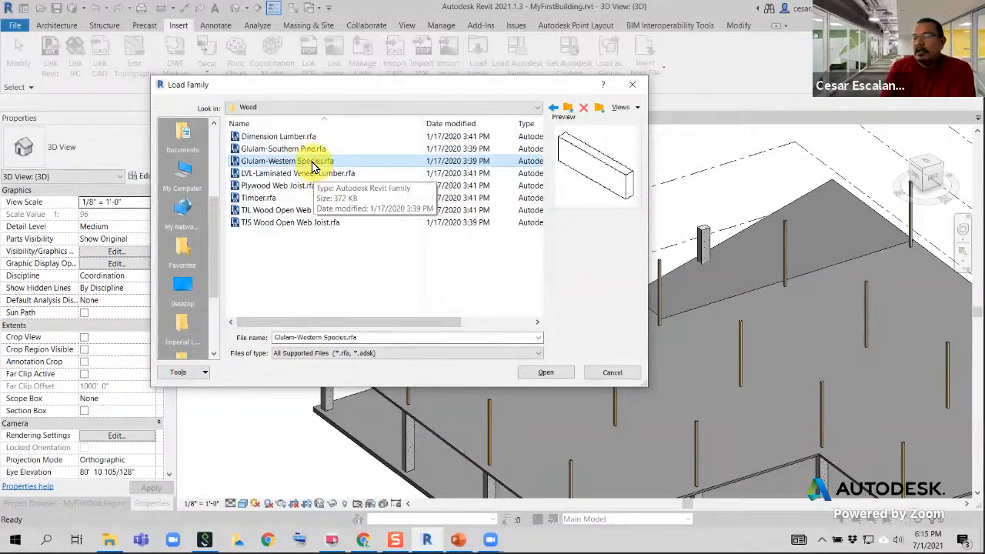
click(317, 173)
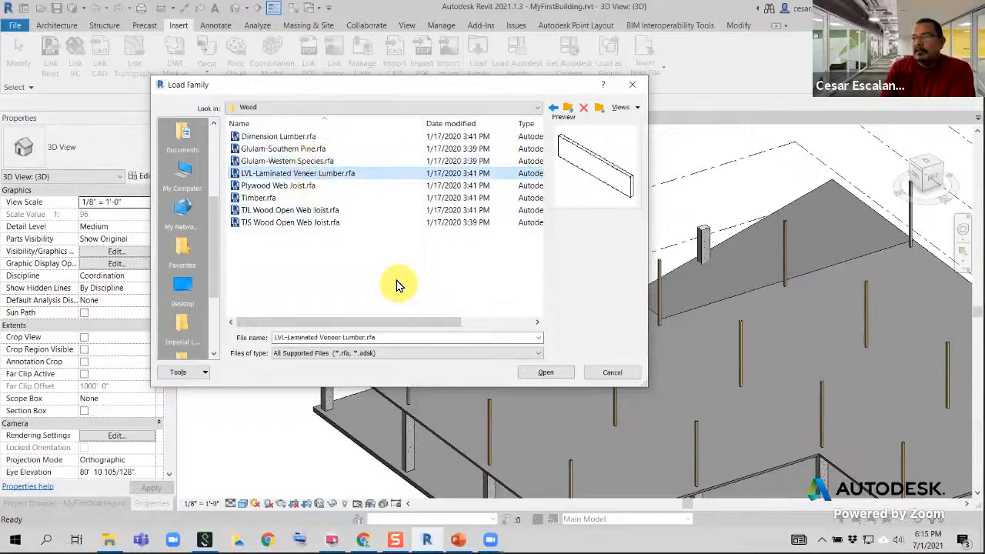
click(297, 189)
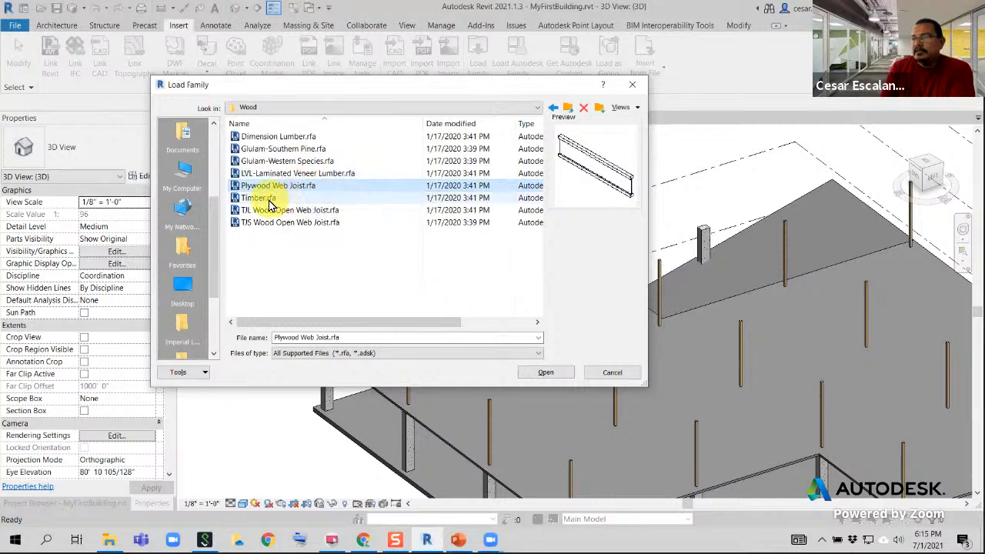
click(263, 199)
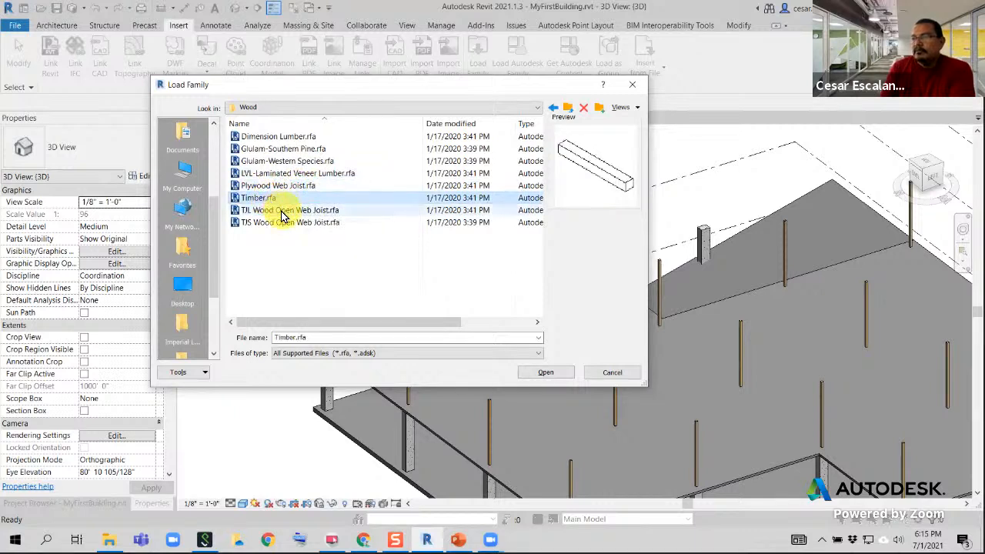
click(283, 211)
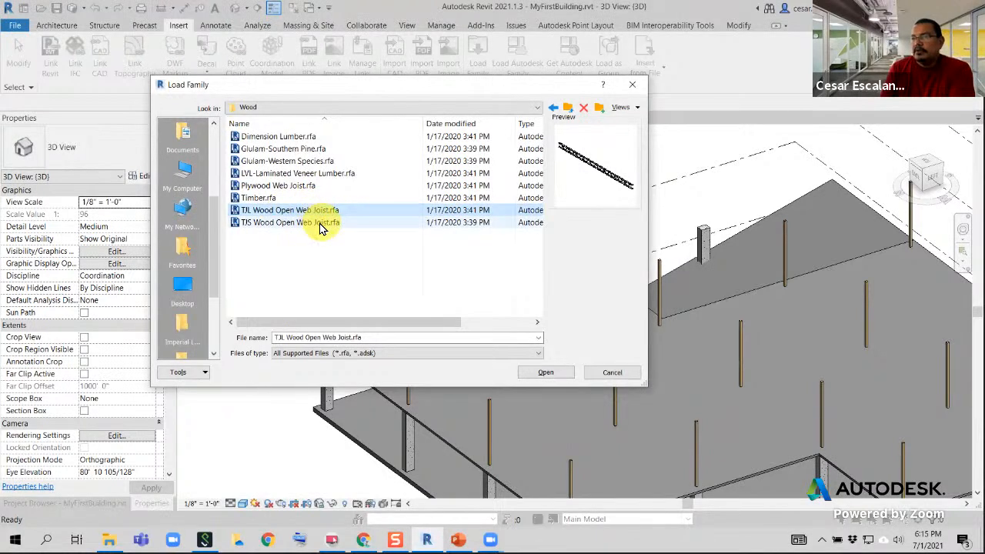
click(282, 227)
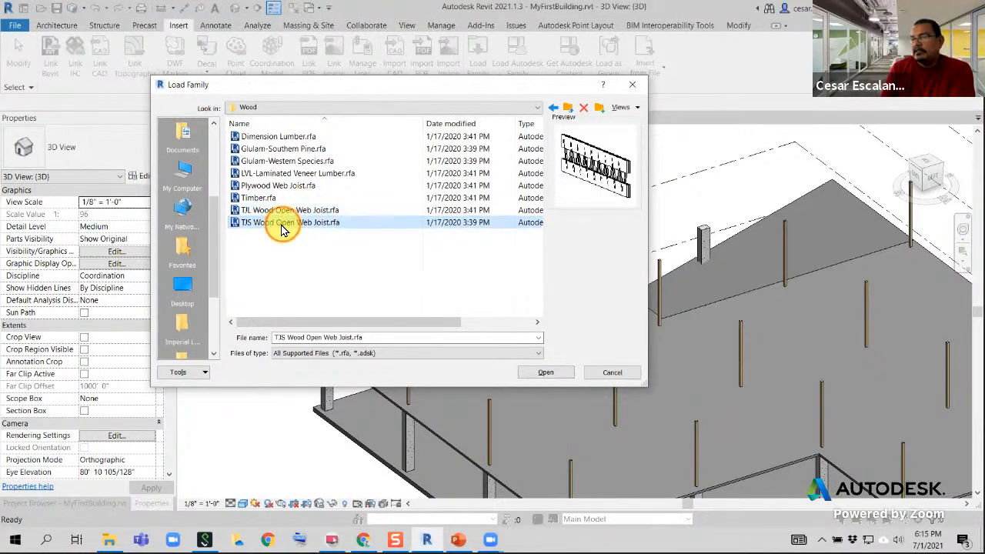
click(281, 211)
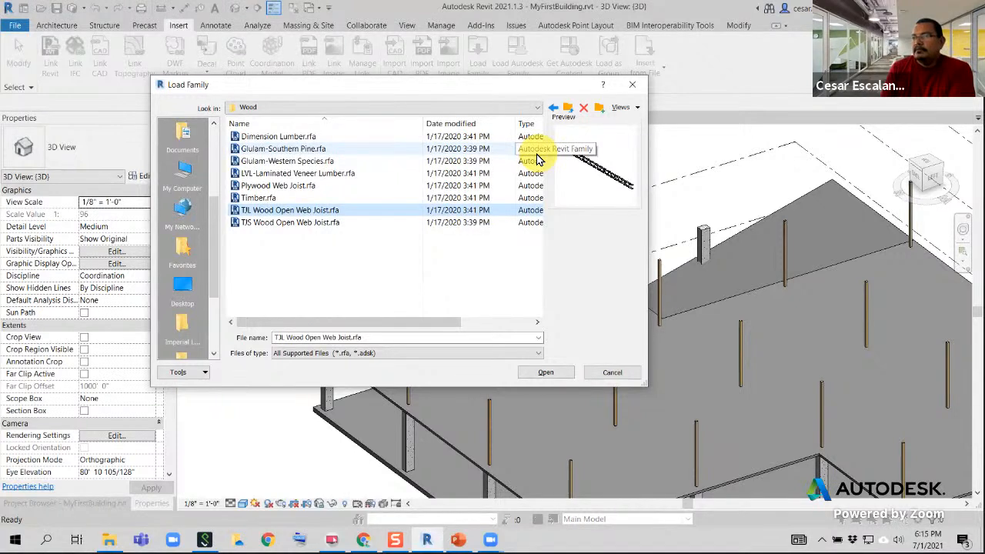
click(266, 197)
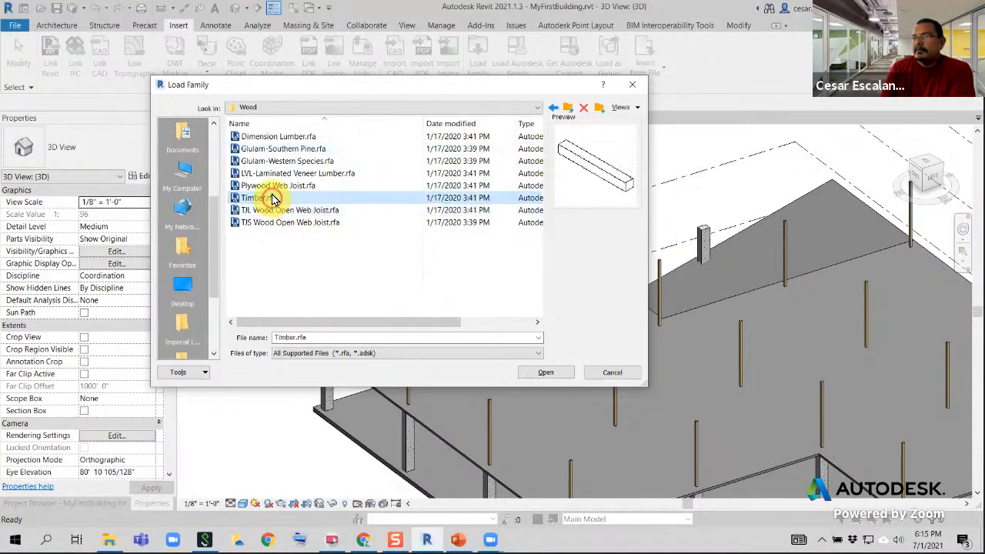
click(276, 187)
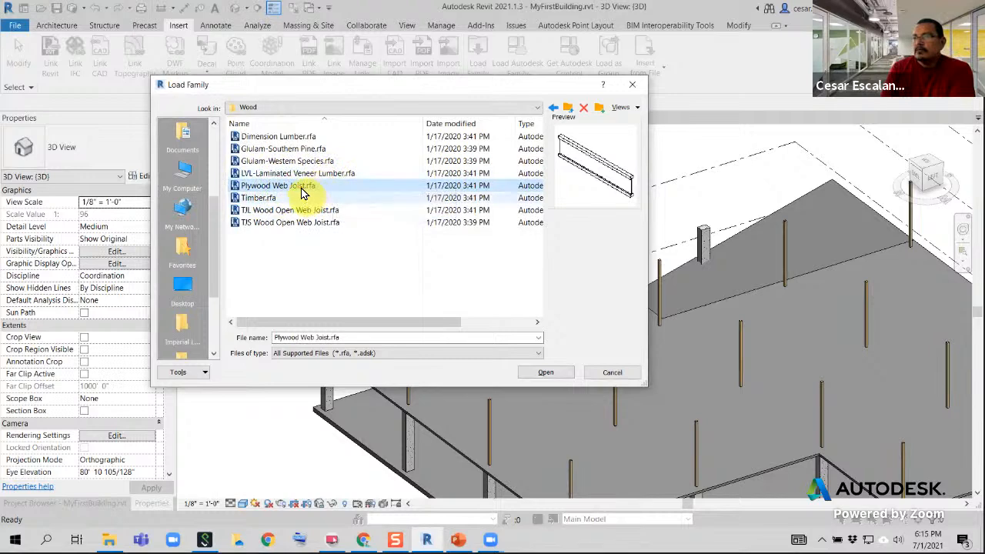
Load the TJL Wood Open Web Joist family with only its 18" type
click(285, 211)
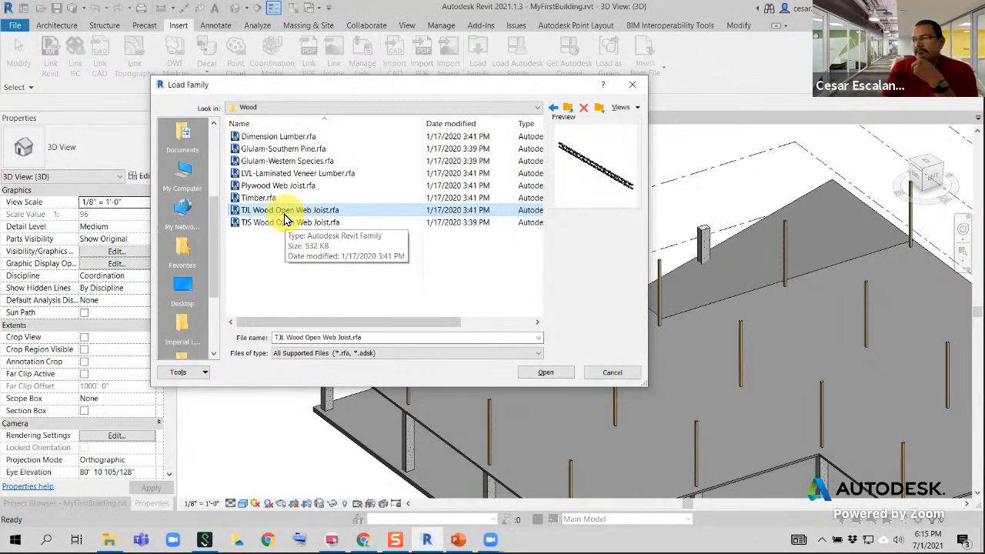
click(546, 371)
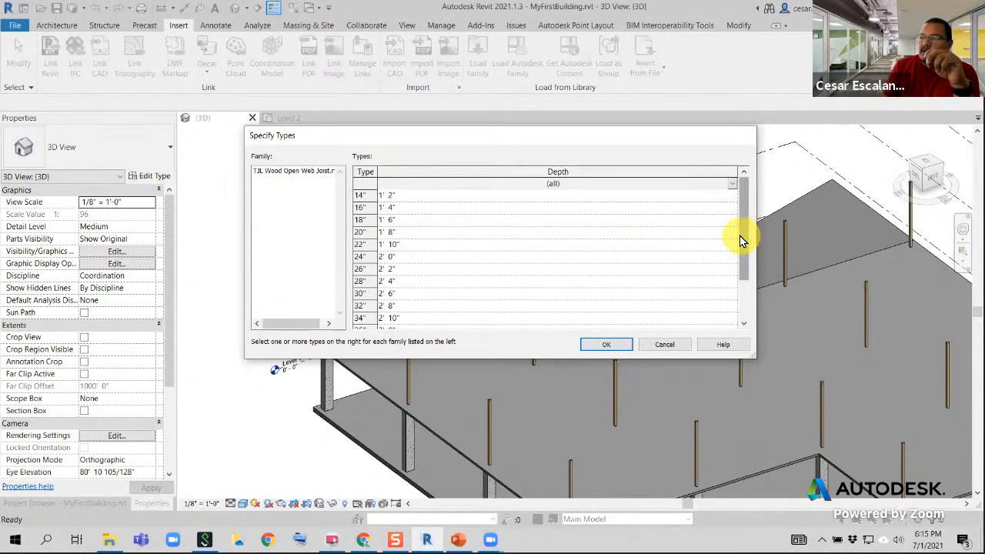
drag(739, 236, 734, 205)
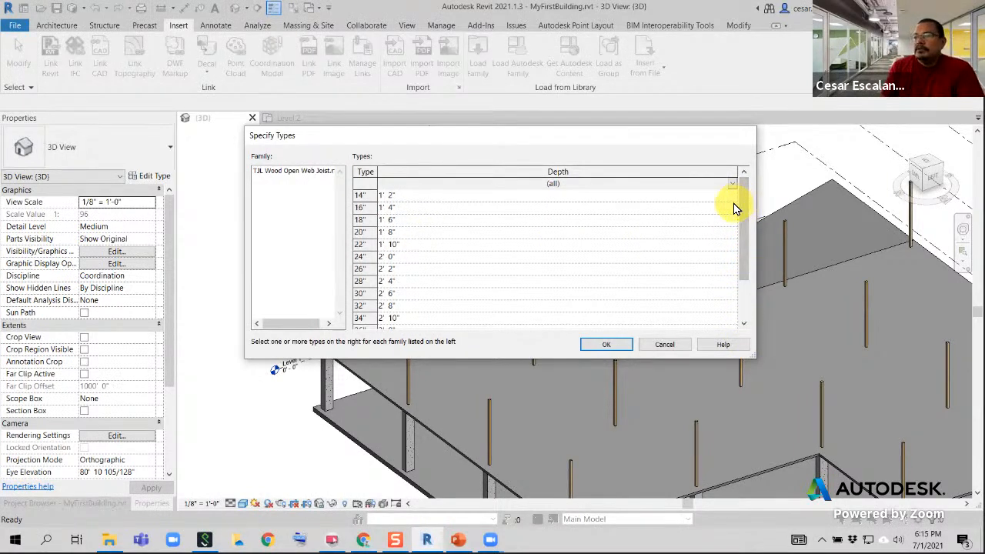
click(363, 220)
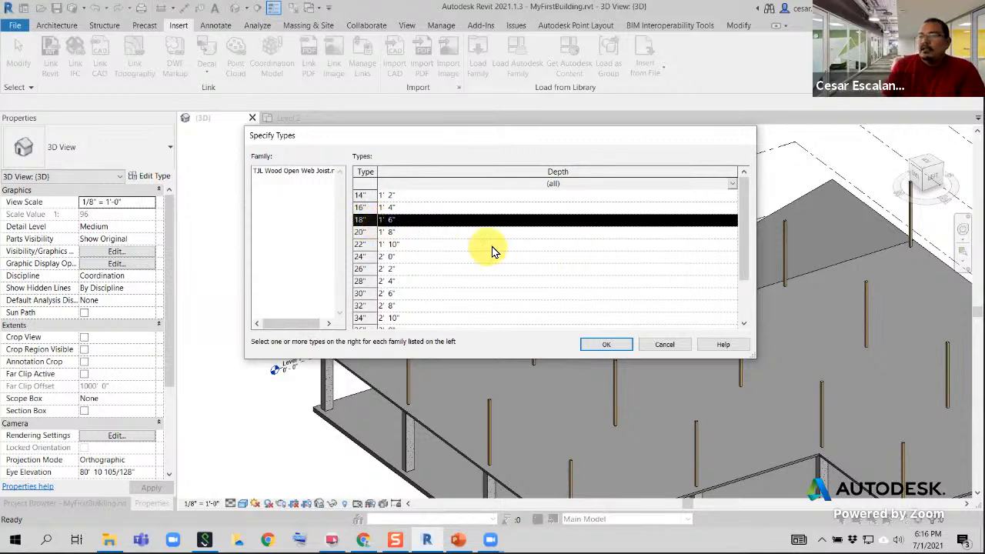
click(607, 344)
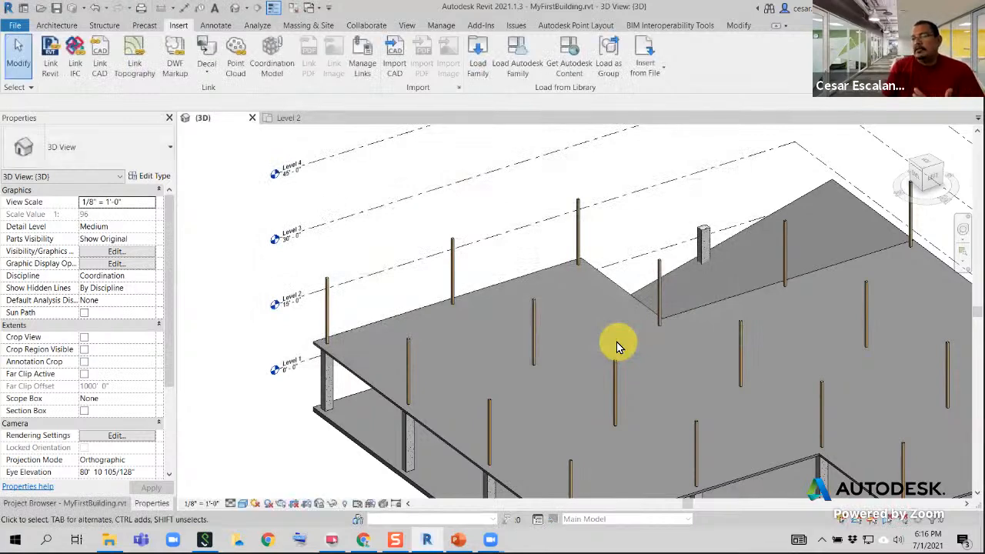
Locate the 18" type of TJL Wood Open Web Joist among the project's Structural Framing families
click(108, 502)
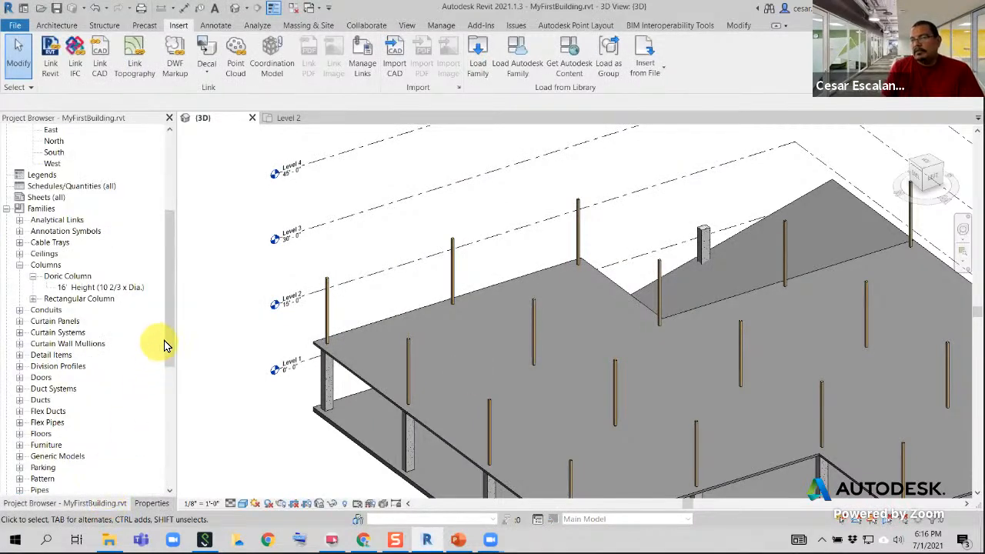
drag(169, 336, 164, 451)
scroll(164, 451, down, 1)
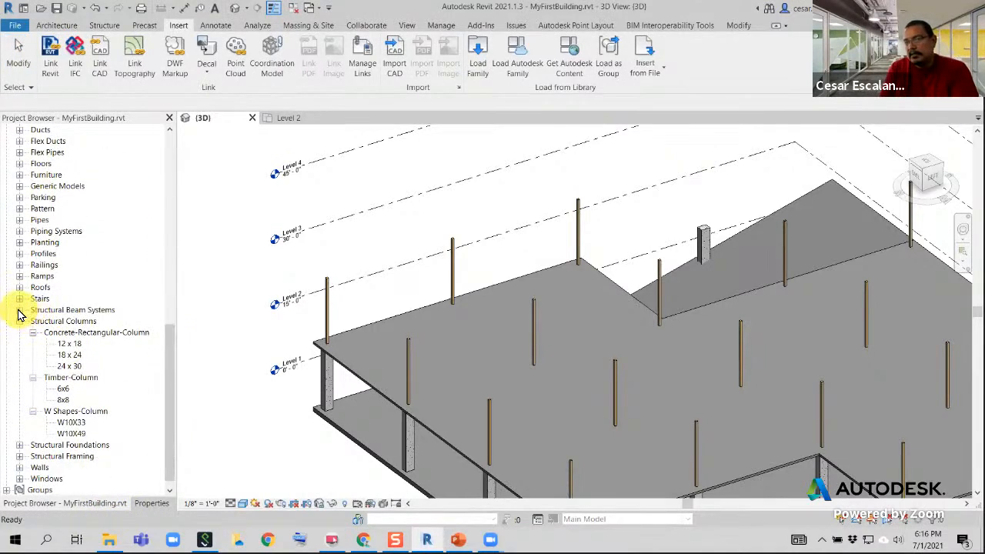
click(19, 456)
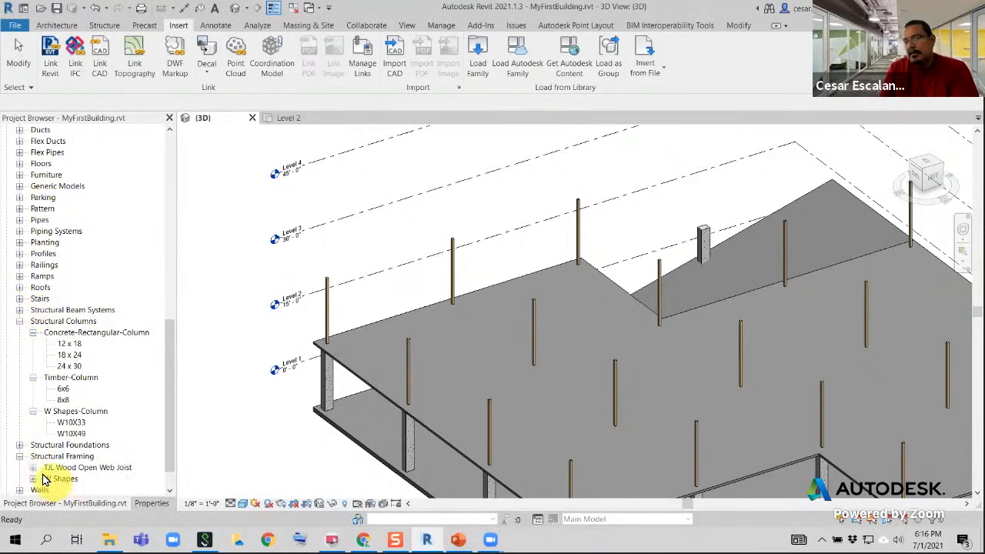
click(33, 467)
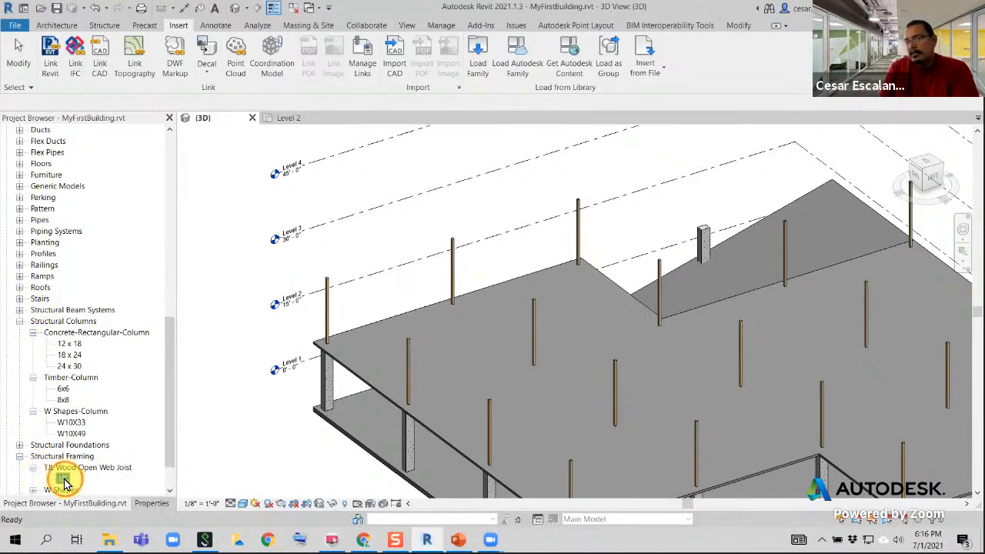
click(61, 476)
scroll(59, 457, down, 2)
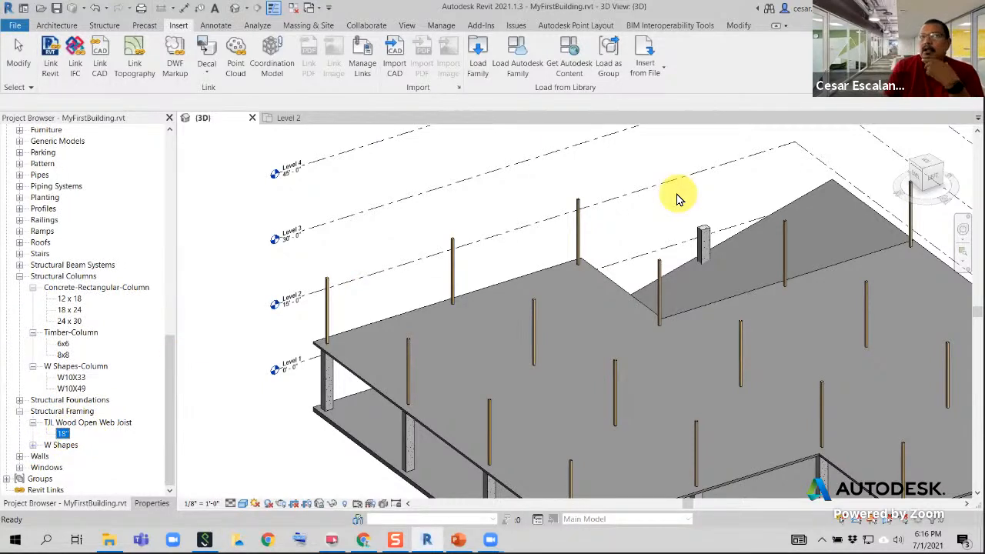
Place an 18" TJL wood open web joist between the top endpoints of the corner timber column and its neighbour, and end the beam command
click(457, 216)
middle_drag(457, 216, 393, 178)
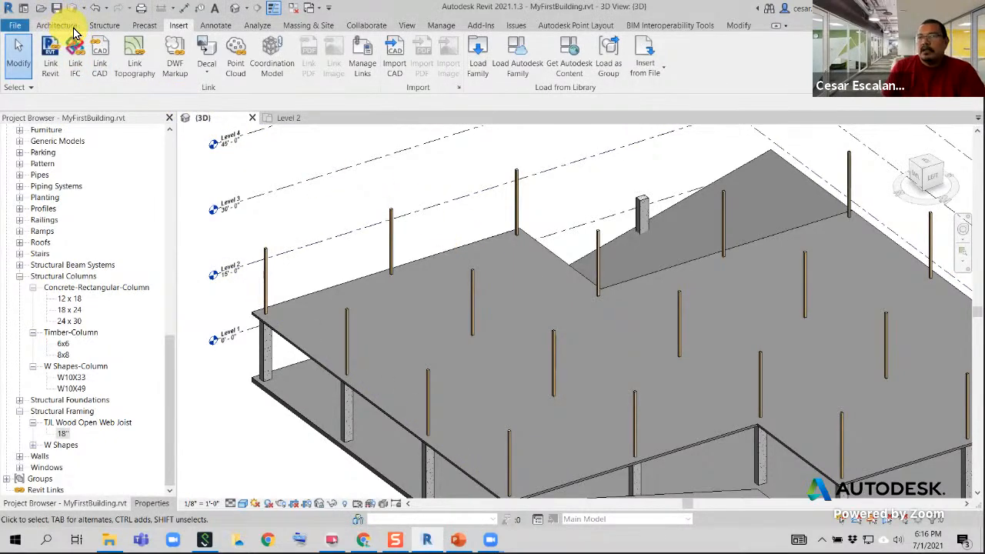
click(104, 27)
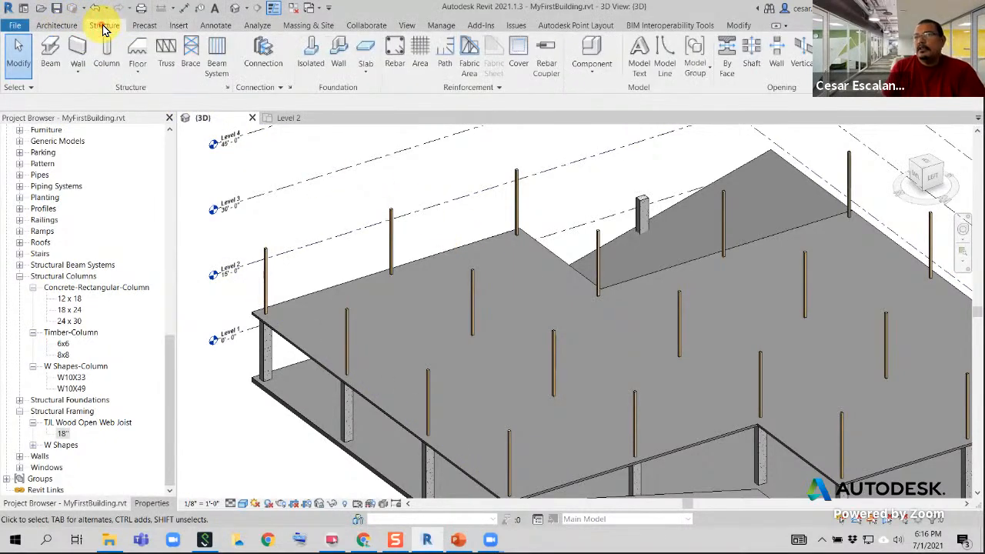
click(50, 56)
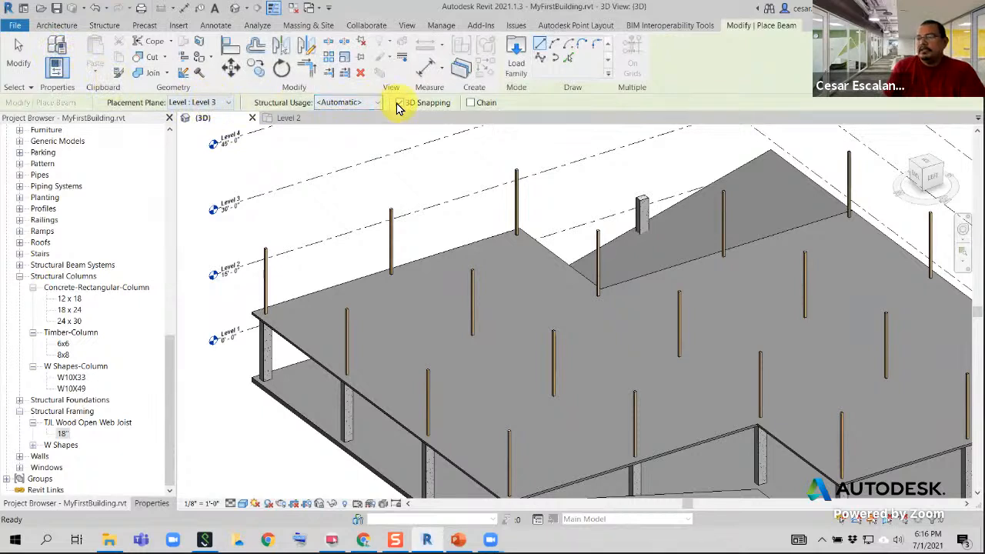
click(265, 249)
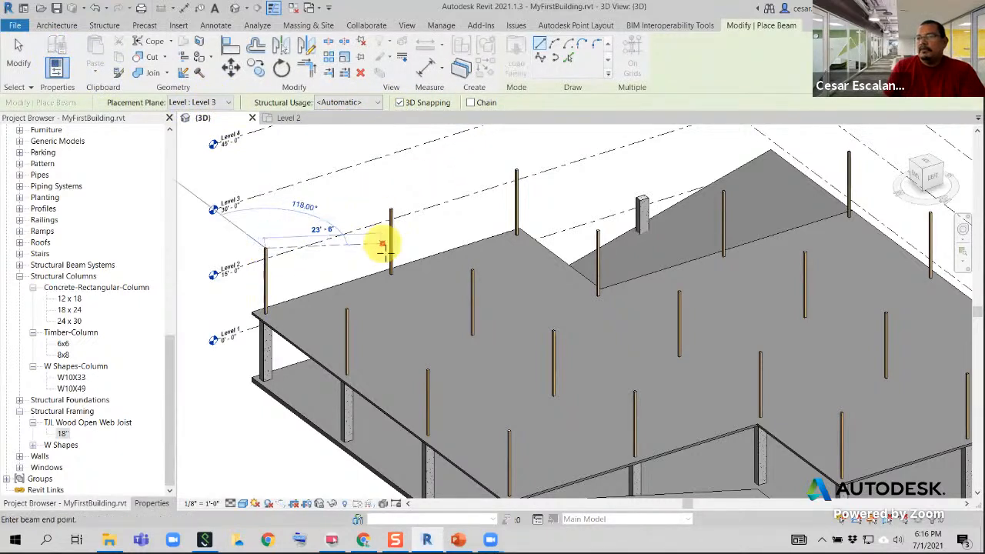
click(346, 308)
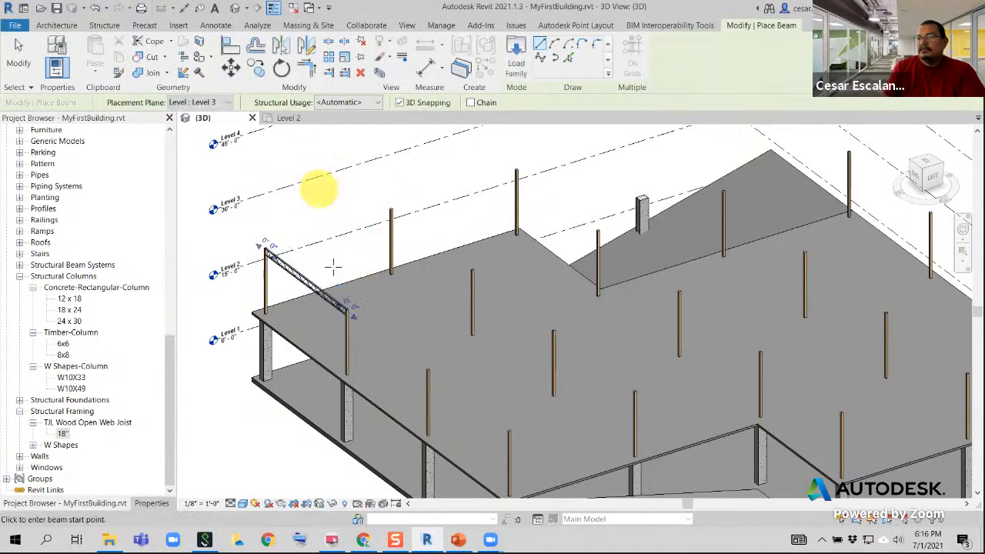
scroll(260, 264, up, 3)
scroll(255, 223, up, 3)
scroll(484, 263, up, 2)
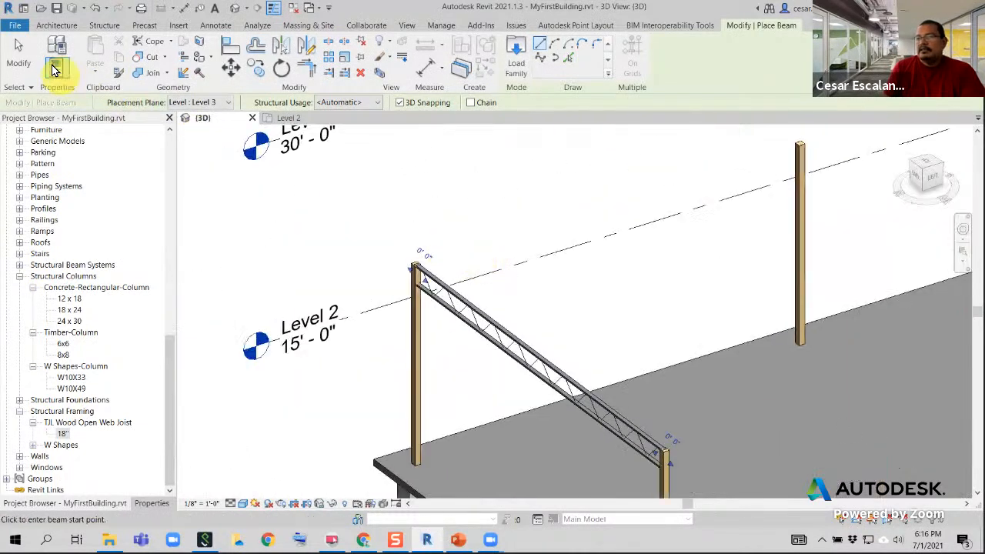
click(13, 58)
Select the placed open web joist and examine how its start meets the top of the timber column
scroll(444, 260, up, 4)
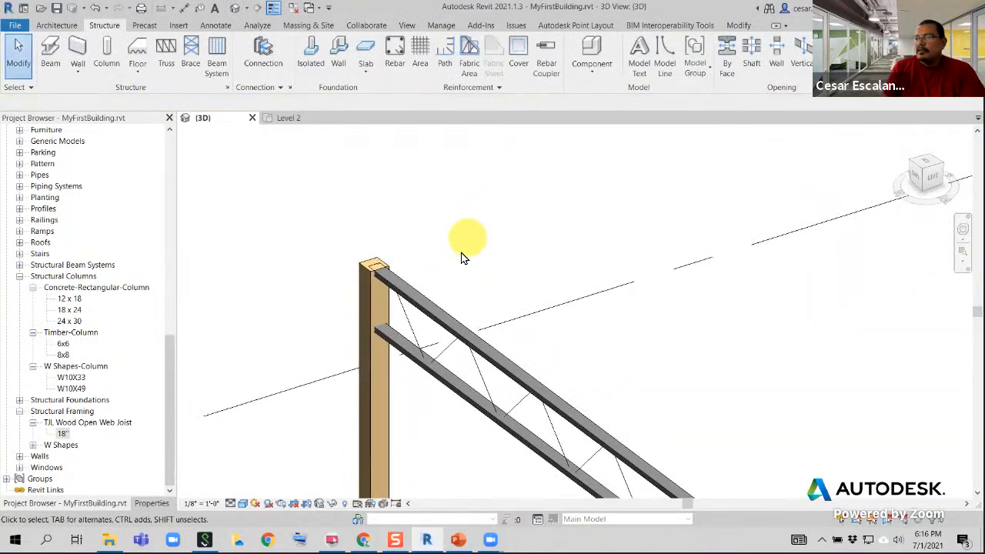
click(435, 307)
middle_drag(493, 235, 462, 205)
scroll(342, 231, up, 2)
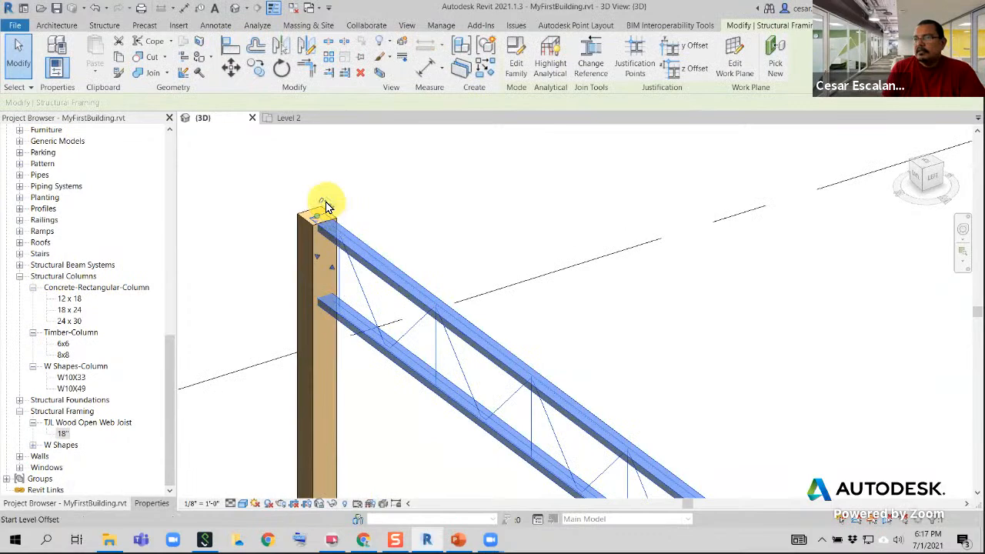
scroll(450, 228, down, 2)
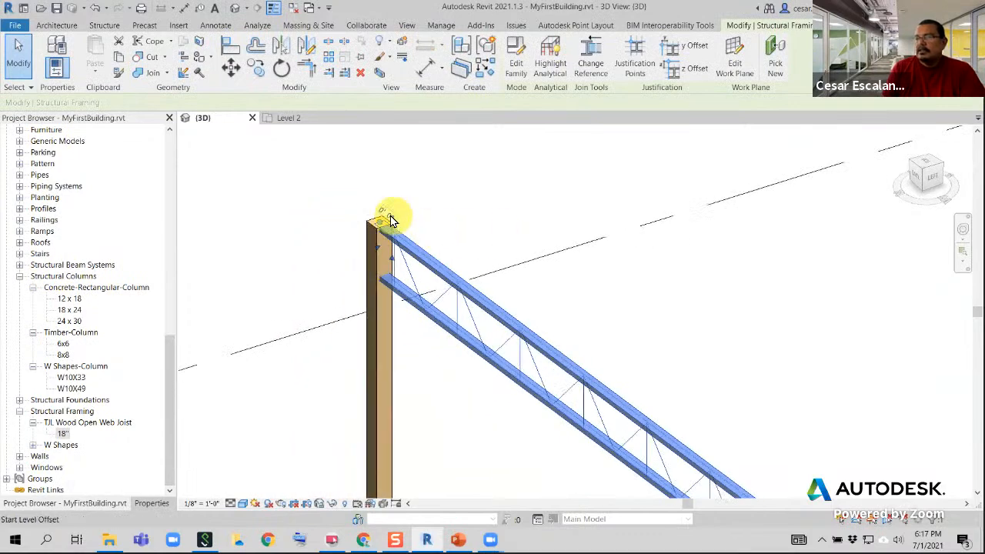
Examine how both ends of the selected open web joist and their level offsets sit at the timber column tops
middle_drag(730, 240, 405, 194)
scroll(404, 193, down, 3)
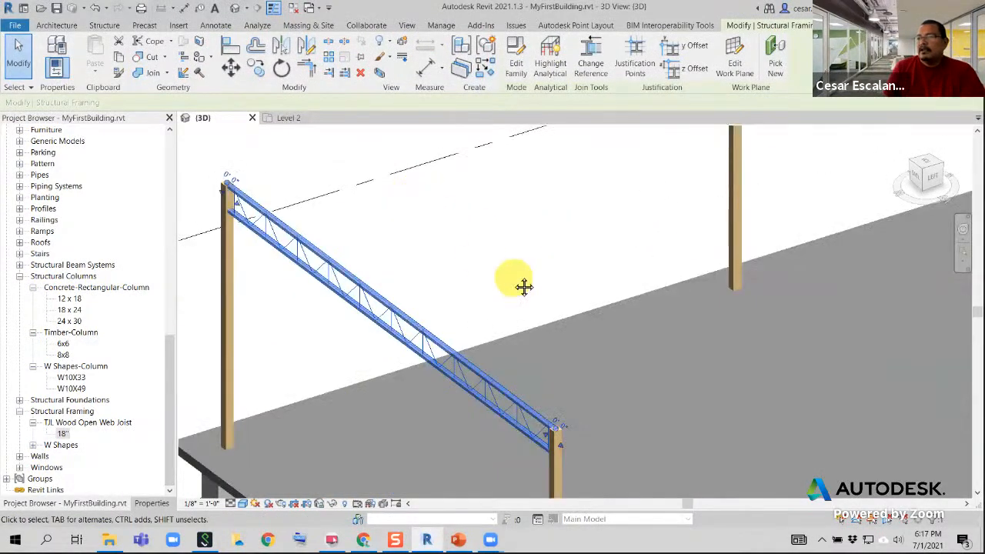
middle_drag(523, 286, 482, 234)
scroll(542, 373, up, 4)
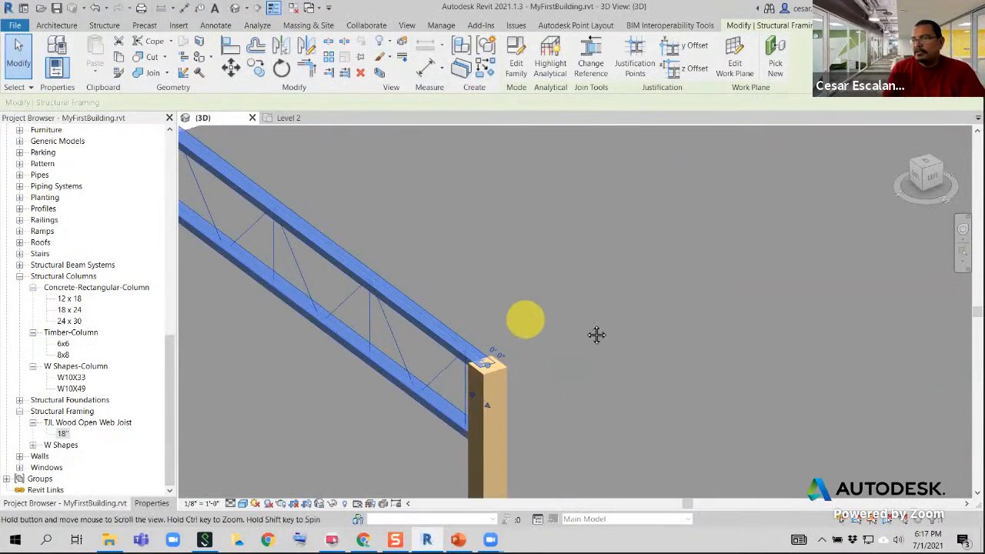
middle_drag(593, 334, 610, 352)
scroll(611, 338, down, 4)
middle_drag(423, 184, 640, 535)
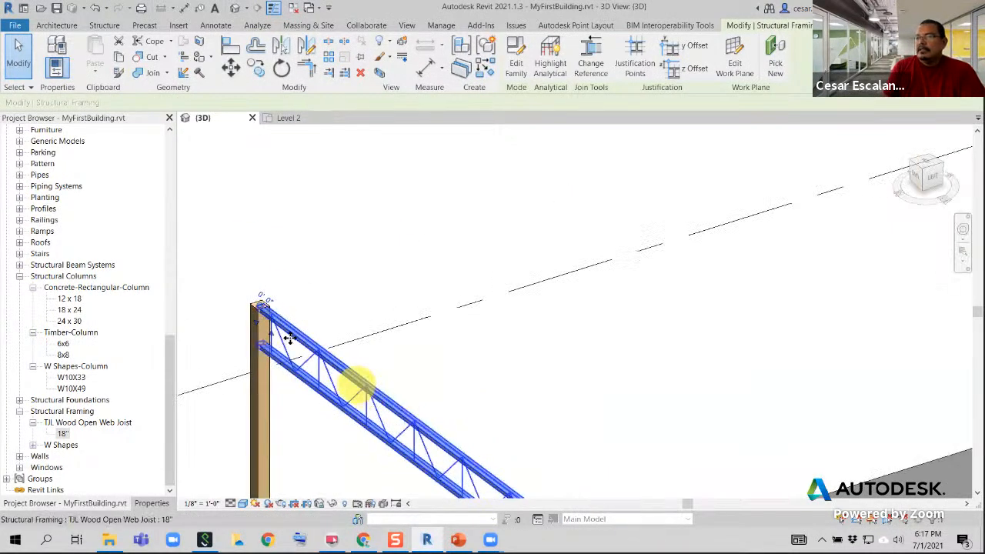
scroll(285, 303, up, 3)
middle_drag(283, 302, 378, 290)
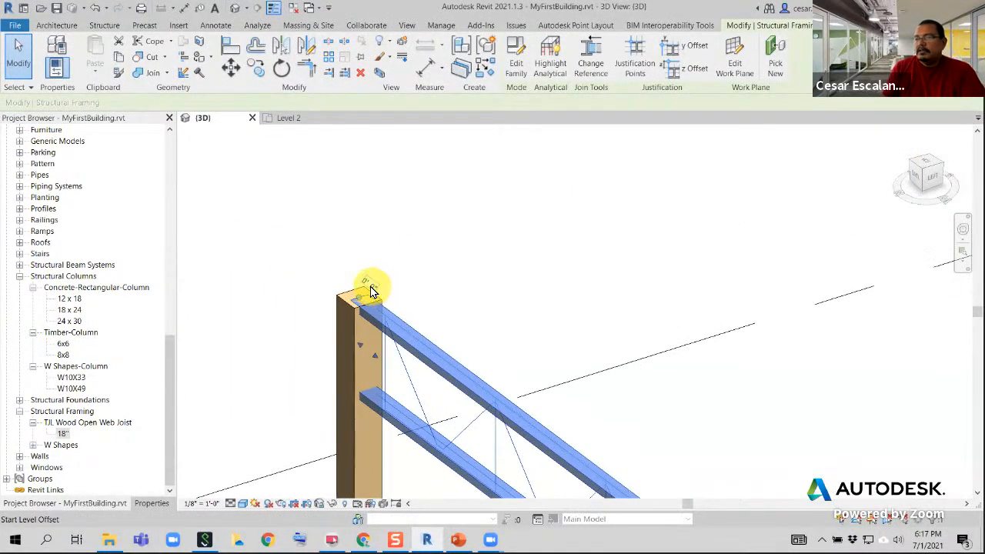
Set the start level offset of the open web joist at the corner timber column to 1'
click(372, 286)
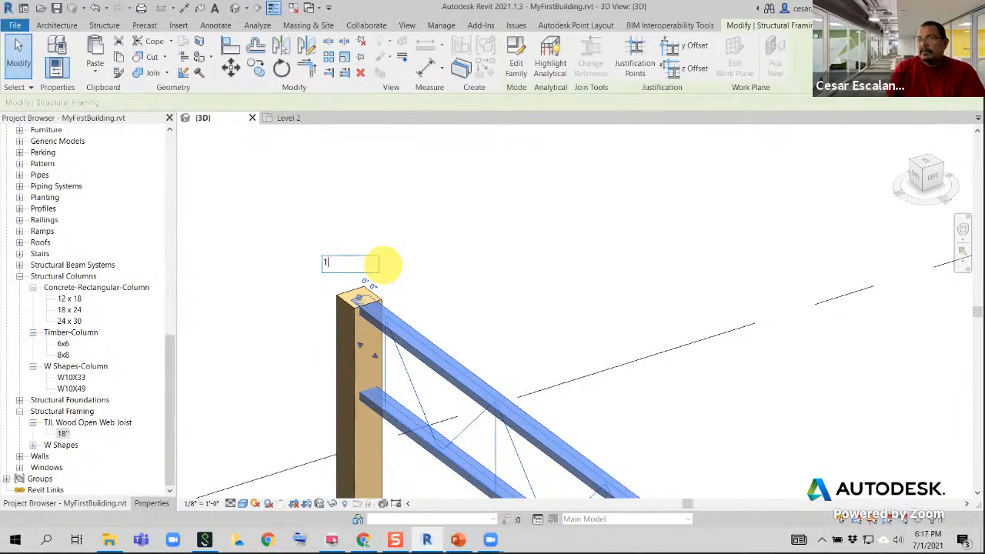
text(1)
key(Return)
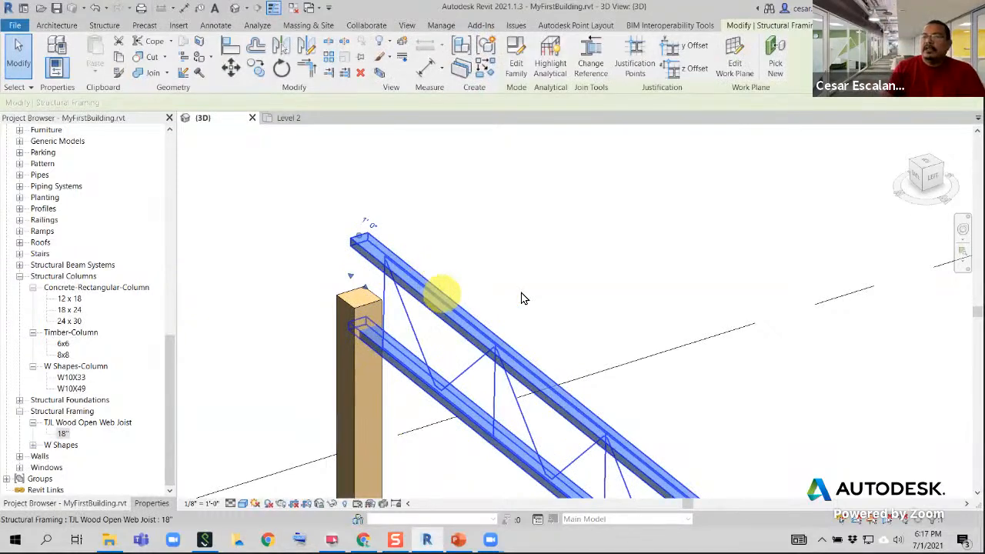
Set the joist's start level offset at the corner column to 5' for a steeper slope
scroll(392, 187, down, 5)
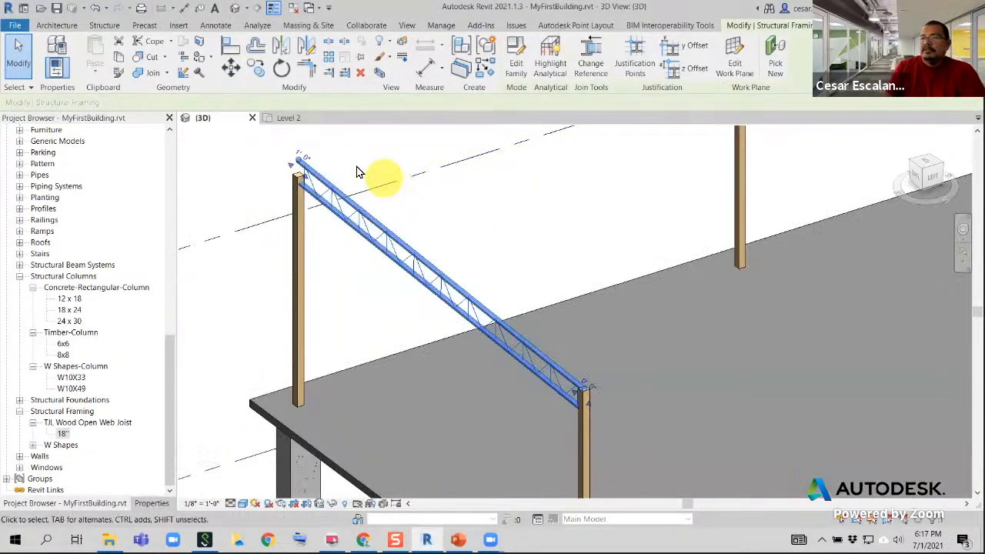
click(304, 158)
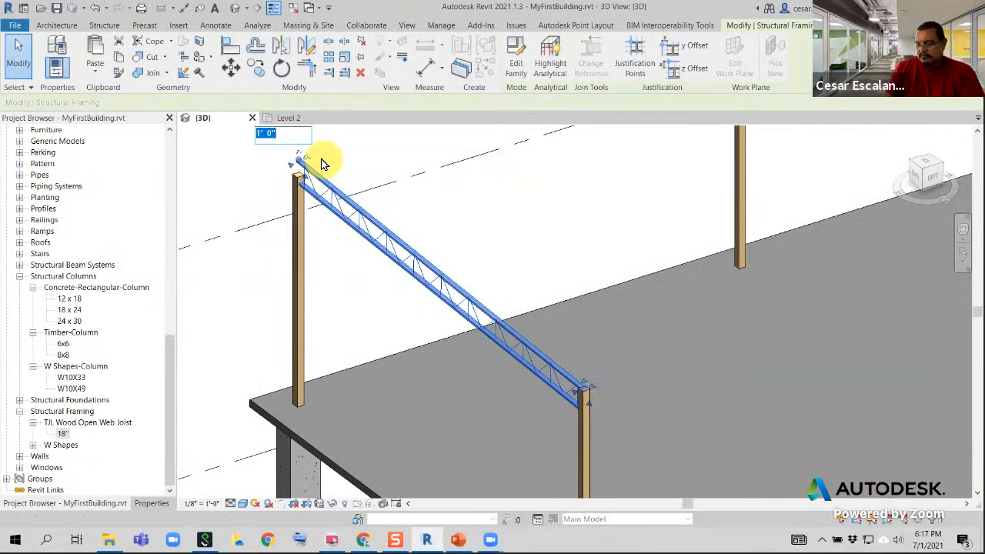
text(5)
key(Return)
middle_drag(242, 238, 277, 321)
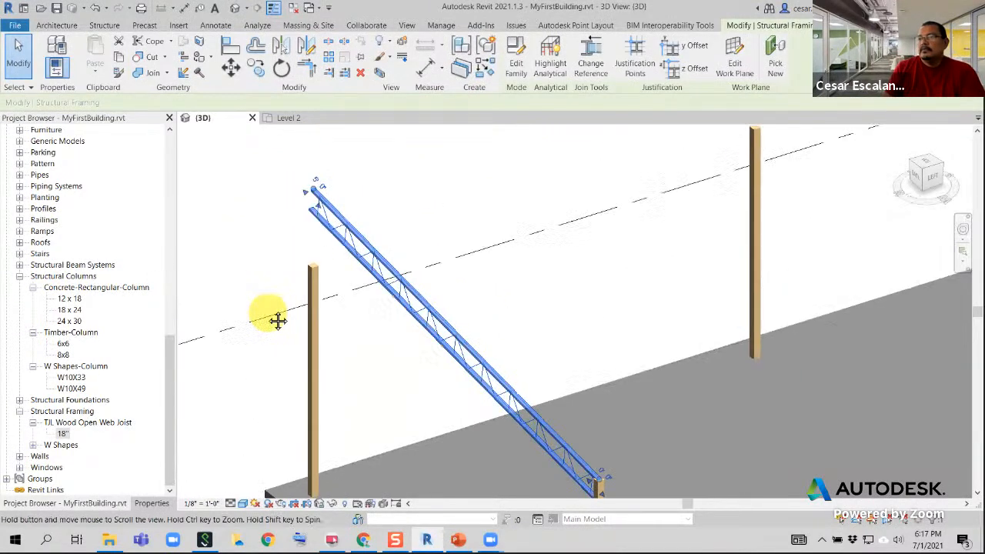
Reset the joist's start level offset to 0 at the corner timber column
click(326, 188)
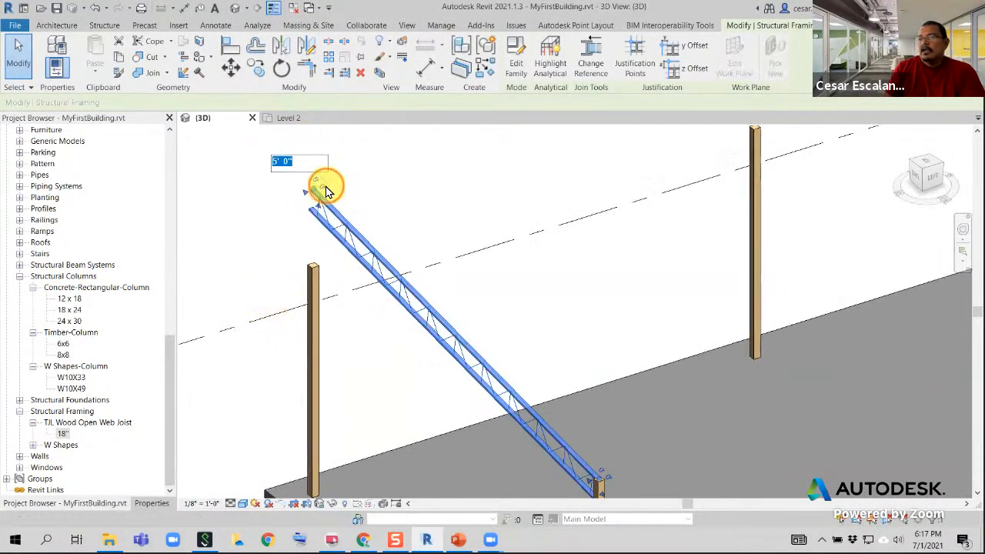
text(0)
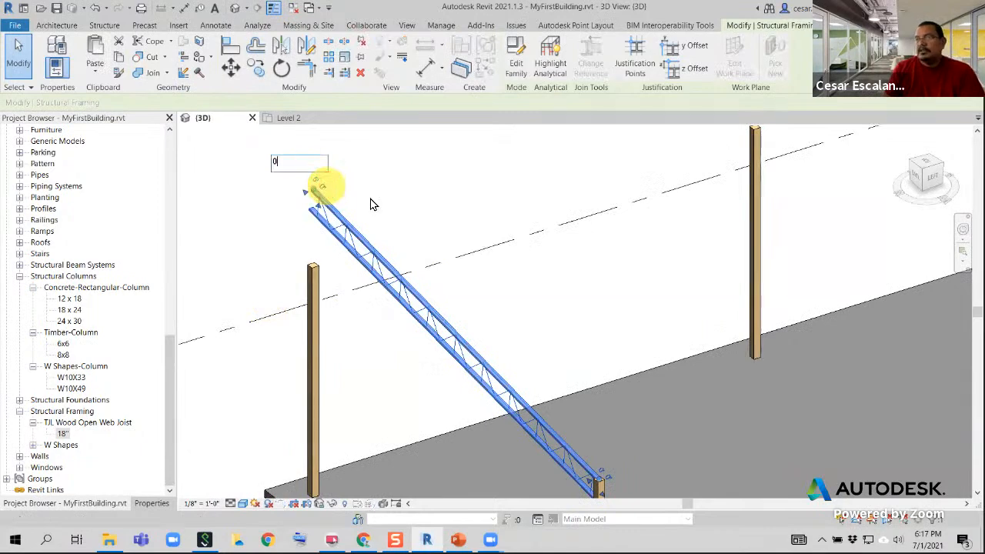
key(Return)
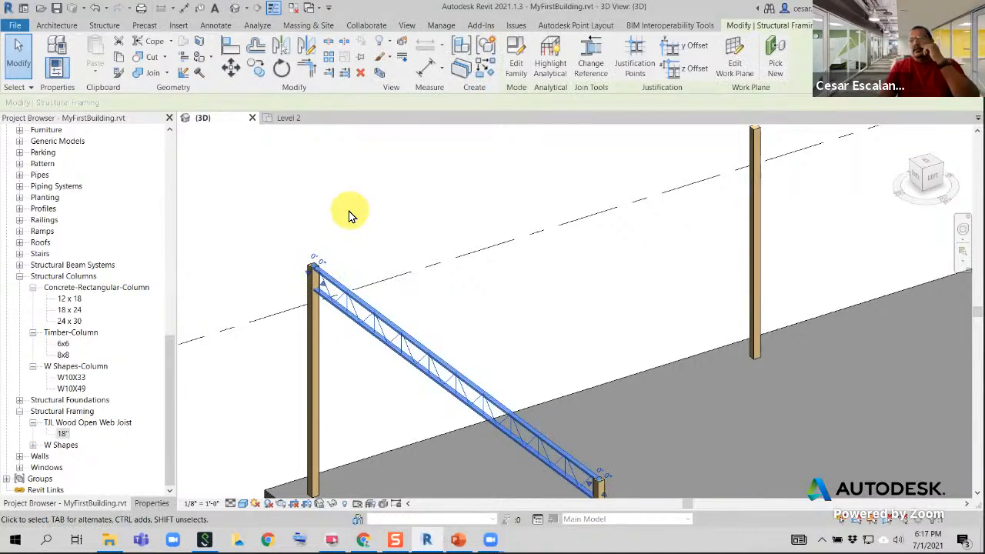
Delete the single open web joist spanning between the corner timber column and its neighbour
scroll(366, 201, down, 4)
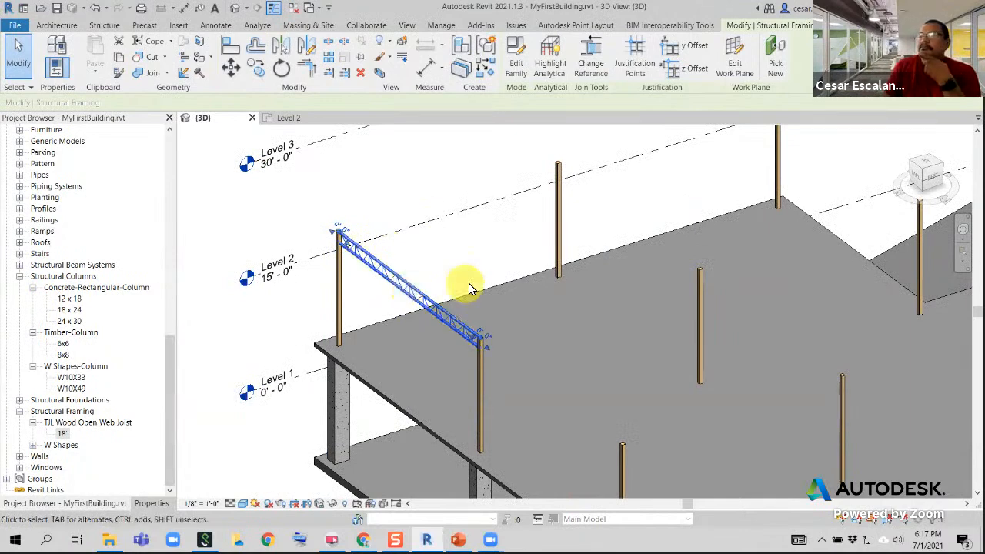
scroll(462, 285, down, 5)
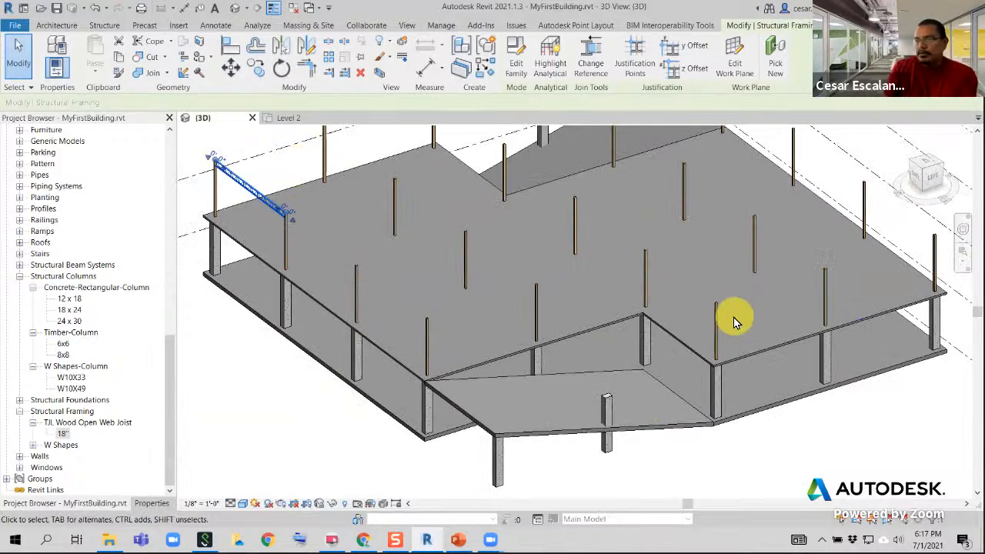
middle_drag(504, 191, 533, 244)
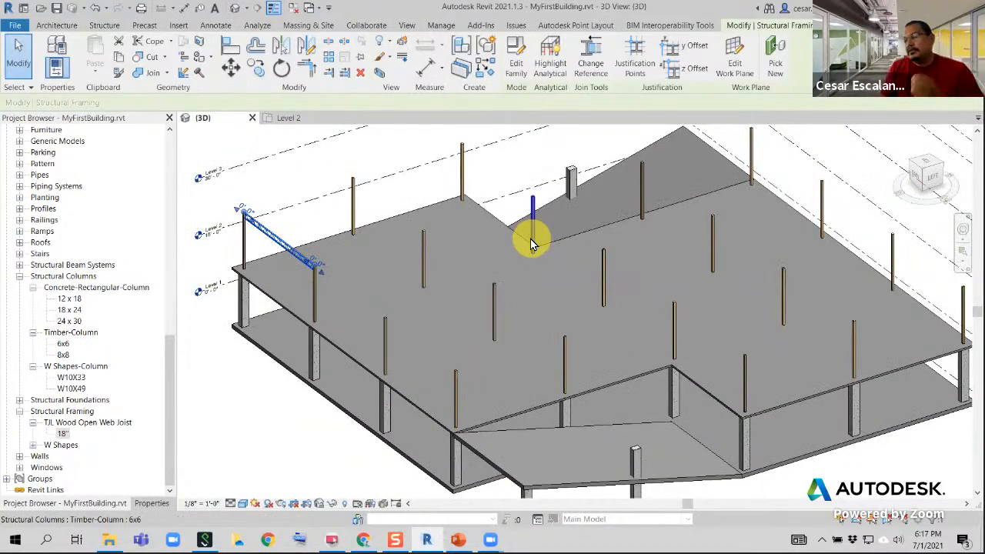
scroll(443, 233, down, 6)
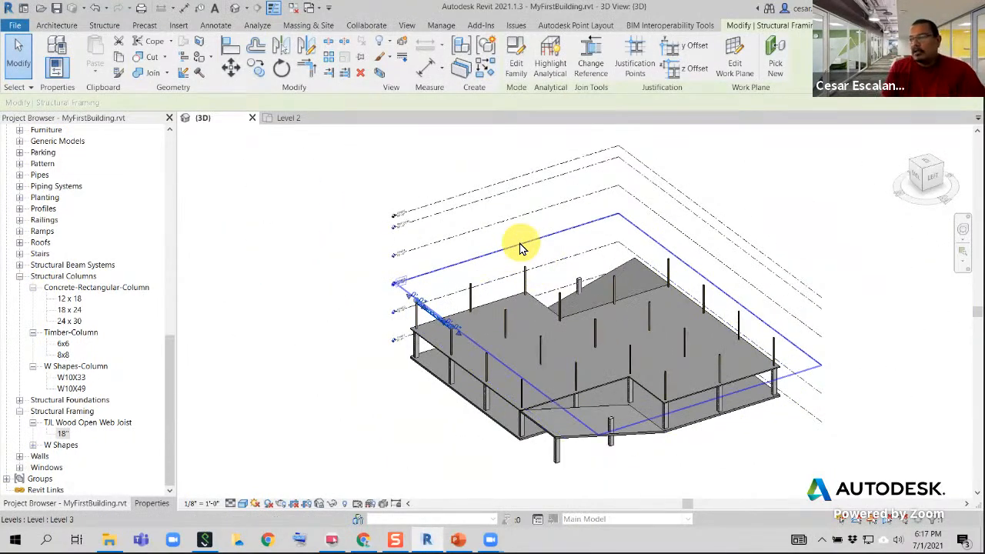
scroll(437, 338, up, 5)
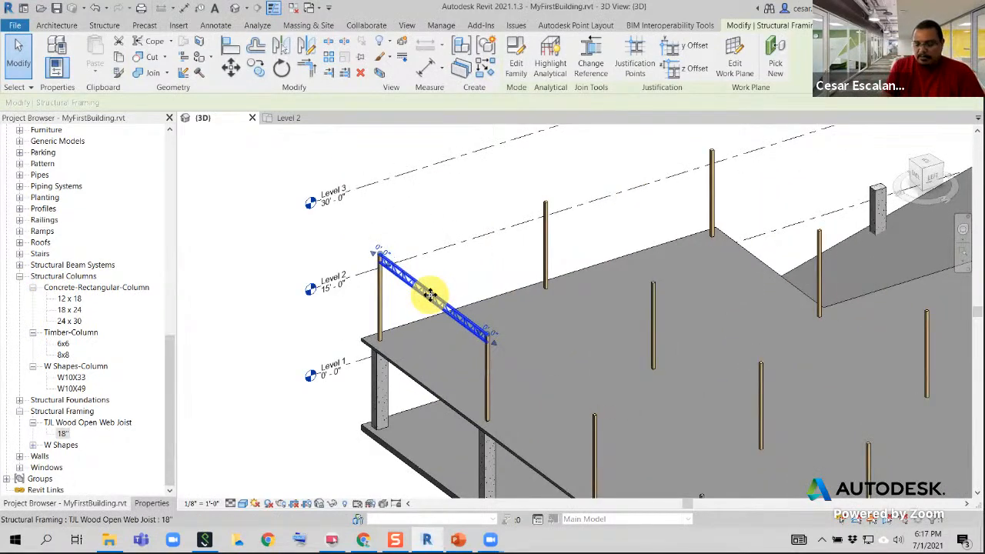
key(Delete)
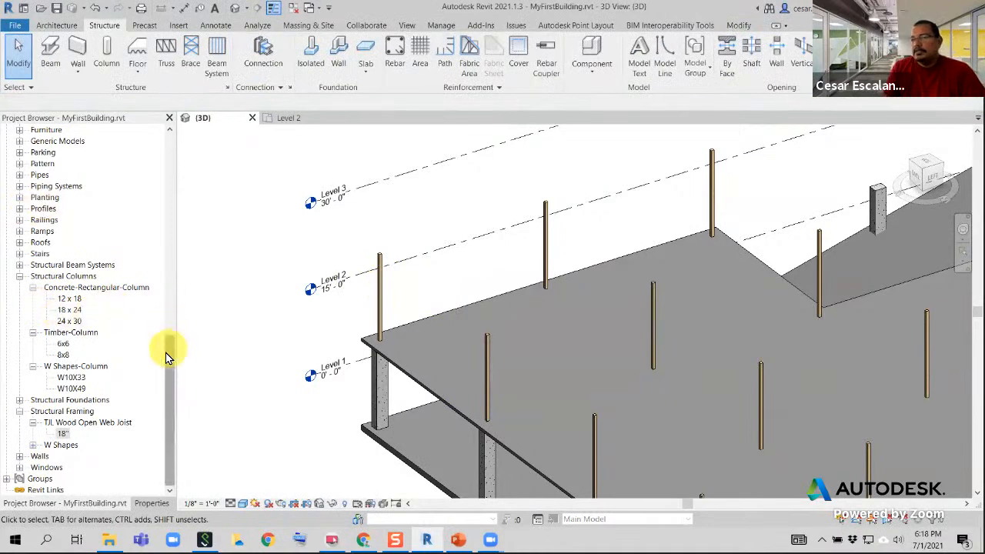
Open the Level 3 floor plan view from the project's floor plans
drag(168, 353, 154, 137)
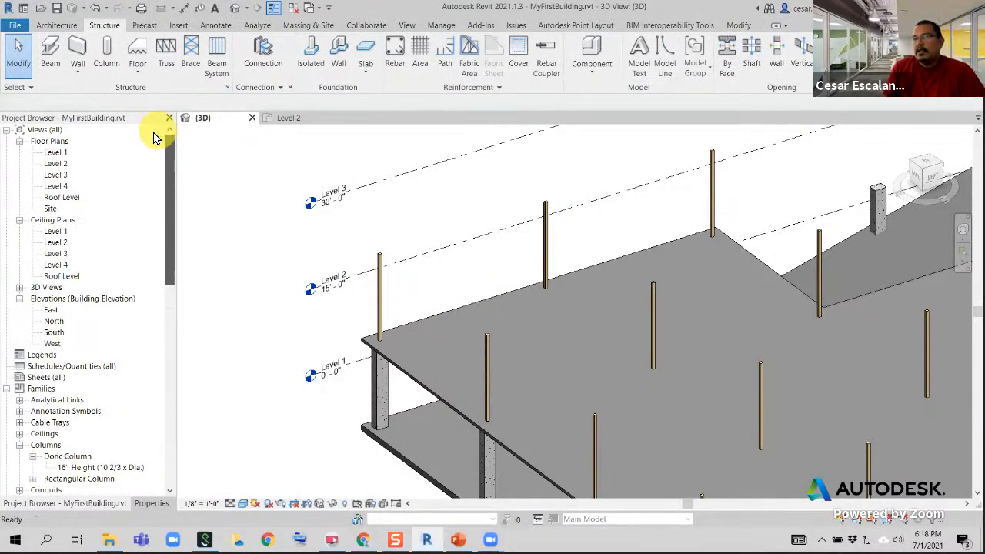
double_click(63, 176)
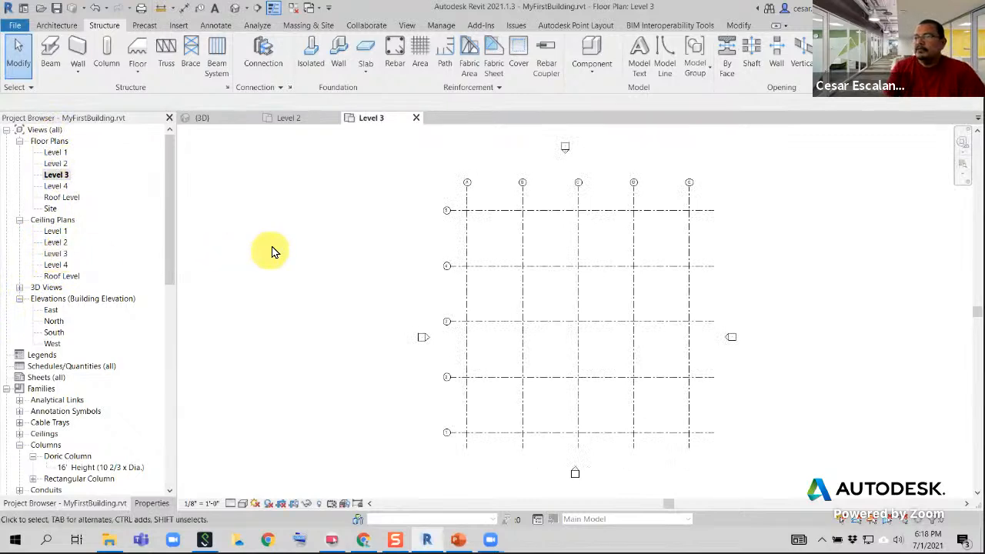
middle_drag(272, 251, 184, 250)
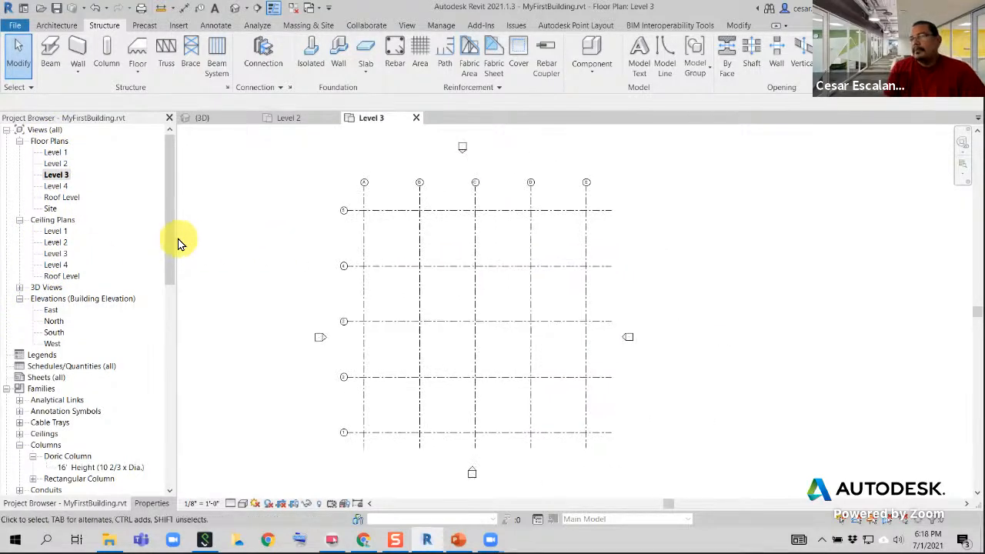
scroll(373, 224, up, 7)
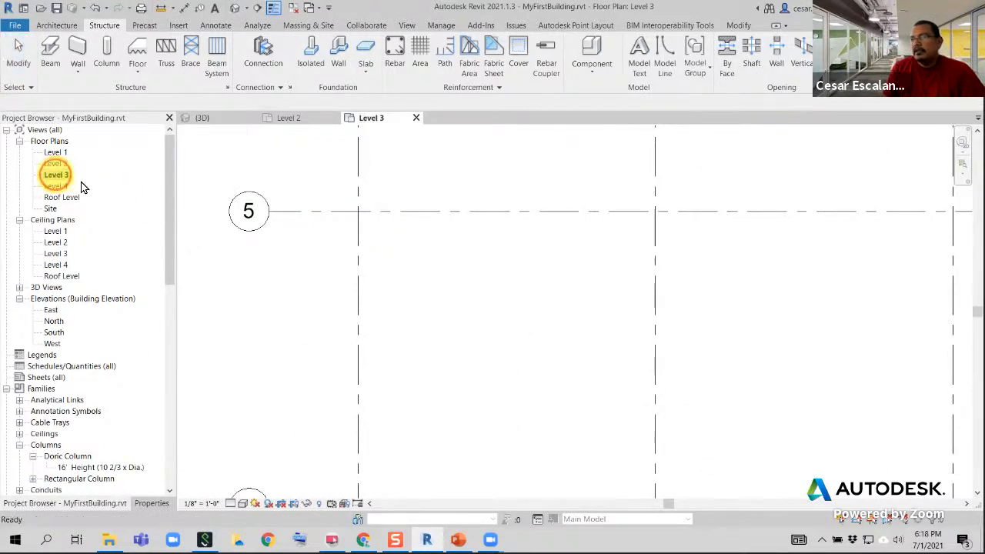
scroll(463, 285, down, 3)
scroll(462, 285, down, 3)
scroll(462, 285, down, 2)
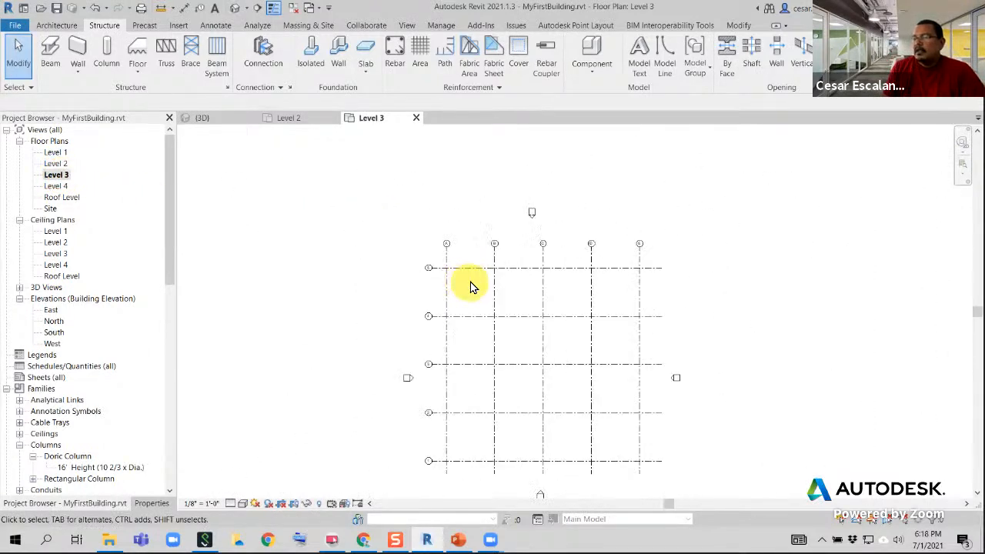
middle_drag(468, 285, 402, 268)
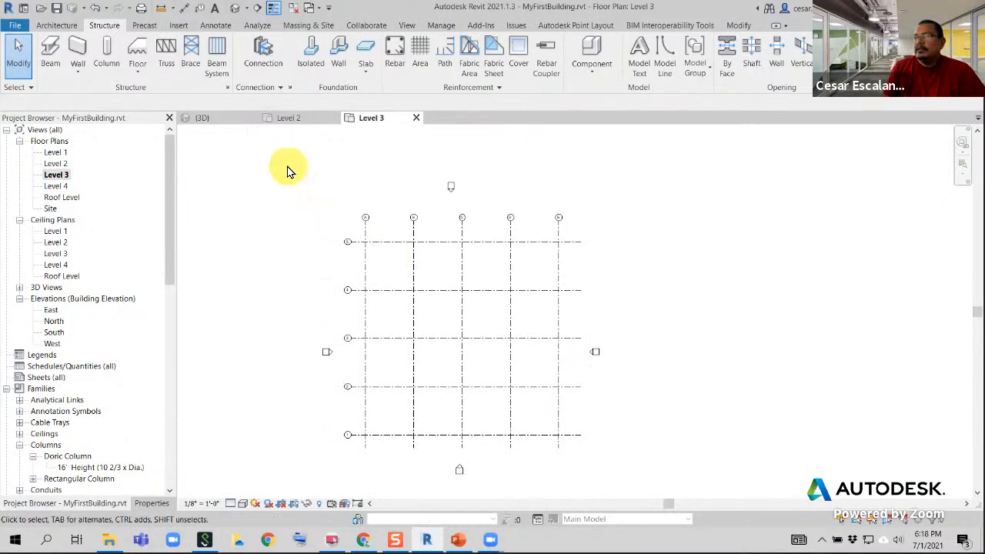
Start the Beam command on the Level 3 plan with the On Grids placement option
click(51, 68)
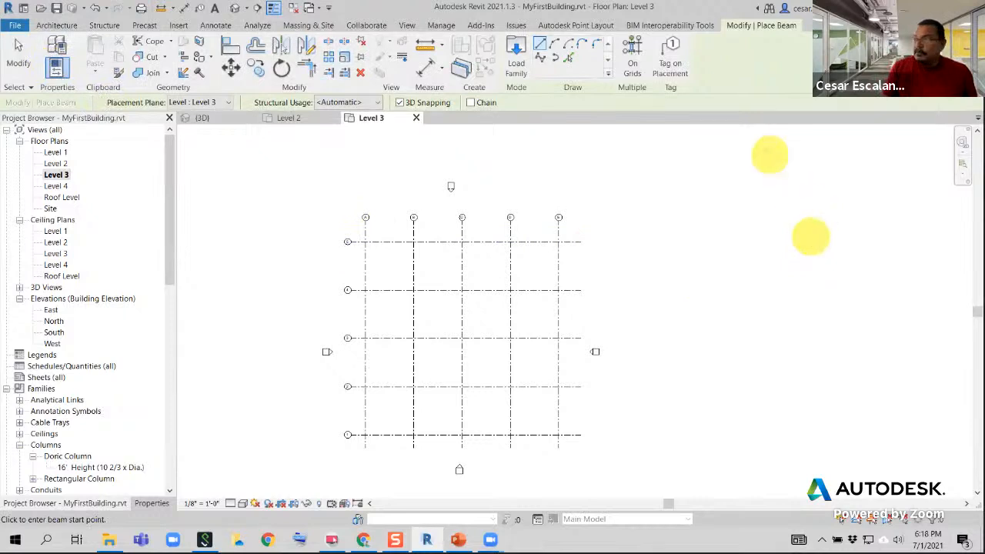
click(622, 42)
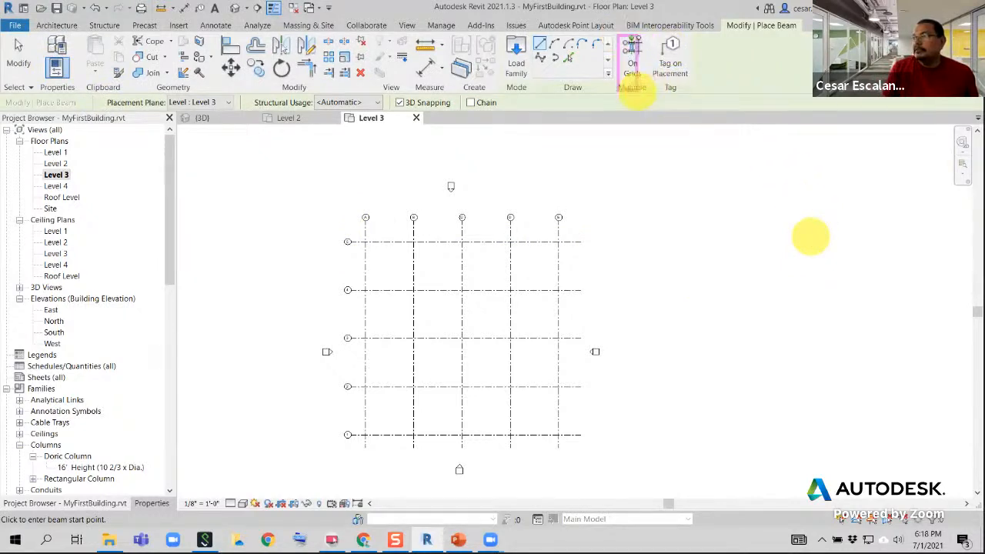
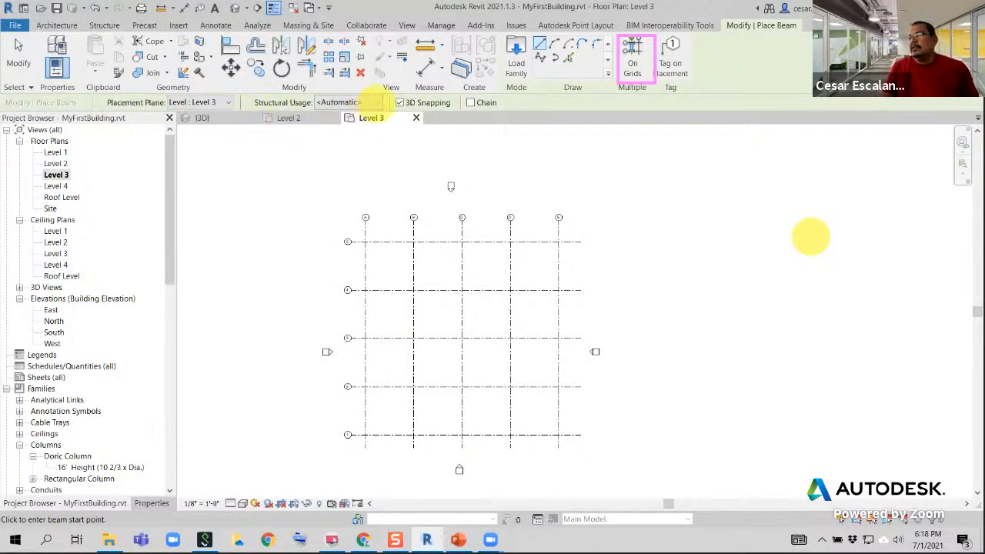
Place open web joists with Girder structural usage along all horizontal and vertical grid lines on the Level 3 plan
click(376, 102)
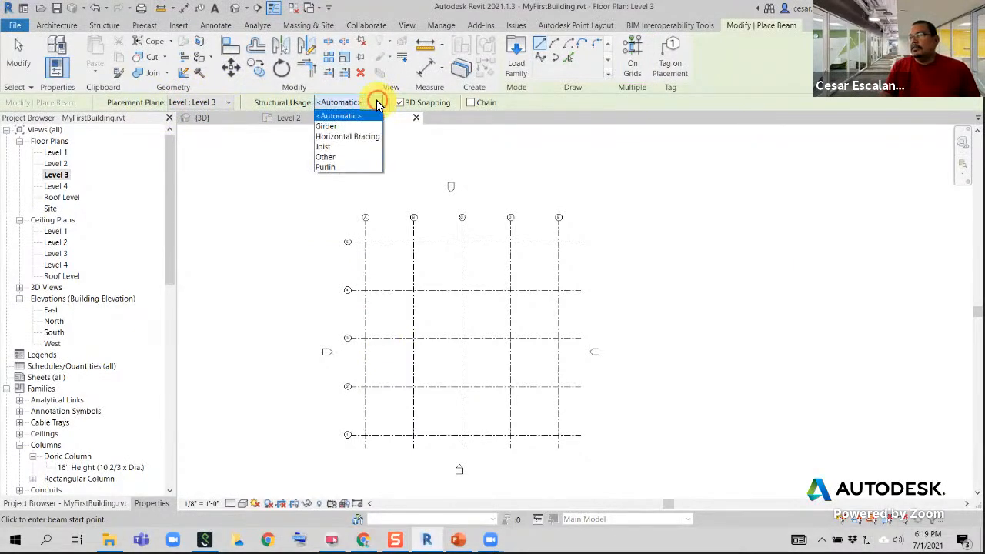
click(344, 128)
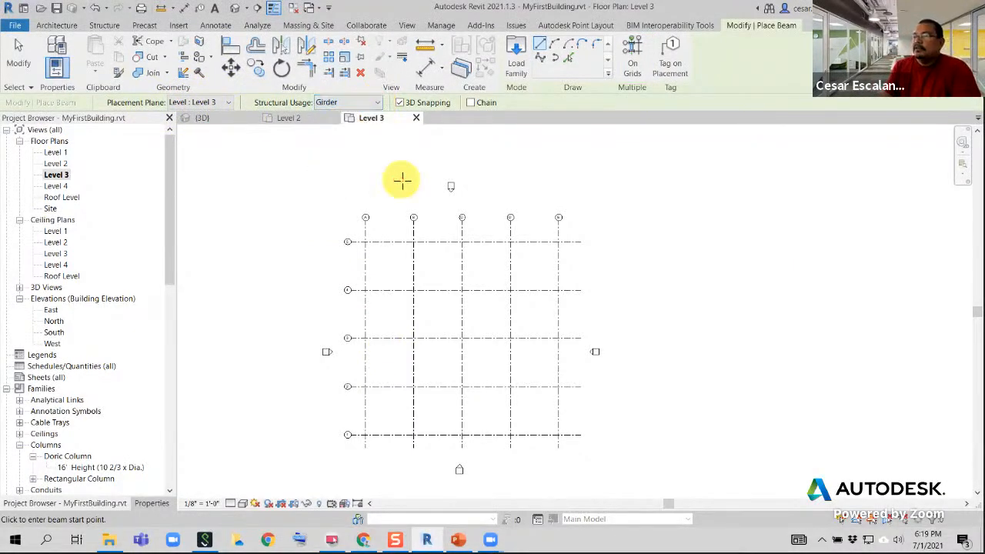
click(631, 60)
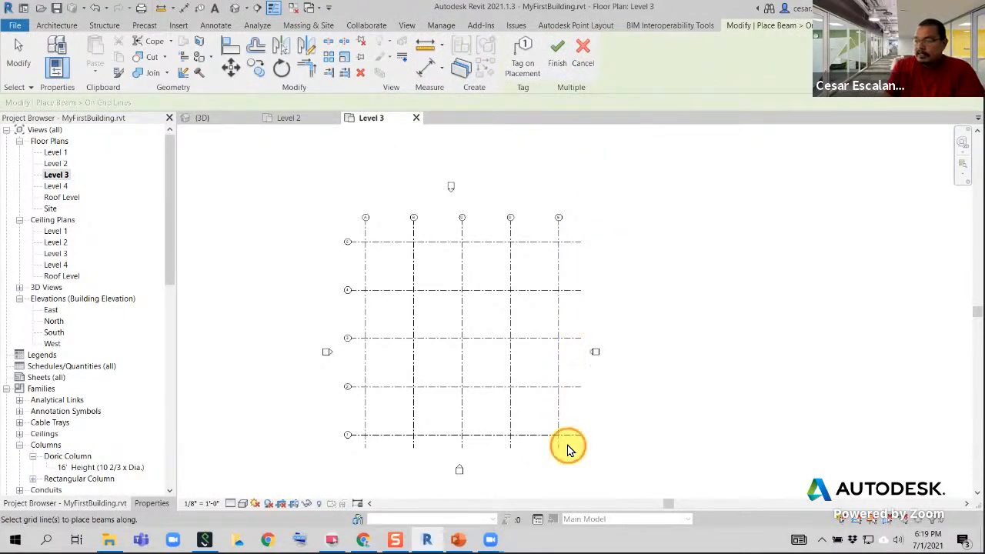
drag(566, 445, 354, 235)
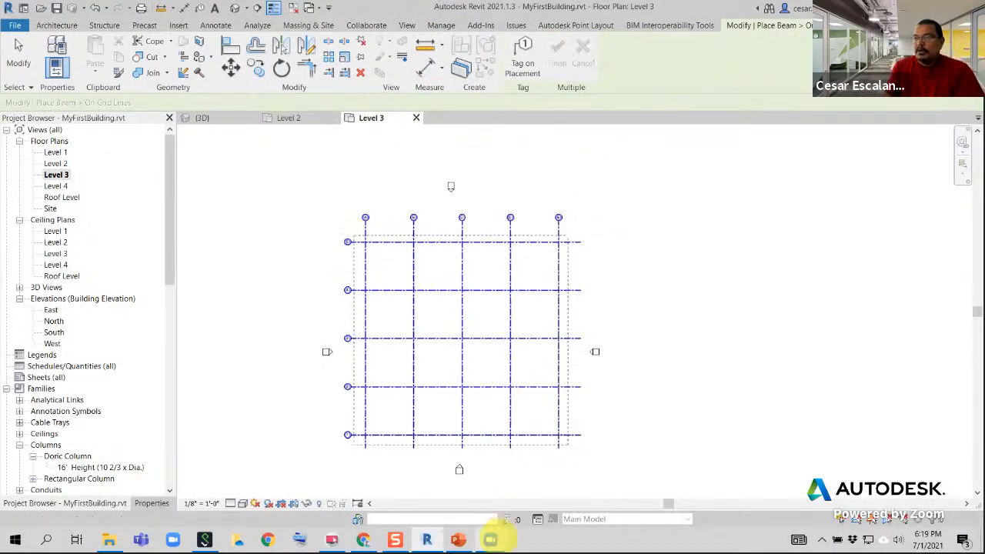
mouse_move(493, 538)
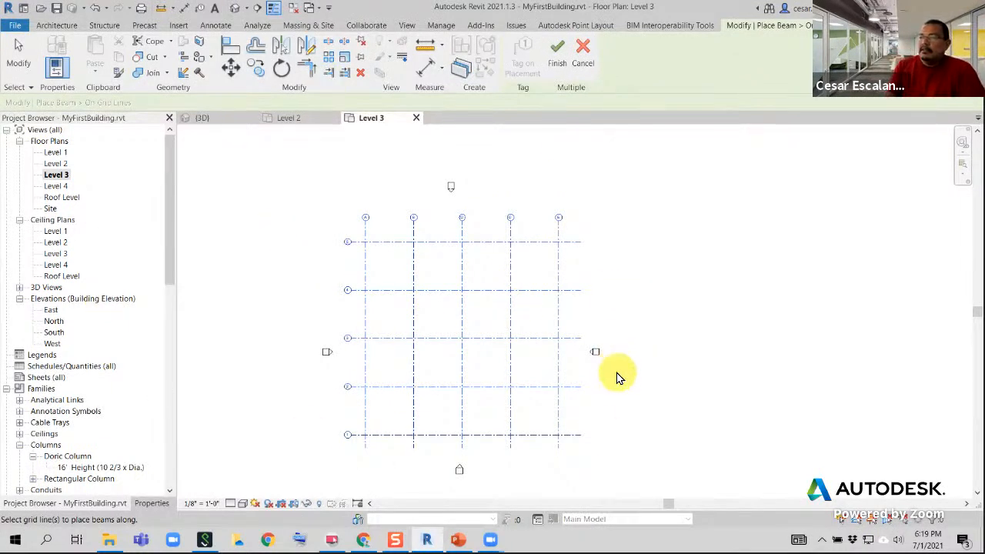
click(557, 61)
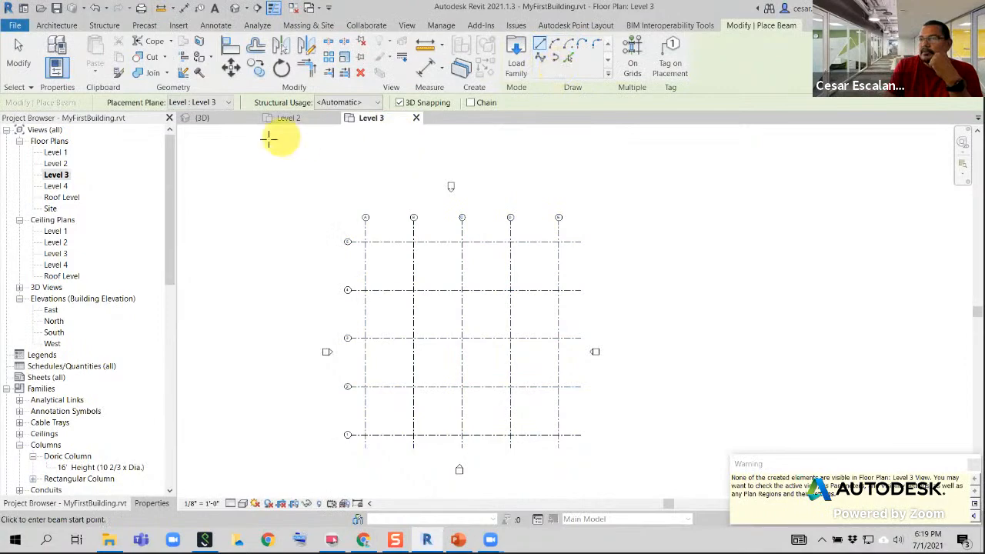
Check the joists on all grids in the 3D view and undo their placement
click(212, 119)
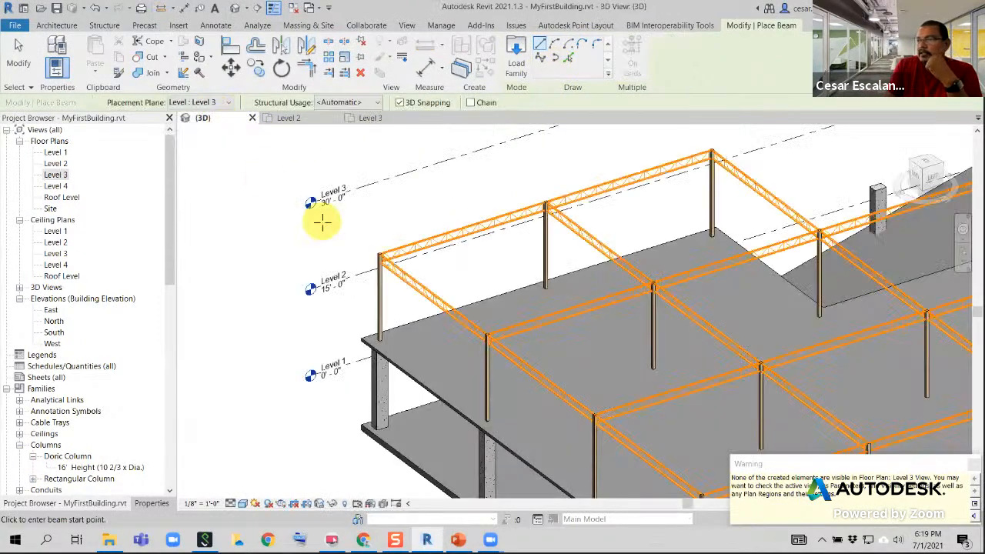
shift+middle_drag(307, 241, 243, 211)
scroll(242, 211, down, 3)
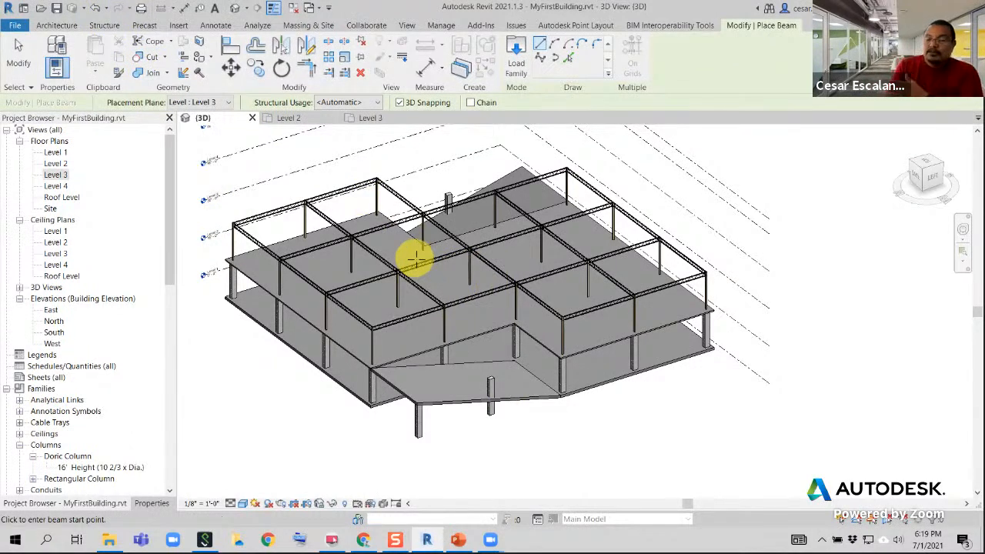
click(95, 9)
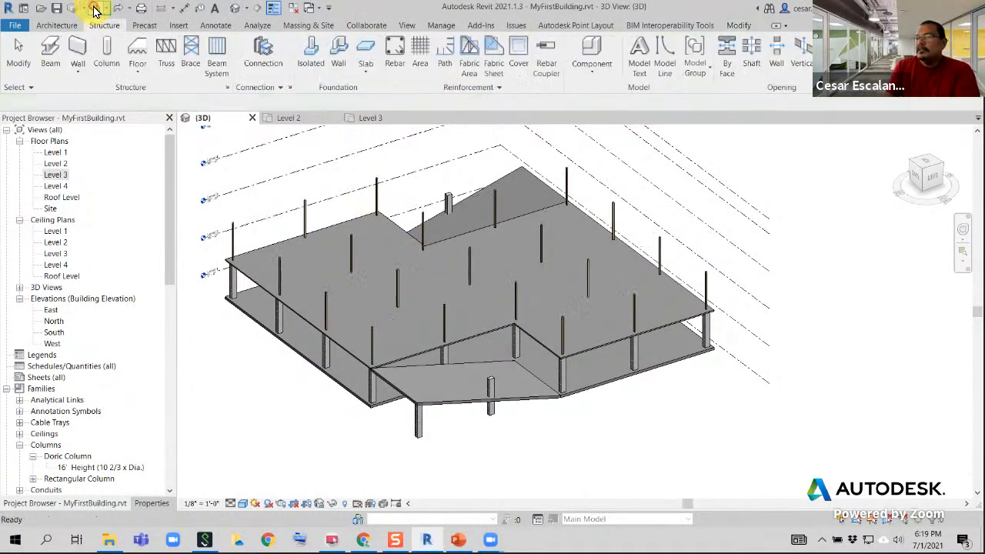
Place open web joists along only the five horizontal grid lines on the Level 3 plan, keeping automatic structural usage
click(372, 120)
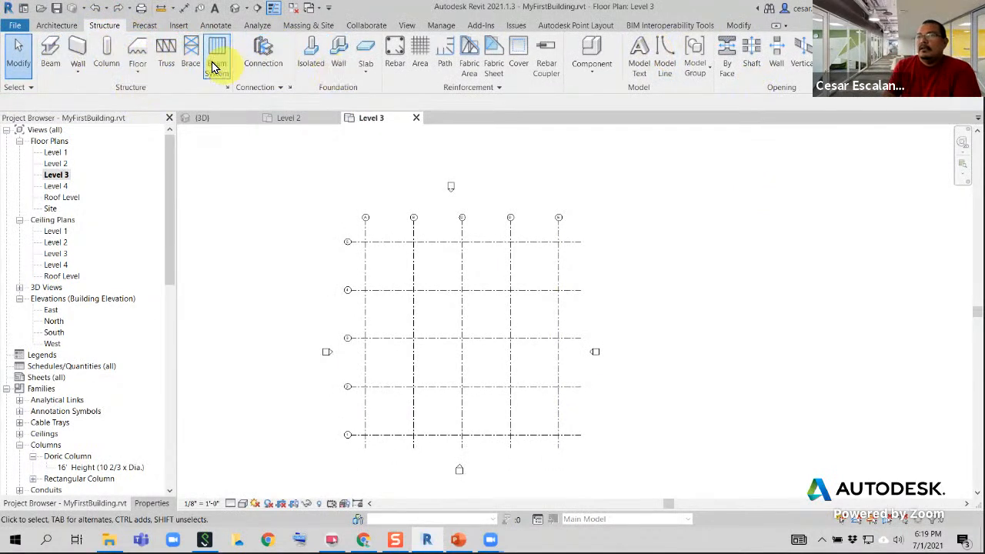
click(50, 50)
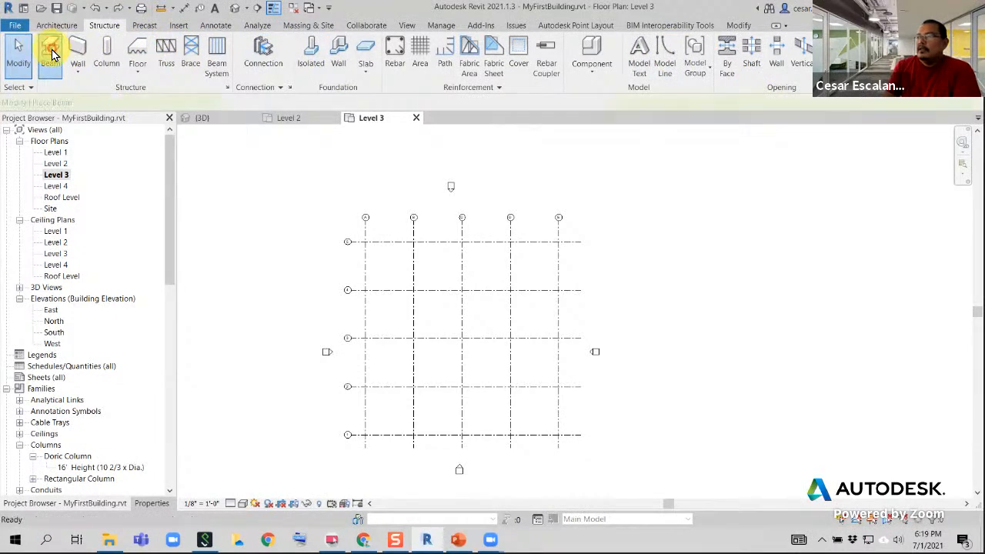
click(631, 58)
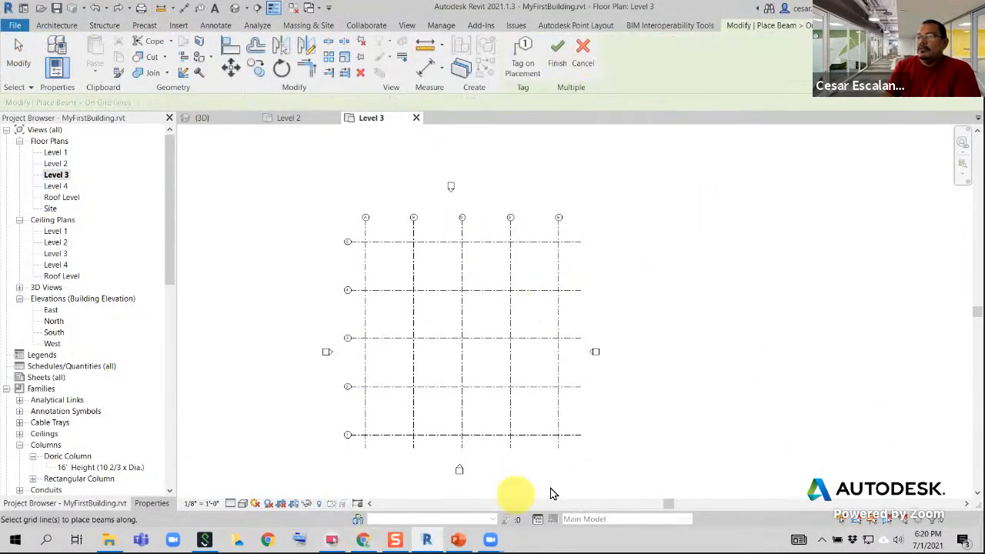
drag(532, 454, 528, 229)
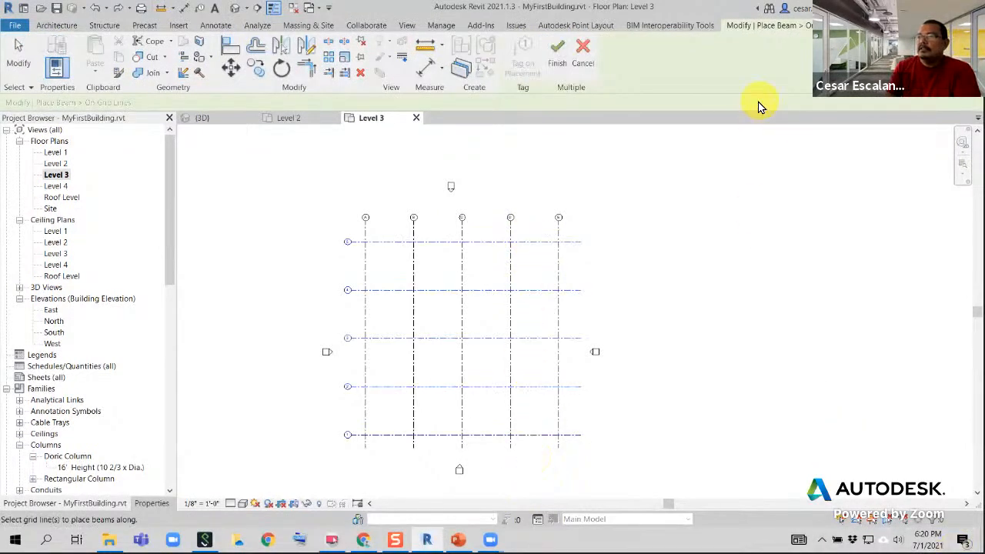
click(554, 54)
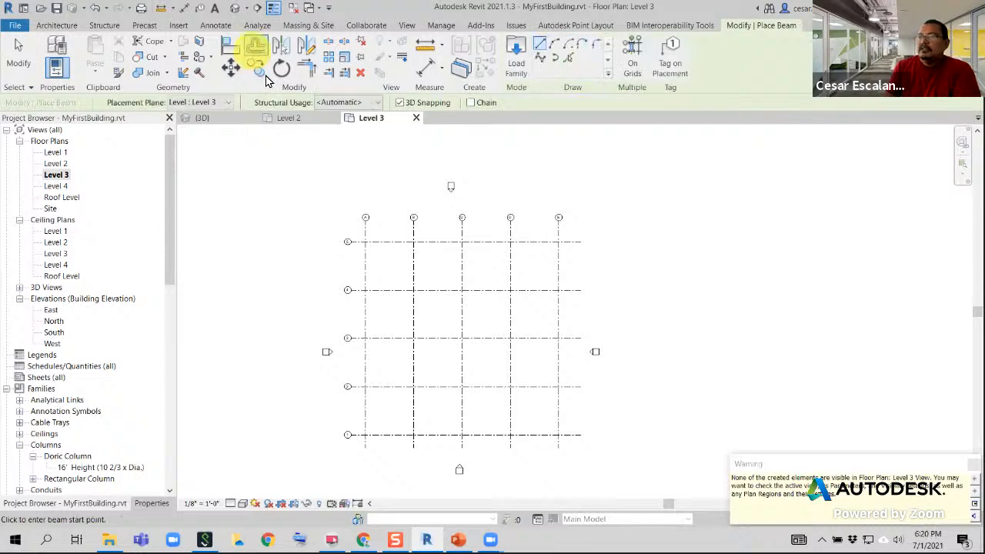
Inspect the one-directional joists from several angles in the 3D view and undo their placement
click(202, 118)
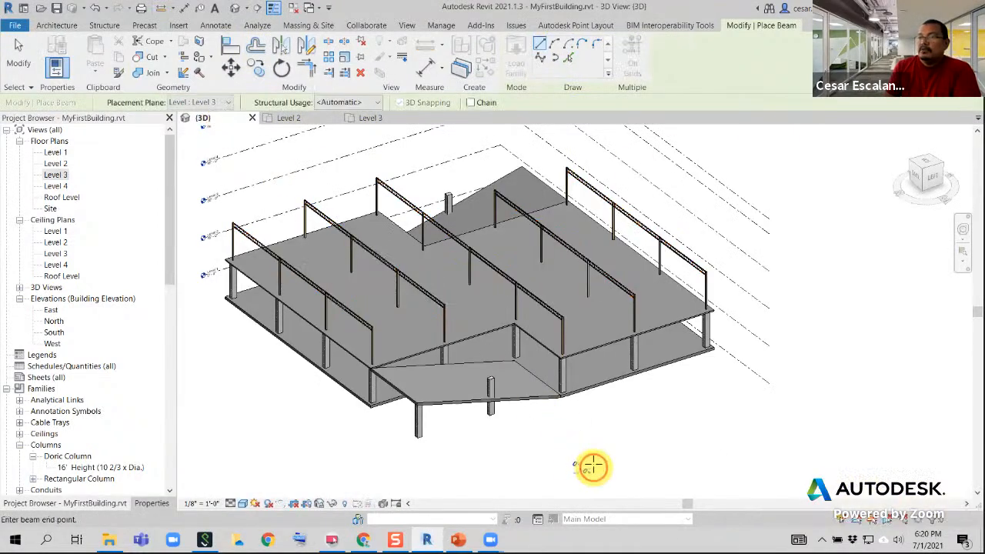
scroll(341, 303, up, 5)
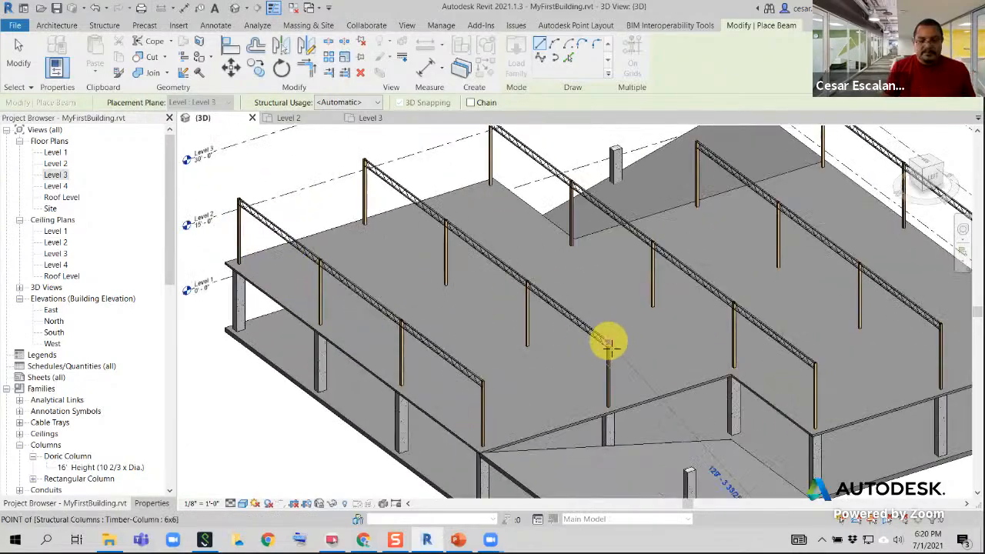
key(Escape)
key(Escape)
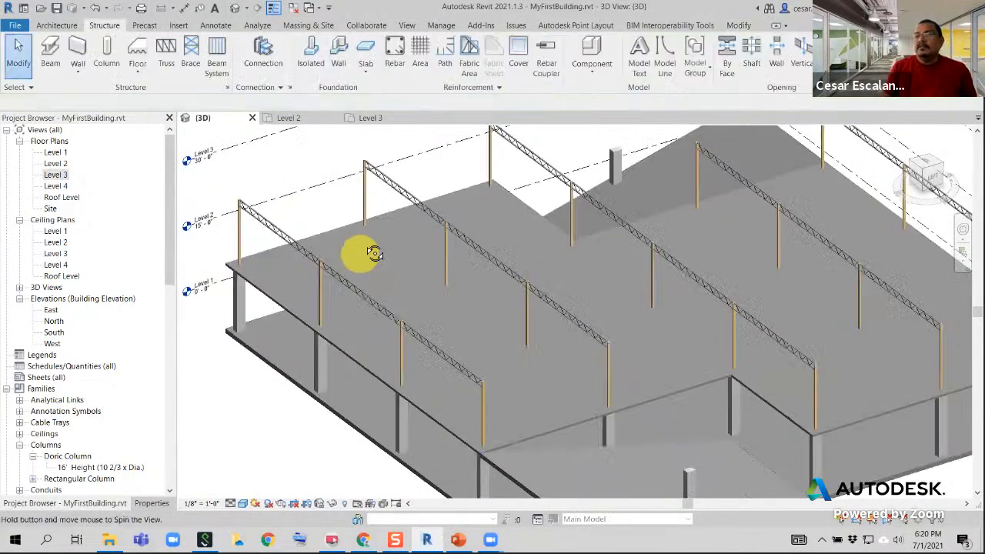
shift+middle_drag(373, 254, 545, 279)
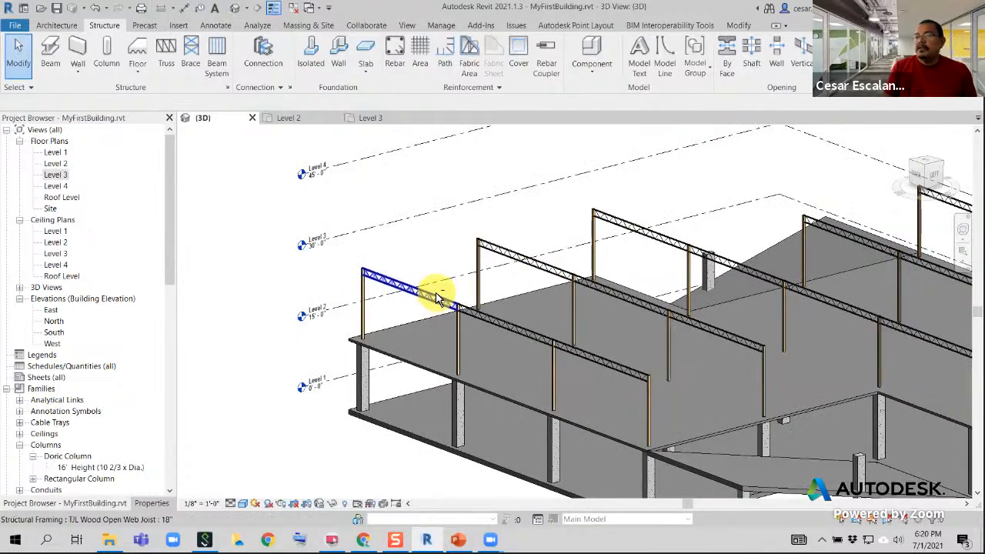
mouse_move(437, 297)
shift+middle_down()
mouse_move(457, 243)
mouse_move(499, 229)
mouse_move(600, 254)
mouse_move(603, 287)
mouse_move(442, 279)
shift+middle_up()
scroll(461, 323, down, 2)
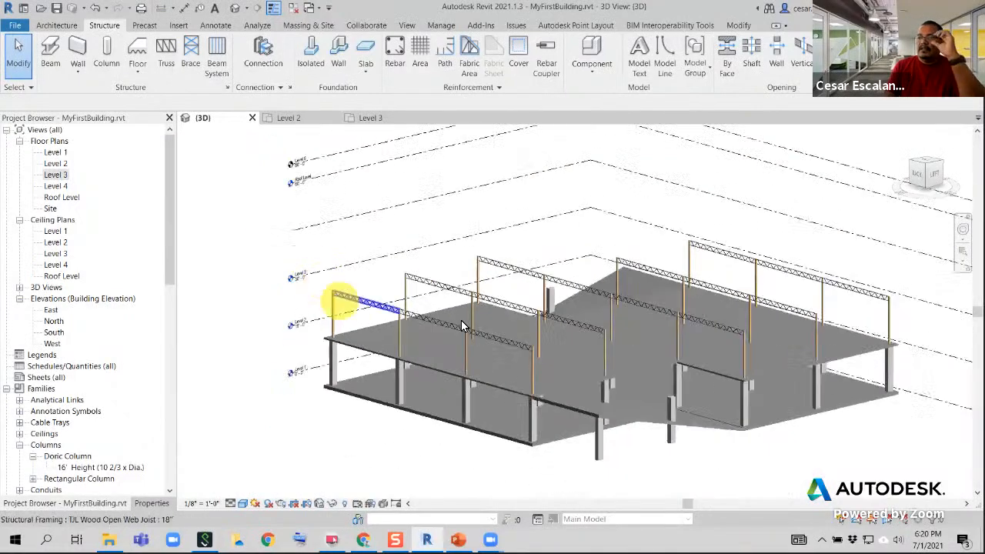
shift+middle_drag(461, 323, 712, 331)
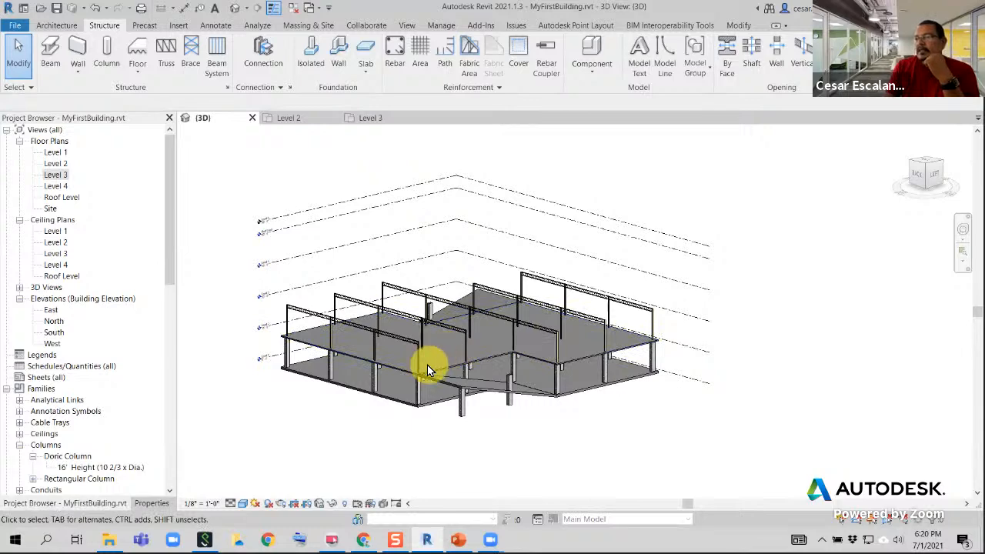
shift+middle_drag(446, 342, 468, 363)
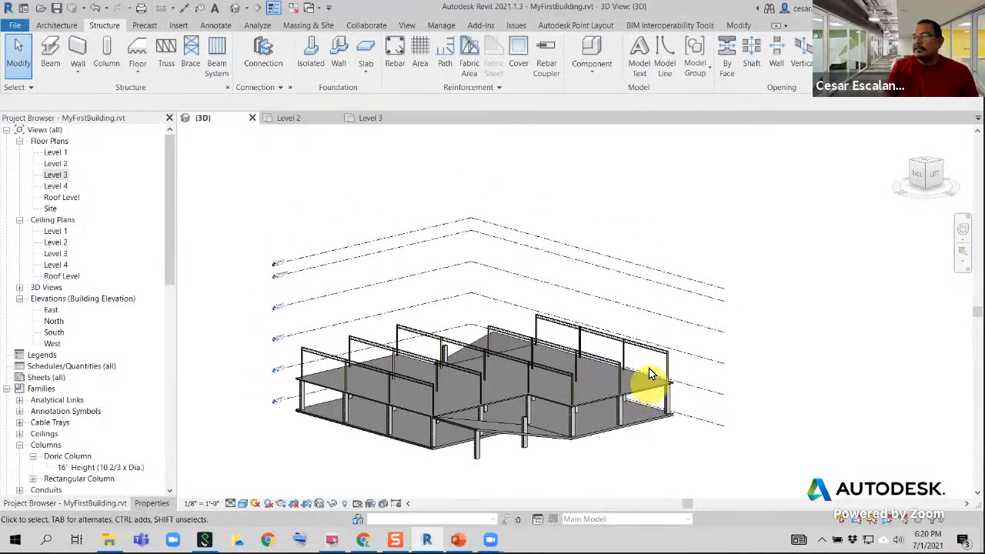
shift+middle_drag(565, 370, 541, 439)
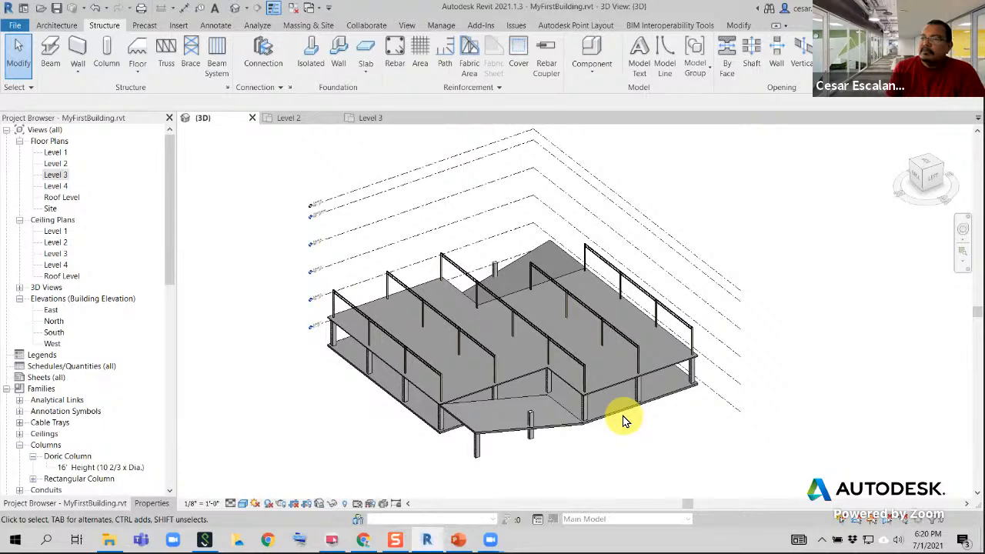
click(97, 8)
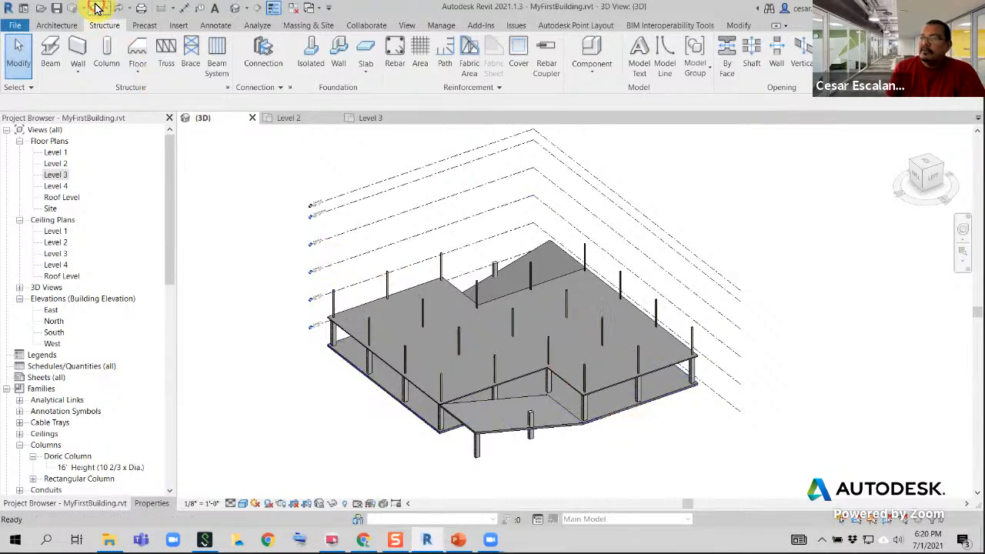
Place open web joists with Girder structural usage along the five horizontal grid lines on the Level 3 plan
click(372, 119)
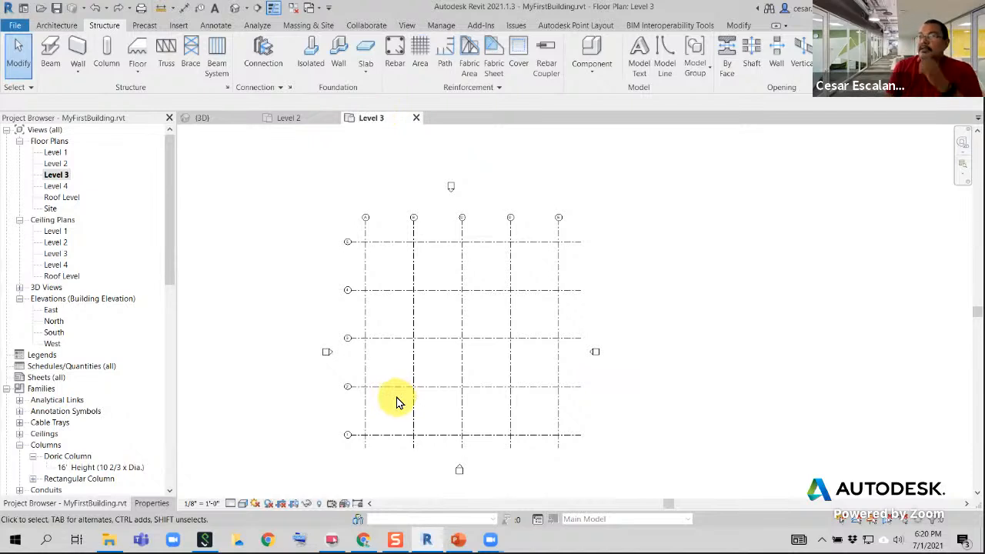
click(44, 63)
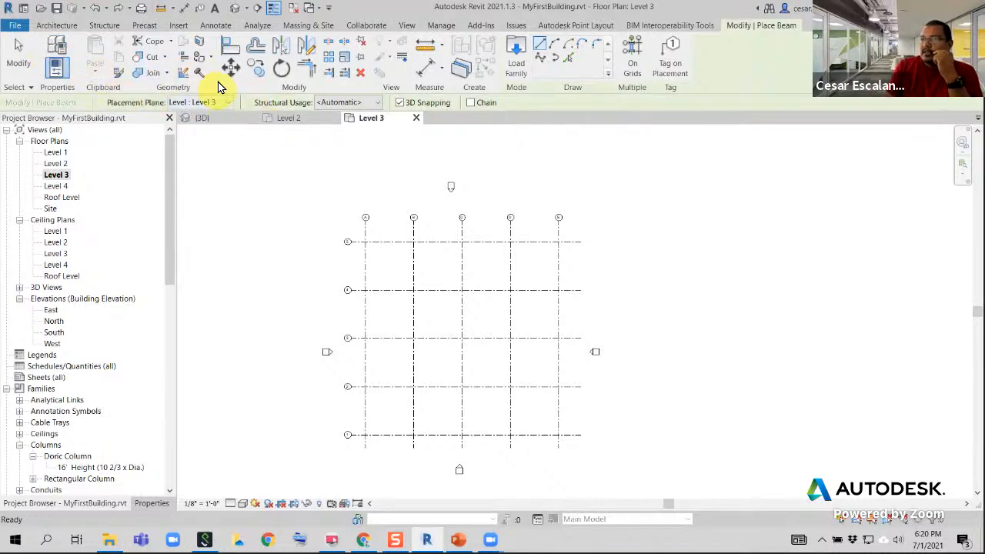
click(374, 104)
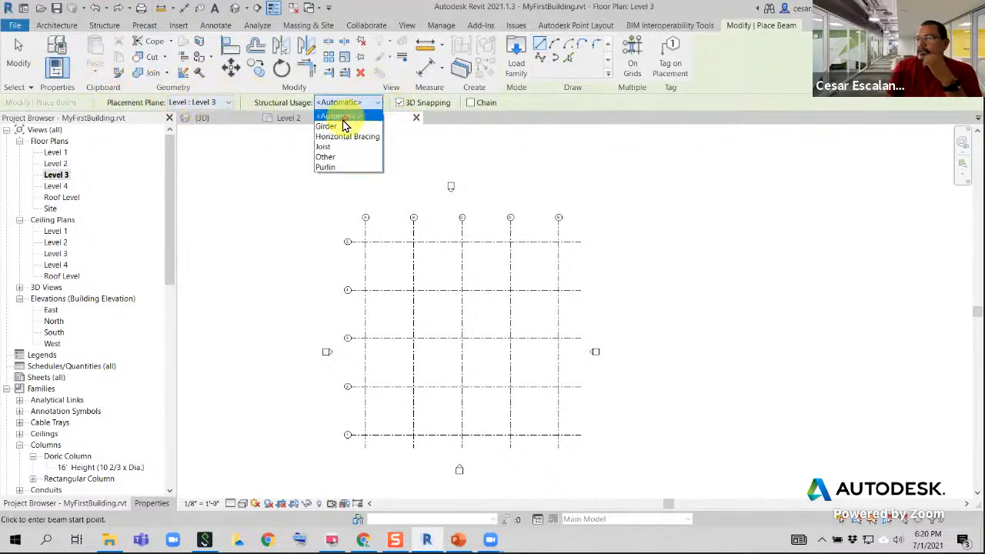
click(332, 126)
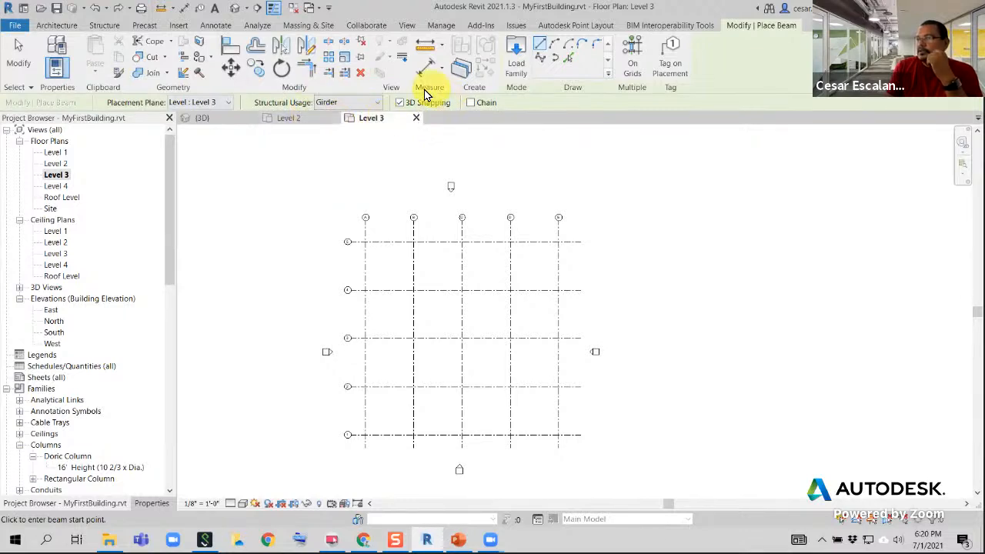
click(630, 63)
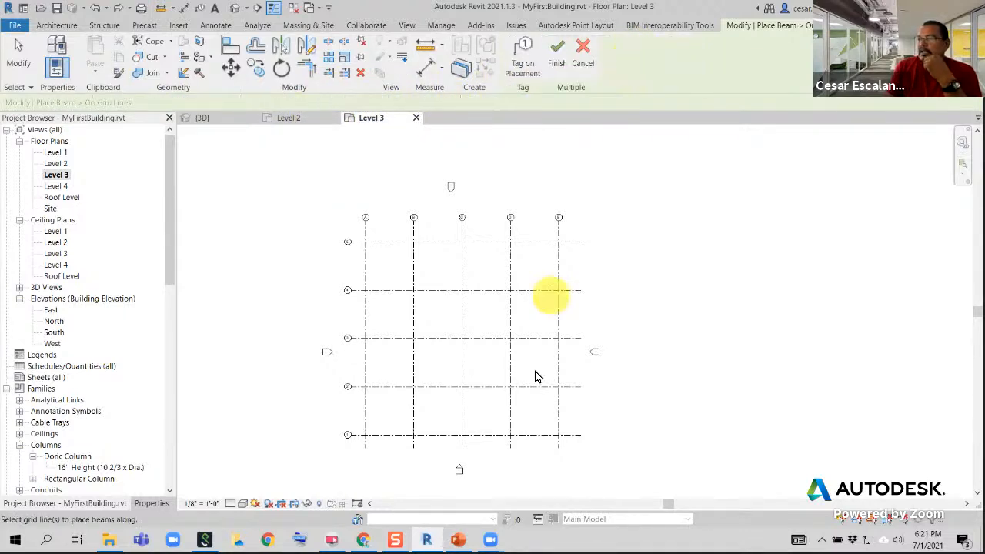
drag(536, 446, 519, 229)
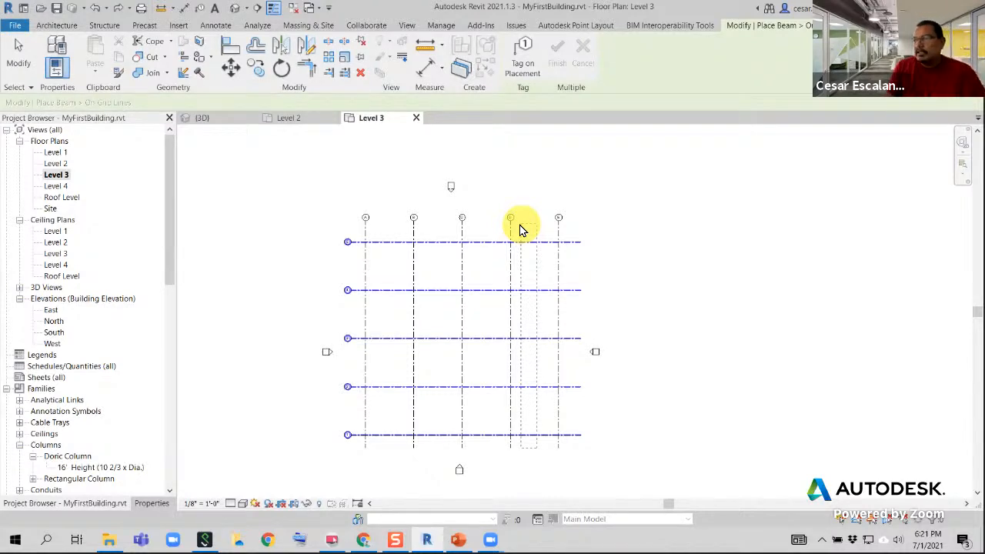
drag(520, 229, 535, 283)
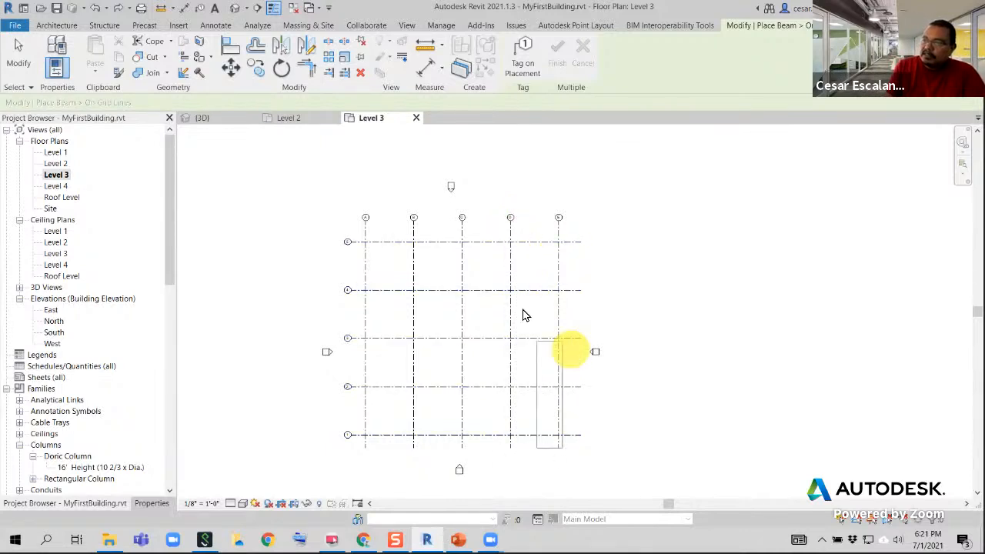
drag(522, 227, 521, 225)
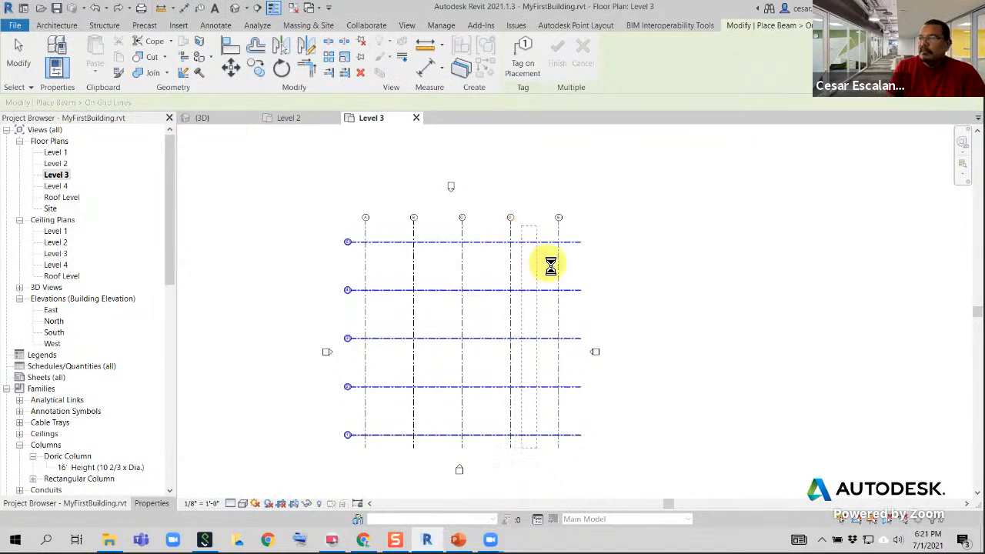
click(562, 56)
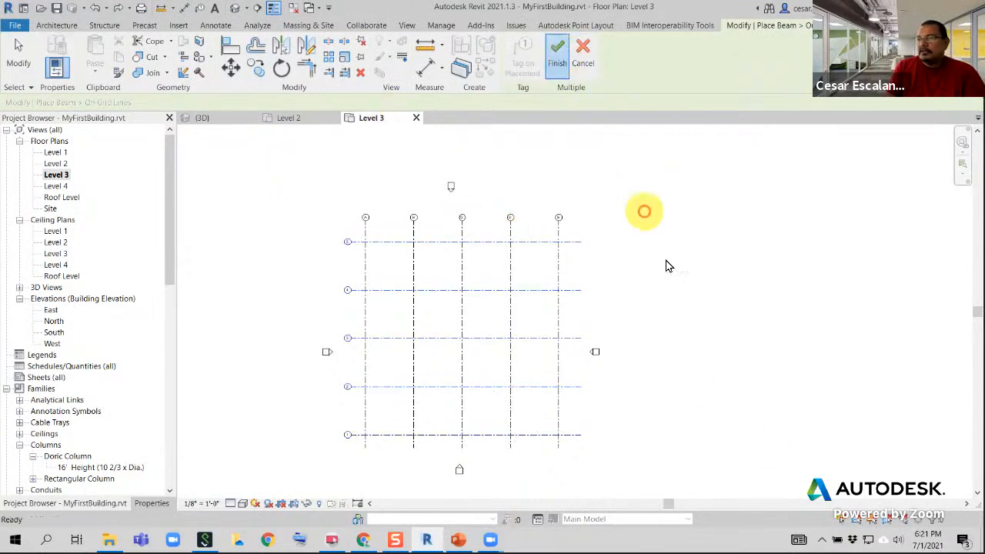
Dismiss the visibility warning, end the Beam command and examine the new girder rows in the 3D view
click(204, 118)
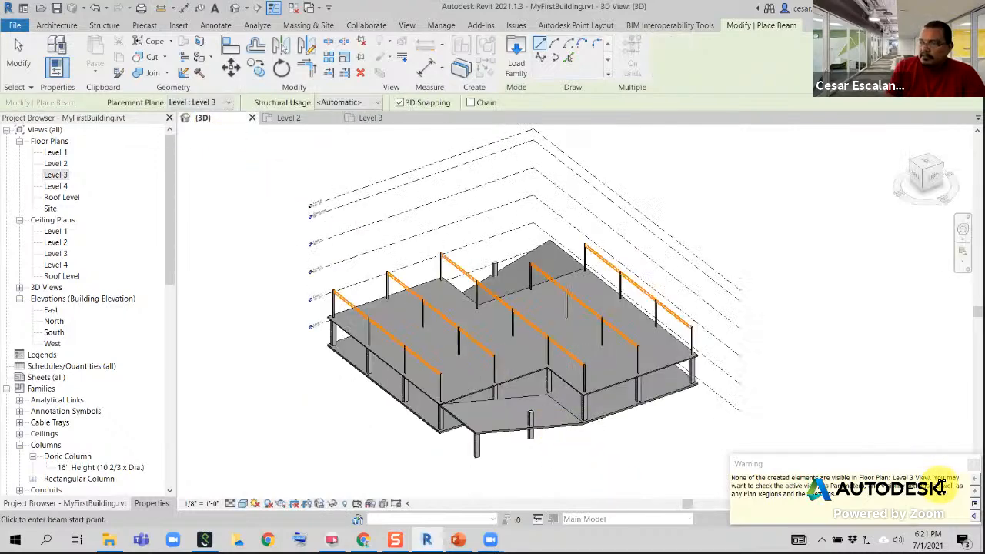
click(973, 463)
scroll(680, 398, down, 3)
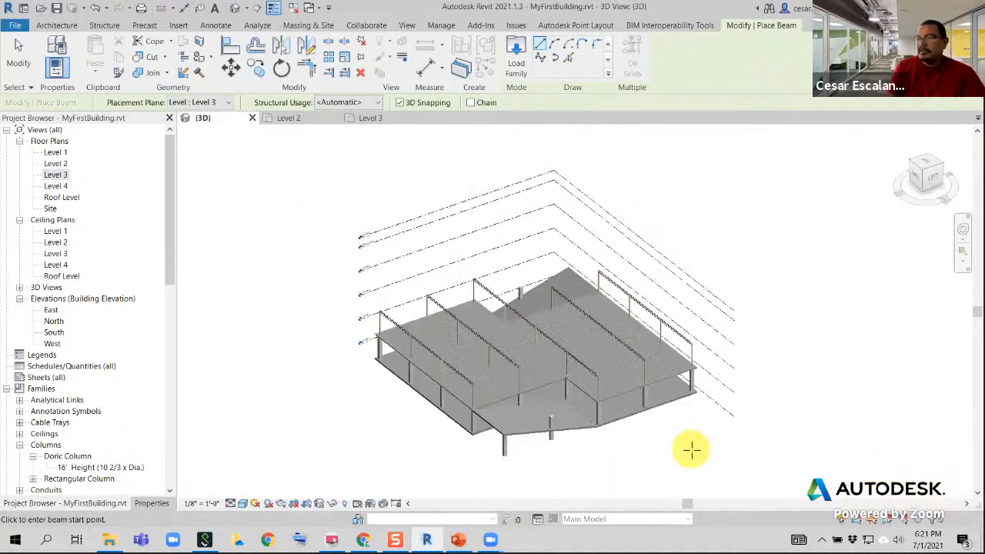
key(Escape)
key(Escape)
shift+middle_drag(435, 454, 603, 444)
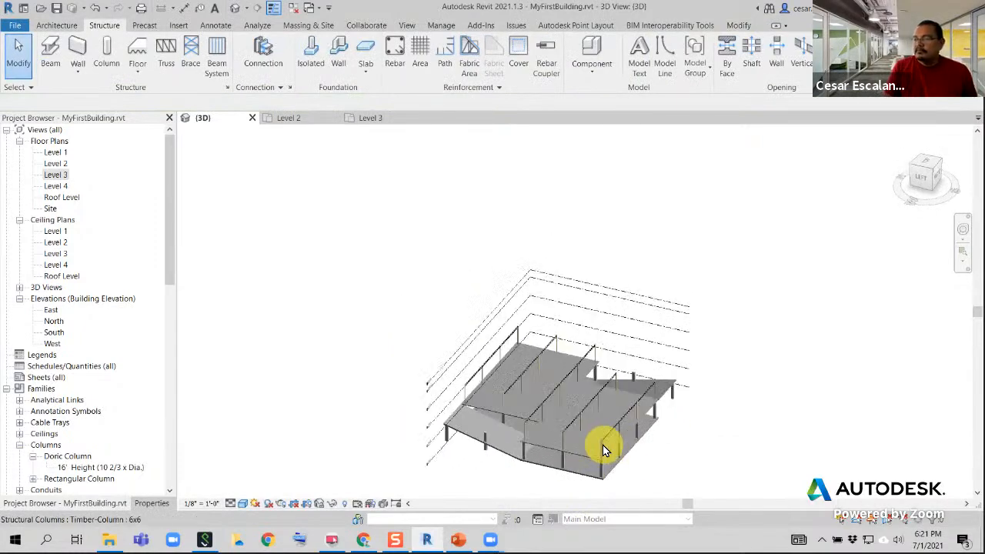
Start loading the Dimension Lumber family from the Wood folder and look through its list of types
scroll(608, 380, up, 3)
scroll(438, 273, up, 5)
middle_drag(413, 277, 577, 299)
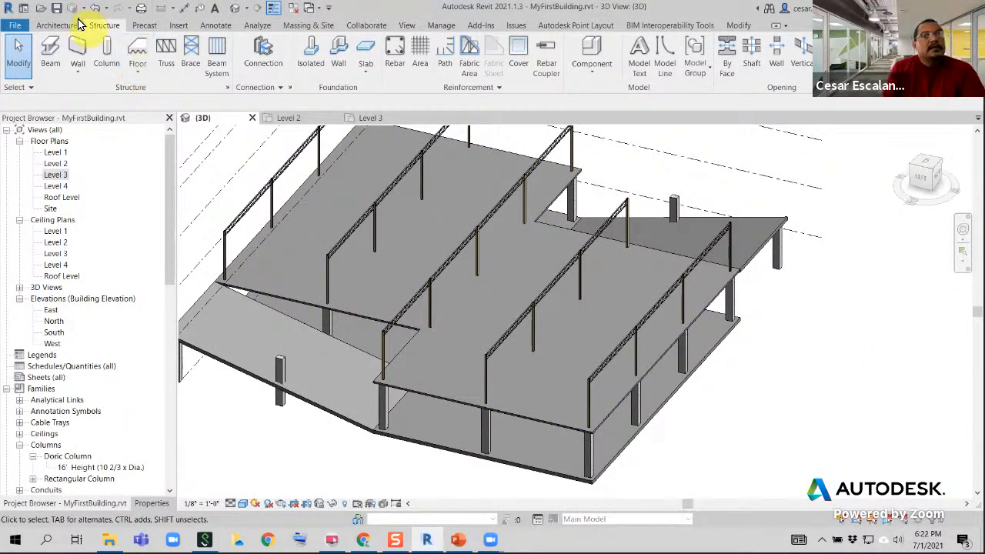
click(179, 27)
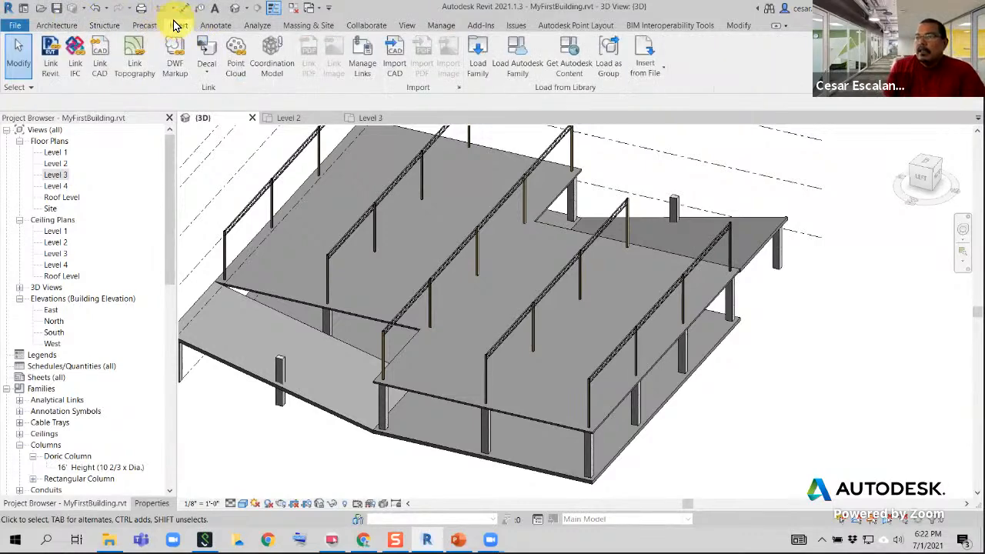
click(480, 68)
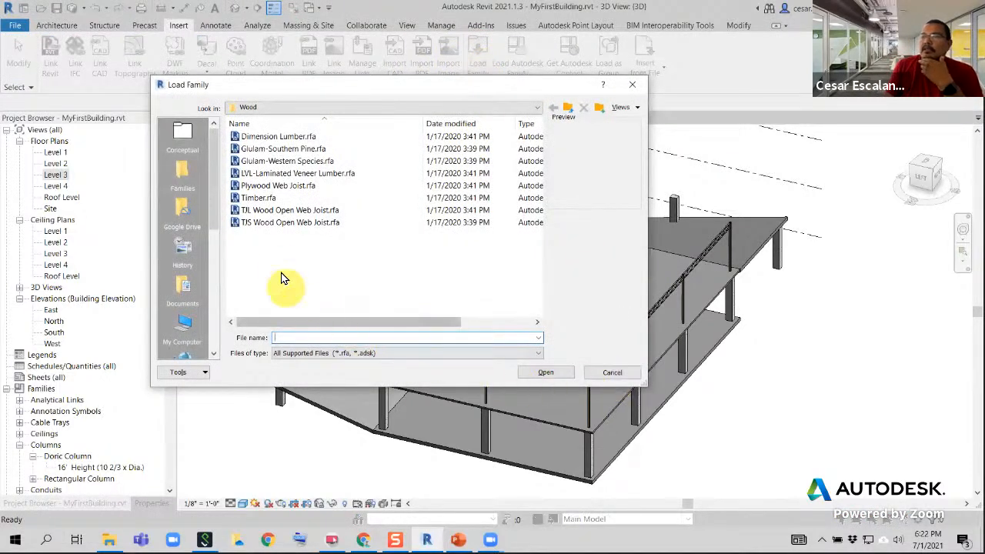
click(303, 137)
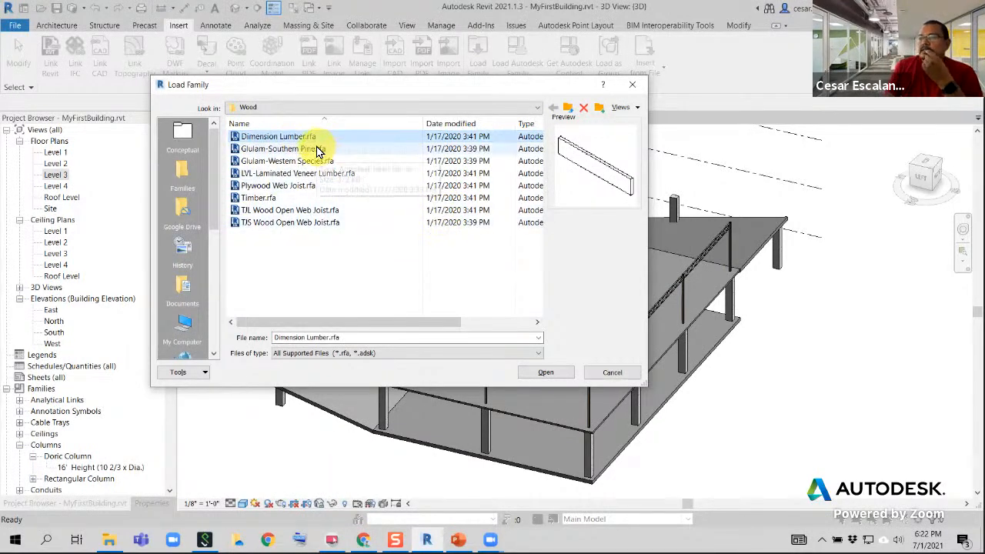
click(547, 372)
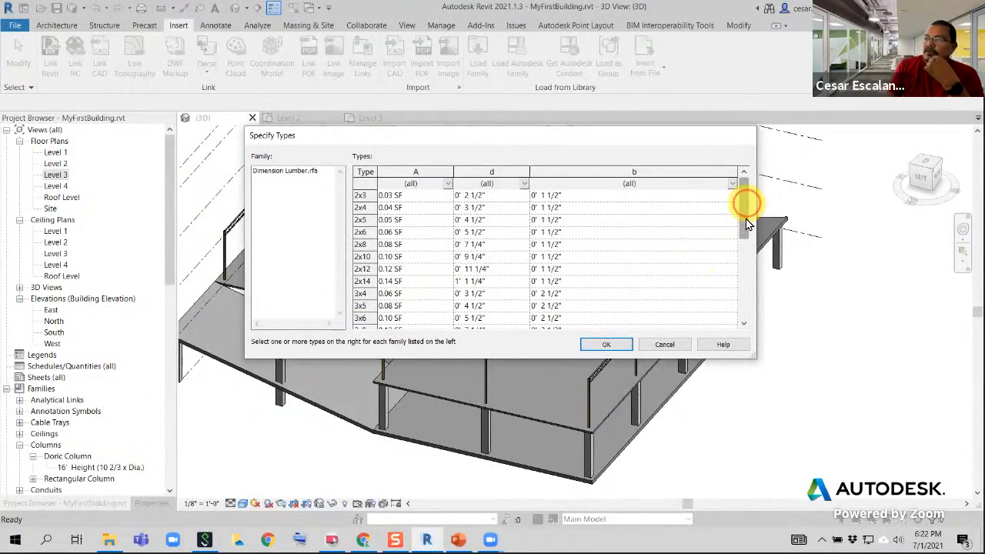
mouse_move(746, 209)
mouse_down()
mouse_move(754, 318)
mouse_move(754, 178)
mouse_move(767, 308)
mouse_move(754, 197)
mouse_up()
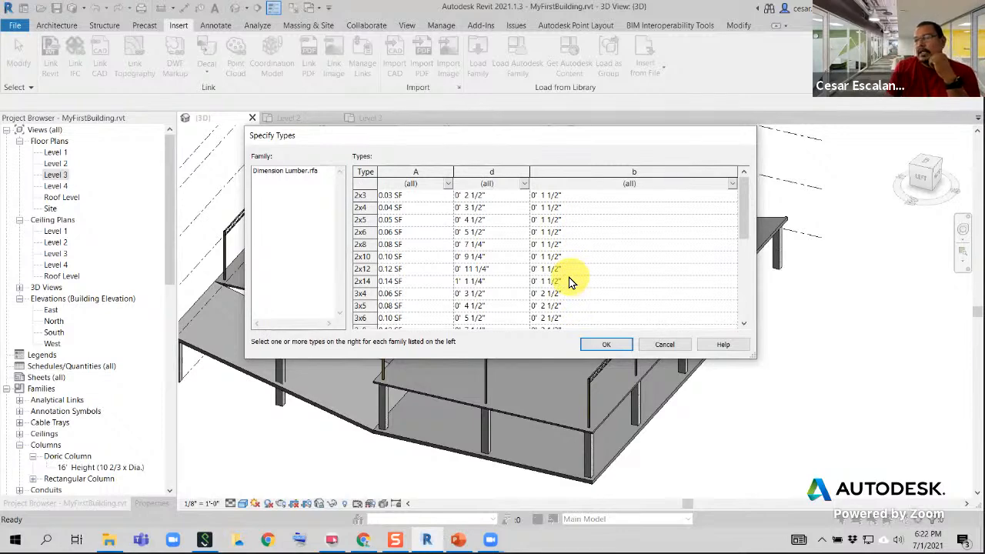
Load the 2x4, 2x6 and 3x8 types of the Dimension Lumber family into the project
click(363, 232)
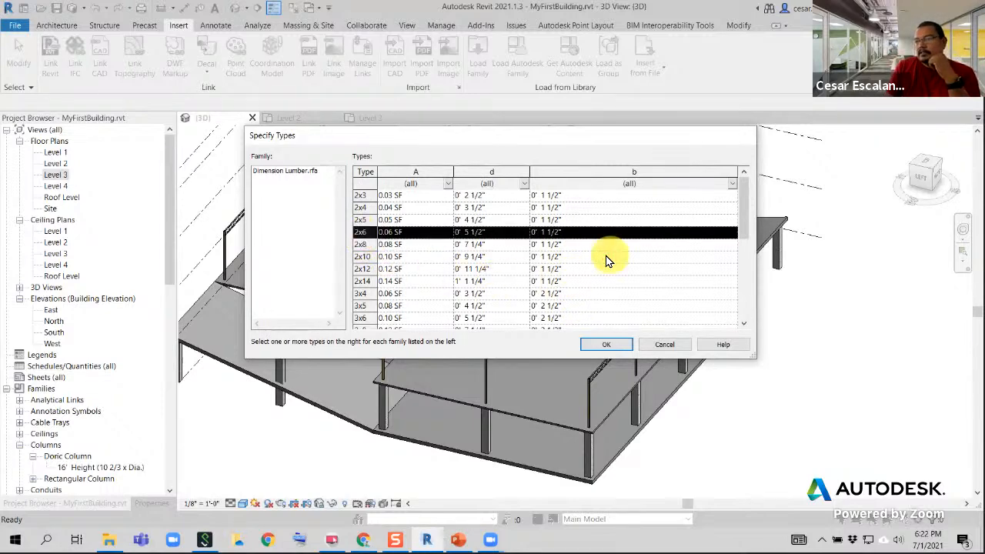
scroll(606, 260, down, 1)
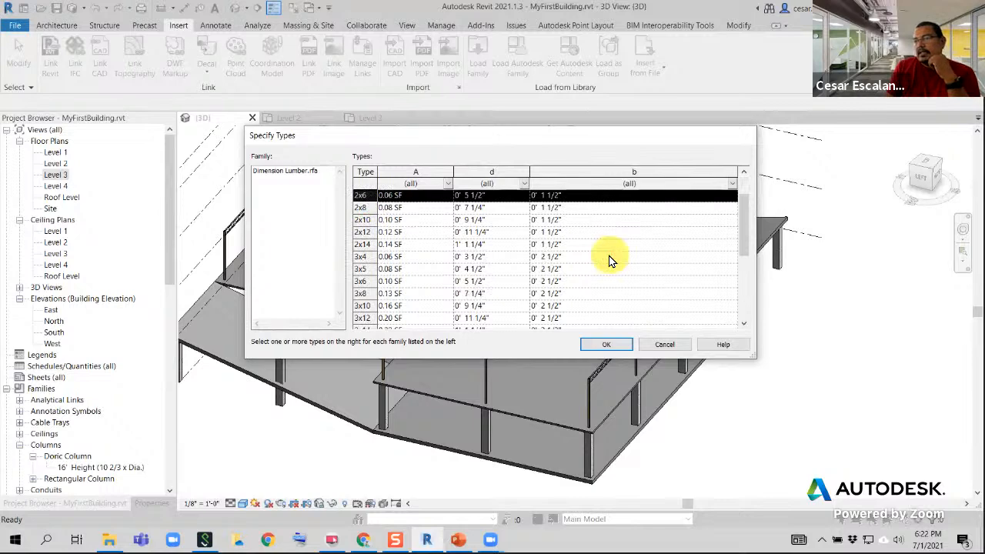
shift+click(370, 293)
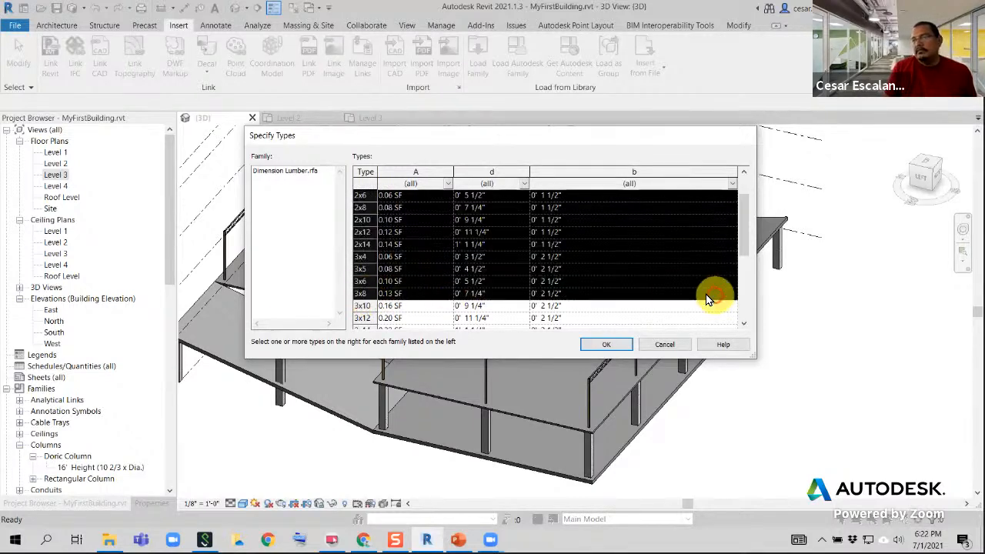
click(363, 295)
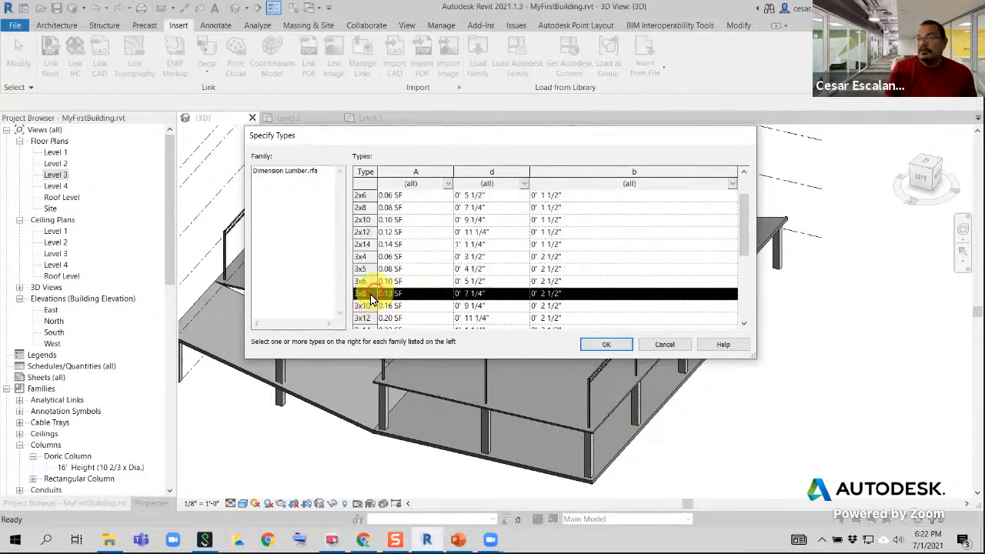
ctrl+click(364, 197)
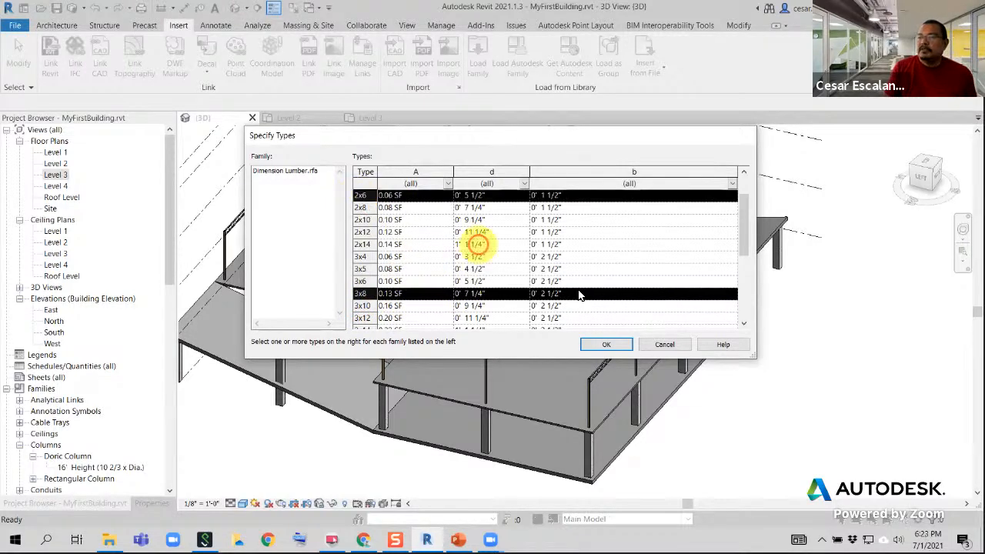
scroll(571, 299, up, 1)
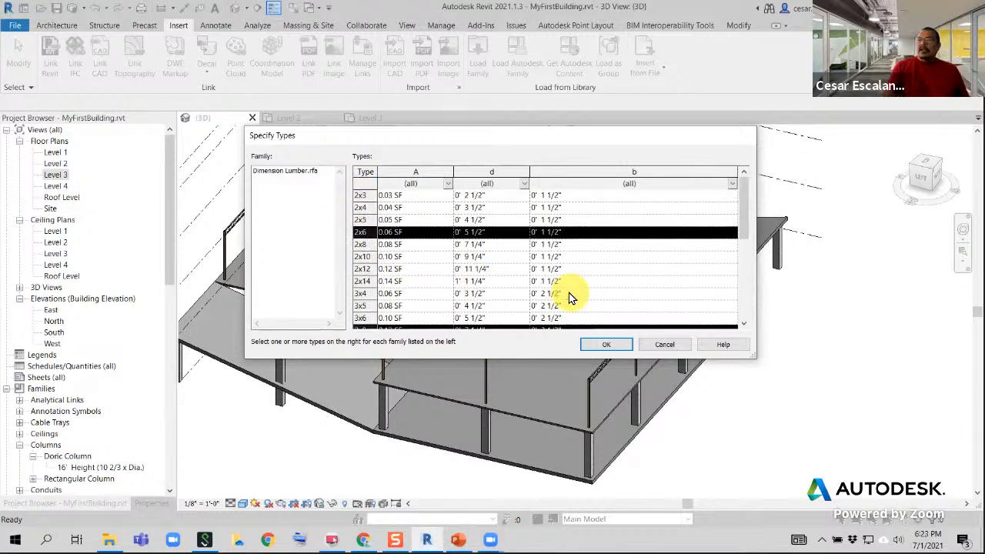
scroll(572, 298, down, 3)
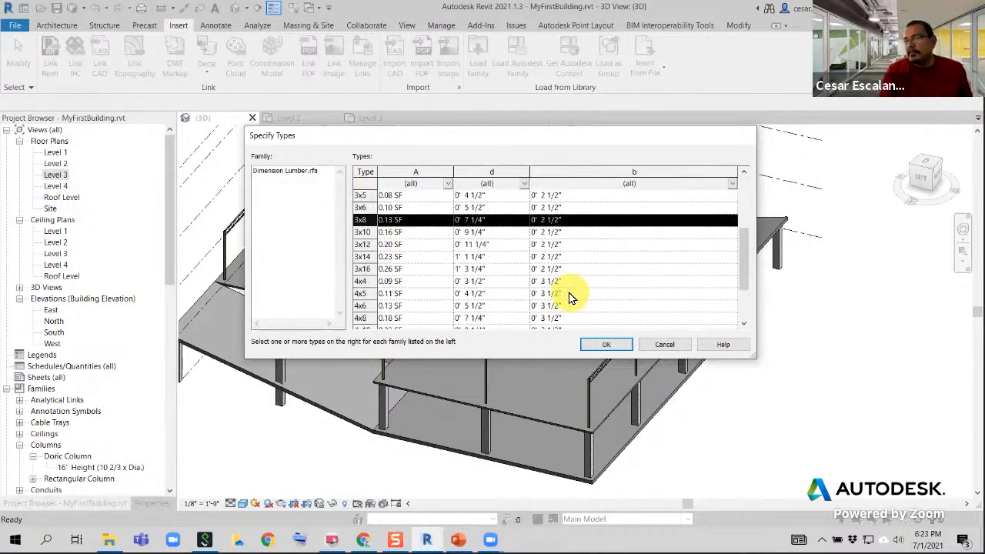
scroll(571, 299, up, 3)
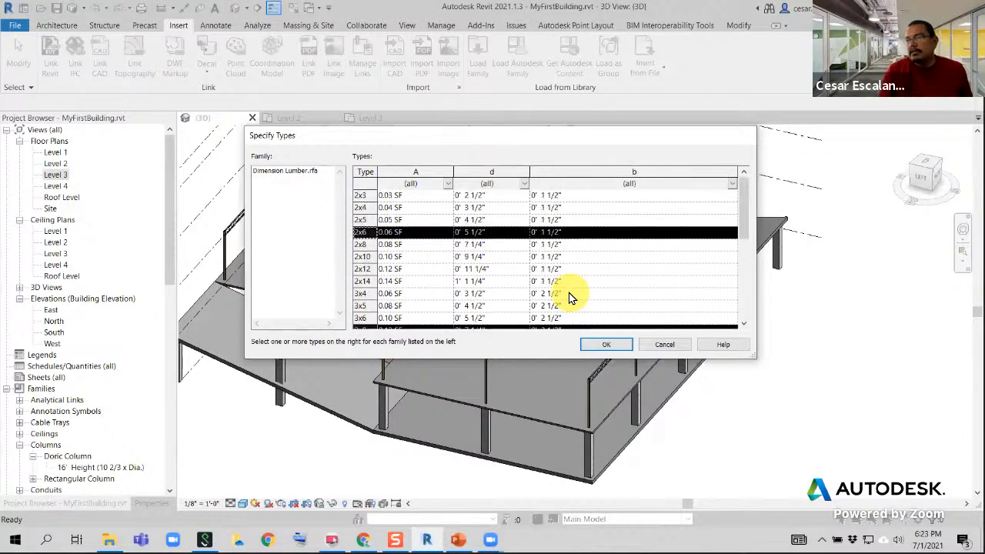
ctrl+click(363, 207)
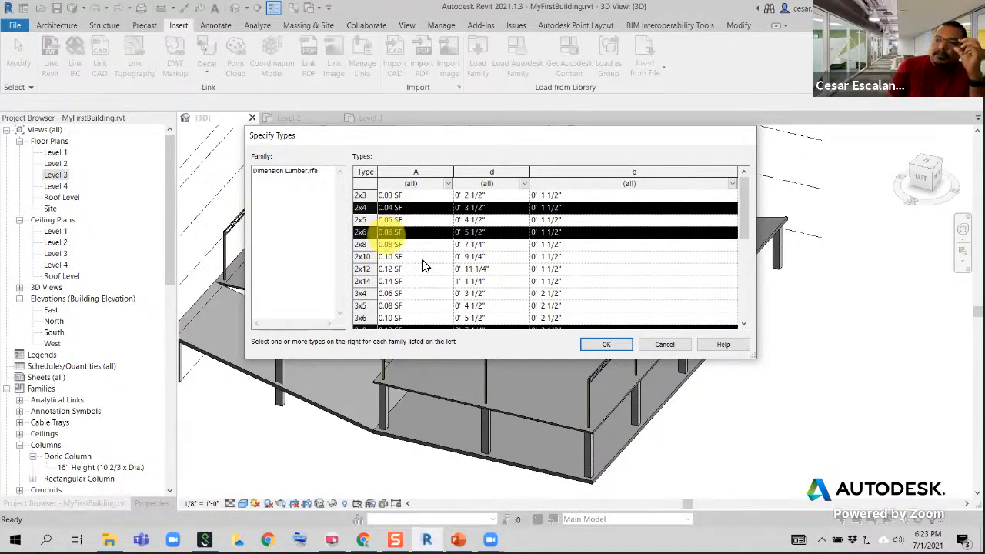
scroll(424, 266, down, 1)
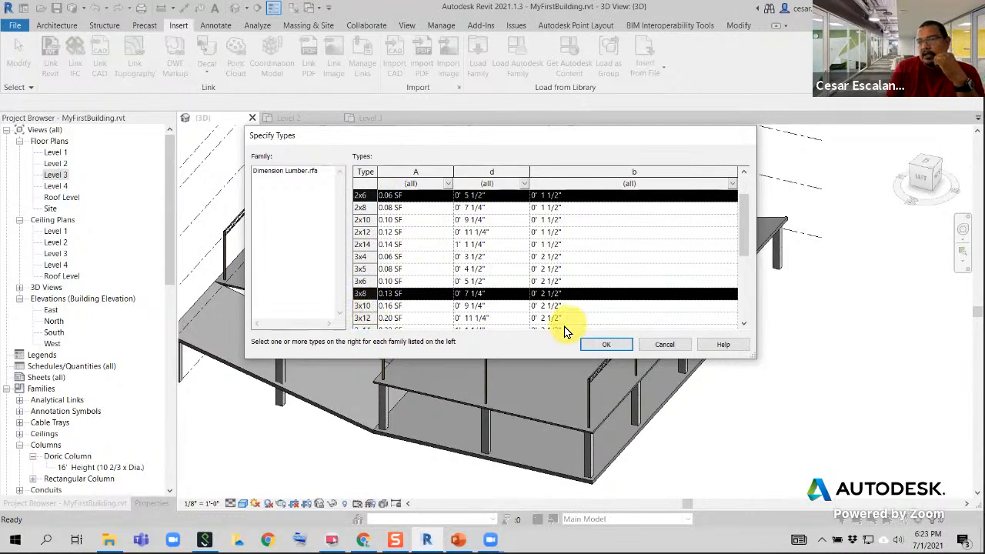
click(624, 348)
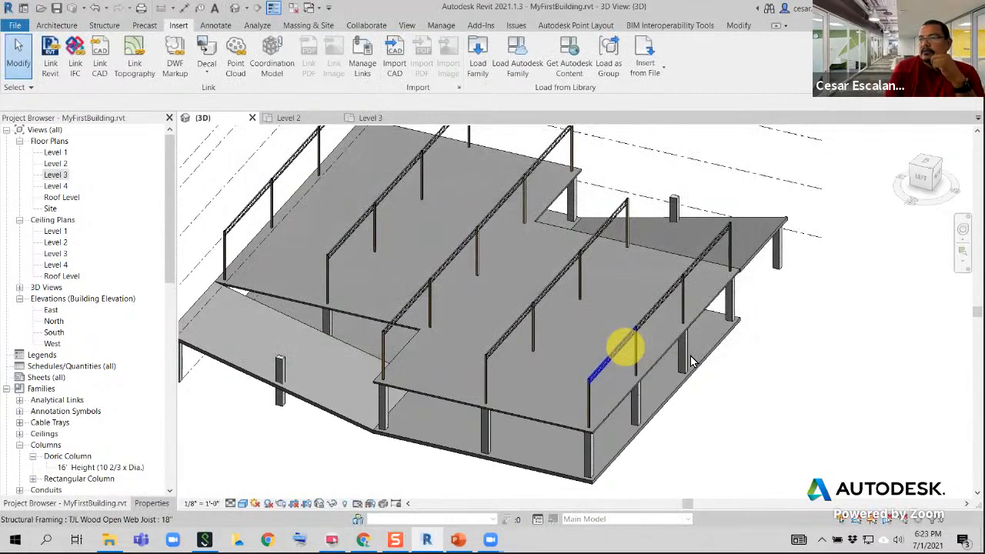
Examine the rows of joist girders and their timber columns in the 3D view, both close up and overall
key(Escape)
key(Escape)
scroll(446, 390, down, 3)
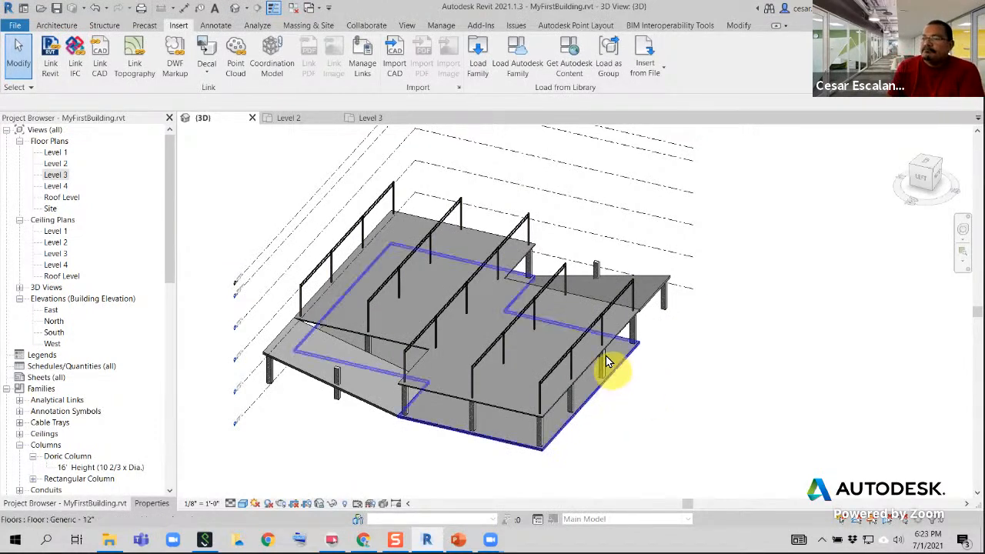
scroll(596, 331, up, 3)
scroll(624, 346, down, 1)
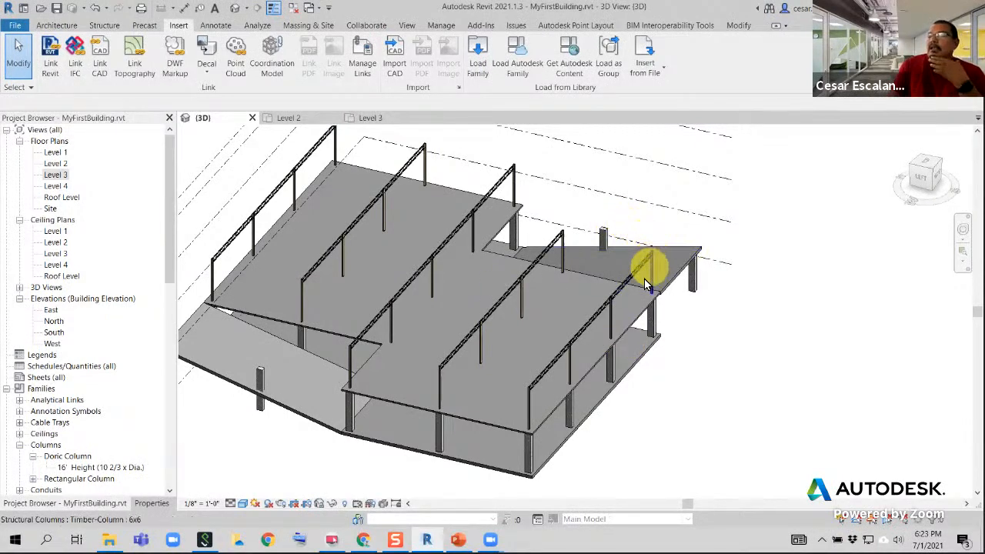
scroll(635, 308, up, 2)
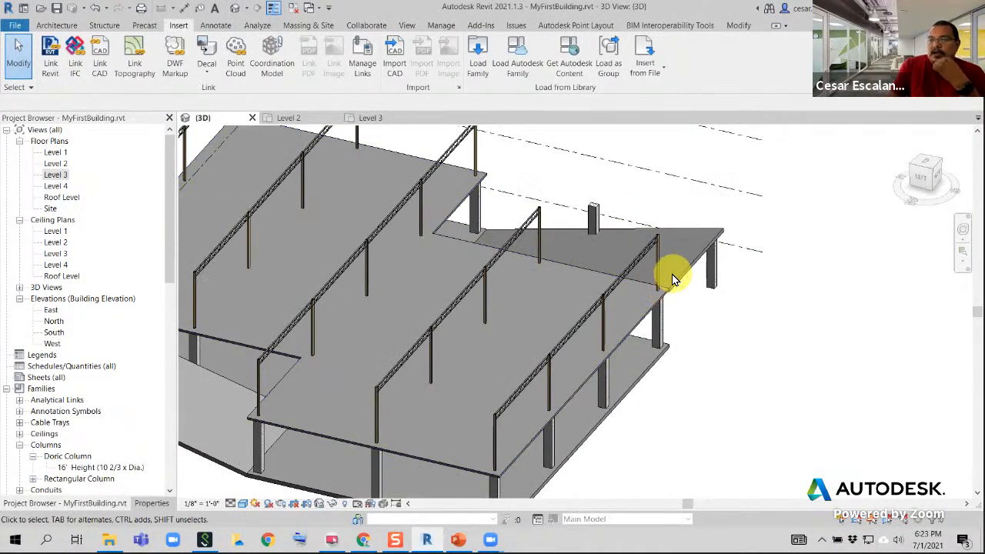
scroll(672, 277, down, 3)
scroll(654, 311, up, 3)
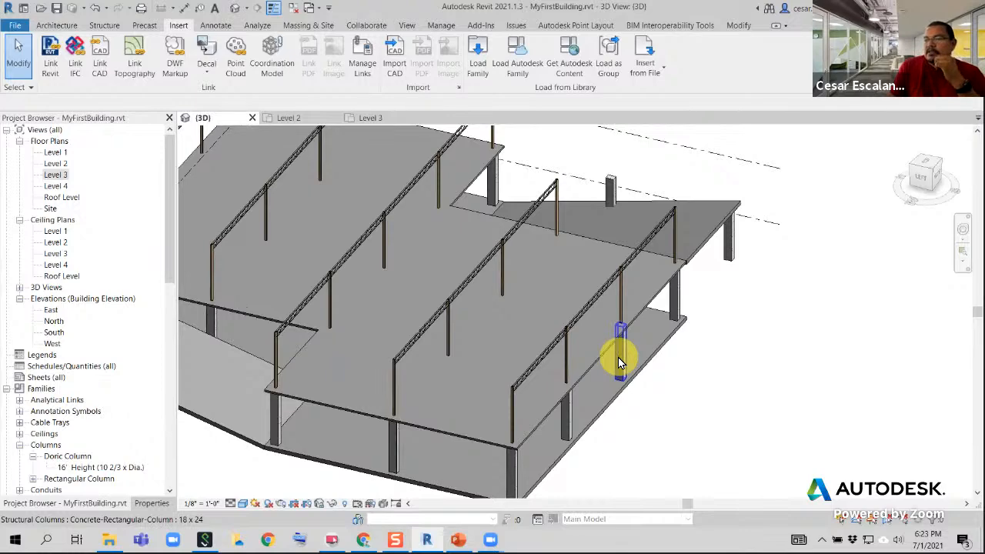
scroll(401, 363, up, 3)
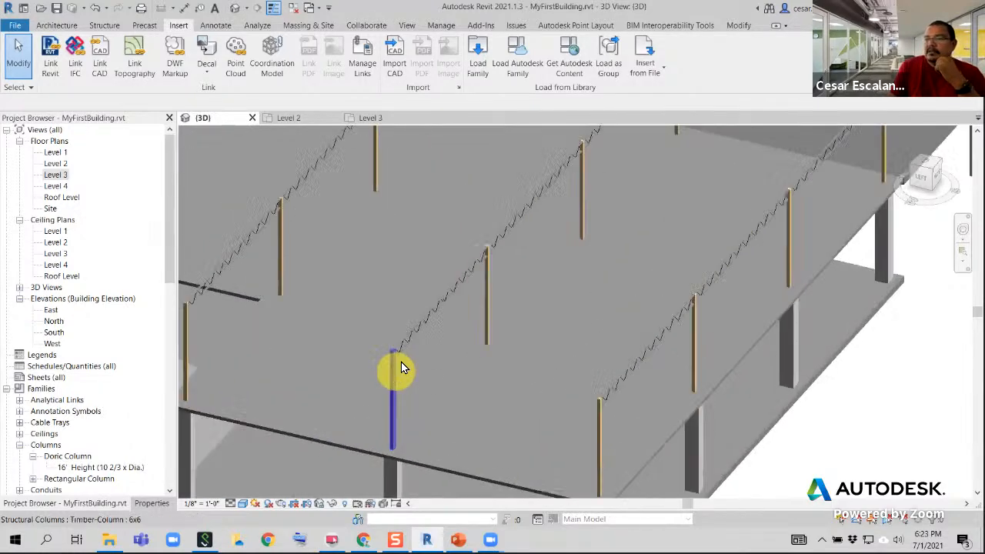
middle_drag(474, 246, 562, 336)
scroll(564, 337, down, 2)
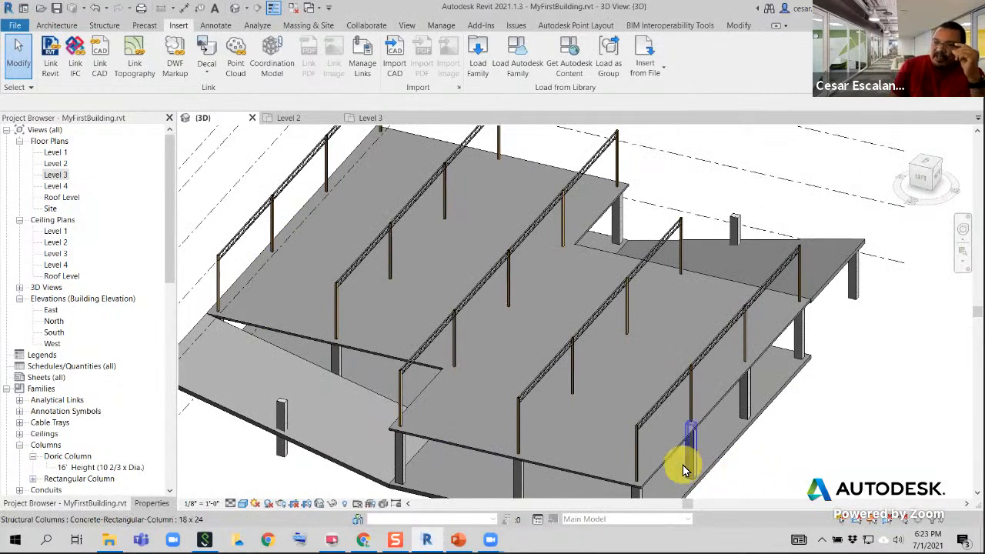
scroll(670, 454, up, 2)
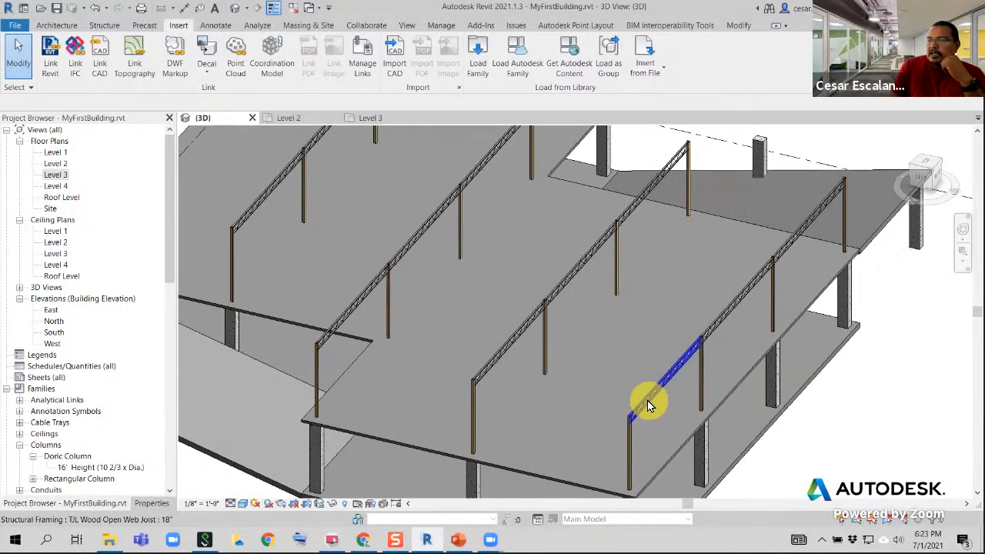
Select an open web joist in the outermost row and view it straight on from the left and back
click(647, 399)
scroll(692, 370, up, 3)
middle_drag(701, 351, 347, 484)
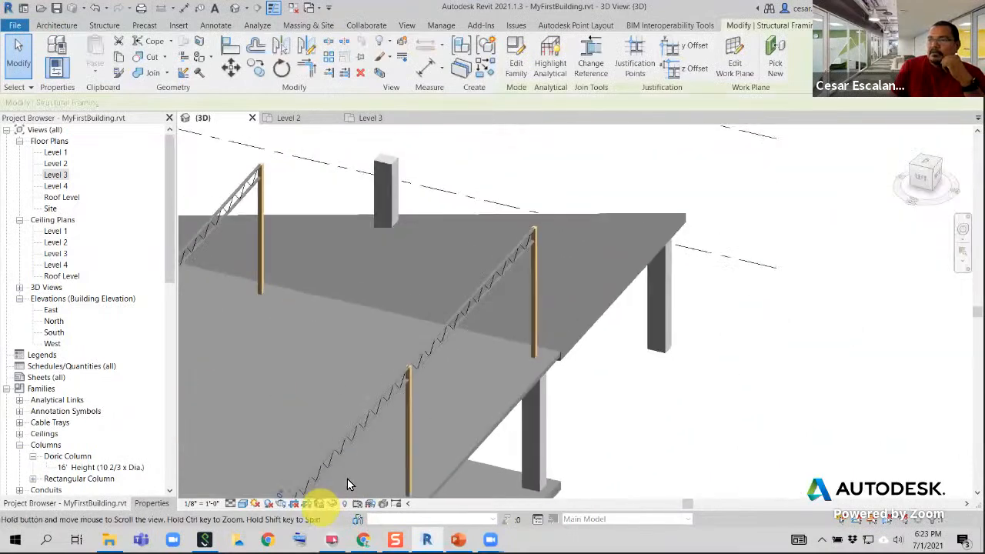
scroll(564, 230, up, 3)
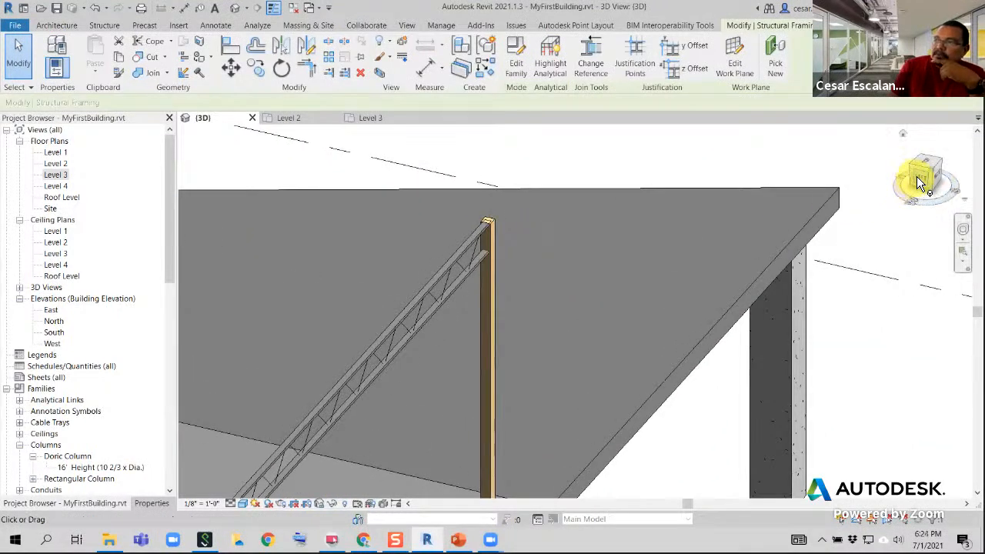
click(916, 177)
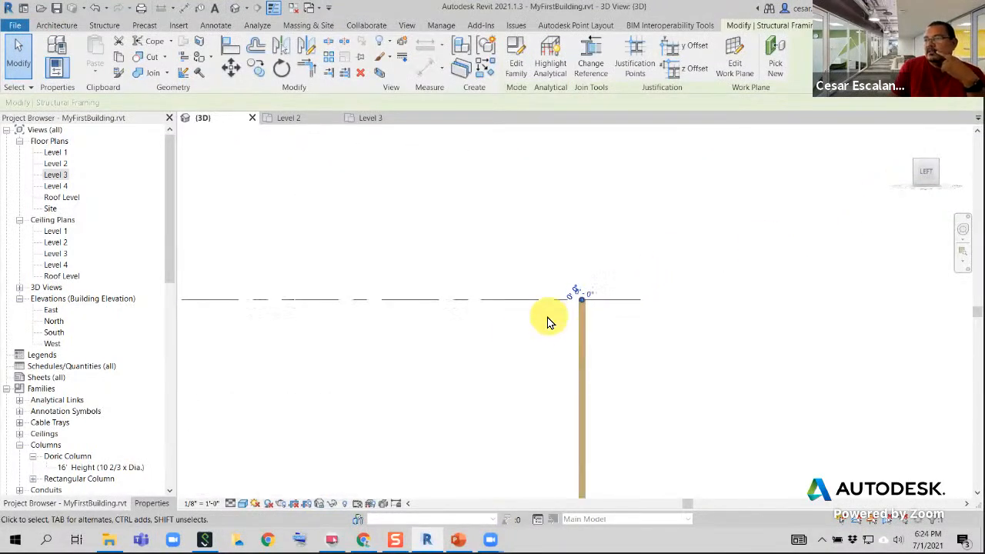
scroll(548, 322, down, 4)
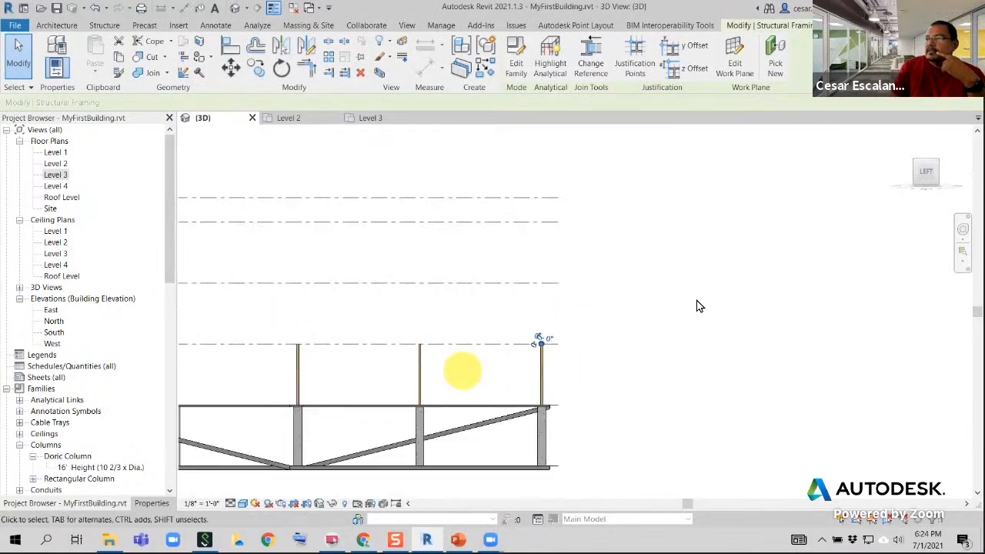
click(906, 178)
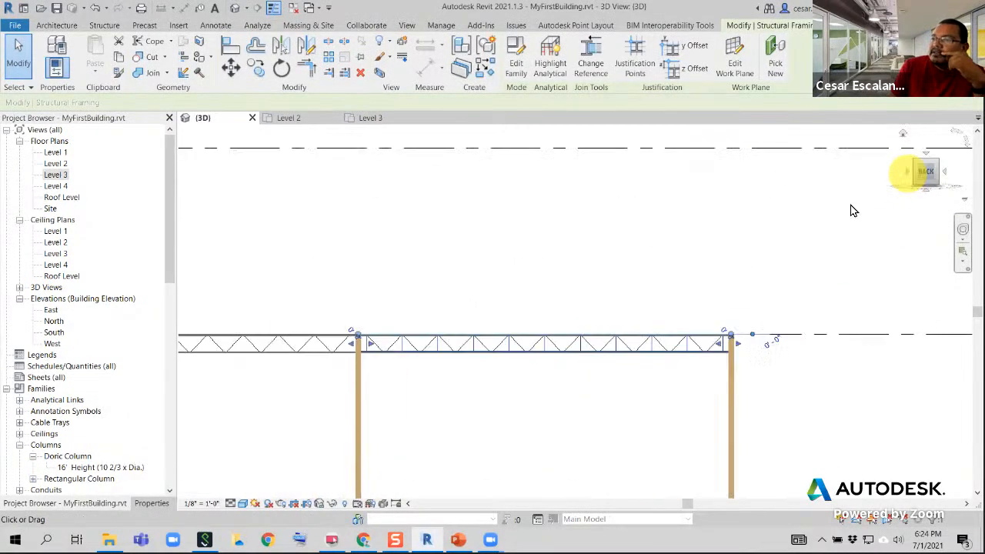
scroll(615, 318, down, 2)
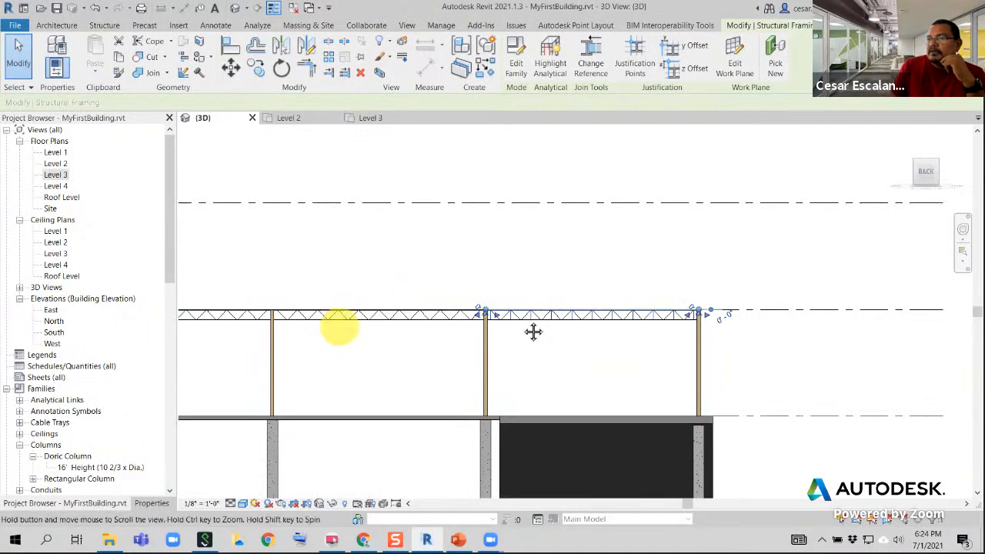
Inspect the joist's connection at the end column's top against the Level 3 line in the back view, then clear the selection
middle_drag(533, 331, 816, 319)
scroll(230, 320, up, 5)
middle_drag(254, 306, 567, 310)
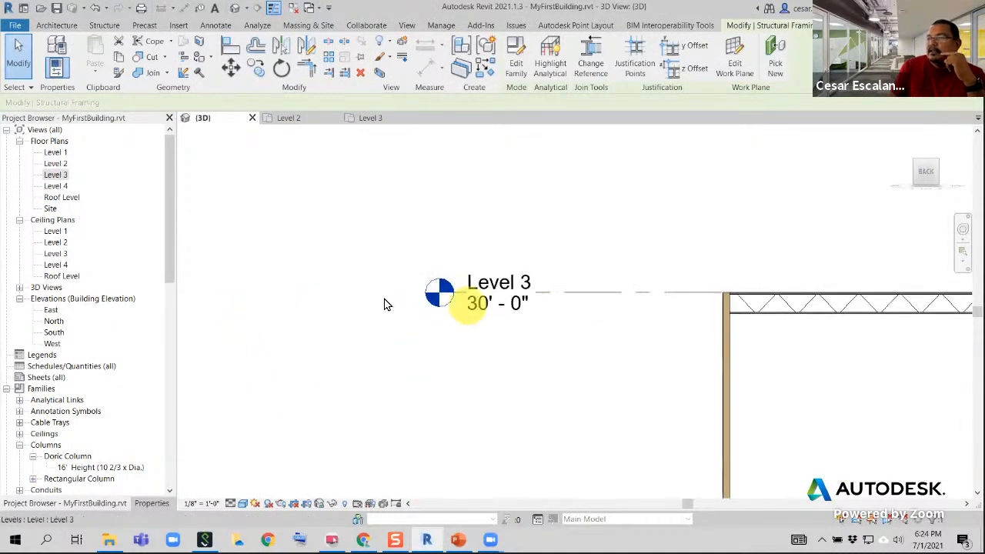
scroll(492, 306, up, 2)
middle_drag(681, 310, 358, 321)
scroll(575, 321, up, 3)
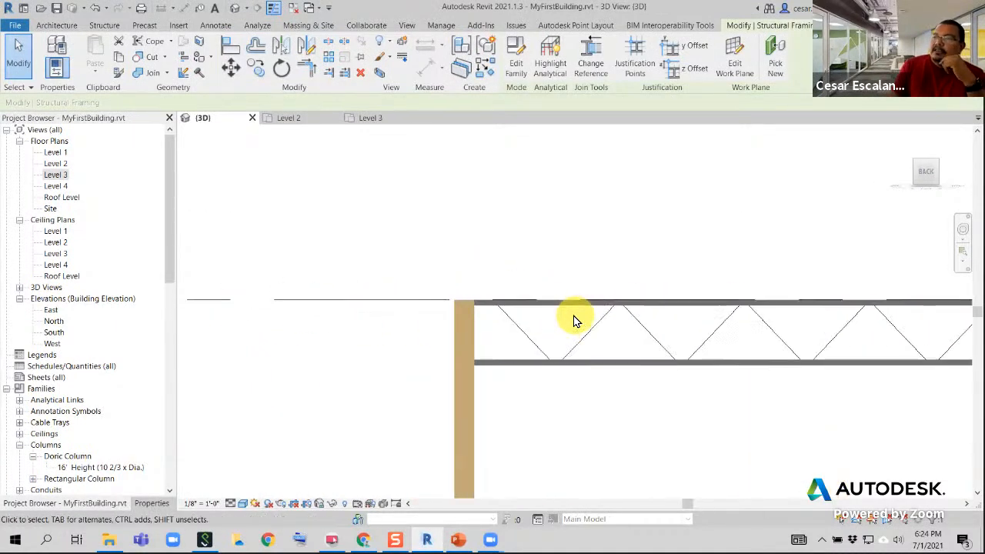
scroll(573, 321, up, 3)
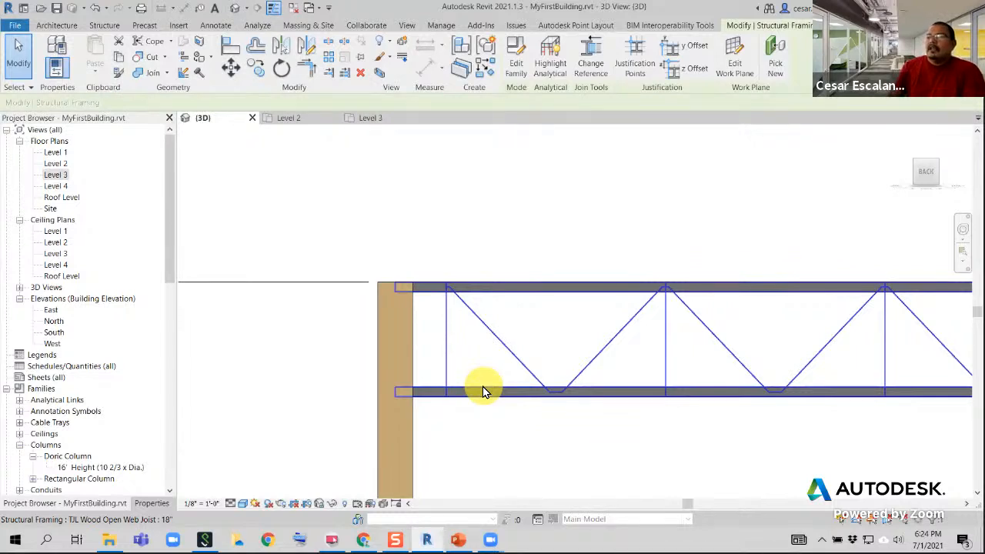
click(235, 10)
click(506, 351)
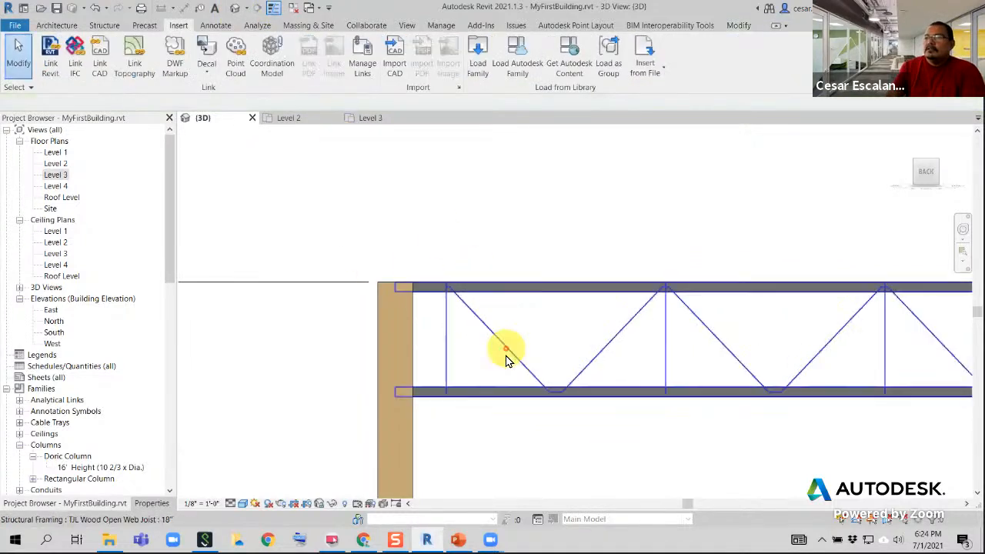
scroll(505, 359, down, 6)
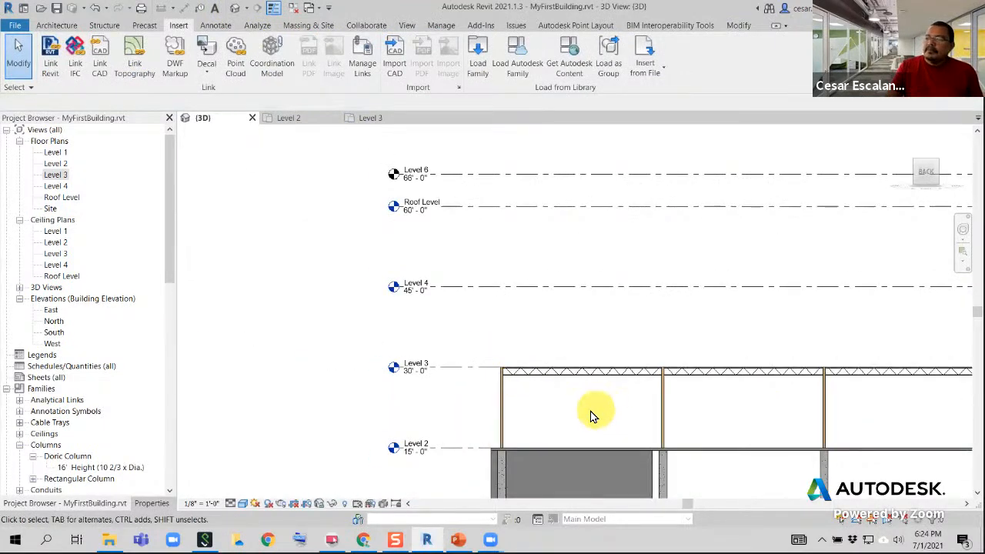
Select every instance of the 18" TJL wood open web joist in the entire project
shift+middle_drag(593, 423, 512, 317)
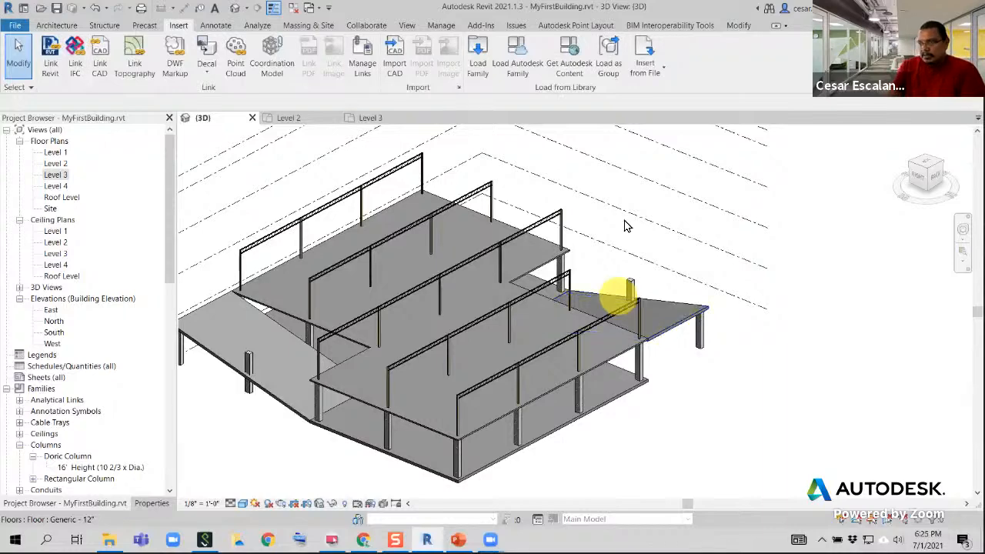
mouse_move(627, 227)
middle_down()
mouse_move(648, 236)
mouse_move(639, 233)
middle_up()
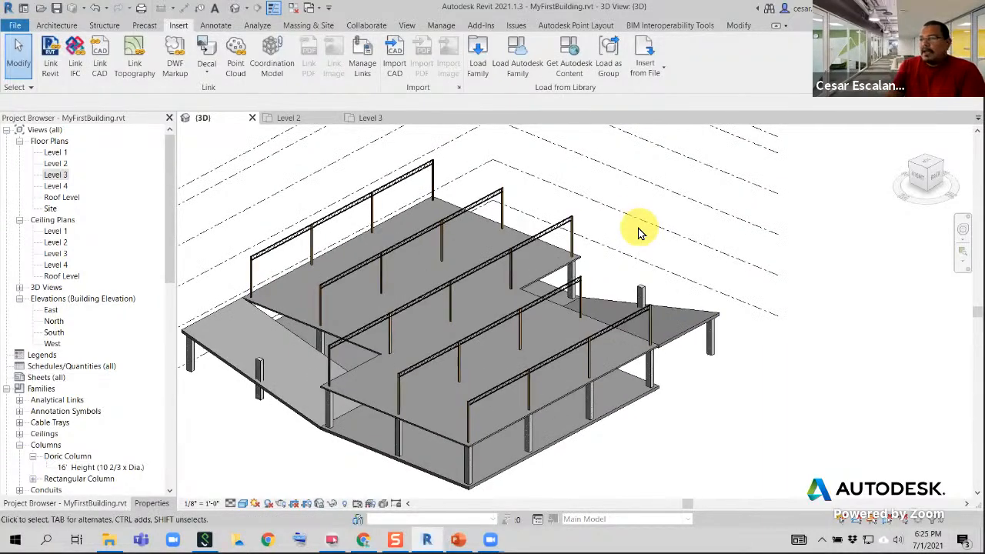
click(551, 236)
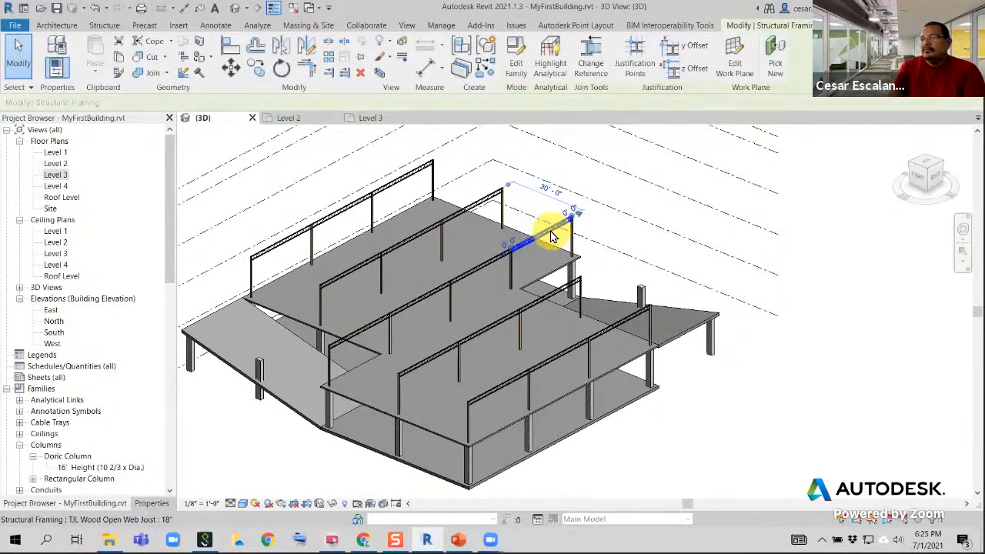
right_click(550, 235)
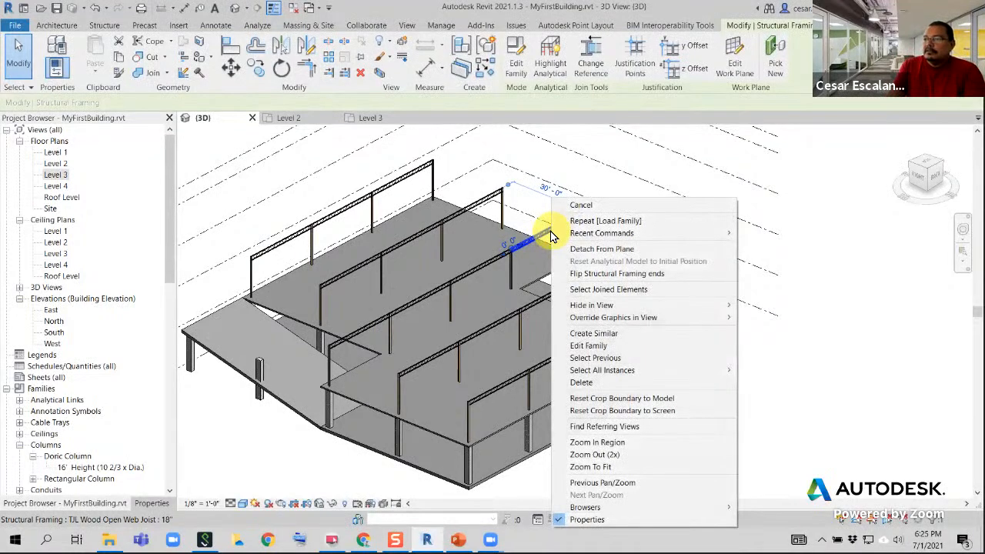
mouse_move(618, 369)
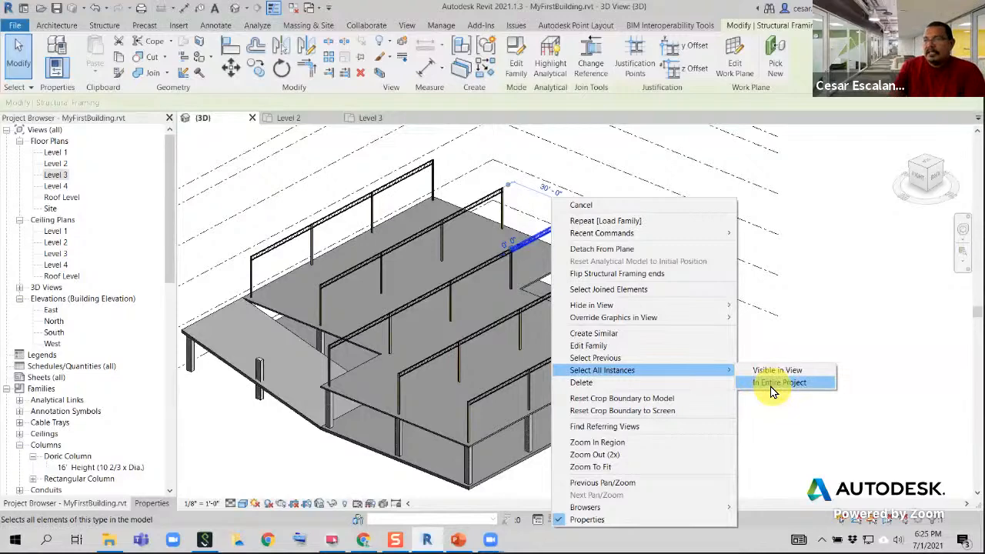
click(773, 382)
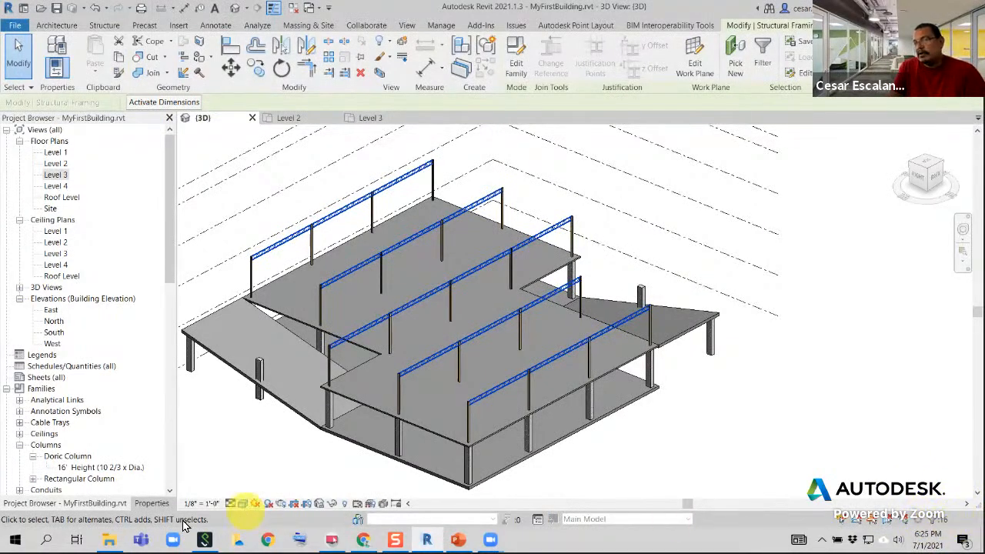
Set the selected joists' z Offset Value to -1 1/2", check their chords at a column top, and clear the selection
click(153, 504)
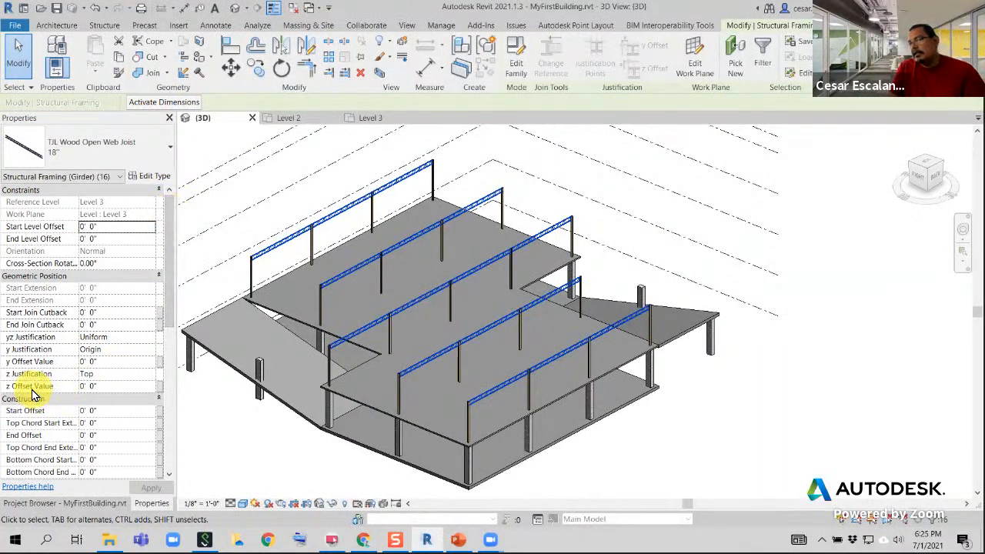
click(98, 385)
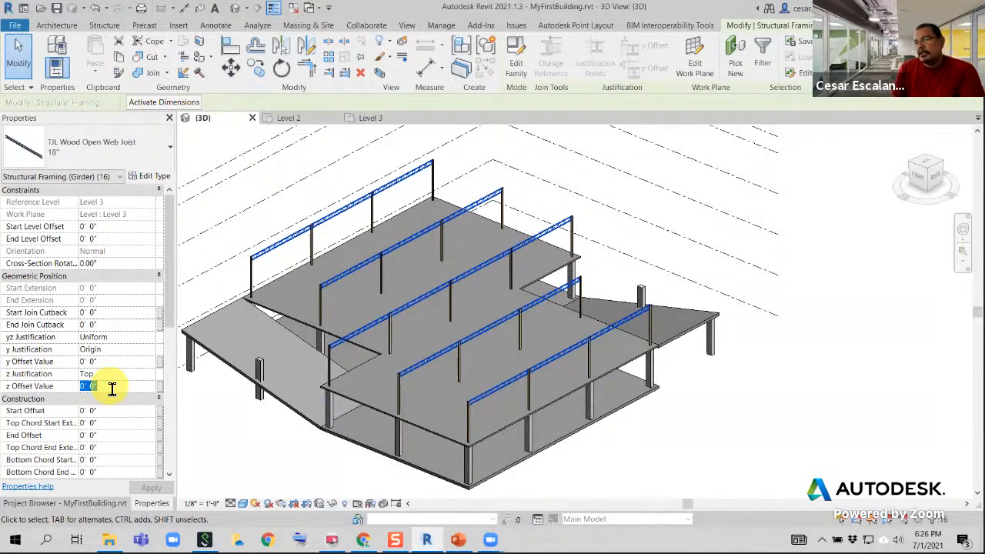
text(-10)
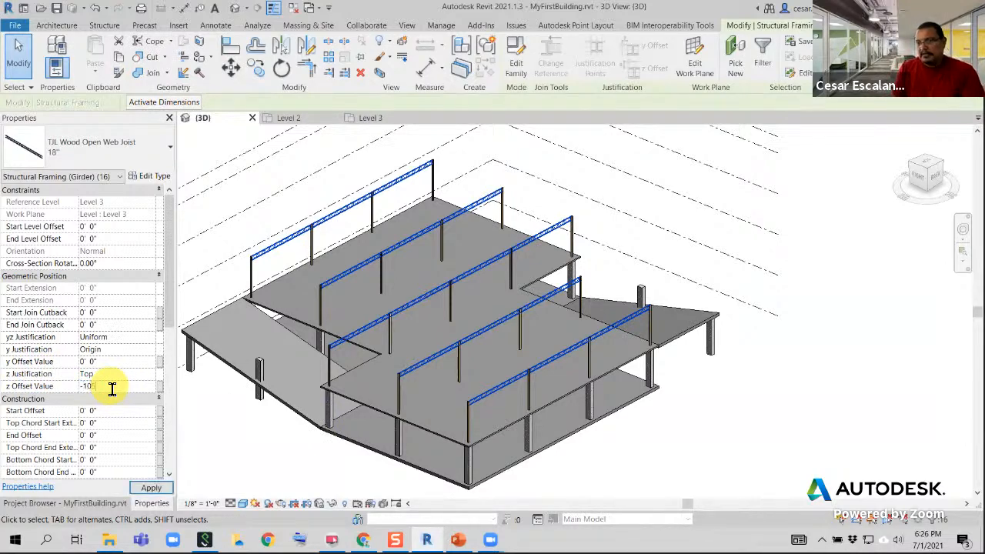
key(BackSpace)
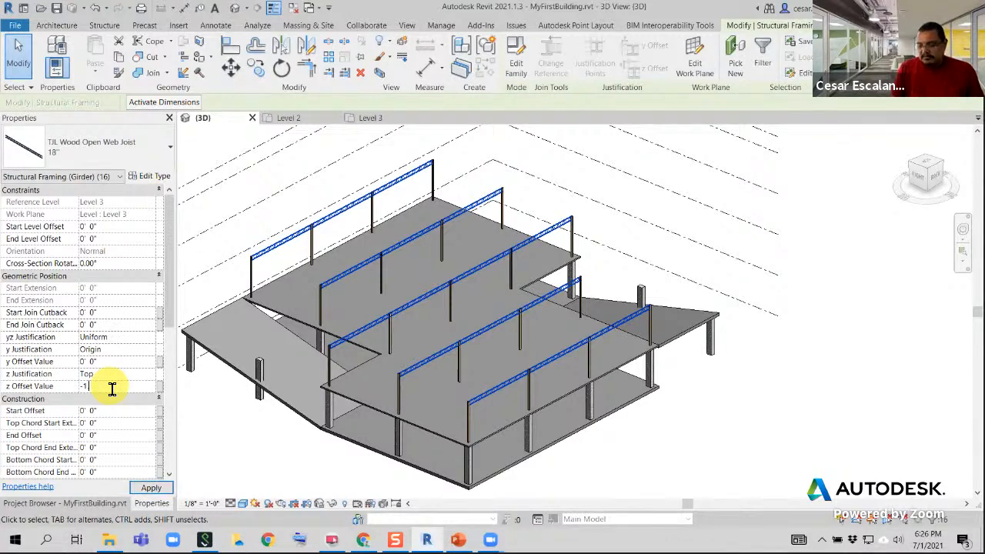
text(.5')
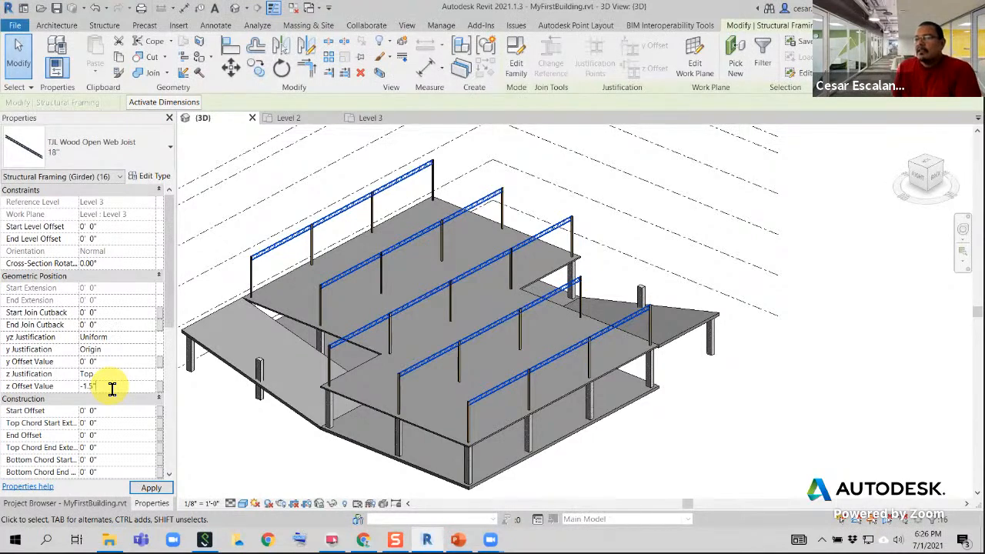
key(Return)
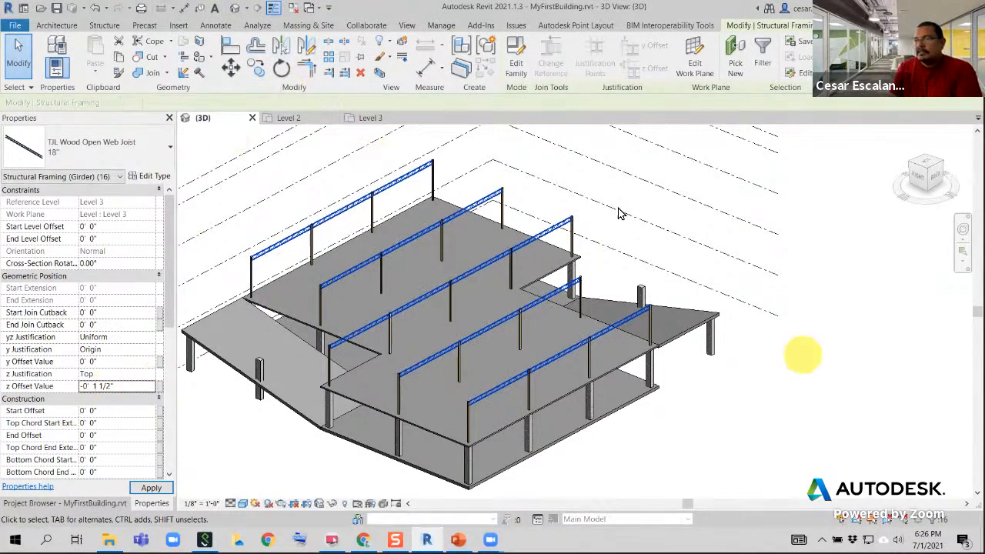
scroll(539, 377, up, 5)
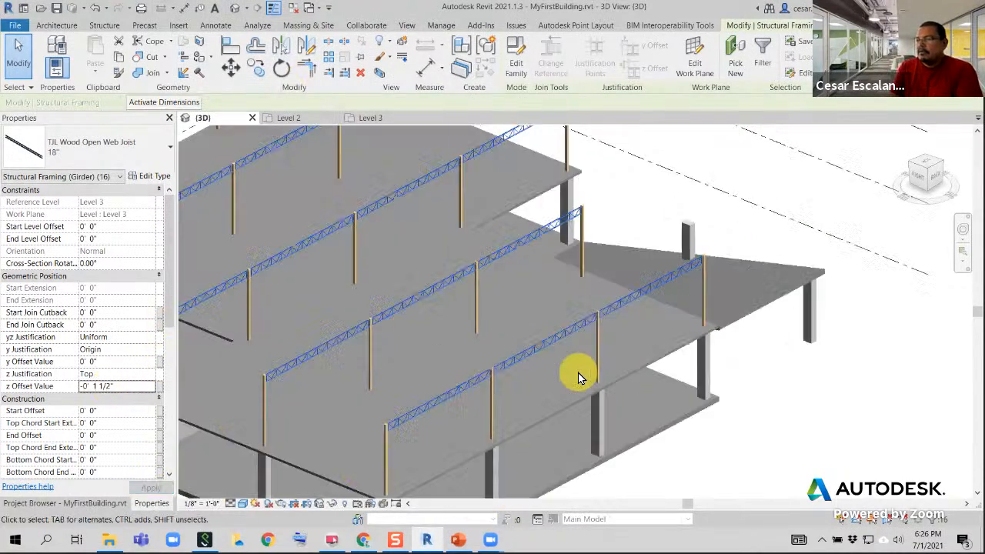
scroll(500, 370, up, 5)
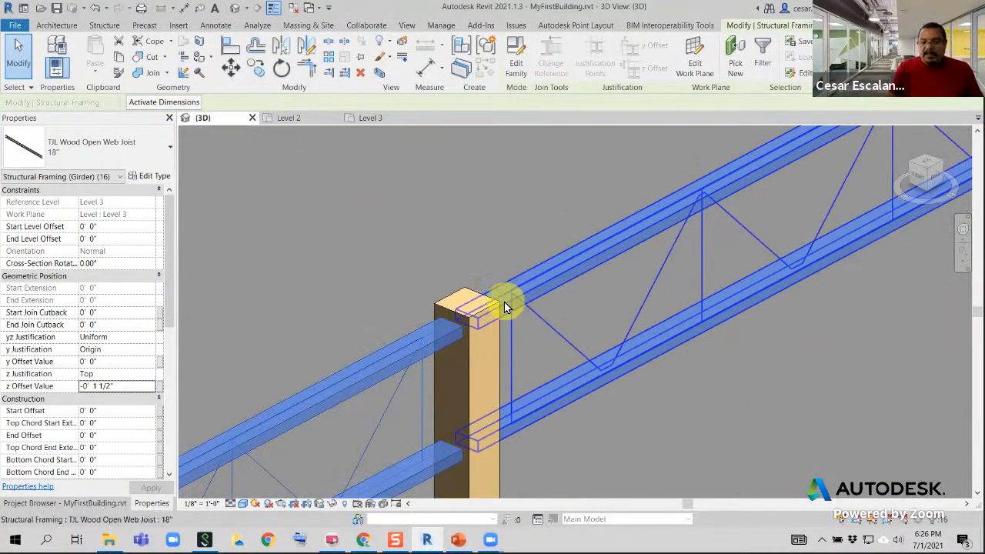
key(Escape)
View the whole framing in 3D, then from directly above with the joist rows turned horizontal
scroll(466, 334, down, 5)
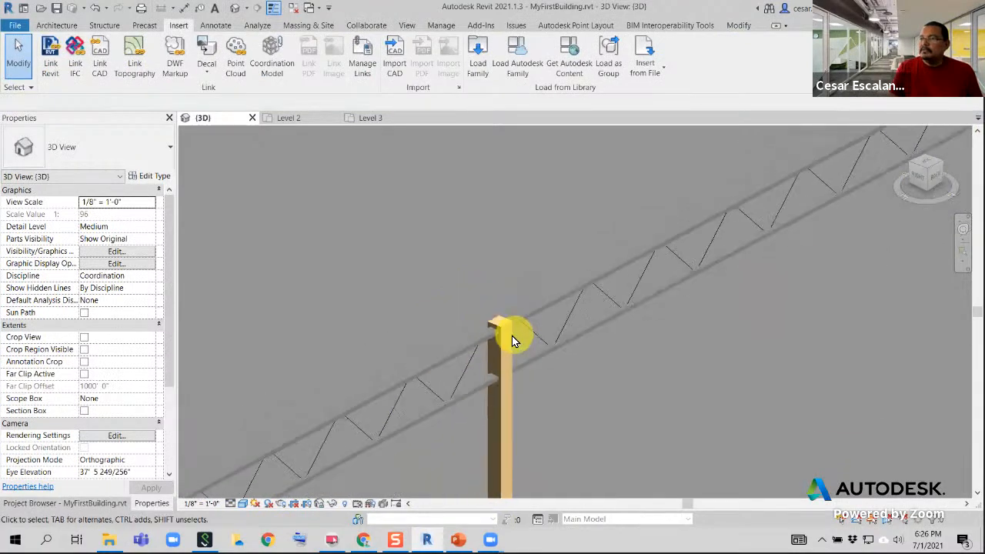
scroll(508, 353, down, 10)
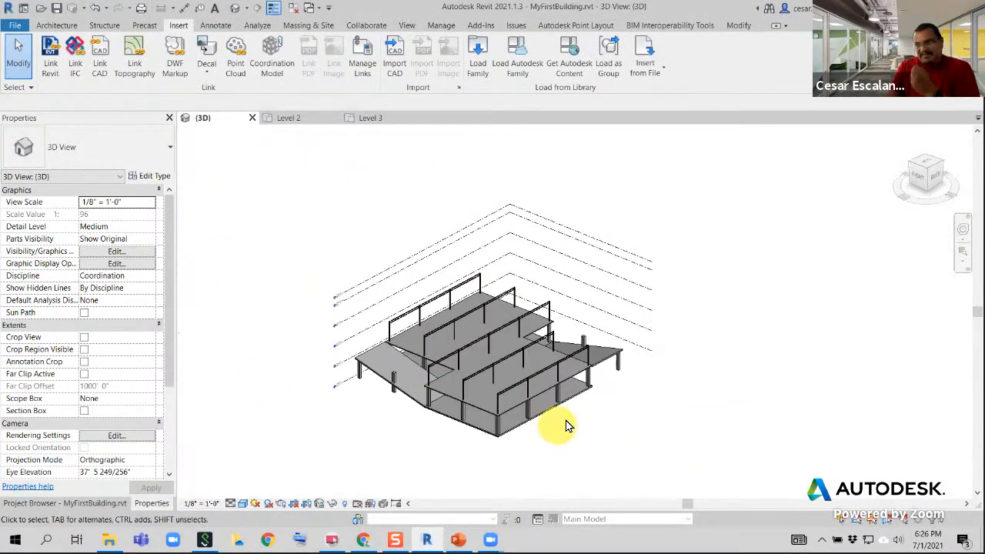
middle_drag(565, 424, 549, 443)
scroll(462, 369, up, 8)
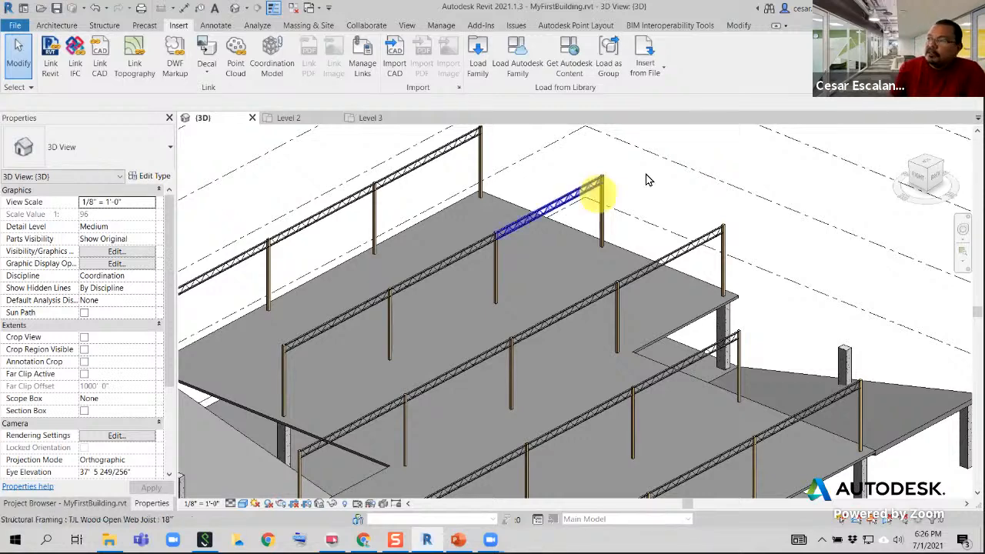
click(927, 166)
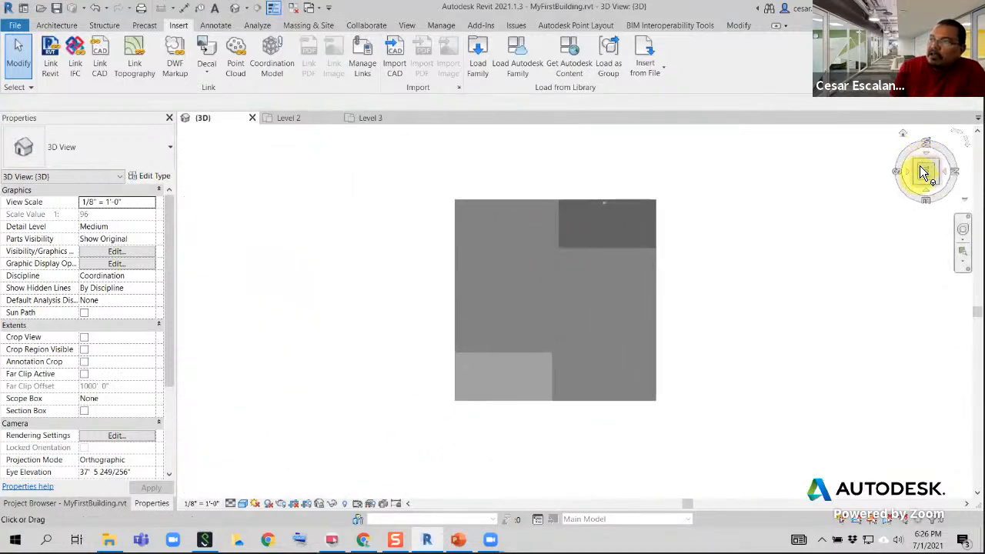
click(940, 135)
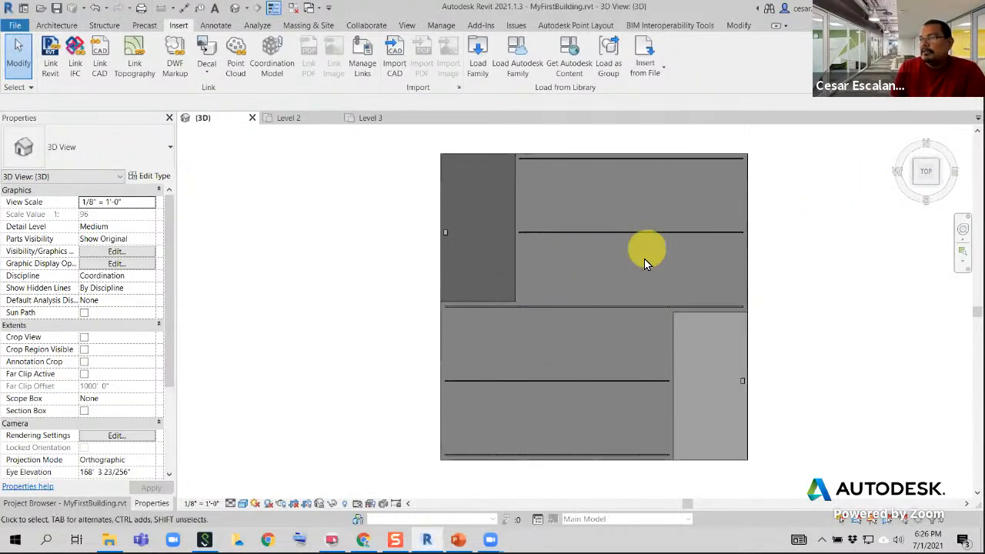
scroll(699, 370, down, 2)
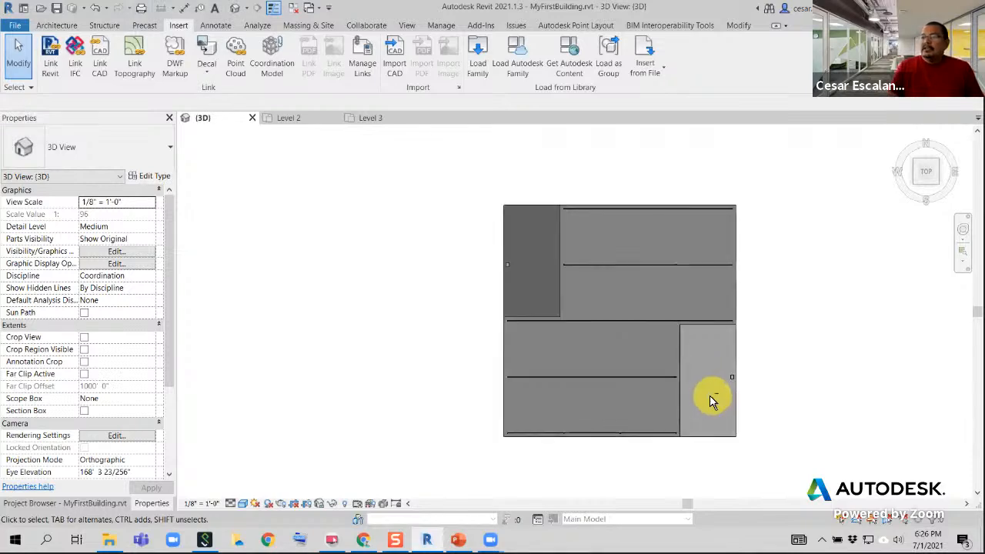
Examine the open bays between the joist girder rows from an angled view above the front side
shift+middle_drag(710, 398, 516, 455)
scroll(483, 460, up, 3)
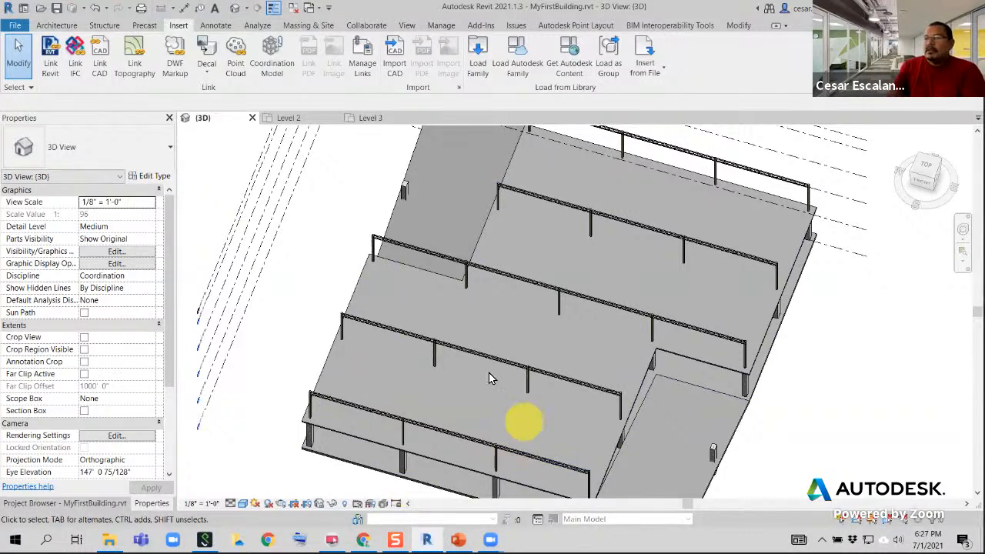
middle_drag(568, 388, 548, 327)
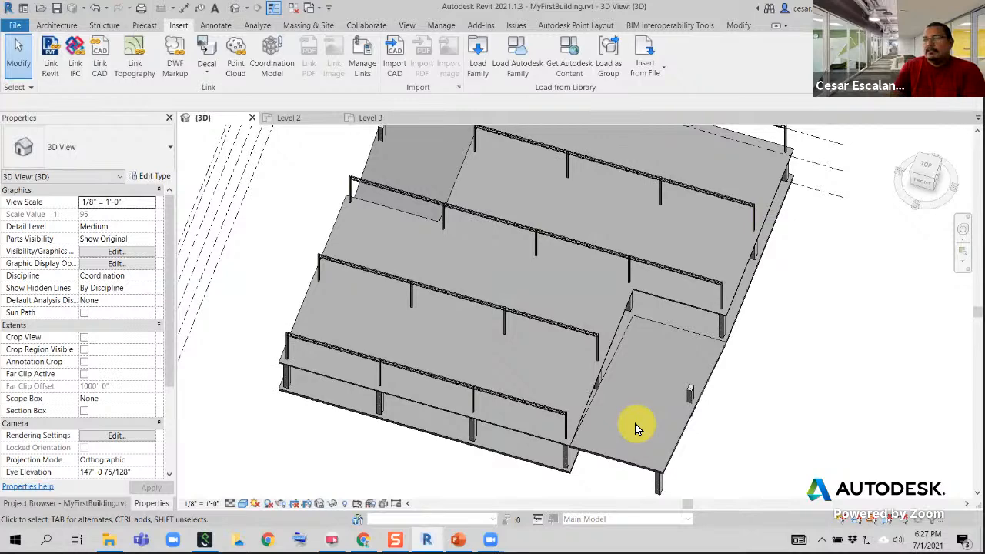
scroll(558, 411, up, 1)
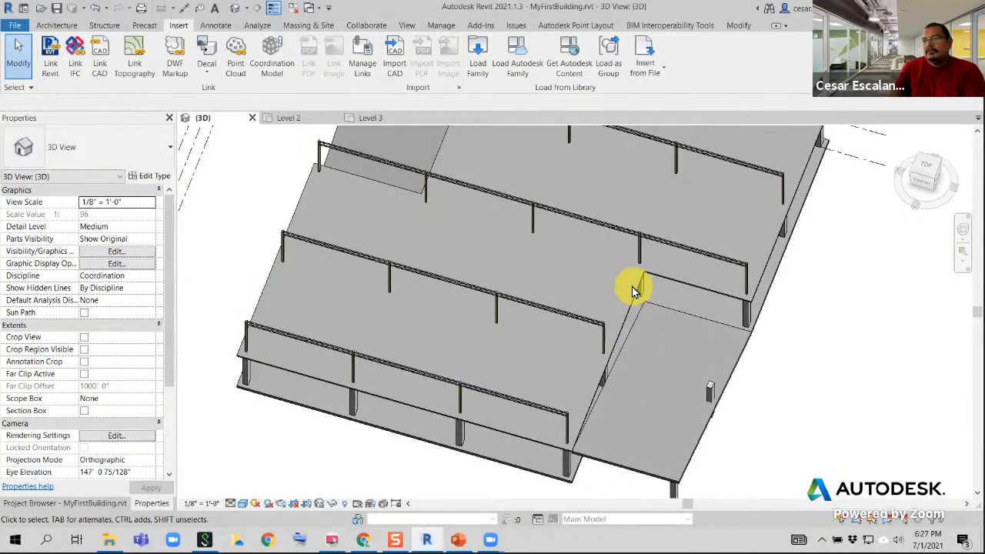
scroll(440, 346, up, 2)
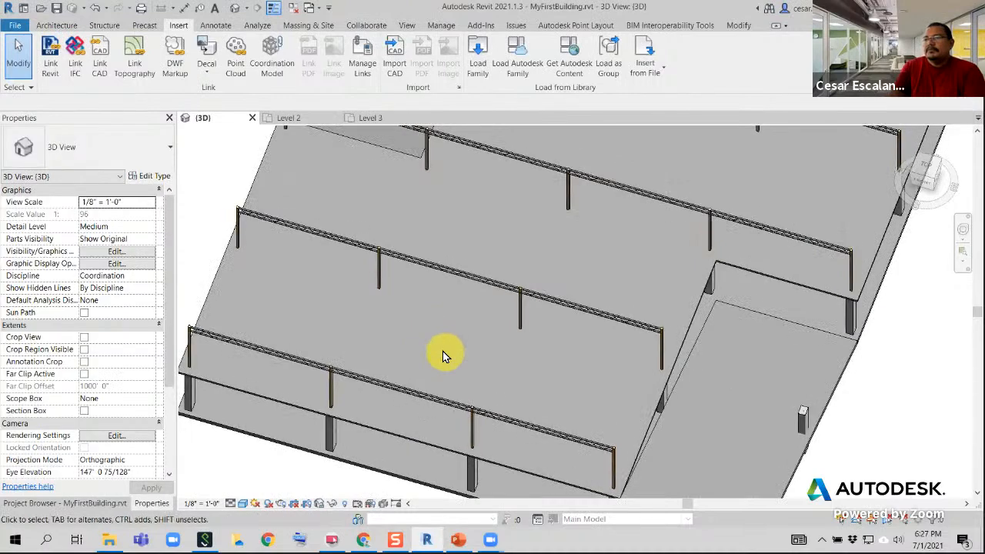
scroll(442, 350, down, 1)
middle_drag(442, 350, 455, 353)
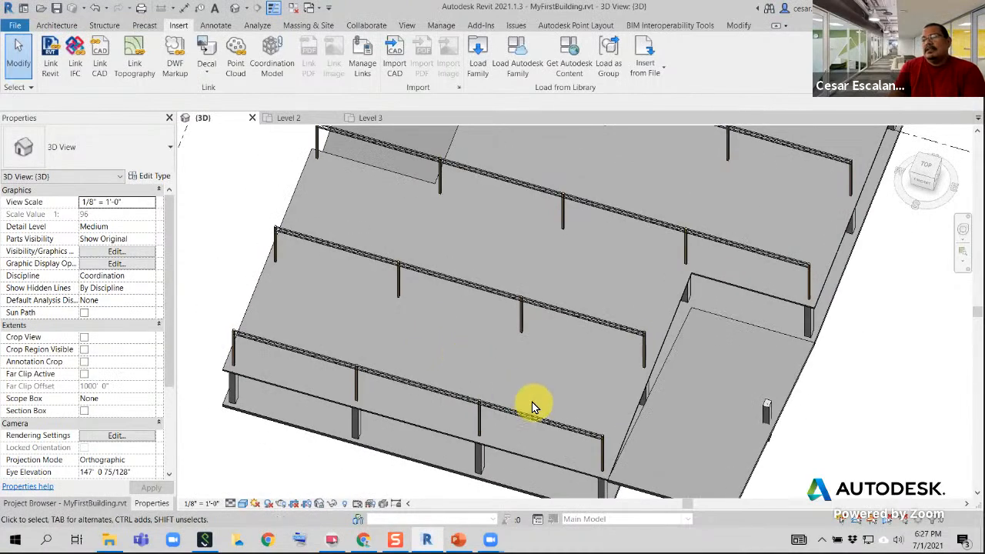
scroll(443, 354, up, 1)
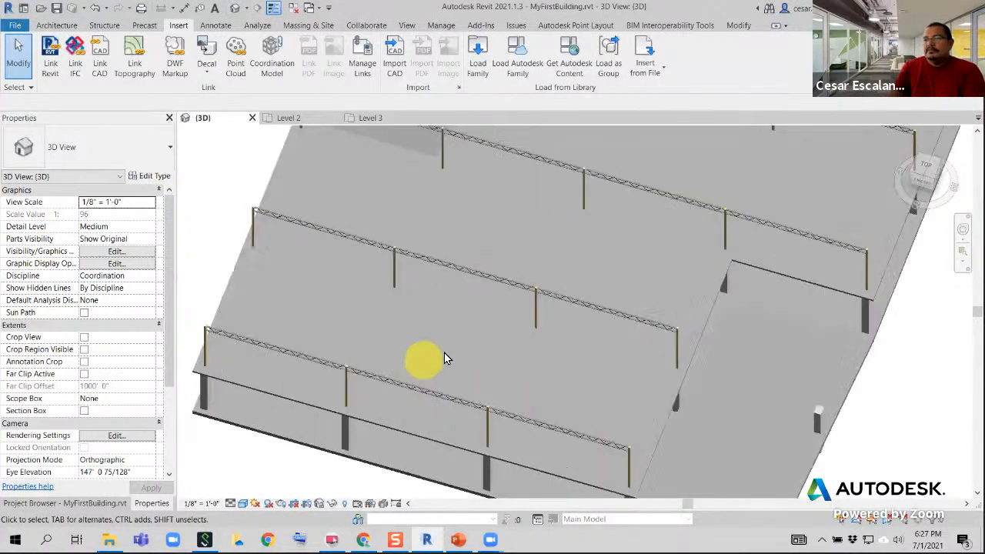
middle_drag(444, 354, 482, 361)
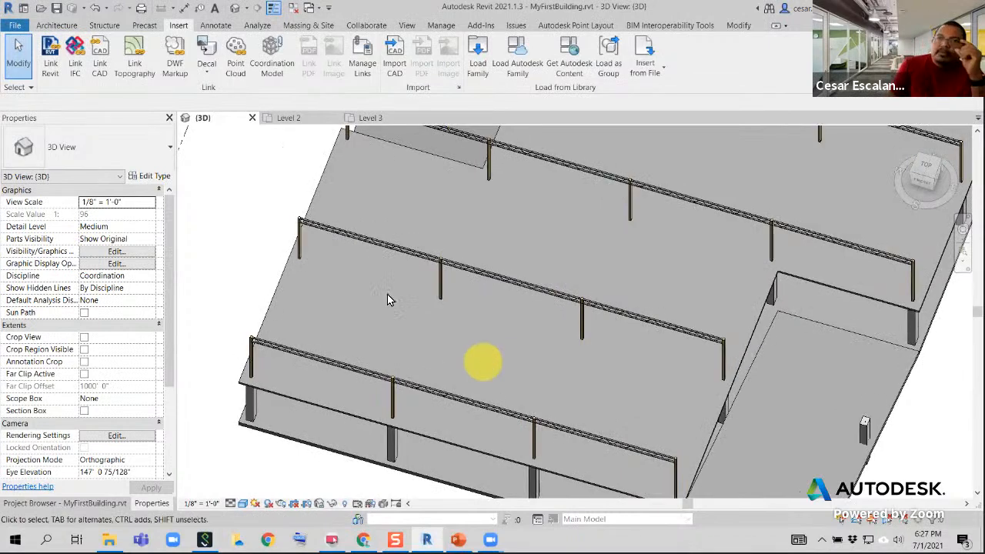
Start a structural beam system sketch and begin a boundary line at the front joist row's end column top
click(105, 27)
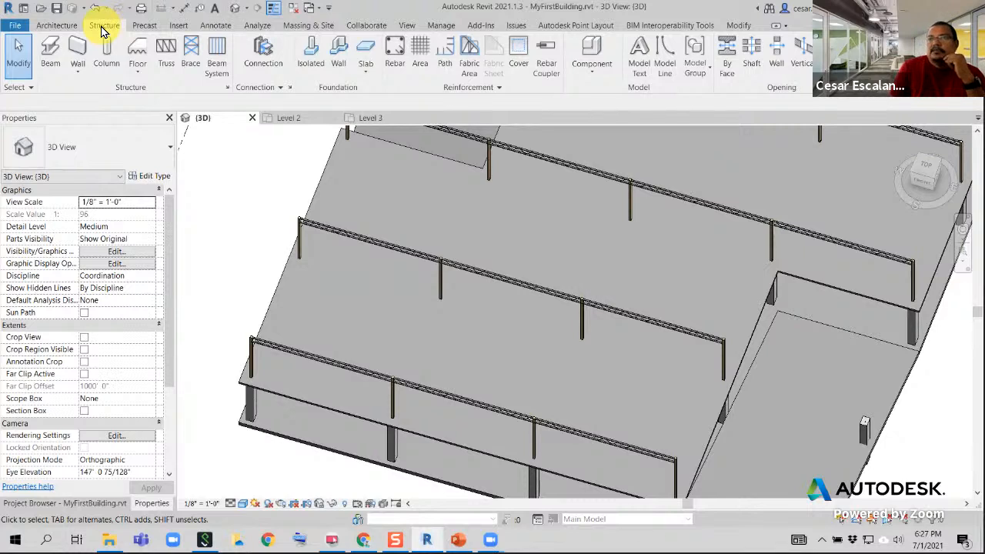
click(217, 58)
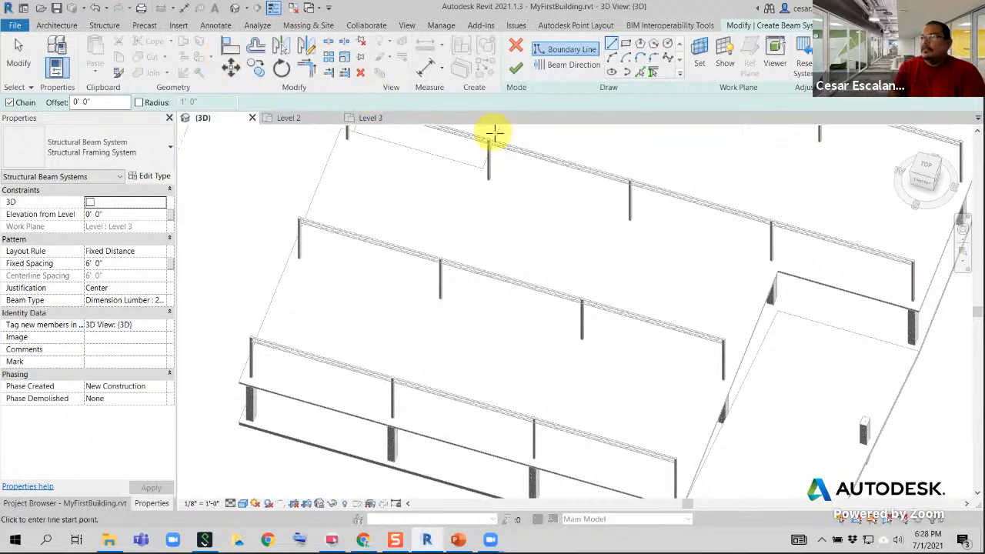
click(611, 48)
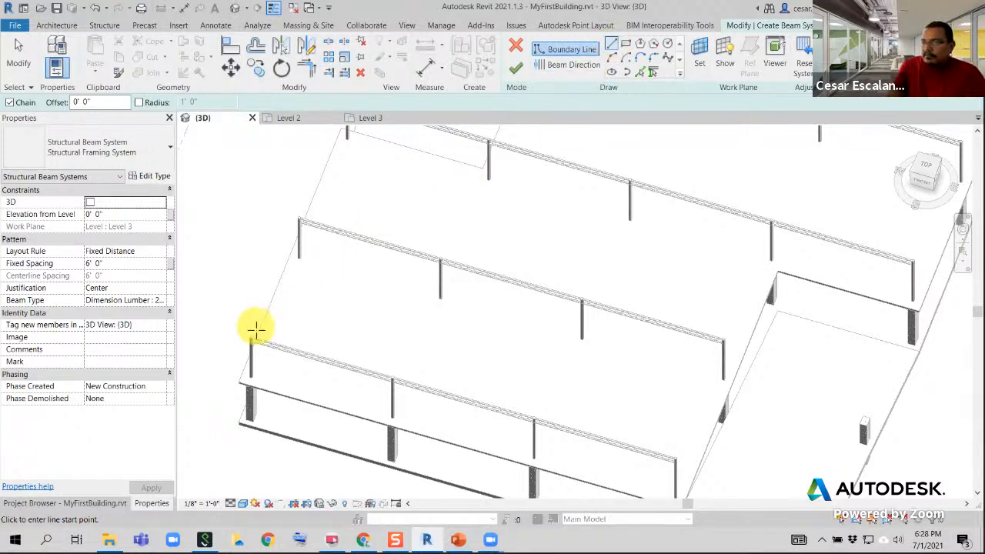
scroll(249, 335, up, 5)
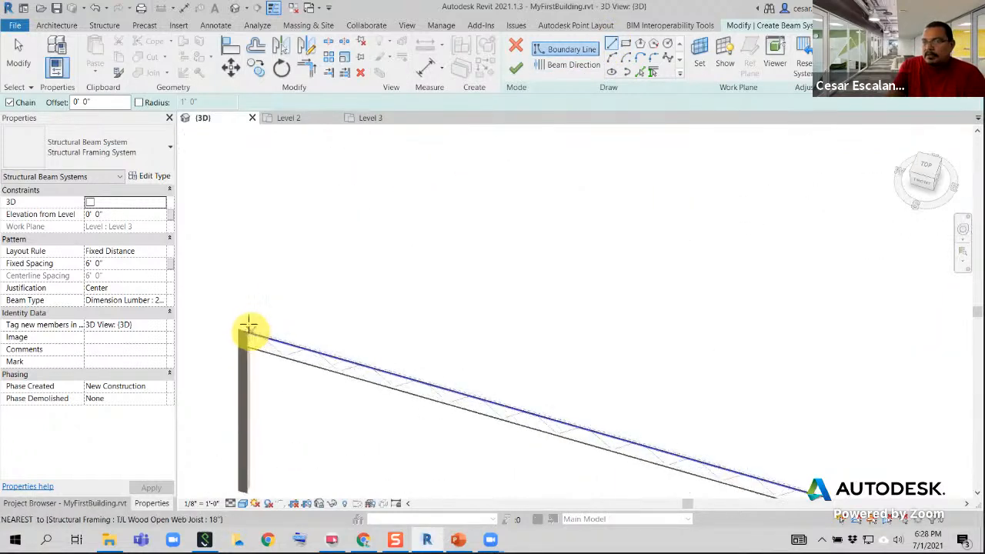
scroll(237, 298, up, 1)
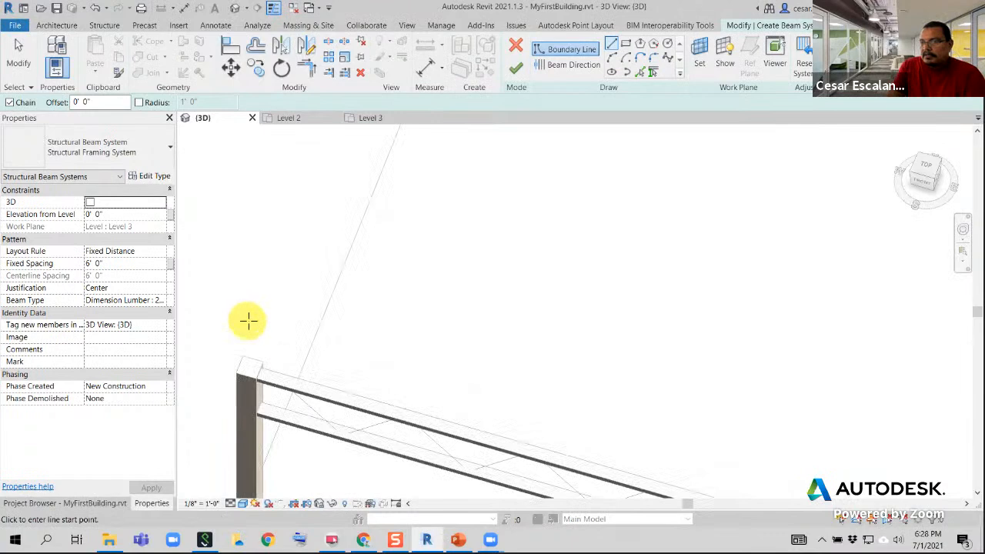
click(249, 367)
Draw the boundary's short end side to the joist endpoint on the second row's end column
scroll(358, 279, down, 3)
scroll(854, 275, down, 1)
mouse_move(867, 275)
middle_down()
mouse_move(569, 261)
mouse_move(628, 516)
middle_up()
scroll(565, 260, down, 3)
scroll(390, 346, up, 4)
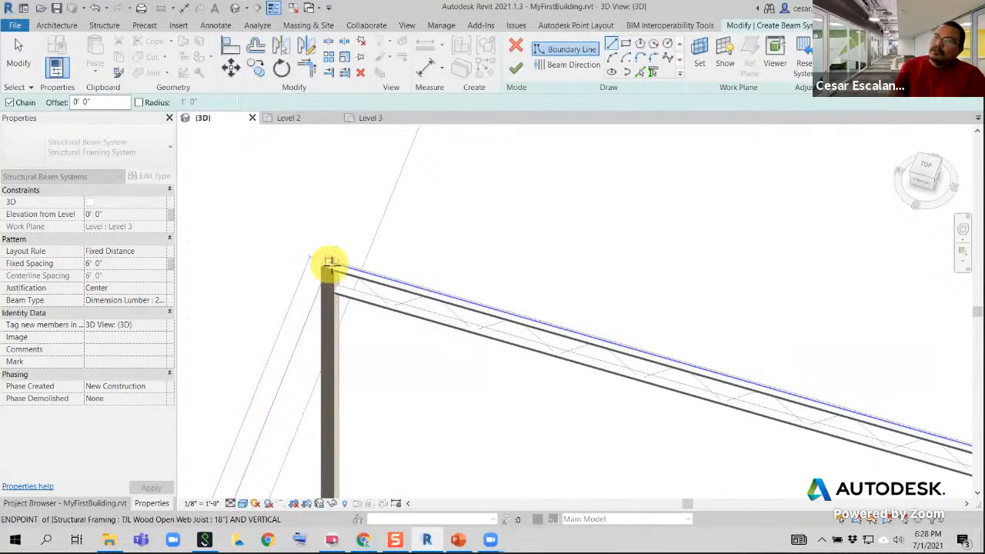
scroll(331, 264, up, 1)
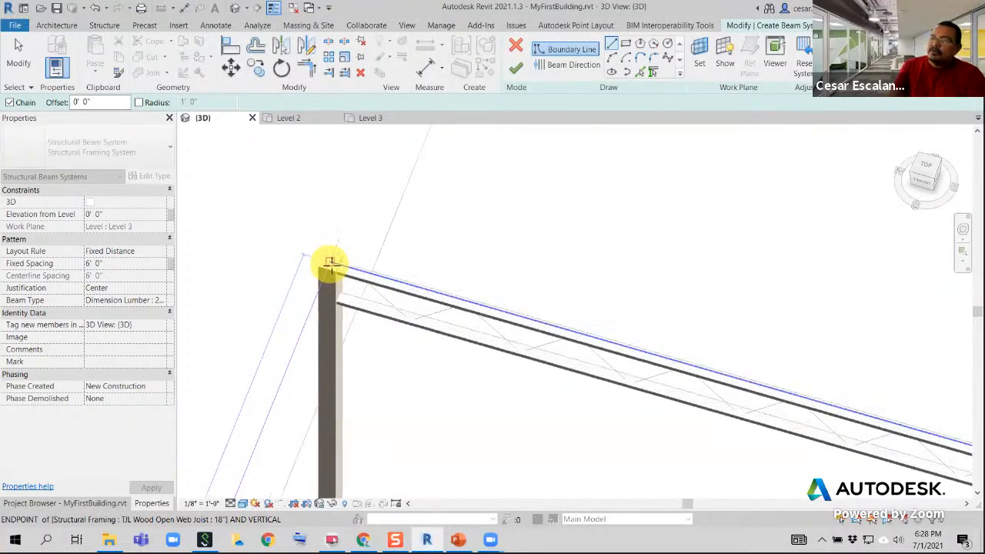
scroll(331, 264, up, 3)
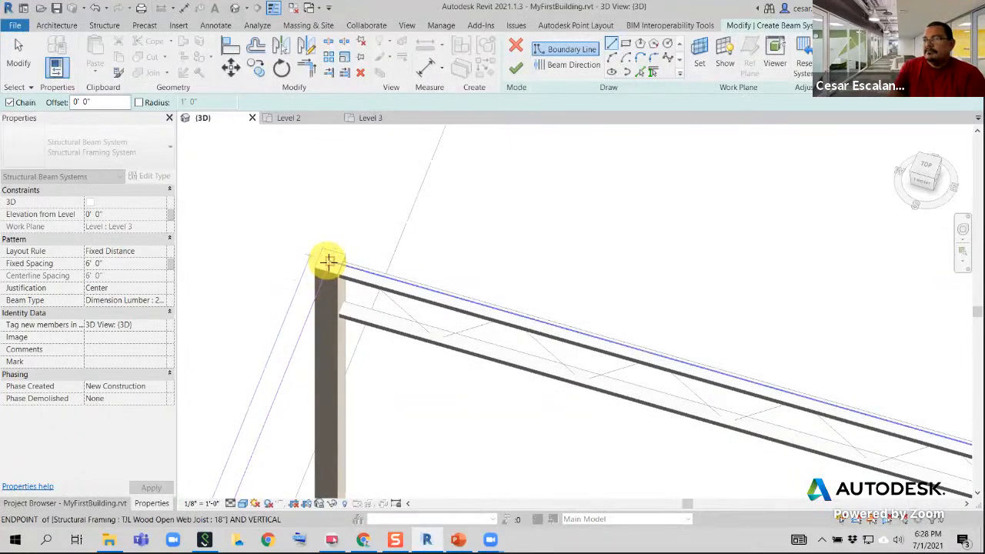
click(328, 262)
Continue the boundary line along the second joist row to the joist endpoint at its opposite end column
scroll(345, 254, down, 5)
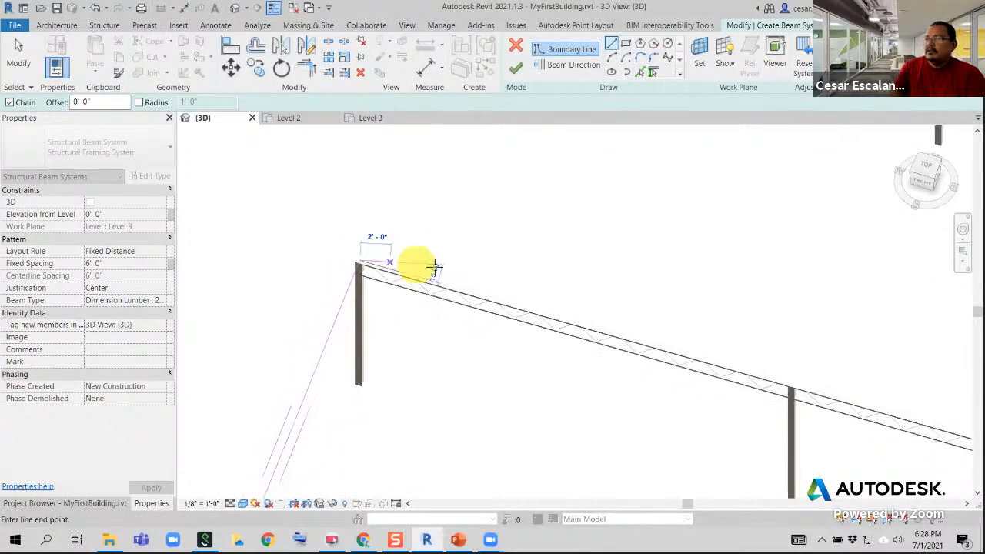
scroll(485, 268, down, 1)
middle_drag(736, 310, 562, 253)
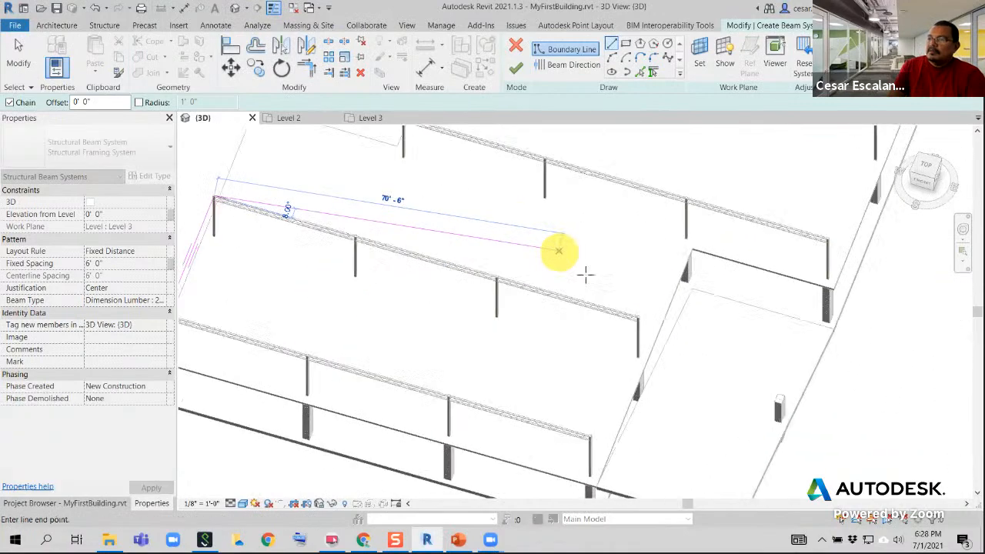
scroll(646, 310, up, 3)
scroll(639, 319, up, 4)
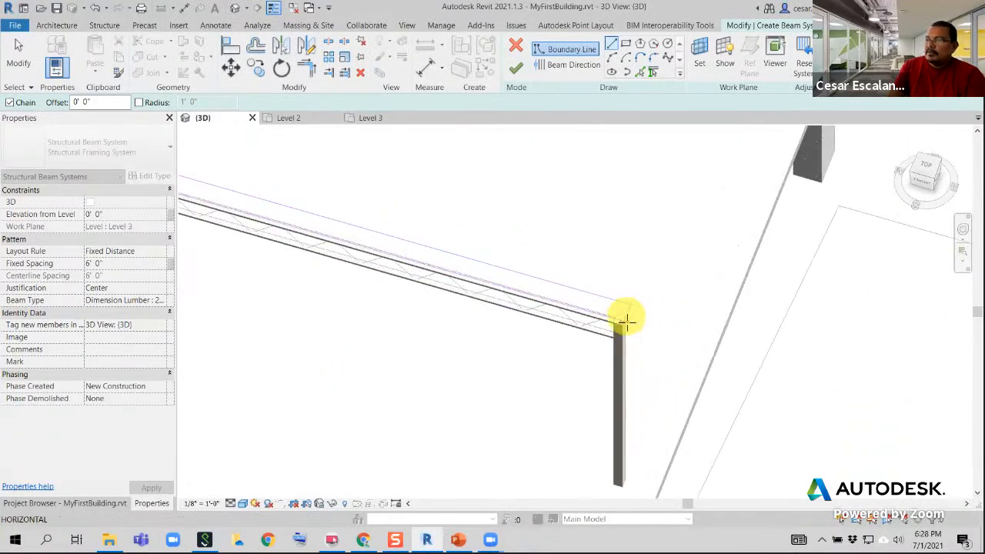
click(618, 322)
Draw the other short side of the boundary back to the front joist row's end column
scroll(642, 314, down, 5)
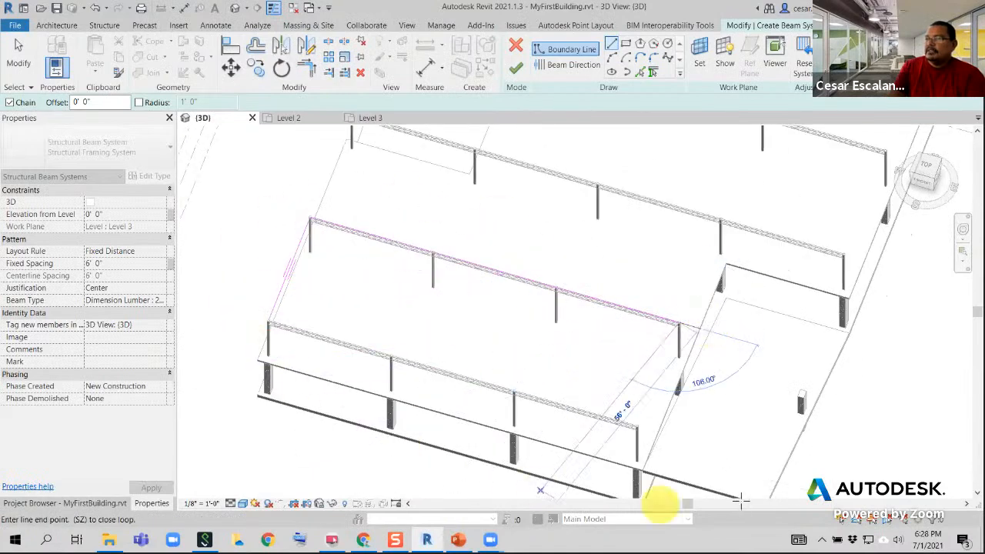
scroll(668, 425, up, 3)
scroll(668, 426, up, 5)
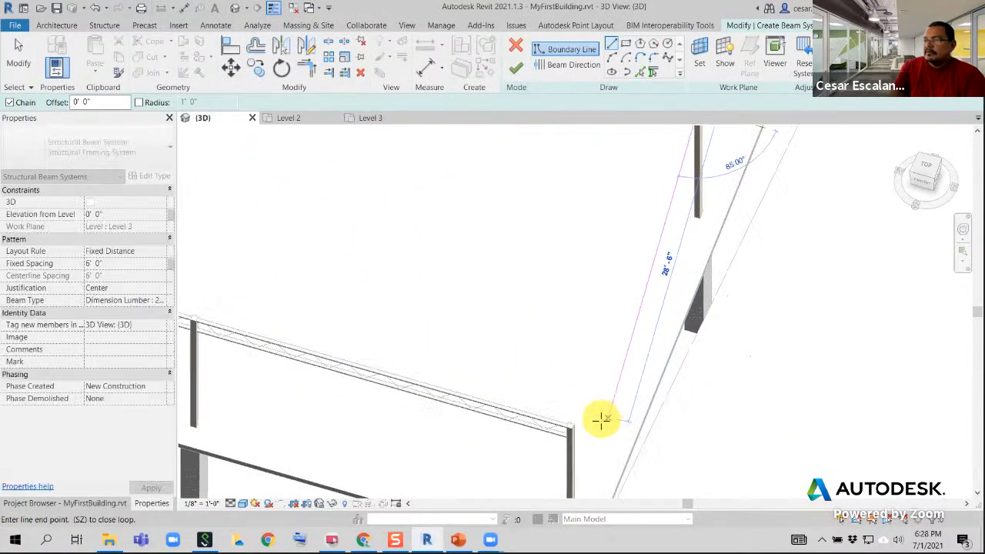
click(532, 437)
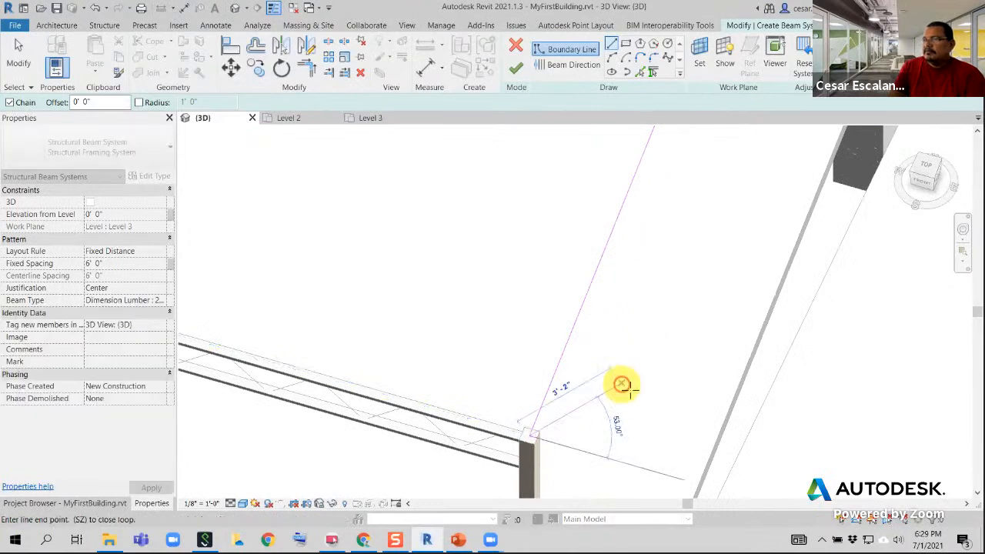
Close the boundary along the front joist row at its starting column and finish drawing lines
scroll(636, 393, down, 5)
middle_drag(608, 371, 933, 445)
scroll(415, 357, up, 3)
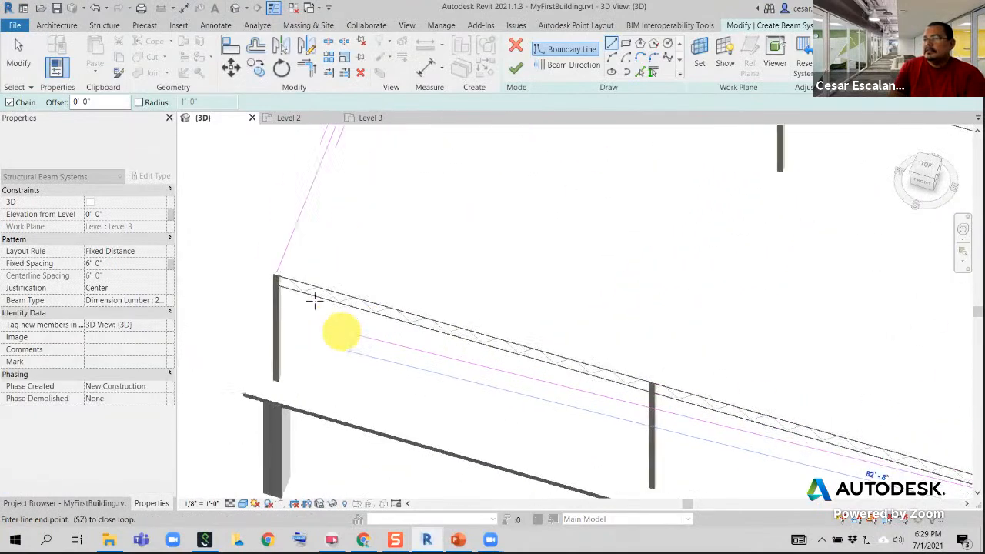
click(278, 271)
scroll(449, 405, down, 4)
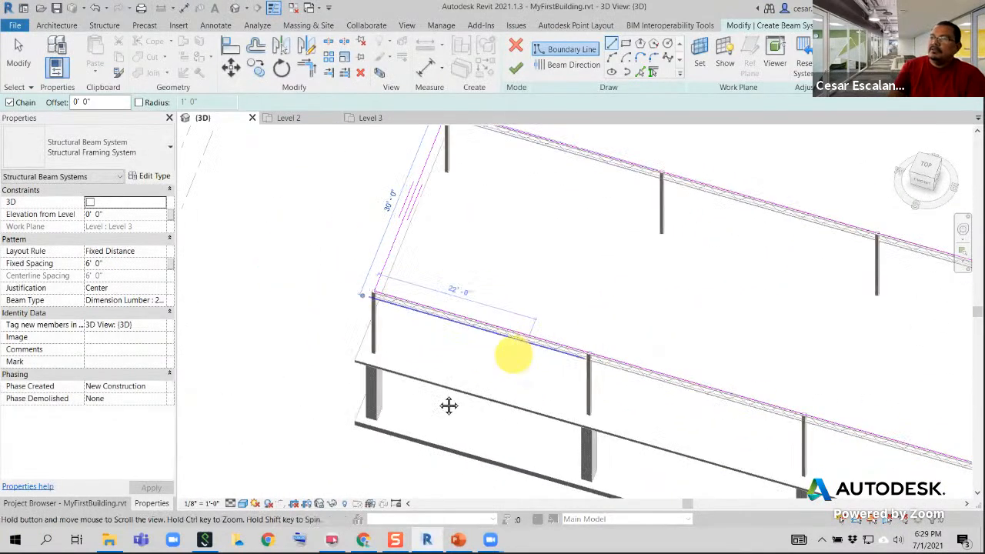
key(Escape)
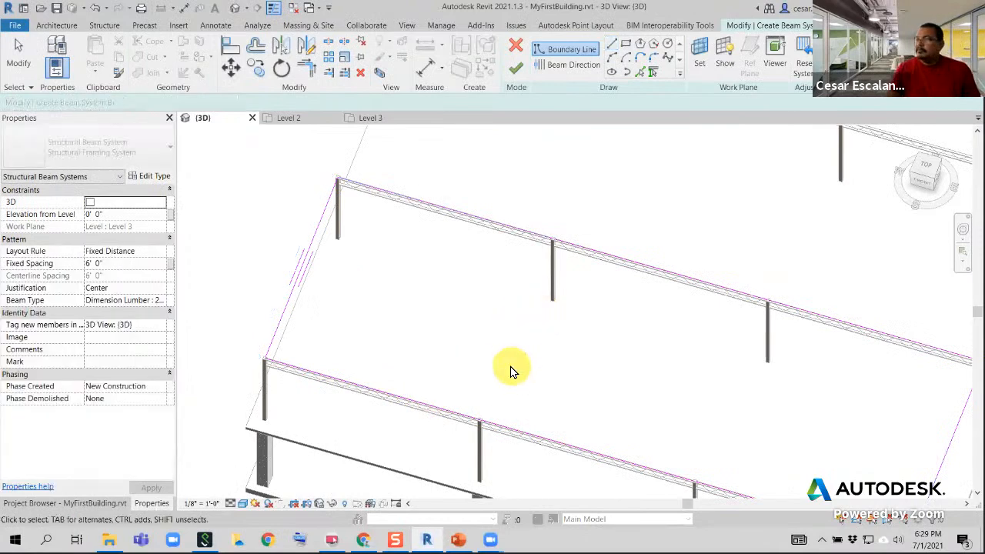
Examine the closed beam system boundary and the beam direction mark on its short end side
scroll(512, 369, down, 2)
middle_drag(549, 342, 473, 300)
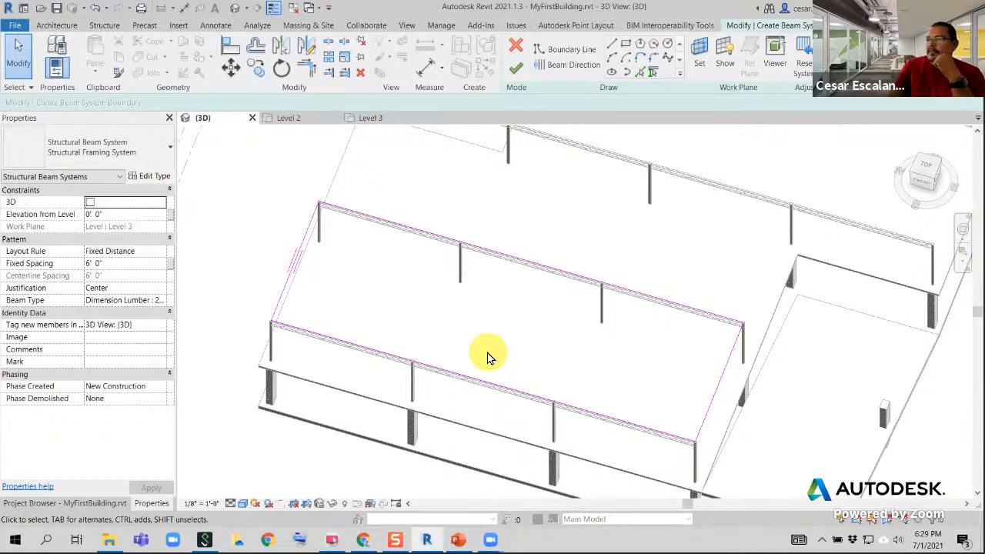
scroll(253, 265, up, 3)
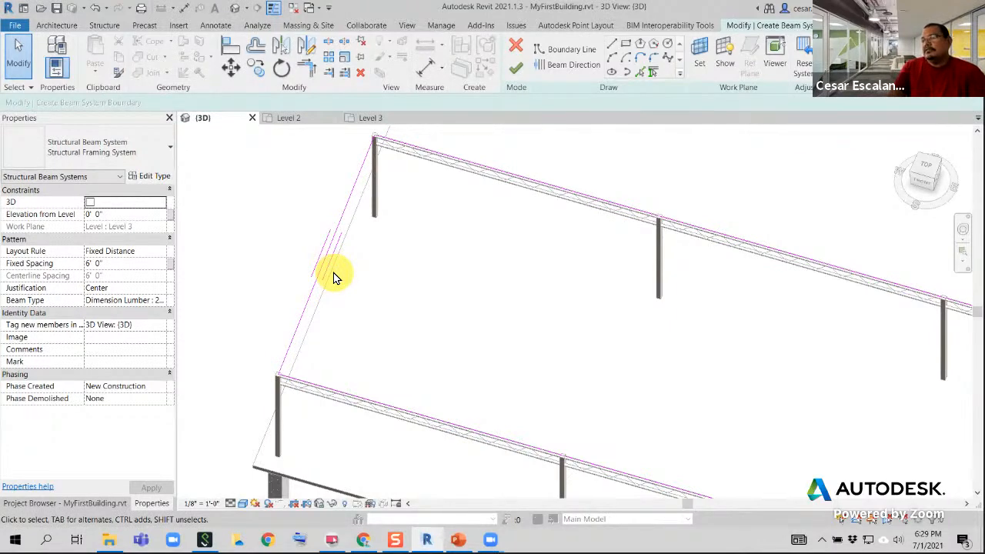
scroll(334, 281, down, 3)
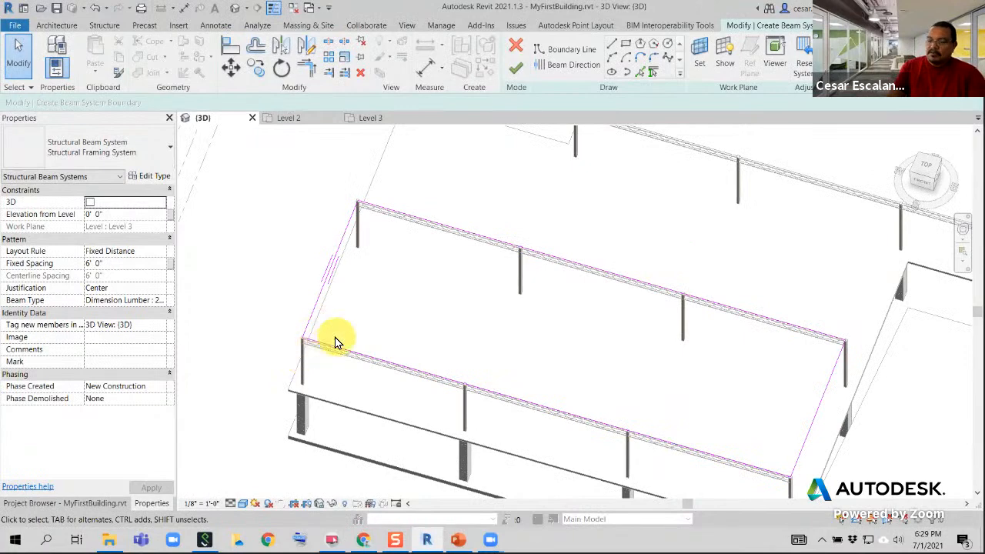
drag(323, 343, 388, 213)
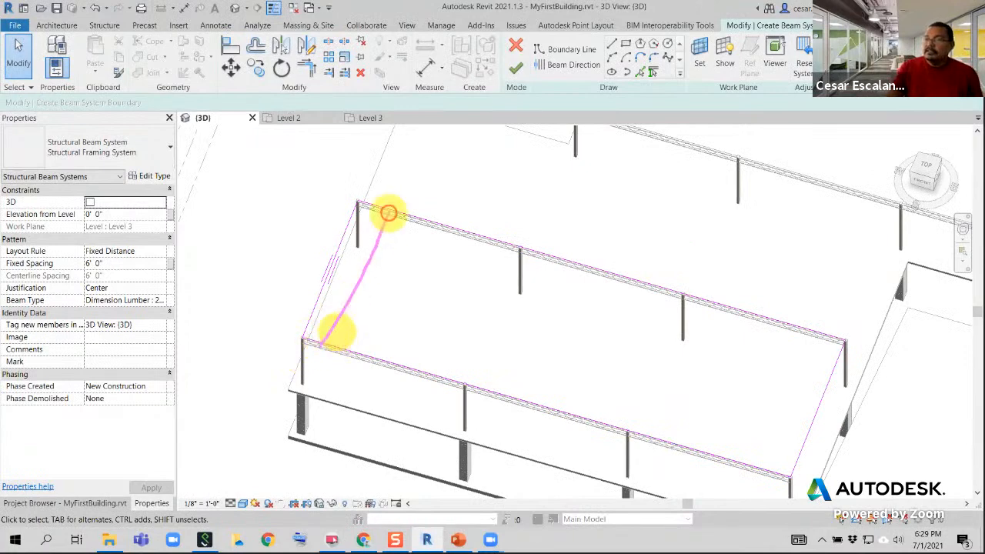
drag(370, 348, 428, 208)
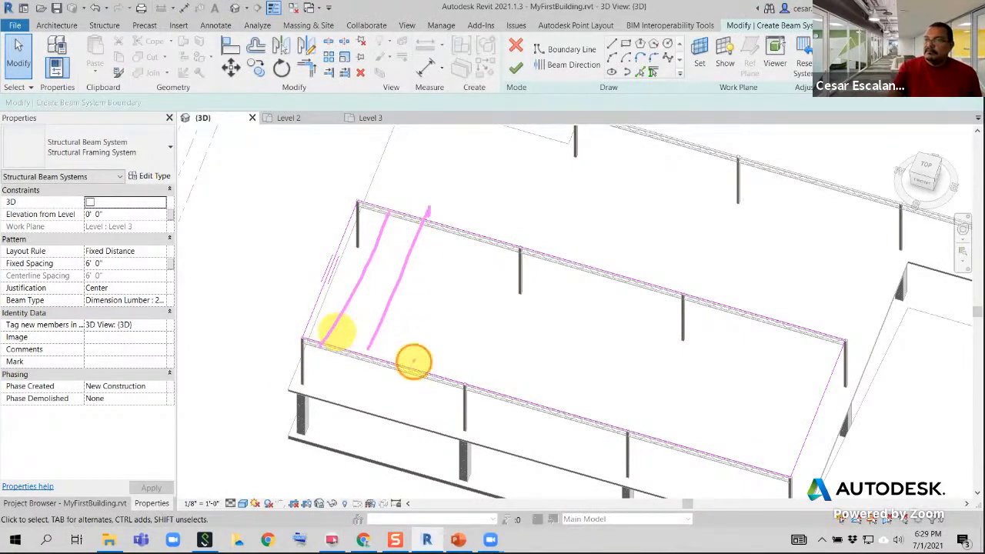
drag(414, 361, 467, 215)
mouse_move(335, 243)
mouse_down()
mouse_move(325, 292)
mouse_move(331, 266)
mouse_up()
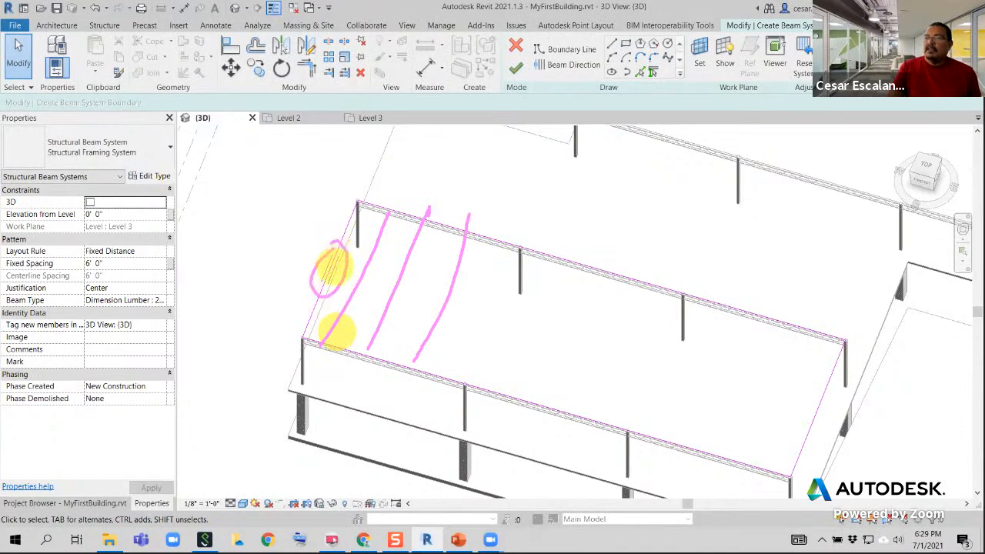
key(Escape)
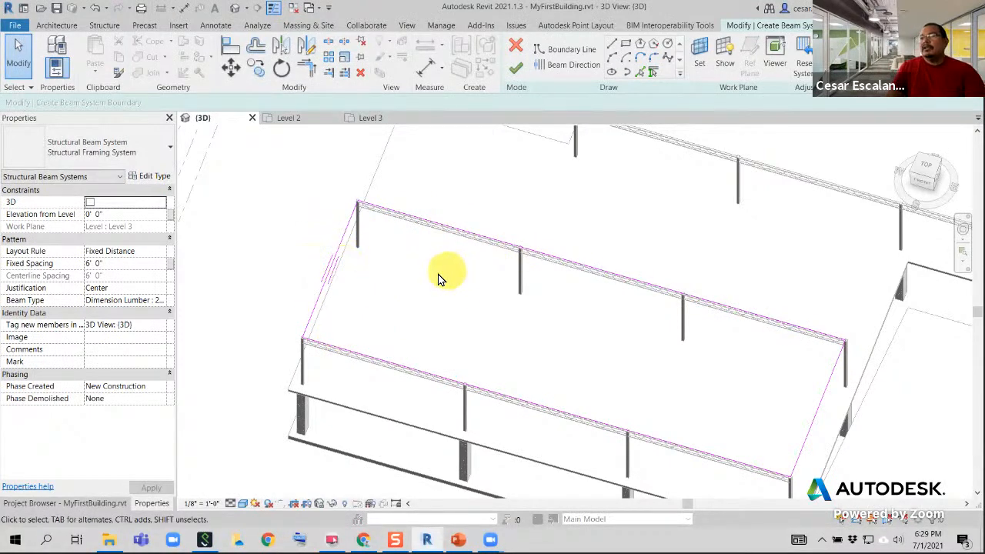
Try the beam direction parallel to the front joist row, and set it back to the short end boundary line
click(555, 67)
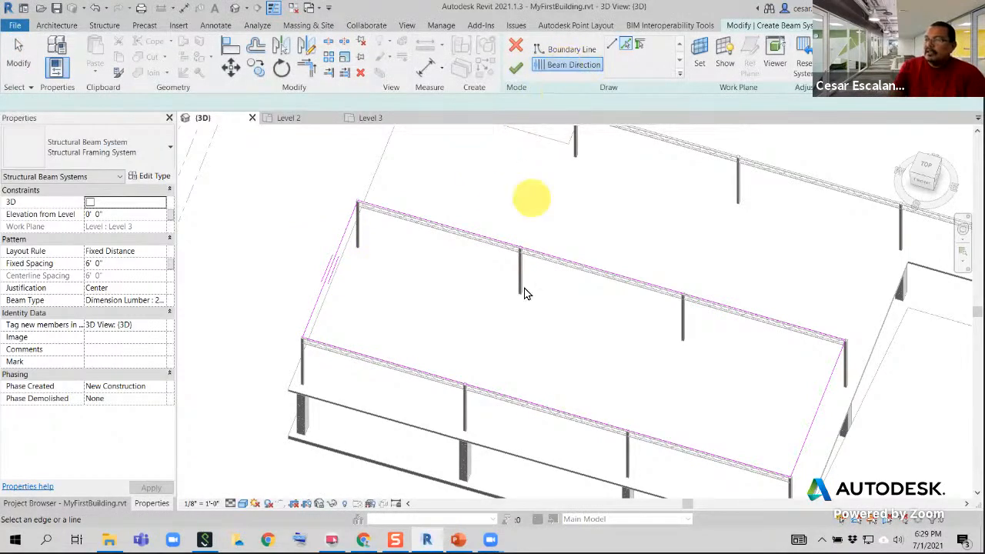
click(522, 404)
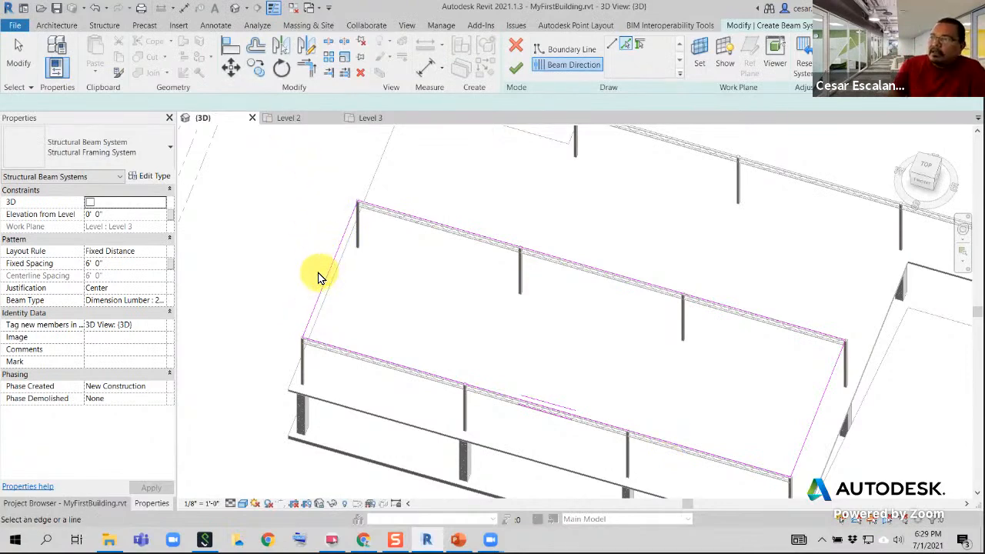
click(569, 68)
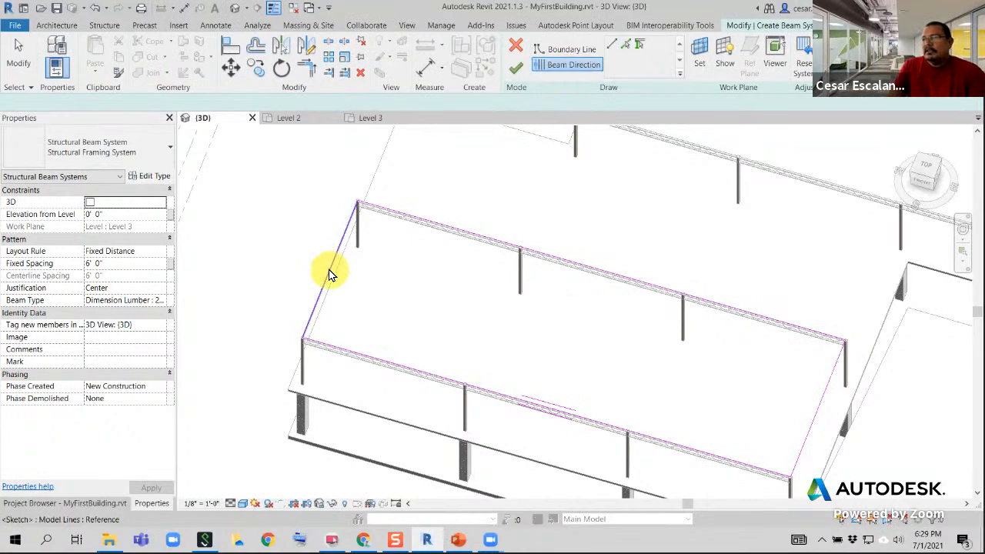
click(329, 274)
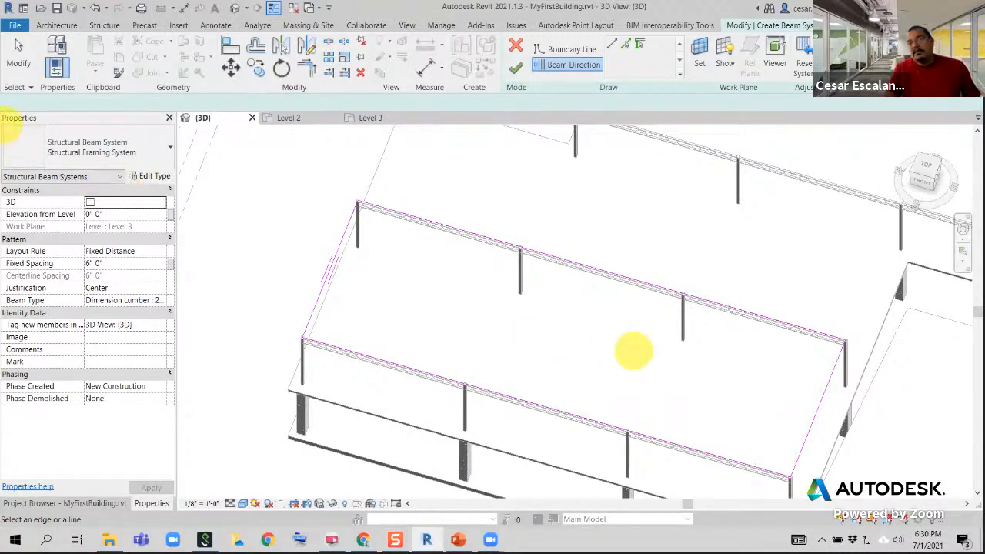
drag(2, 113, 183, 420)
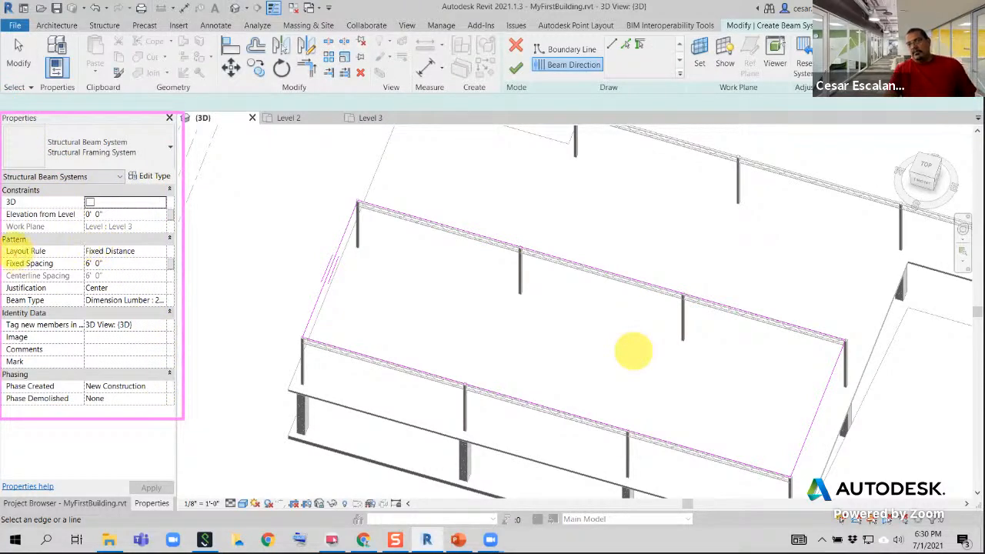
drag(3, 232, 177, 312)
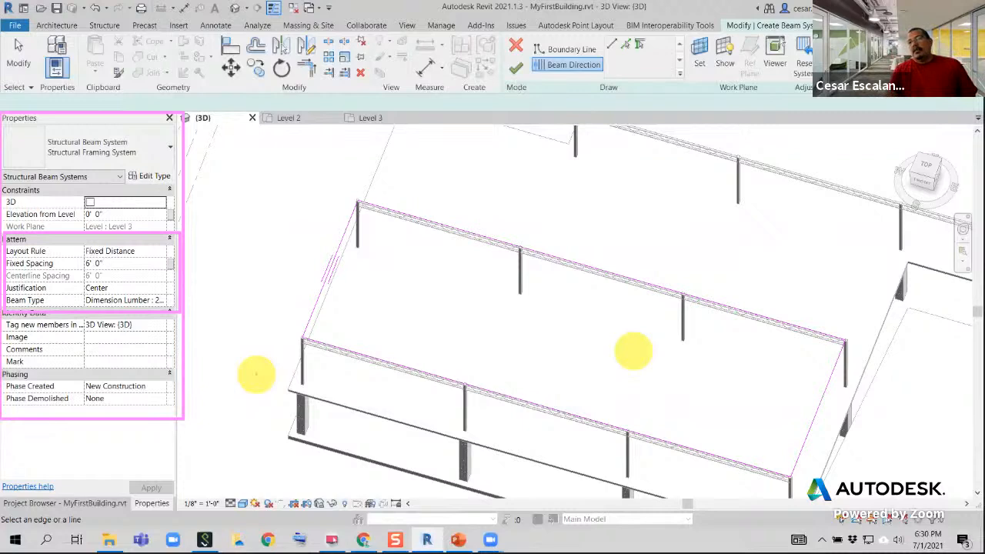
key(Escape)
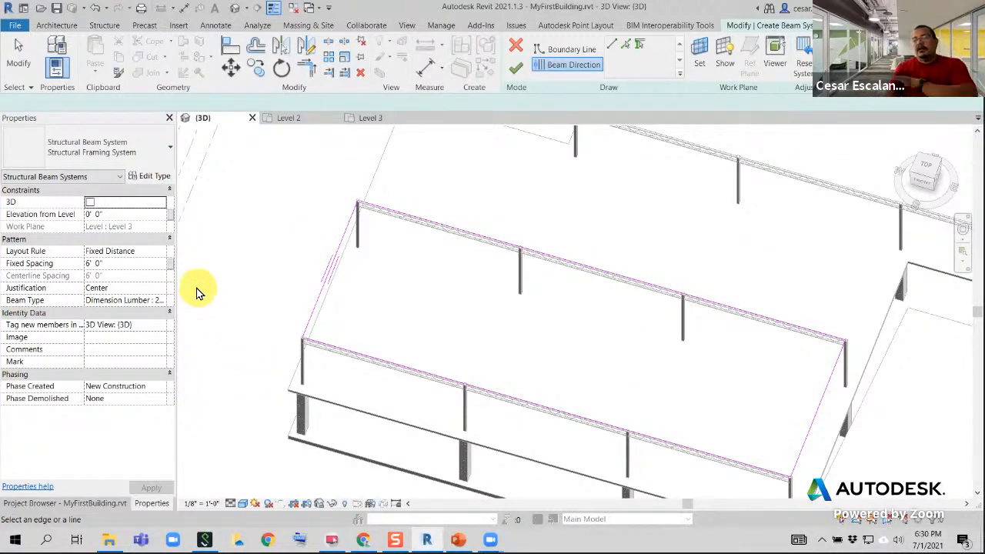
Set the beam system's layout rule to Fixed Distance with 1.5' fixed spacing, and review the justification options, keeping Center
click(164, 252)
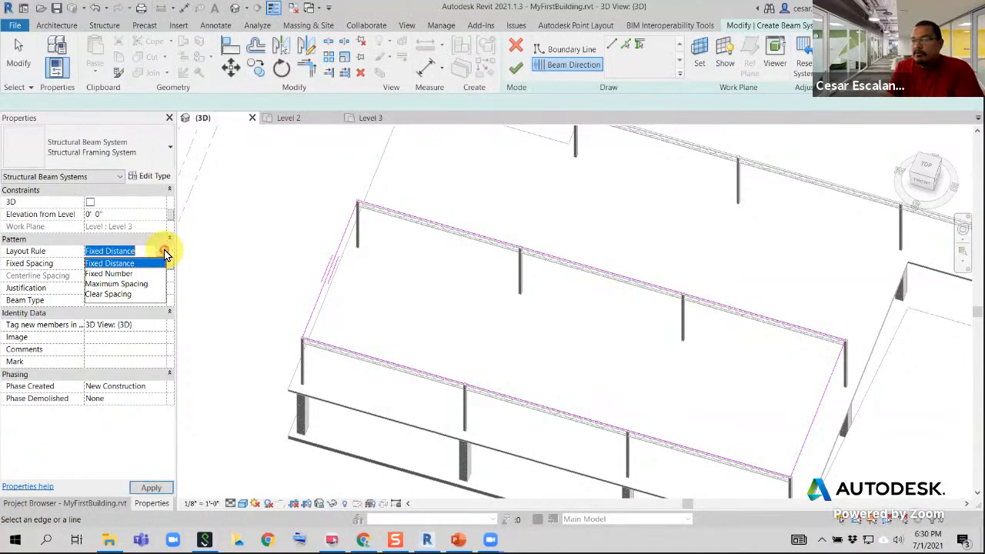
click(127, 263)
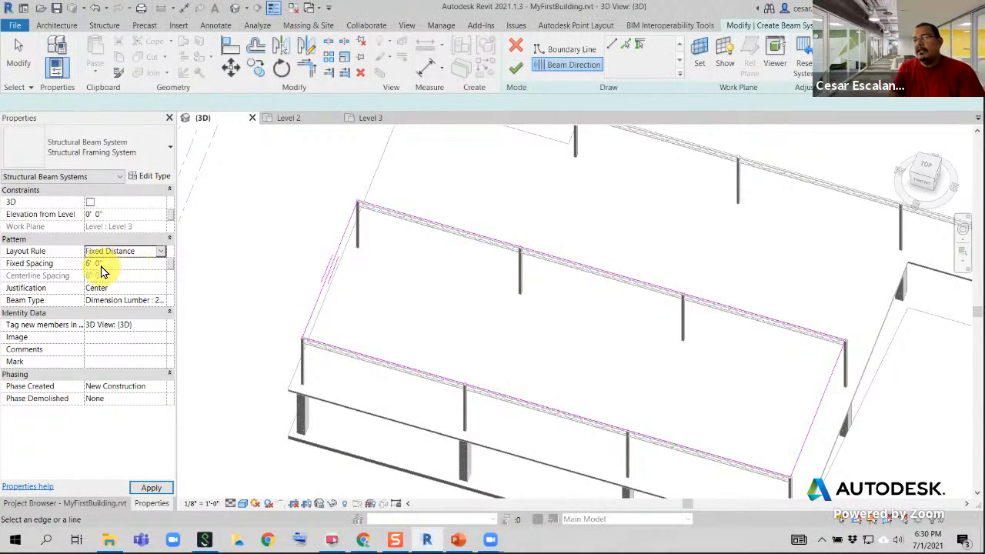
click(120, 264)
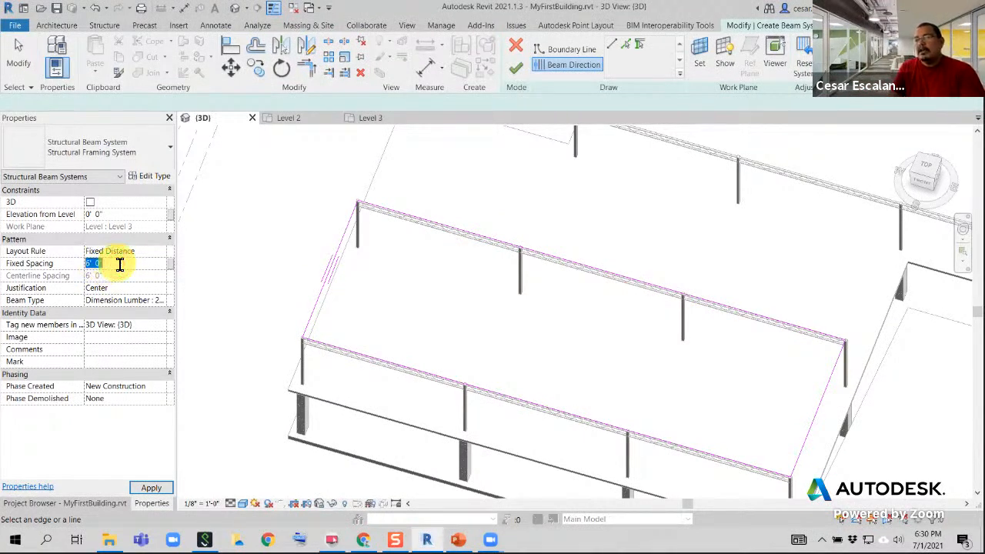
text(1.5)
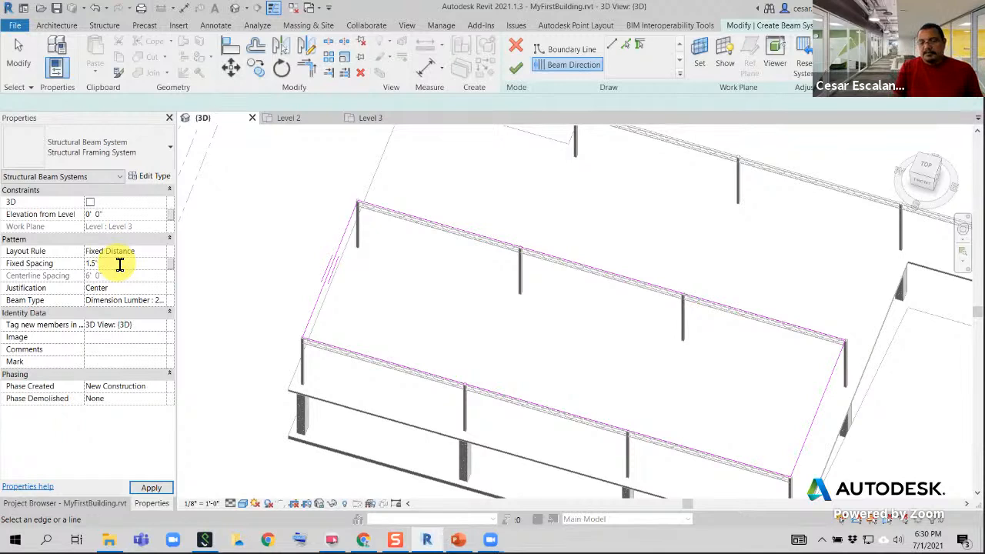
key(Return)
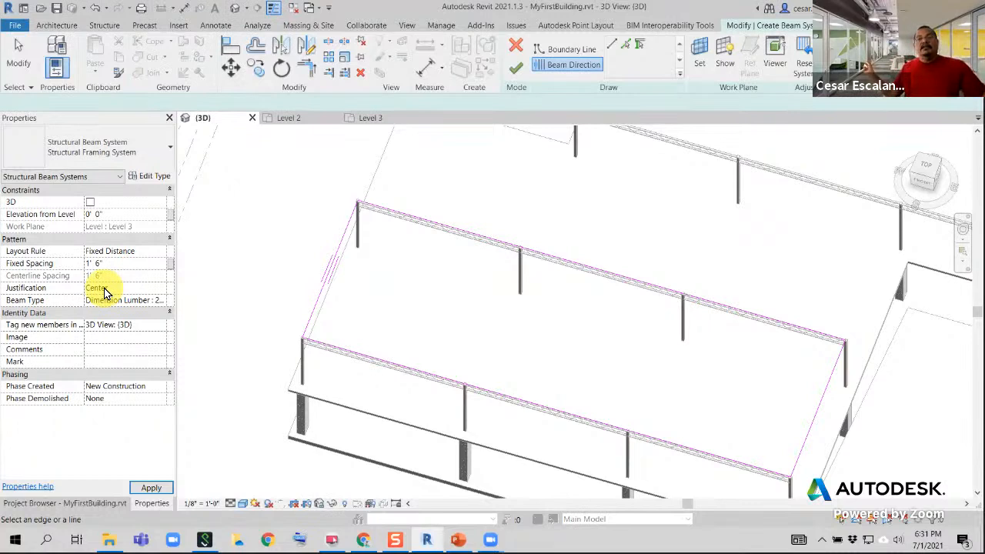
click(161, 287)
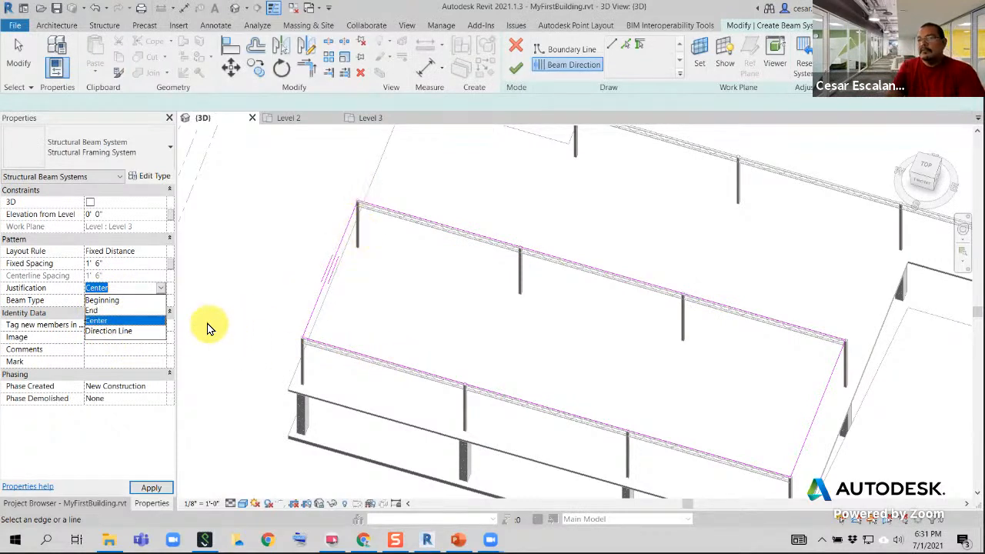
click(190, 284)
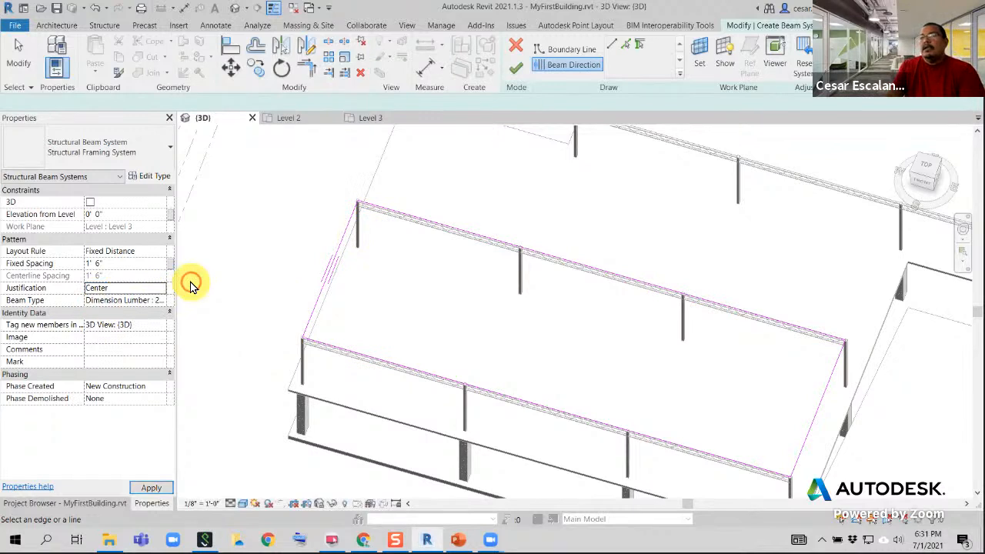
Change the beam system's layout rule to Maximum Spacing and set the maximum spacing to 1' 6"
click(161, 251)
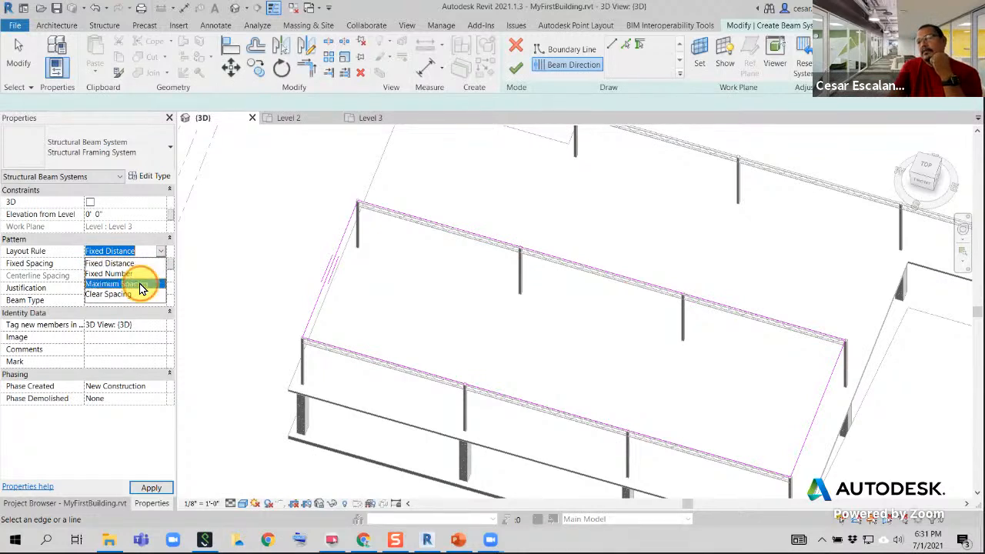
click(137, 284)
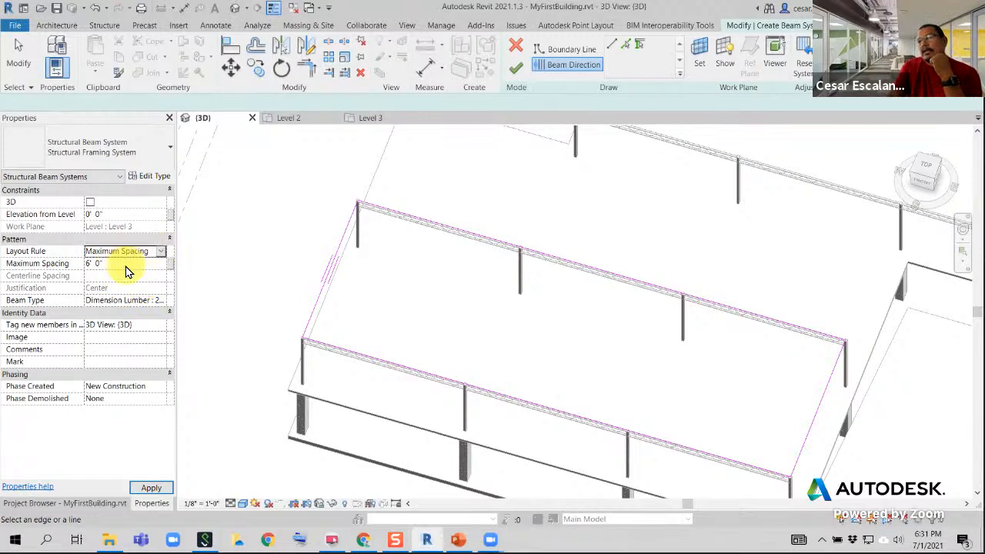
click(127, 266)
text(1')
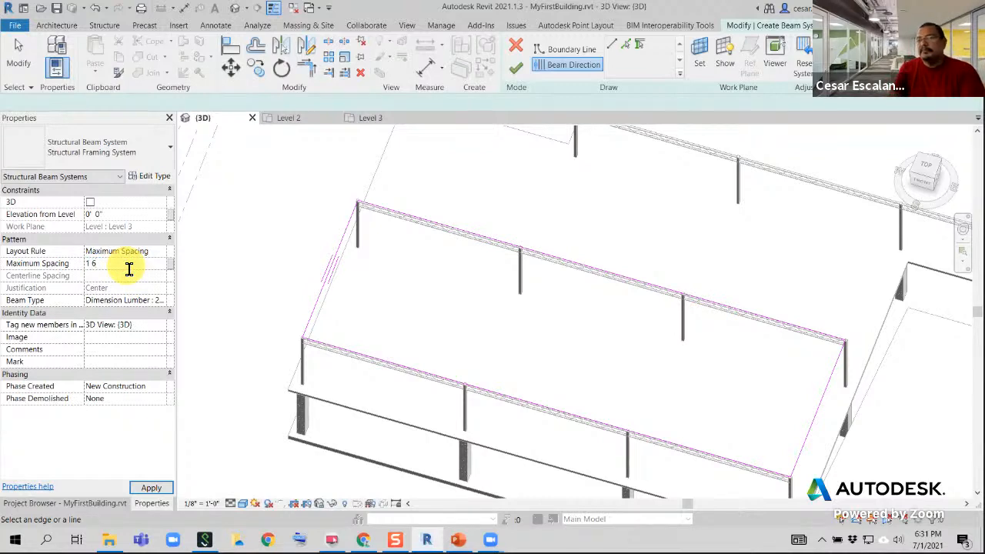
text( 6)
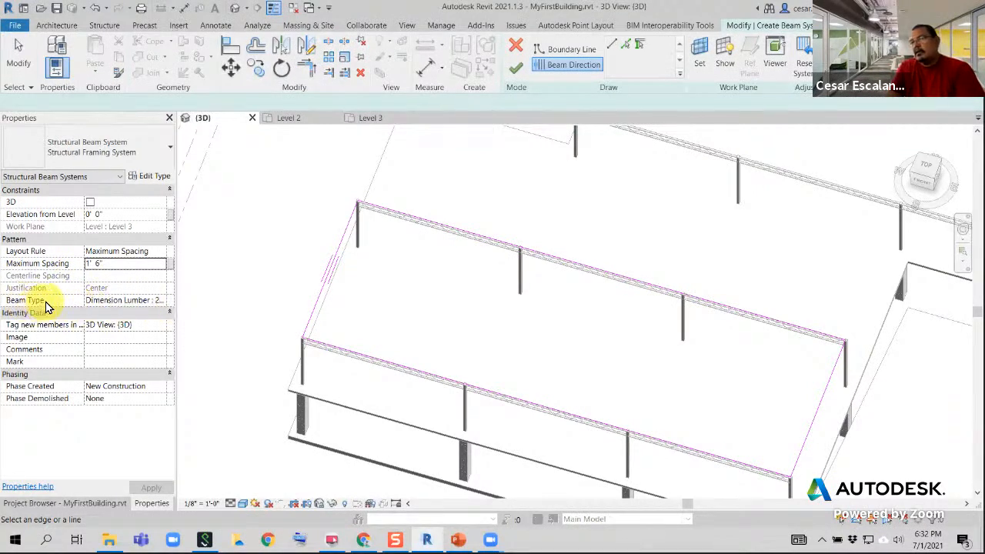
Set the beam type to Dimension Lumber : 2x6 and finish the beam system sketch
click(159, 300)
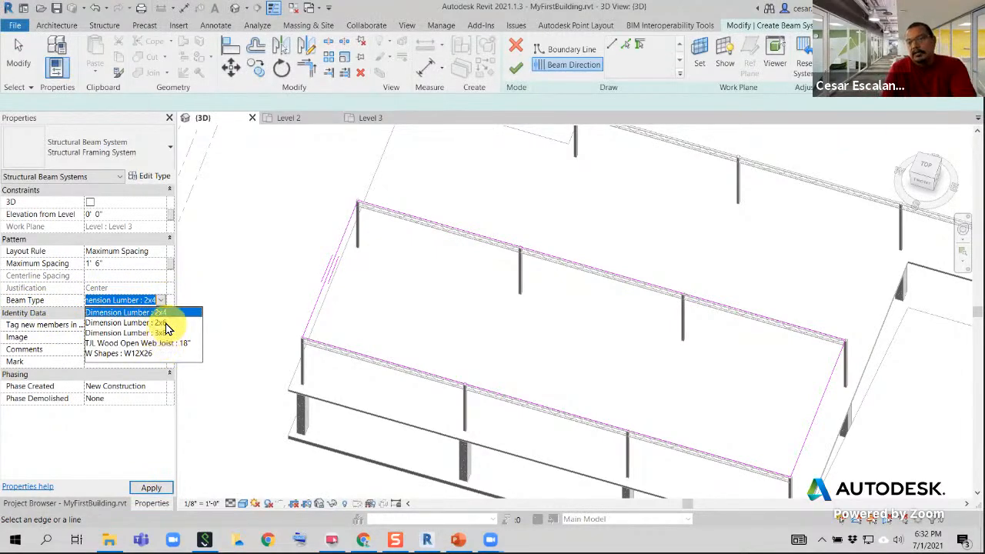
click(165, 323)
click(511, 392)
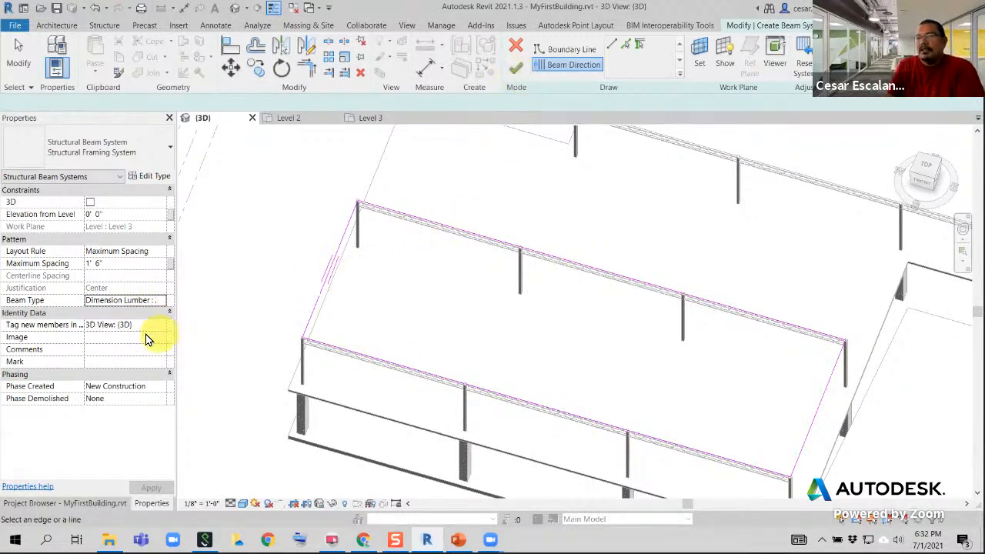
click(158, 300)
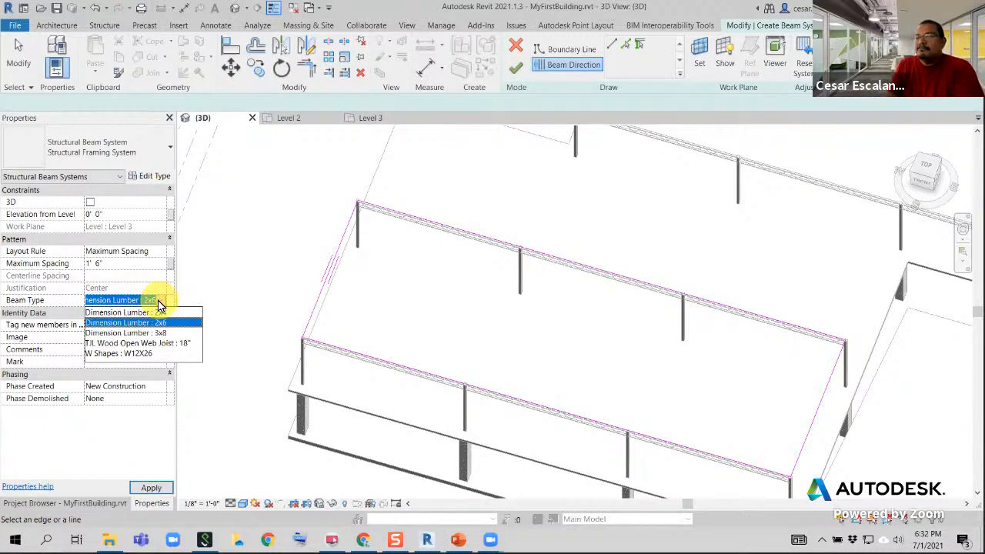
click(158, 300)
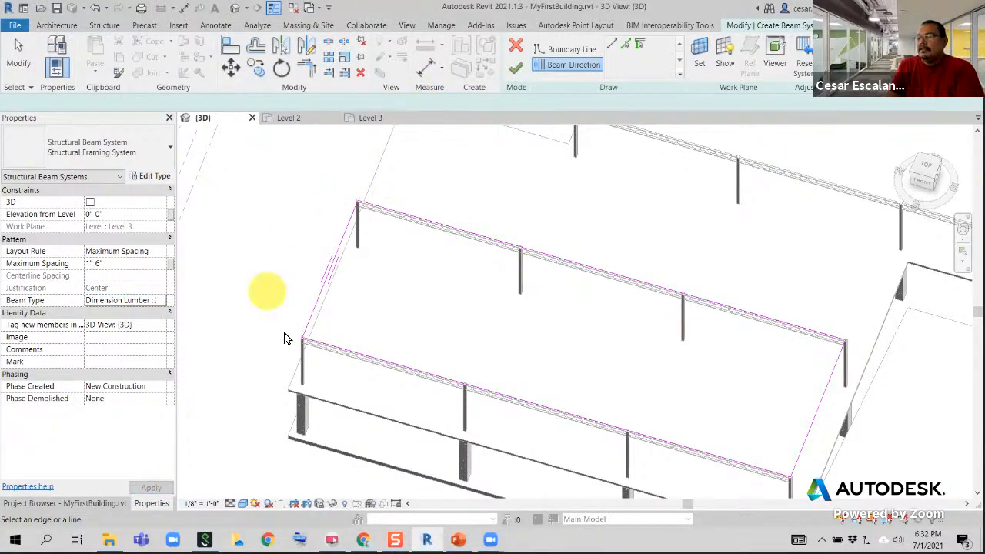
scroll(371, 267, up, 2)
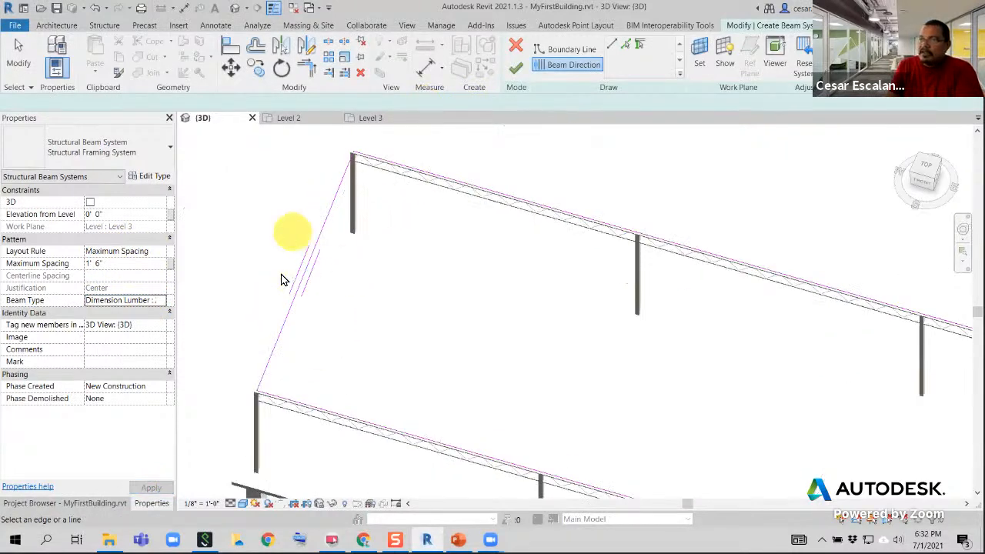
scroll(292, 277, down, 3)
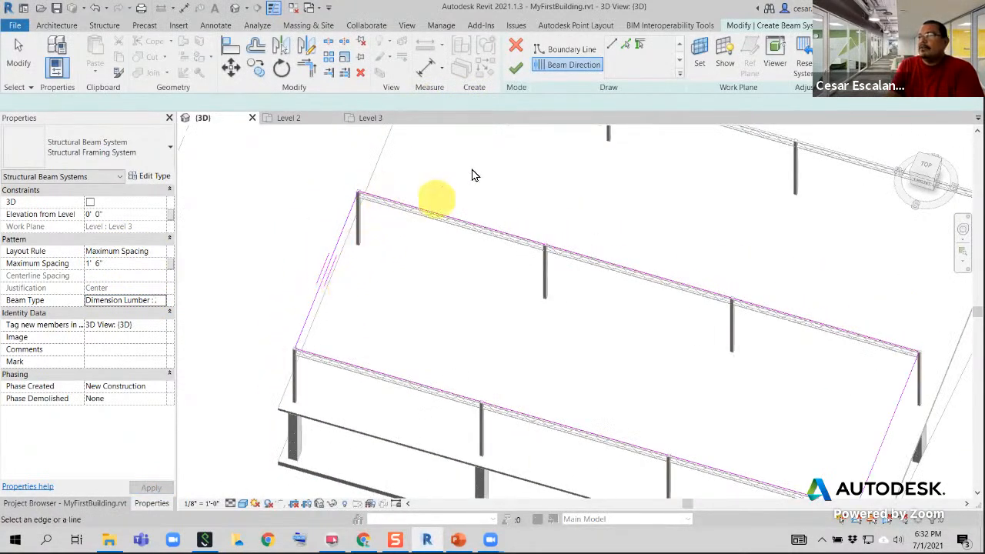
click(515, 67)
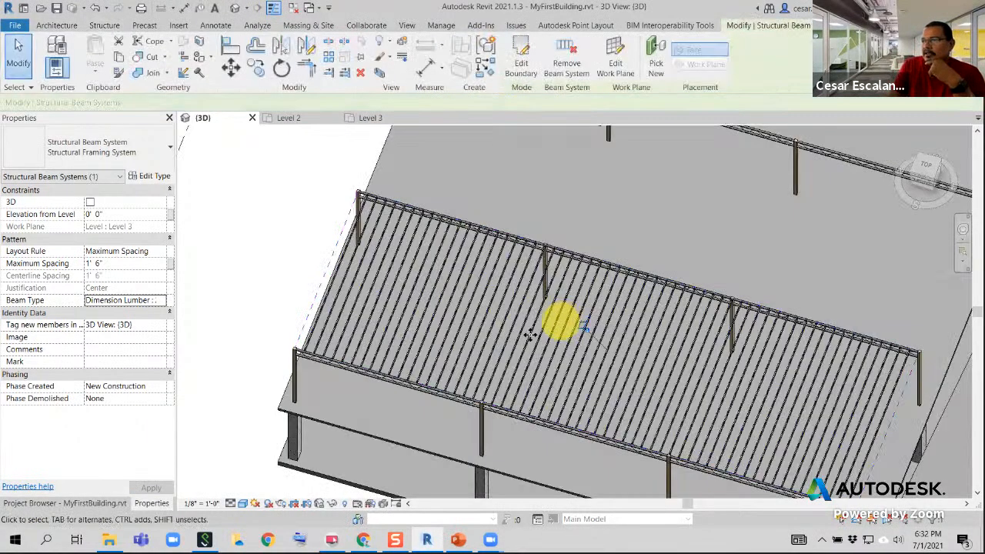
Examine how the beam system's lumber members meet the open web joist girder beside the corner column
scroll(237, 344, down, 2)
scroll(606, 433, up, 2)
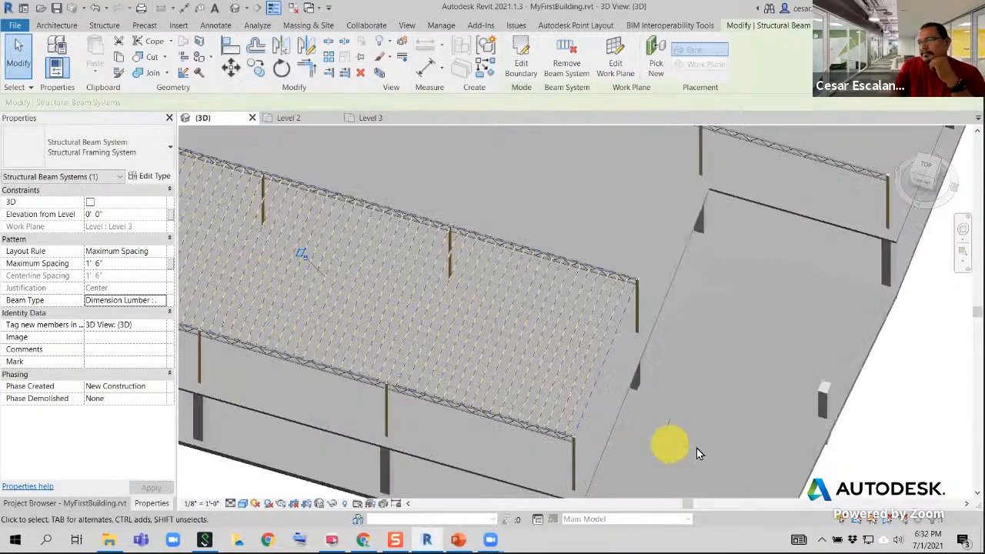
middle_drag(696, 447, 736, 455)
scroll(720, 438, down, 1)
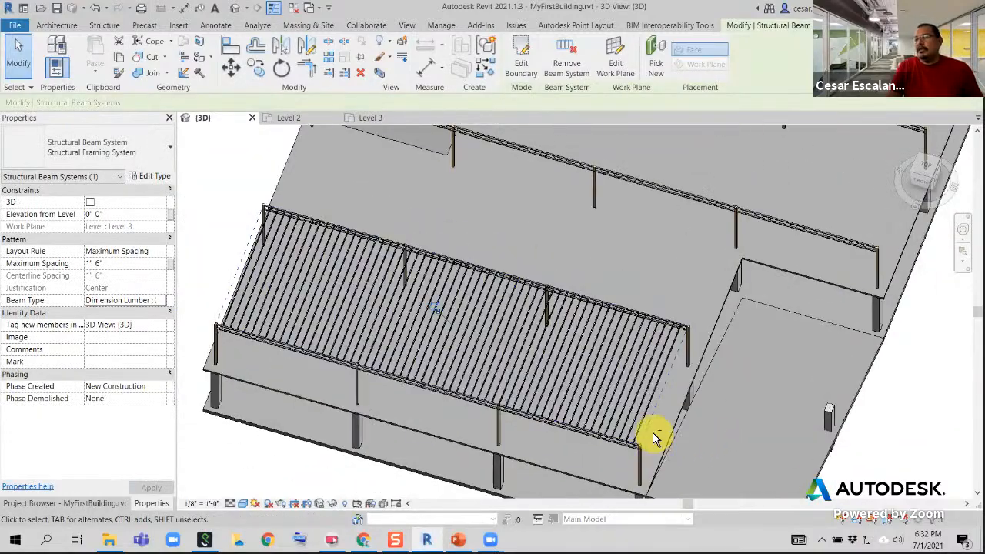
shift+middle_drag(652, 437, 574, 315)
scroll(574, 406, up, 4)
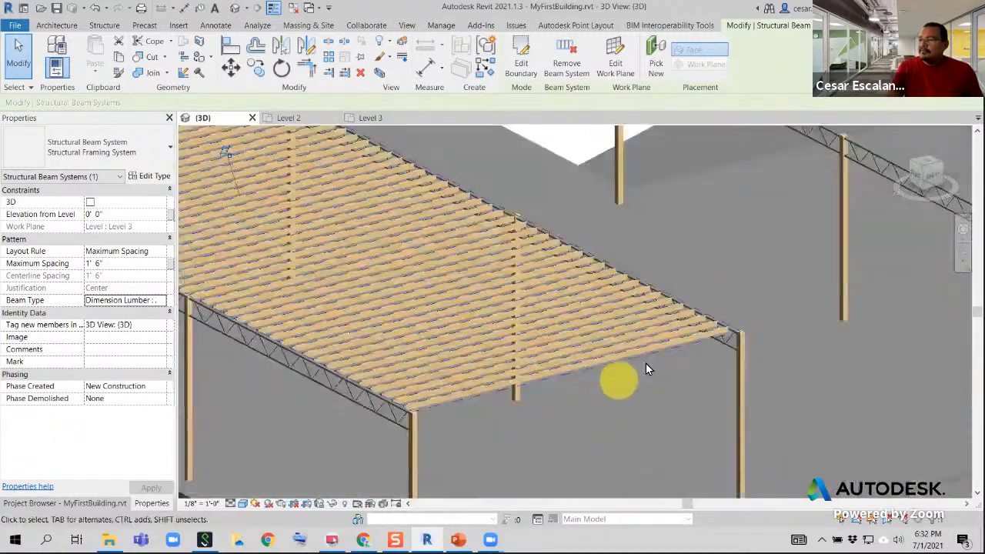
scroll(648, 360, up, 2)
scroll(721, 336, up, 2)
middle_drag(723, 336, 443, 343)
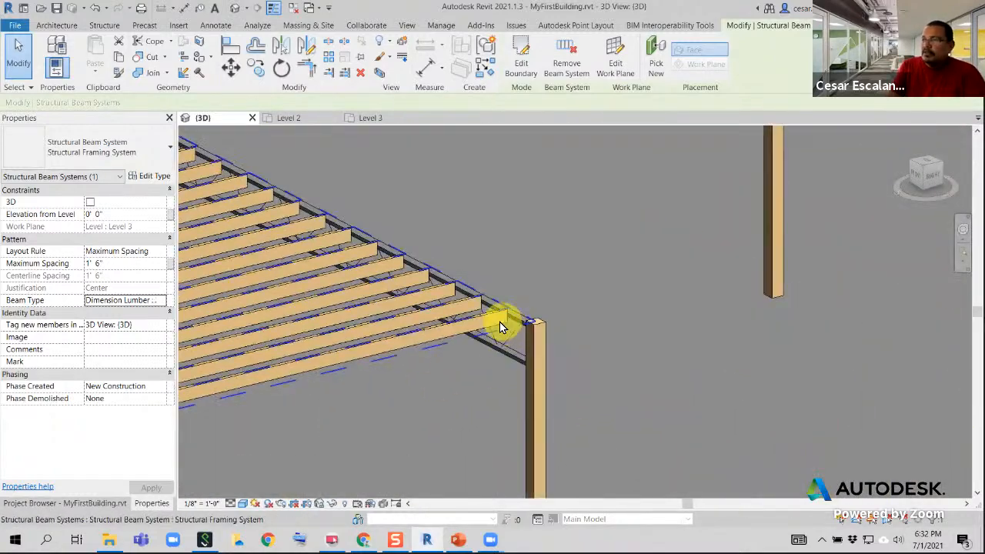
scroll(501, 319, up, 3)
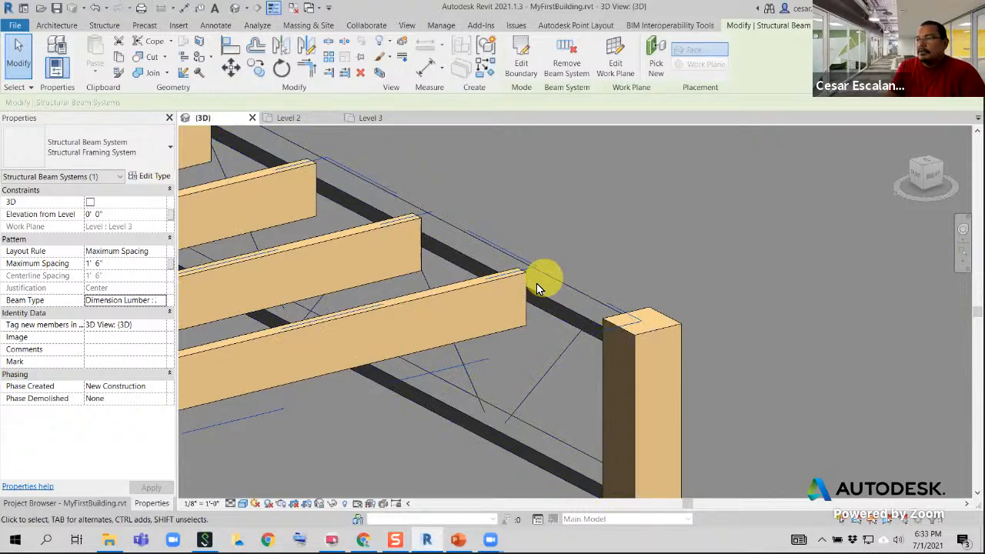
scroll(563, 309, down, 2)
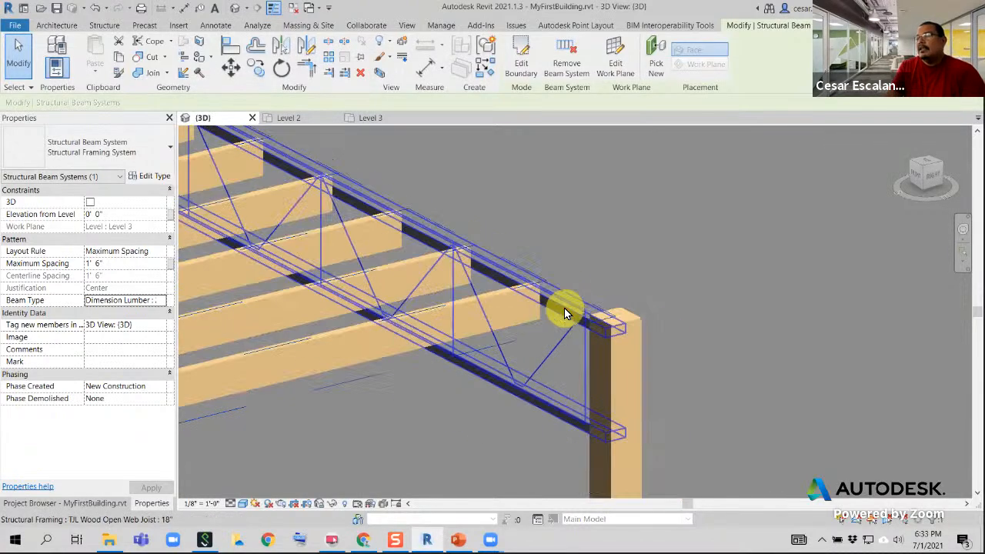
click(564, 309)
middle_drag(564, 309, 821, 289)
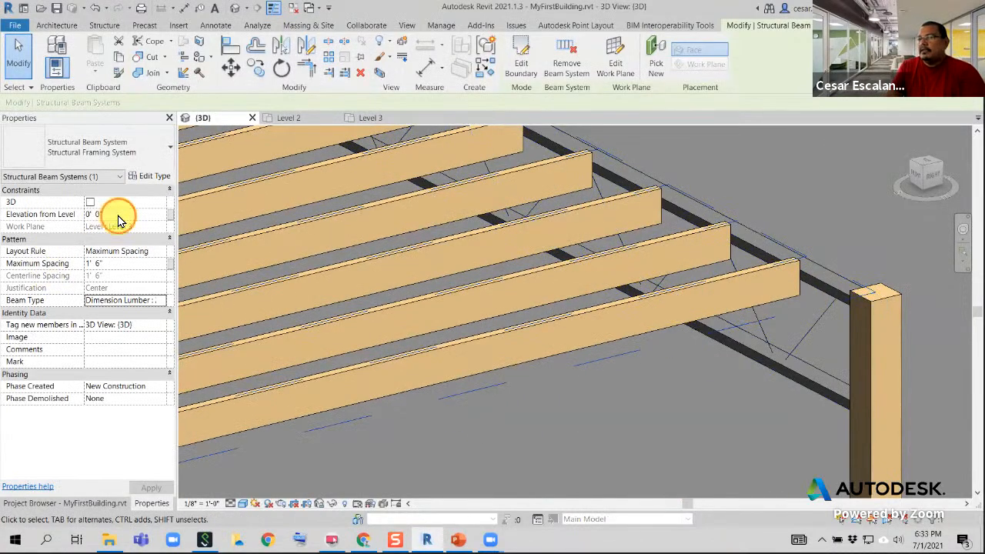
Set the beam system's elevation from level to -1.5" and apply the change
click(119, 216)
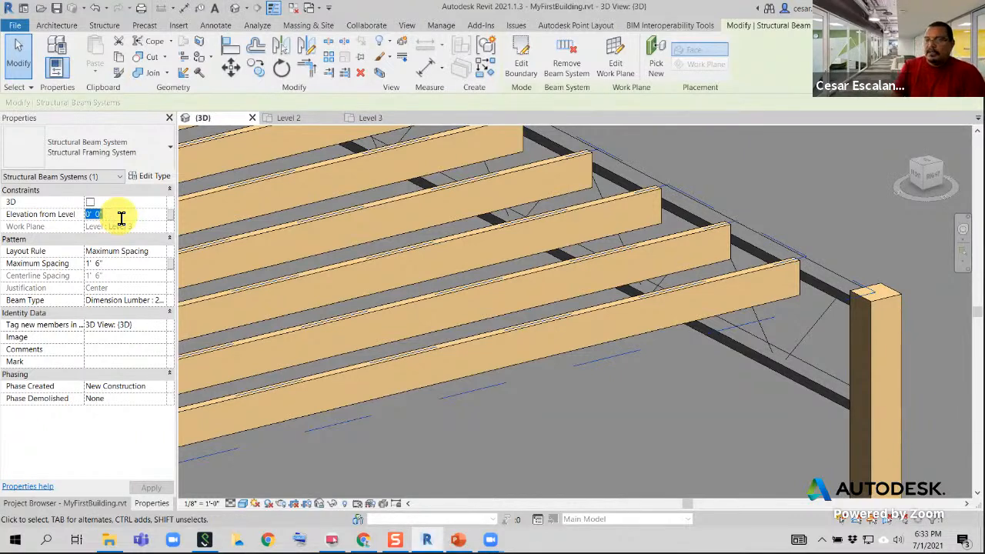
text(-)
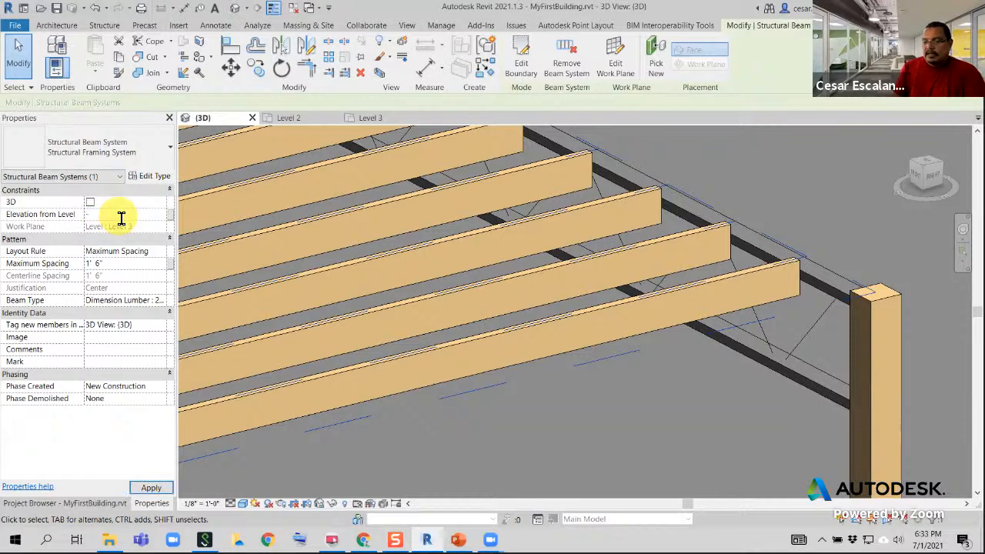
text(1.5)
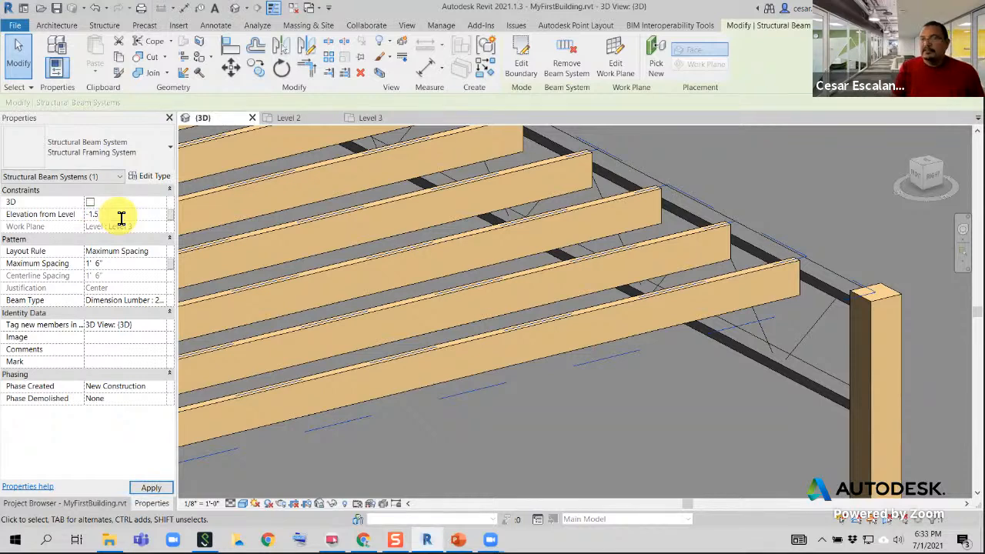
key(Return)
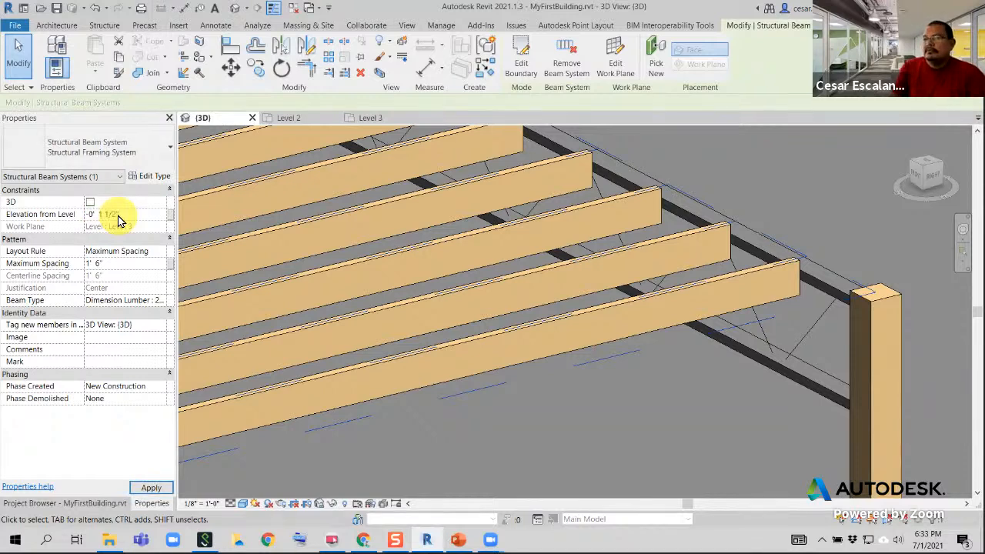
click(156, 489)
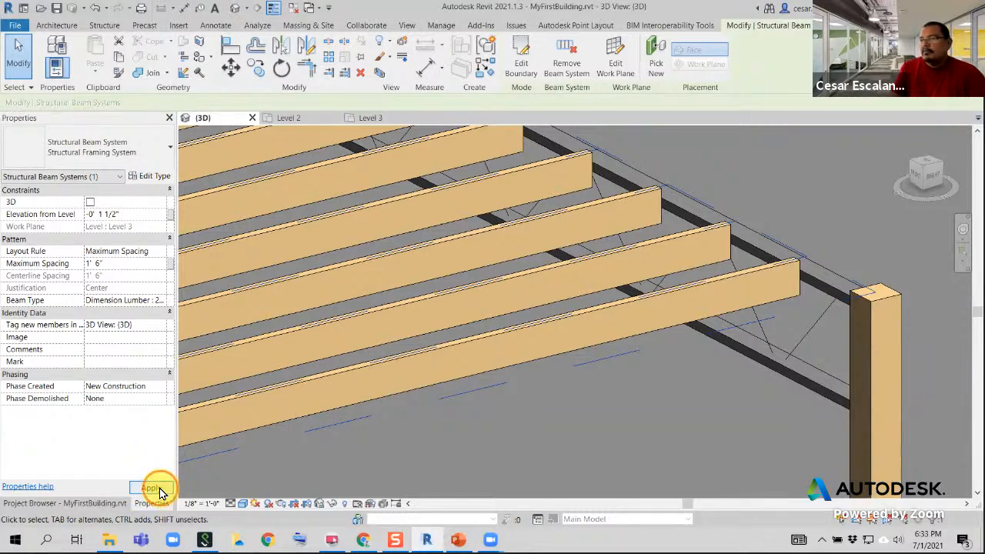
Inspect the lowered beam system between its two girder rows and the remaining unfilled bays on Level 3
scroll(514, 443, down, 3)
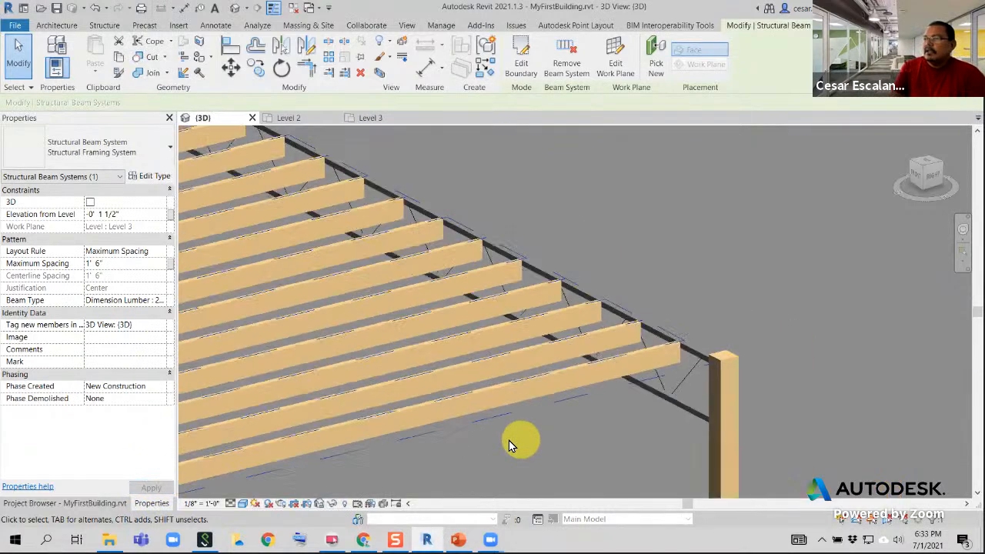
scroll(682, 357, down, 2)
middle_drag(683, 368, 762, 388)
scroll(762, 388, down, 4)
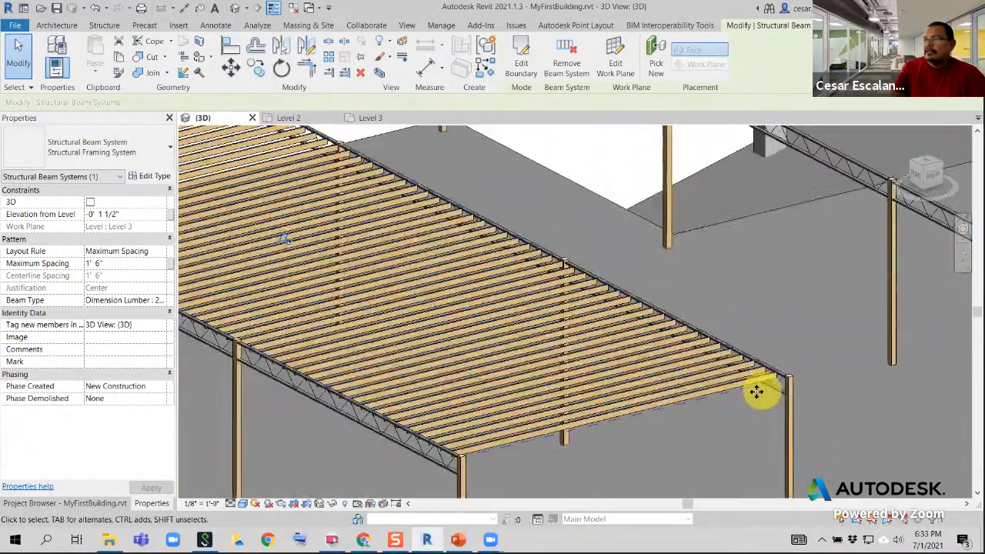
scroll(654, 392, down, 2)
scroll(718, 404, down, 2)
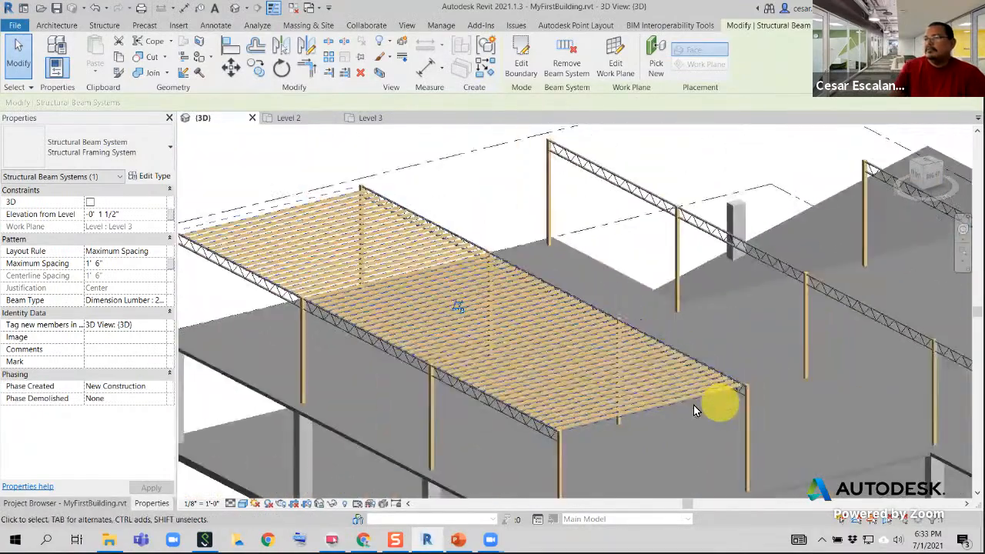
middle_drag(510, 378, 529, 412)
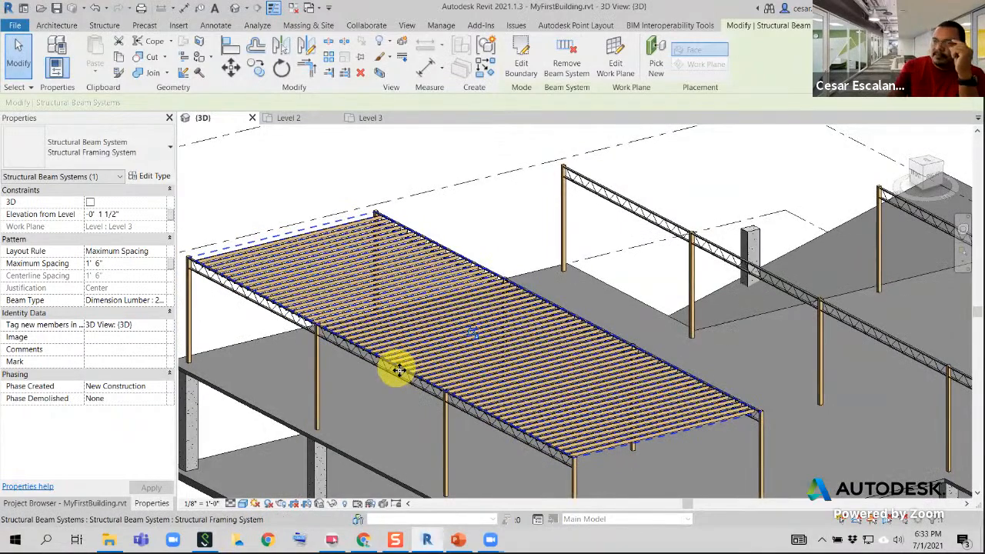
shift+middle_drag(633, 345, 611, 431)
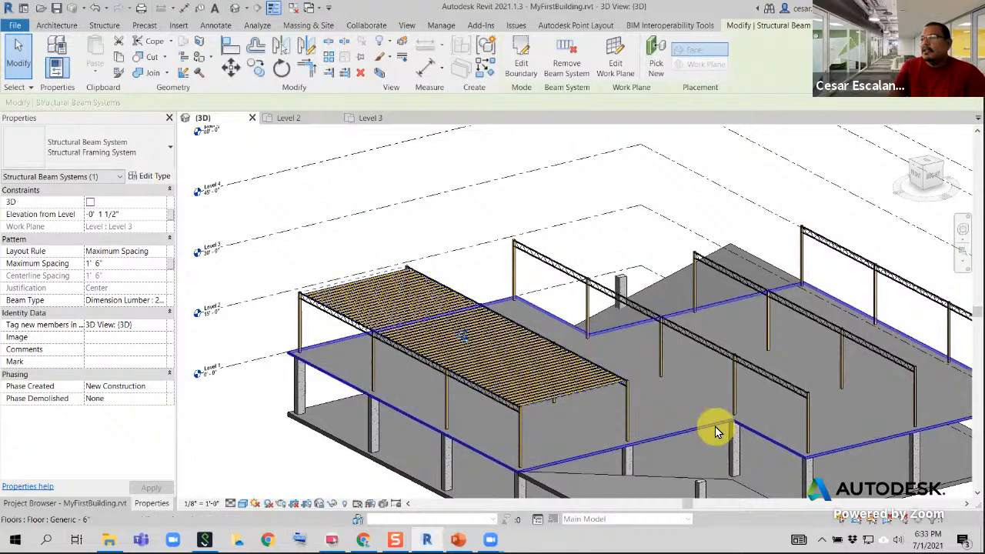
Open the Level 3 floor plan view
shift+middle_drag(650, 392, 579, 371)
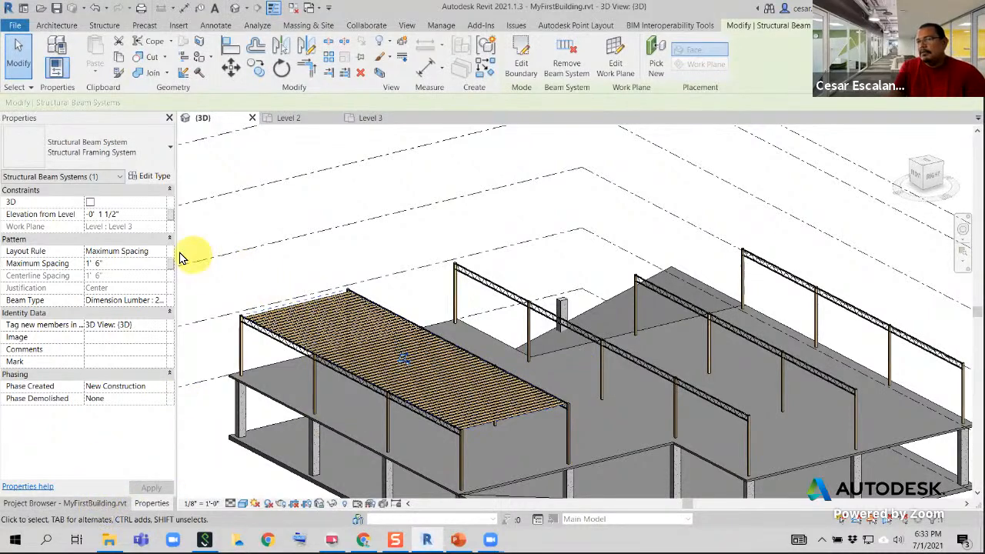
click(91, 505)
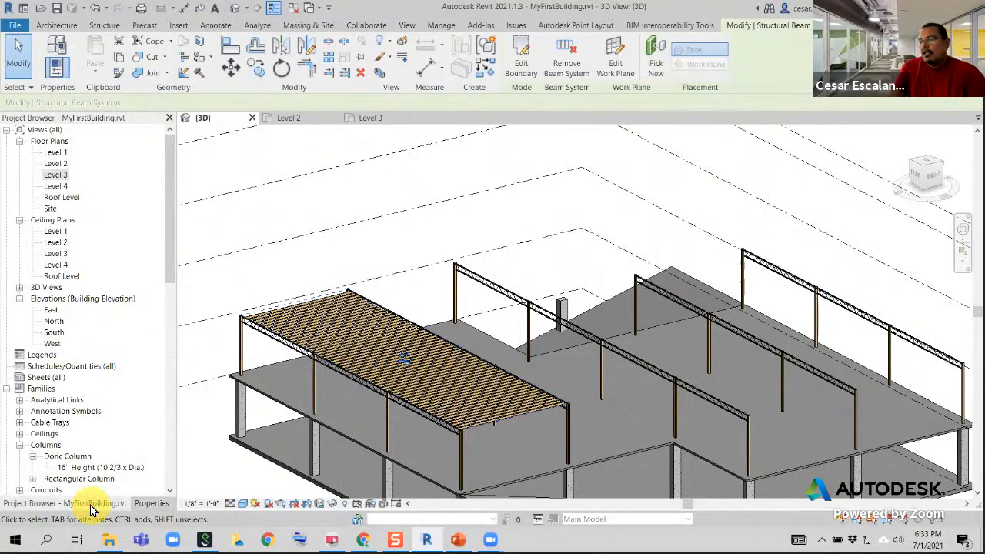
click(63, 176)
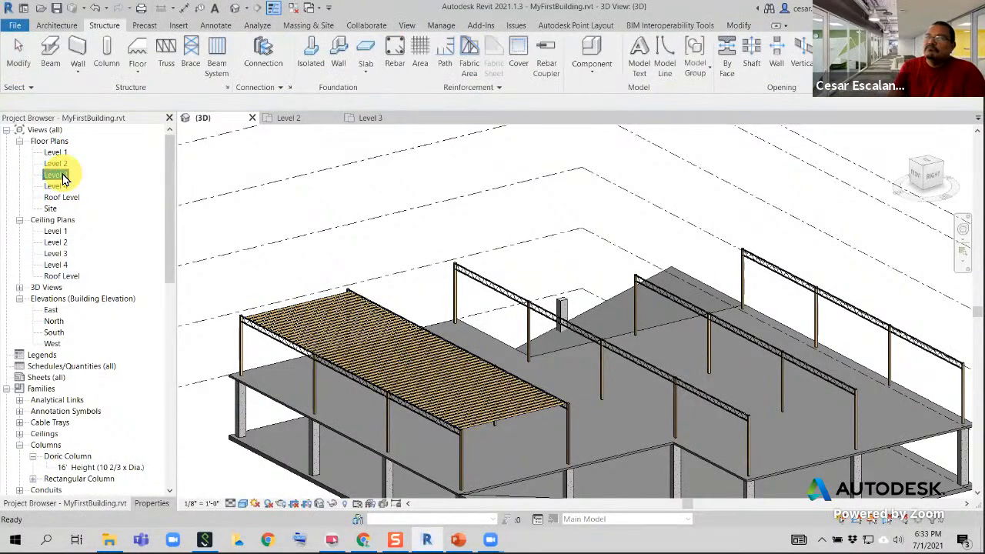
double_click(64, 176)
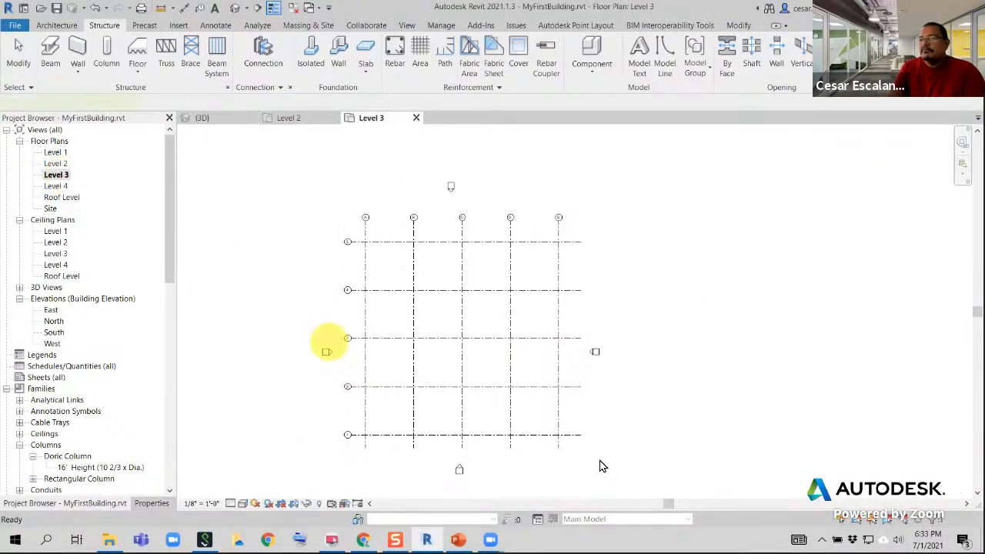
Set the Level 3 floor plan's detail level to Fine
scroll(520, 465, up, 2)
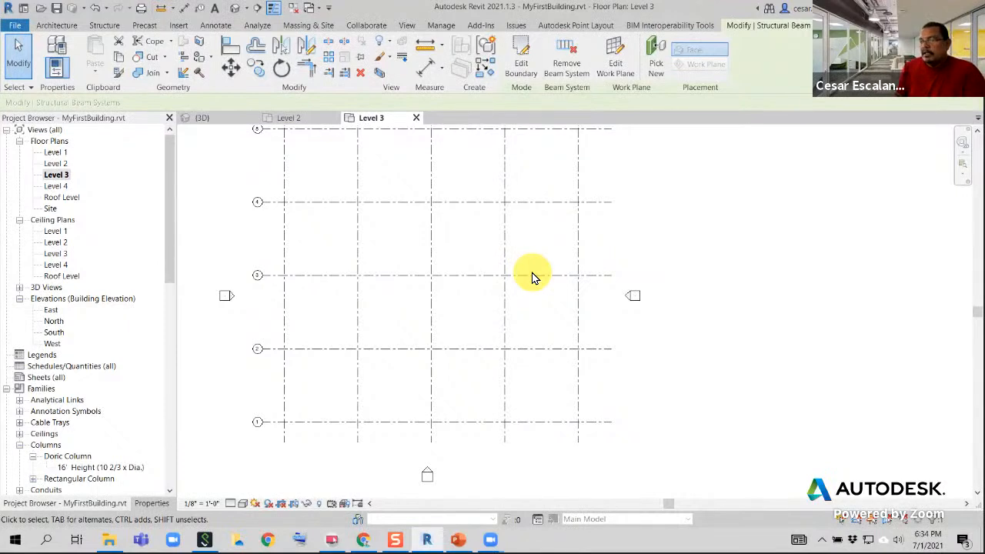
click(231, 504)
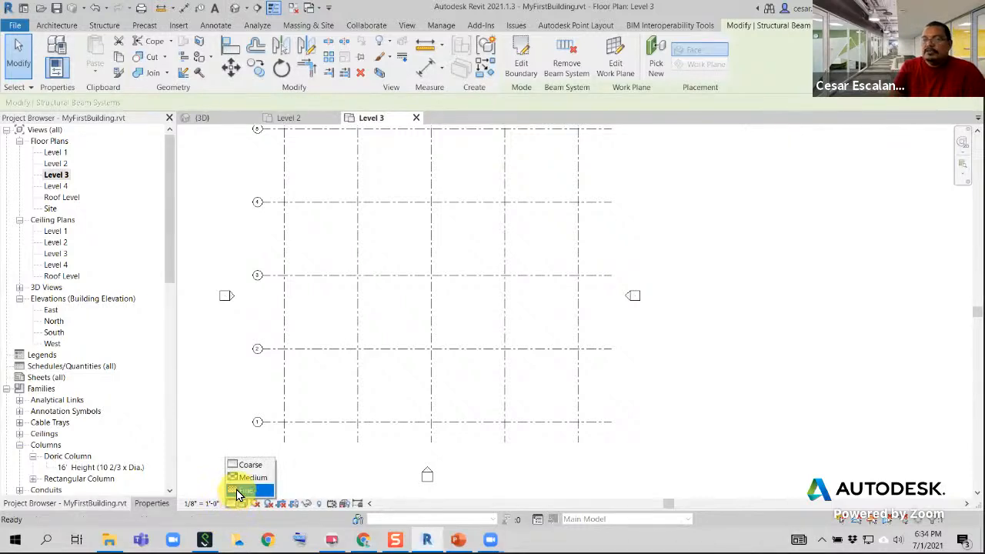
click(239, 493)
middle_drag(369, 259, 384, 268)
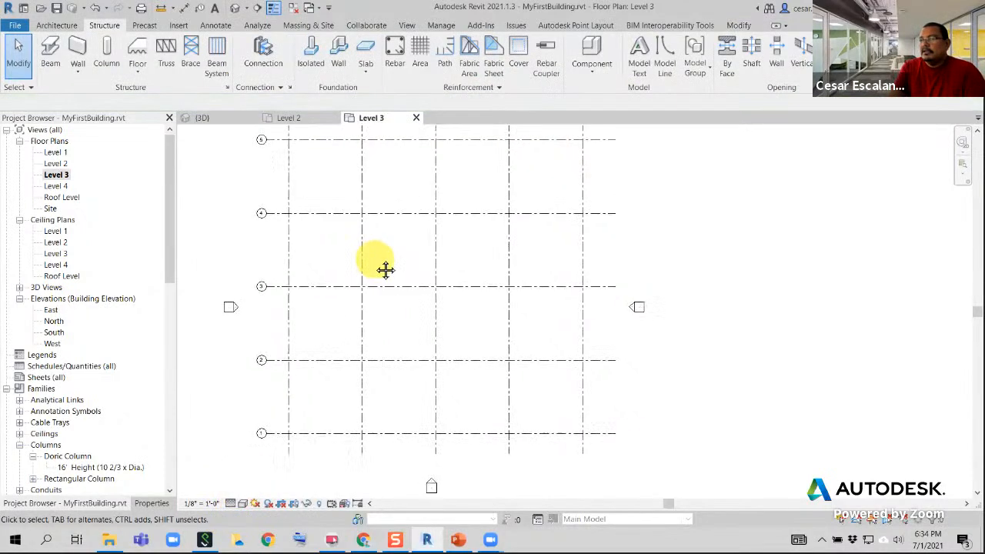
Set the Level 3 plan's underlay base level to Level 2 and apply the change
click(153, 503)
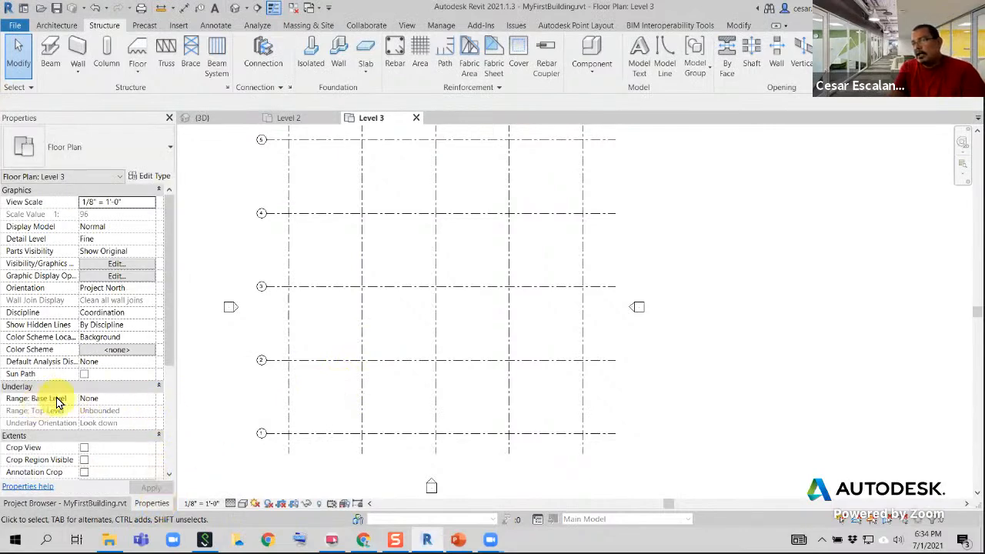
click(148, 400)
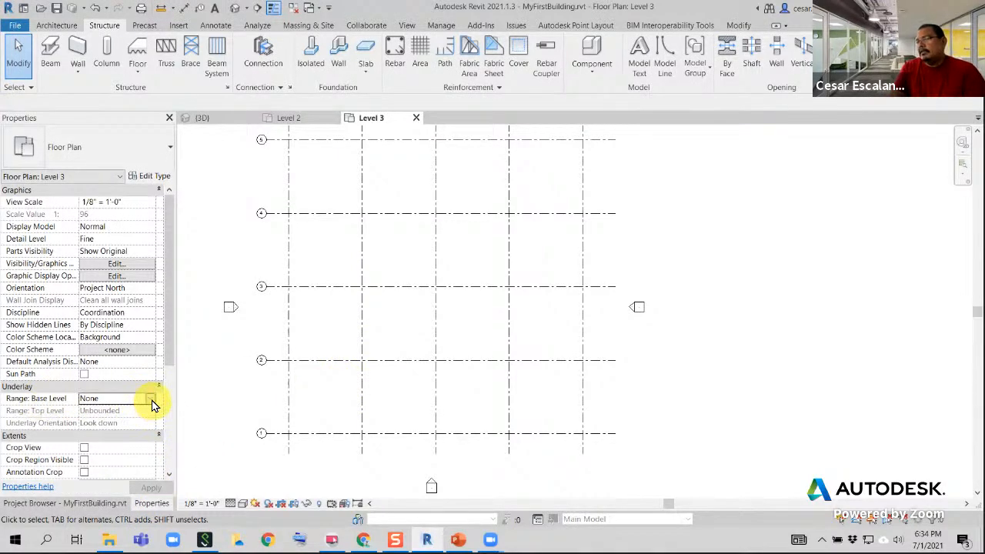
click(151, 402)
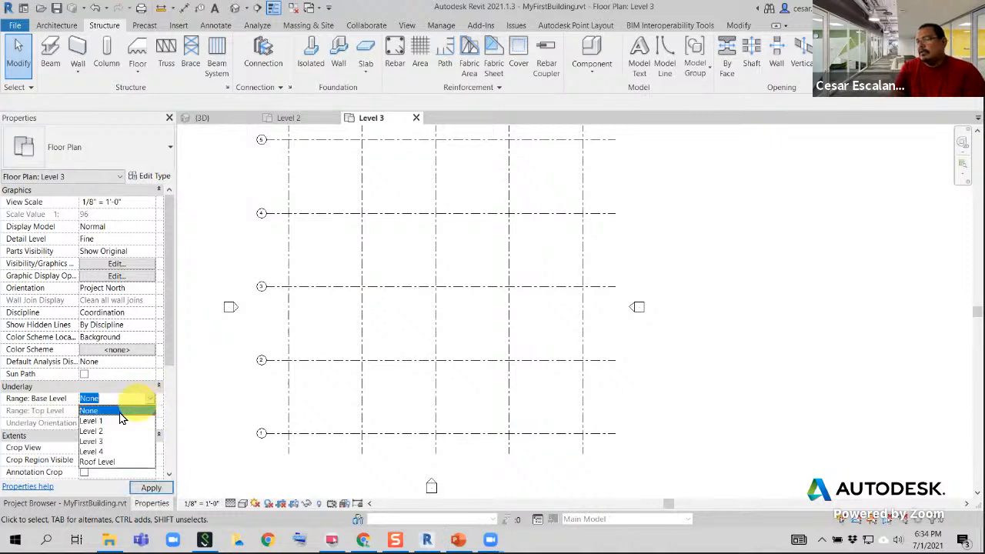
click(98, 431)
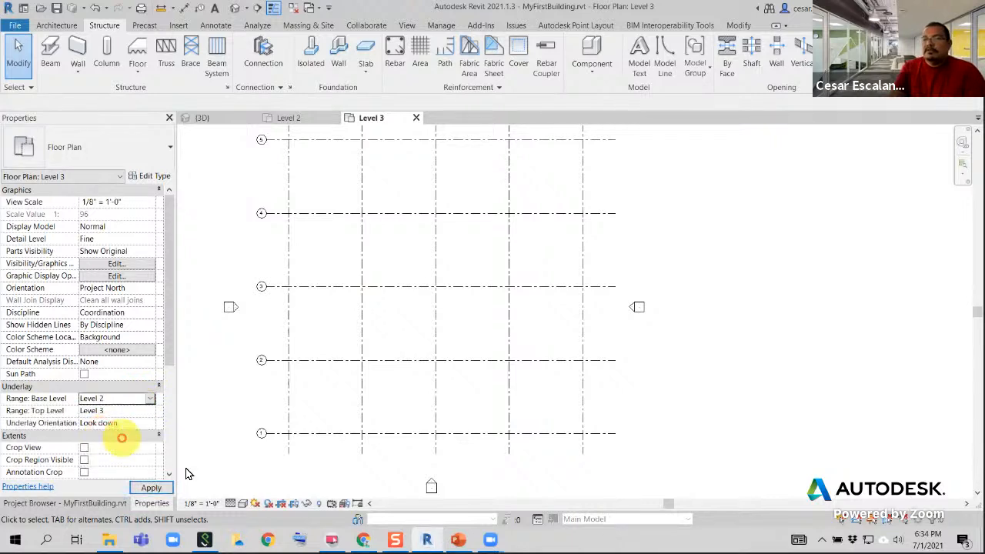
click(153, 487)
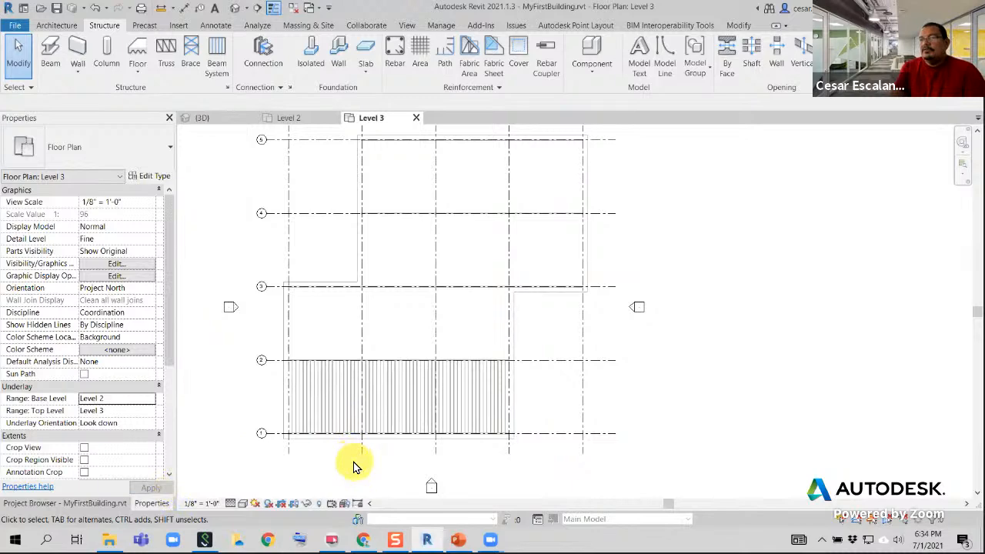
Examine the beam system between grids 1 and 2 in the Level 3 plan and the unfilled bays beyond it
scroll(332, 331, up, 5)
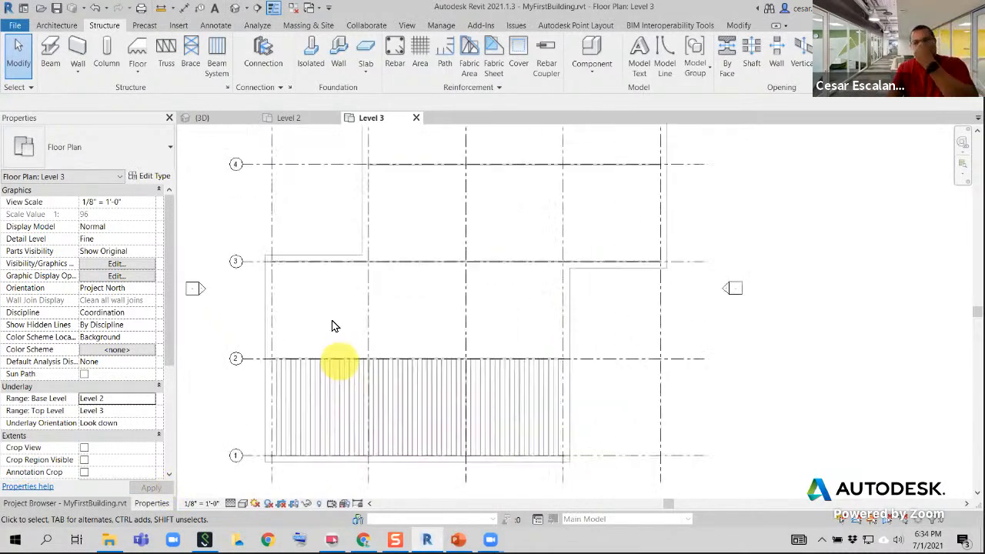
scroll(417, 331, down, 2)
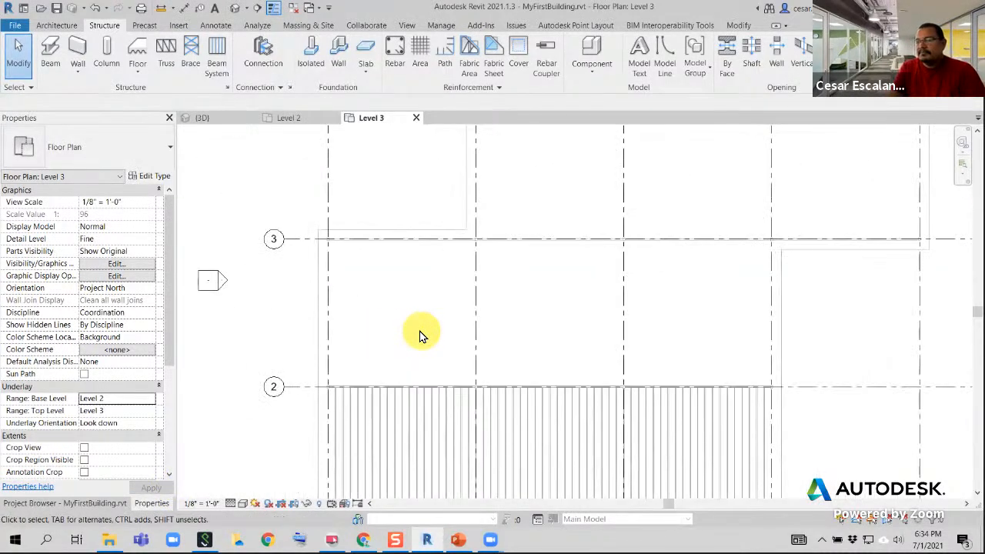
click(242, 504)
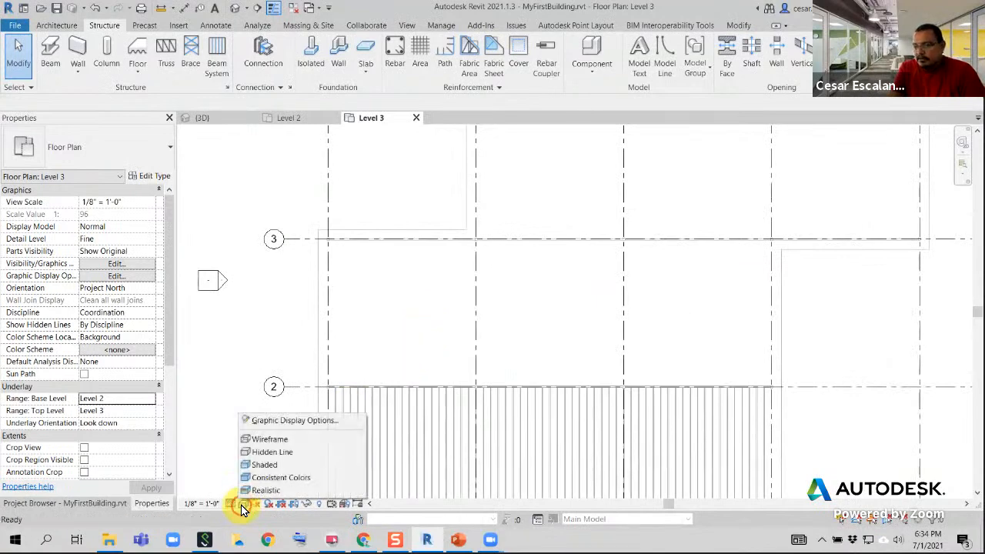
click(232, 505)
click(233, 505)
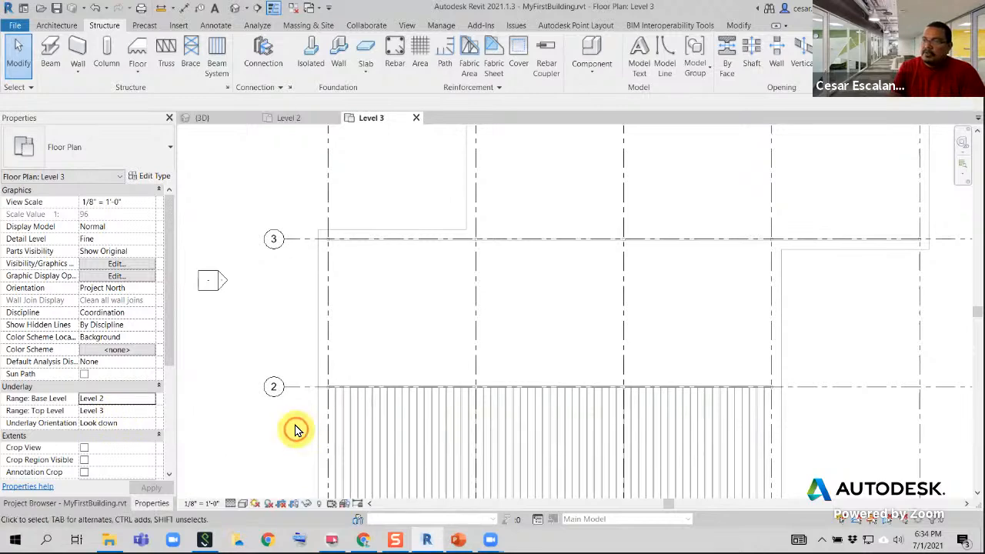
scroll(351, 389, up, 4)
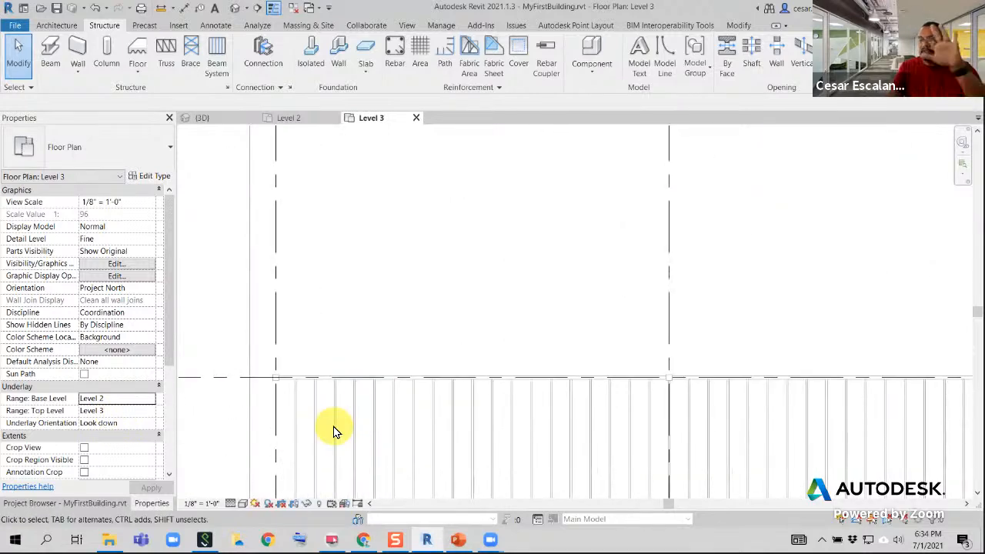
scroll(334, 422, down, 8)
middle_drag(422, 420, 343, 396)
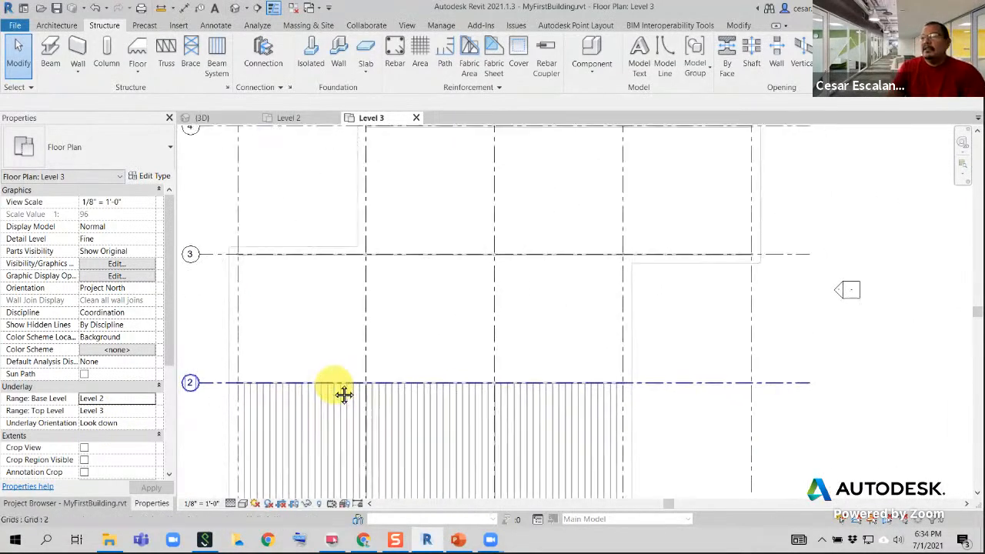
scroll(336, 387, down, 3)
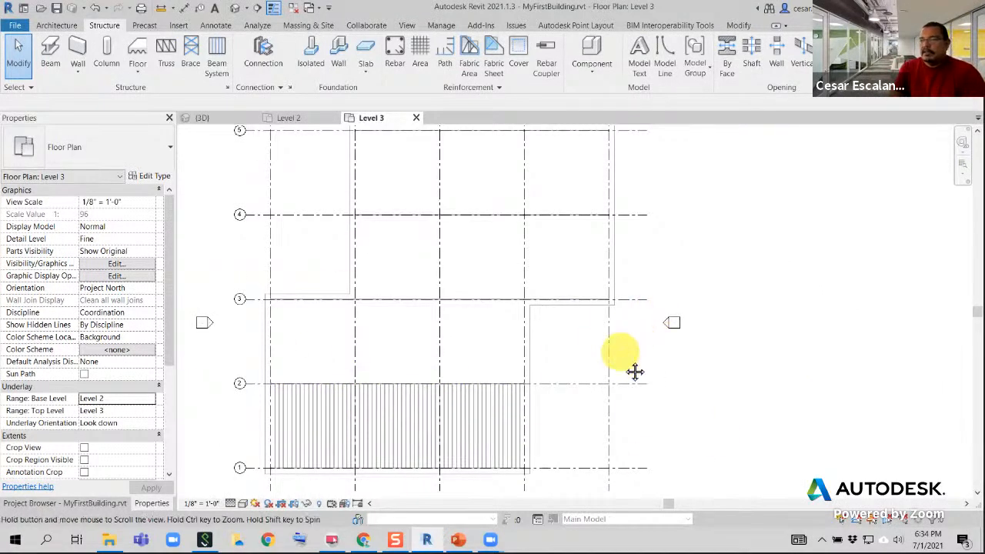
middle_drag(633, 370, 638, 421)
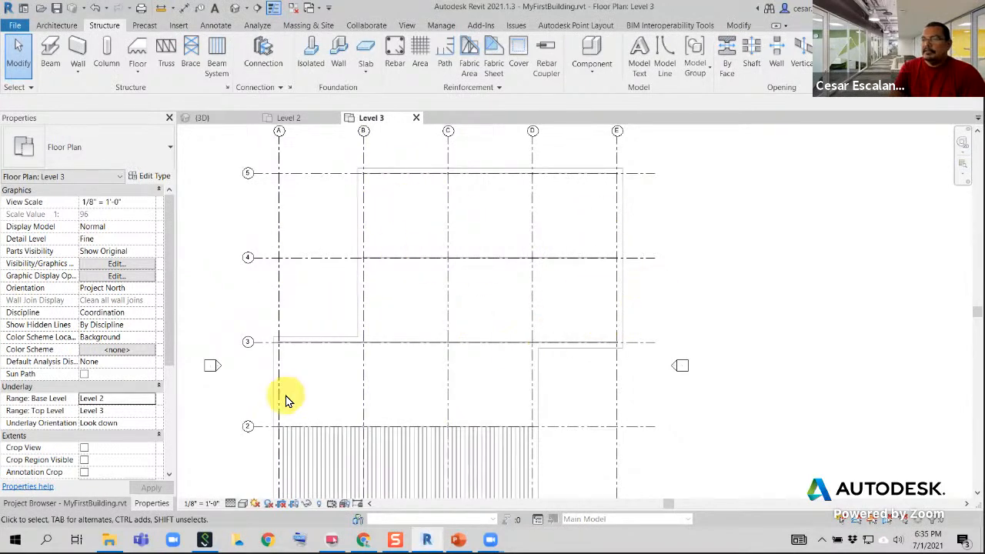
Start a sketched beam system on Level 3 and draw its first boundary line along grid A from grid 2 to grid 3
scroll(285, 400, up, 1)
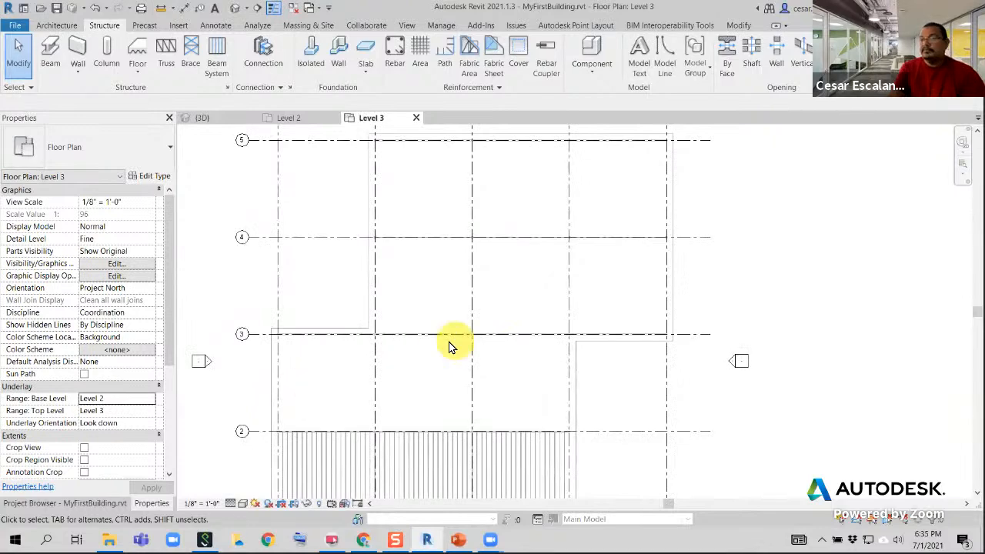
scroll(362, 387, up, 1)
middle_drag(362, 387, 378, 304)
scroll(372, 309, up, 1)
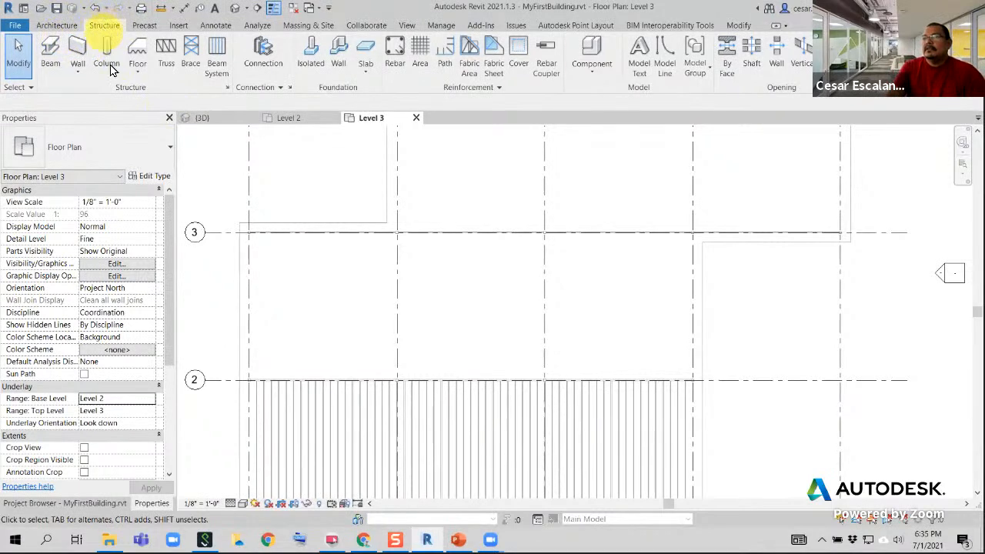
click(218, 60)
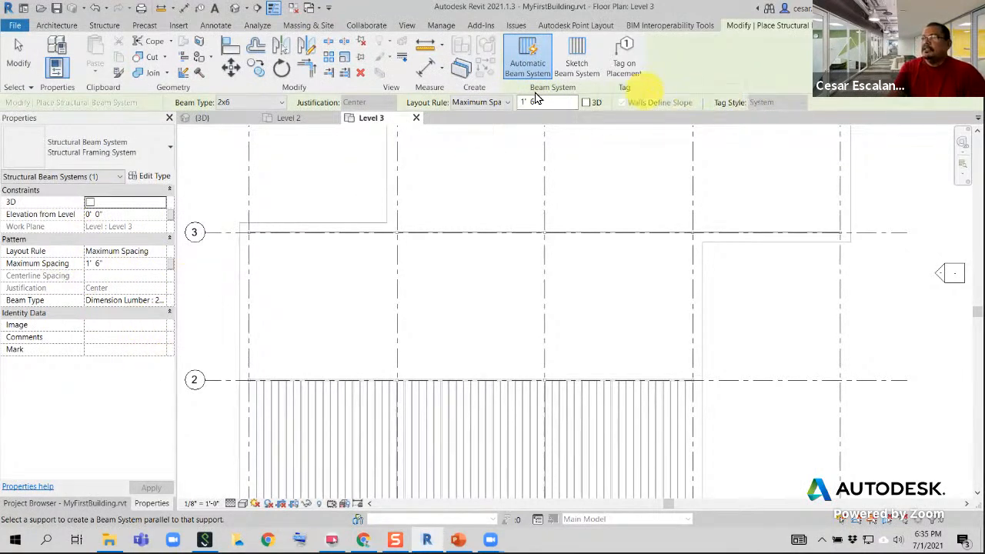
click(578, 68)
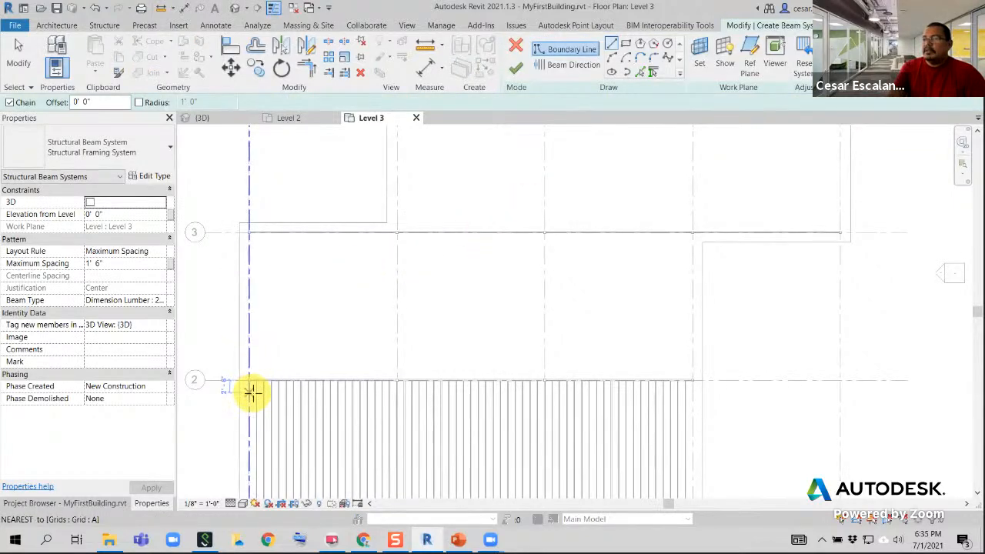
scroll(254, 385, up, 5)
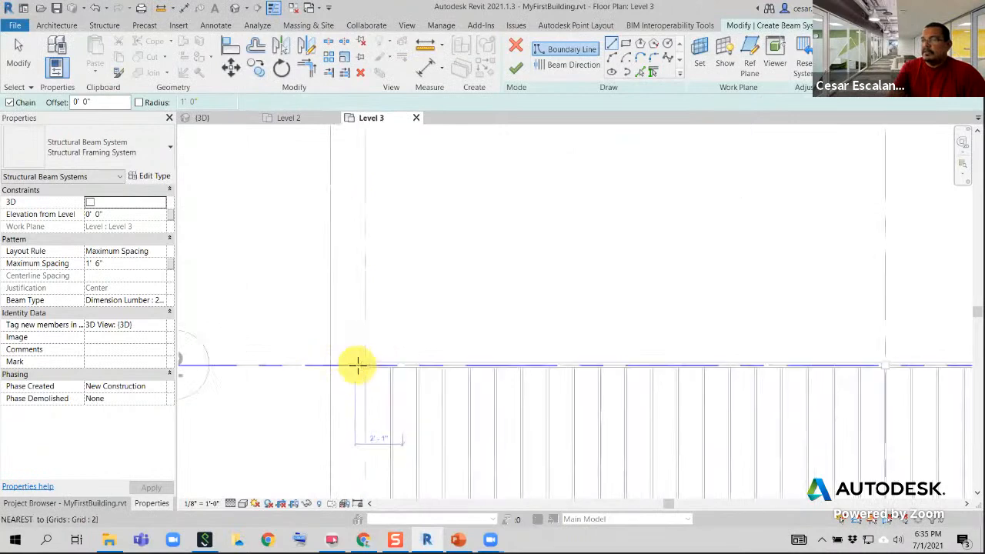
click(370, 366)
scroll(428, 264, down, 1)
middle_drag(443, 222, 432, 341)
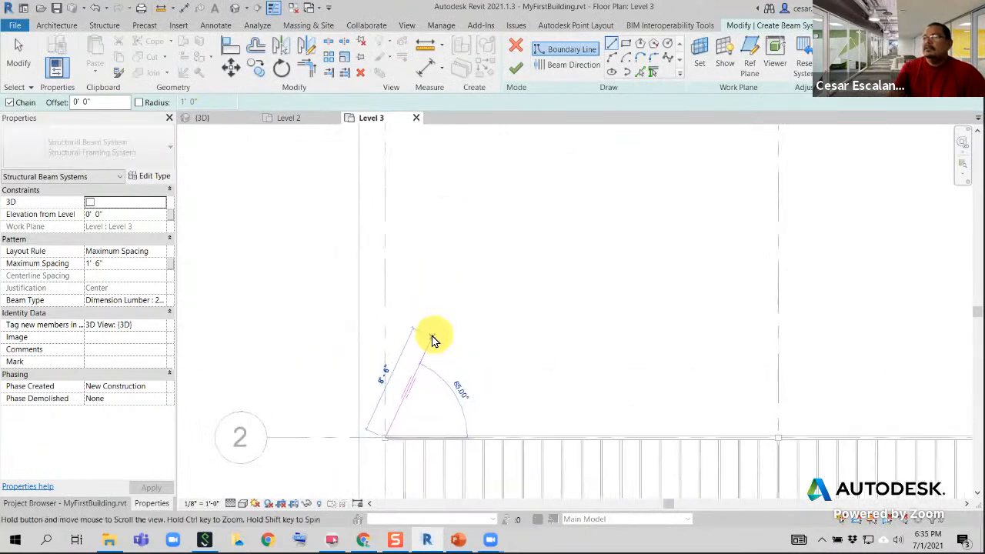
scroll(432, 338, down, 3)
scroll(408, 193, up, 4)
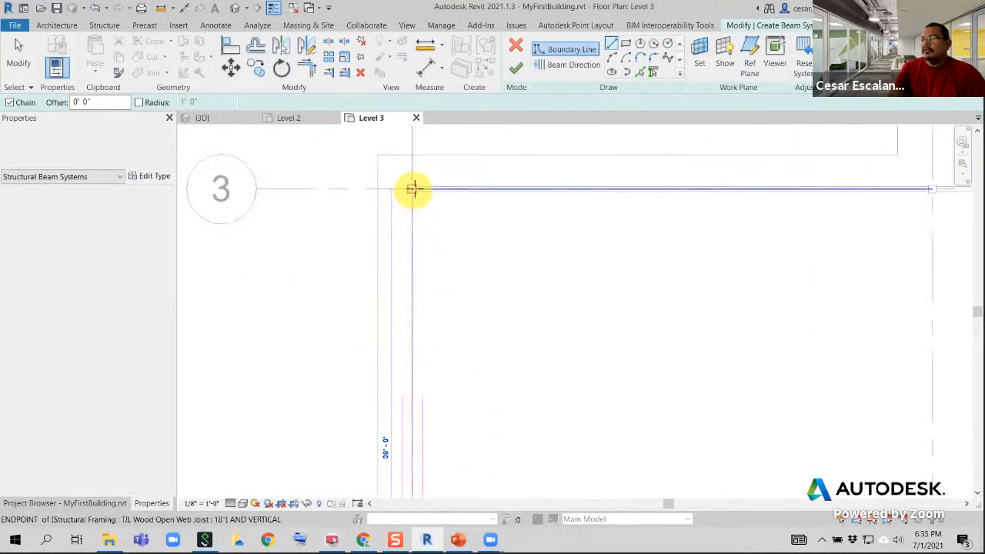
click(413, 190)
Continue the beam system boundary along the grid 3 girder row from grid A to grid D
scroll(633, 198, down, 5)
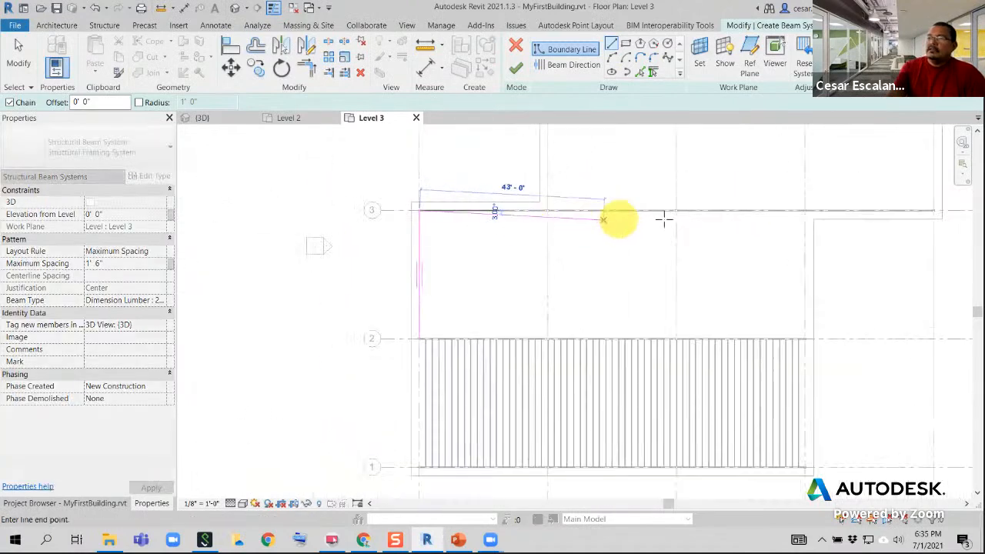
middle_drag(663, 224, 345, 258)
scroll(483, 246, up, 5)
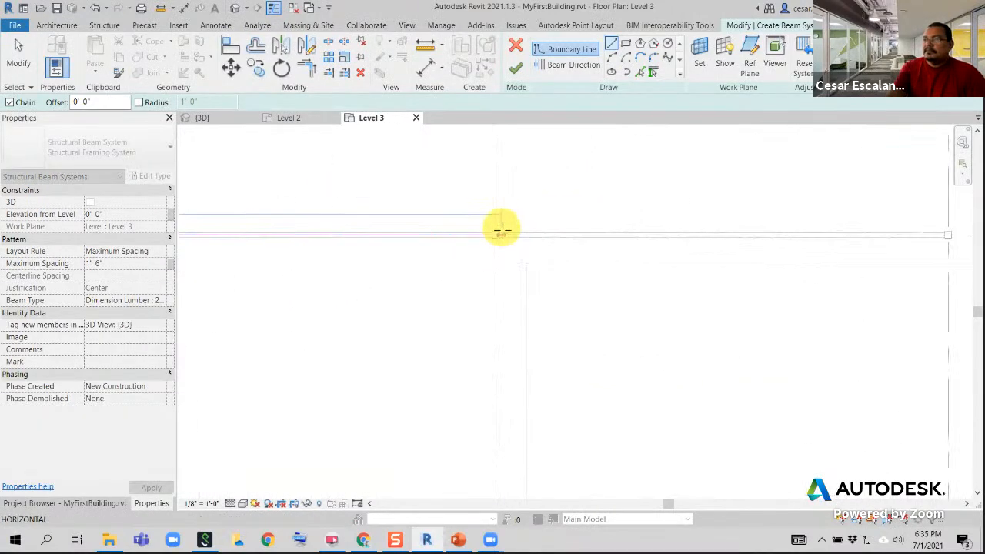
click(496, 233)
Draw the next beam system boundary line along grid D from grid 3 to grid 2
scroll(530, 323, down, 1)
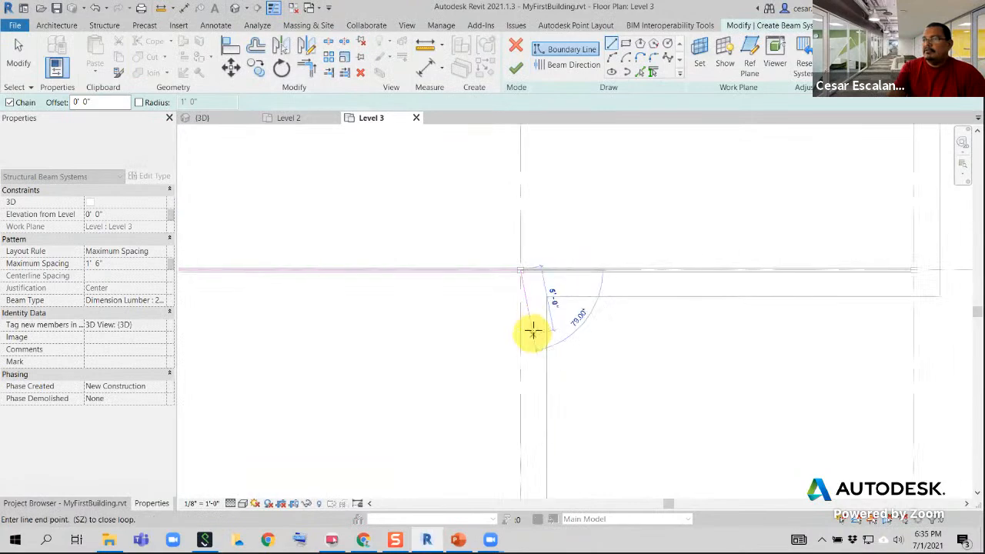
scroll(533, 331, down, 2)
middle_drag(533, 331, 618, 251)
scroll(618, 251, down, 1)
scroll(617, 428, up, 5)
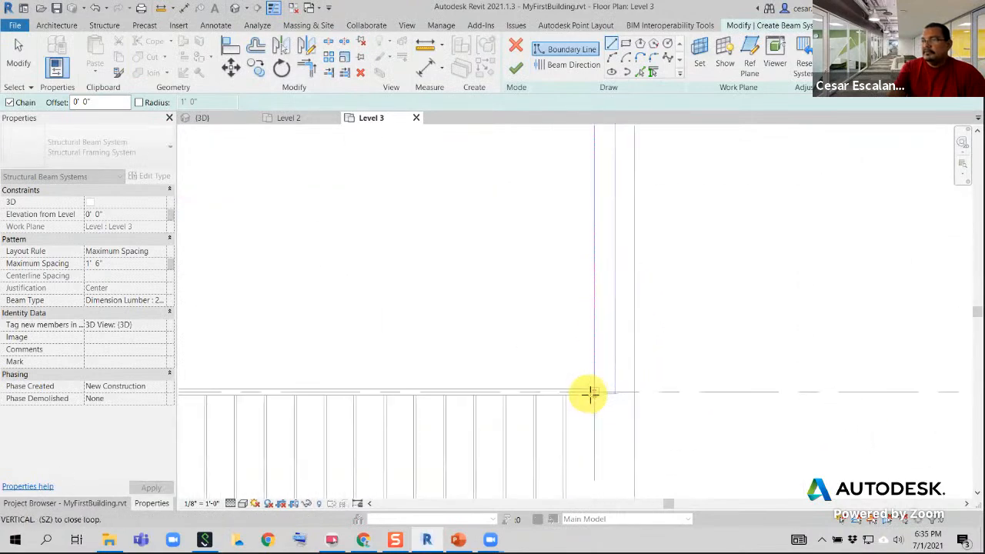
click(595, 392)
Close the beam system boundary with a 90' line along grid 2, ending at grid A
scroll(615, 383, down, 4)
middle_drag(492, 329, 867, 296)
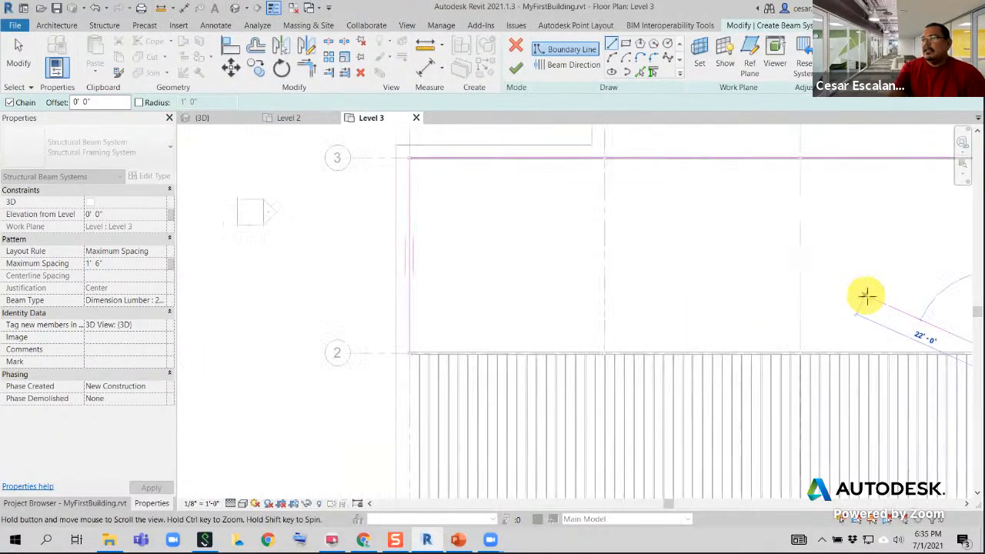
scroll(388, 337, up, 4)
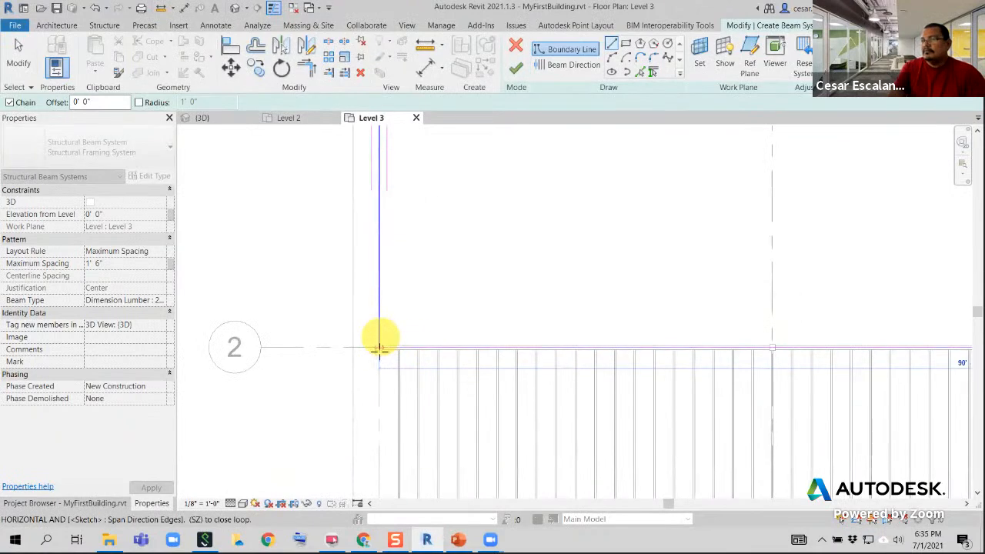
click(378, 348)
Set the new beam system's elevation from level to -0' 1 1/2"
scroll(643, 266, down, 2)
middle_drag(644, 266, 422, 380)
scroll(422, 380, down, 1)
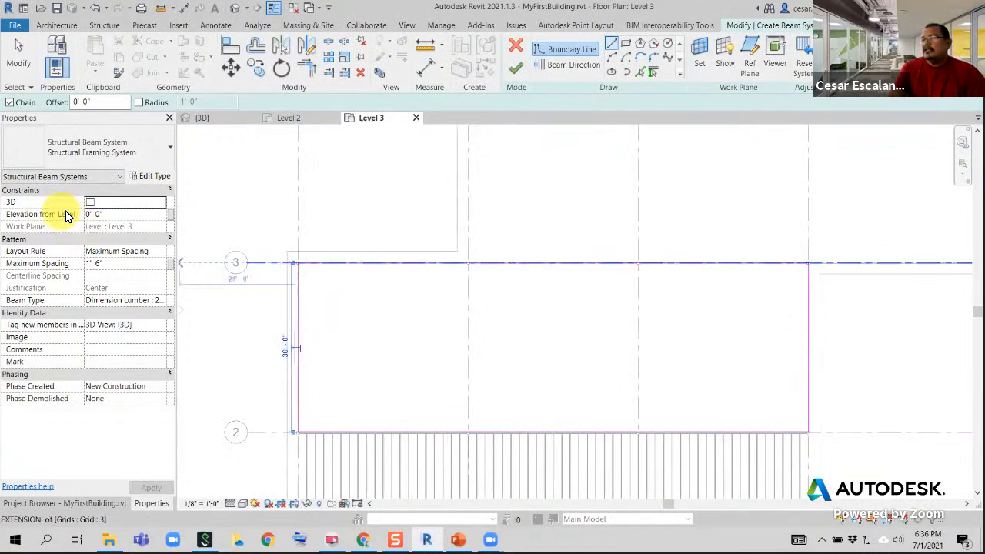
click(111, 215)
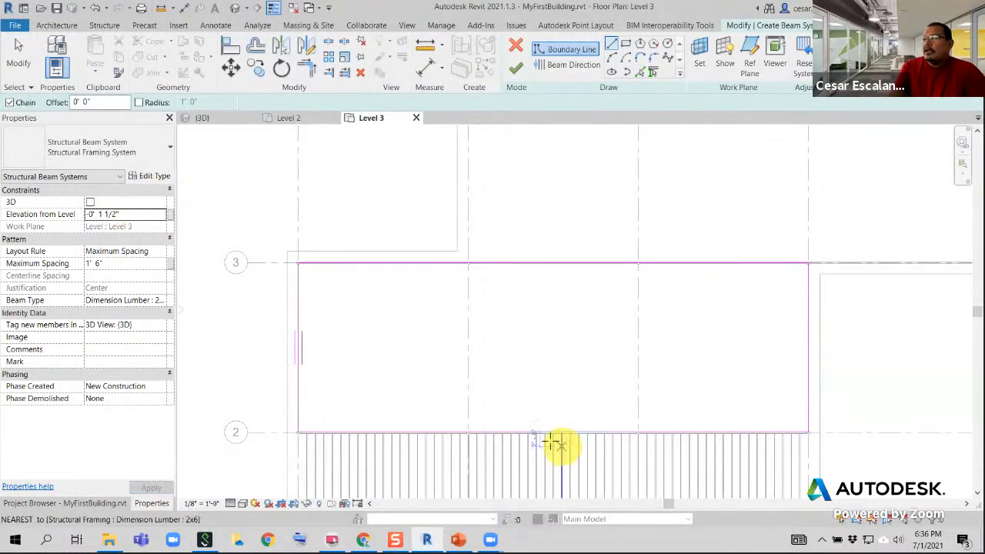
Use Dimension Lumber : 2x6 as the beam type and finish the beam system between grids 2 and 3
click(144, 301)
click(161, 300)
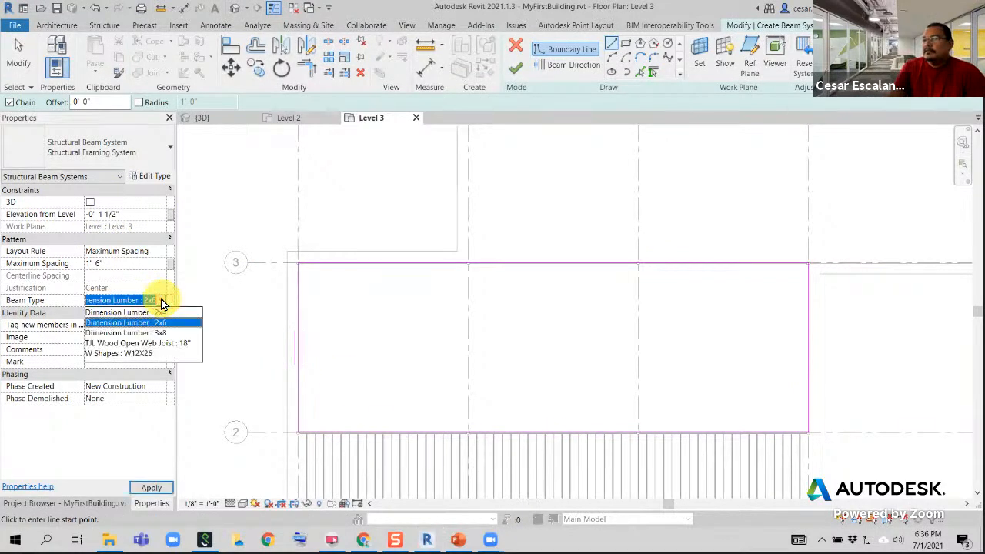
click(161, 300)
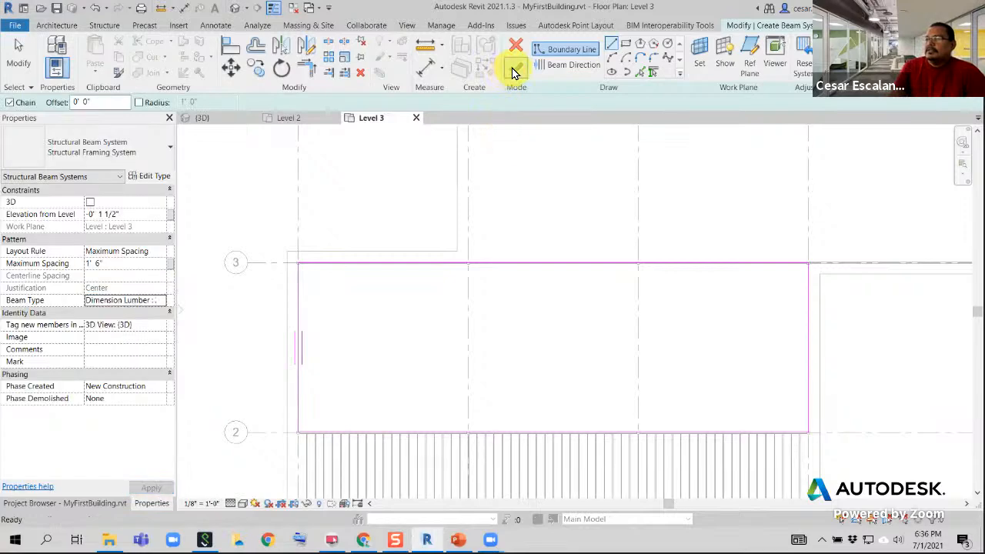
click(516, 69)
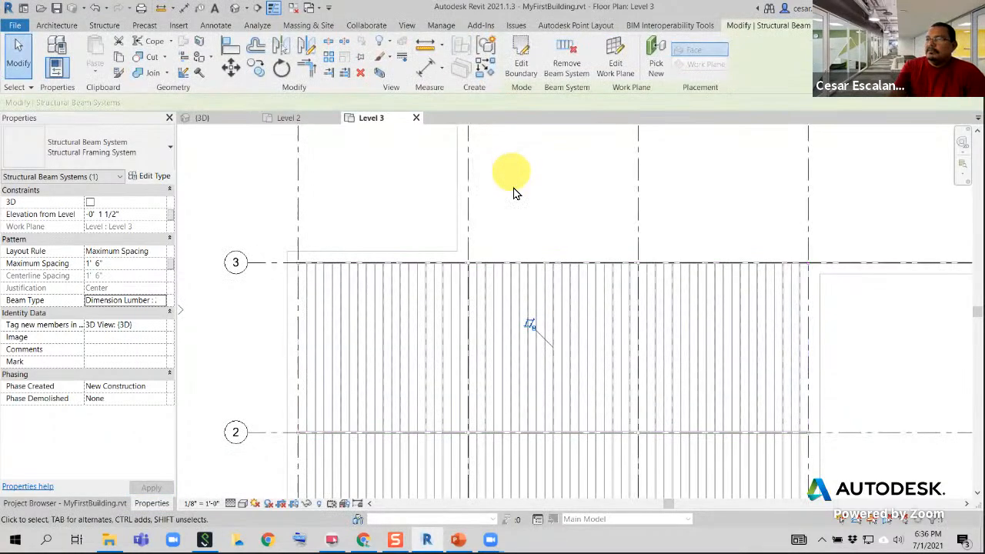
Start a new sketched beam system north of grid 3 with a boundary line along grid B from grid 3 to grid 4
scroll(514, 201, down, 2)
middle_drag(477, 261, 435, 257)
scroll(435, 257, down, 2)
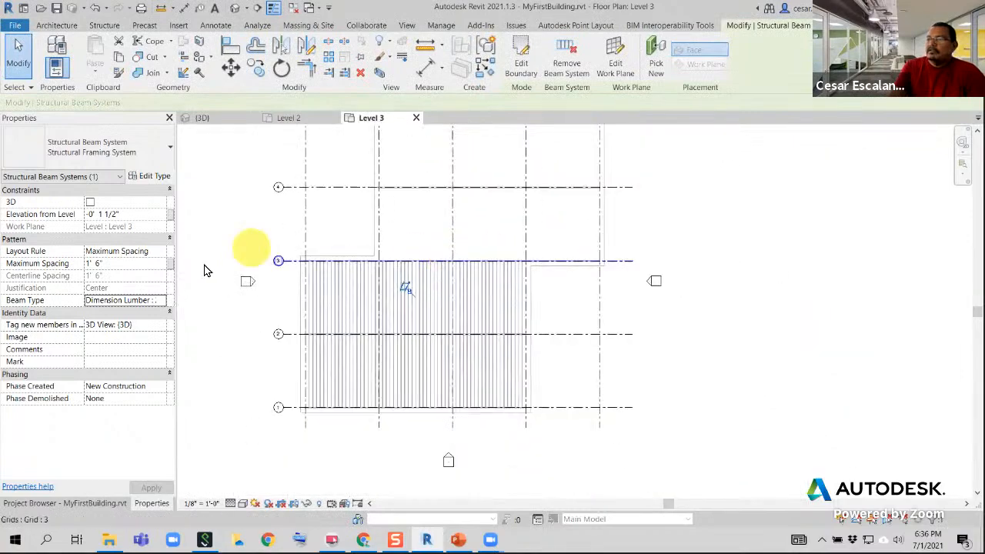
middle_drag(498, 278, 466, 379)
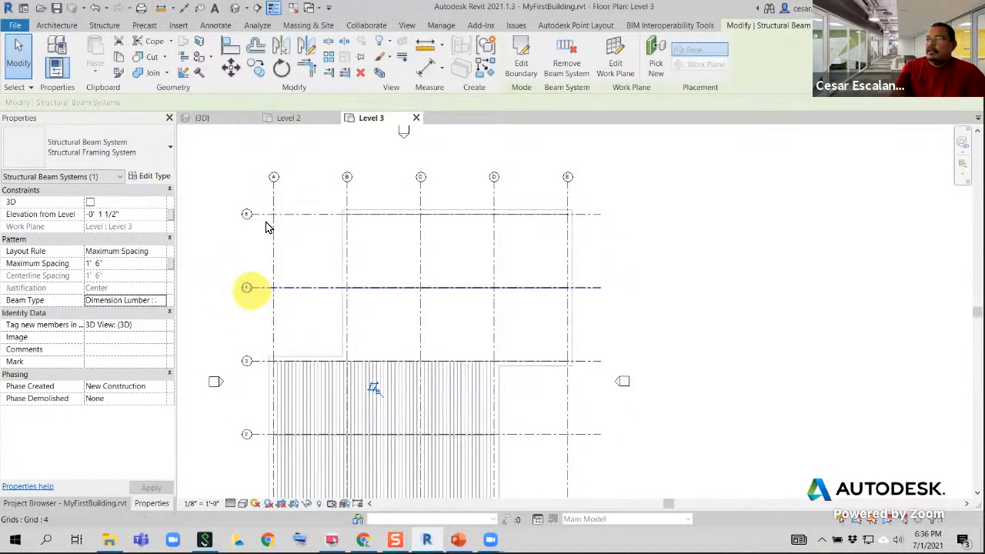
scroll(475, 286, up, 1)
scroll(500, 350, up, 2)
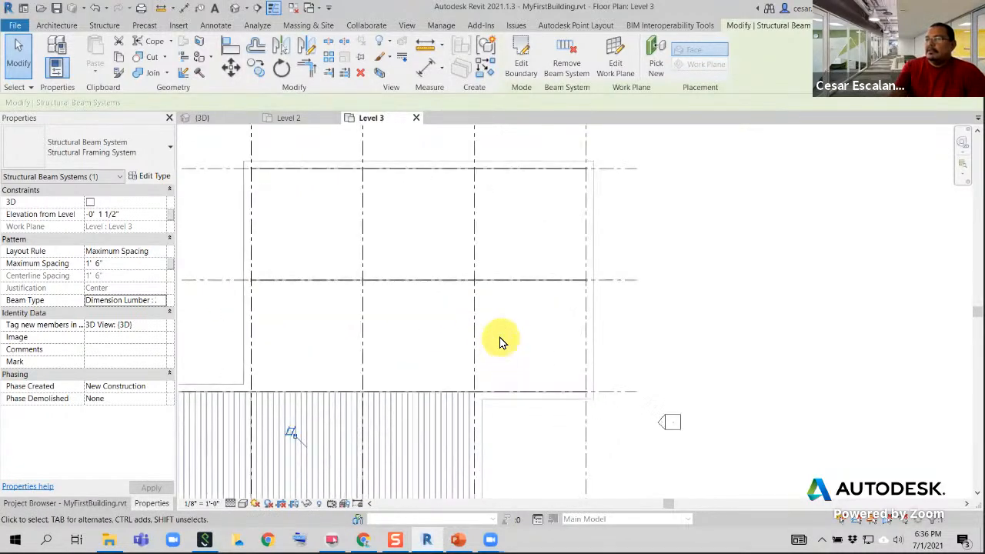
scroll(500, 342, up, 1)
middle_drag(500, 342, 567, 369)
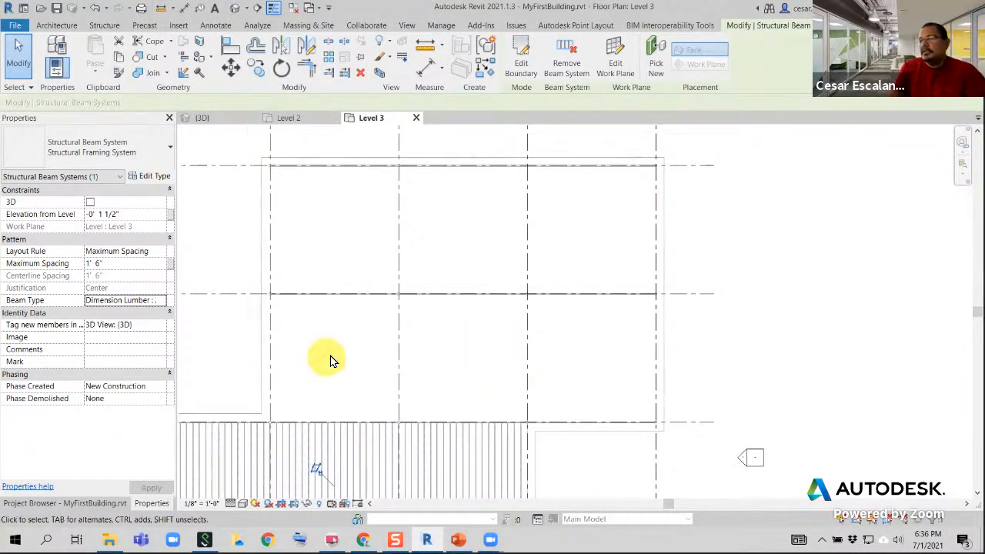
click(51, 28)
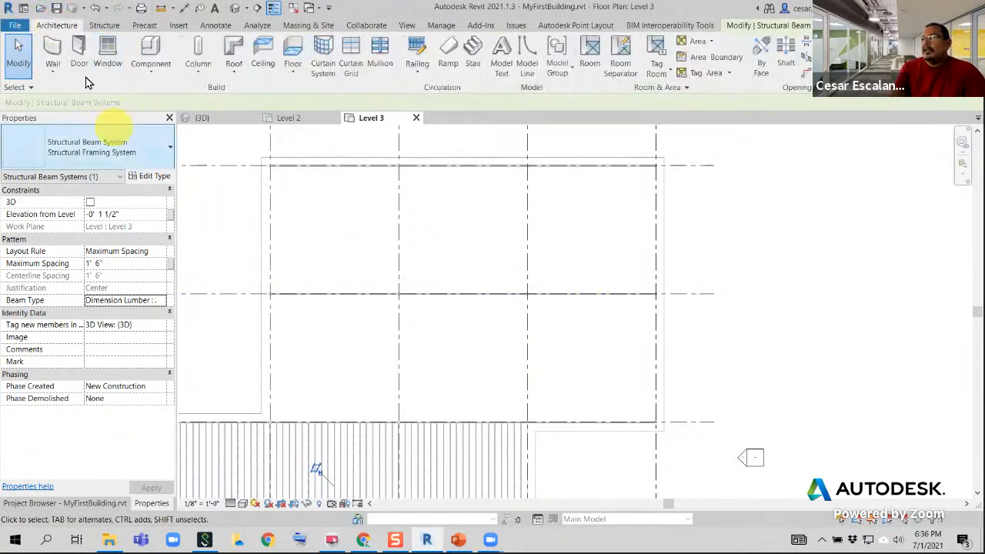
click(104, 28)
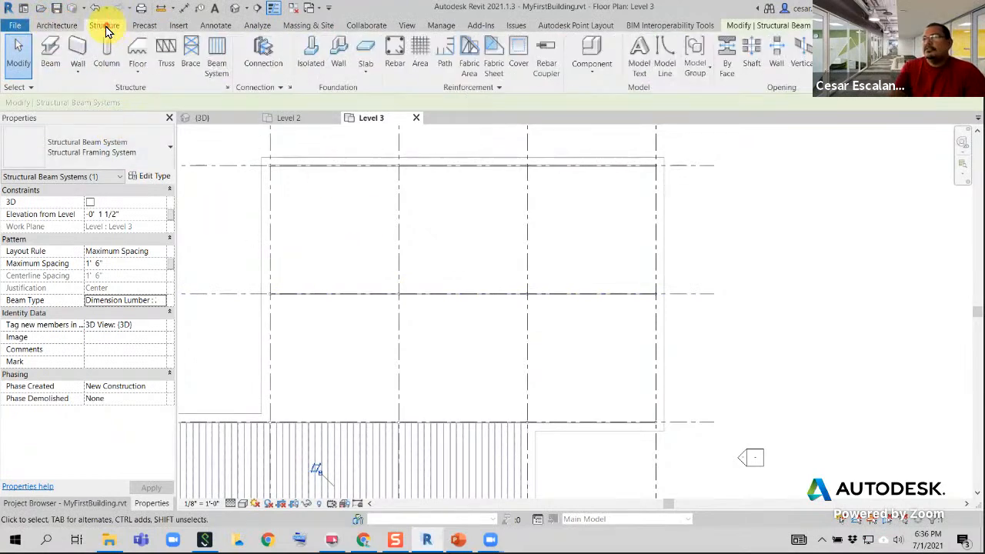
click(217, 62)
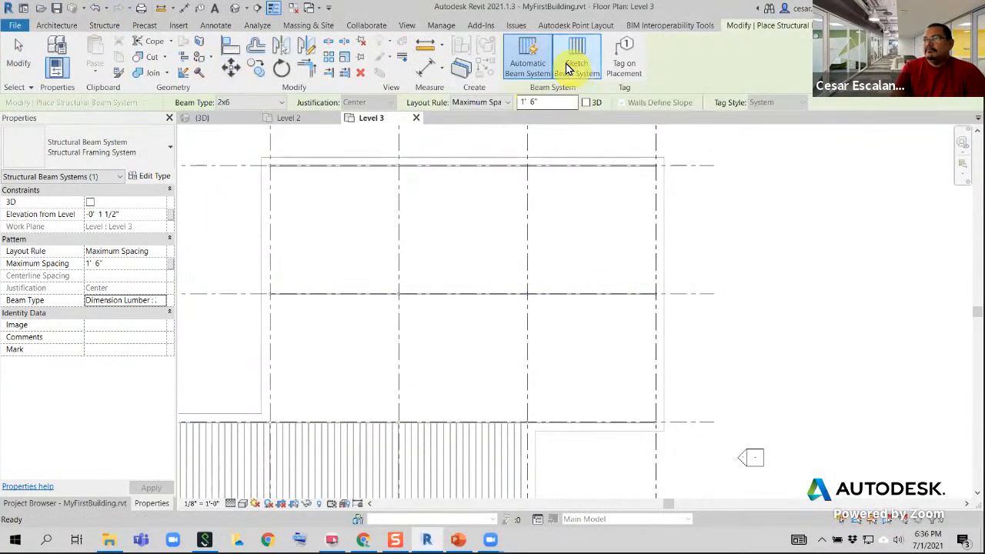
scroll(254, 427, up, 5)
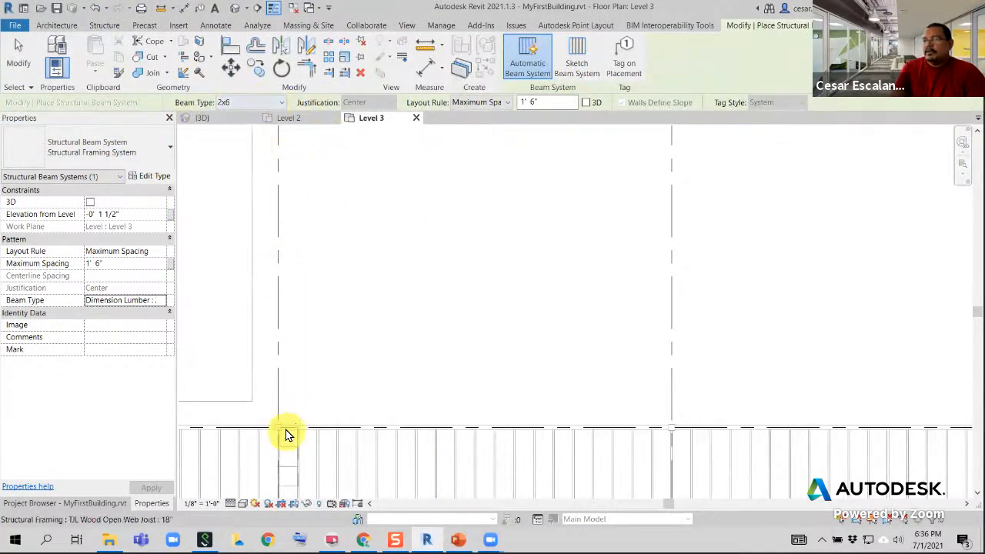
click(579, 60)
scroll(255, 426, up, 3)
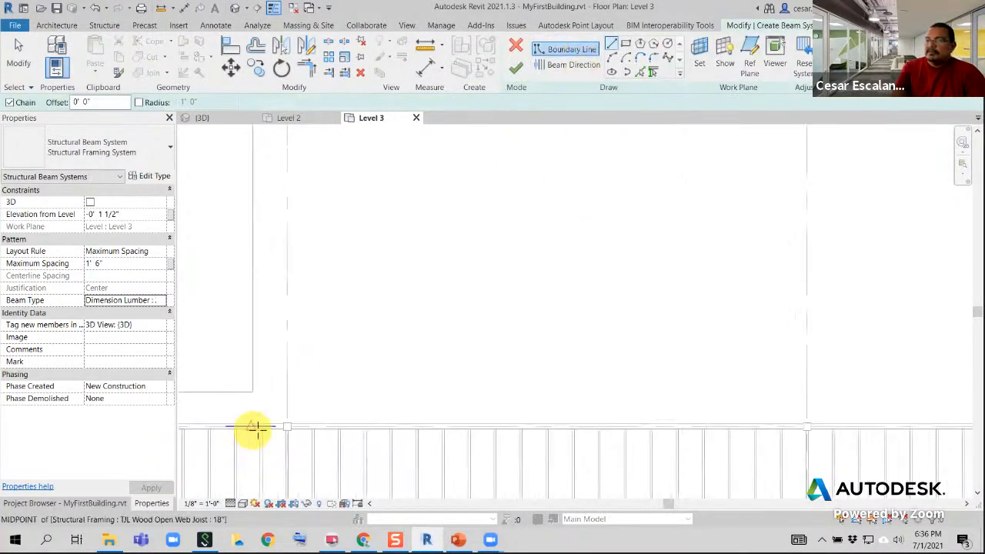
click(295, 425)
scroll(397, 277, down, 4)
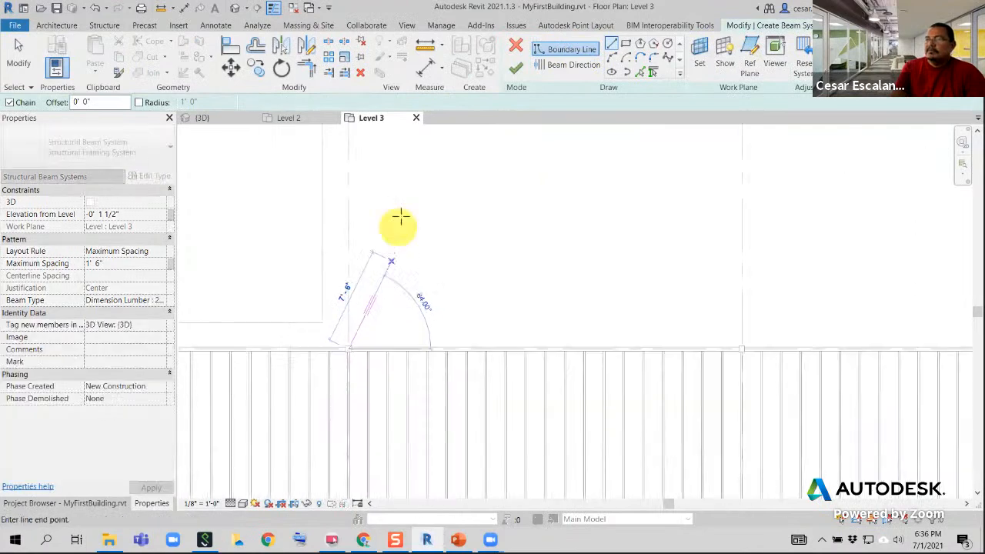
middle_drag(400, 214, 354, 328)
scroll(354, 310, down, 3)
scroll(330, 178, up, 2)
scroll(326, 171, up, 2)
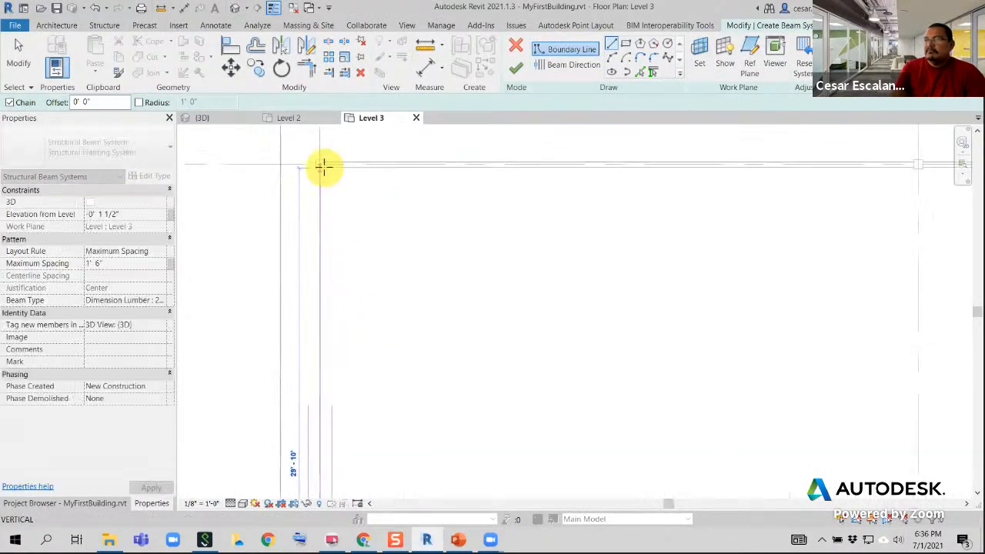
click(319, 164)
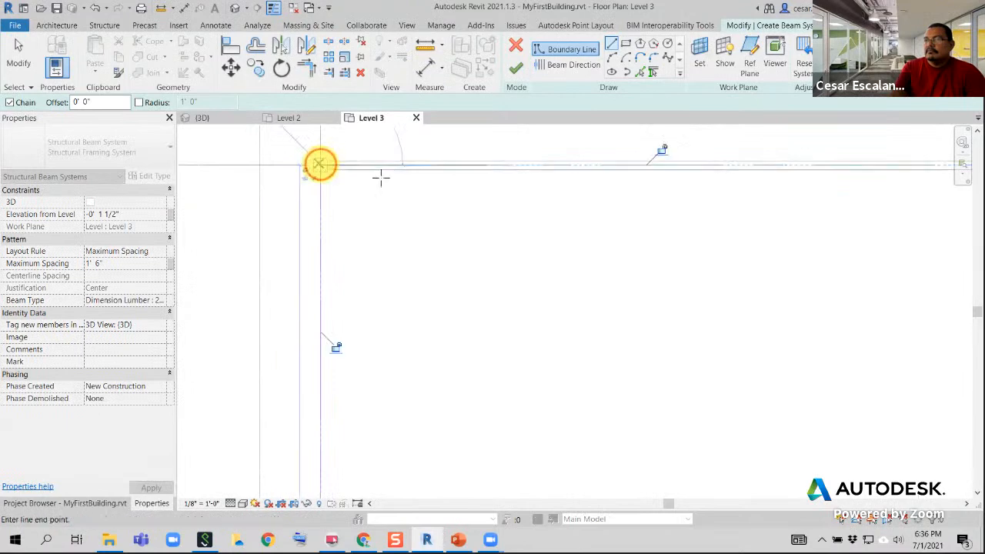
Continue the beam system boundary along the grid 4 joist row from grid B to grid E
scroll(608, 211, down, 1)
middle_drag(651, 211, 321, 223)
scroll(321, 223, down, 4)
middle_drag(607, 205, 472, 238)
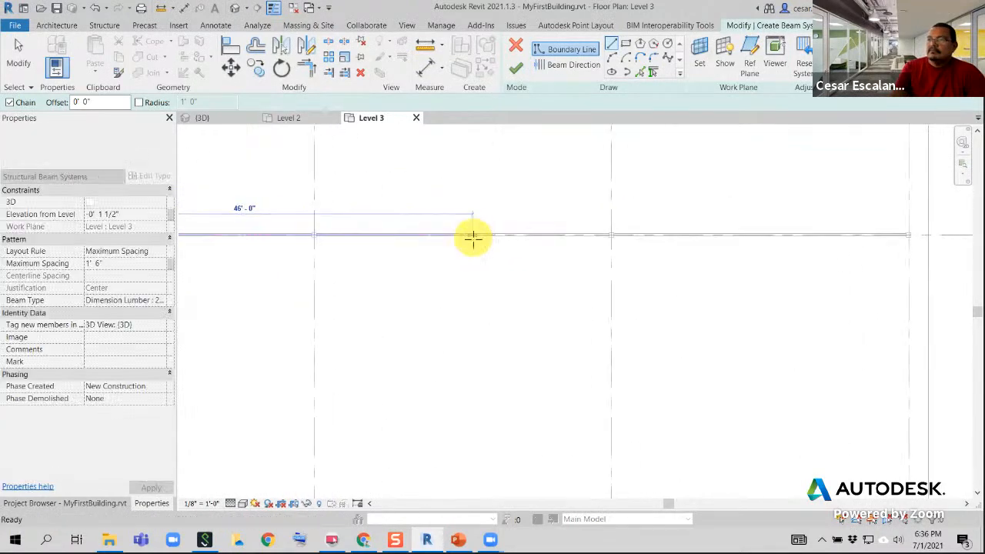
scroll(472, 238, down, 4)
scroll(803, 245, up, 1)
scroll(802, 246, down, 1)
scroll(772, 246, up, 3)
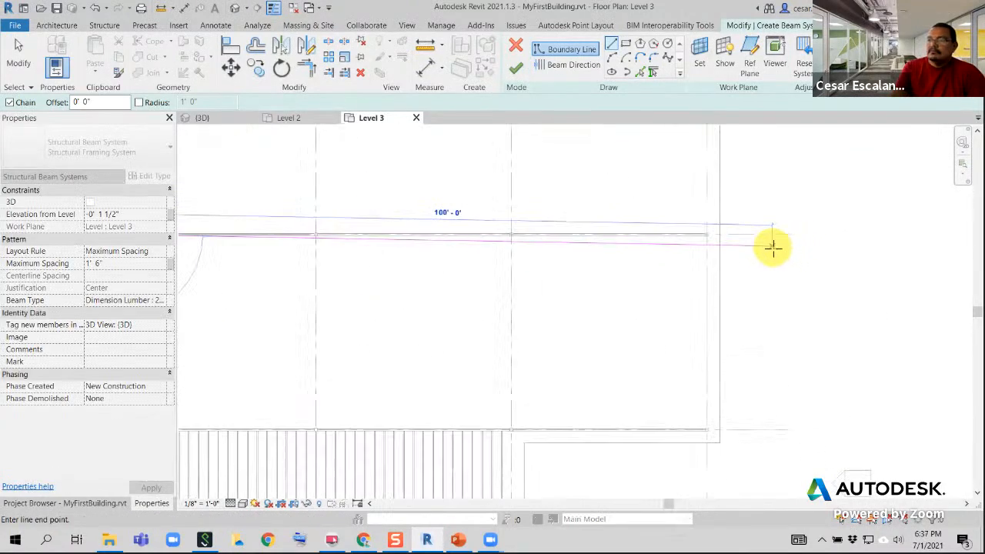
scroll(676, 228, up, 1)
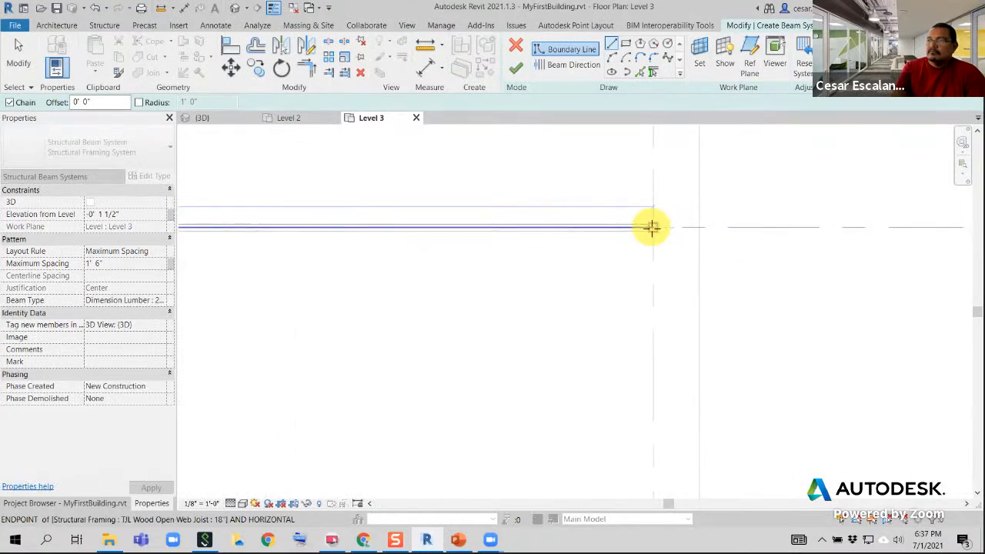
click(651, 228)
Draw the next boundary line along grid E from grid 4 to grid 3
scroll(728, 310, down, 2)
middle_drag(703, 344, 682, 244)
scroll(682, 244, down, 2)
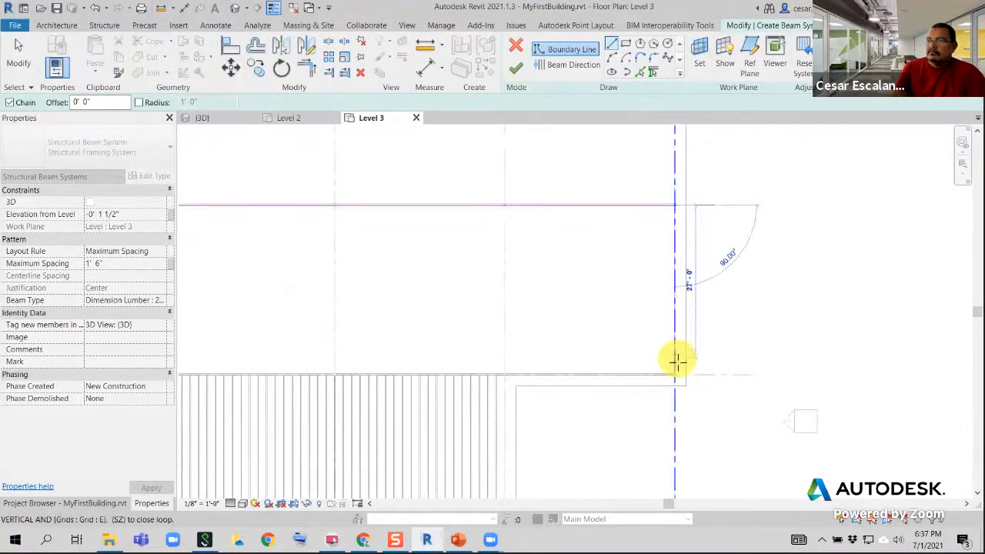
scroll(674, 384, up, 3)
click(667, 362)
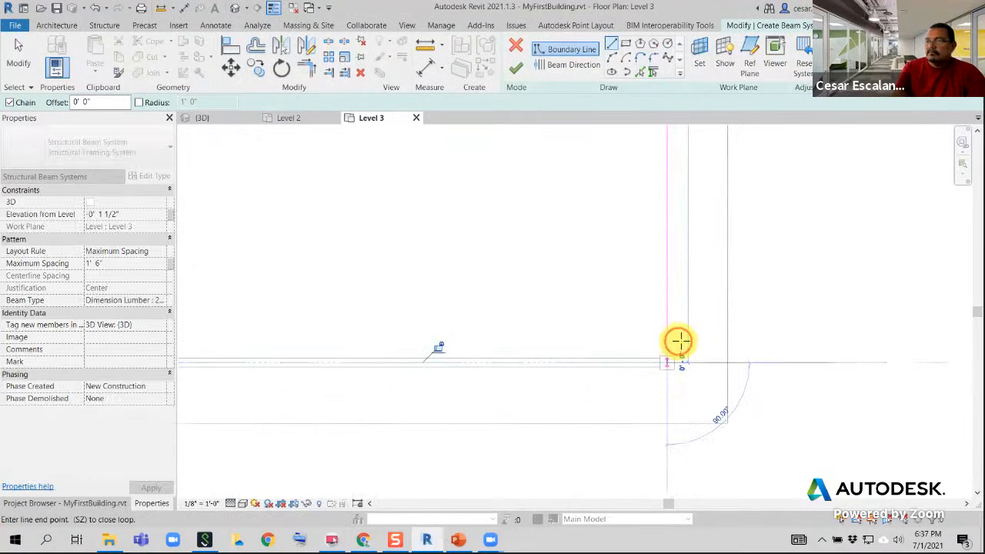
Close the beam system boundary along grid 3 from grid E back to grid B
scroll(689, 343, down, 4)
middle_drag(513, 318, 812, 311)
middle_drag(576, 319, 640, 325)
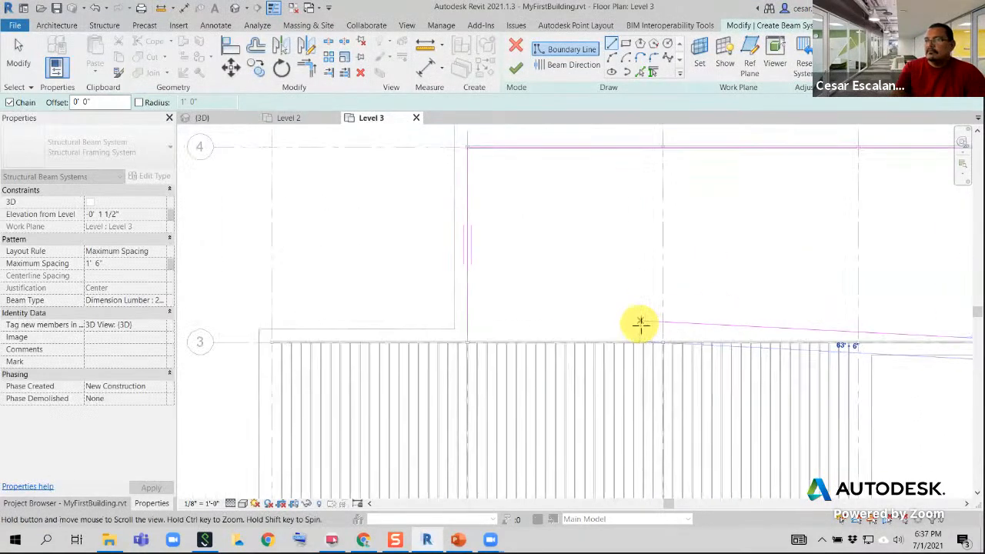
scroll(475, 350, up, 5)
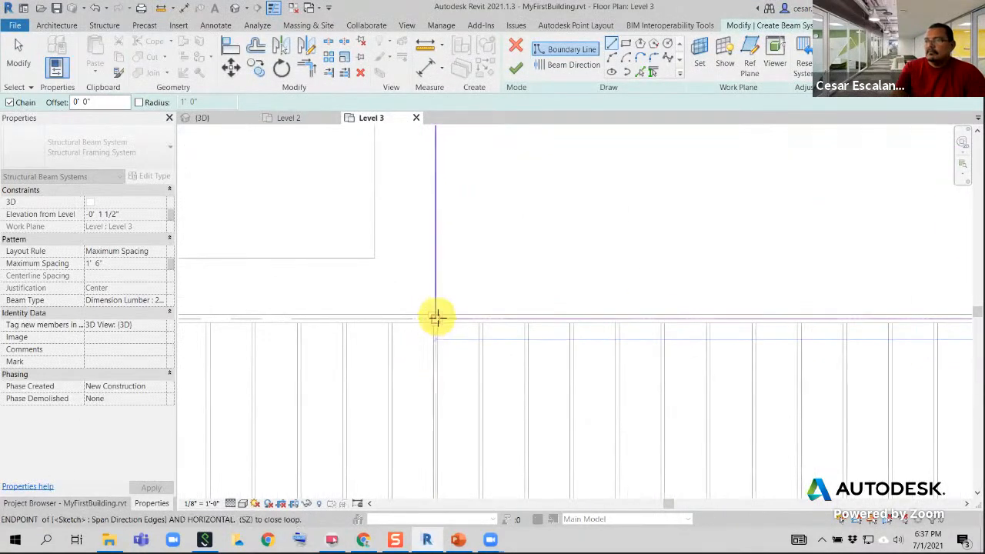
click(436, 316)
Check the closed boundary and finish the beam system between grids 3 and 4
scroll(487, 294, down, 4)
mouse_move(617, 245)
middle_down()
mouse_move(595, 294)
mouse_move(500, 334)
middle_up()
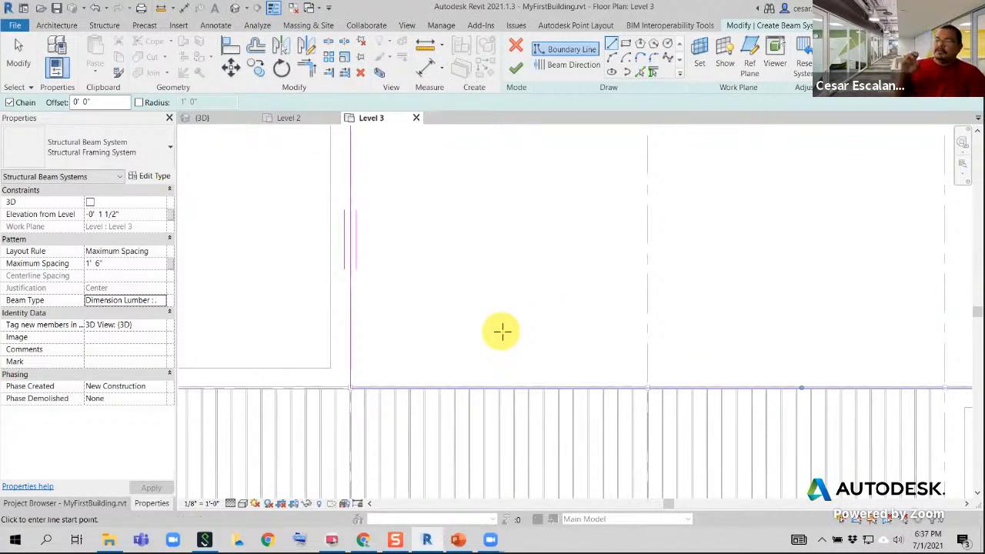
scroll(416, 357, down, 4)
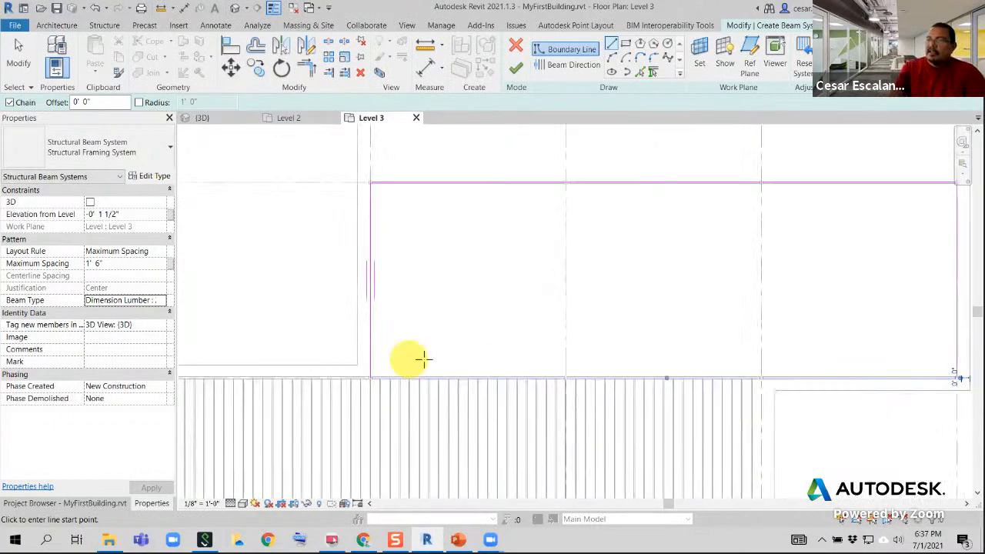
middle_drag(487, 321, 418, 328)
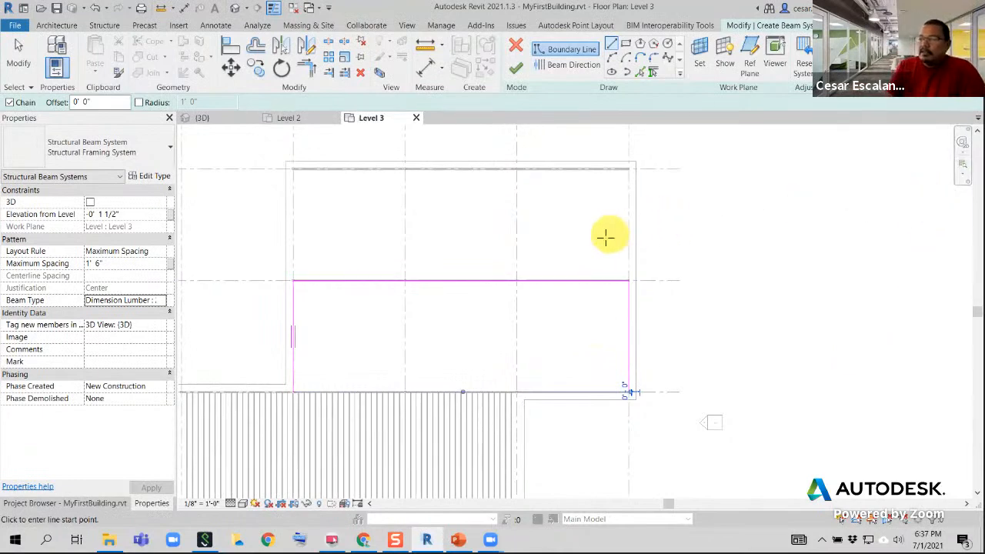
scroll(388, 281, up, 3)
middle_drag(428, 241, 478, 228)
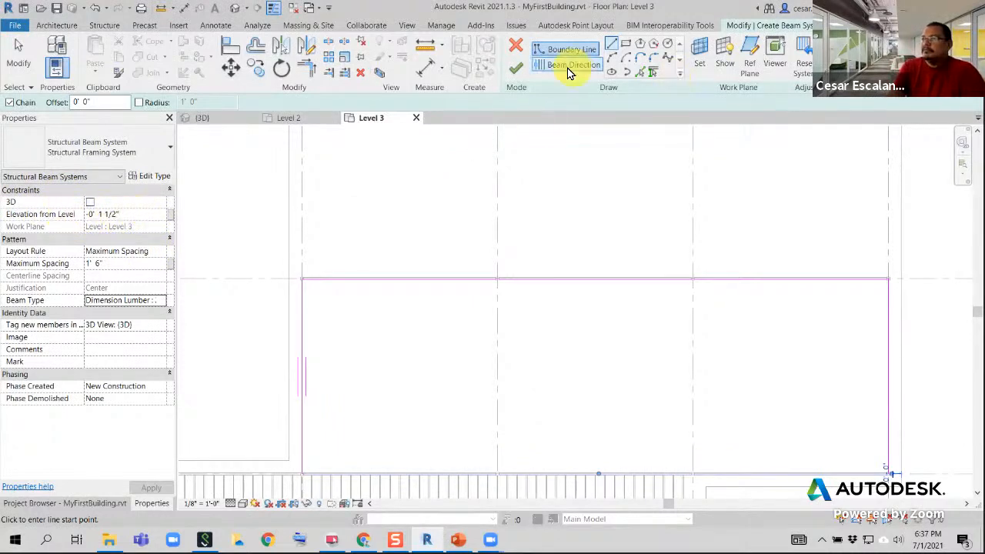
click(515, 68)
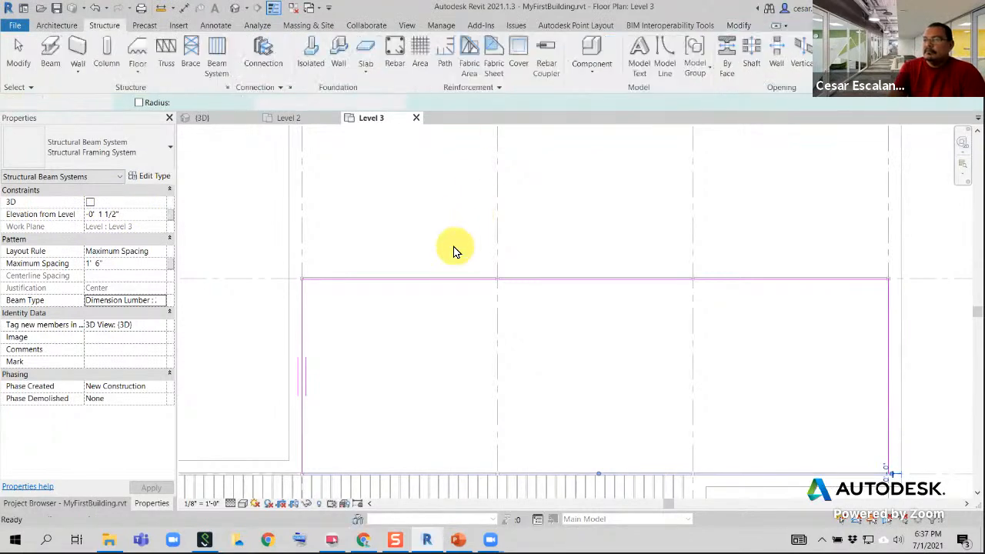
Start another sketched beam system with a 30' boundary line along grid B from grid 4 to grid 5
scroll(461, 246, down, 4)
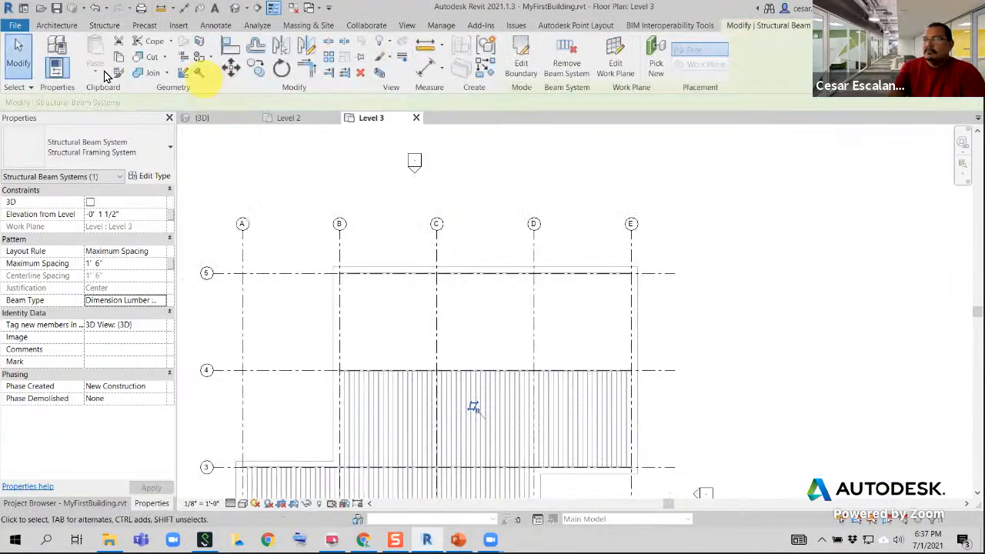
click(59, 26)
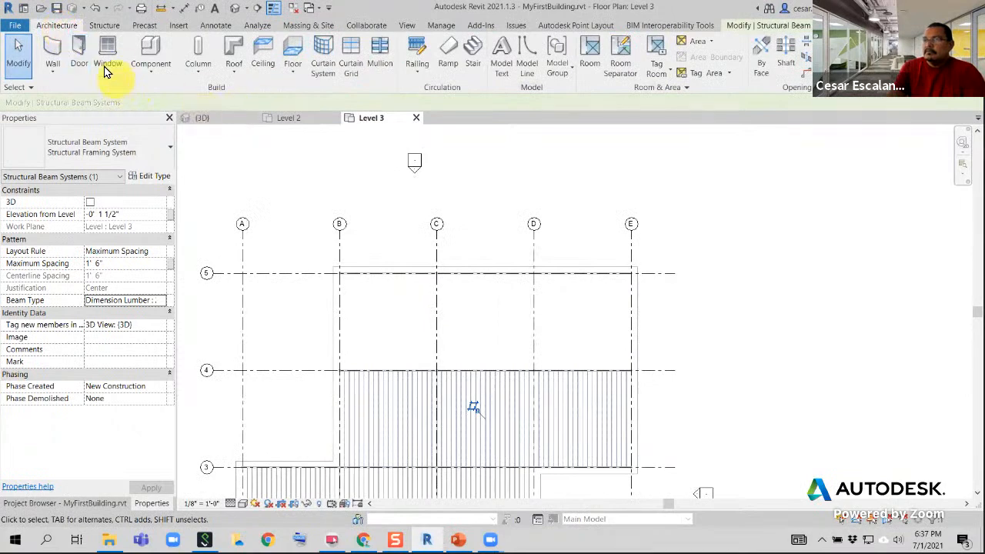
click(105, 25)
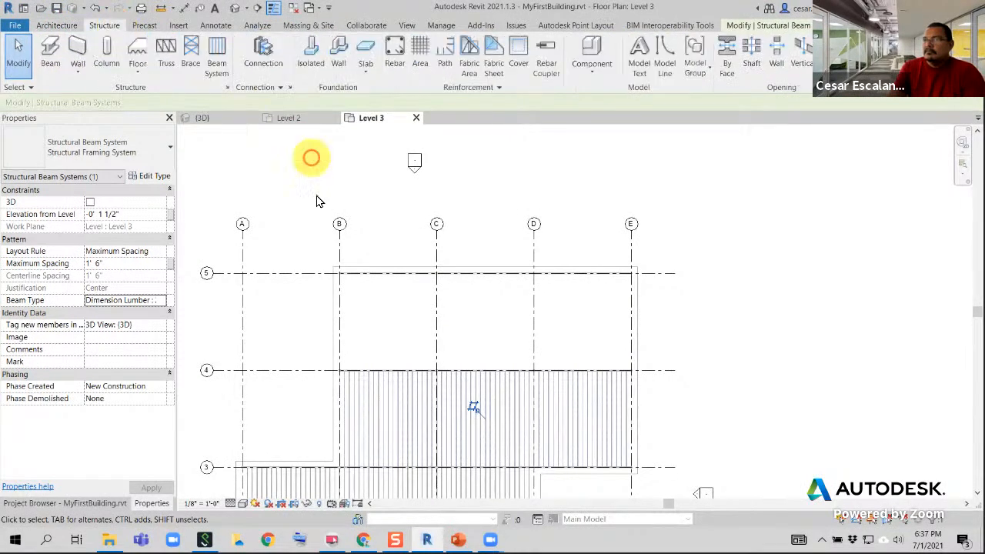
click(216, 57)
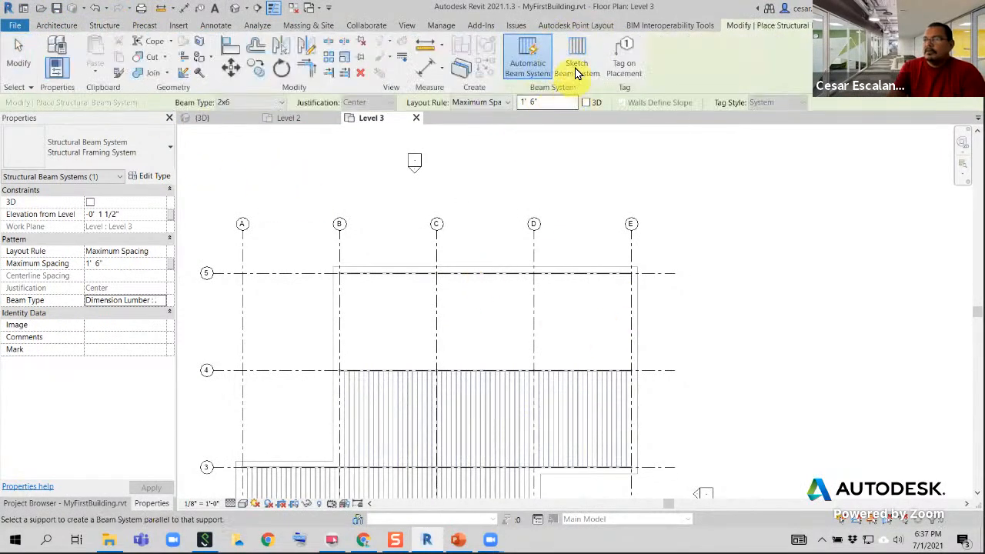
click(576, 66)
scroll(301, 395, up, 5)
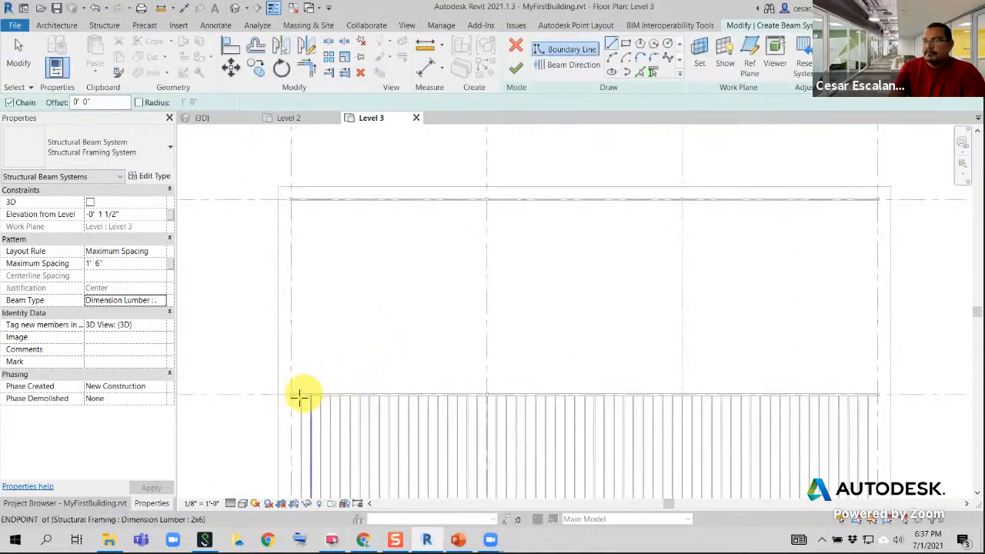
middle_drag(333, 270, 337, 374)
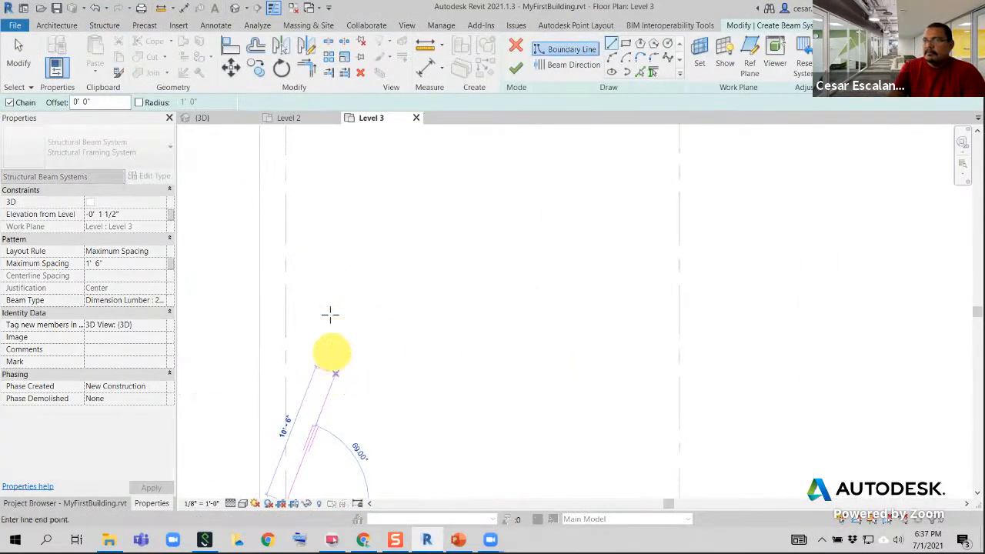
middle_drag(327, 288, 315, 446)
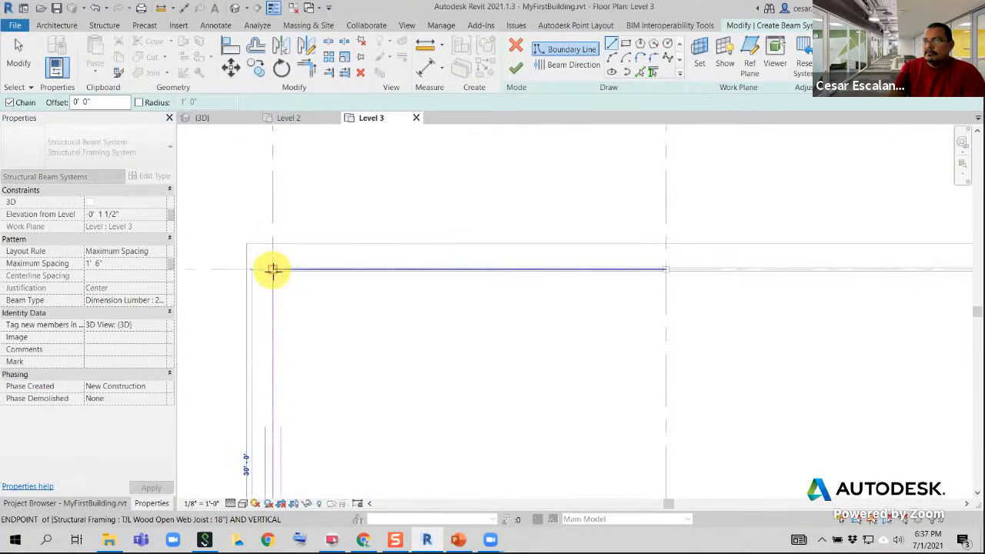
click(273, 270)
Draw the next boundary line along grid 5 from grid B to grid E
scroll(465, 260, down, 3)
middle_drag(699, 270, 312, 306)
scroll(536, 310, up, 2)
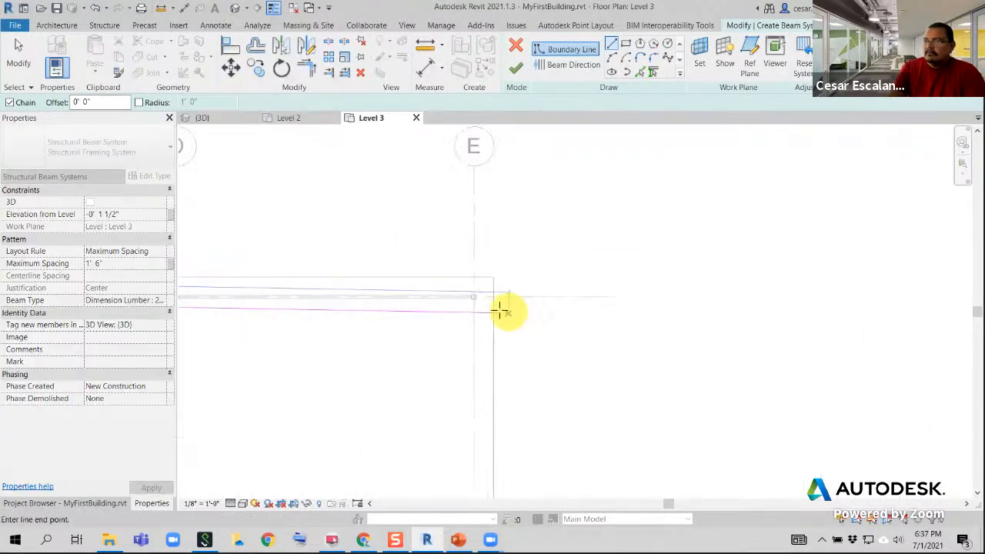
scroll(481, 305, up, 2)
click(468, 293)
Continue the boundary along grid E from grid 5 to grid 4
scroll(582, 305, down, 3)
middle_drag(555, 354, 683, 215)
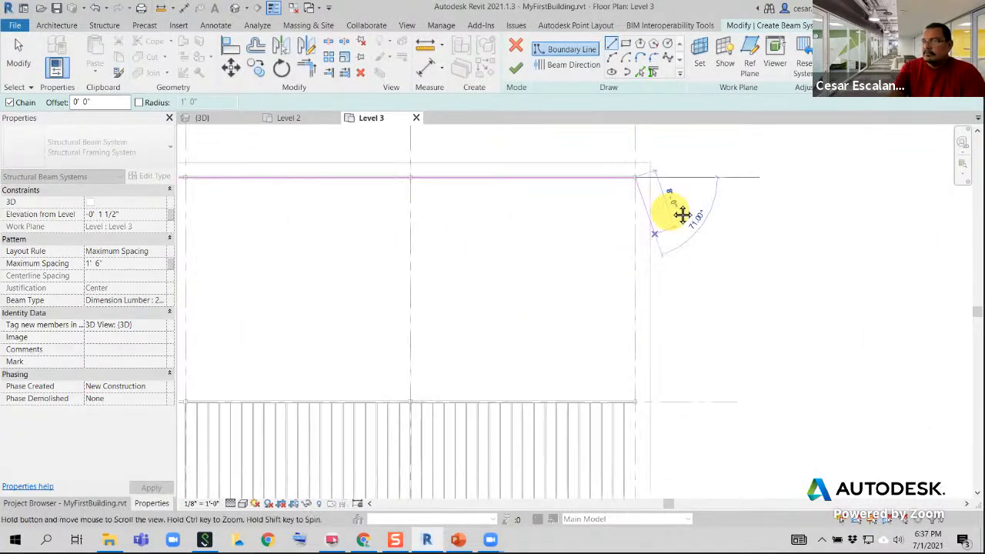
scroll(673, 334, up, 3)
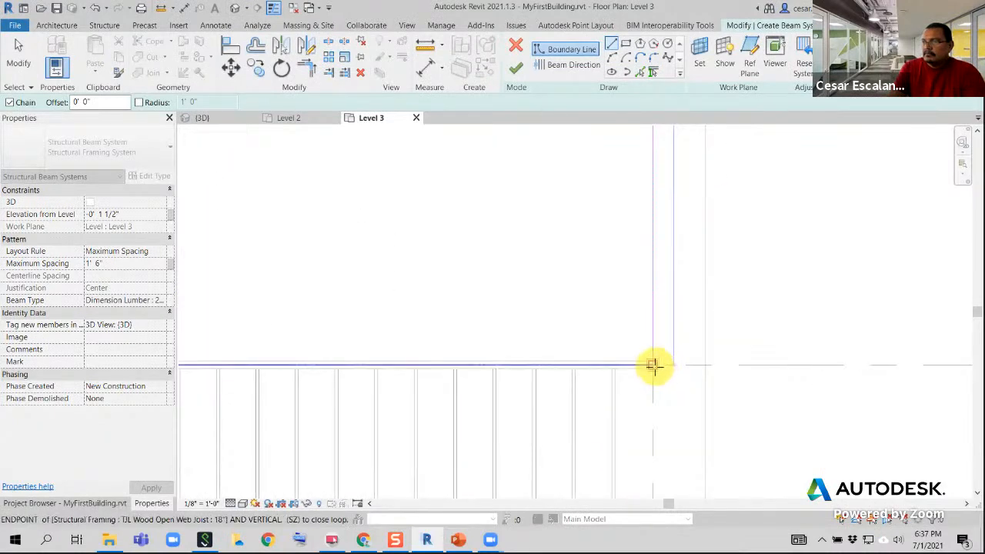
click(653, 366)
Close the boundary along grid 4 from grid E back to grid B and finish the beam system
scroll(692, 357, down, 3)
middle_drag(464, 362, 824, 358)
scroll(822, 358, down, 2)
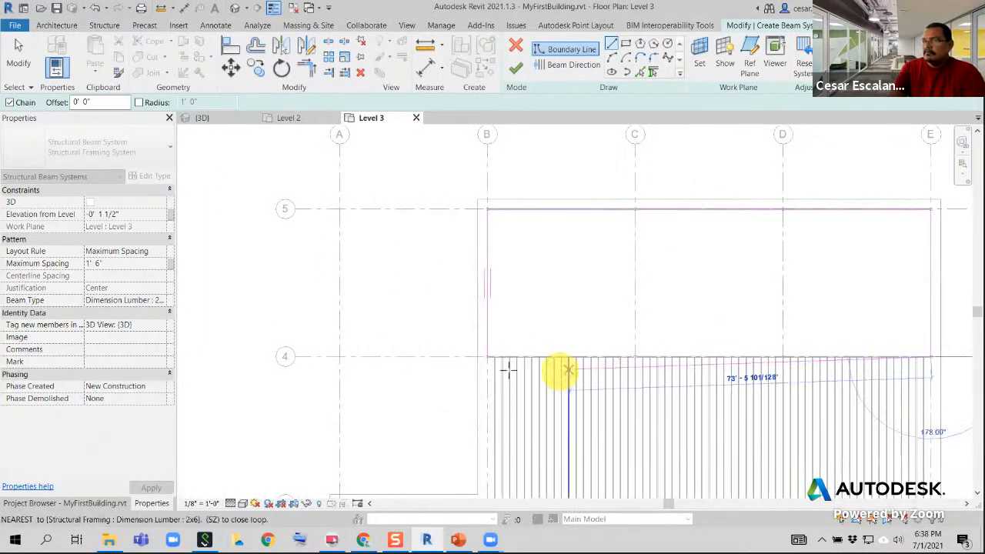
scroll(492, 352, up, 2)
click(481, 349)
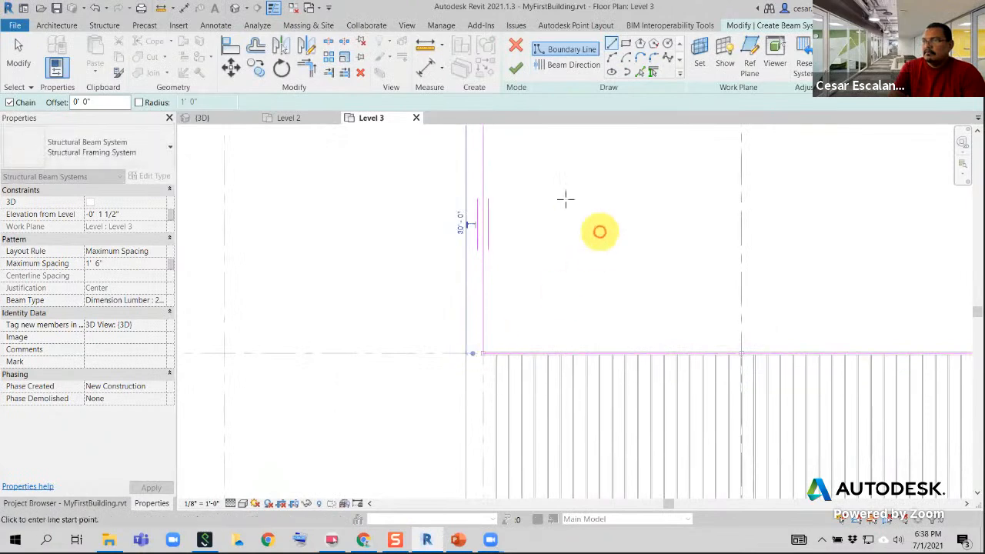
click(515, 68)
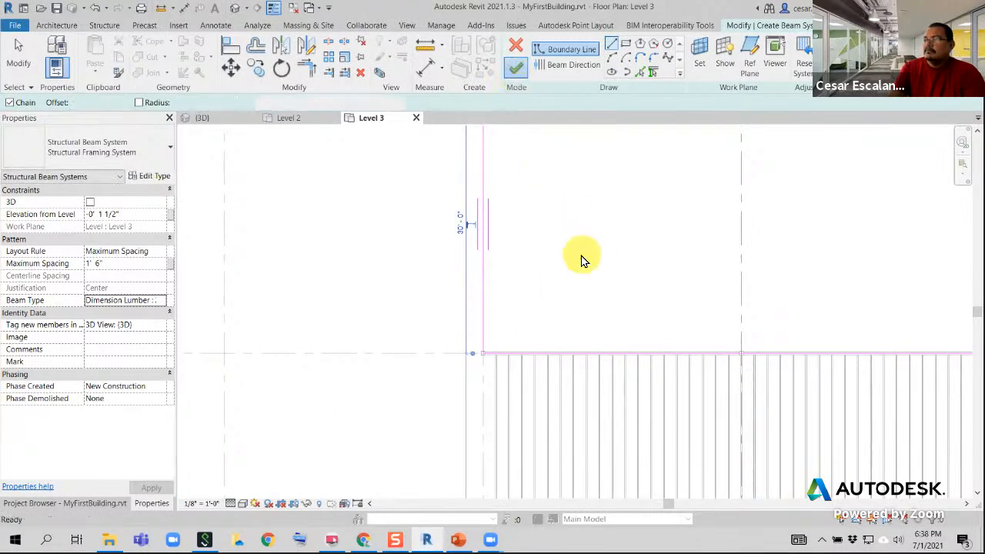
Examine the Level 3 beam systems between the open web joist girders in the 3D view from several sides
scroll(577, 259, down, 5)
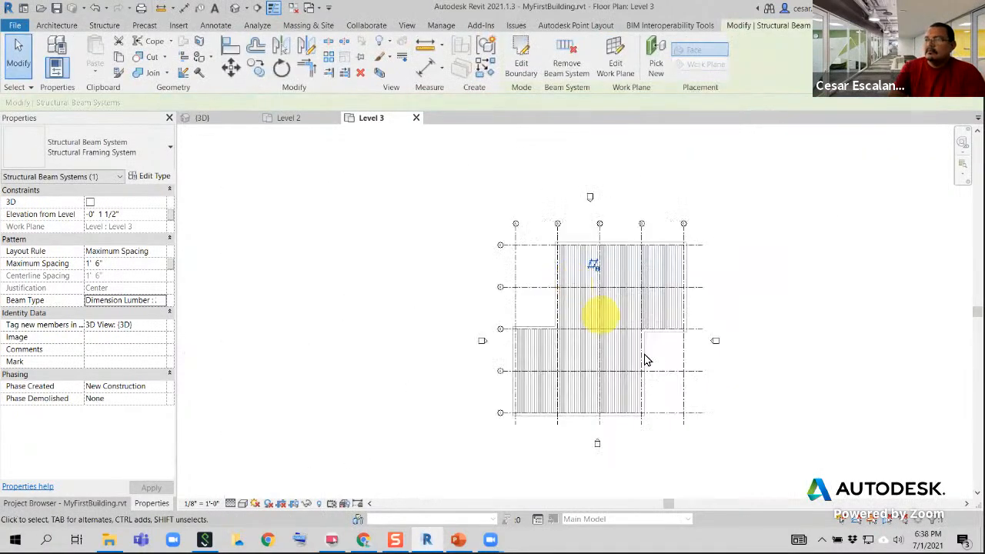
click(235, 9)
shift+middle_drag(403, 208, 410, 290)
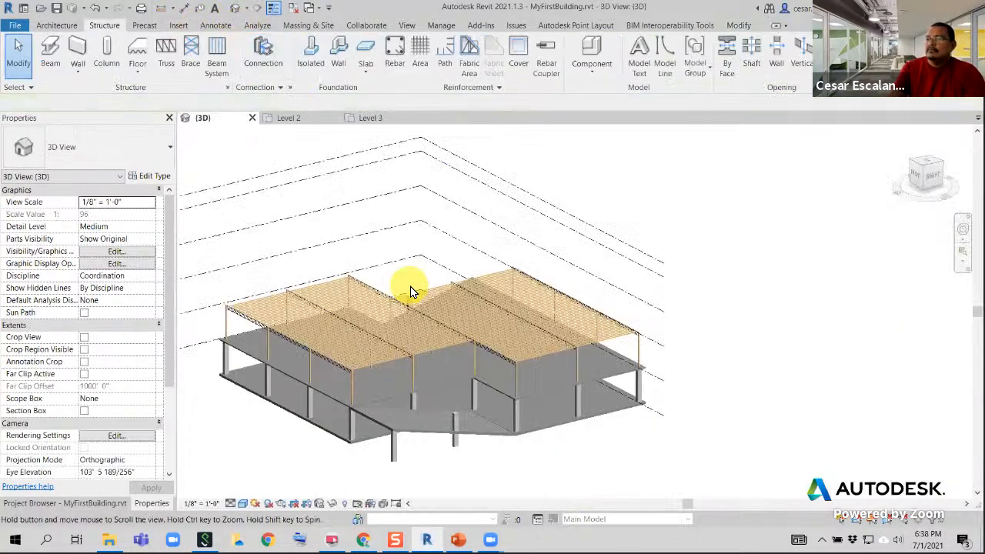
scroll(422, 374, up, 4)
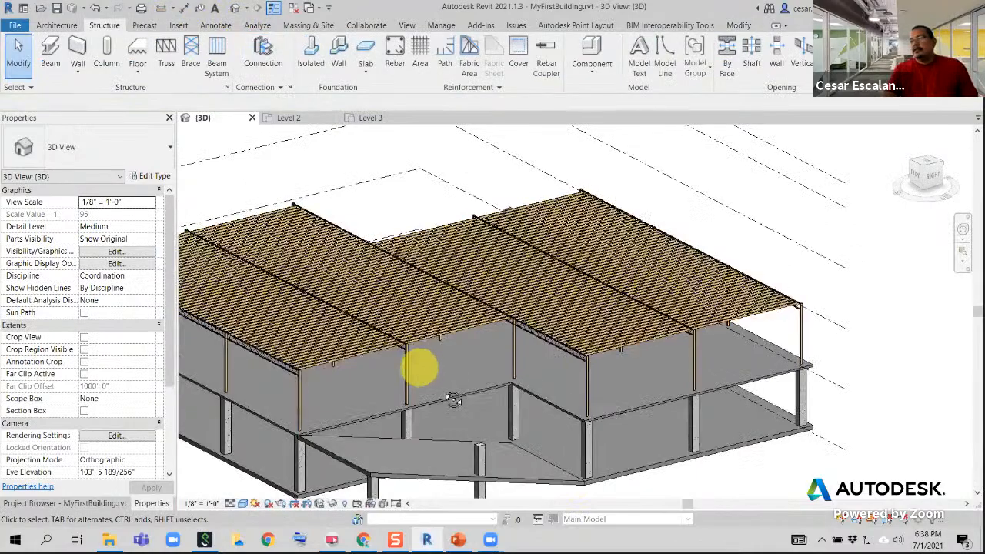
shift+middle_drag(454, 398, 711, 336)
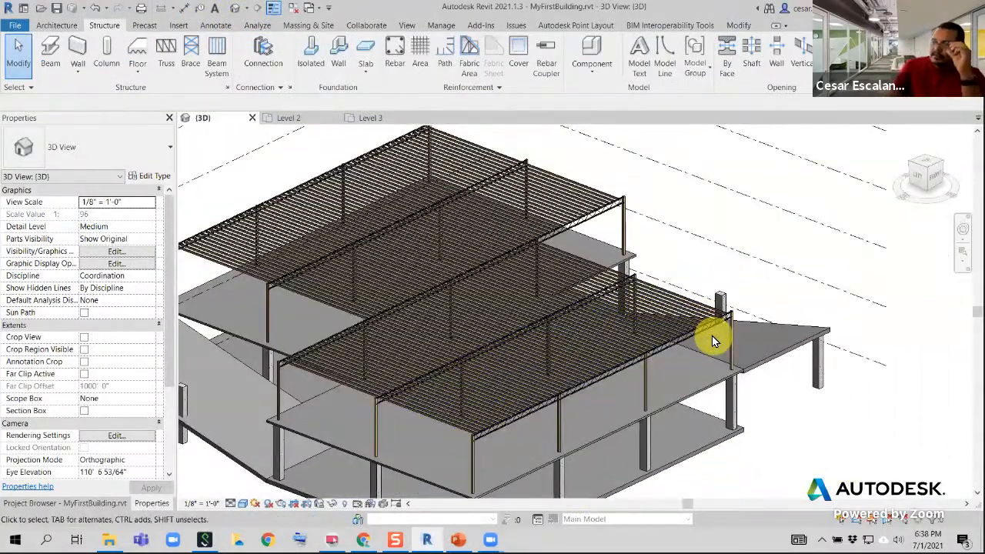
scroll(439, 346, up, 5)
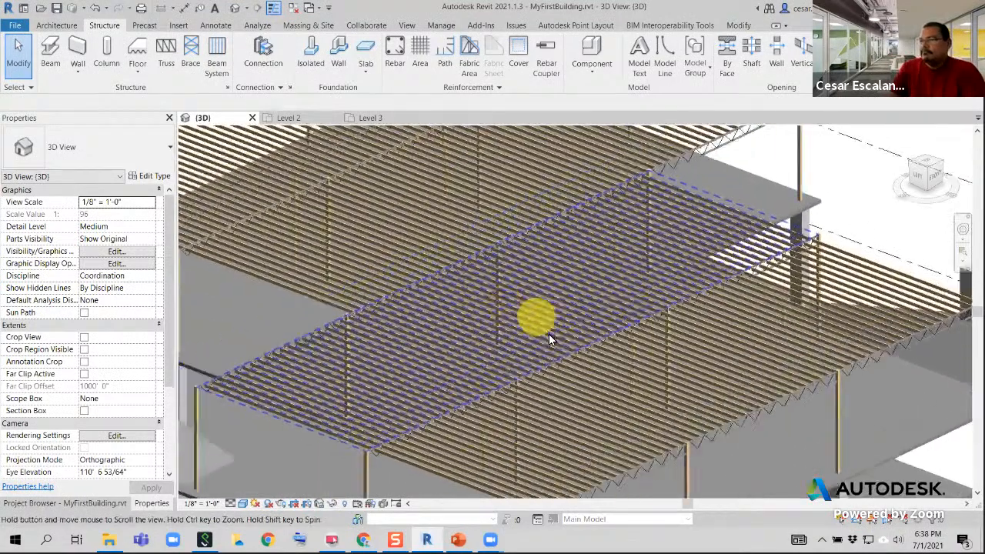
scroll(600, 362, down, 2)
scroll(672, 375, down, 6)
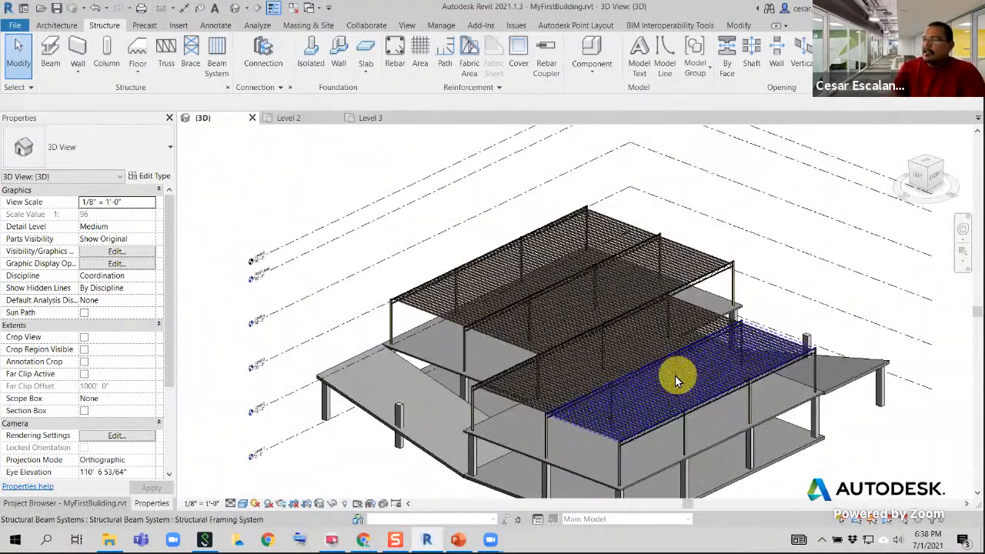
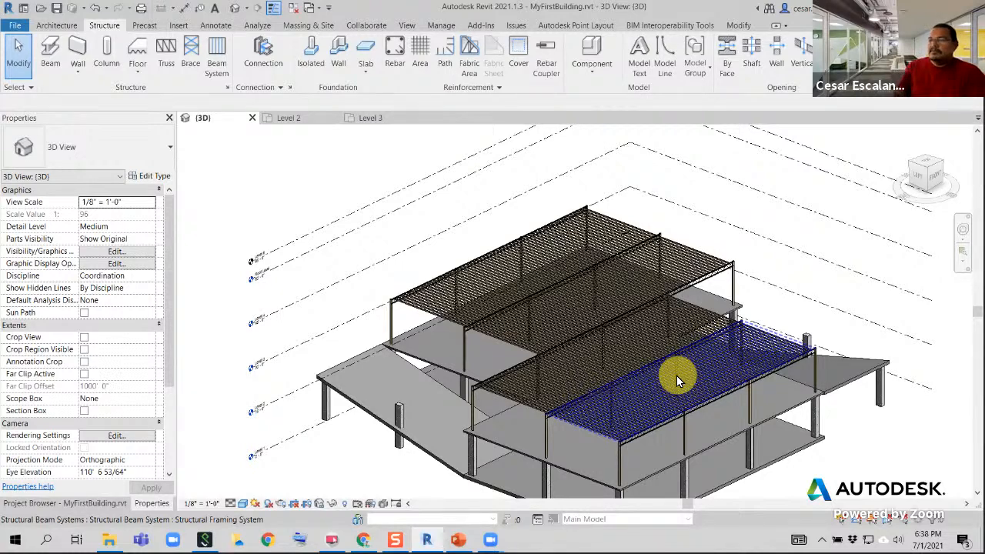
From the top view, open the boundary of a central Level 3 beam system, just beyond the middle girder, for editing
click(929, 162)
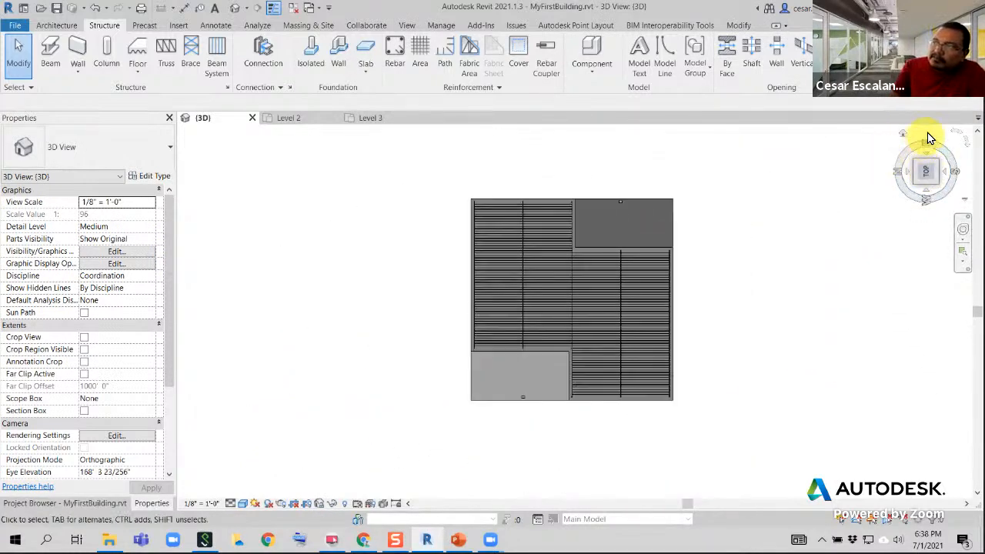
click(954, 138)
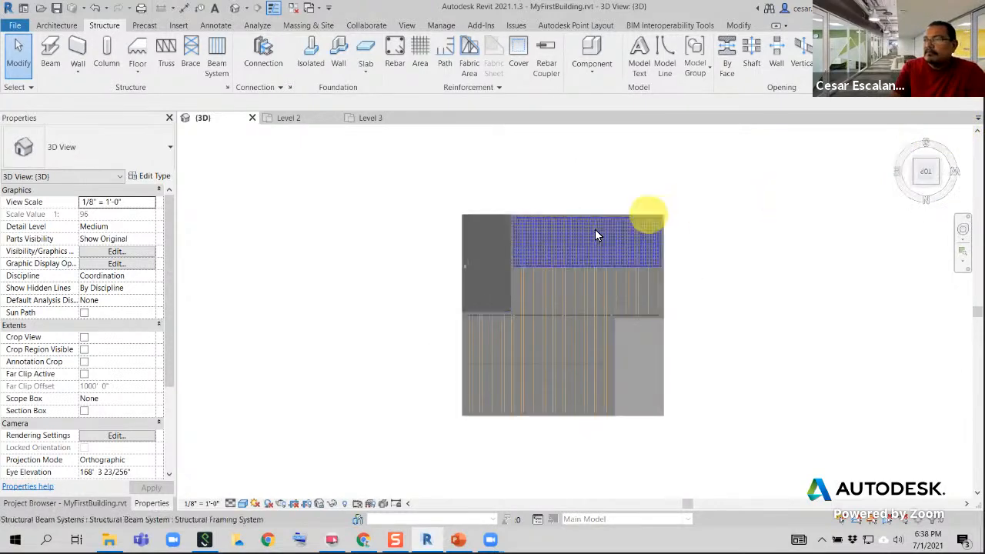
scroll(565, 269, up, 8)
scroll(476, 444, down, 3)
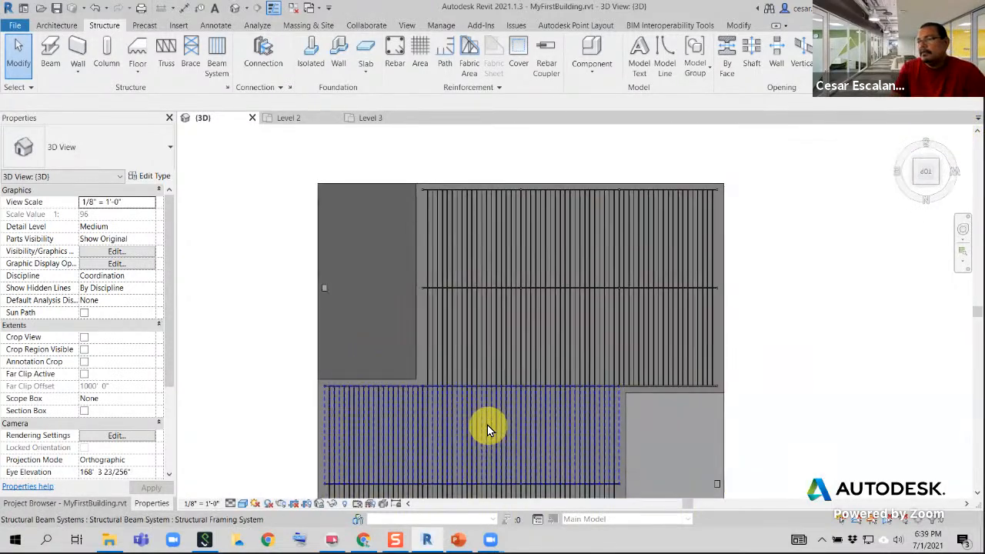
click(561, 433)
middle_drag(589, 411, 565, 350)
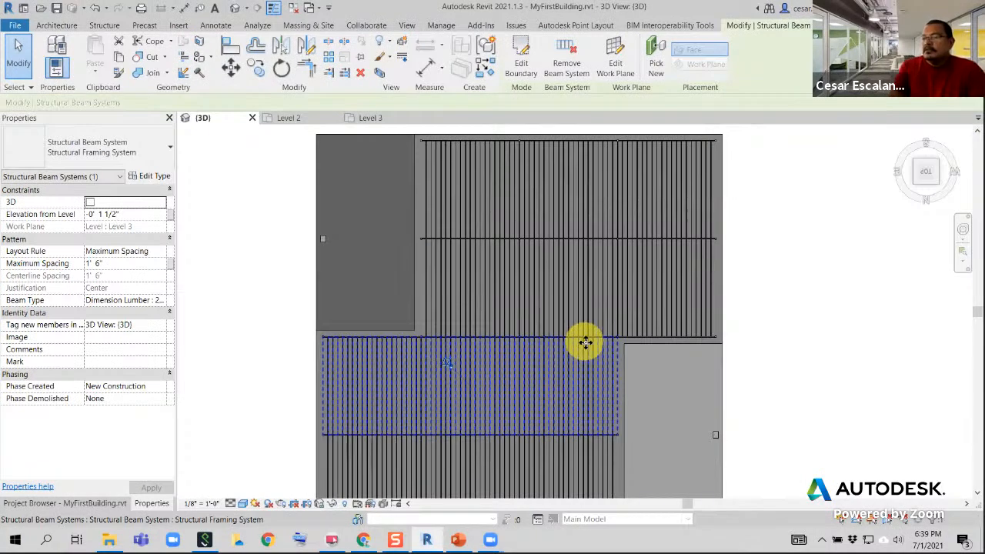
scroll(643, 414, up, 2)
middle_drag(643, 414, 695, 431)
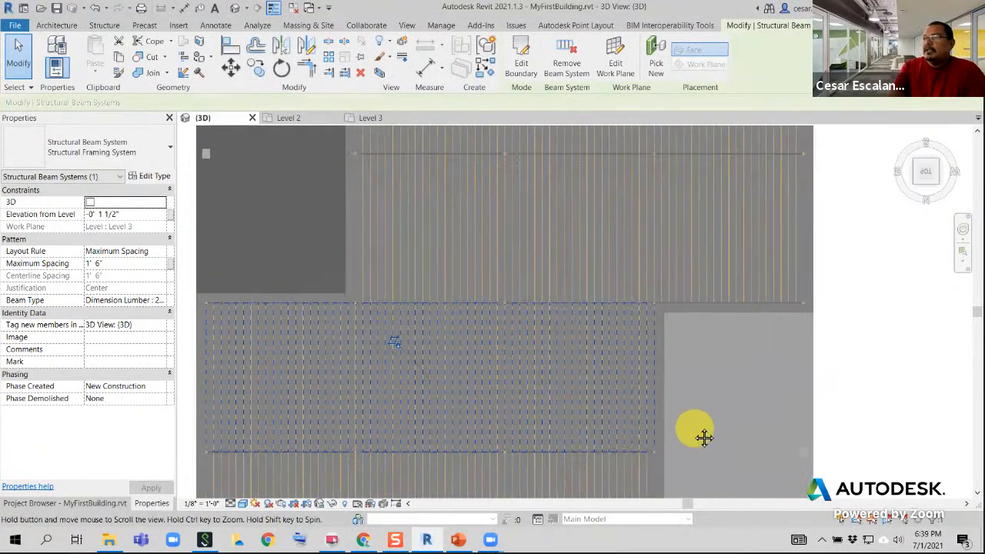
click(528, 71)
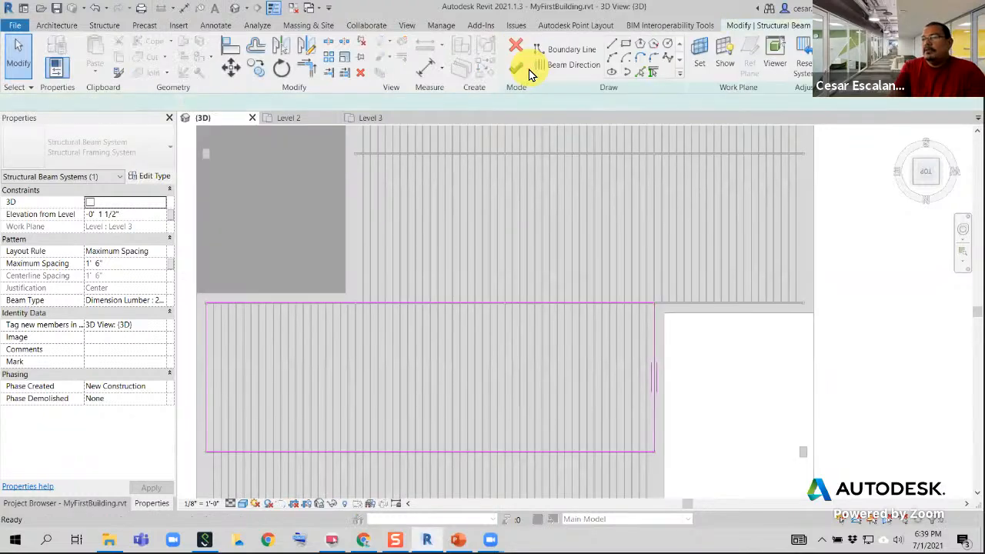
Draw a rectangular opening about 14'-6" deep and about 8' from the girder inside the beam system's boundary, and finish the edit
click(451, 383)
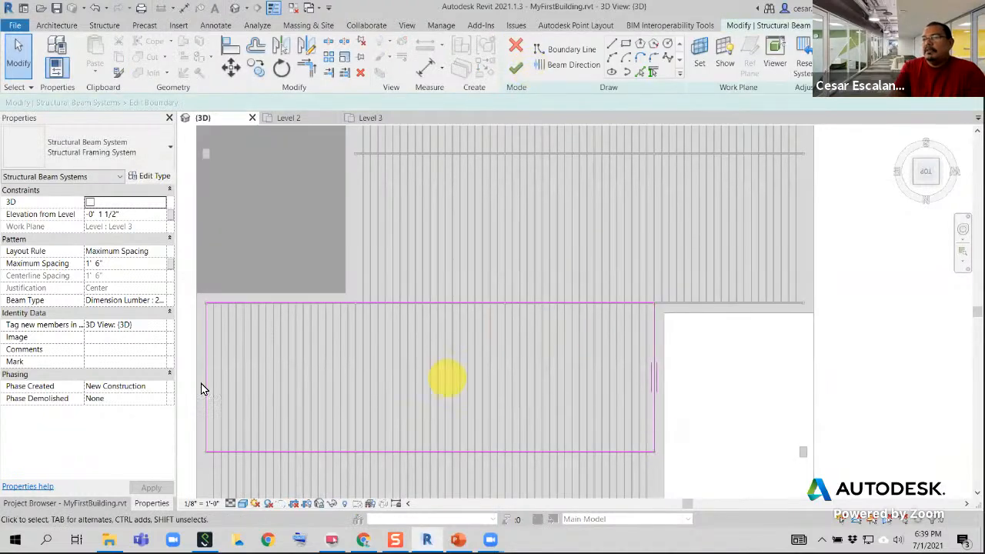
click(627, 46)
click(489, 343)
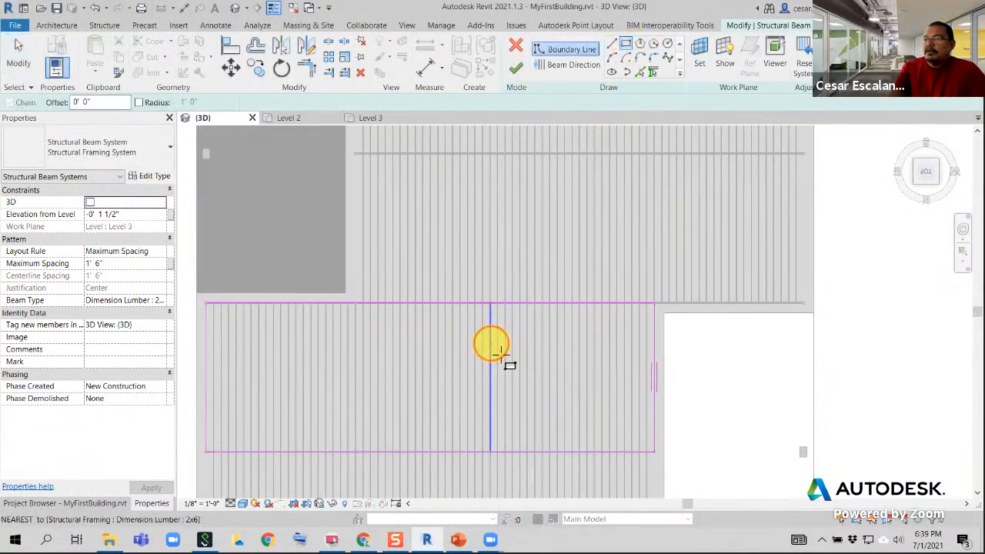
click(593, 415)
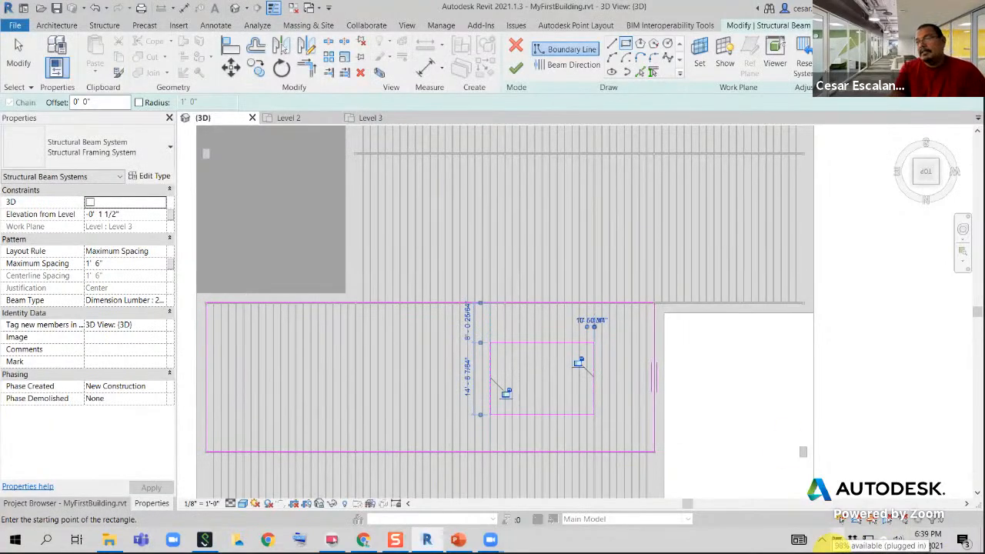
click(514, 68)
Examine the cut joists around the rectangular opening of the beam system in an angled 3D view
click(653, 346)
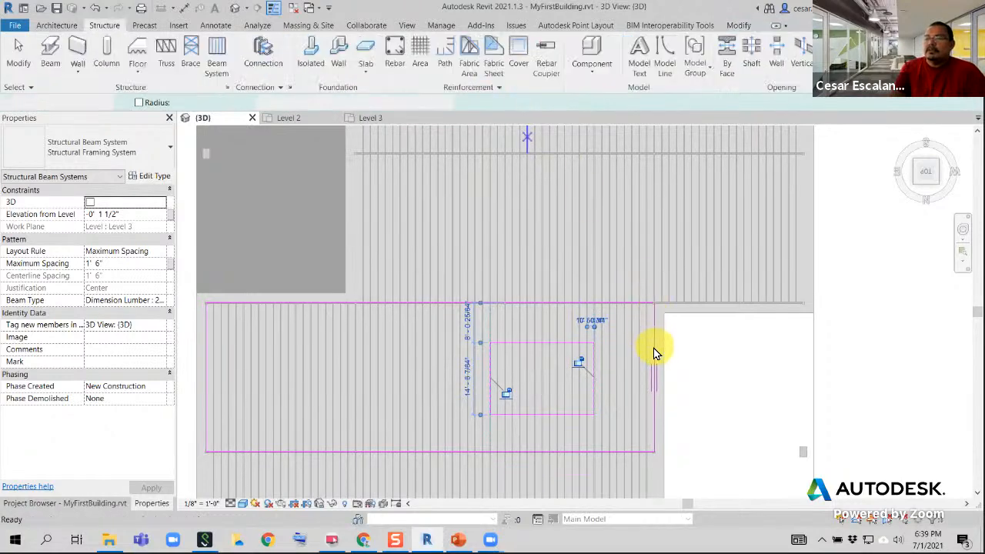
scroll(653, 347, down, 3)
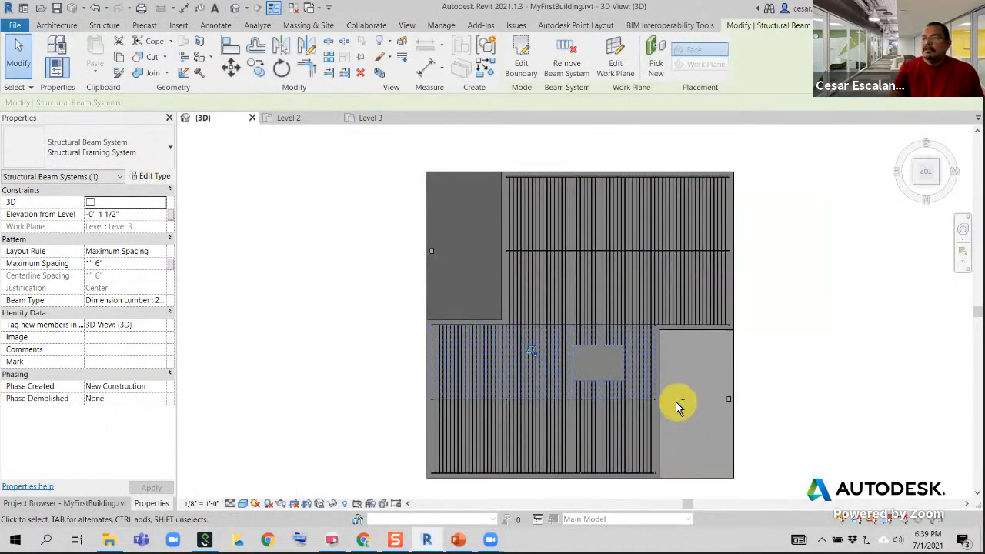
shift+middle_drag(650, 319, 624, 378)
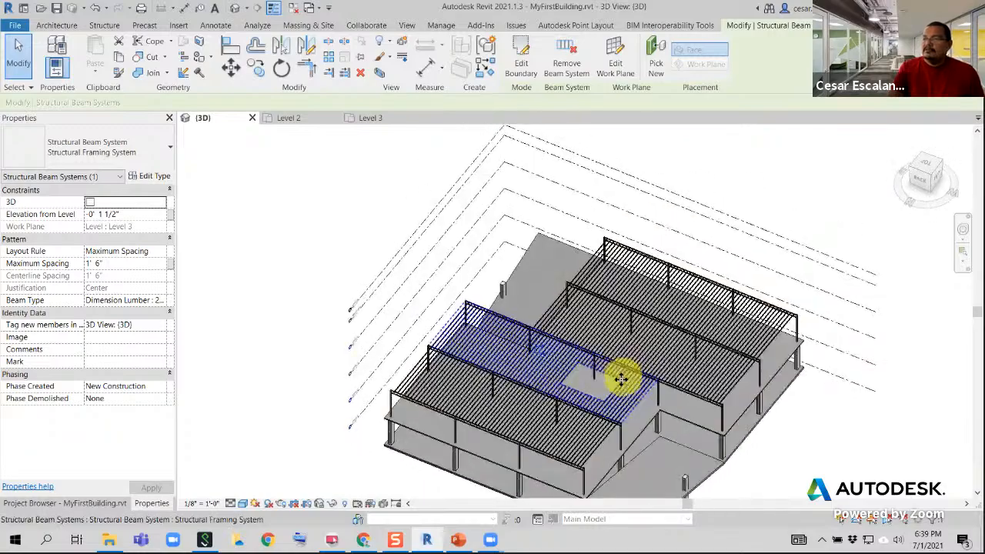
scroll(616, 382, up, 3)
scroll(604, 383, up, 2)
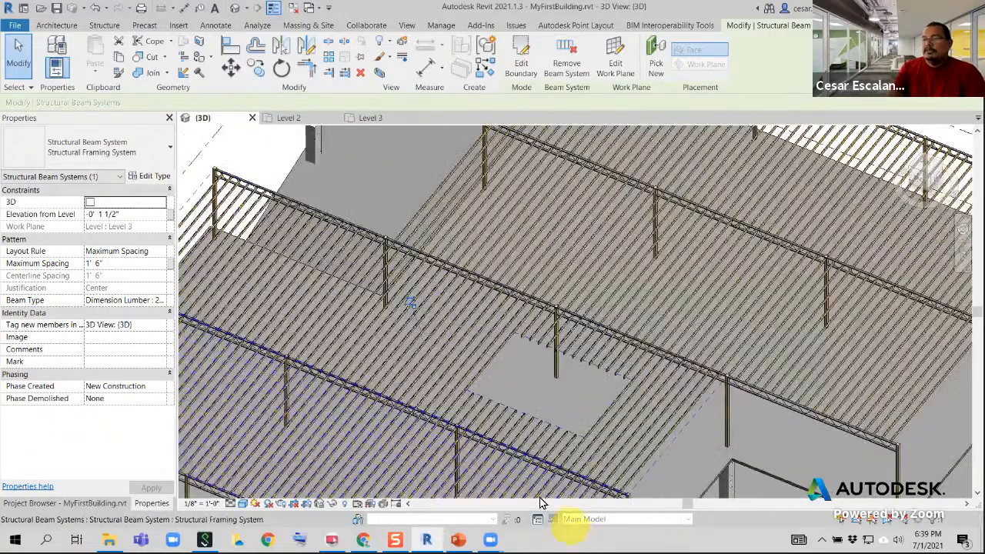
scroll(538, 495, up, 2)
scroll(539, 497, up, 1)
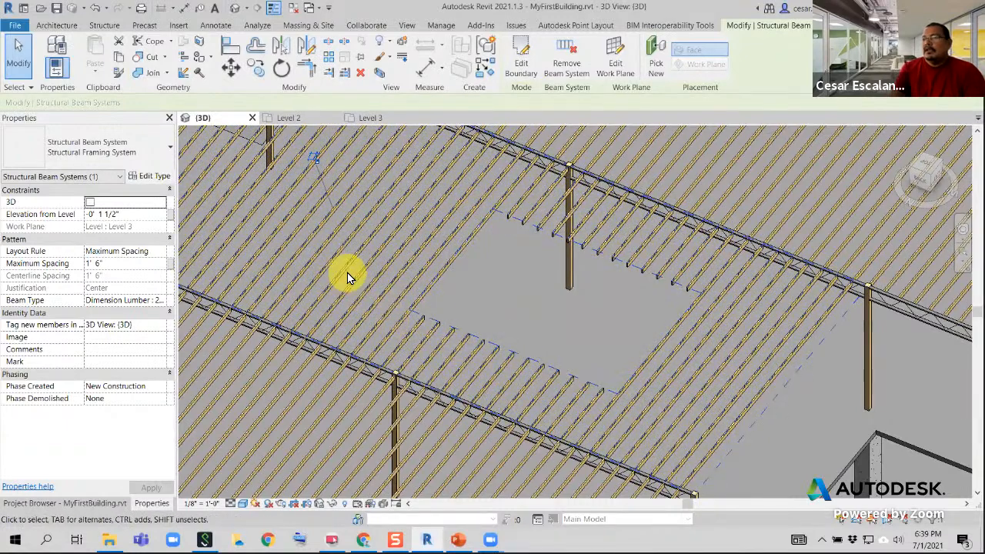
Undo the rectangular opening and the boundary edit of the beam system
click(56, 26)
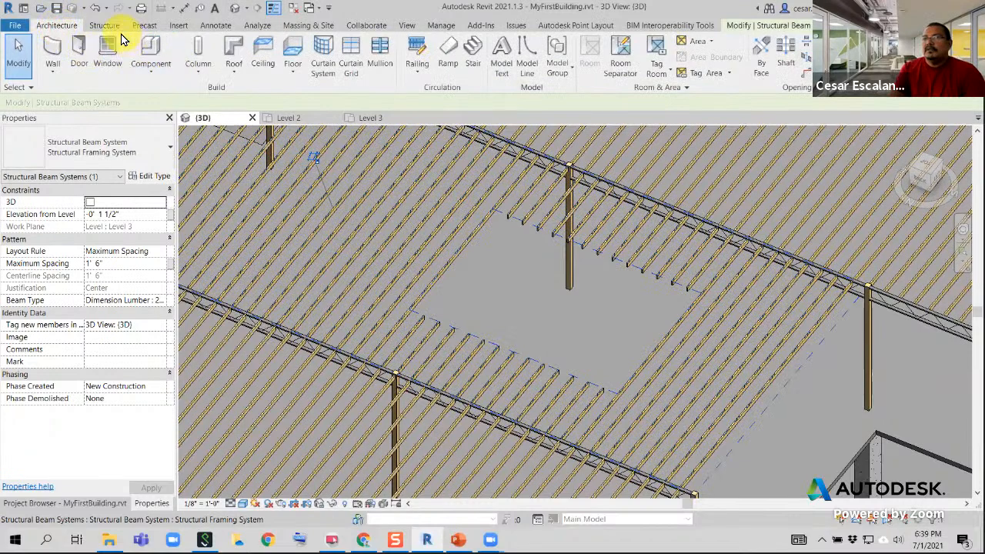
scroll(482, 294, down, 6)
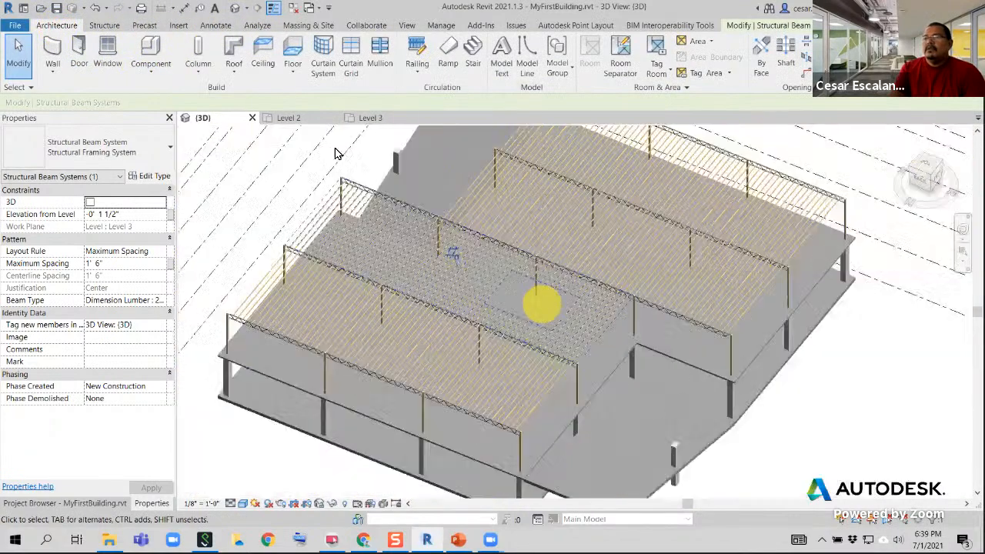
click(91, 9)
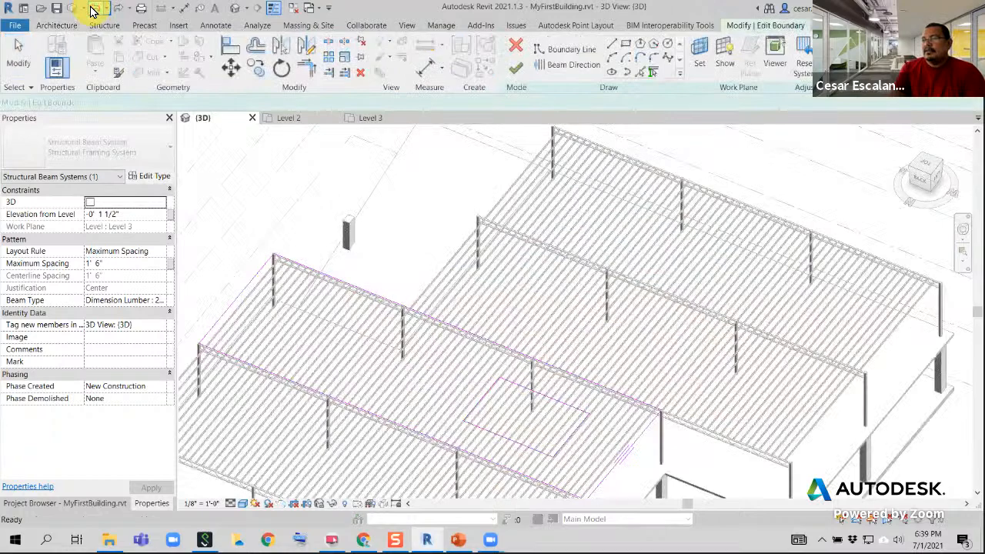
click(91, 9)
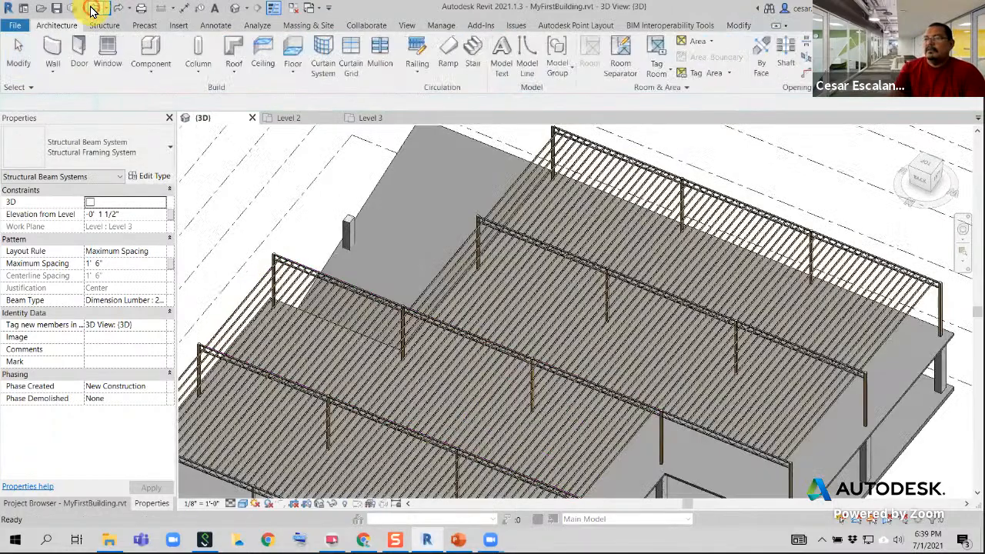
scroll(554, 346, down, 5)
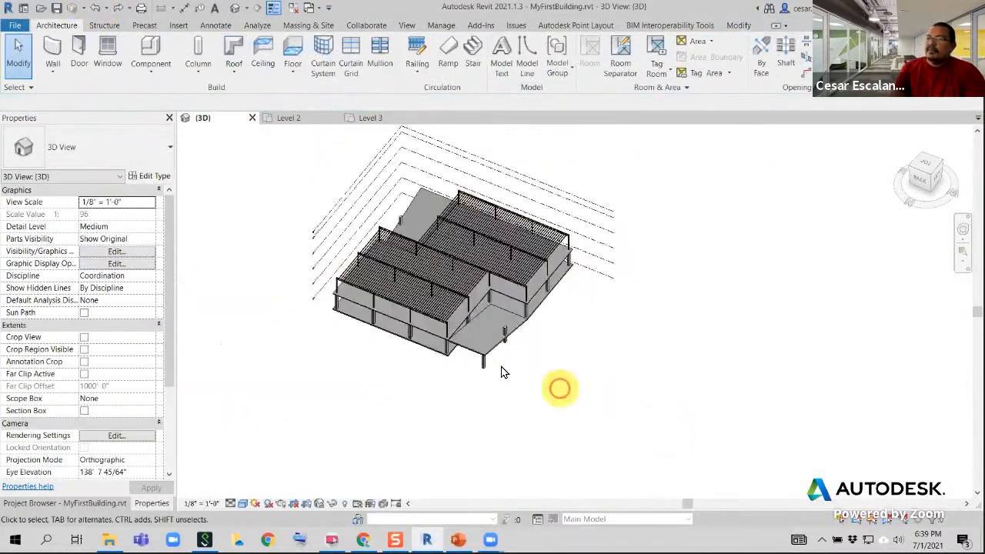
scroll(554, 354, down, 2)
scroll(542, 327, up, 6)
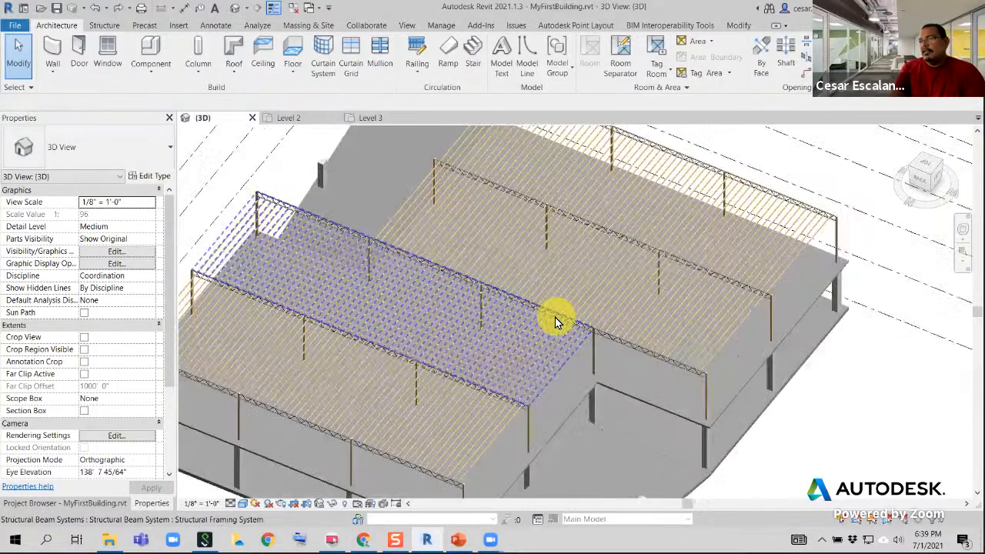
Open the Level 1 and Level 2 floor plans and frame the grid in the Level 2 plan
click(115, 504)
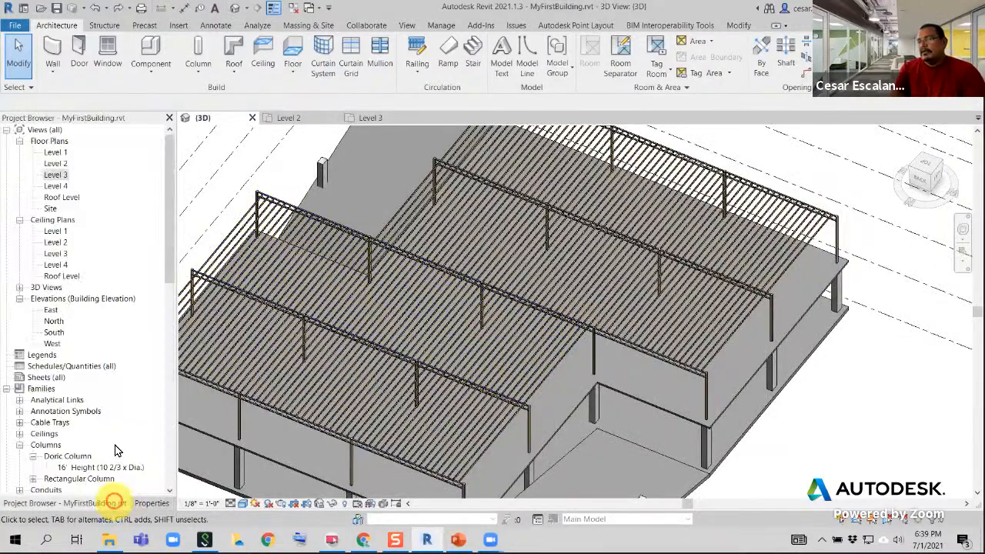
double_click(56, 153)
double_click(61, 164)
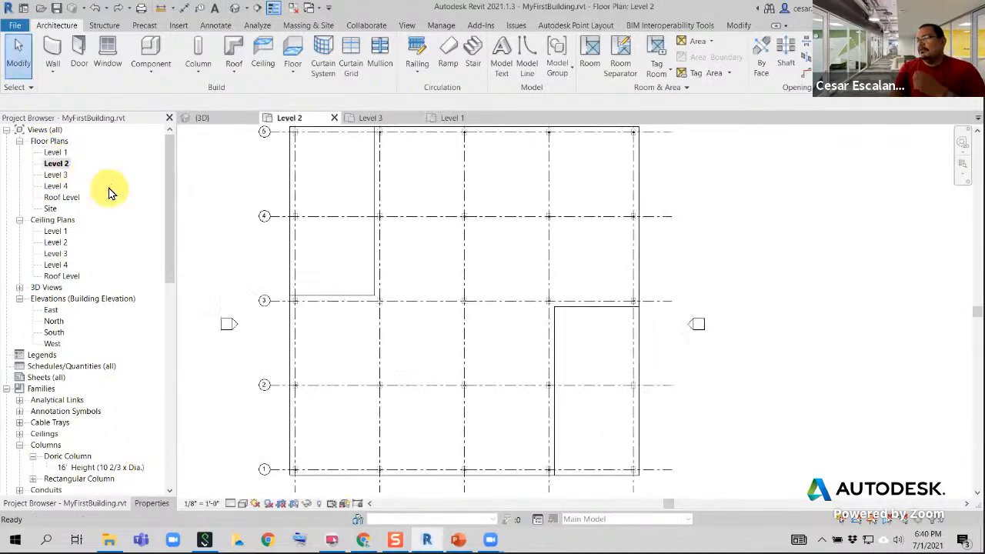
scroll(430, 325, down, 3)
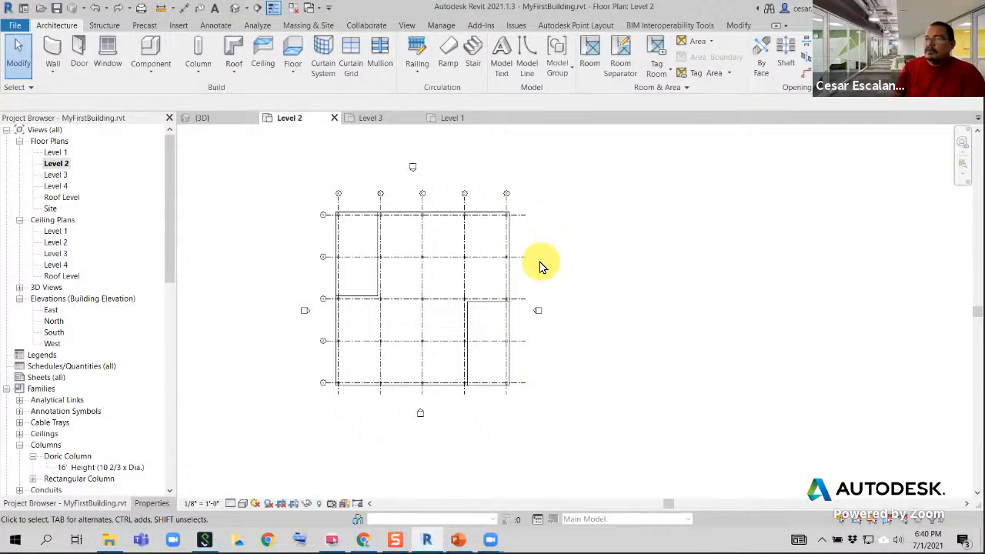
scroll(369, 380, up, 2)
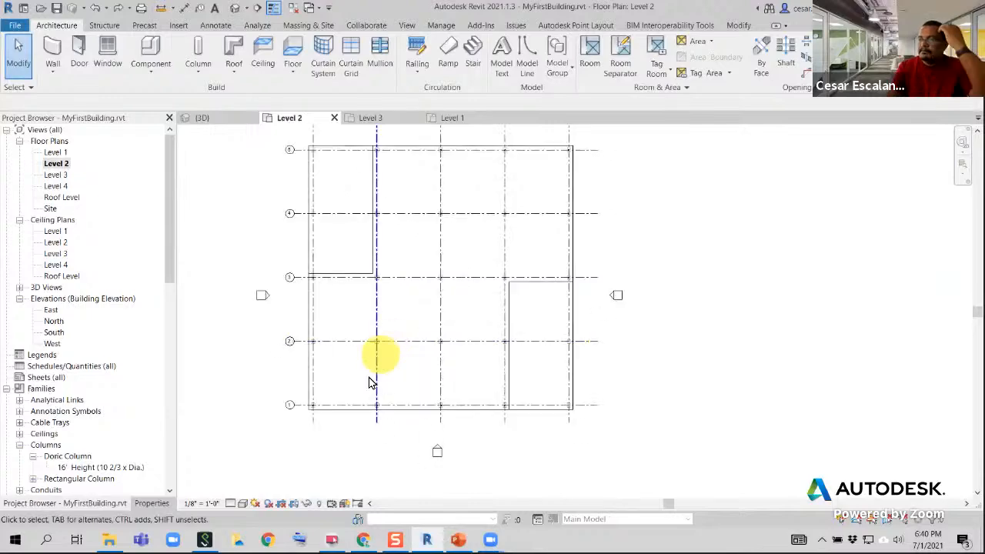
scroll(385, 375, up, 2)
scroll(384, 375, down, 1)
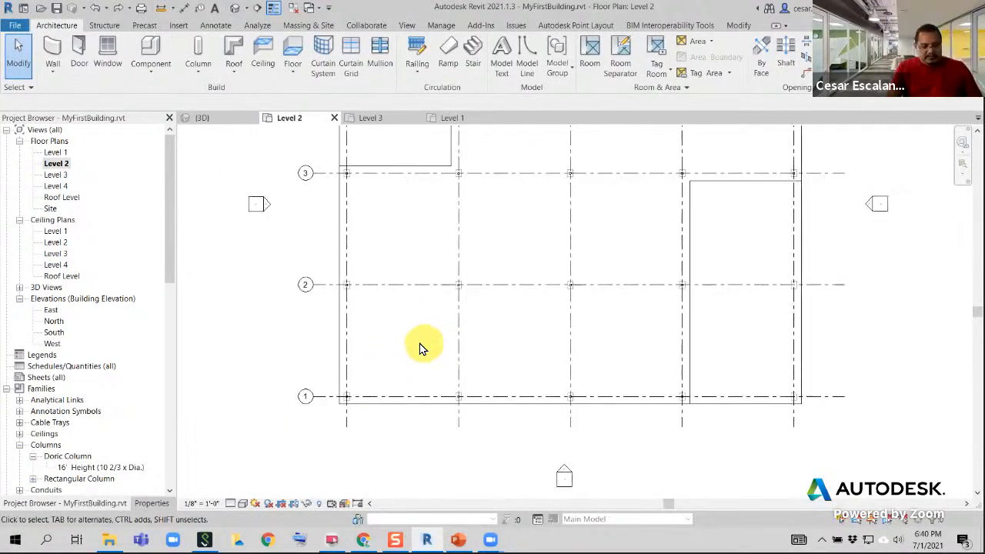
scroll(431, 342, down, 1)
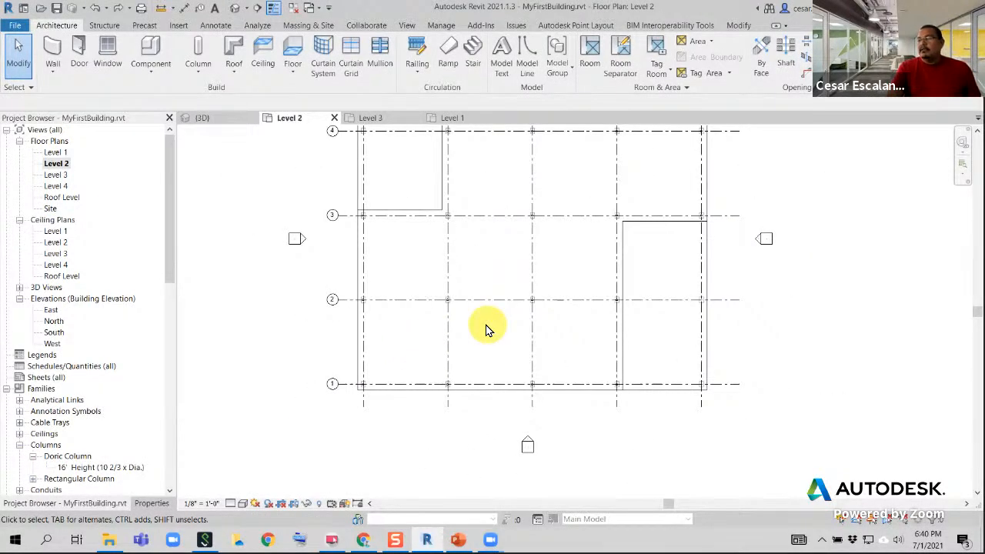
middle_drag(485, 329, 397, 428)
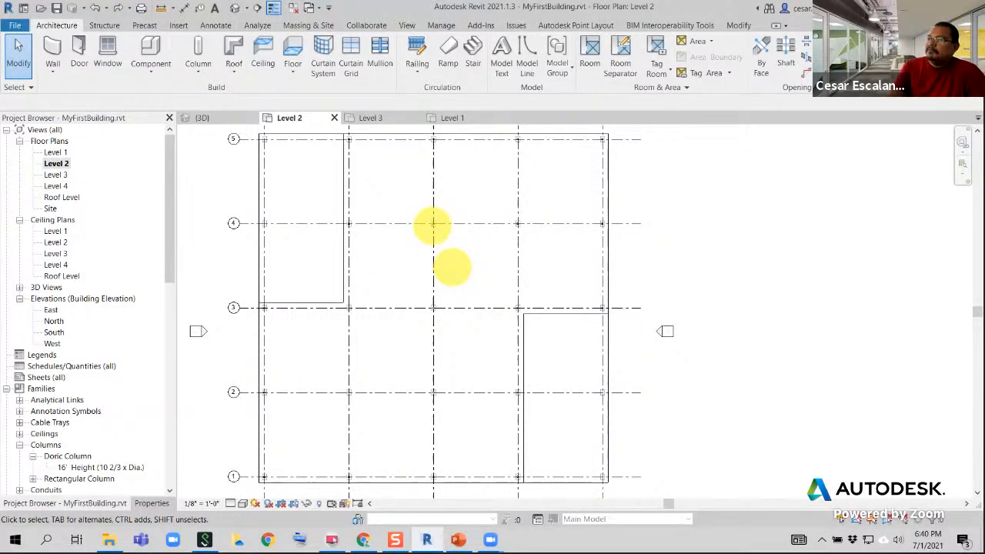
mouse_move(432, 224)
mouse_down()
mouse_move(432, 265)
mouse_move(520, 265)
mouse_move(517, 223)
mouse_move(434, 222)
mouse_up()
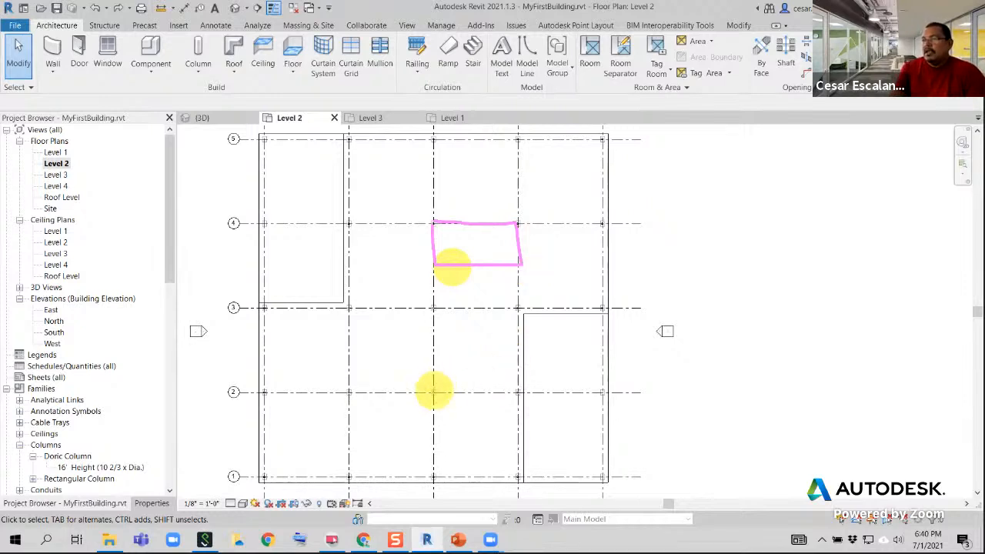
click(435, 387)
mouse_move(435, 387)
mouse_down()
mouse_move(435, 357)
mouse_move(519, 354)
mouse_move(517, 395)
mouse_move(420, 395)
mouse_up()
click(473, 379)
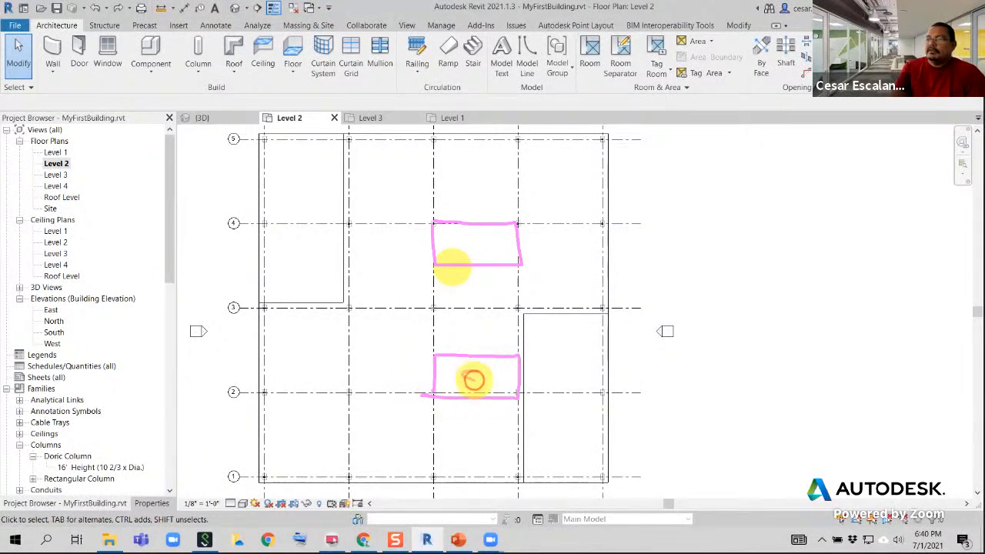
drag(473, 379, 462, 388)
click(479, 244)
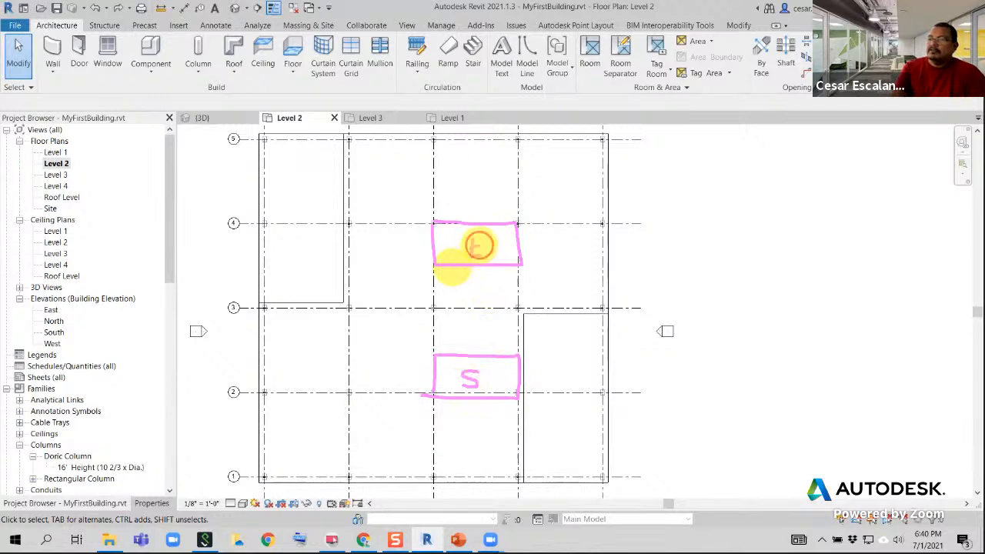
mouse_move(479, 244)
mouse_down()
mouse_move(486, 235)
mouse_move(471, 256)
mouse_up()
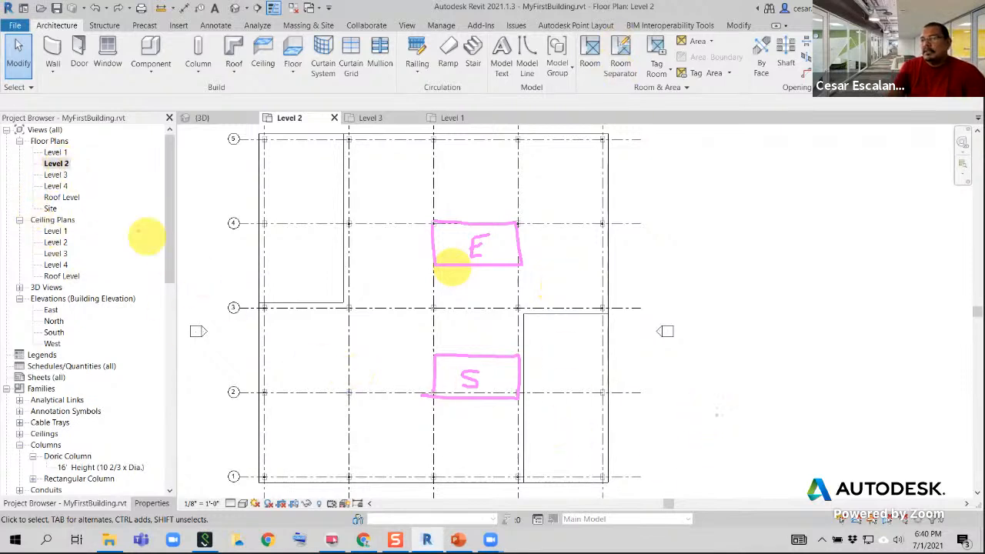
Open the Level 3 floor plan and frame its beam systems across the column grid
double_click(55, 175)
middle_drag(712, 422, 589, 422)
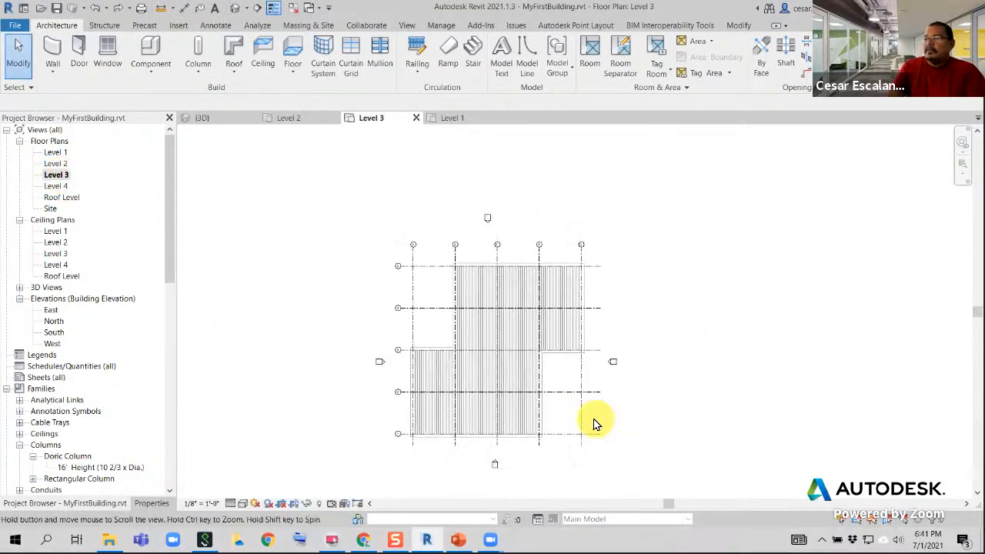
scroll(558, 408, up, 4)
scroll(544, 306, up, 2)
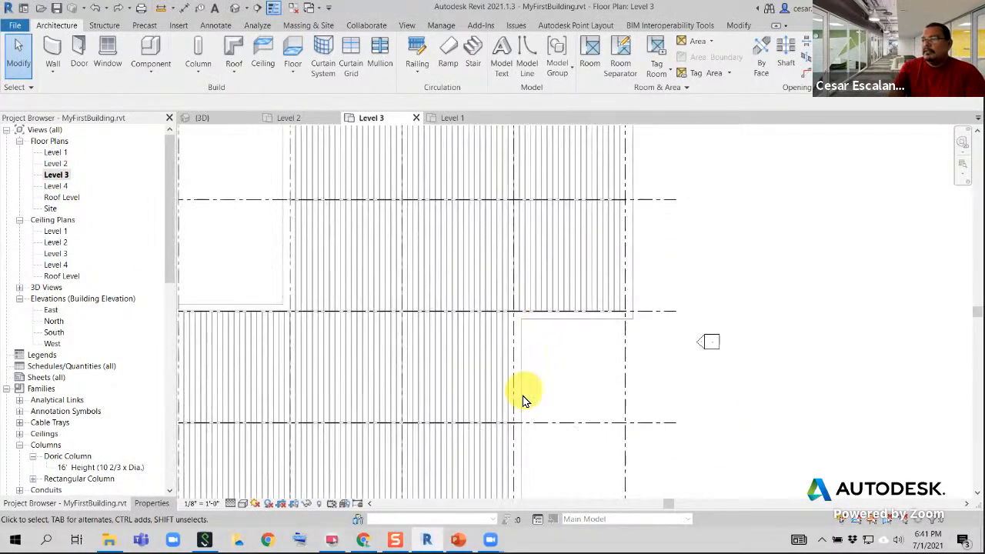
scroll(554, 431, down, 2)
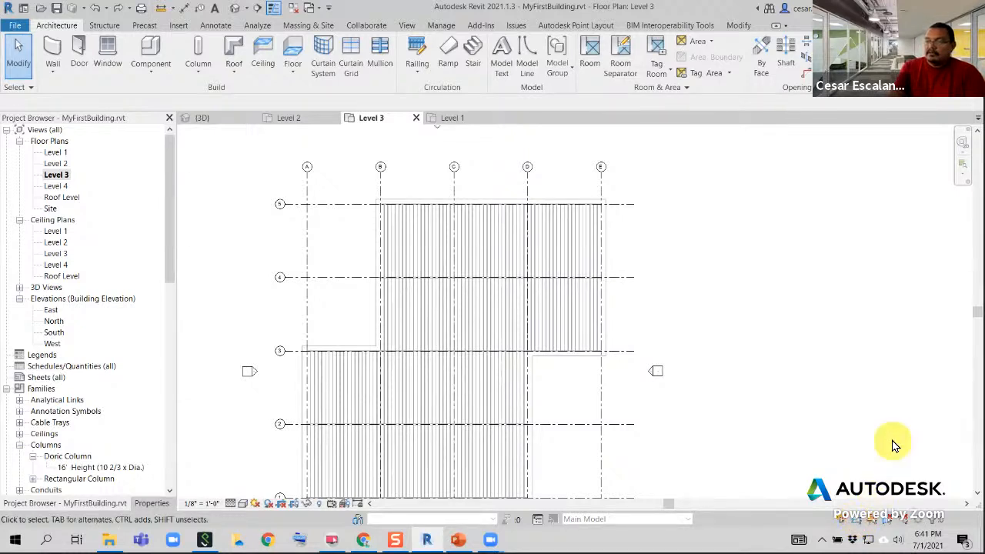
Select the beam system between grids 3 and 4 and start editing its boundary
click(31, 87)
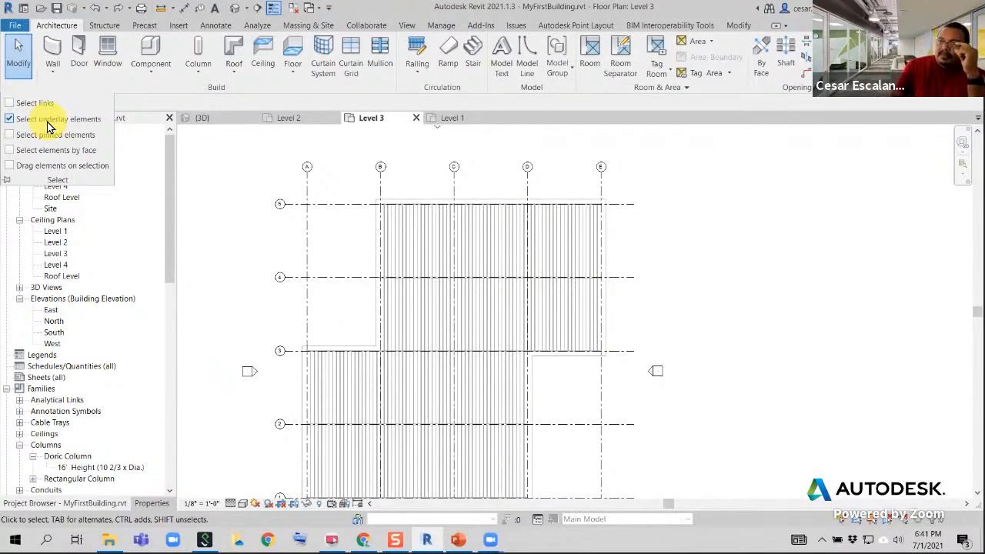
click(556, 319)
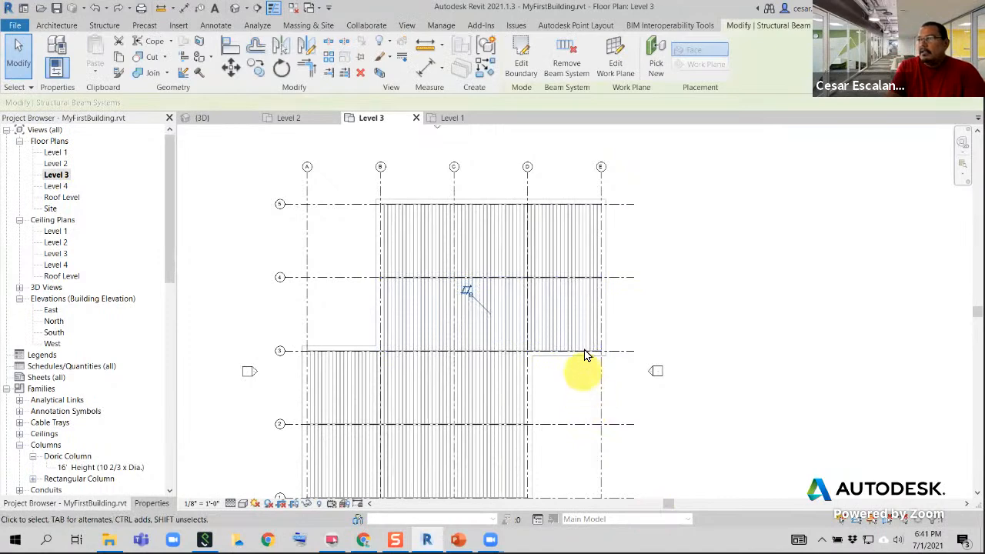
click(523, 61)
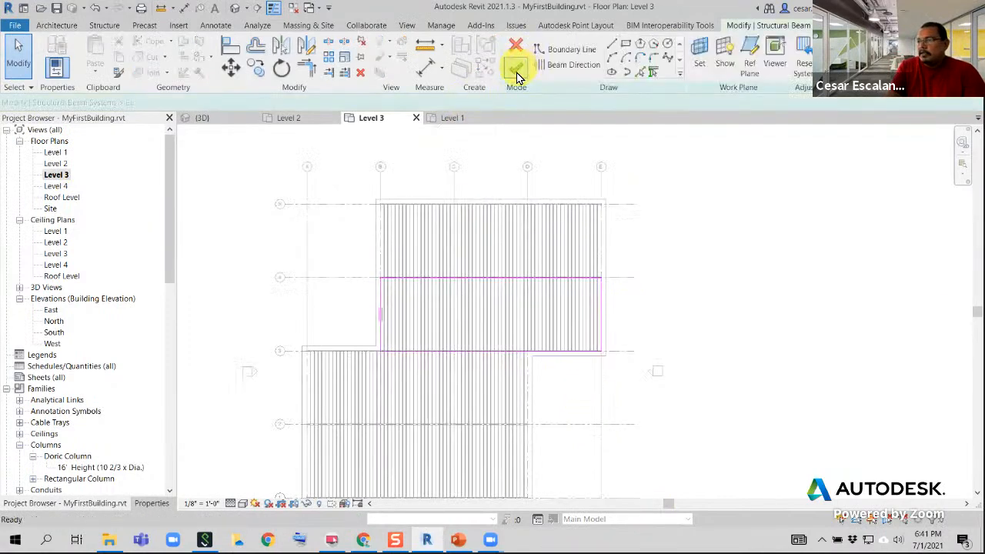
scroll(542, 319, up, 2)
middle_drag(540, 311, 465, 374)
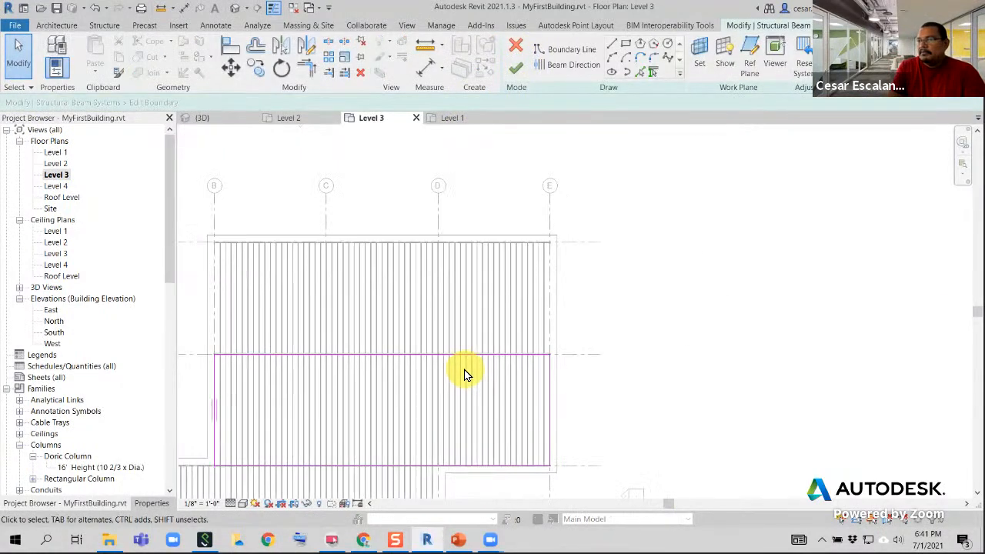
Draw three boundary lines for an opening 14'-0" deep from grid 4, spanning between grids C and D
click(609, 46)
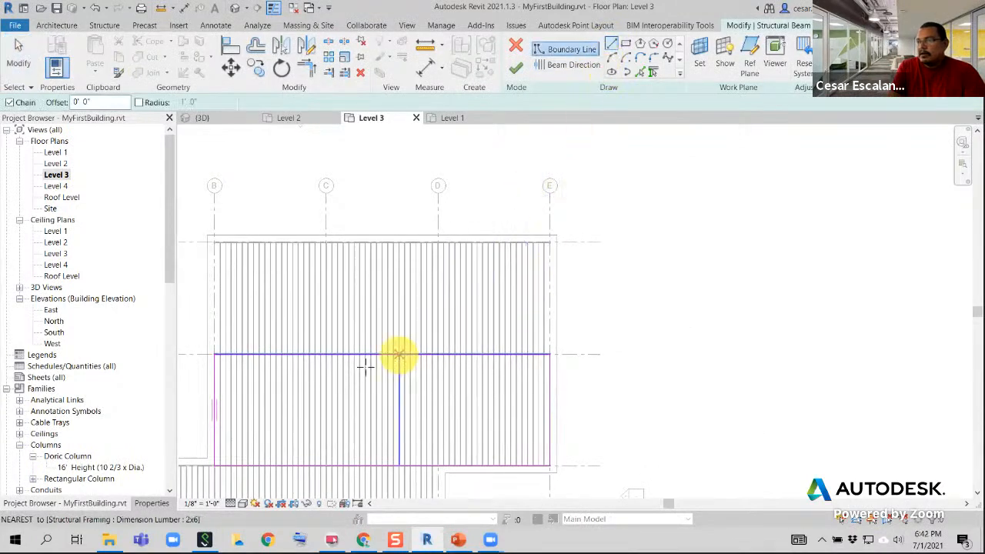
scroll(325, 365, up, 4)
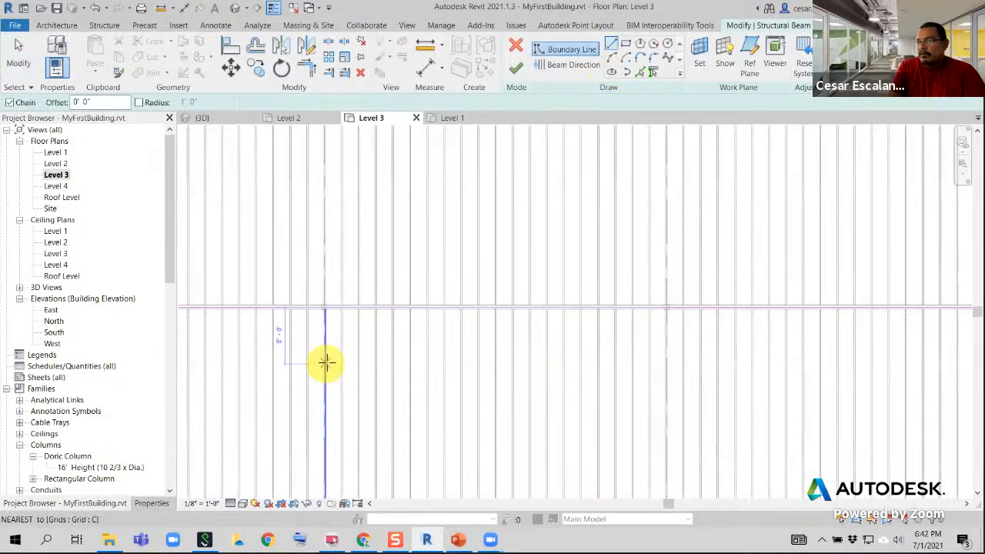
click(326, 308)
scroll(327, 416, down, 4)
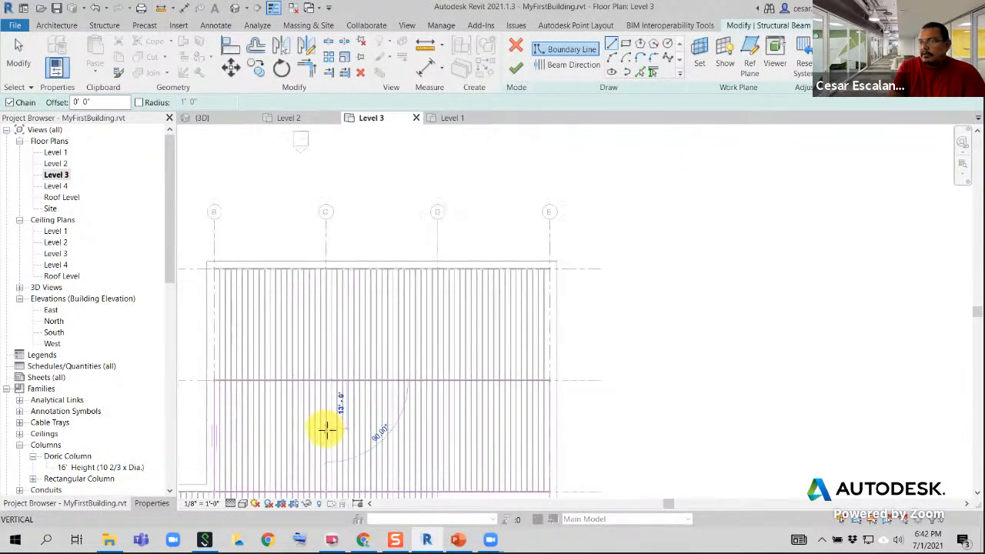
scroll(327, 428, up, 1)
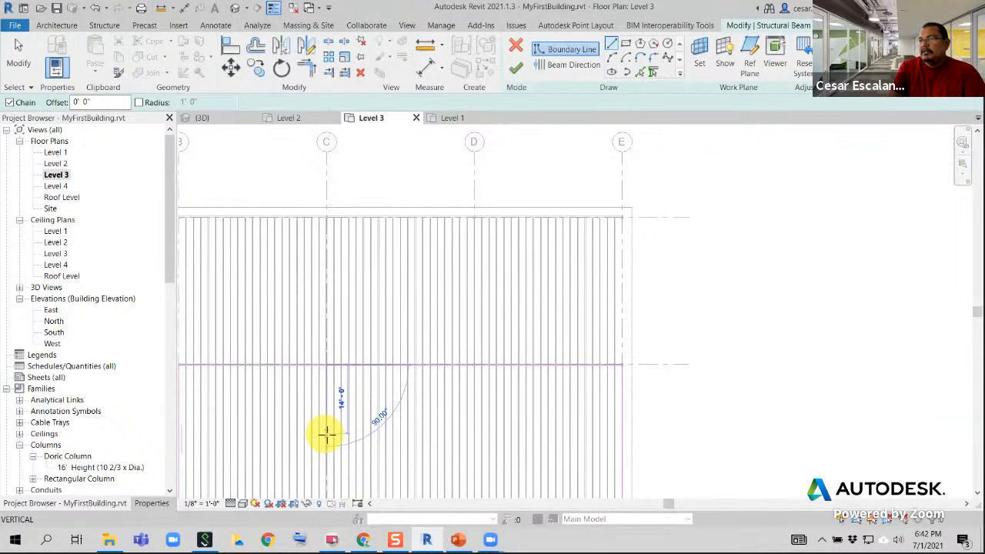
click(326, 433)
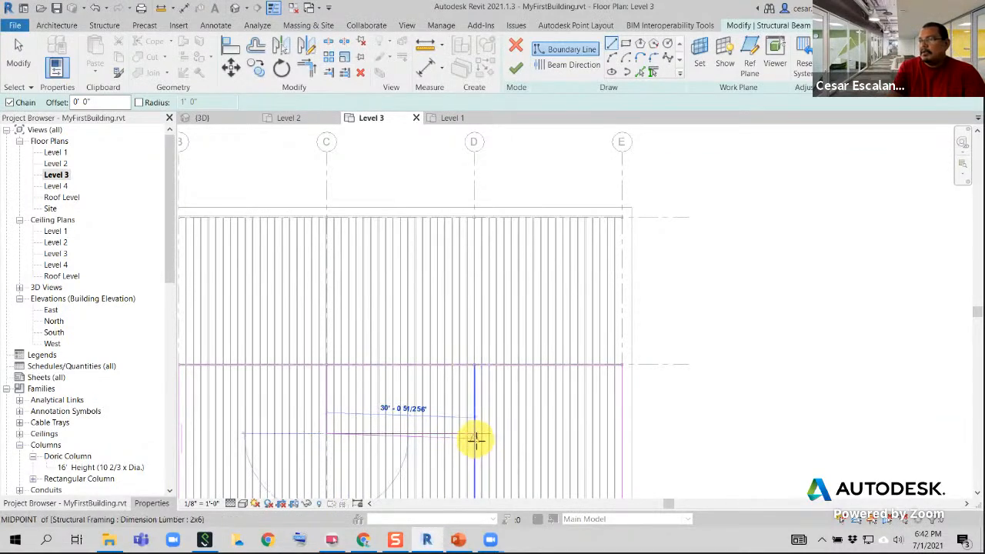
scroll(474, 439, up, 2)
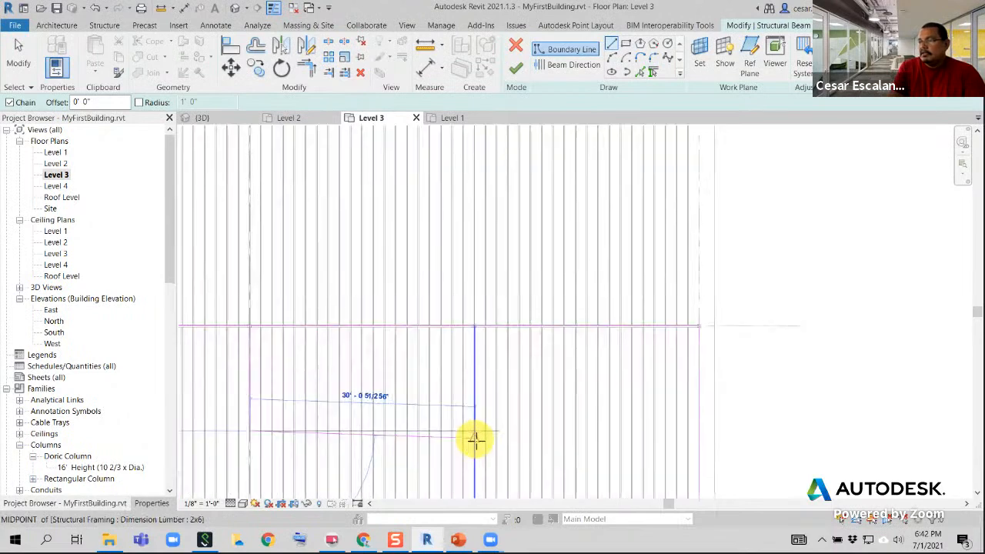
scroll(476, 436, down, 1)
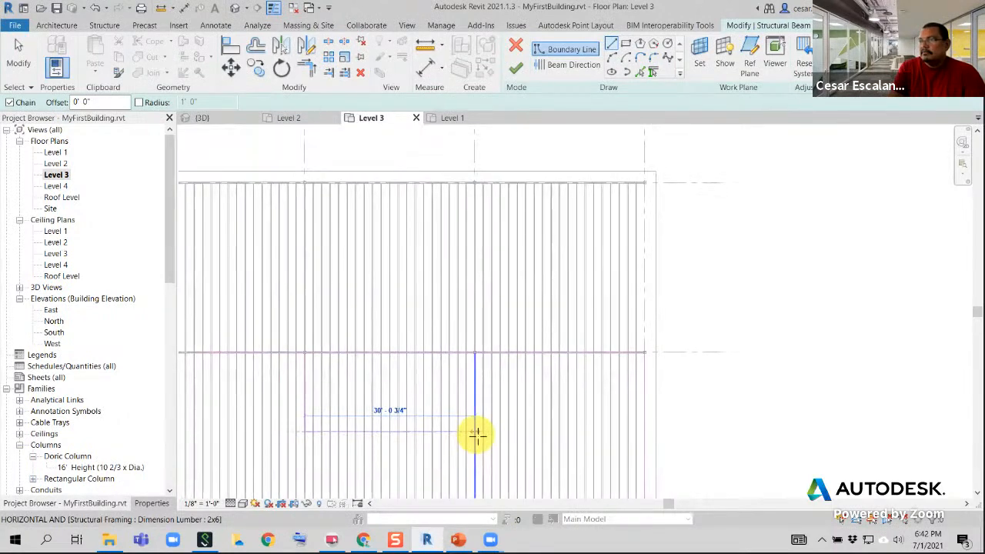
click(476, 433)
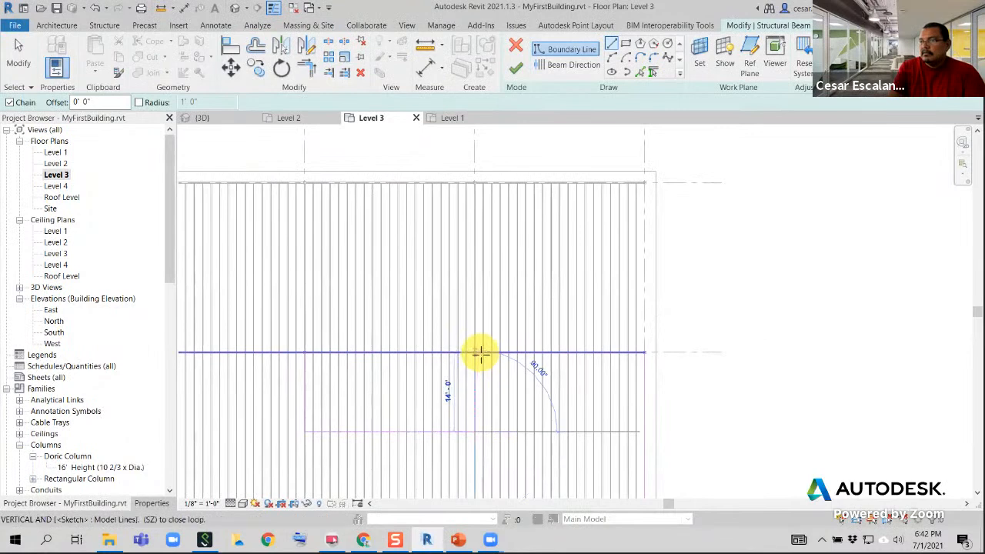
click(477, 353)
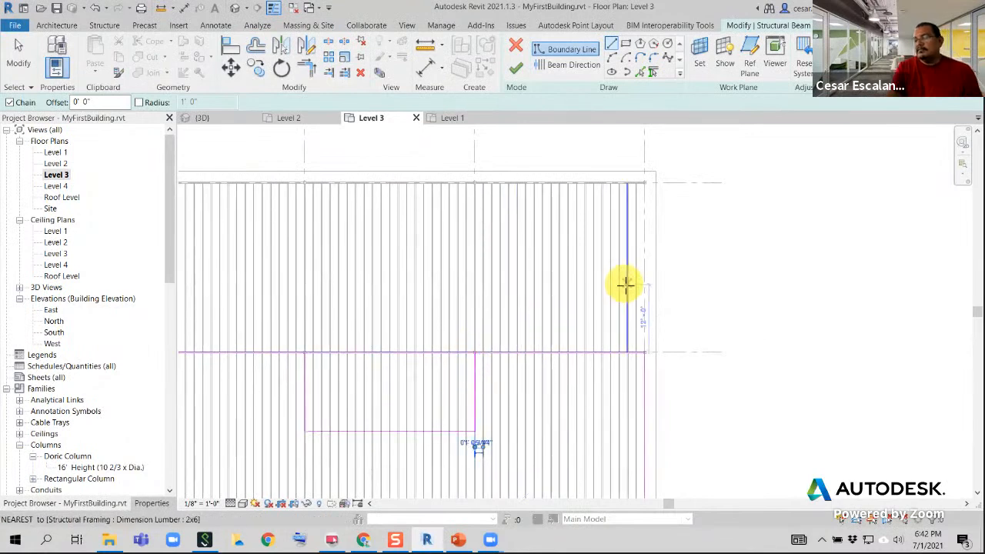
scroll(654, 336, down, 1)
key(Escape)
Try to finish the beam system's boundary edit with the opening lines in place, and return to the sketch
scroll(469, 445, up, 3)
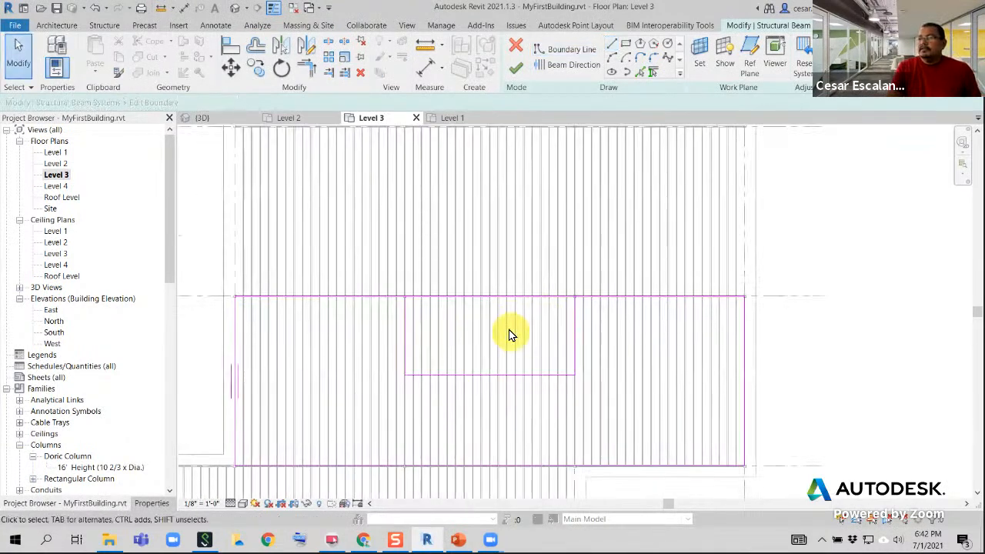
scroll(510, 333, down, 4)
middle_drag(510, 296, 493, 218)
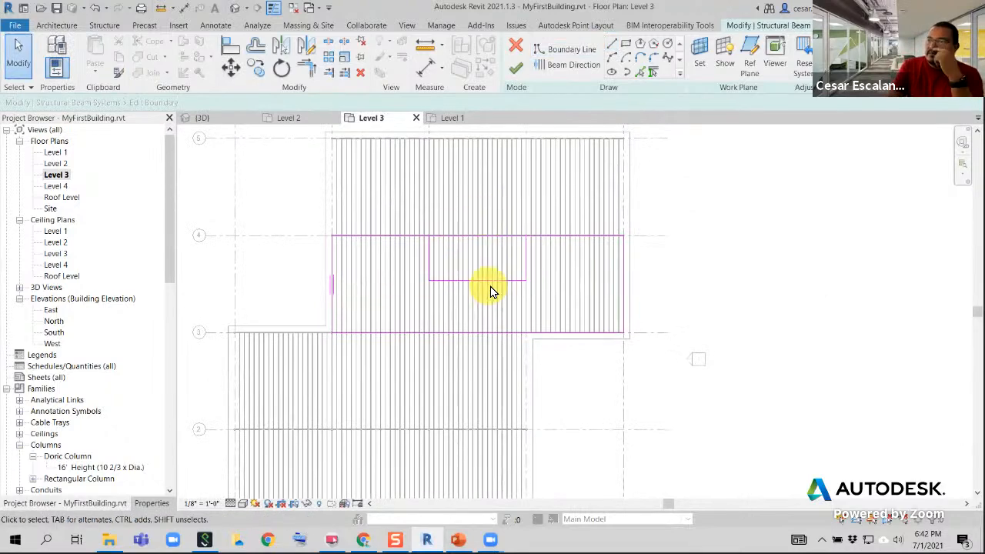
scroll(530, 213, up, 2)
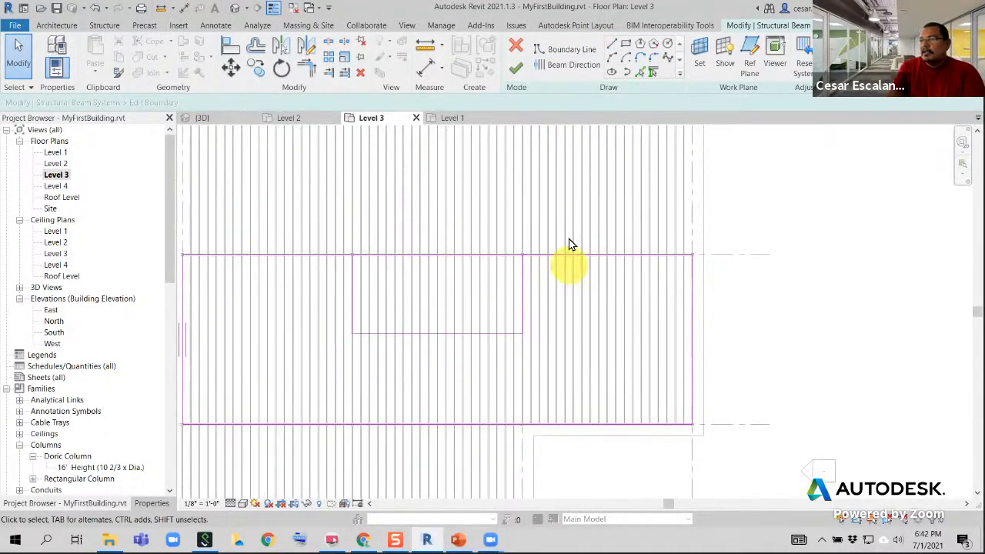
scroll(573, 249, up, 1)
scroll(573, 246, up, 1)
middle_drag(536, 346, 616, 345)
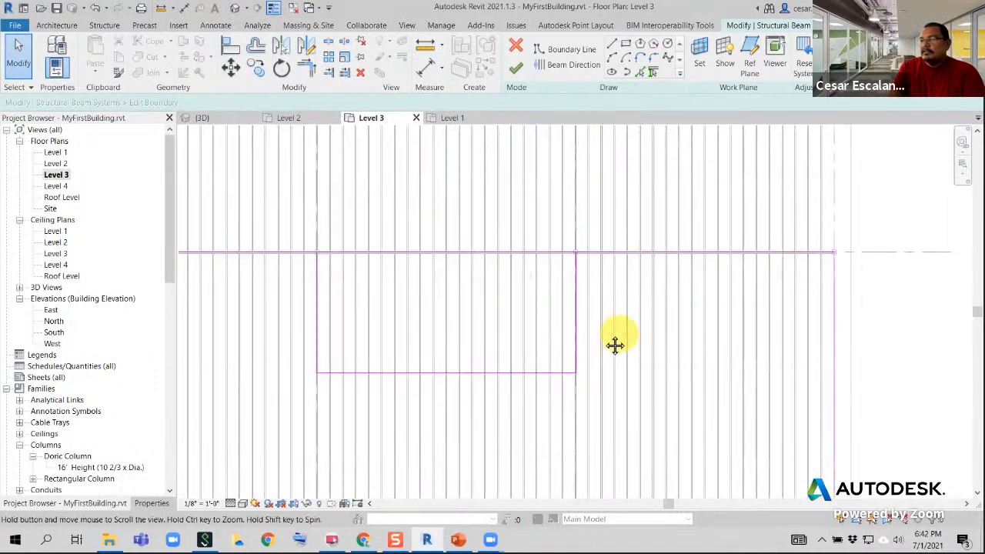
scroll(621, 341, down, 1)
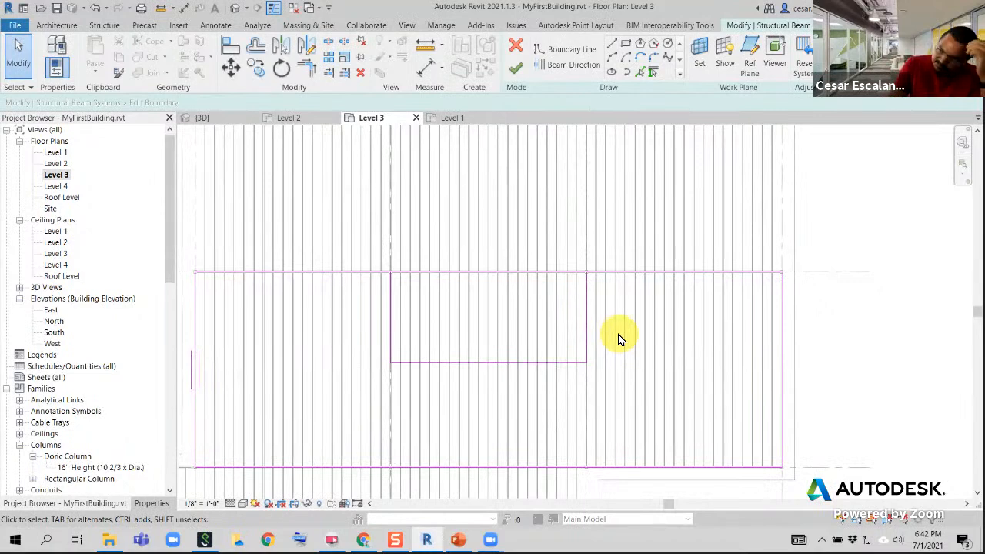
click(516, 69)
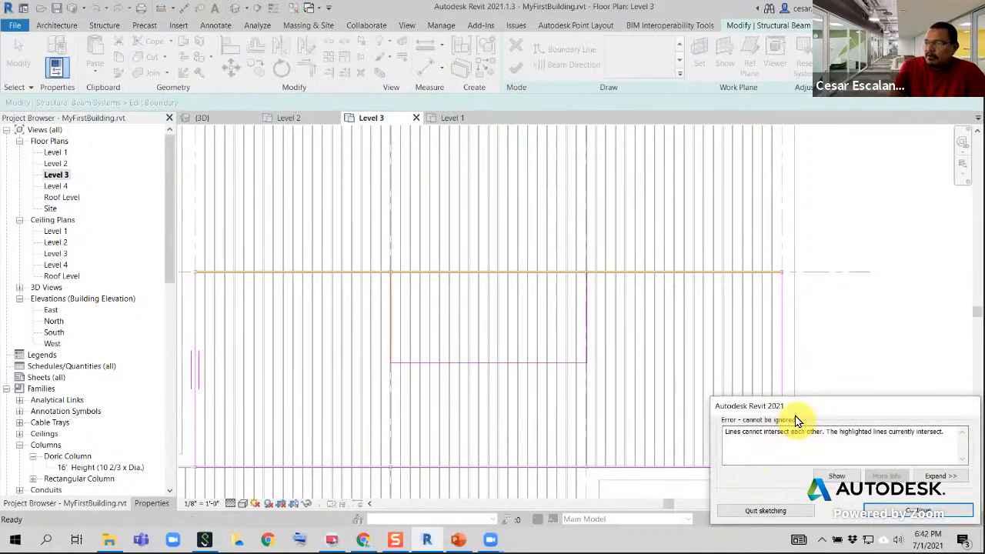
mouse_move(425, 541)
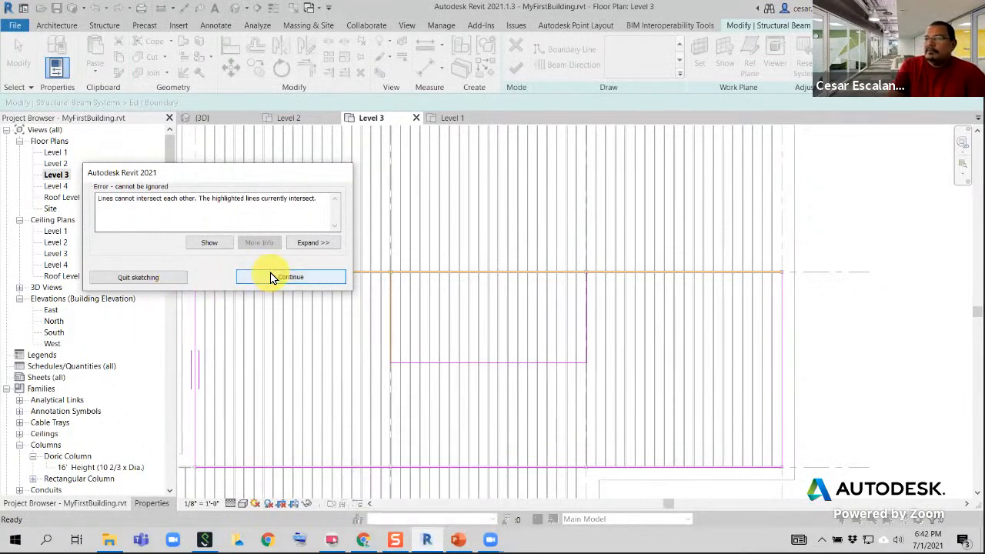
click(290, 277)
Split the boundary line along grid 4 inside the opening, about 12'-6" from grid D
scroll(487, 310, up, 2)
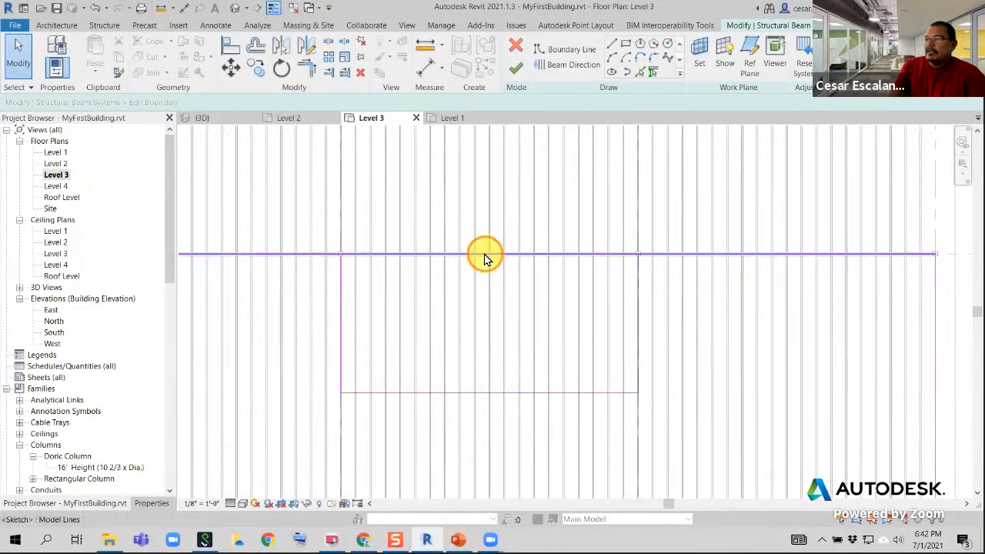
click(484, 257)
click(535, 359)
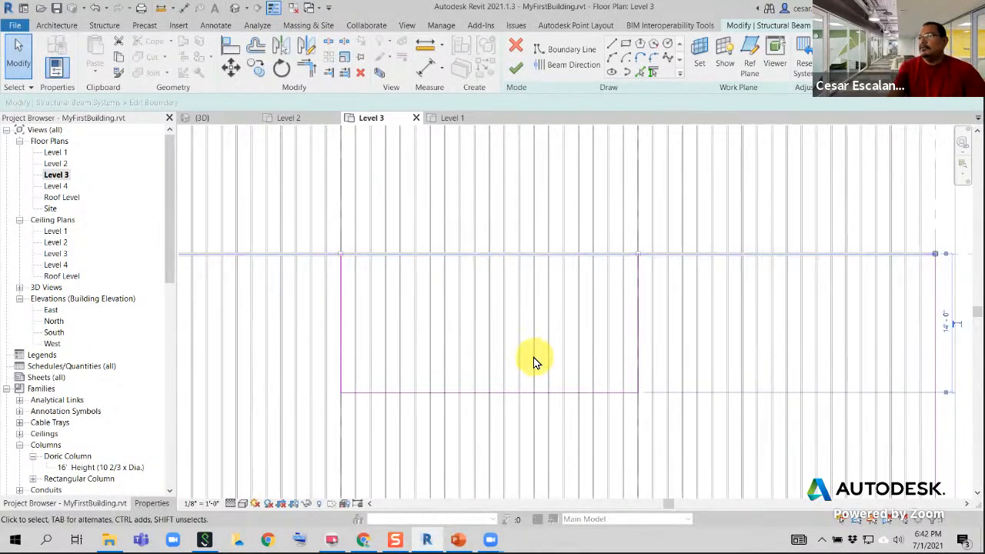
click(535, 360)
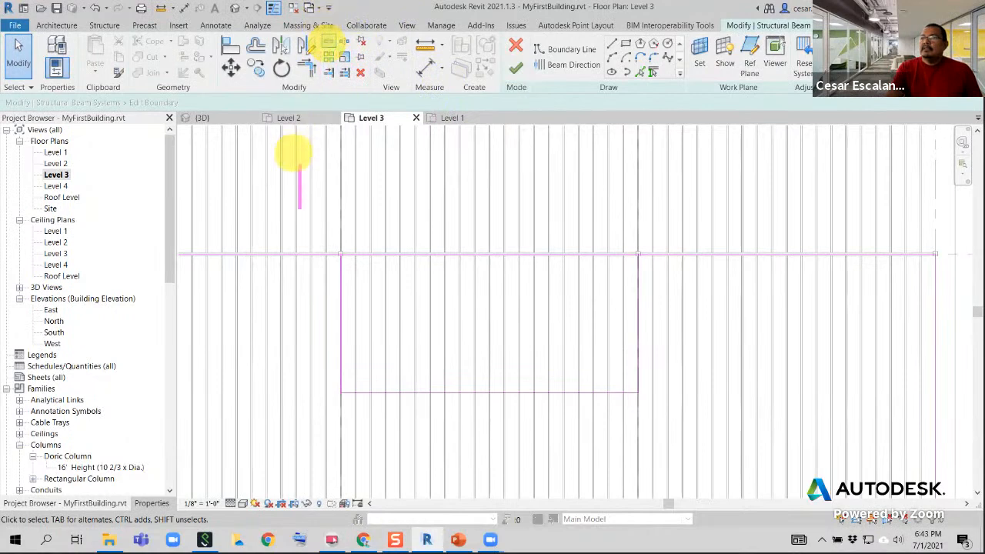
text(s)
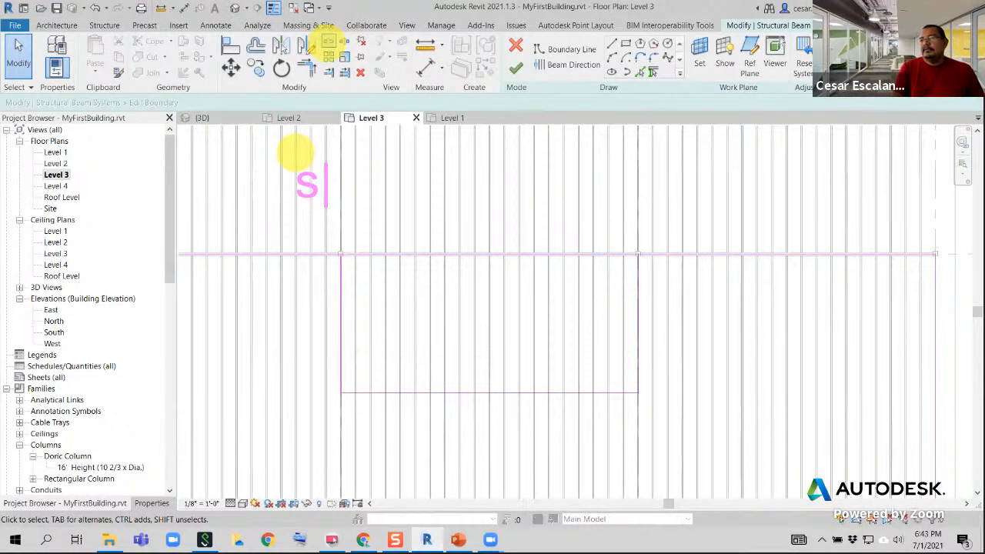
text(plit)
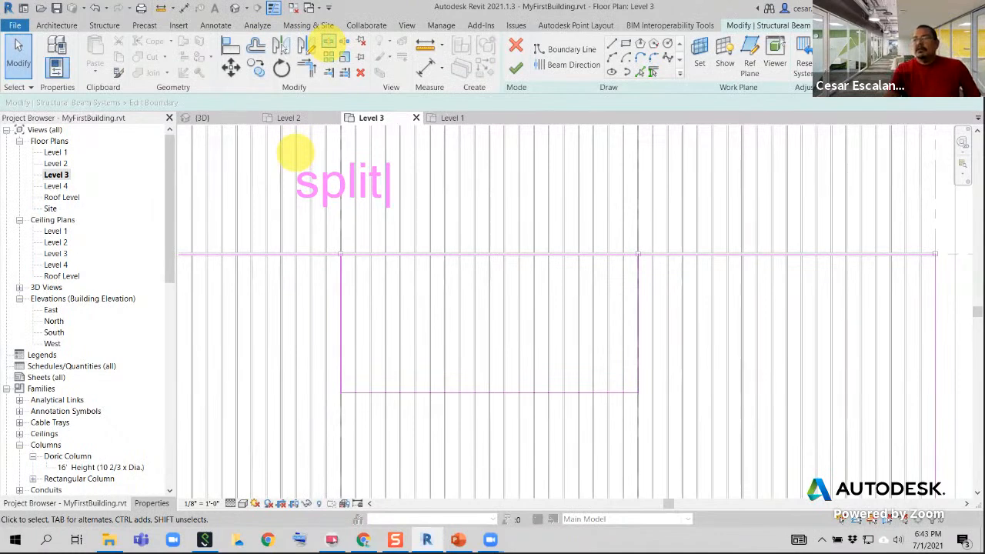
click(327, 43)
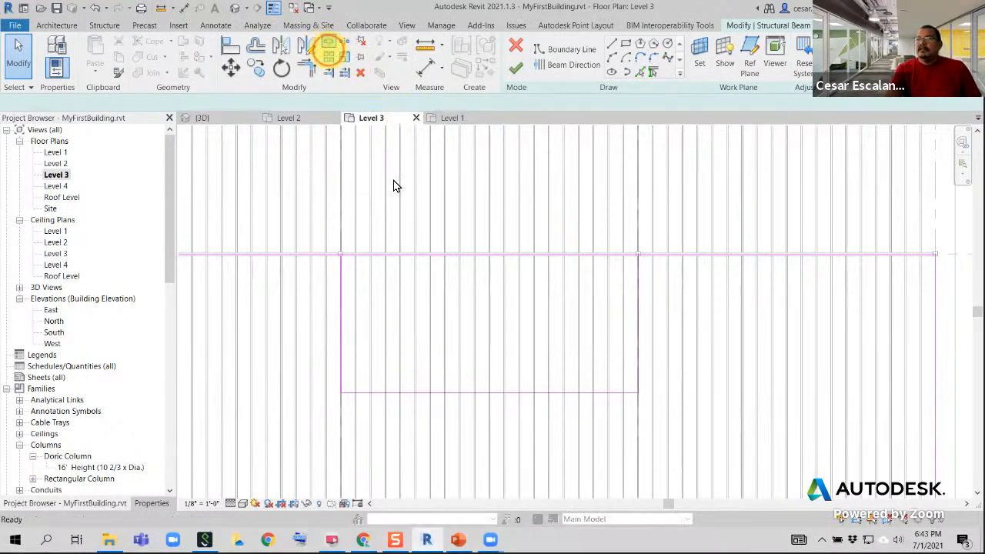
click(514, 253)
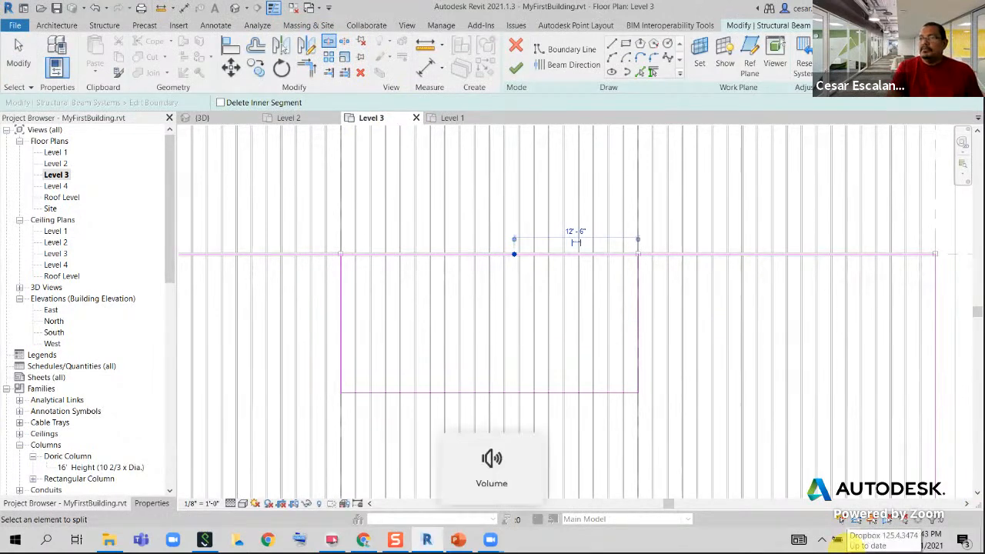
key(Escape)
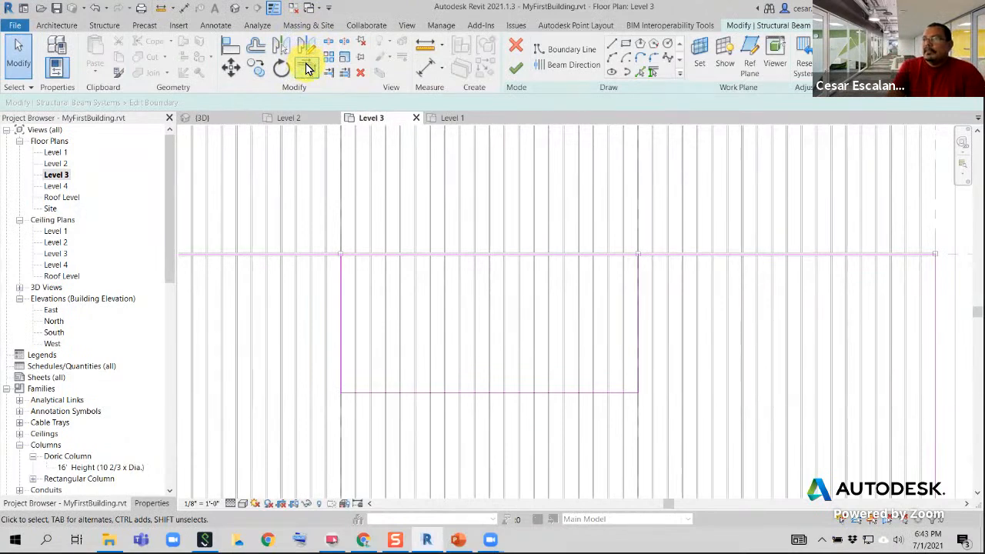
Trim both halves of the split grid 4 boundary line to the opening's sides at grids C and D
click(306, 67)
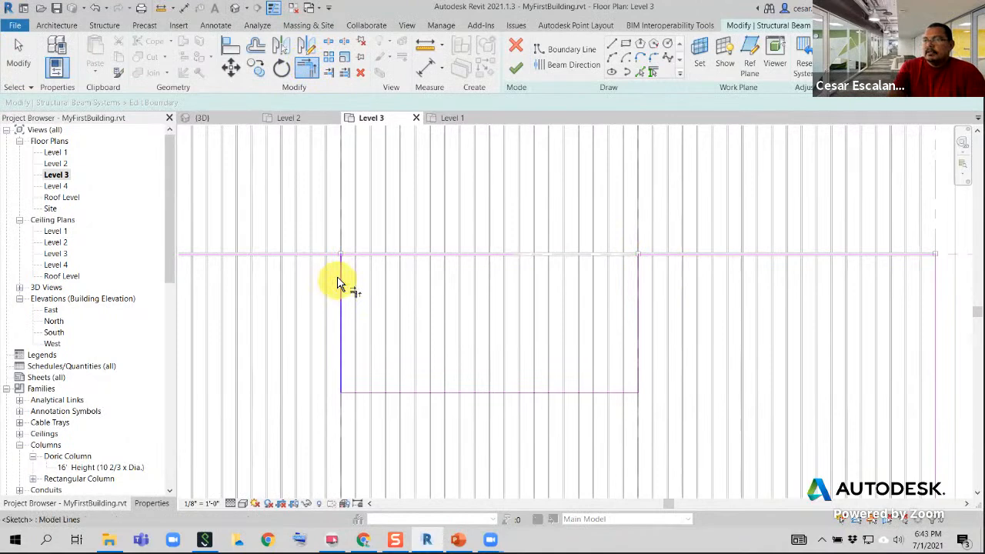
scroll(508, 474, down, 5)
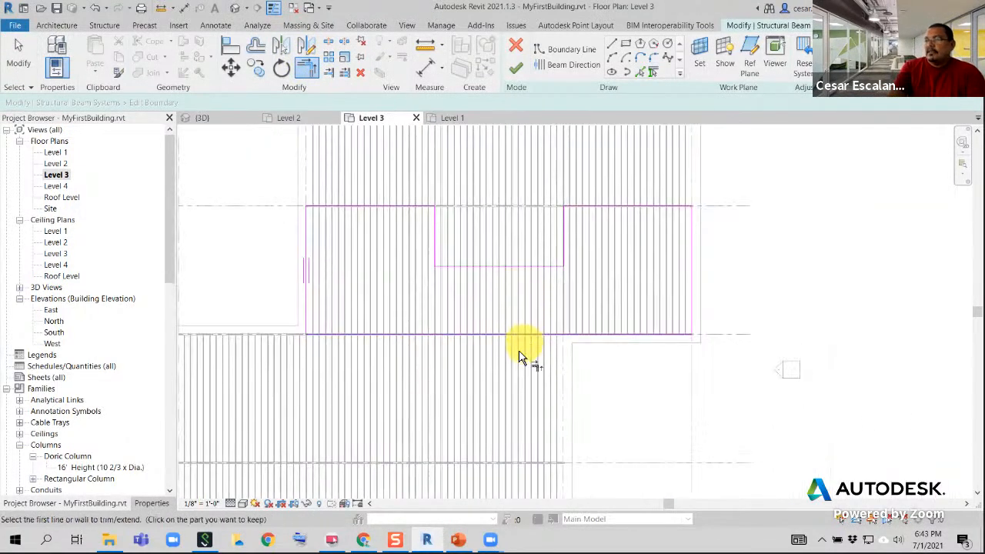
click(19, 55)
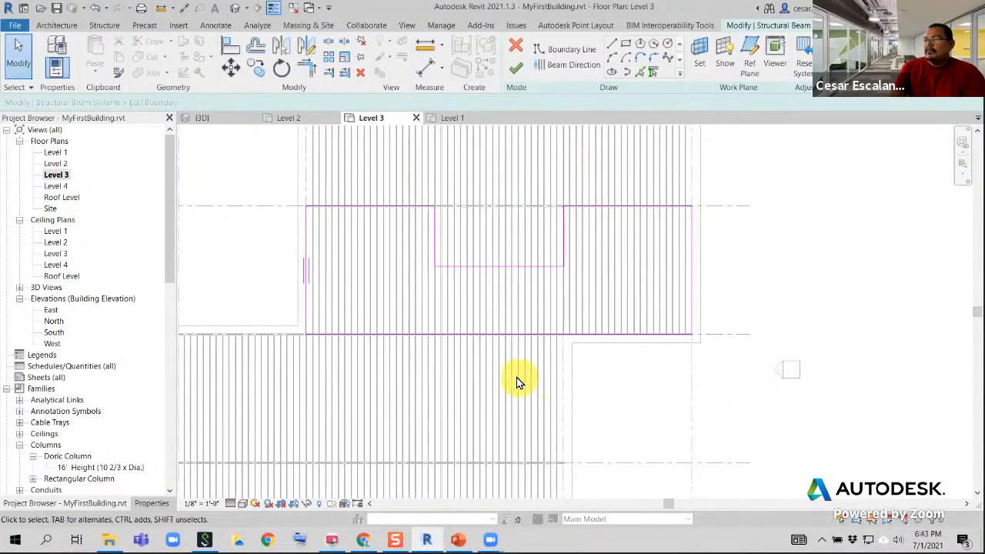
Check the distances of the opening's inner edge from grids 3 and 4, and finish the beam system's boundary edit
scroll(456, 254, up, 2)
click(465, 274)
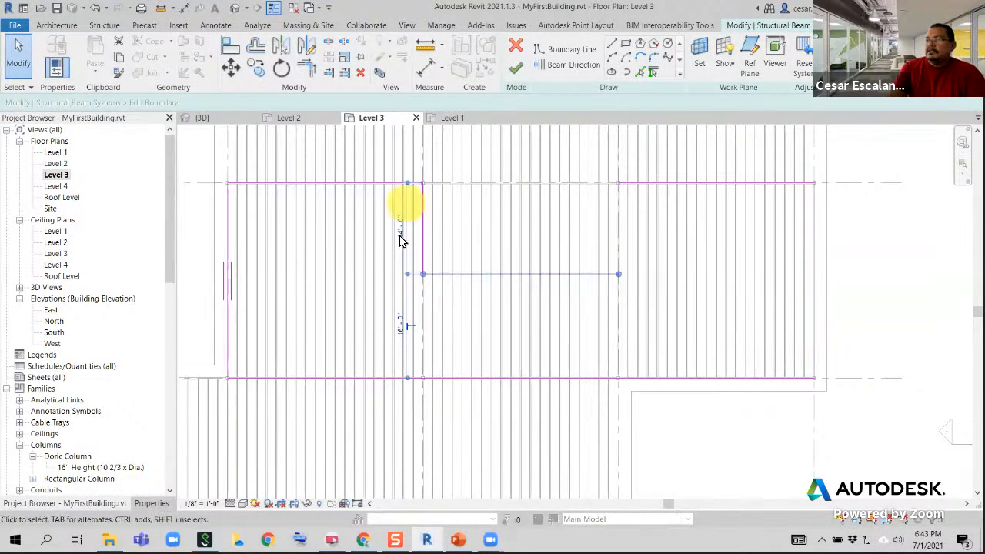
scroll(468, 330, down, 3)
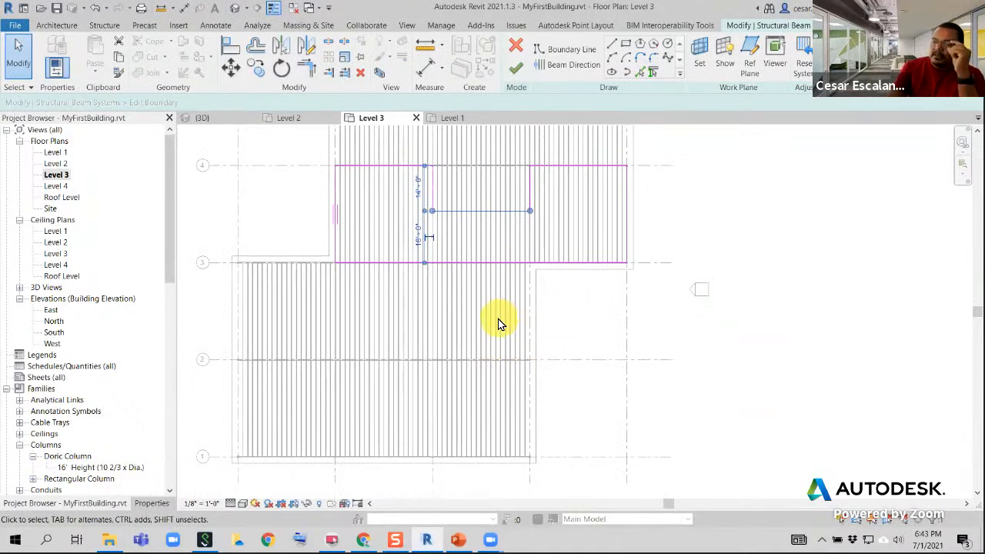
mouse_move(563, 320)
middle_down()
mouse_move(552, 374)
mouse_move(515, 396)
middle_up()
click(656, 363)
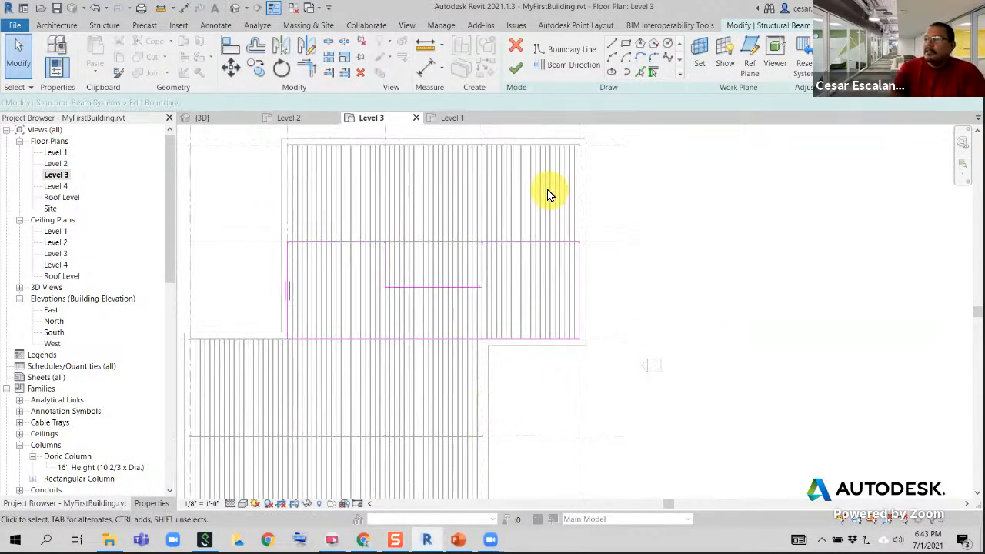
click(516, 68)
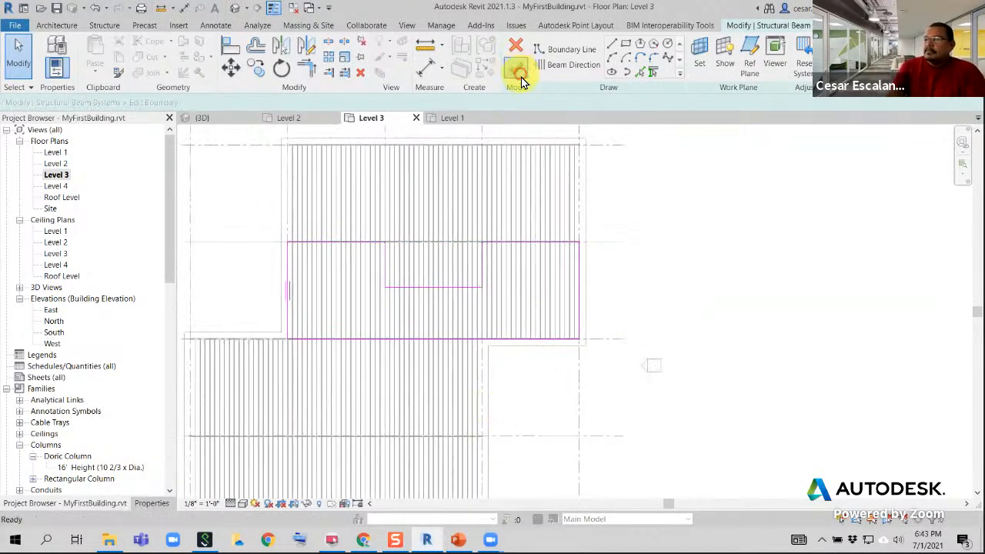
Examine the edited beam system between grids 3 and 4 in the 3D view
click(234, 8)
scroll(547, 234, down, 3)
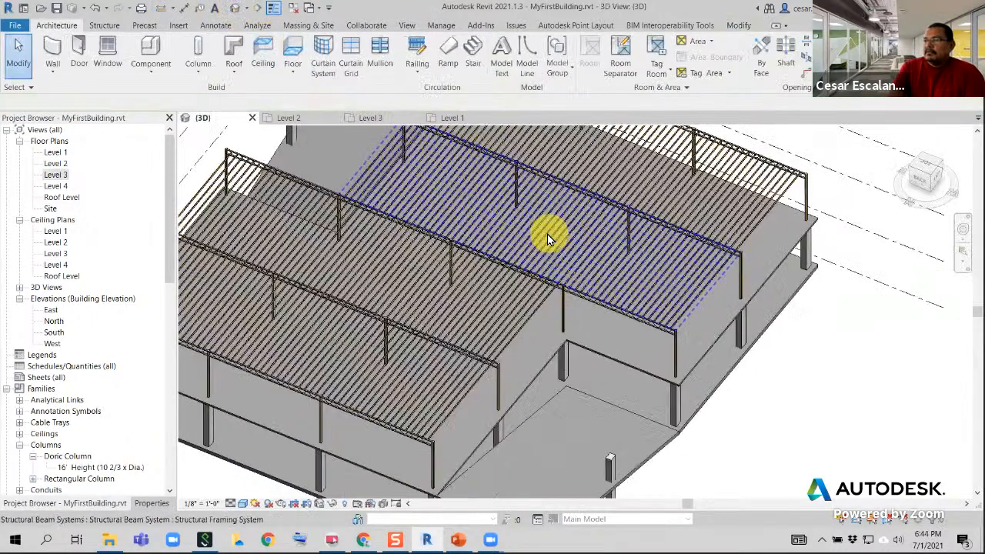
shift+middle_drag(608, 328, 658, 261)
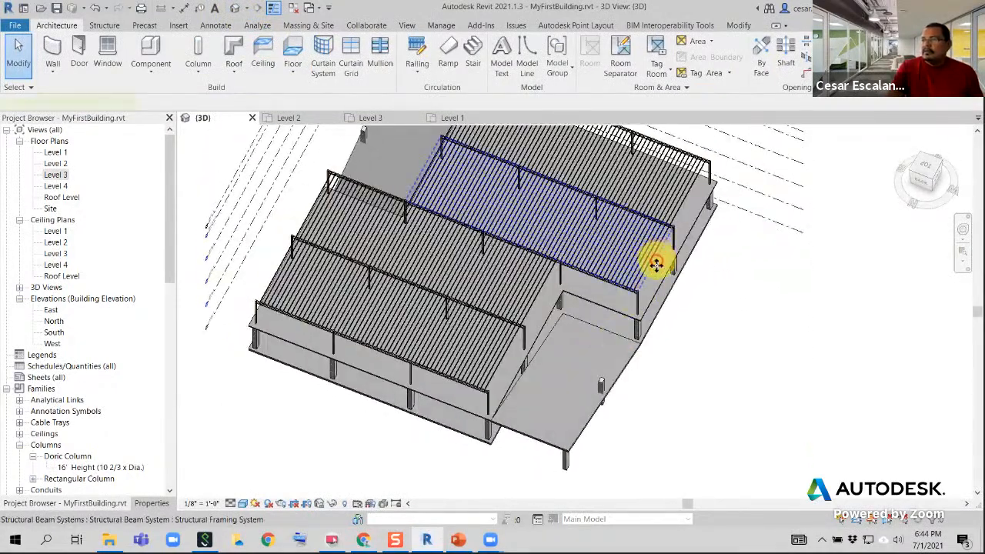
click(654, 262)
click(521, 71)
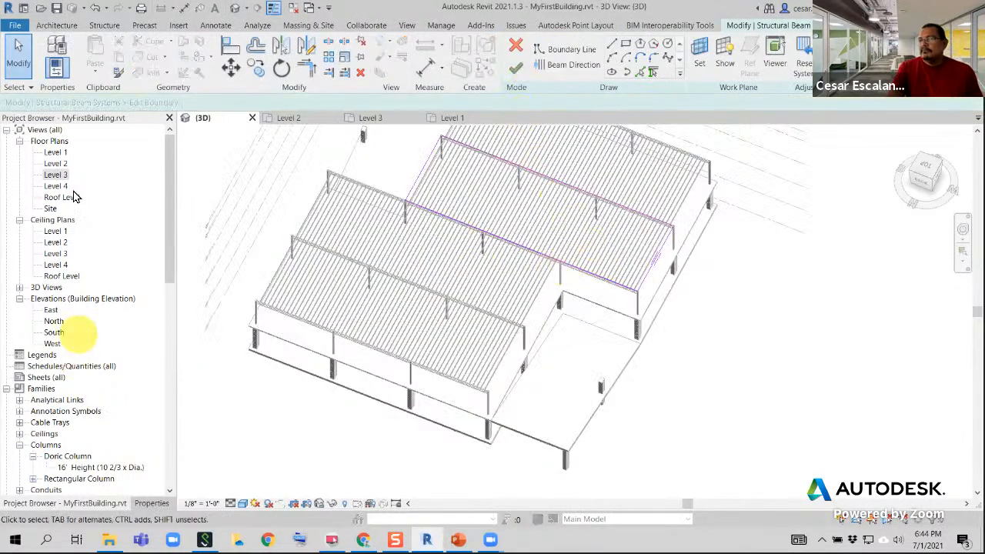
double_click(57, 164)
double_click(55, 174)
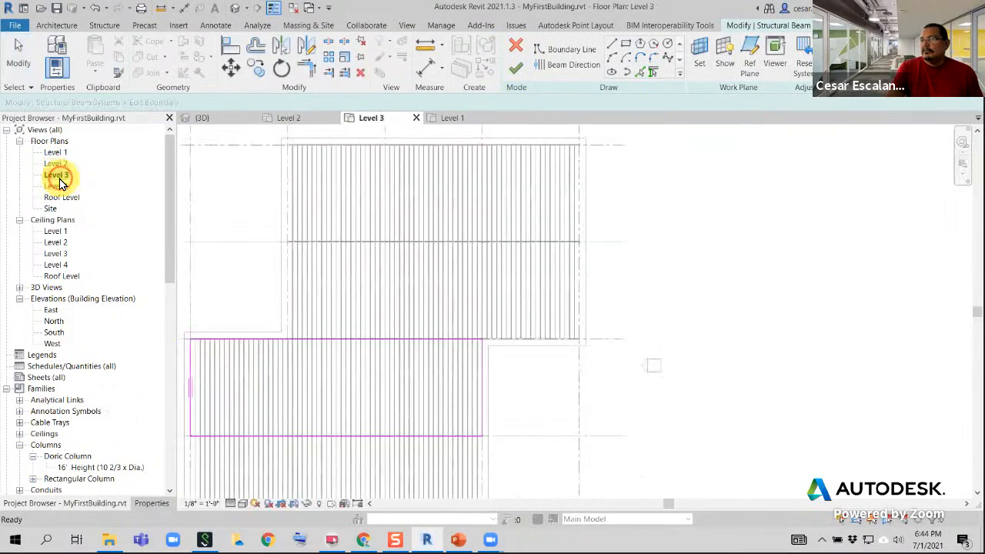
scroll(425, 307, down, 1)
click(515, 49)
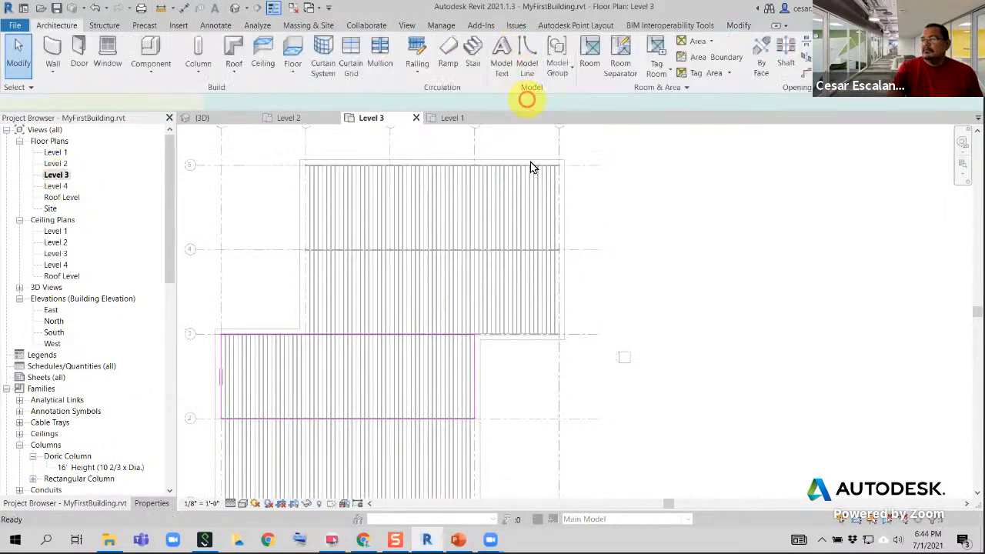
middle_drag(589, 292, 655, 259)
key(Escape)
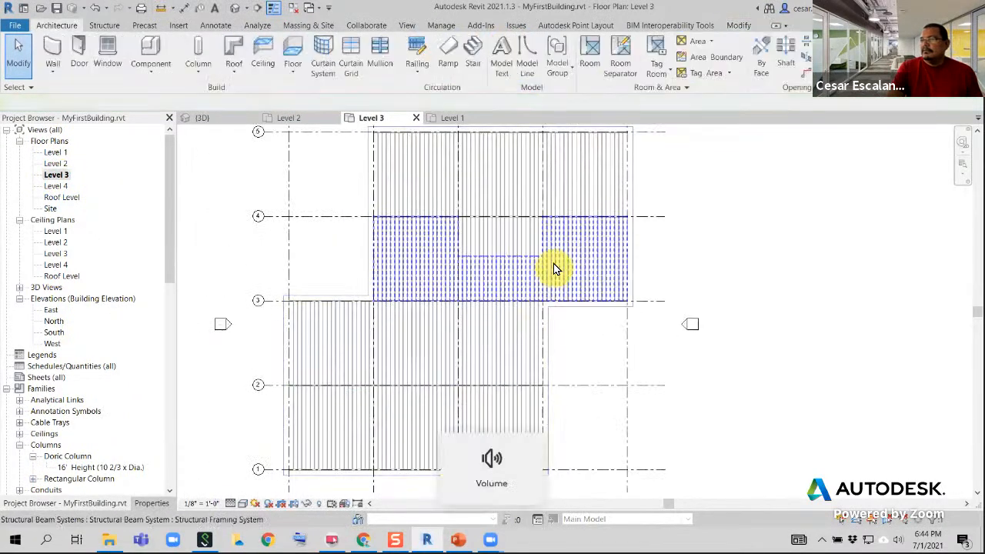
Select the beam system with the opening on the Level 3 plan and review its properties
click(548, 259)
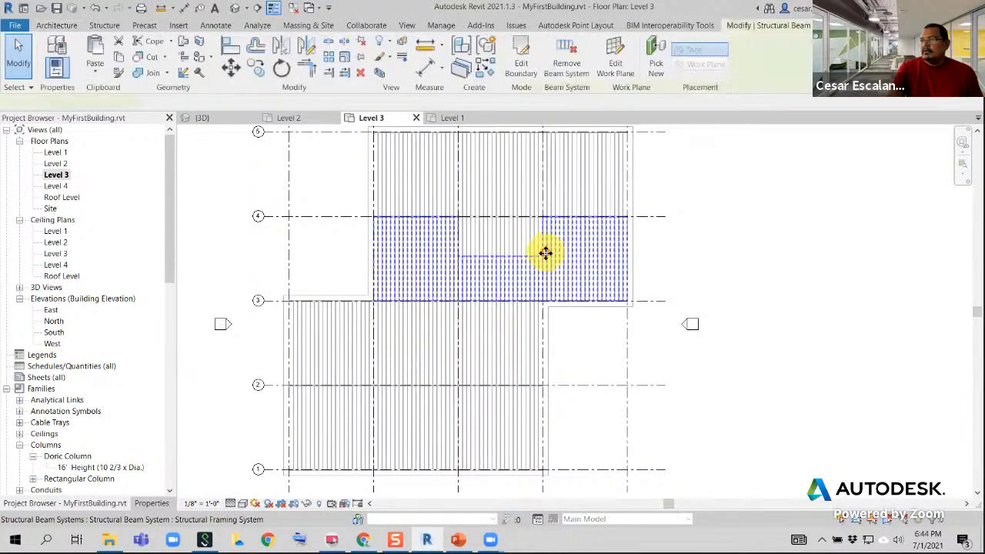
scroll(538, 254, up, 3)
key(Escape)
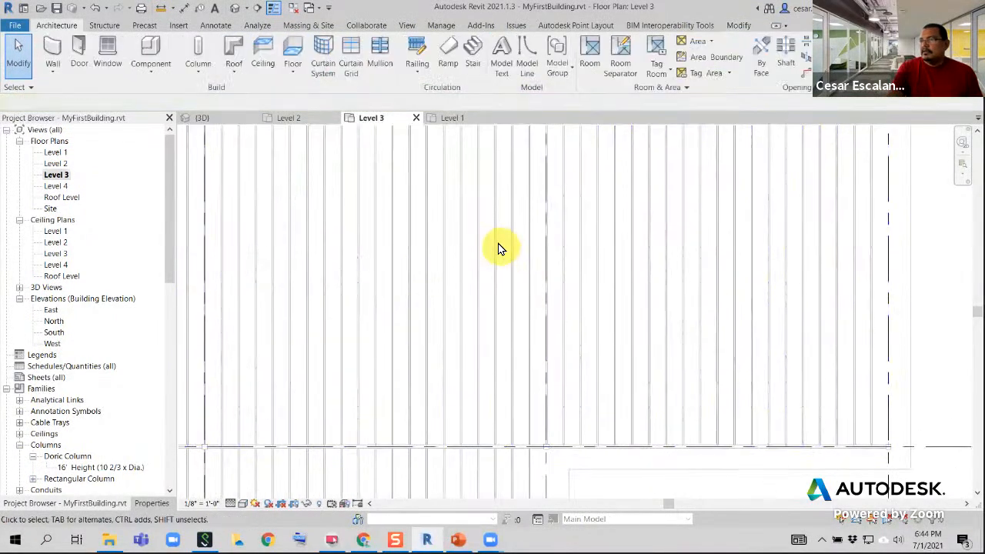
scroll(496, 233, down, 3)
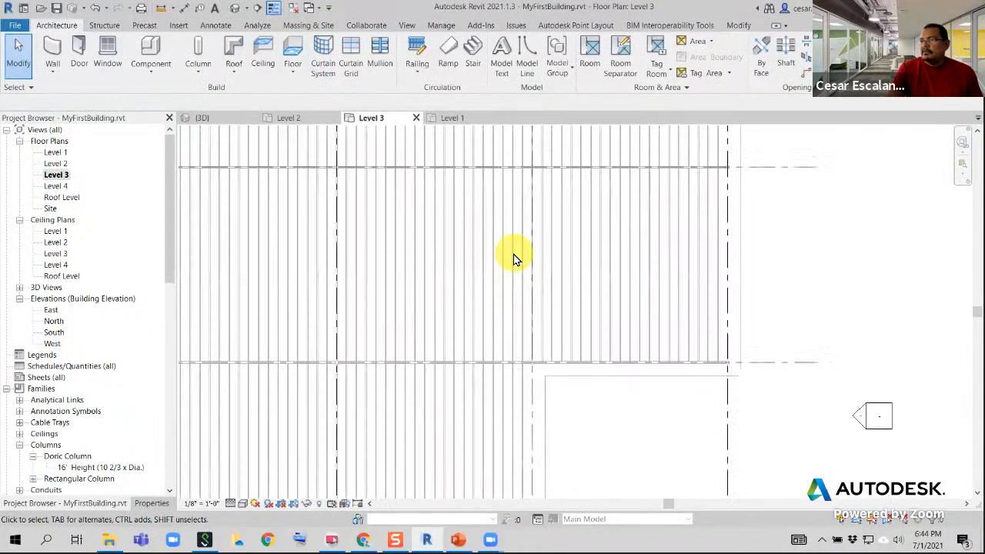
click(548, 294)
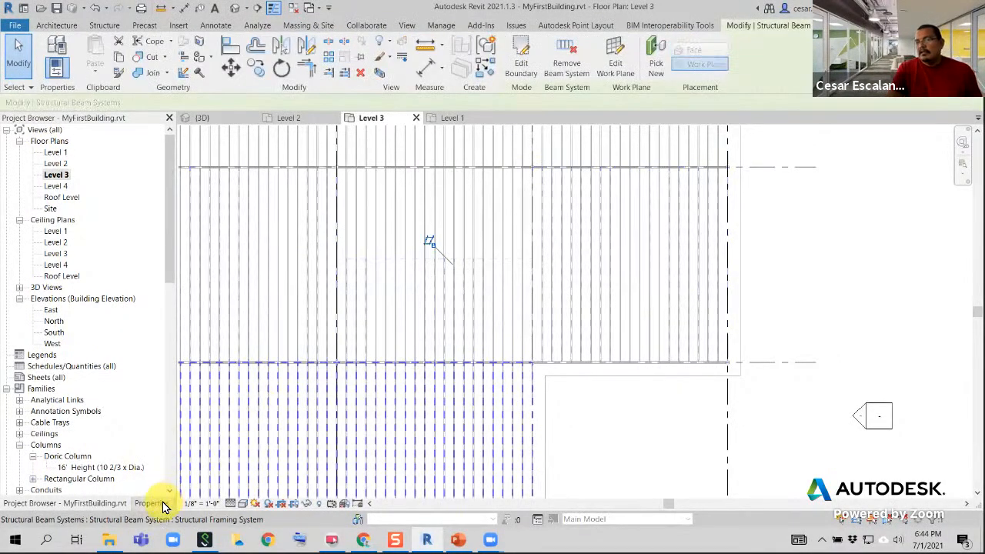
click(159, 503)
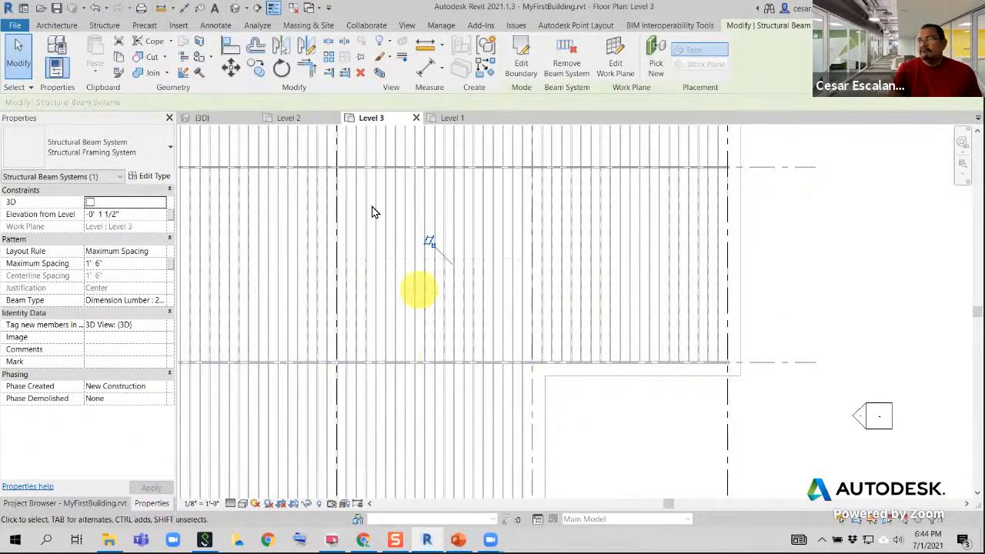
Try deleting the beam system between grids 3 and 4 and its neighbour in the 3D view, and undo the deletion
click(237, 8)
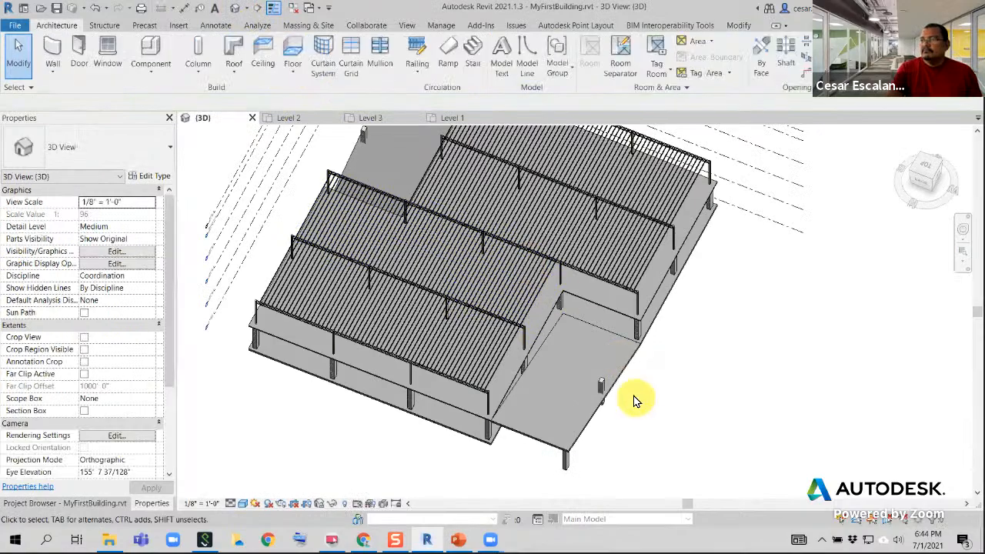
shift+middle_drag(638, 326, 576, 288)
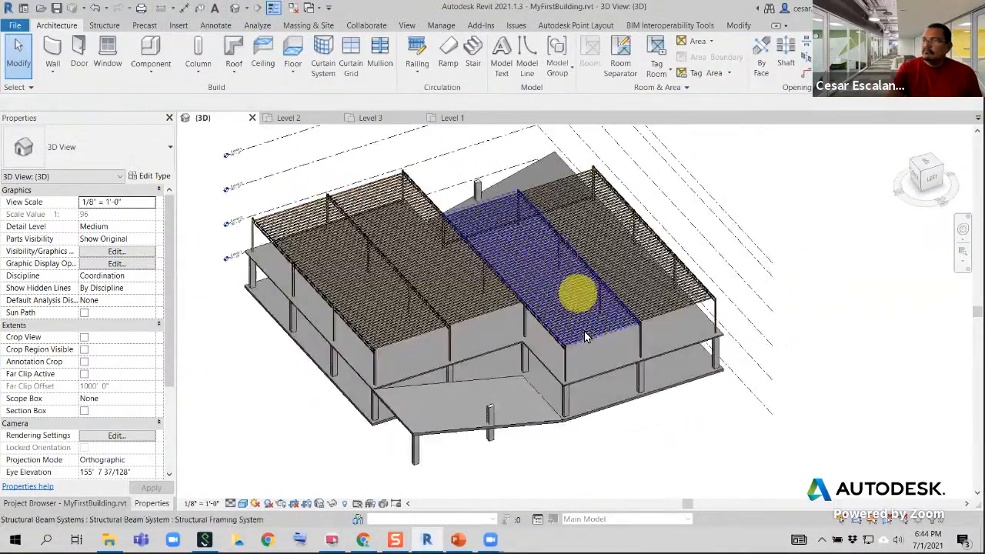
click(618, 354)
key(Delete)
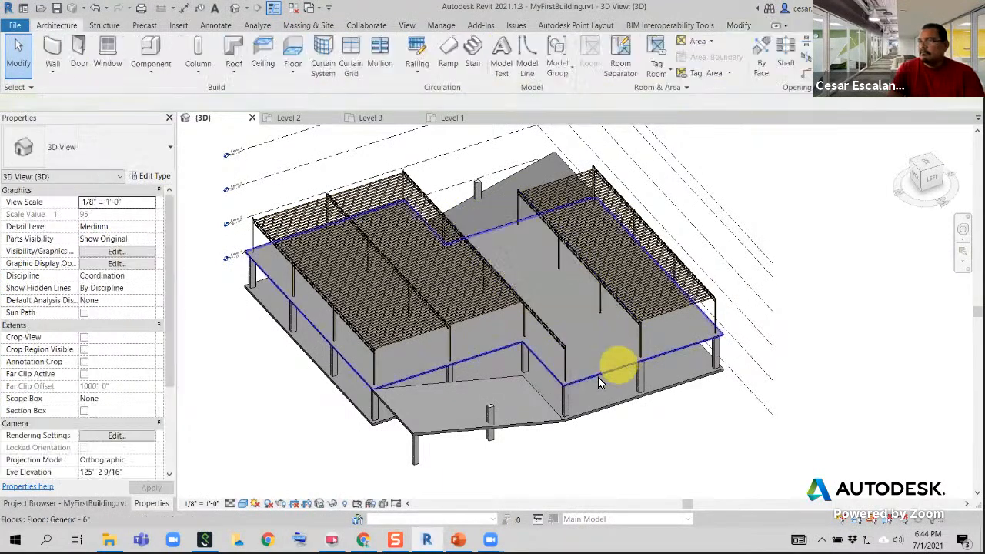
click(94, 9)
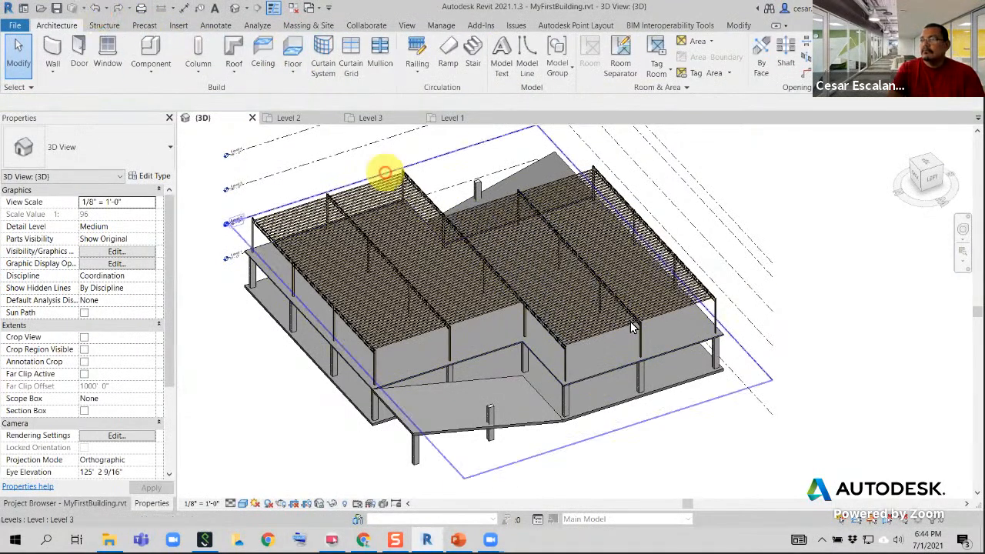
click(667, 304)
key(Delete)
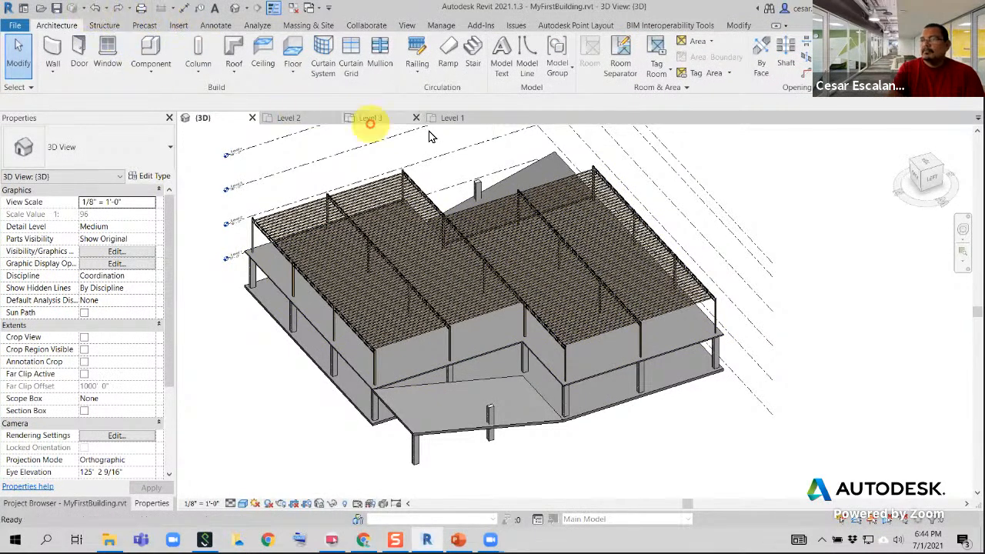
Delete the beam system with the opening on the Level 3 plan, and undo the deletion
click(370, 118)
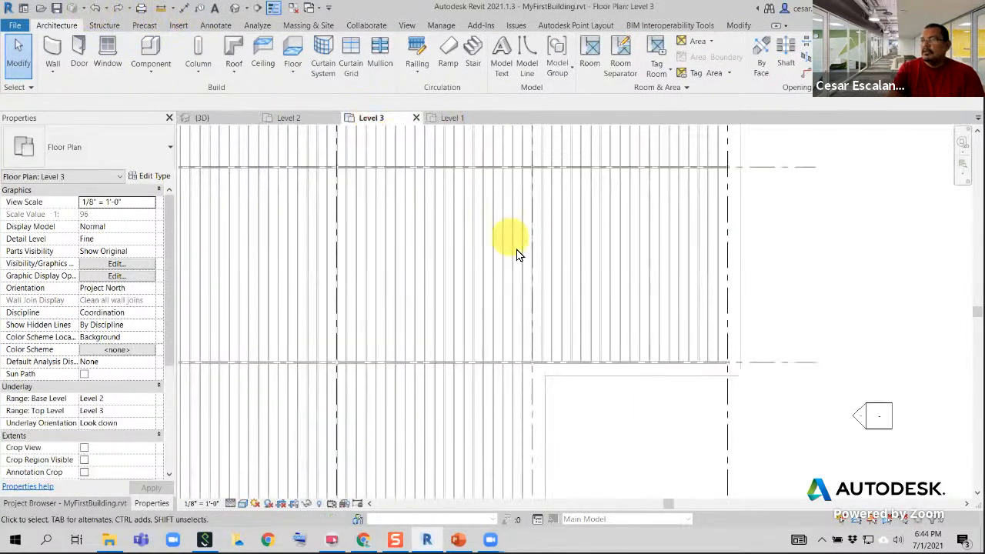
scroll(512, 242, down, 2)
click(505, 295)
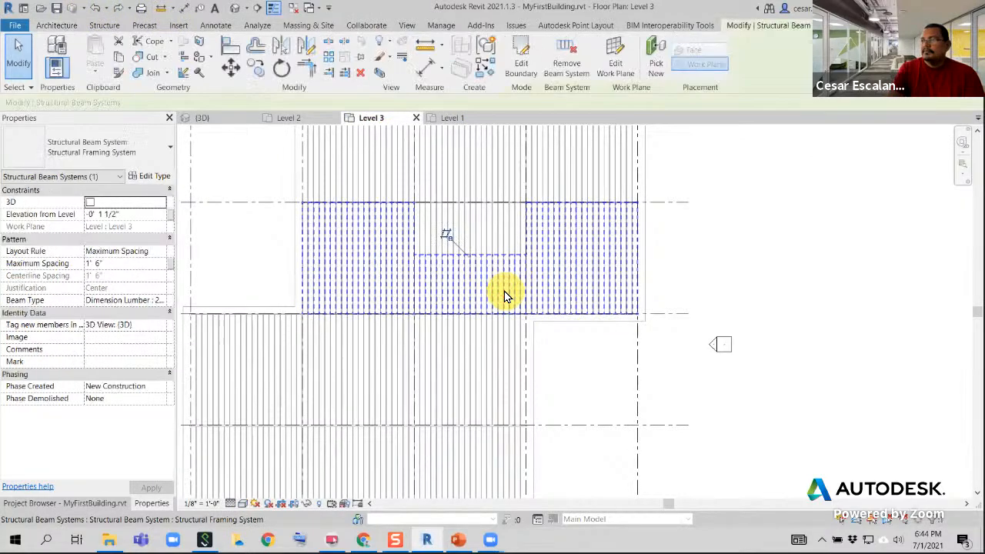
key(Delete)
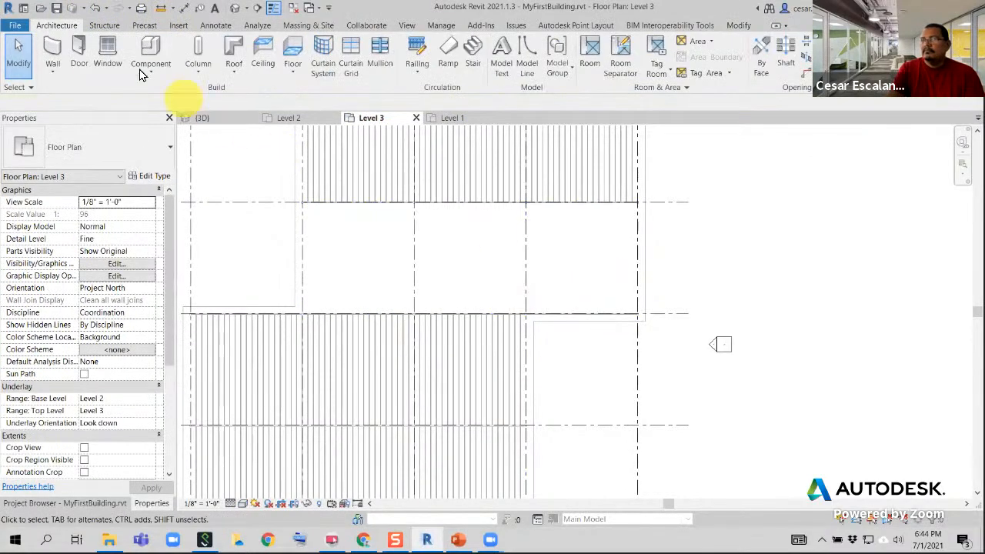
click(96, 11)
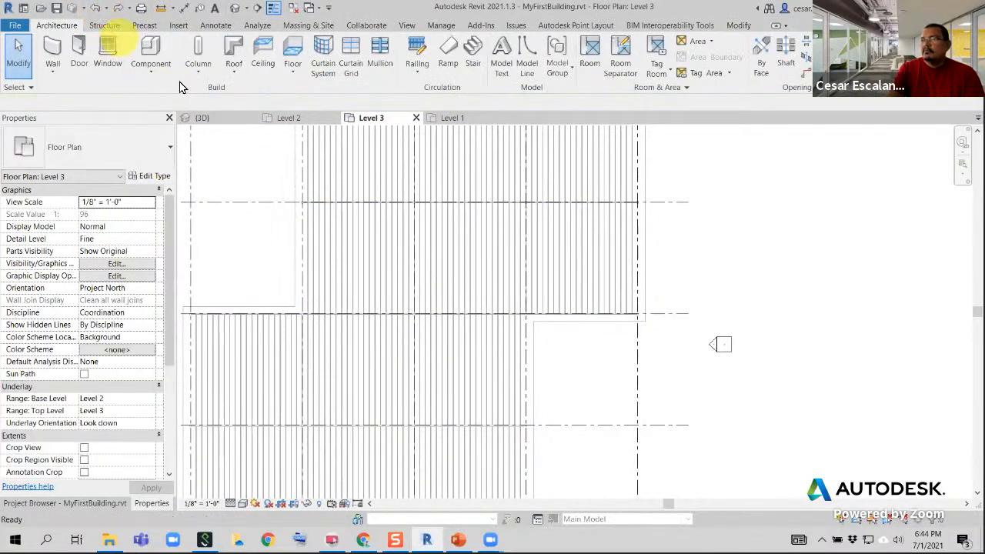
Reopen the boundary sketch of the beam system with the opening and examine the opening's lines and corners between grids C and D
click(536, 302)
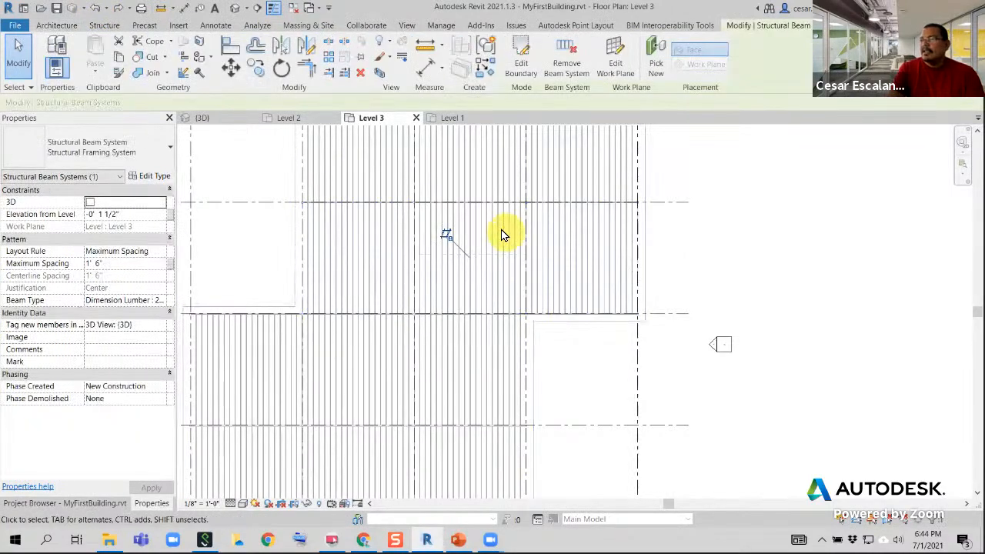
scroll(500, 236, up, 3)
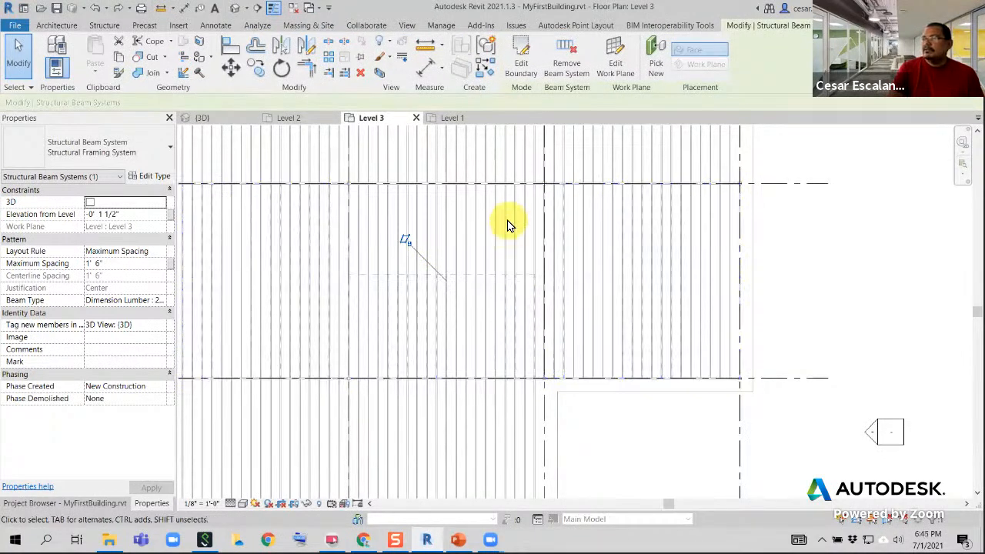
click(520, 65)
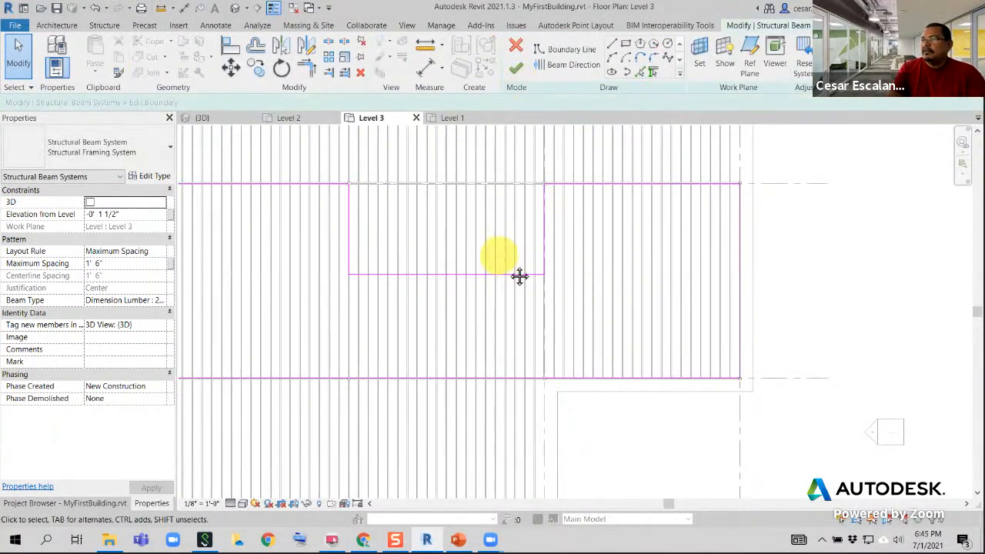
middle_drag(520, 276, 562, 320)
scroll(434, 310, up, 3)
middle_drag(435, 311, 558, 307)
scroll(558, 306, down, 2)
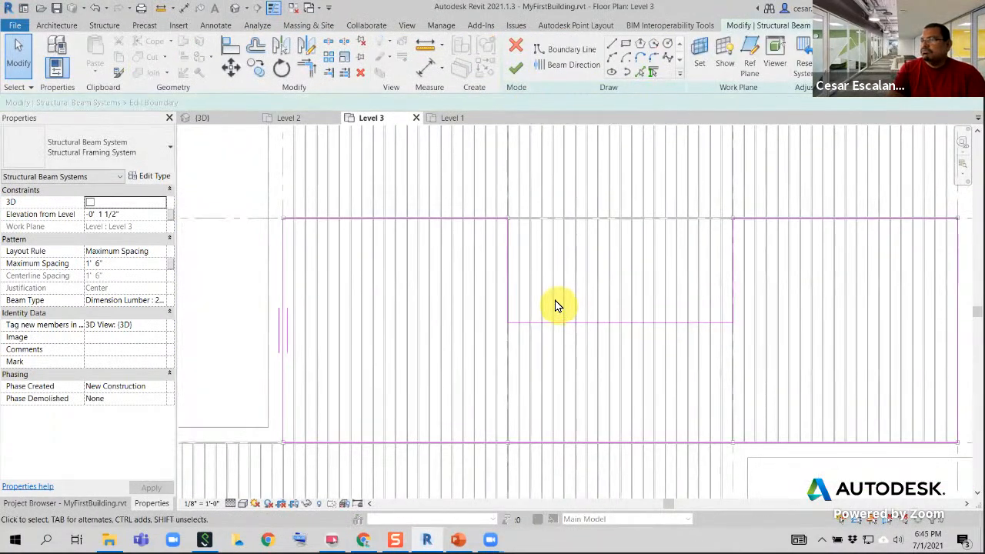
scroll(512, 221, up, 1)
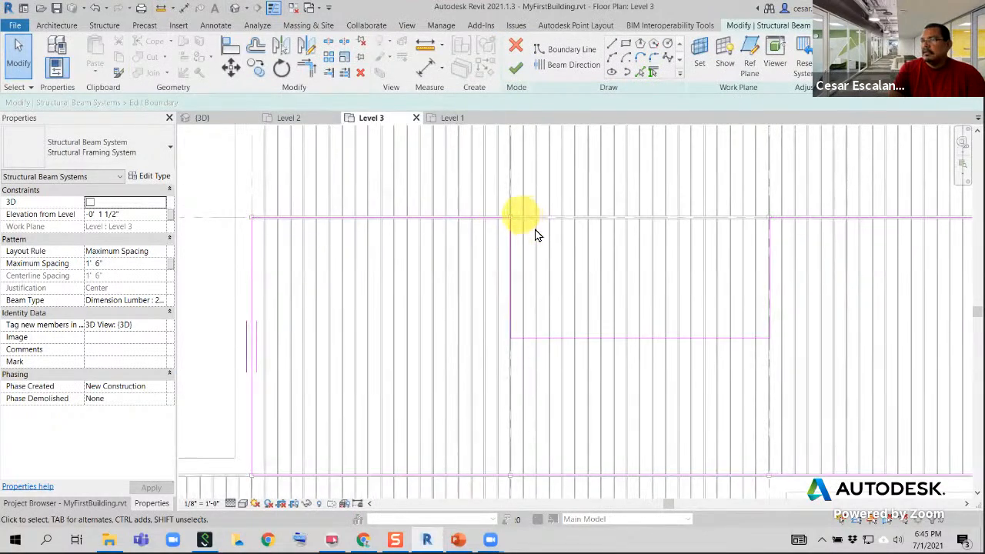
scroll(587, 236, up, 4)
middle_drag(625, 251, 438, 293)
scroll(471, 287, down, 2)
scroll(693, 301, up, 1)
middle_drag(700, 303, 616, 294)
scroll(577, 385, up, 1)
scroll(597, 322, down, 2)
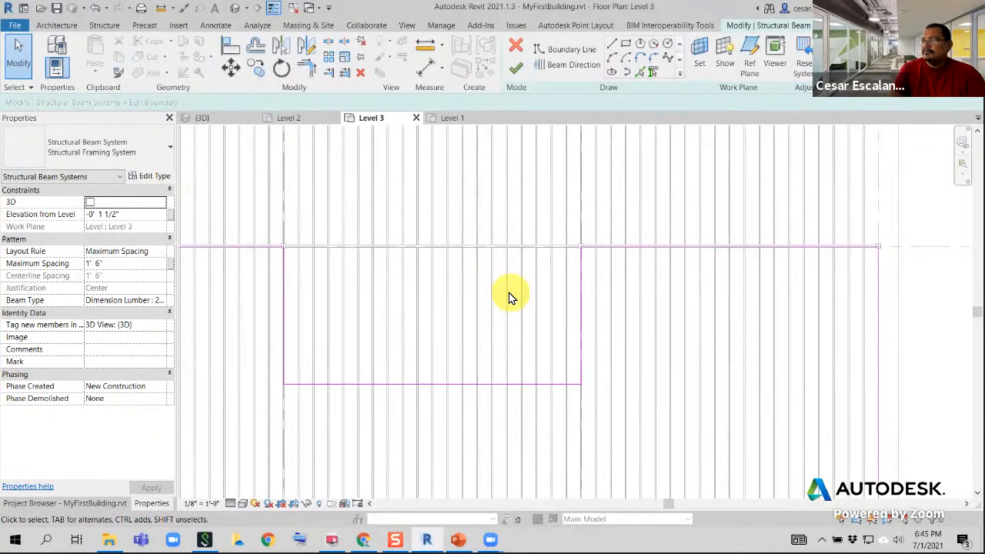
Finish the reopened boundary edit of the beam system between grids 3 and 4, and undo it out of the sketch
click(519, 71)
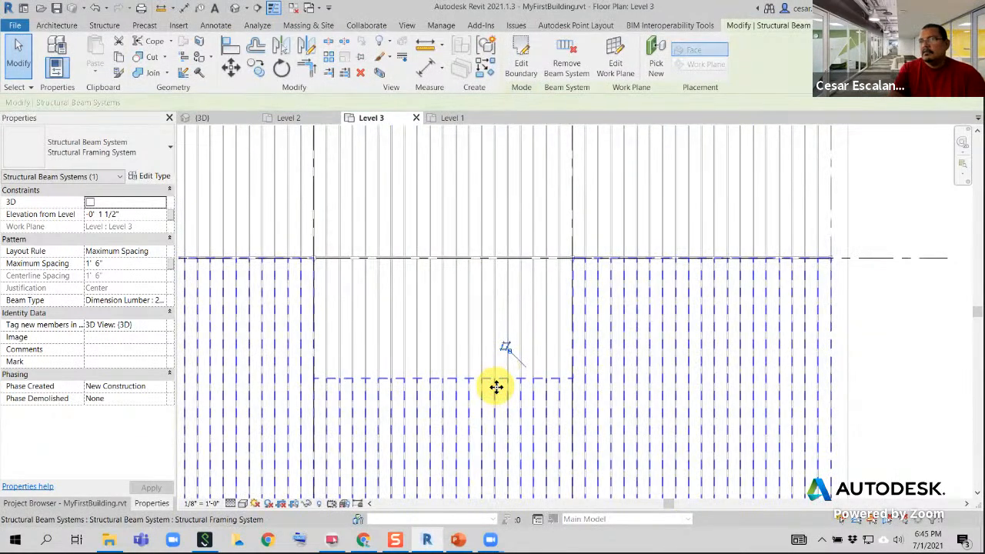
scroll(496, 387, down, 3)
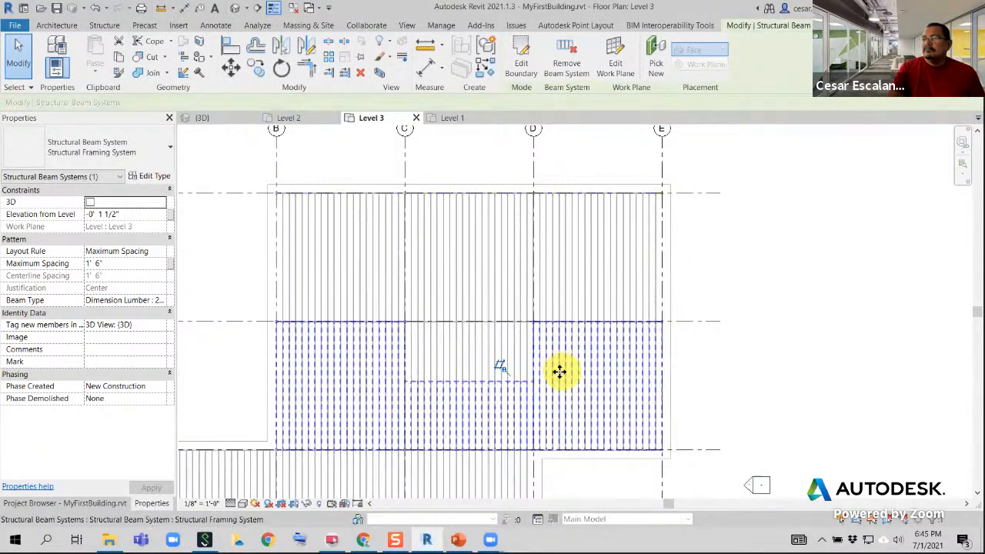
middle_drag(559, 373, 507, 270)
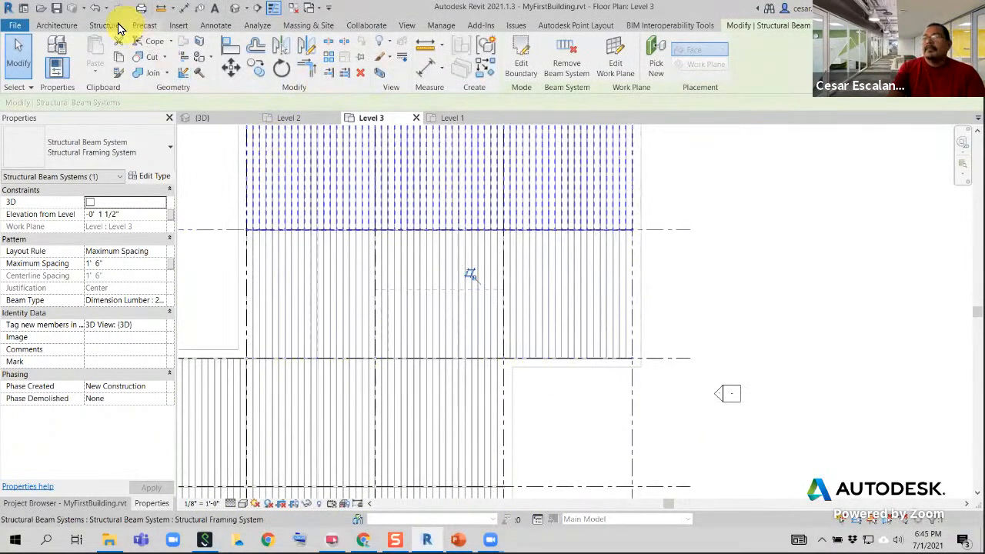
click(96, 9)
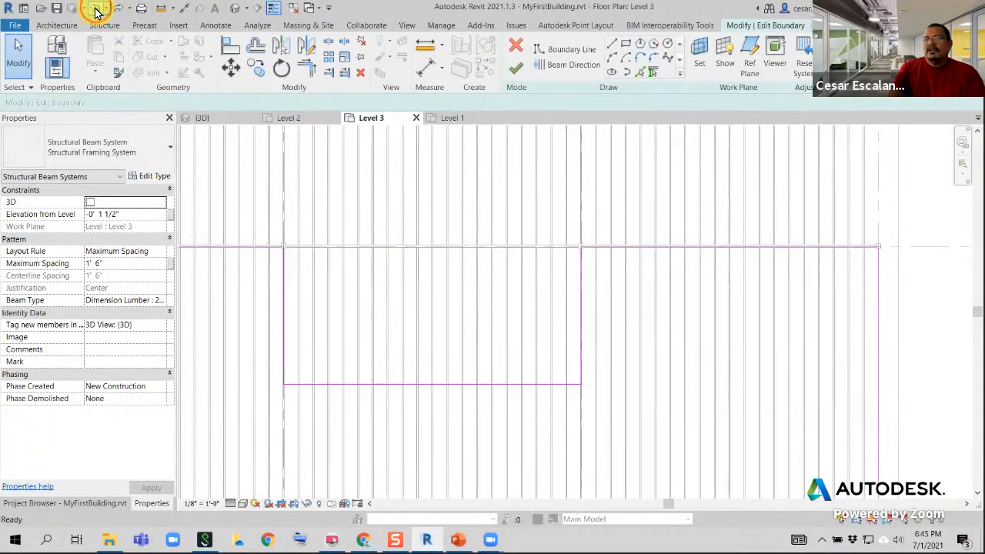
click(97, 9)
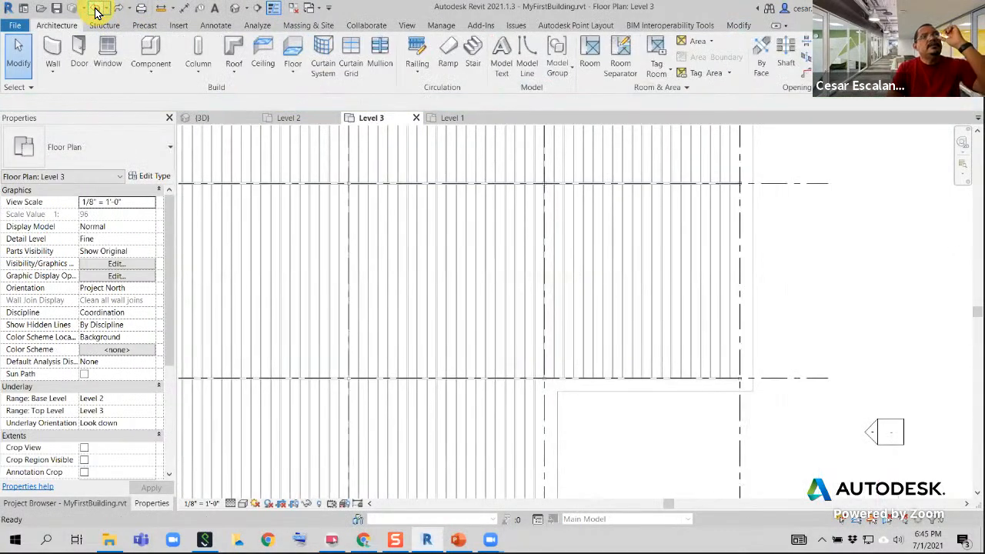
Undo the boundary edit of the beam system between grids 3 and 4, stepping back through the opening's sketch changes
scroll(612, 323, down, 3)
click(605, 319)
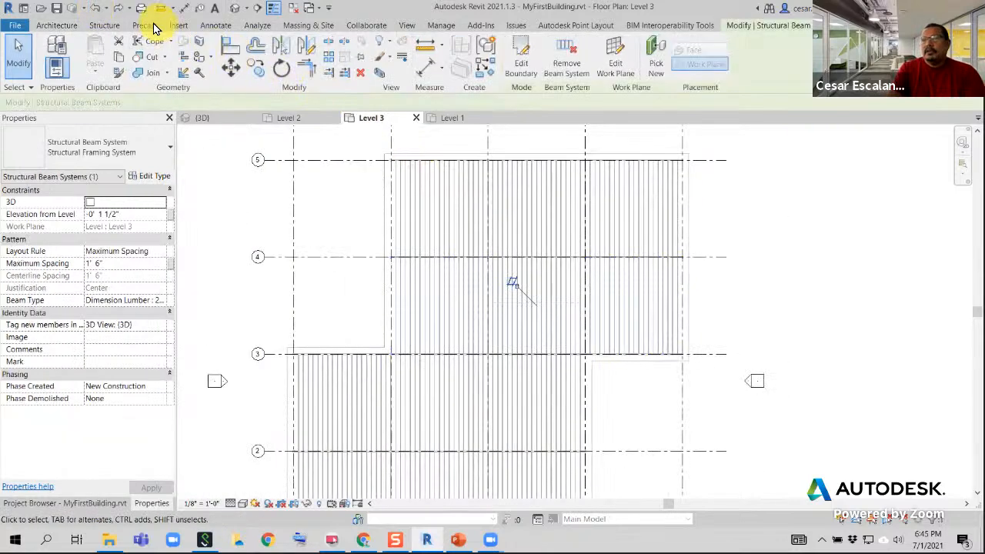
click(96, 11)
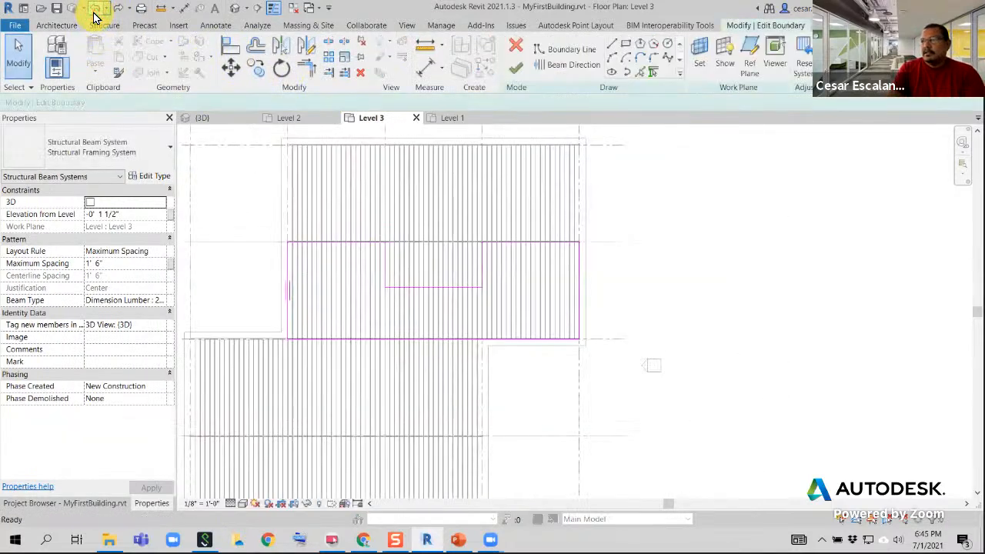
click(95, 11)
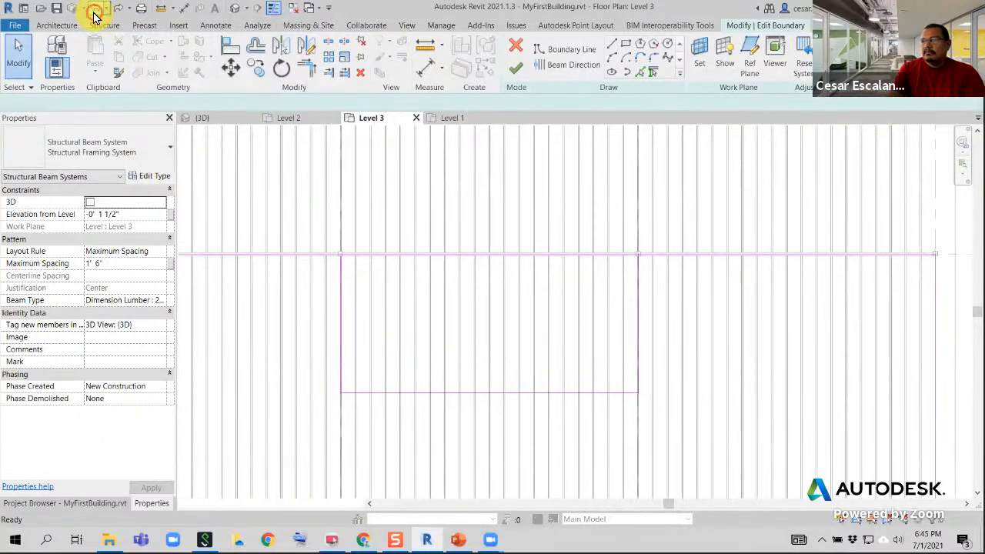
click(94, 11)
click(95, 11)
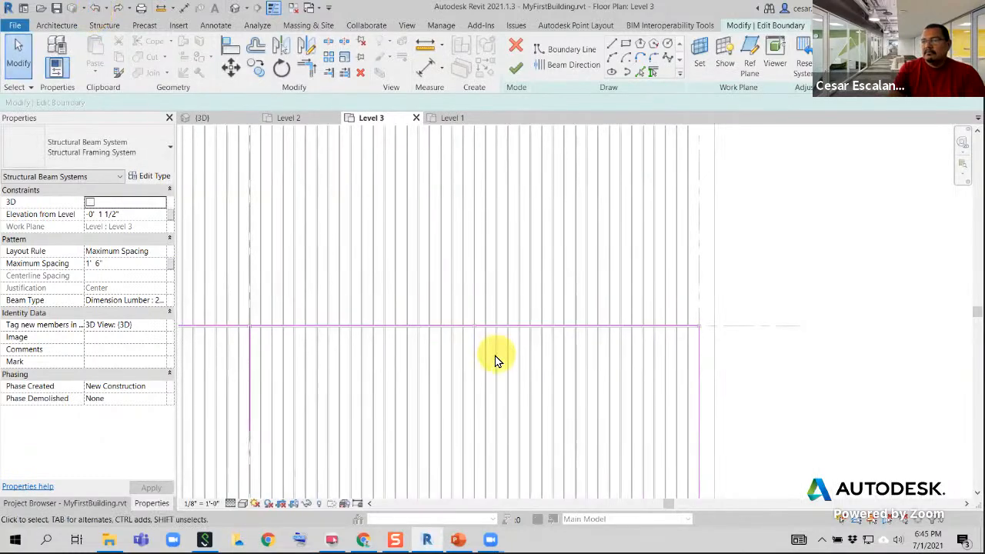
Try to finish the partly undone boundary sketch, and quit the sketch, discarding its changes
scroll(564, 422, down, 2)
scroll(564, 421, down, 1)
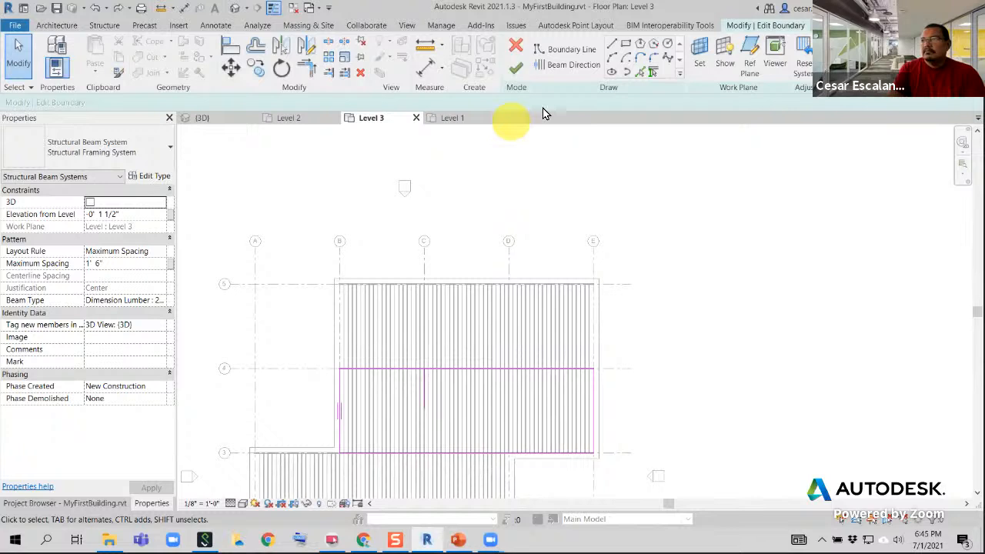
click(515, 71)
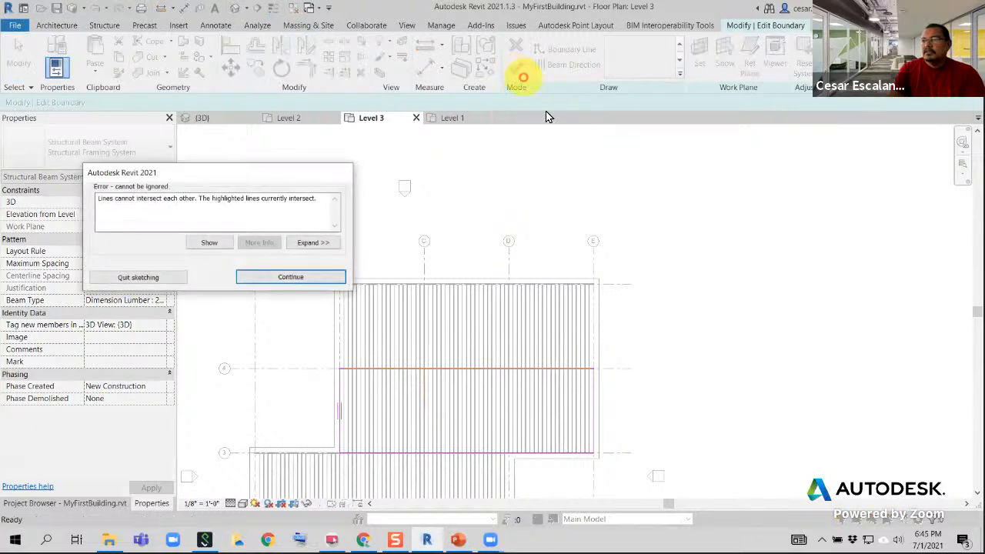
click(278, 280)
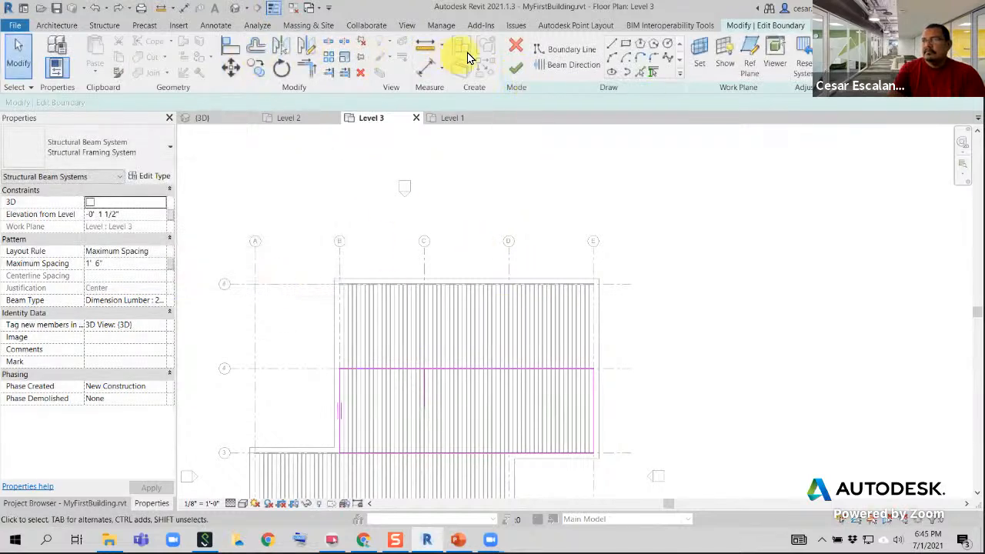
click(517, 50)
click(515, 287)
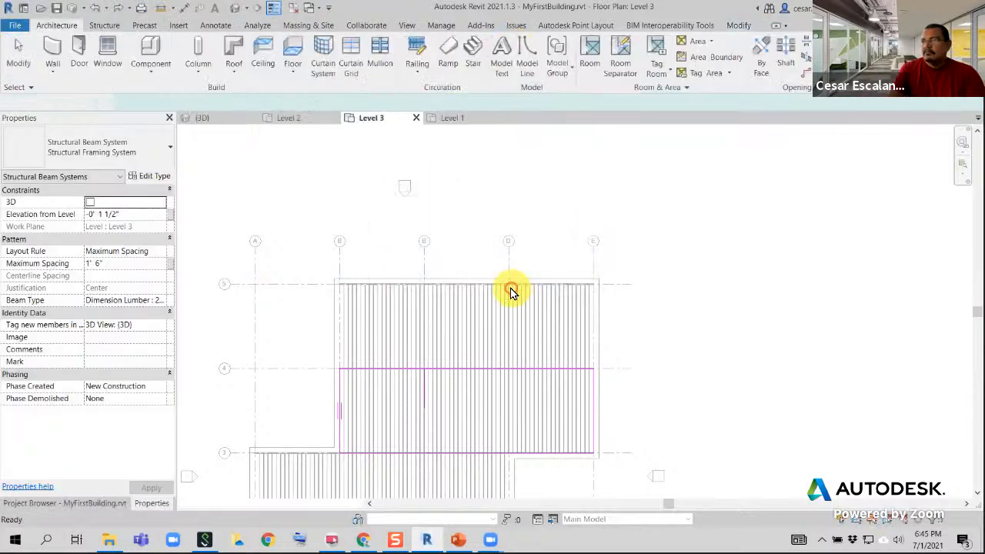
Open the default 3D view and start editing the boundary of the beam system between grids 3 and 4
scroll(614, 386, down, 1)
scroll(614, 387, down, 3)
click(683, 393)
scroll(533, 413, up, 3)
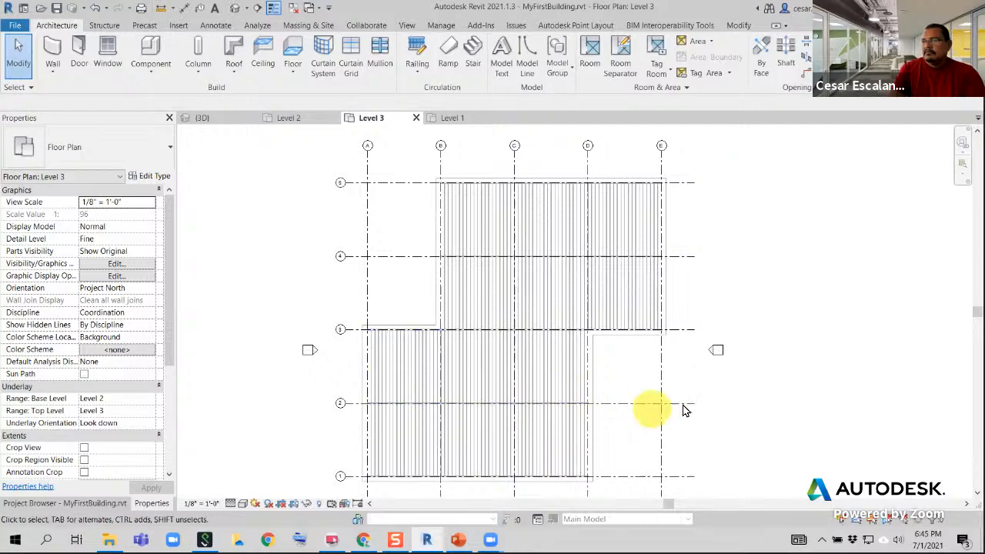
scroll(687, 424, down, 2)
middle_drag(679, 455, 653, 464)
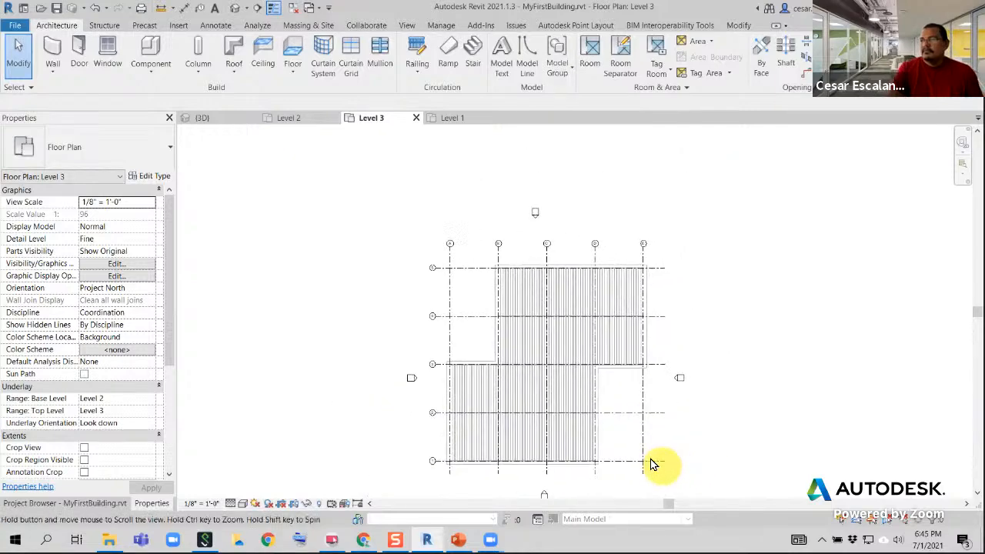
click(235, 9)
shift+middle_drag(576, 398, 627, 311)
click(636, 283)
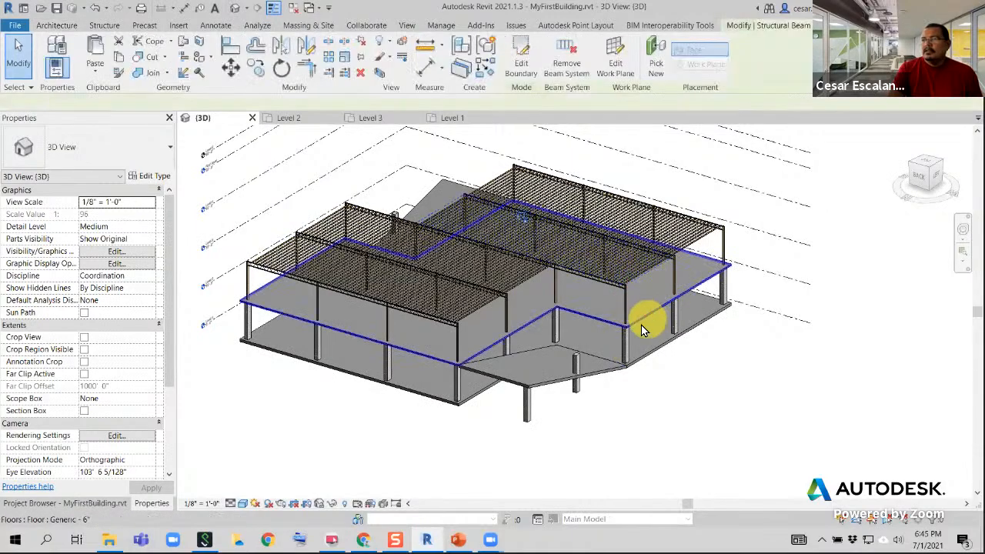
shift+middle_drag(492, 363, 573, 246)
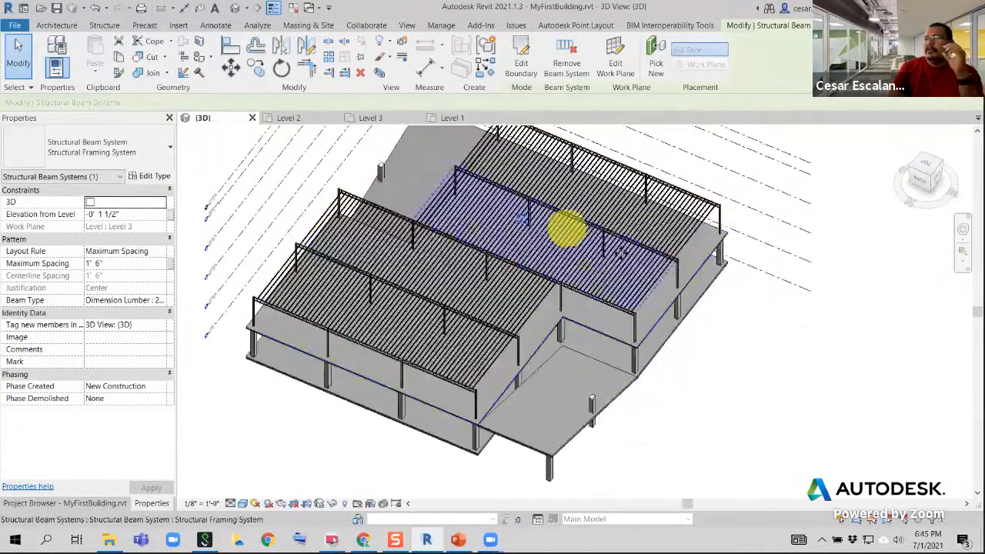
click(521, 63)
middle_drag(601, 408, 595, 416)
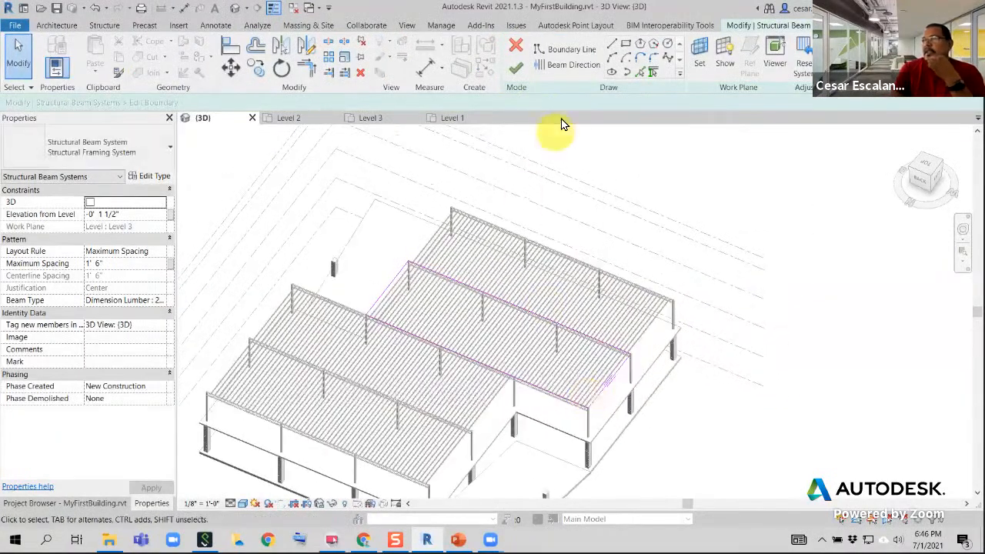
Sketch a rectangular opening about 30' by 14' against the grid 4 boundary line, between the columns at grids C and D
click(626, 44)
scroll(561, 323, up, 6)
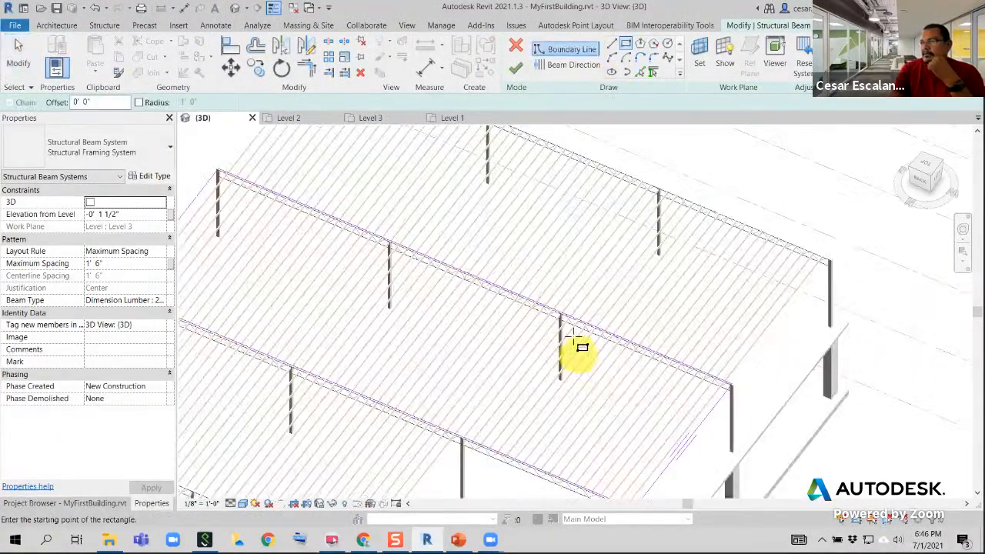
scroll(560, 311, up, 1)
click(552, 293)
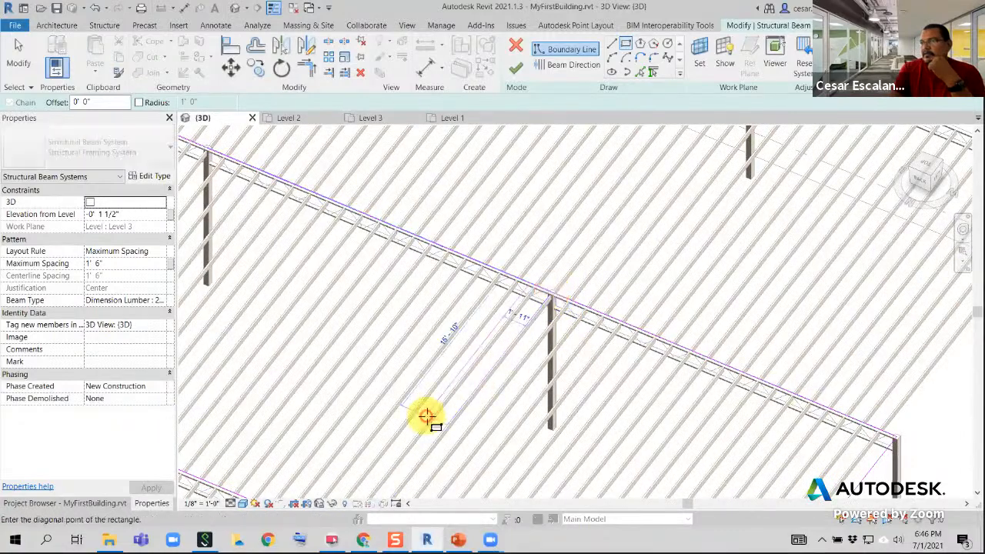
middle_drag(413, 374, 559, 444)
scroll(558, 446, down, 2)
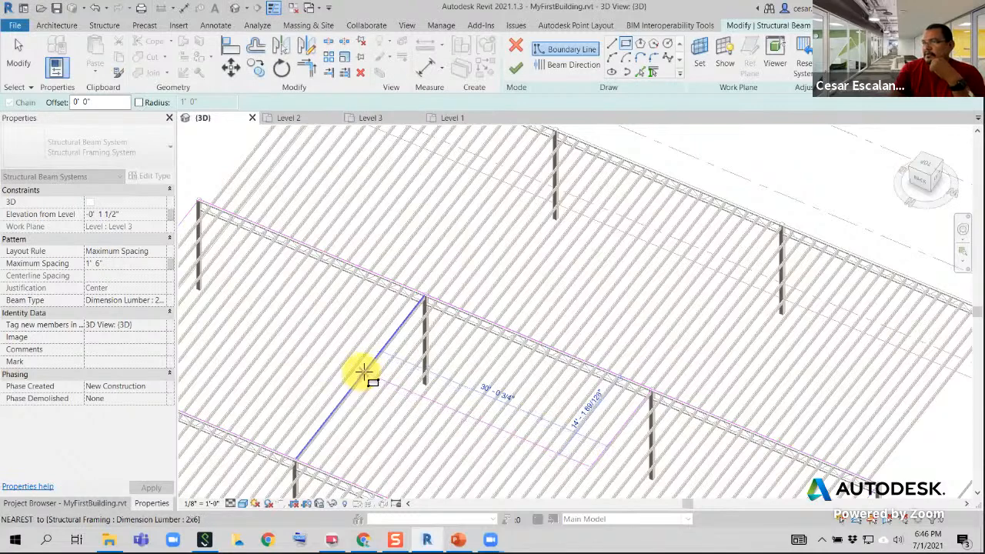
click(364, 372)
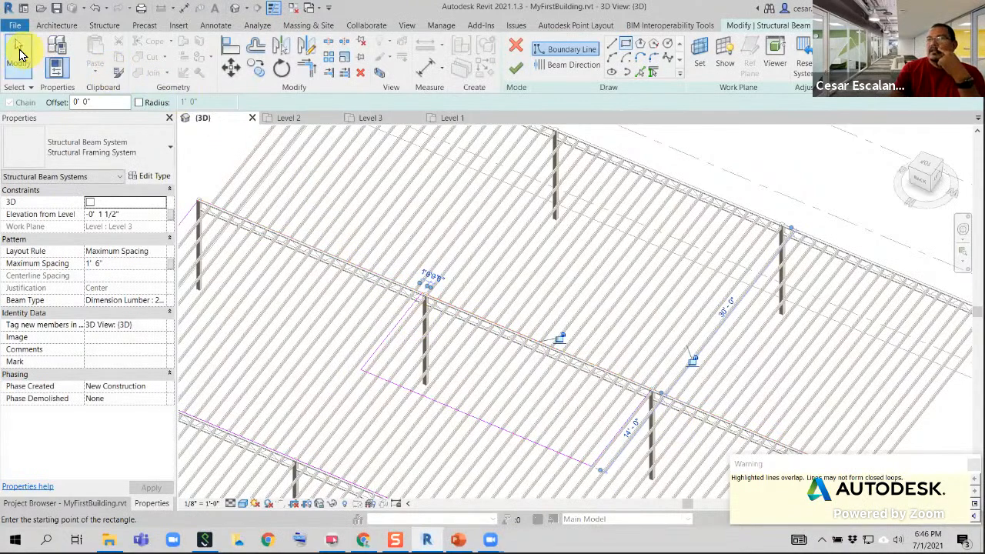
Clear the boundary line across the opening's grid 4 side with Delete, Split and Trim, and finish the boundary edit
click(18, 54)
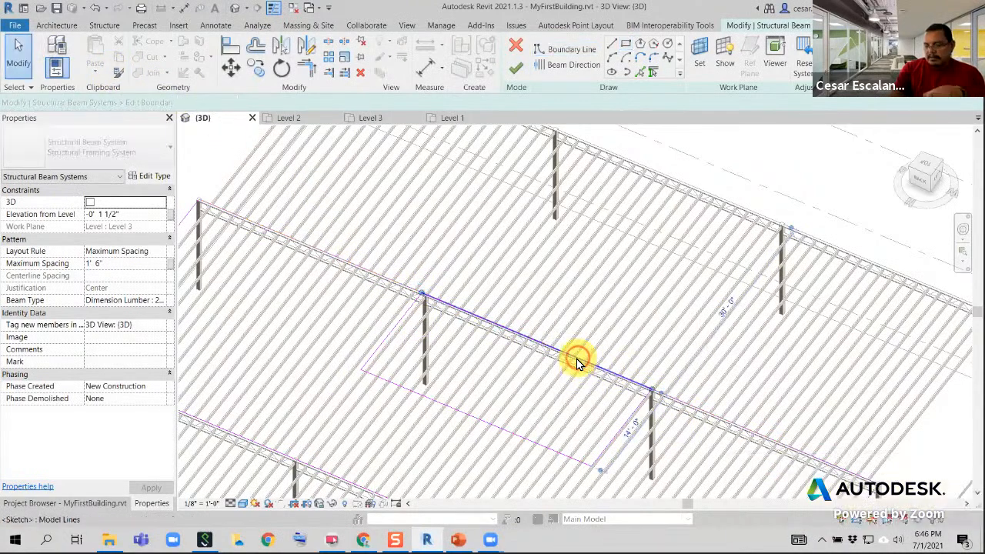
key(Delete)
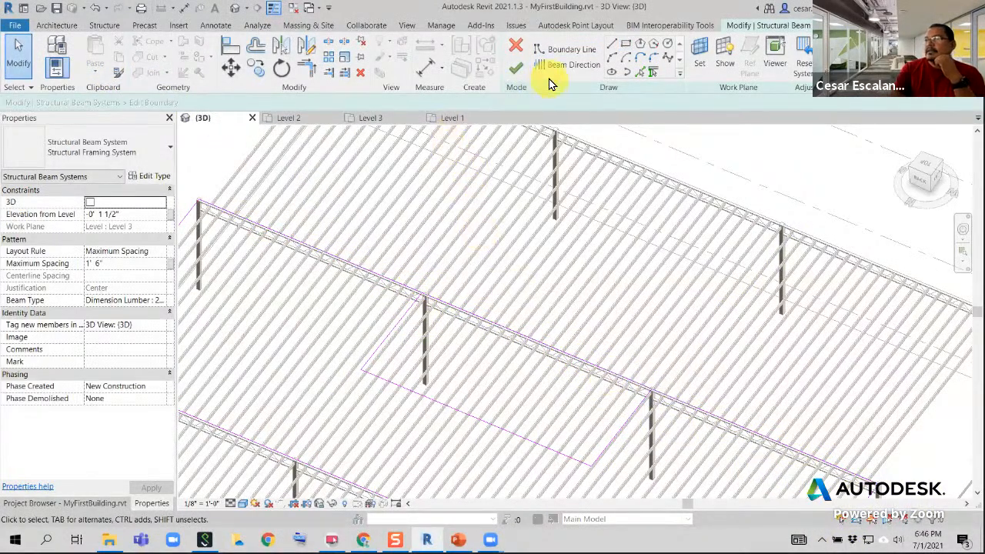
click(330, 43)
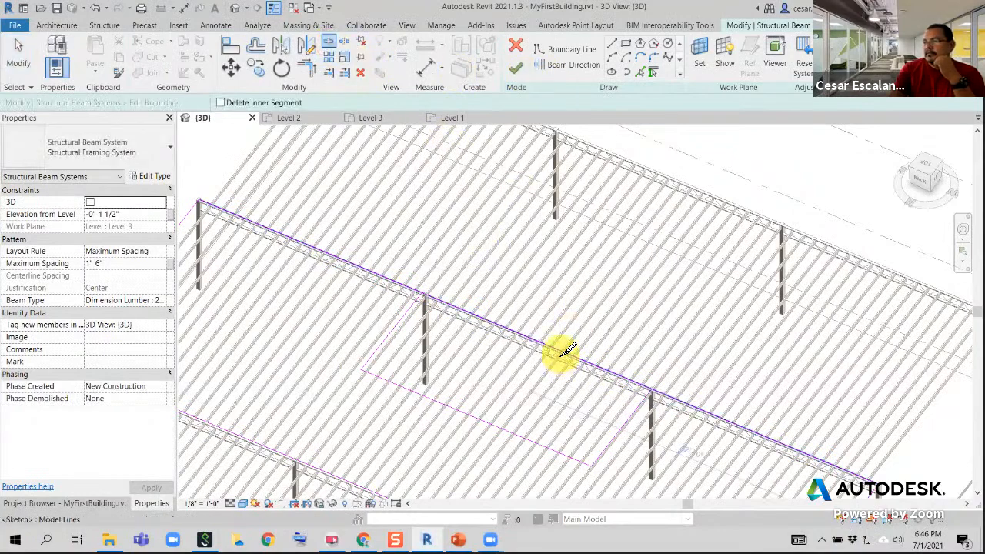
click(310, 75)
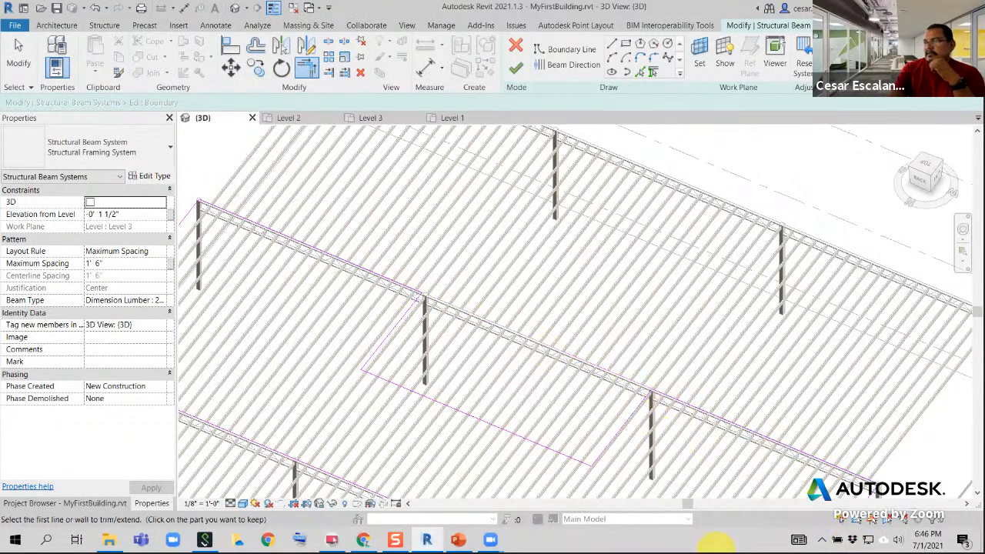
click(516, 70)
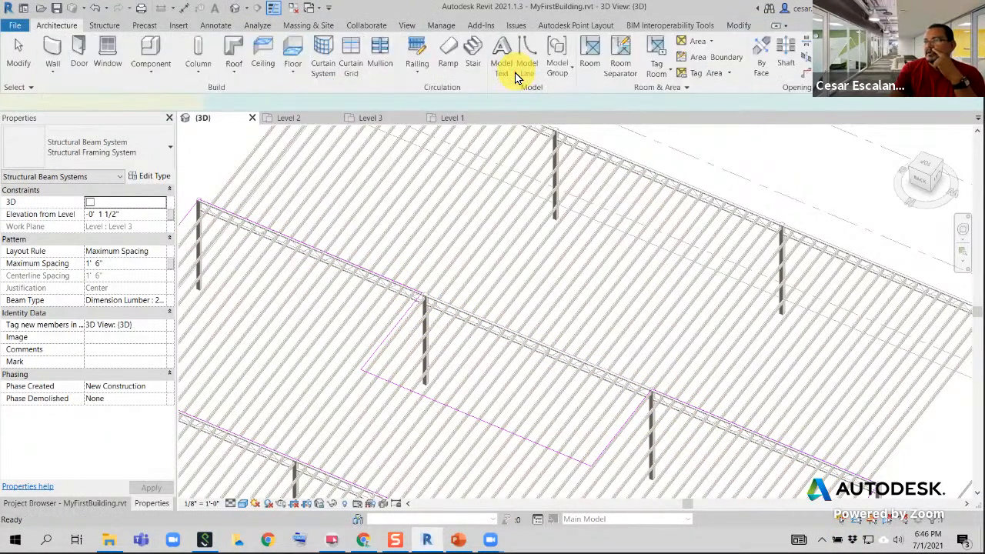
Examine how the joists meet the edited boundary and the grid 4 beam around the opening
click(515, 327)
scroll(507, 379, down, 5)
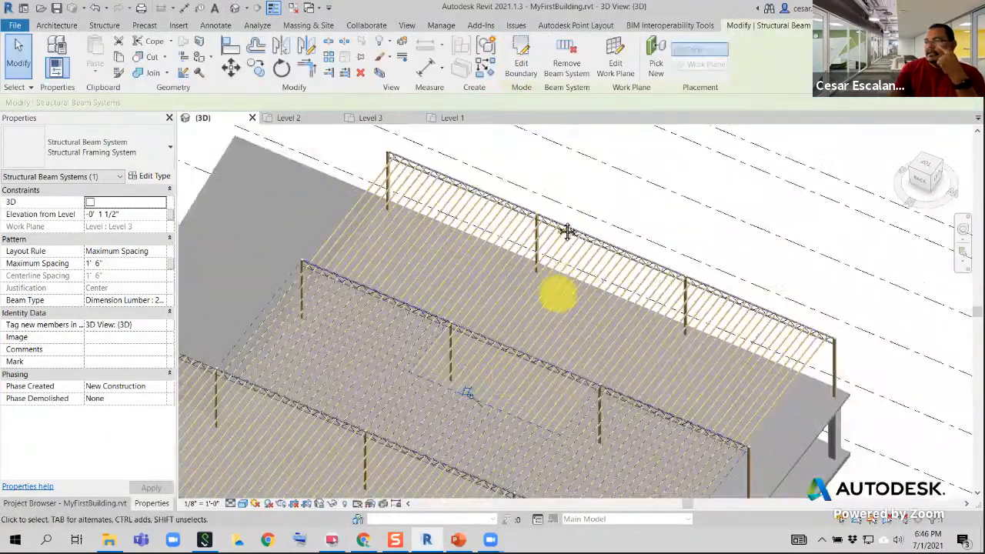
scroll(553, 361, up, 7)
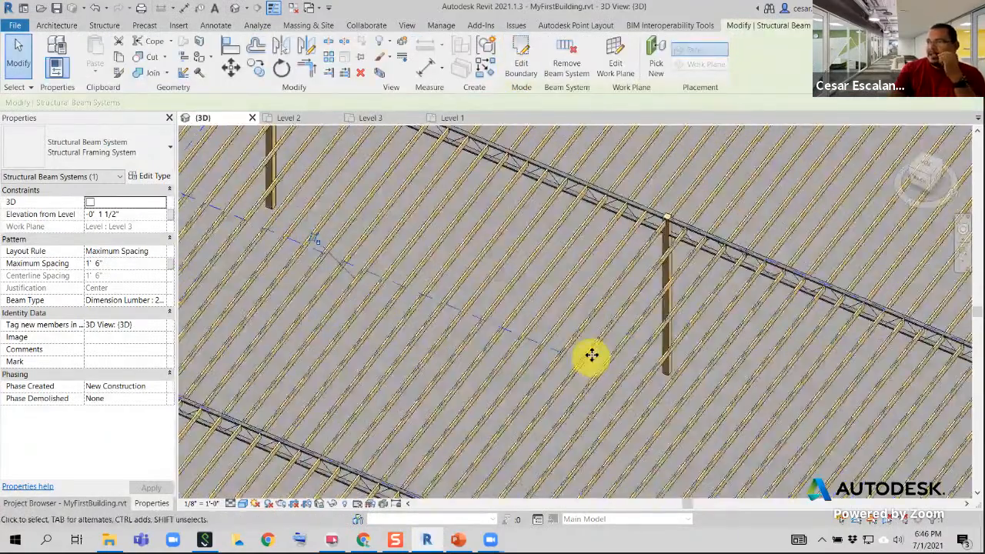
scroll(585, 363, down, 2)
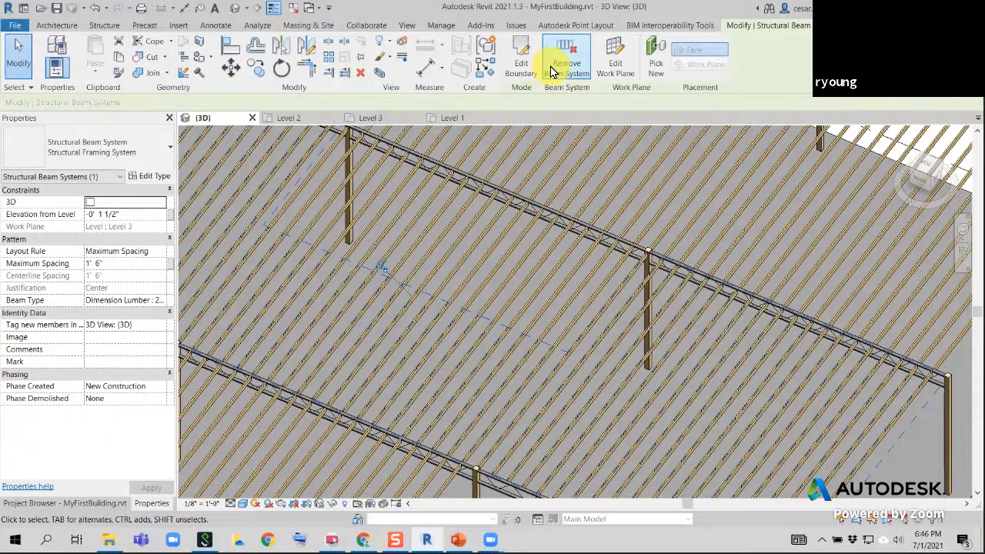
scroll(657, 254, up, 5)
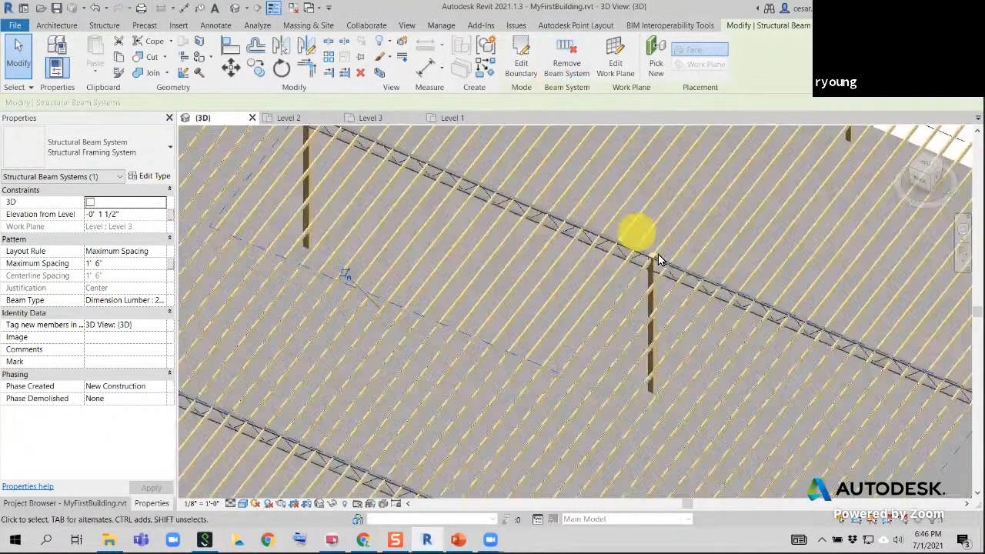
scroll(655, 245, up, 2)
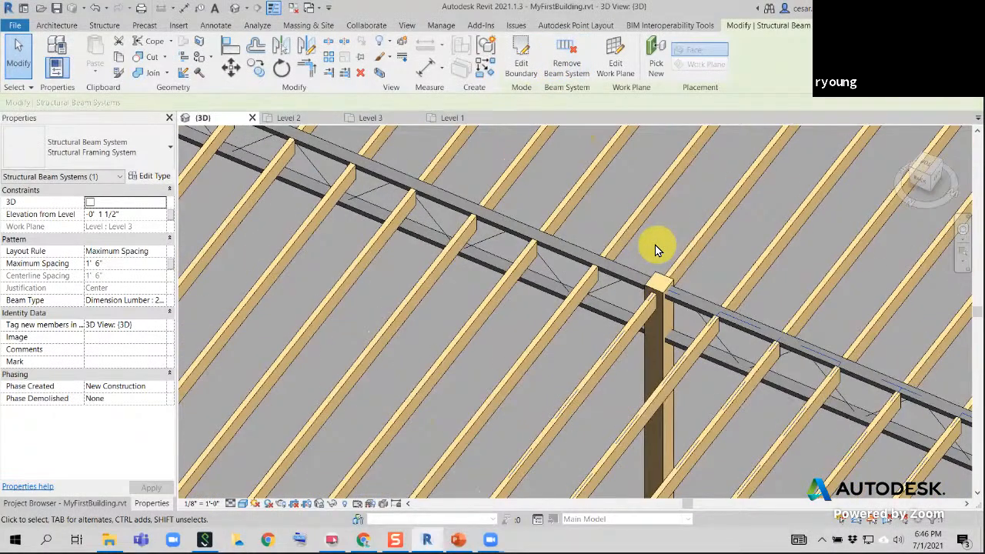
scroll(654, 245, down, 6)
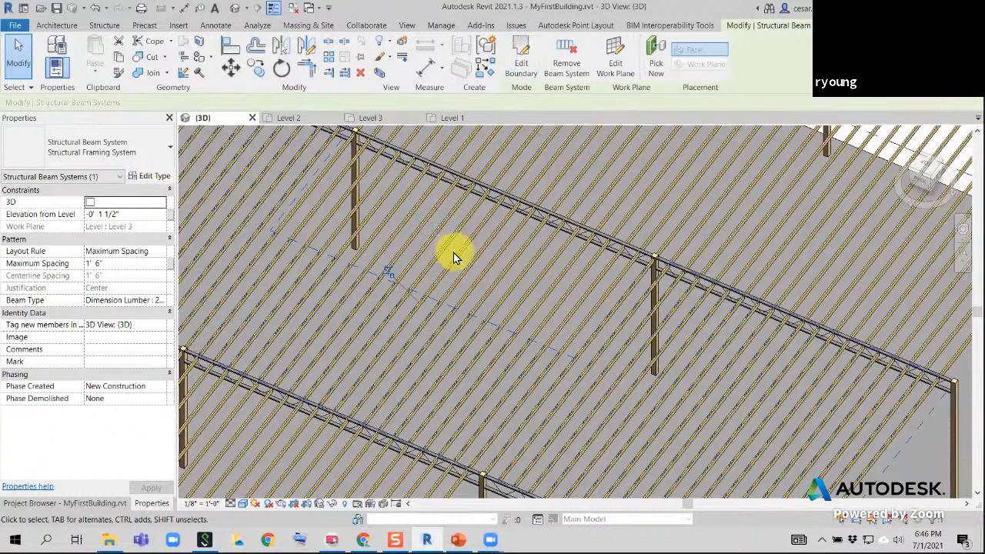
key(Escape)
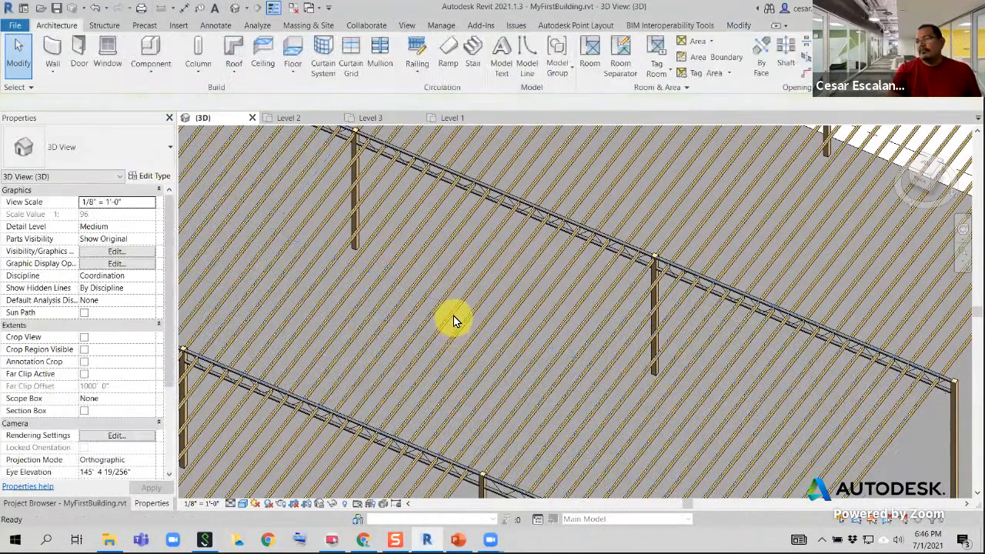
Remove the beam system grouping between grids 3 and 4, keeping its joists as individual framing members
click(455, 308)
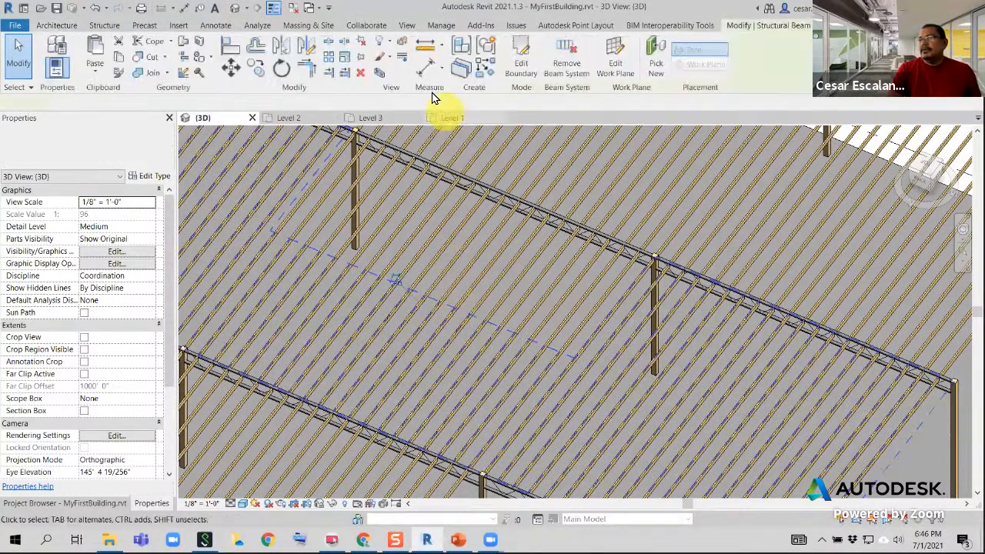
click(563, 71)
scroll(490, 256, down, 3)
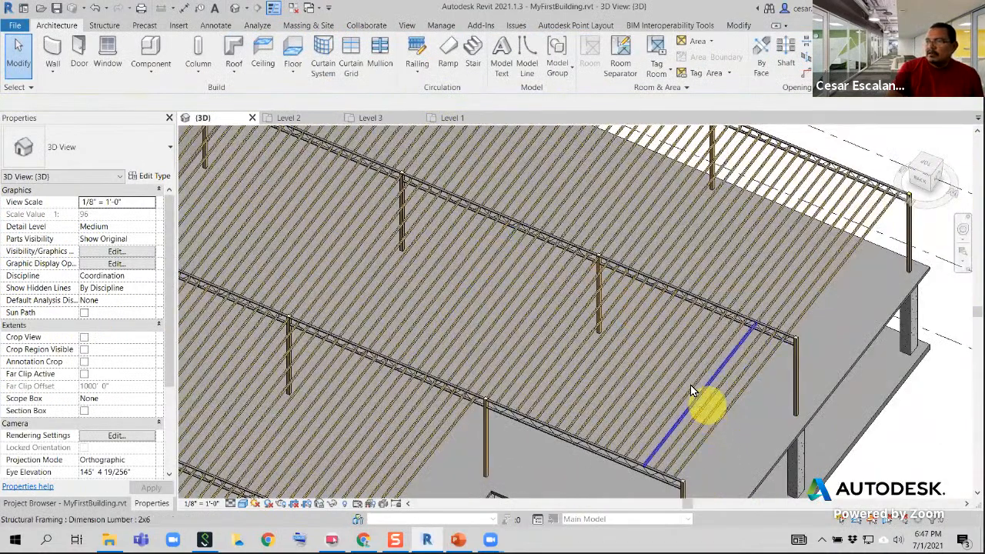
Inspect the released joists and select the neighbouring beam system between grids 4 and 5 for comparison
scroll(769, 361, up, 2)
scroll(765, 373, down, 2)
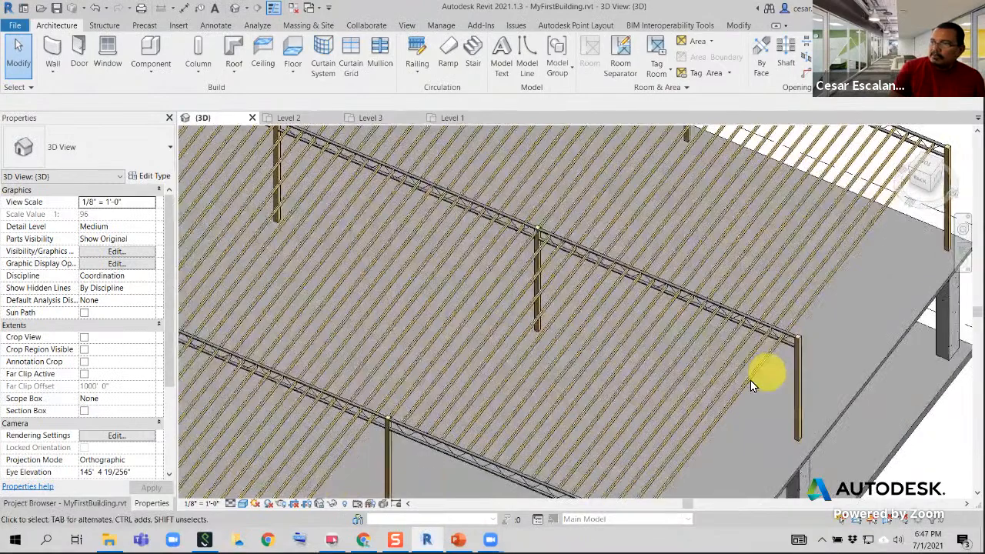
scroll(636, 409, down, 1)
scroll(415, 316, down, 2)
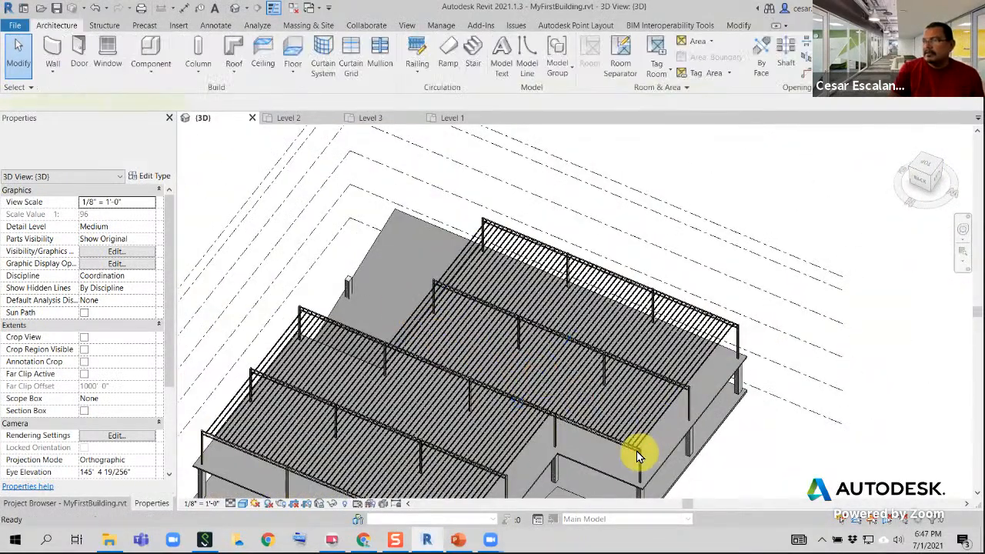
scroll(632, 446, up, 3)
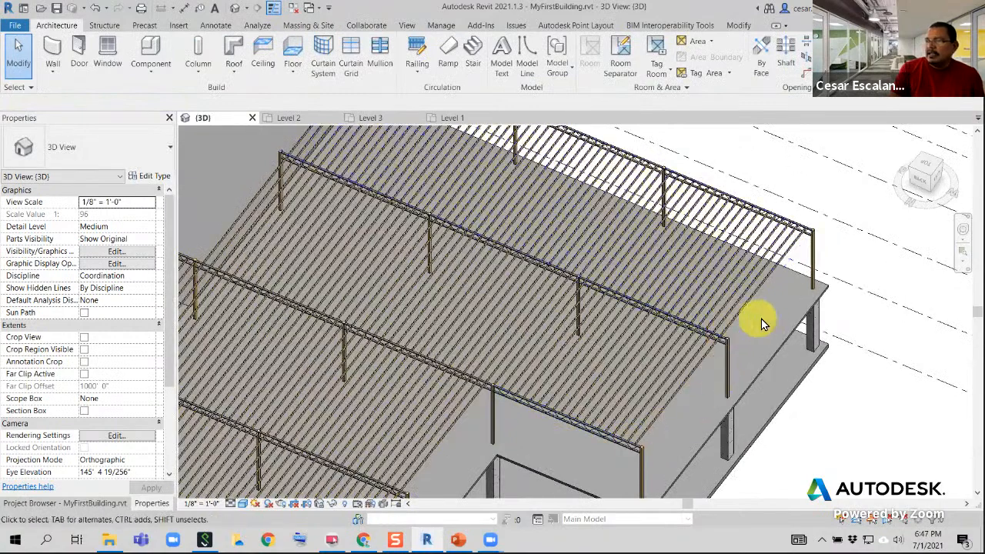
click(746, 312)
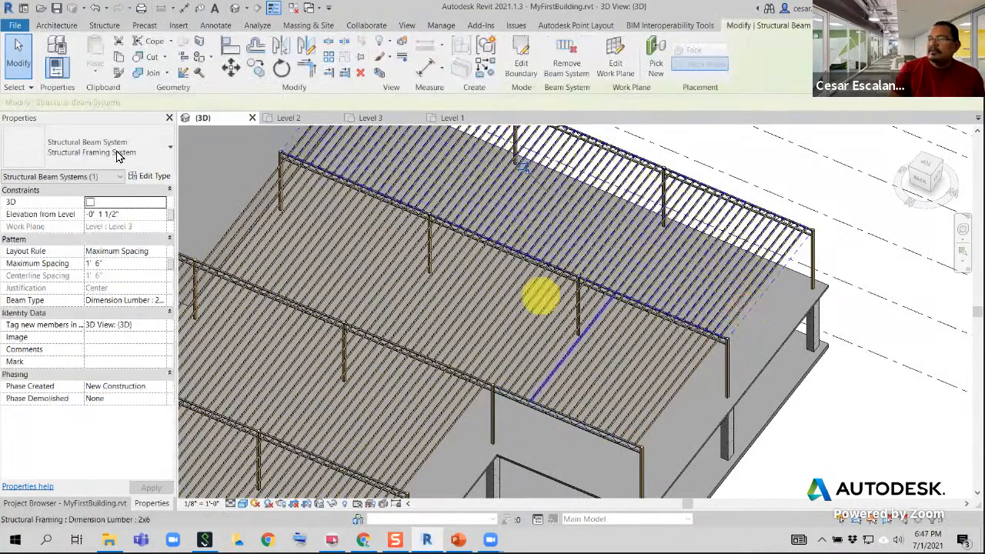
Undo the beam system removal, and delete the three opening lines from the beam system's boundary sketch
click(97, 10)
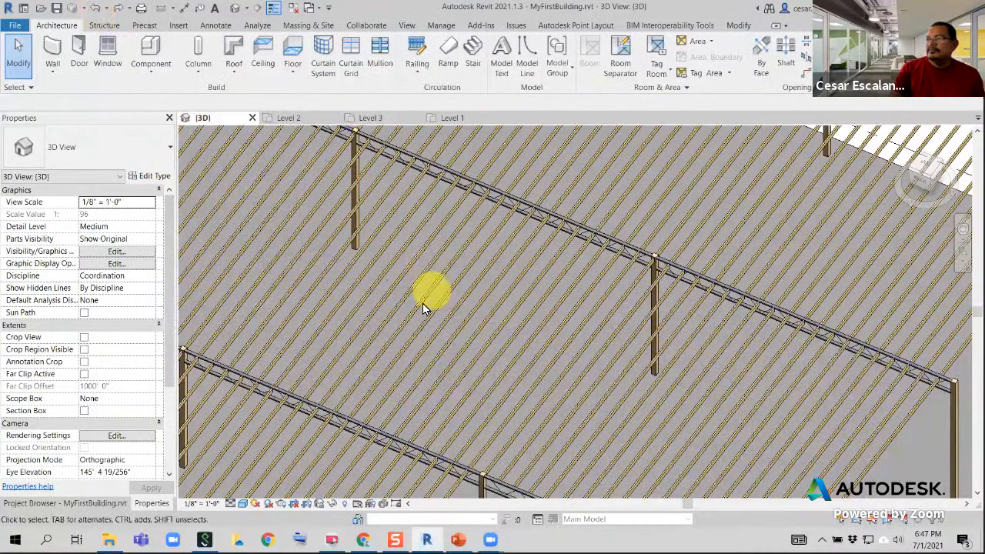
scroll(423, 304, down, 3)
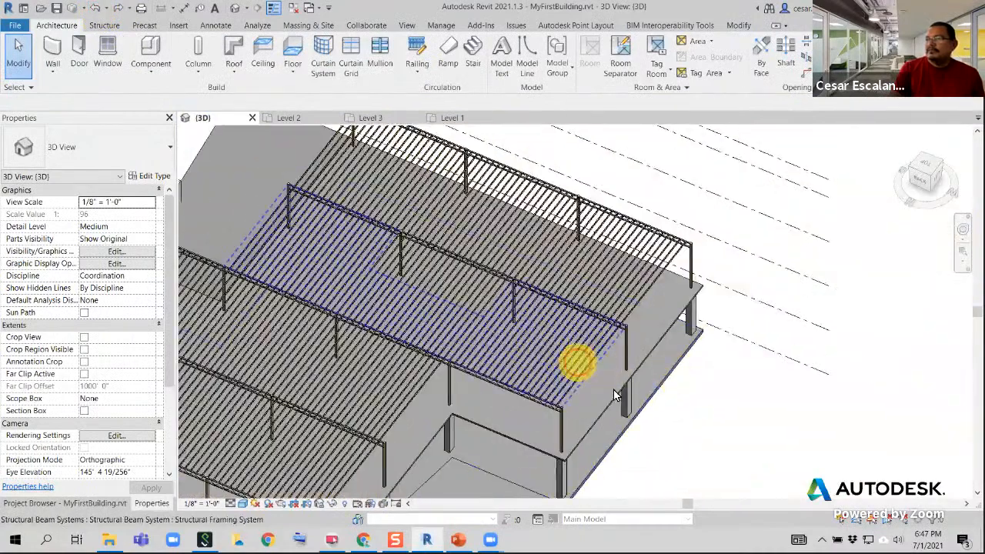
click(614, 395)
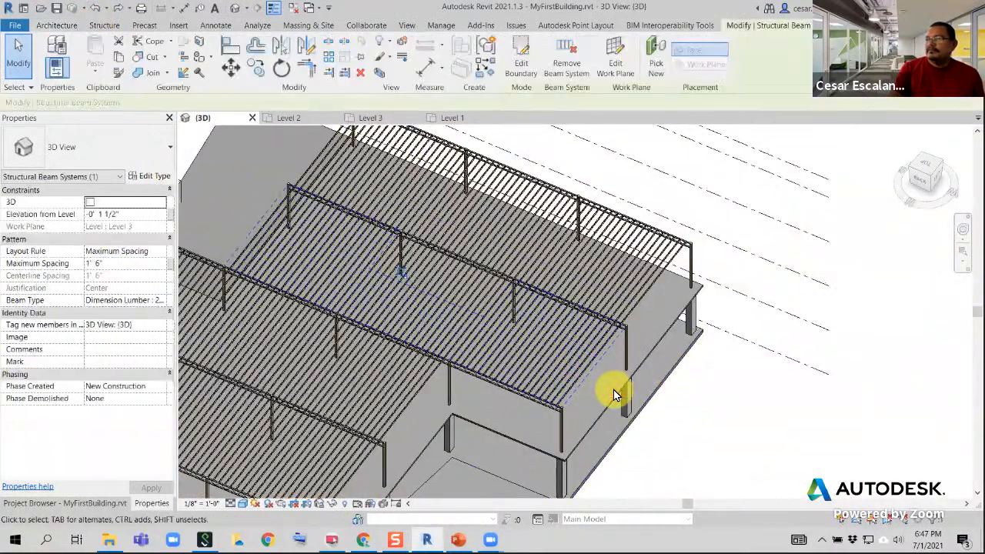
click(521, 67)
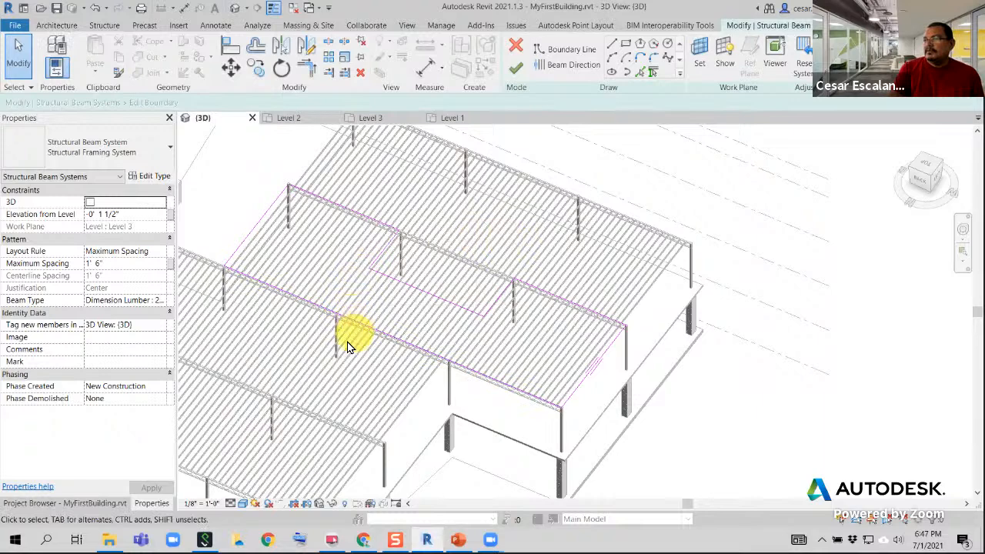
drag(351, 369, 520, 218)
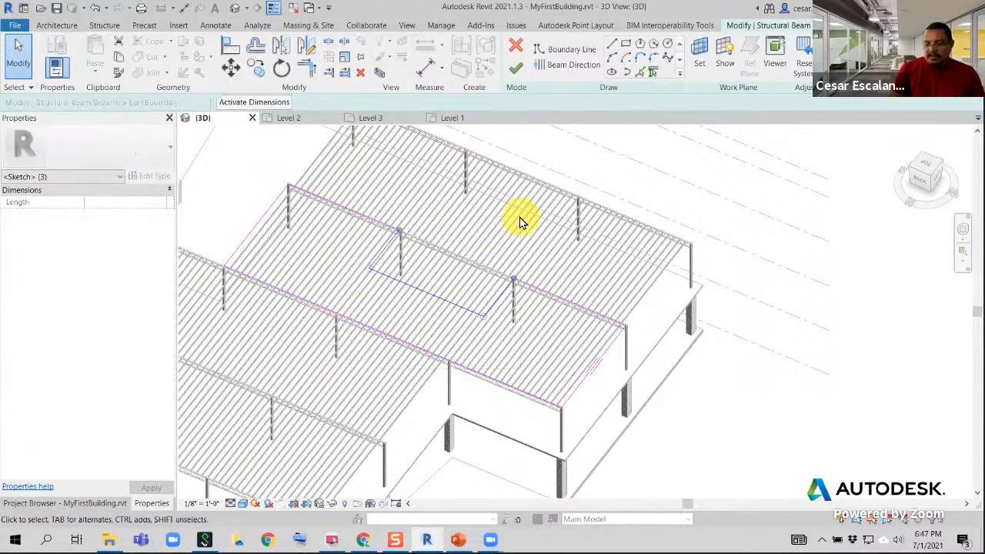
key(Delete)
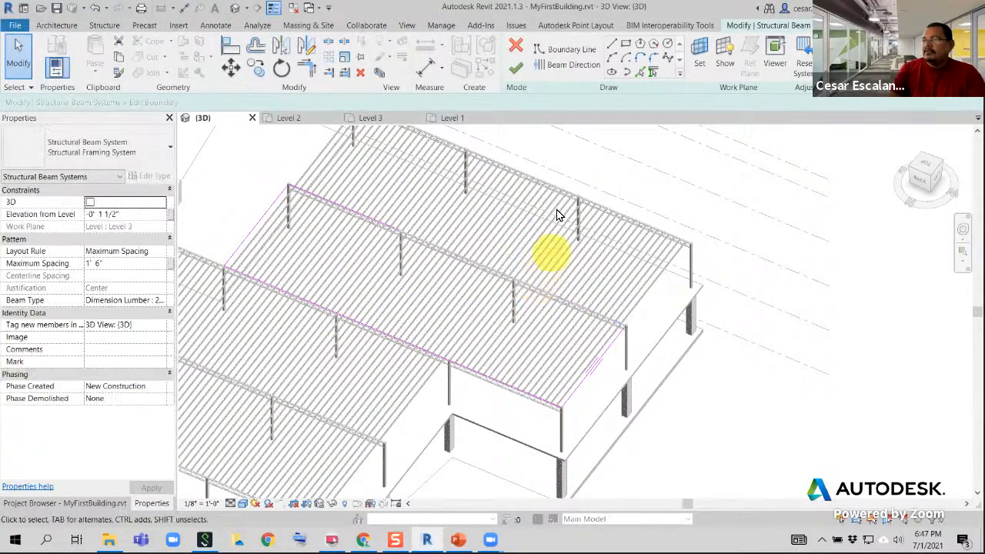
Rejoin the split grid 4 boundary line into one continuous edge with Trim, and finish the boundary edit
click(310, 71)
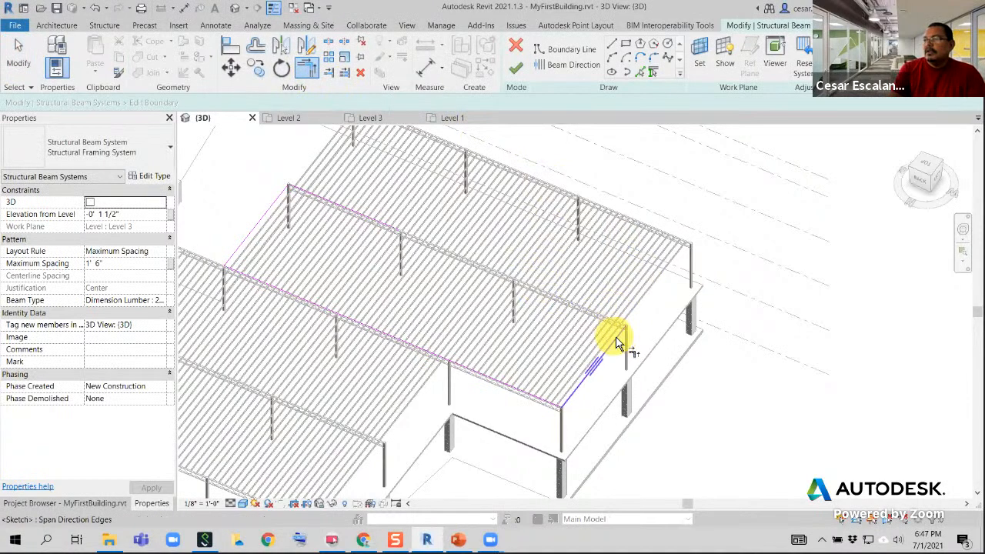
click(395, 231)
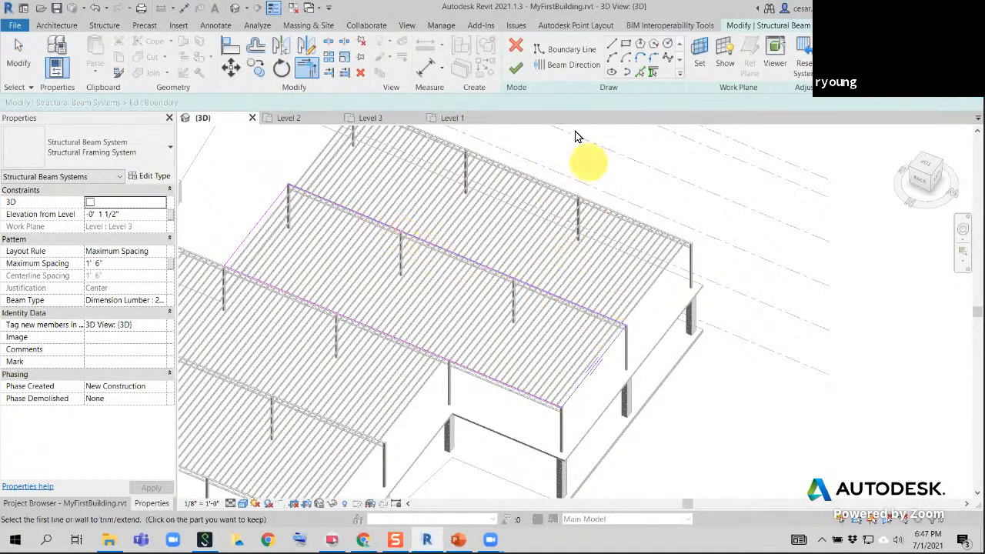
click(514, 71)
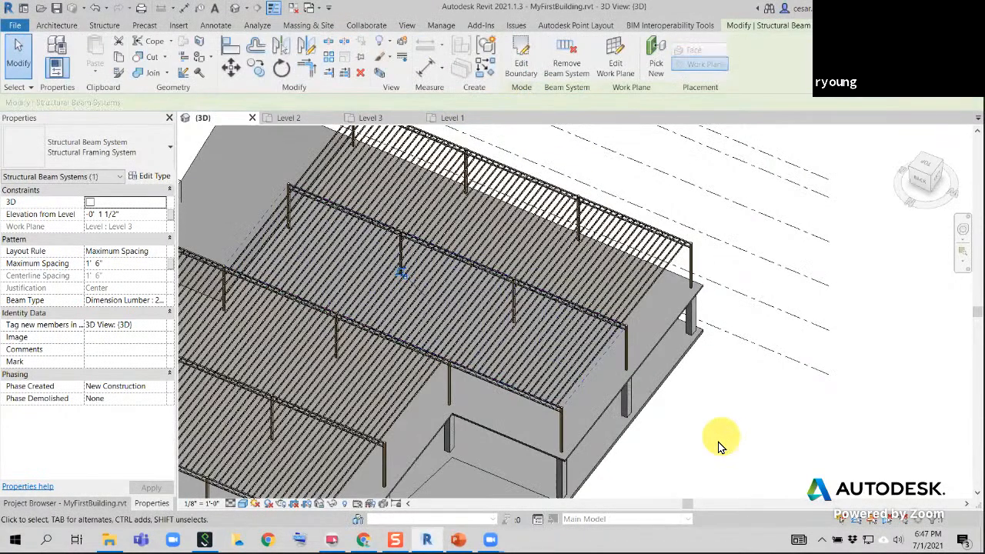
click(721, 459)
Sketch a rectangular opening about 25'-6" by 8'-11" inside the same beam system's boundary, and finish the boundary edit
click(603, 375)
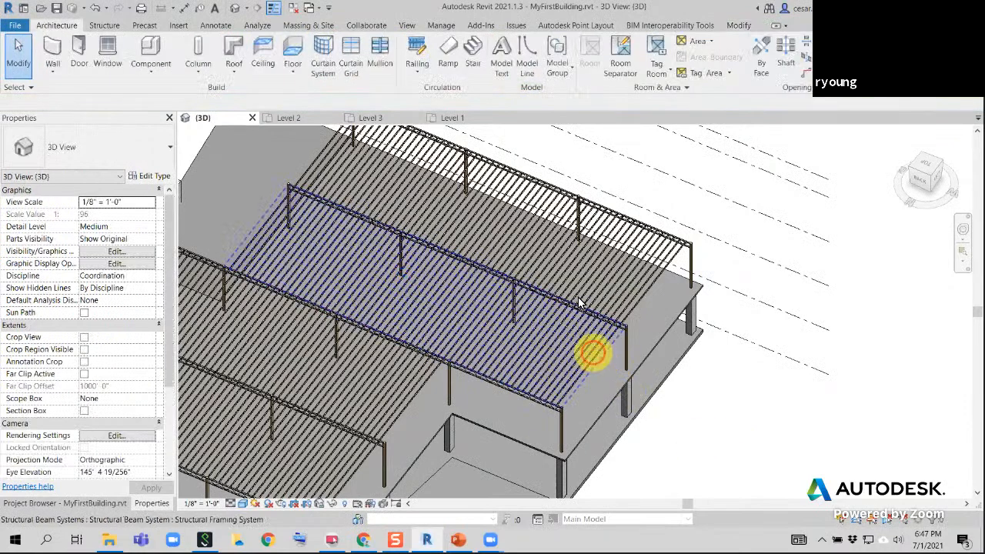
click(598, 363)
click(522, 63)
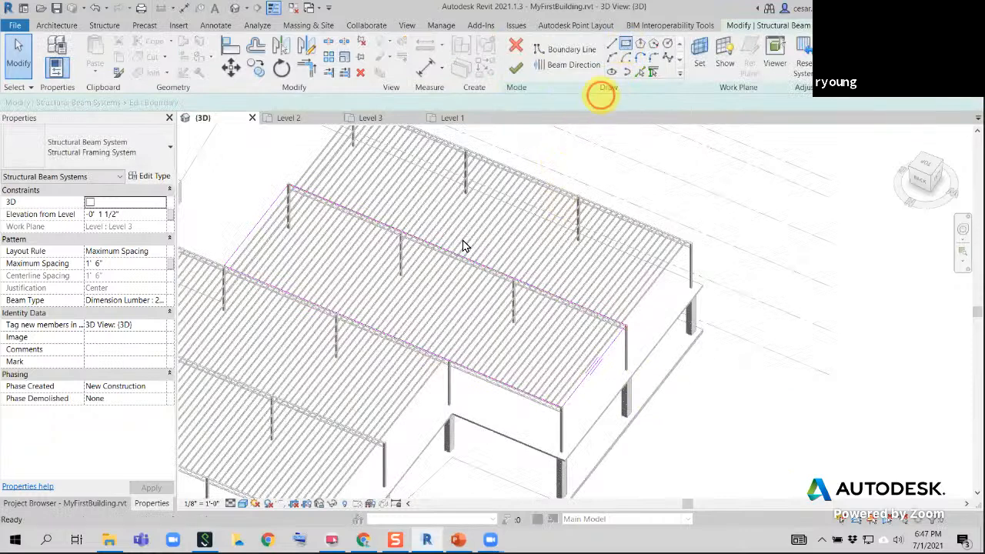
click(377, 274)
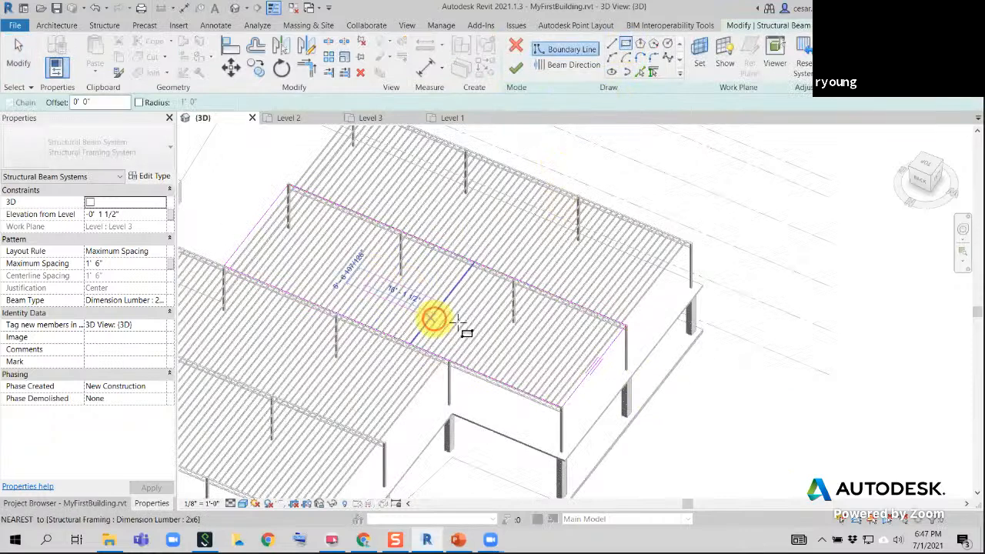
click(490, 291)
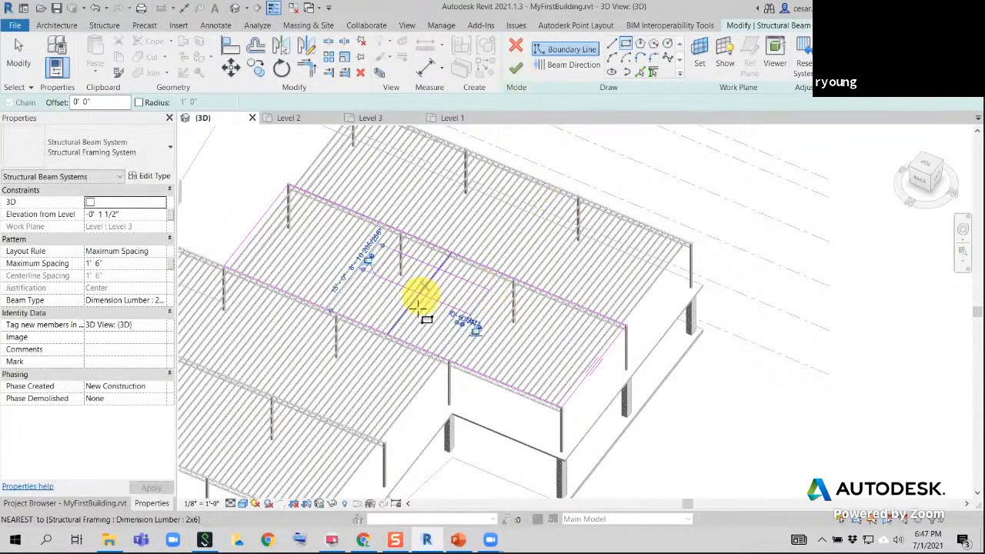
scroll(414, 310, up, 2)
middle_drag(414, 310, 471, 437)
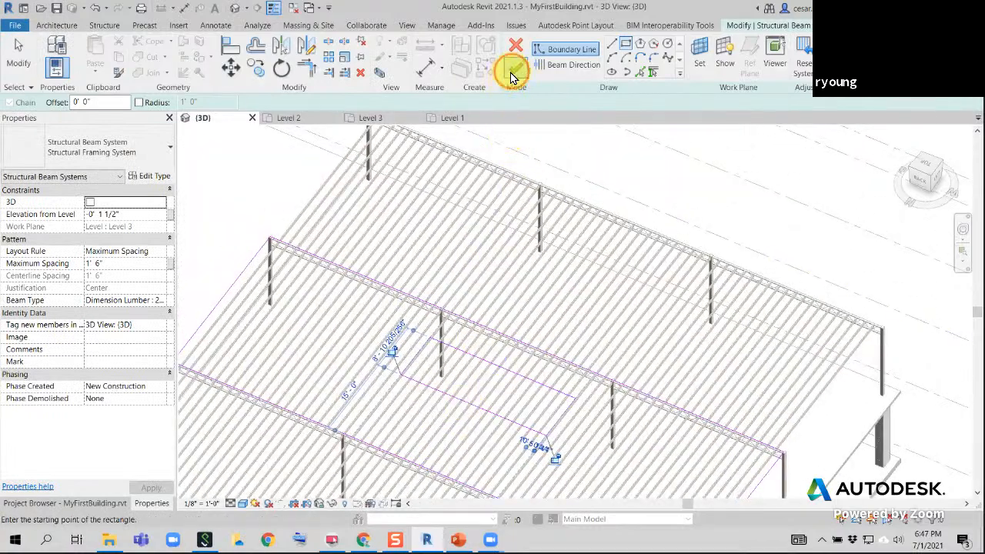
click(513, 70)
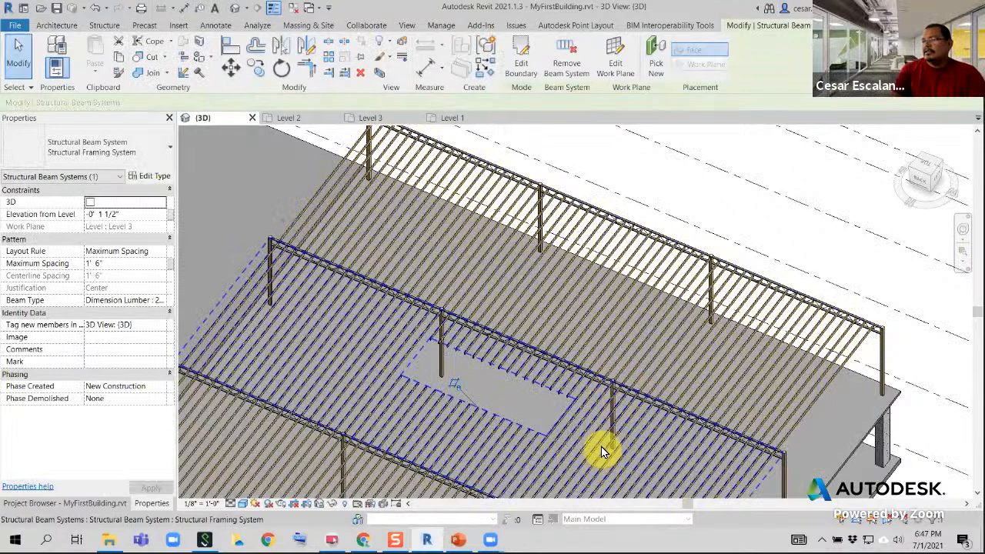
key(Escape)
scroll(600, 447, up, 4)
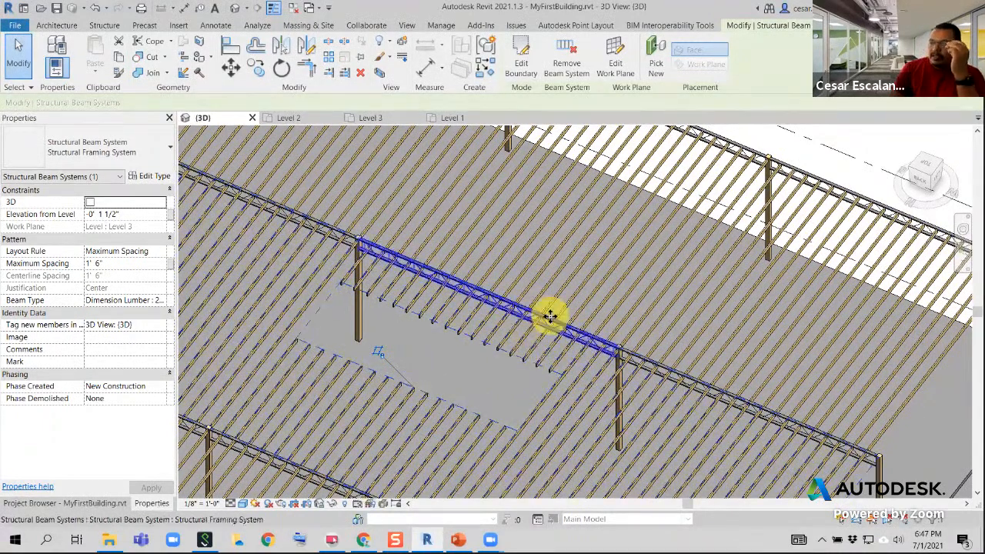
Move the opening's boundary line nearest grid 4 onto the grid 4 beam, and finish the boundary edit
click(528, 66)
scroll(444, 333, up, 2)
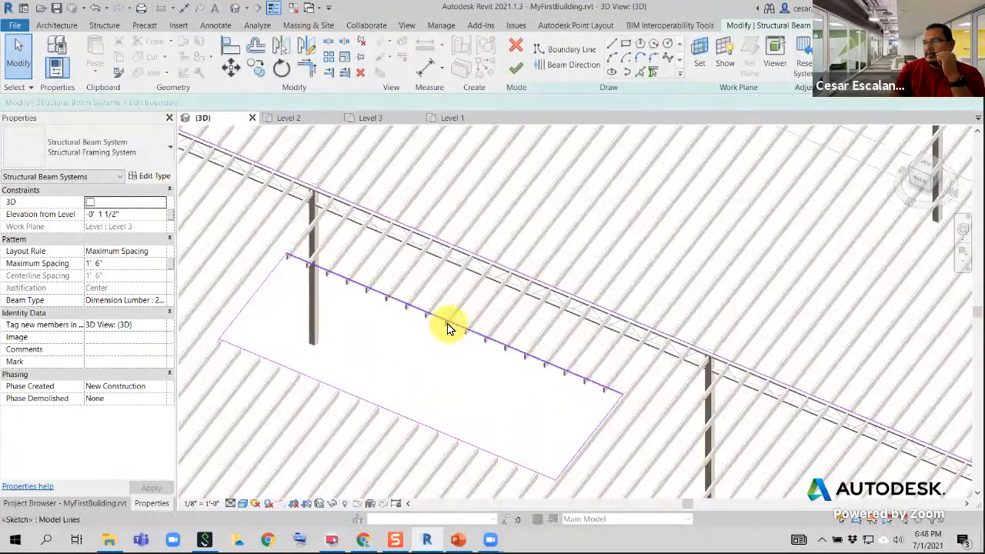
click(451, 325)
drag(451, 324, 483, 274)
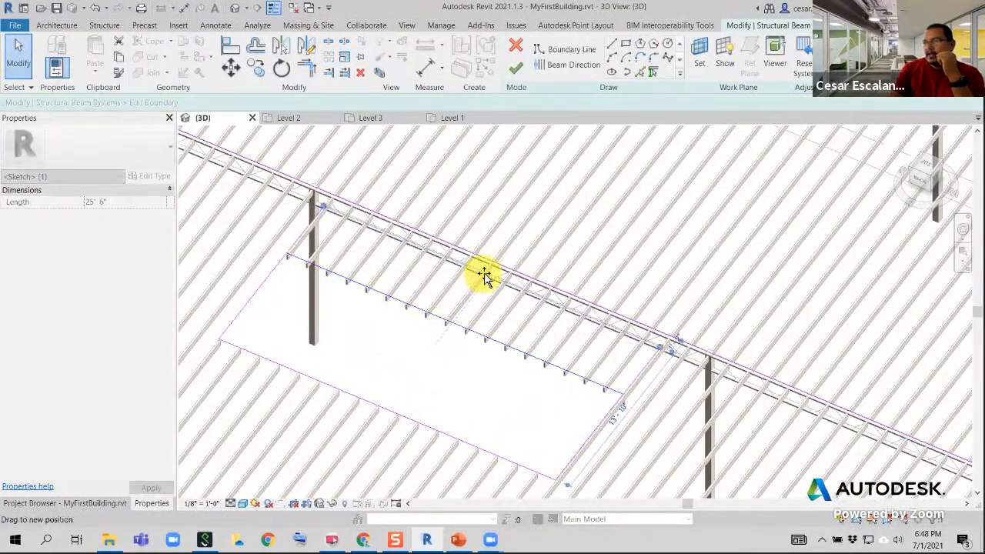
click(515, 67)
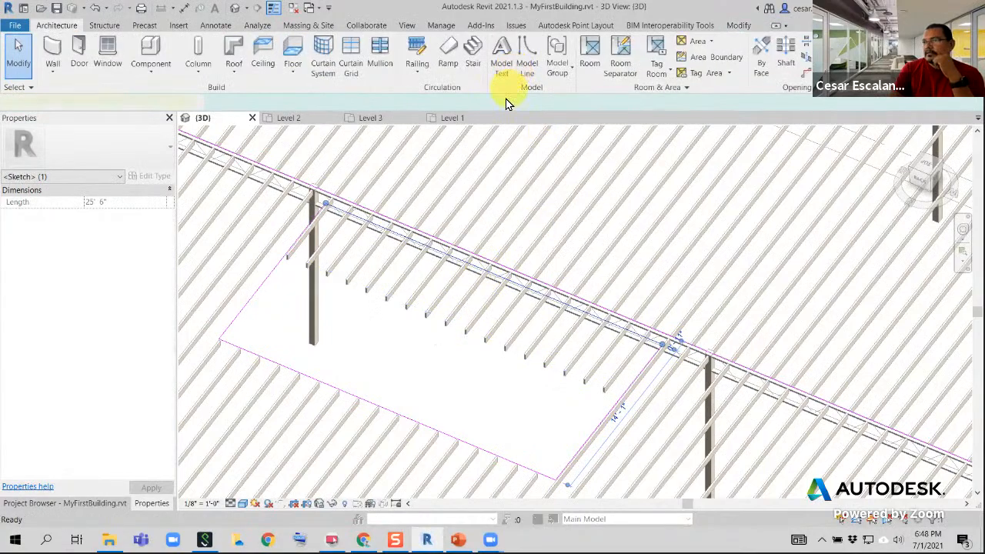
scroll(567, 306, down, 1)
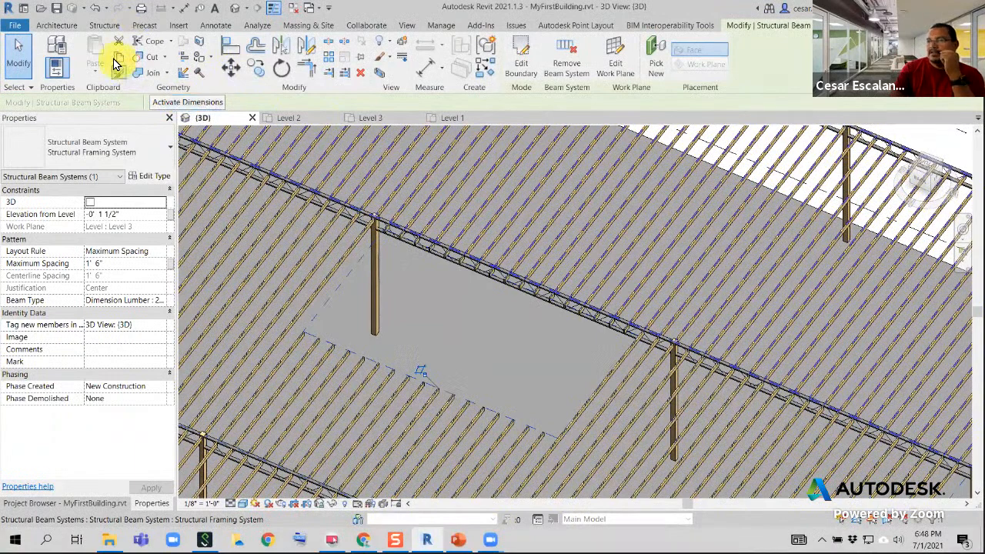
Return to the boundary sketch by undoing its completion, delete the opening line at grid 4, and split the outer boundary line there
click(95, 10)
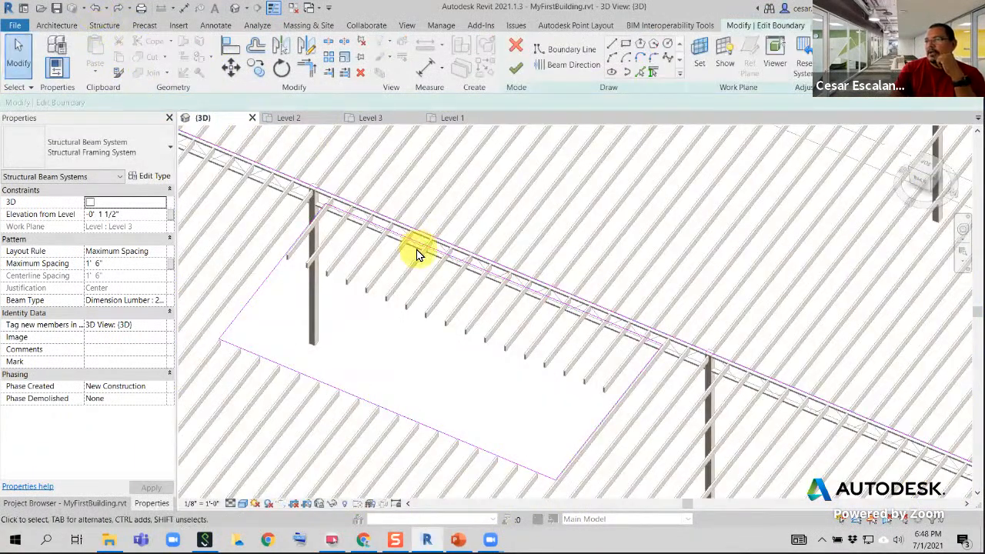
click(422, 252)
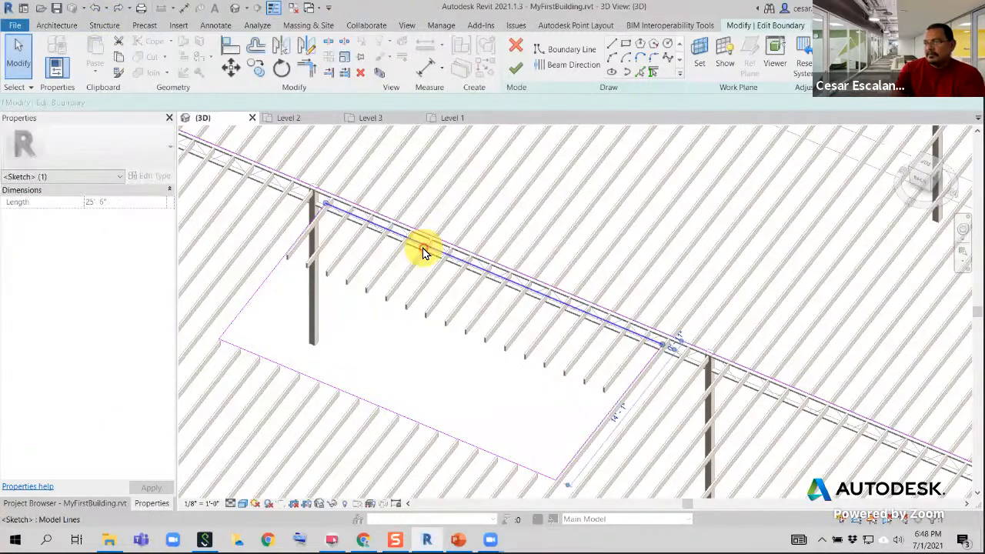
key(Escape)
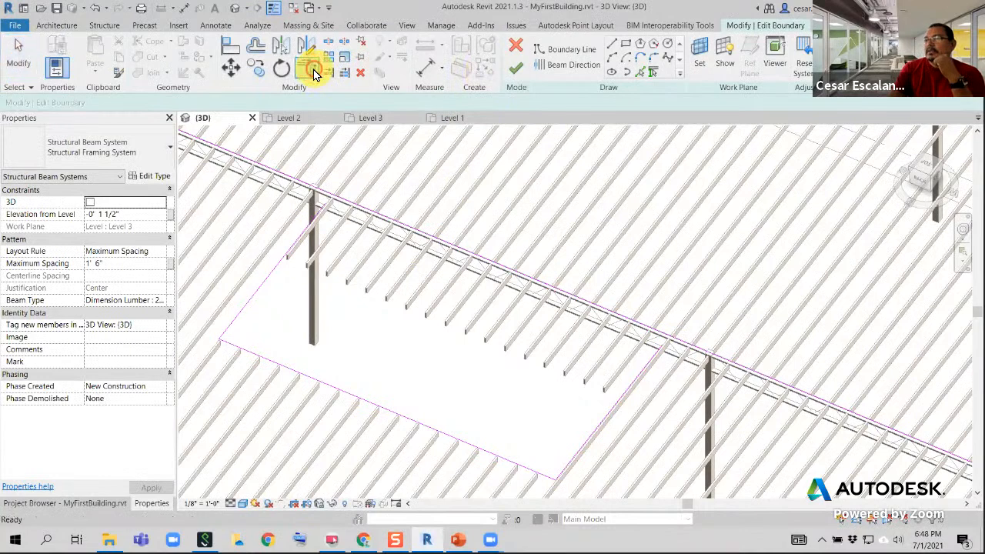
click(329, 41)
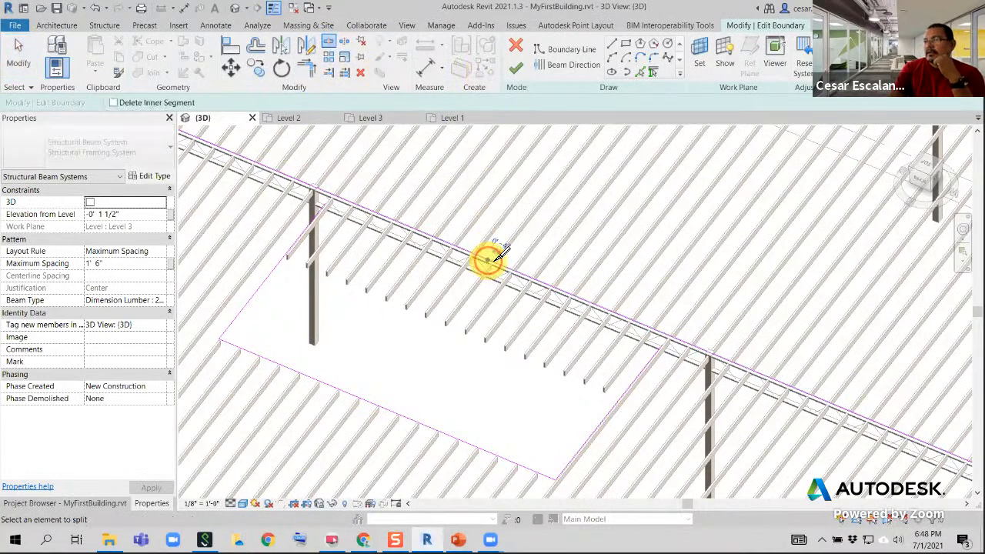
click(488, 260)
Trim the split grid 4 boundary line to the opening's side lines, and finish the boundary edit
click(305, 68)
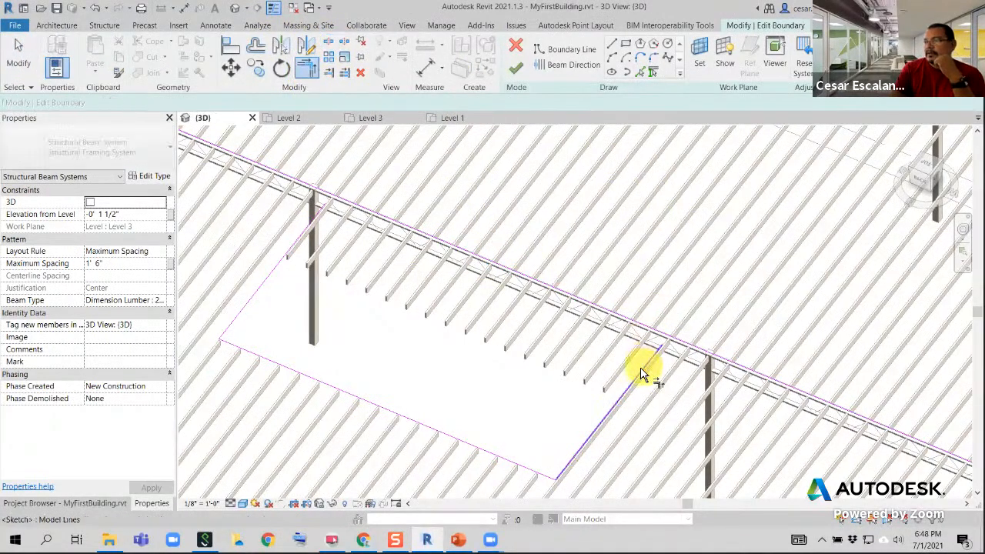
click(318, 222)
click(325, 193)
click(510, 72)
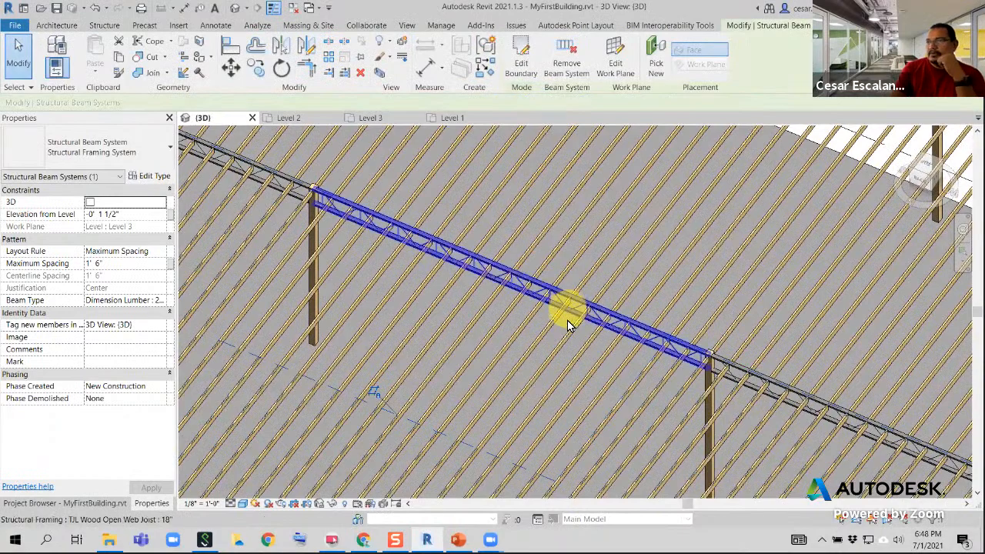
scroll(565, 330, down, 3)
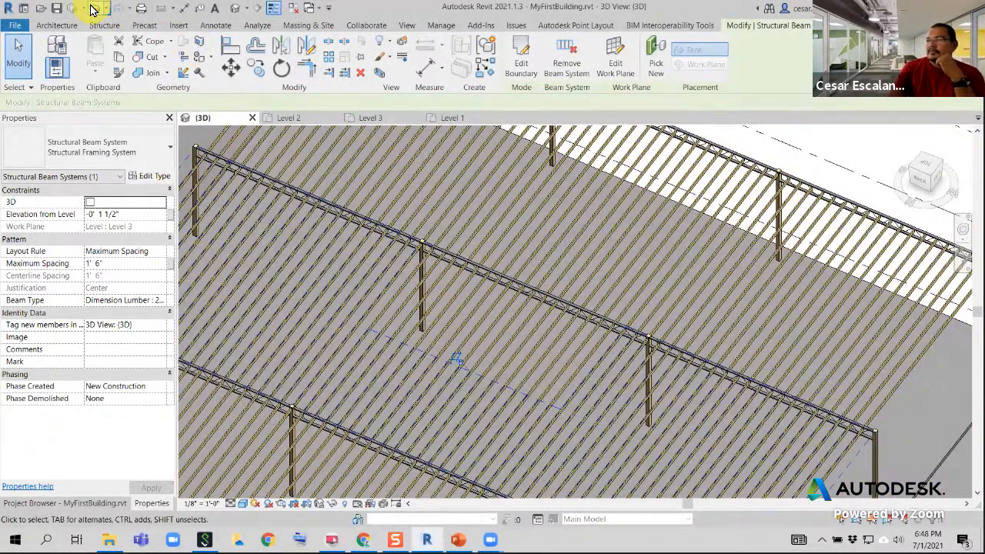
Undo the rectangular opening and all its boundary edits, back to the uninterrupted joist layout
click(91, 9)
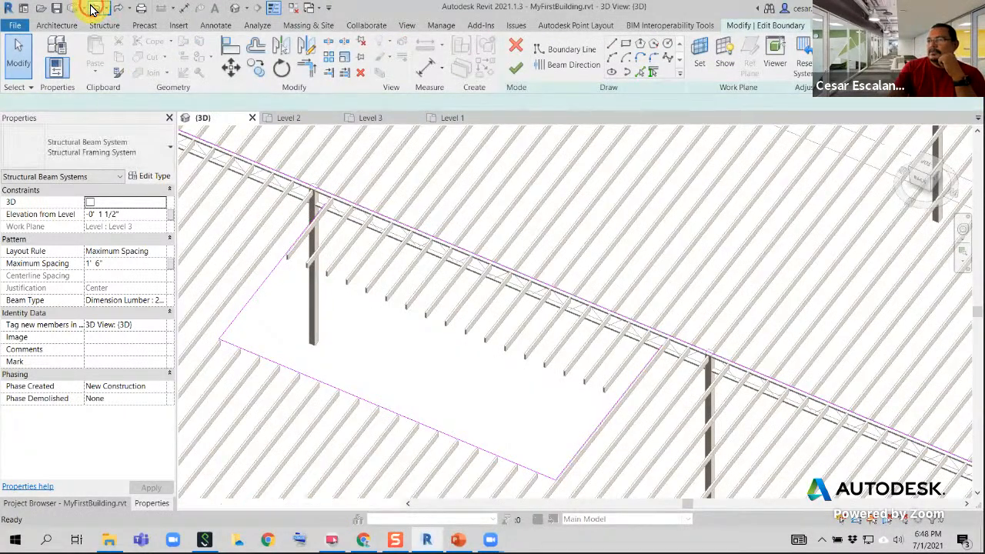
click(92, 9)
click(92, 10)
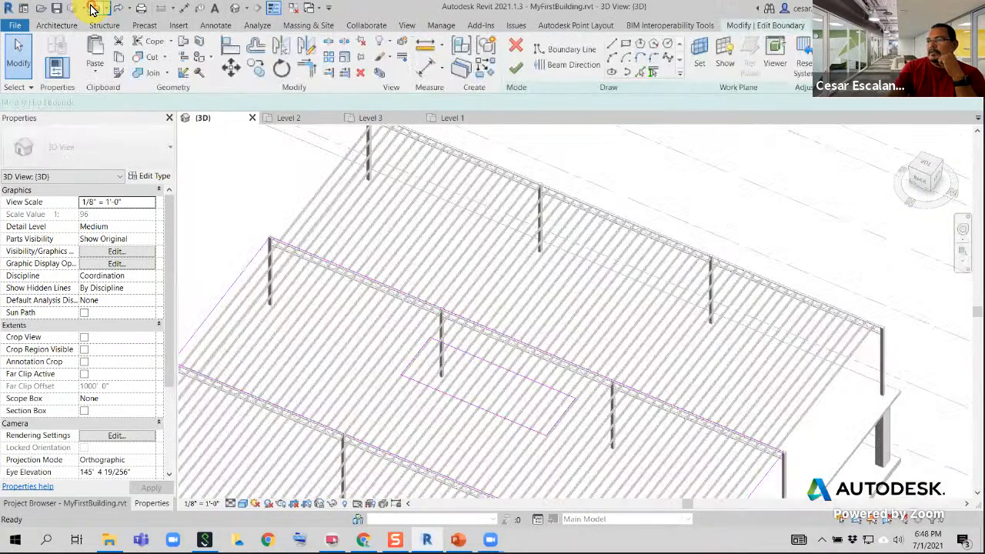
click(91, 9)
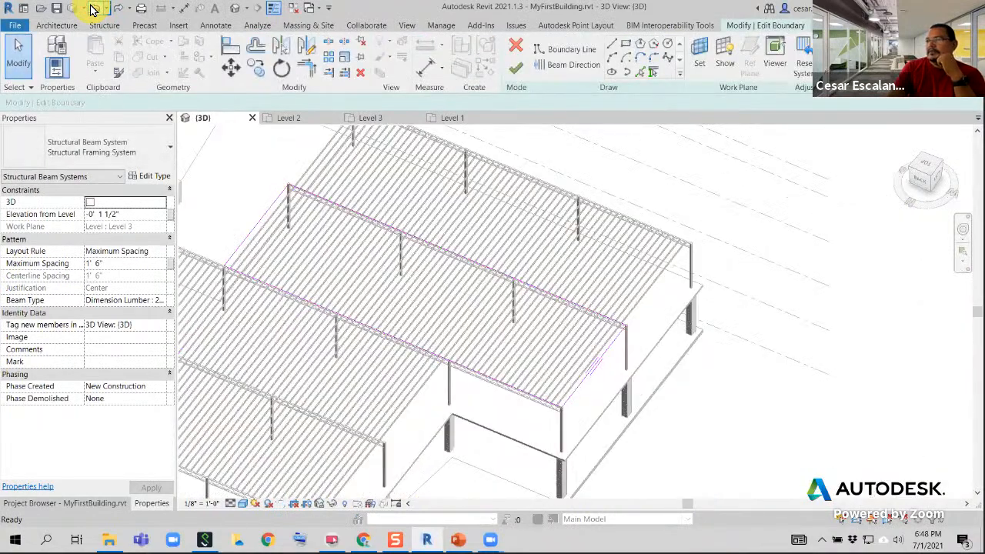
click(92, 9)
click(495, 300)
click(646, 436)
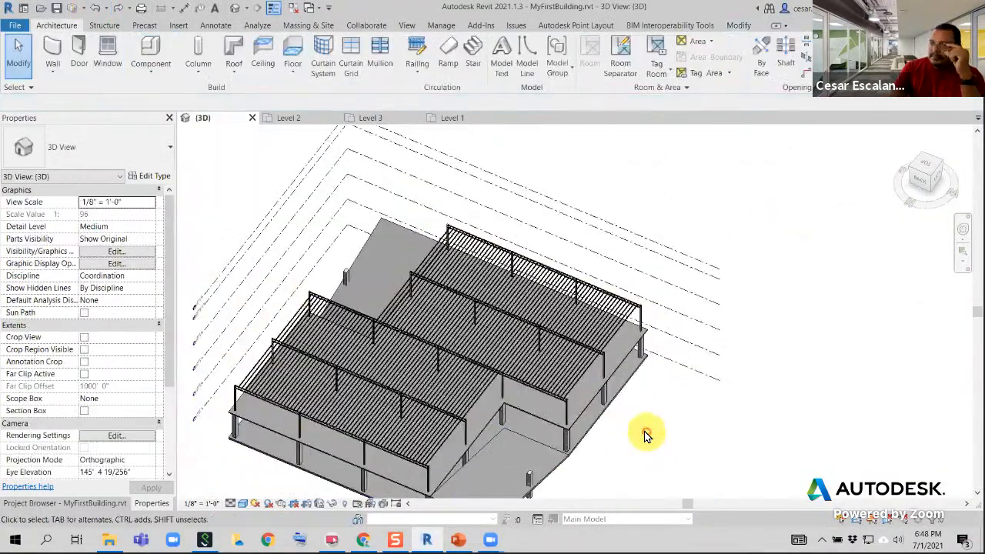
Copy the Generic - 6" floor on Level 2 to the clipboard
scroll(646, 436, down, 2)
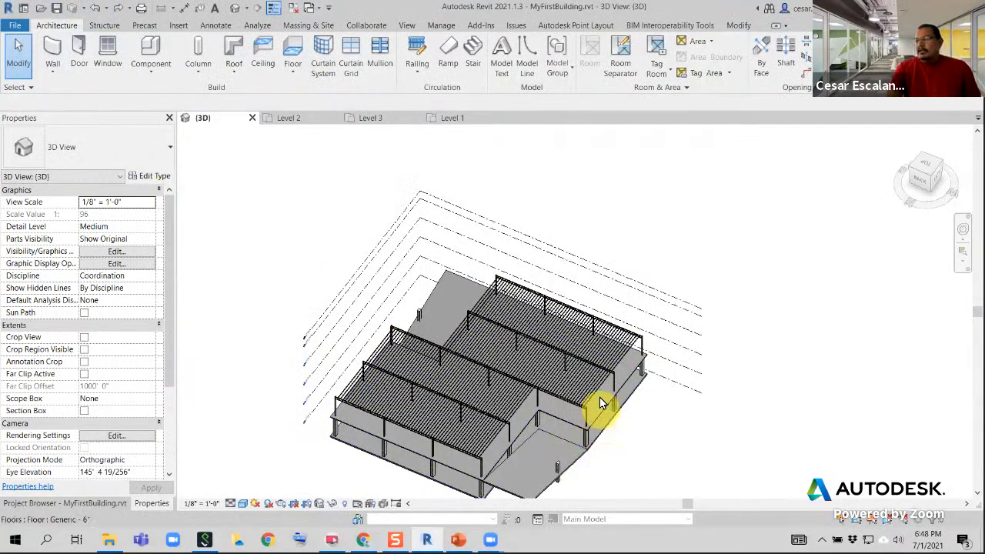
shift+middle_drag(616, 429, 473, 360)
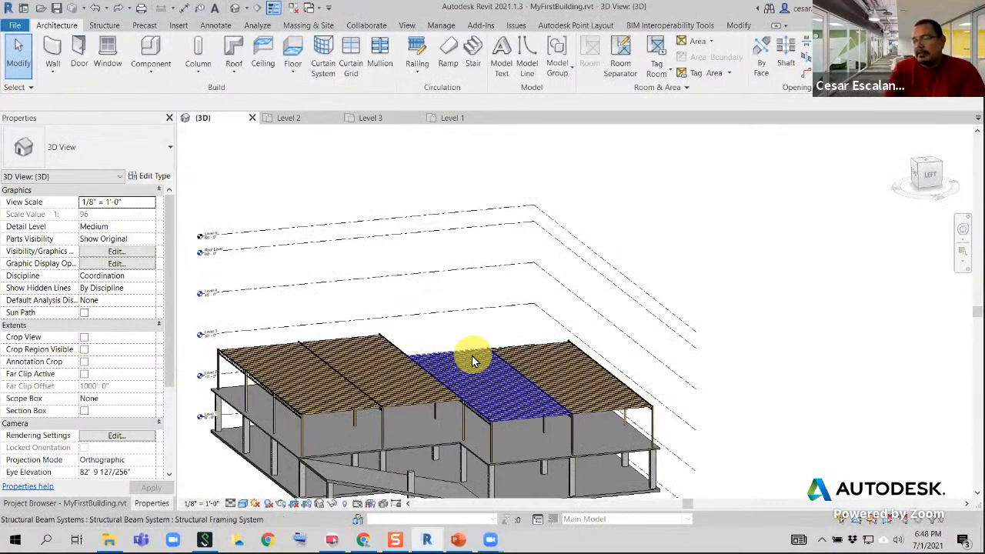
scroll(598, 473, up, 4)
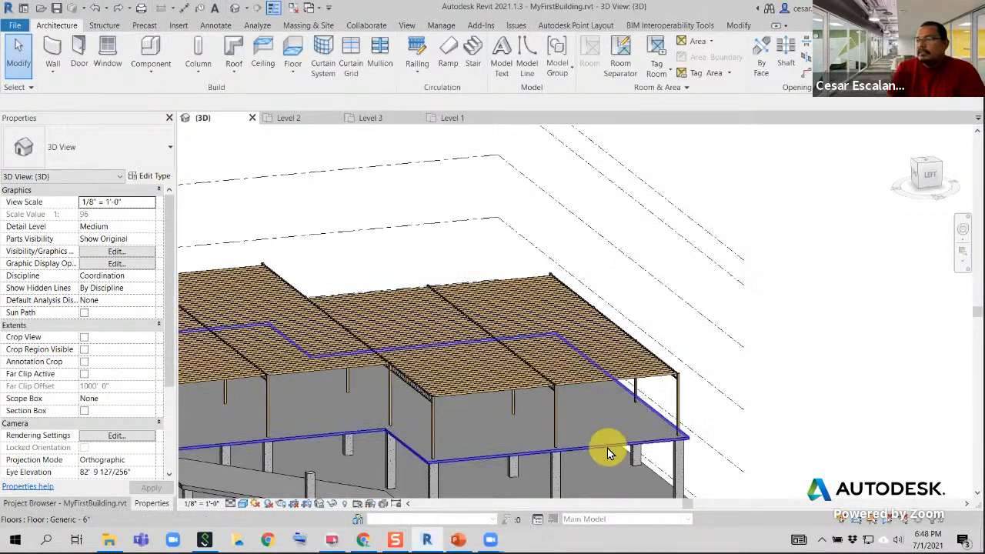
click(603, 459)
middle_drag(603, 459, 678, 426)
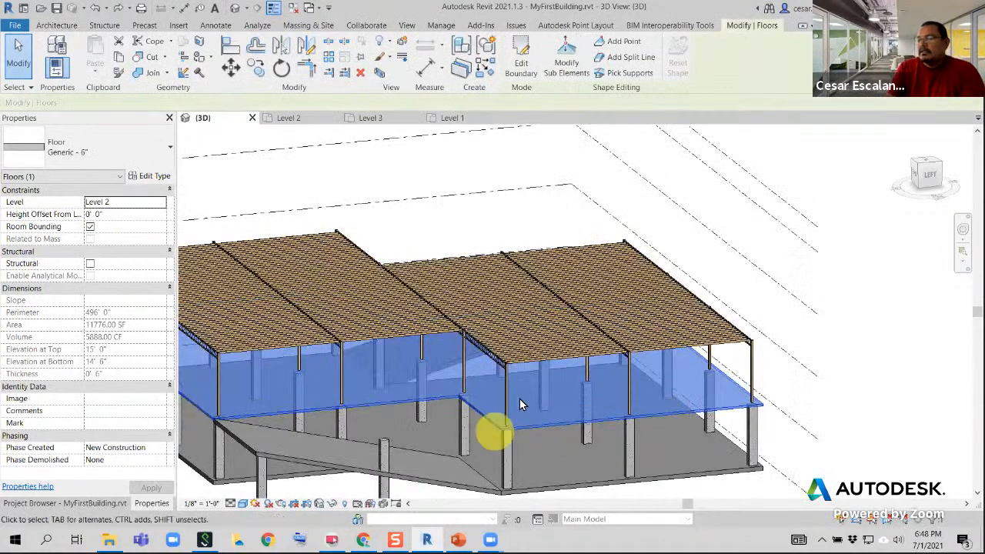
middle_drag(443, 429, 773, 421)
scroll(589, 403, down, 3)
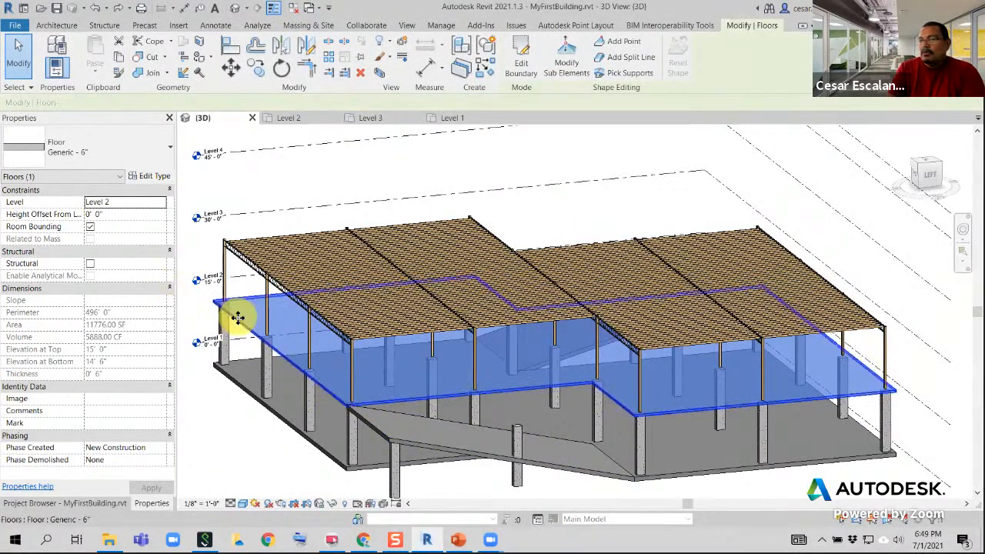
scroll(303, 379, down, 2)
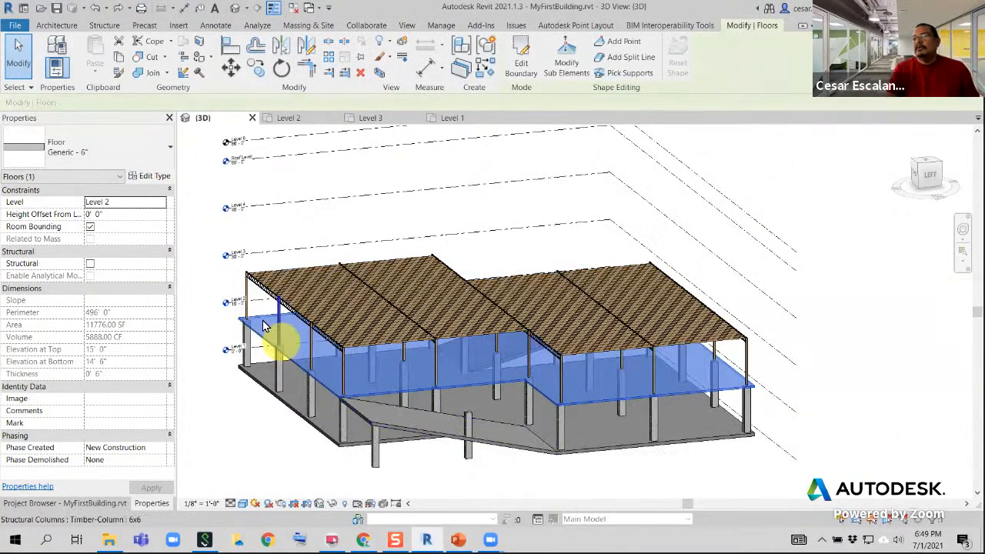
click(121, 61)
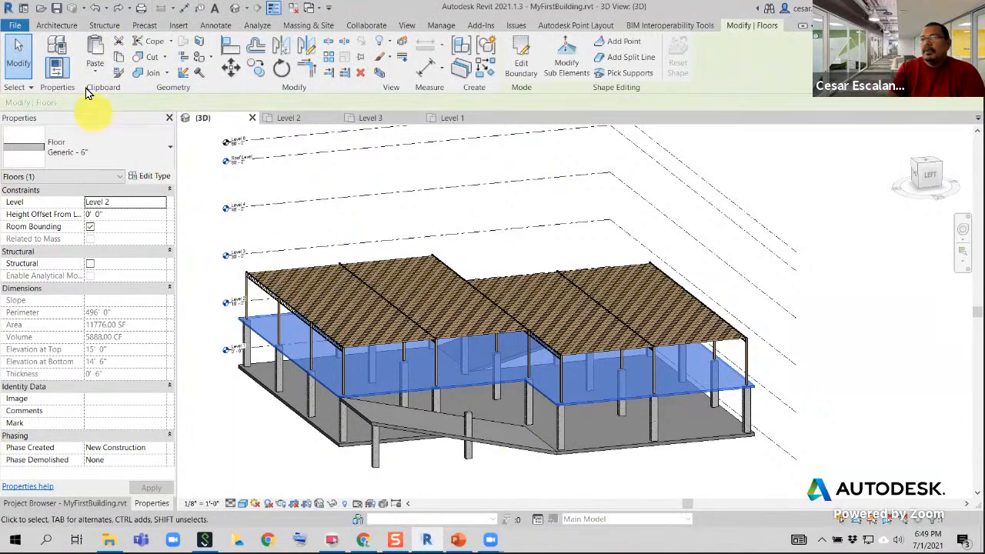
Paste the copied floor aligned to Level 3, over the joists
click(95, 77)
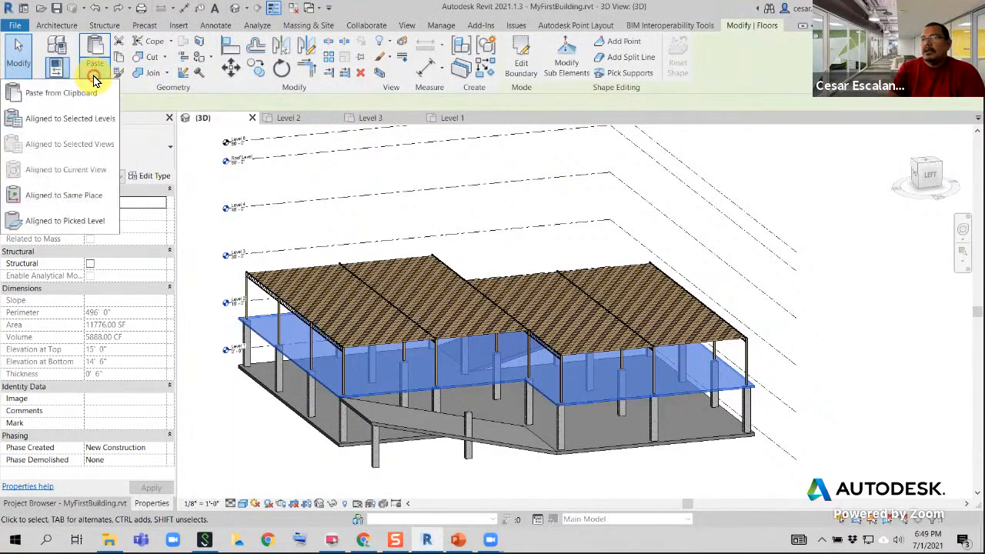
click(72, 123)
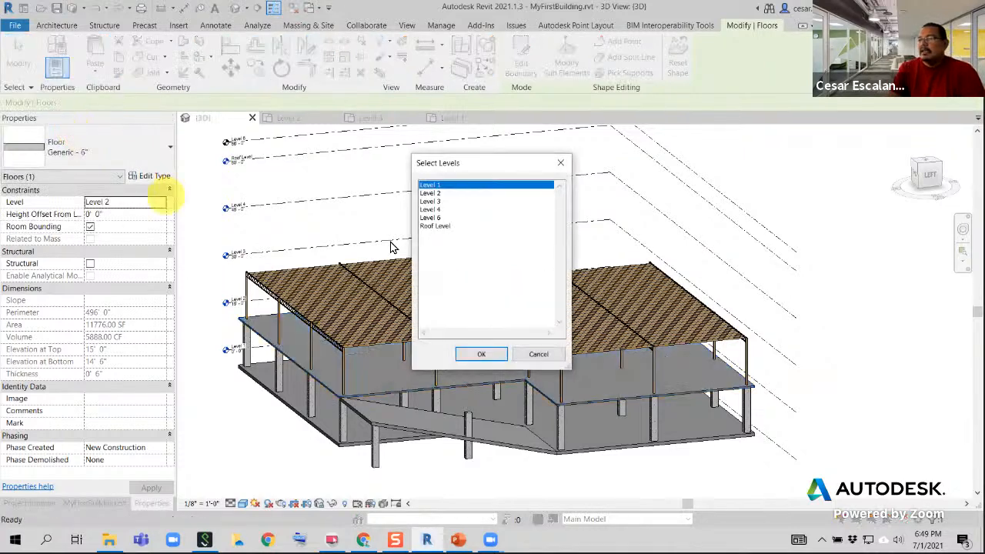
click(435, 203)
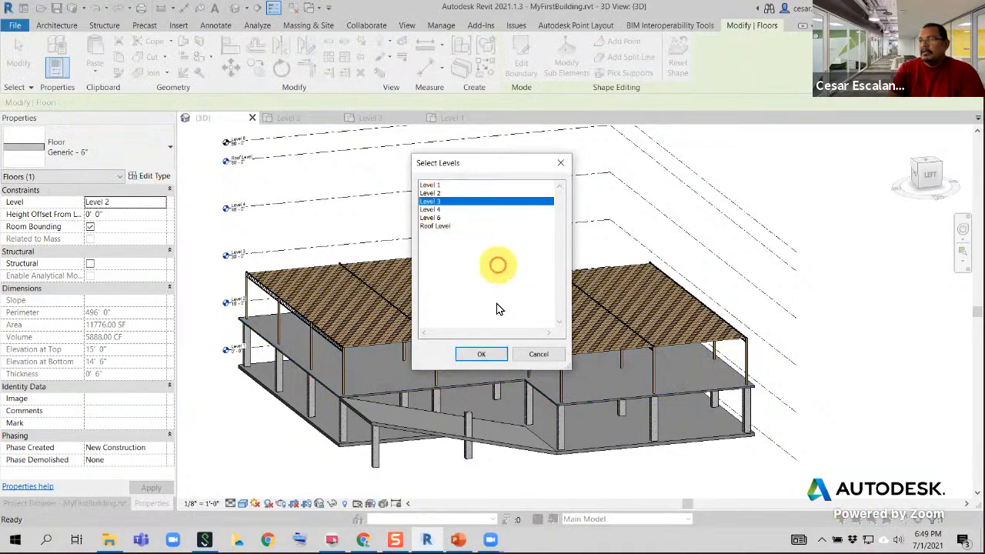
click(480, 354)
scroll(476, 345, up, 5)
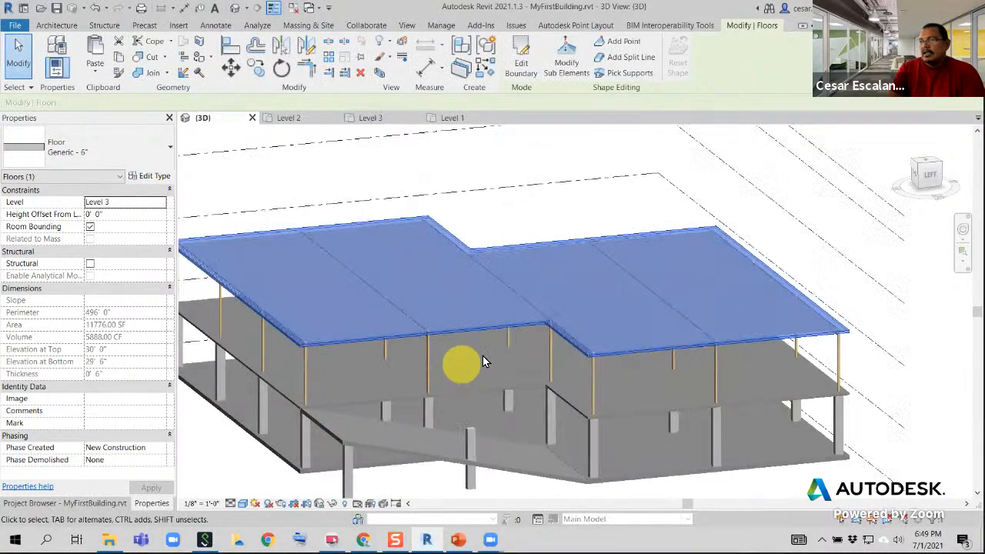
scroll(501, 388, up, 5)
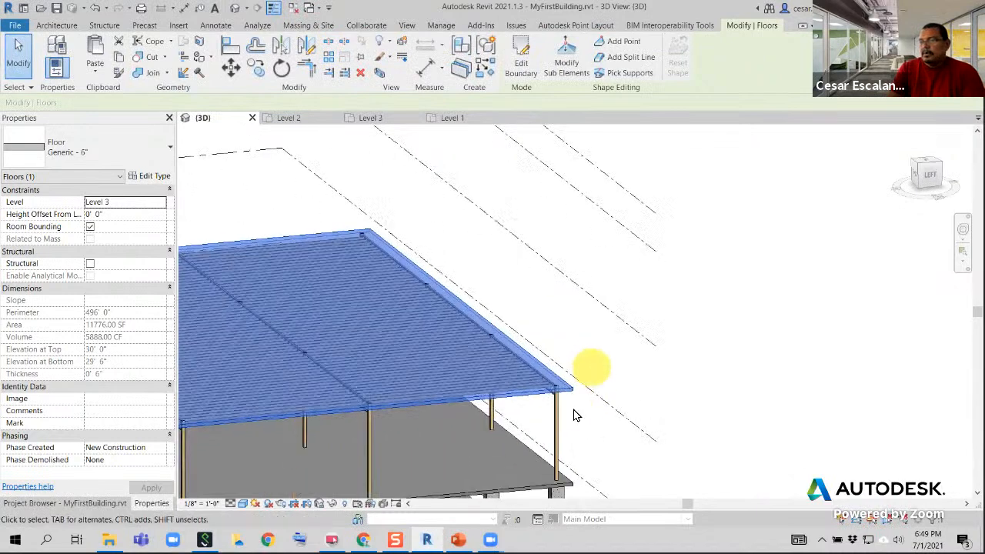
click(579, 394)
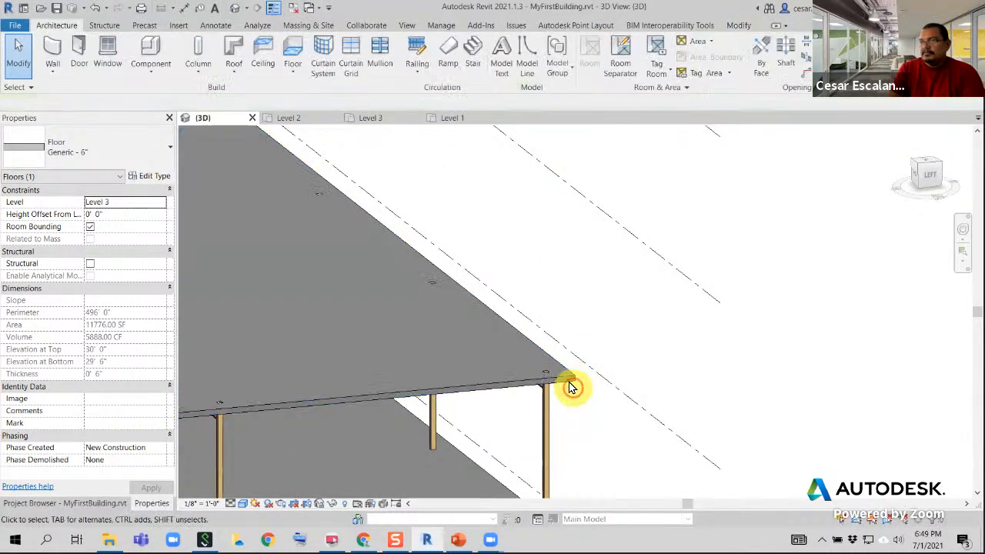
Duplicate the Level 3 floor's type as a new type named Diaphragm
click(572, 380)
middle_drag(622, 404, 814, 376)
scroll(820, 367, down, 4)
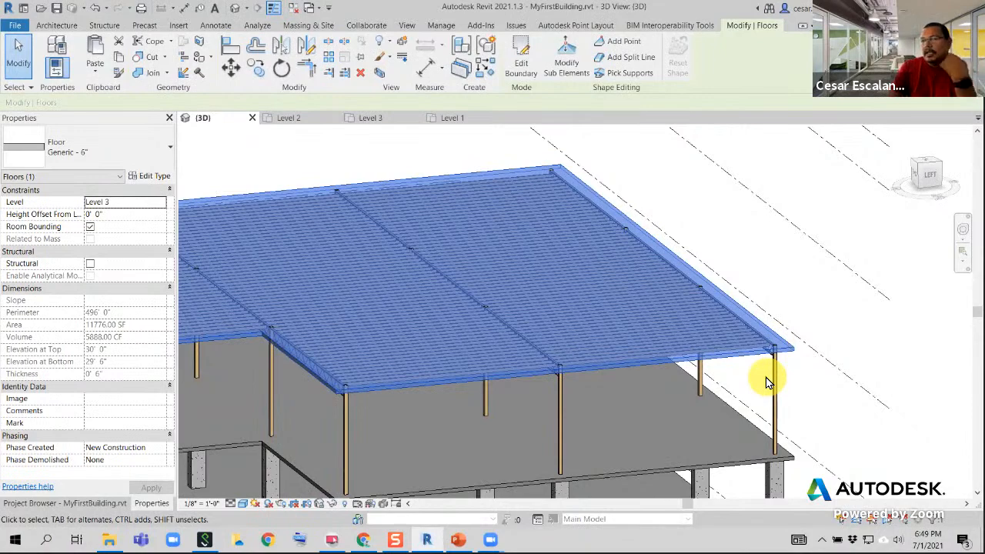
click(153, 176)
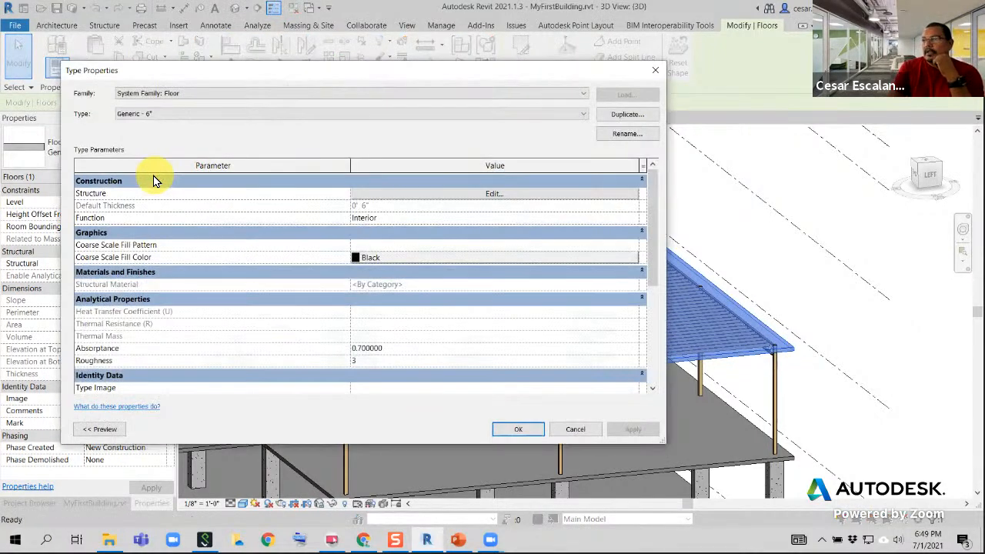
click(615, 117)
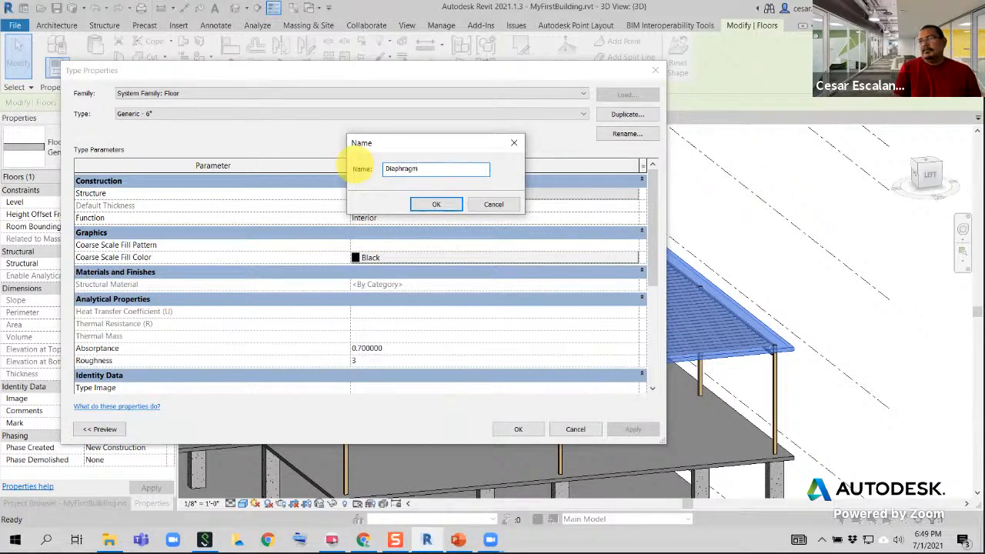
click(436, 204)
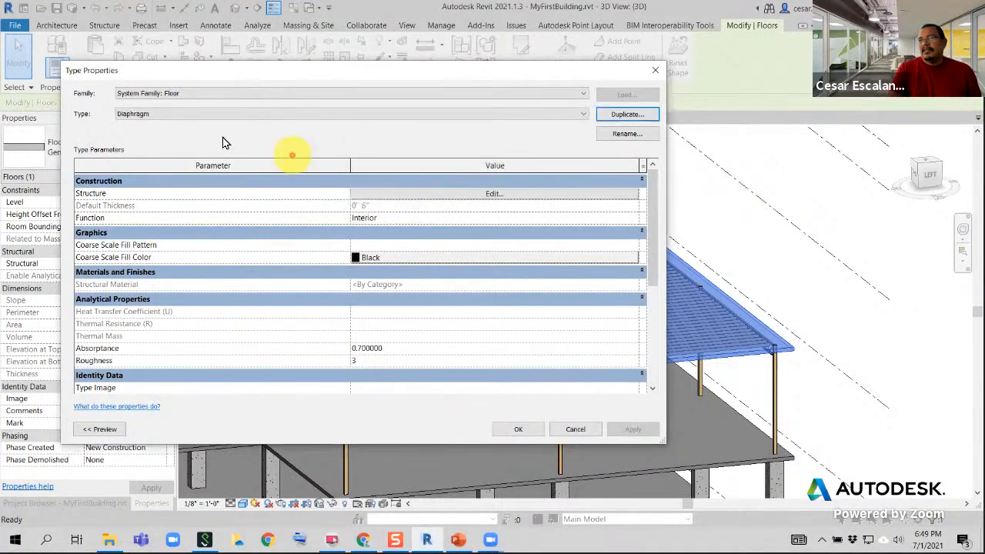
Set the thickness of the Diaphragm type's structure layer to 1.5"
click(465, 197)
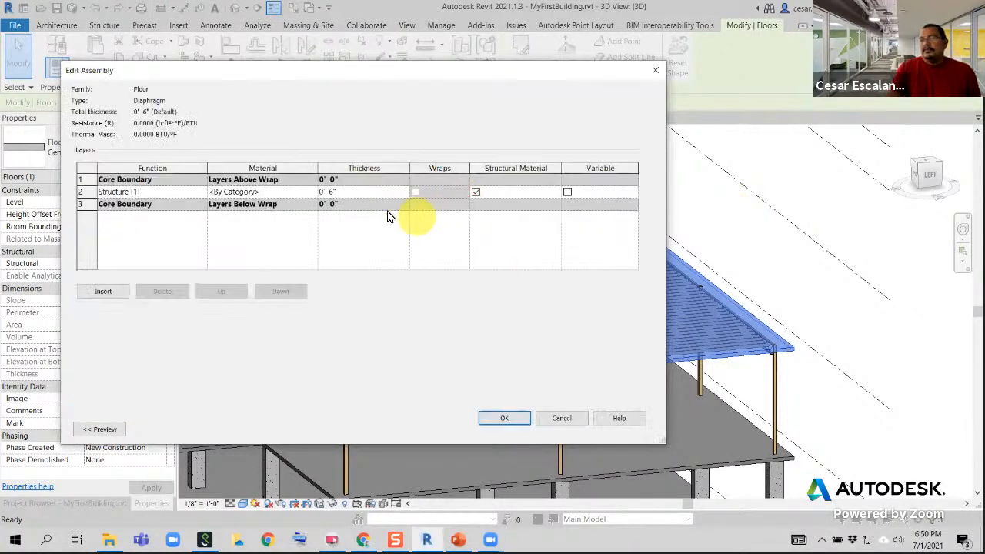
click(363, 192)
double_click(328, 192)
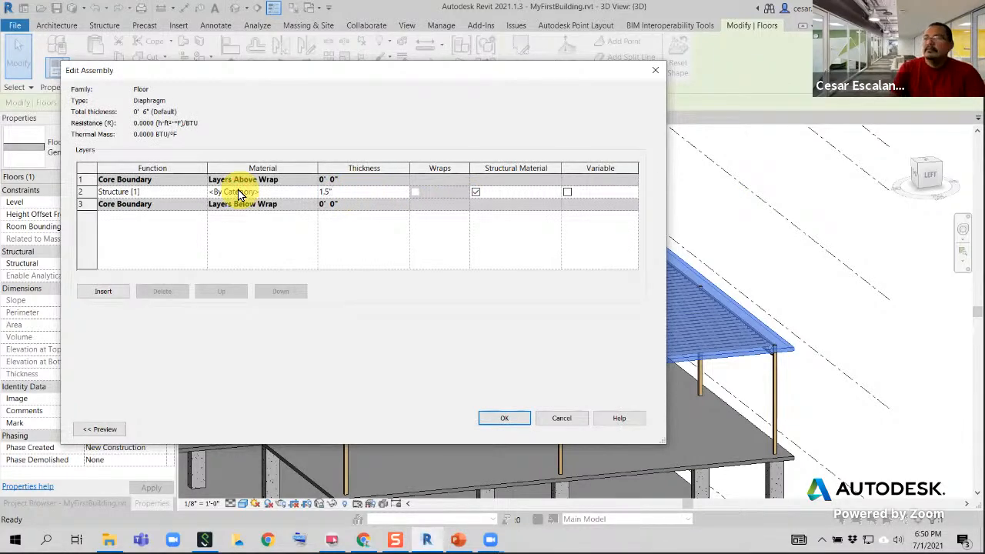
text(1.5")
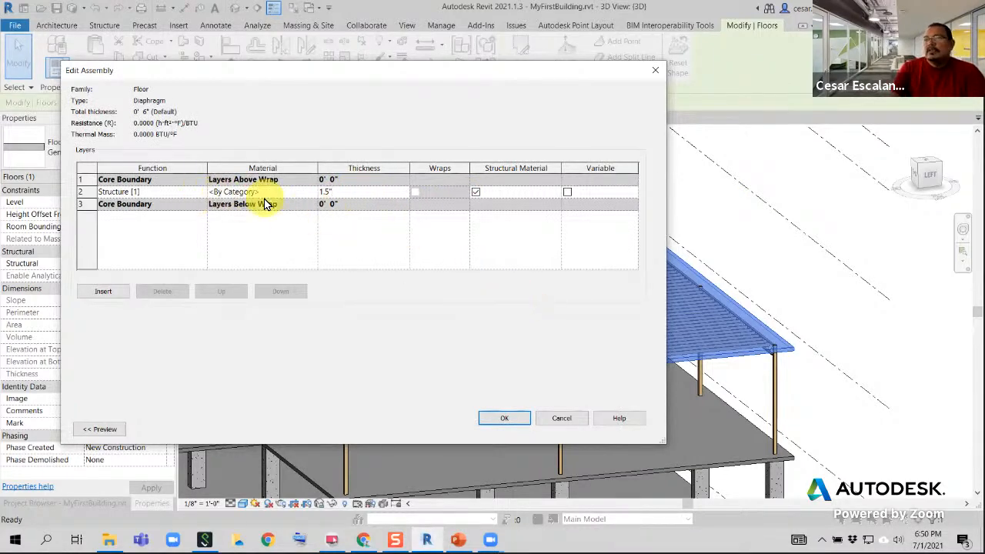
Assign the Plywood, Sheathing material to the Diaphragm's structure layer, and apply the type changes to the Level 3 floor
click(307, 191)
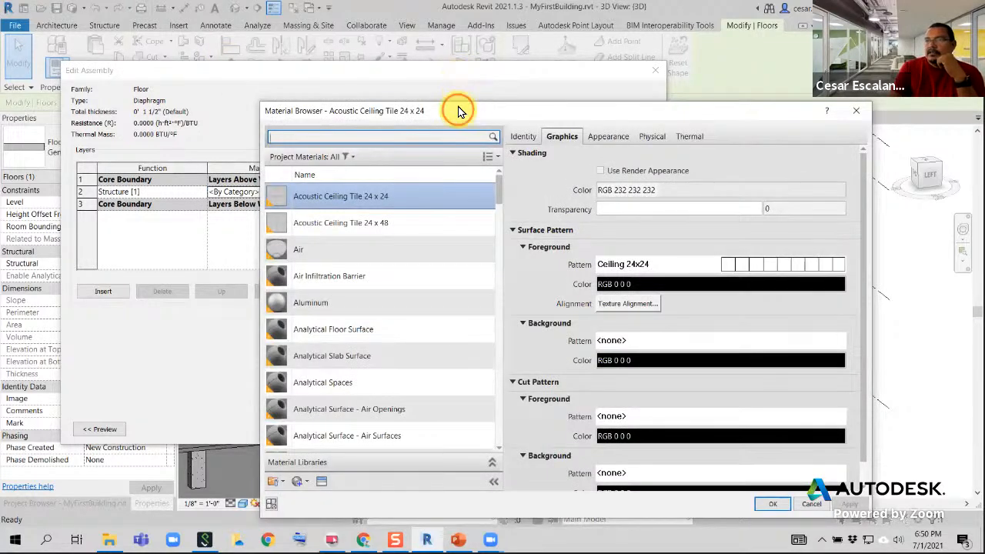
drag(457, 111, 350, 77)
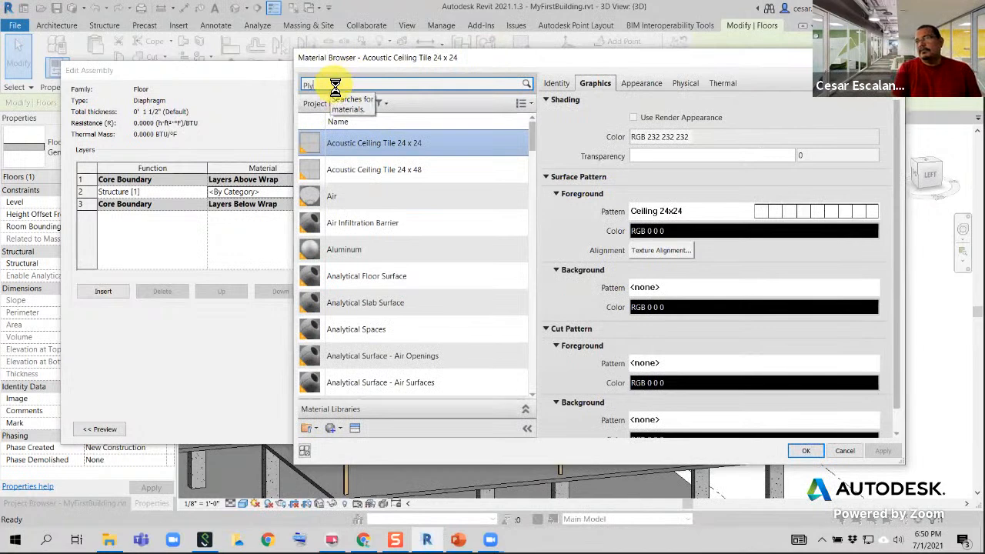
text(w)
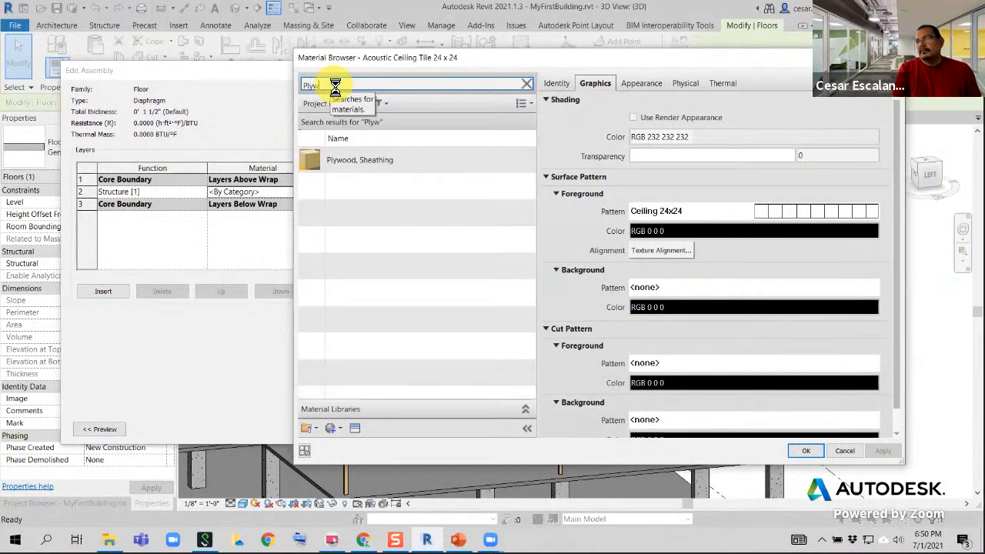
click(385, 159)
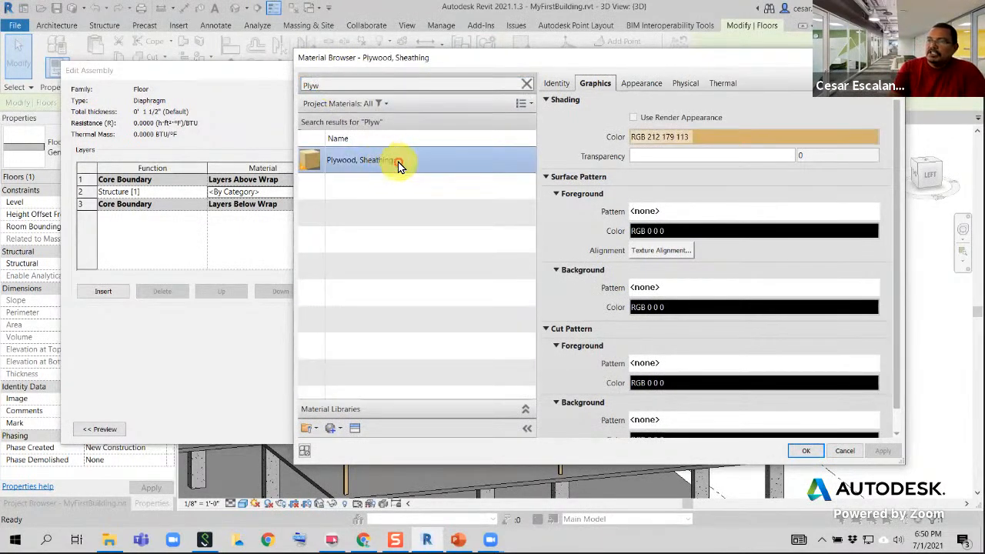
click(806, 450)
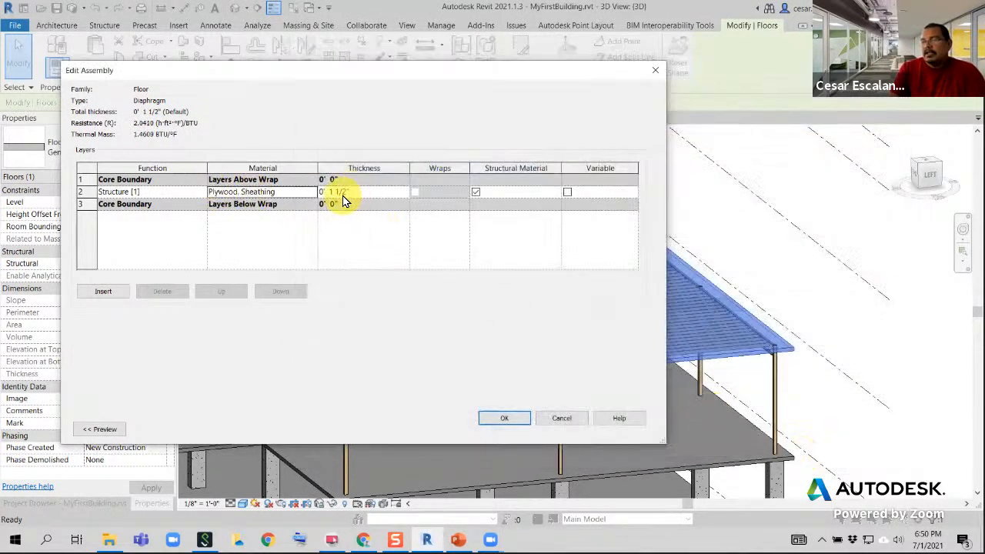
click(505, 419)
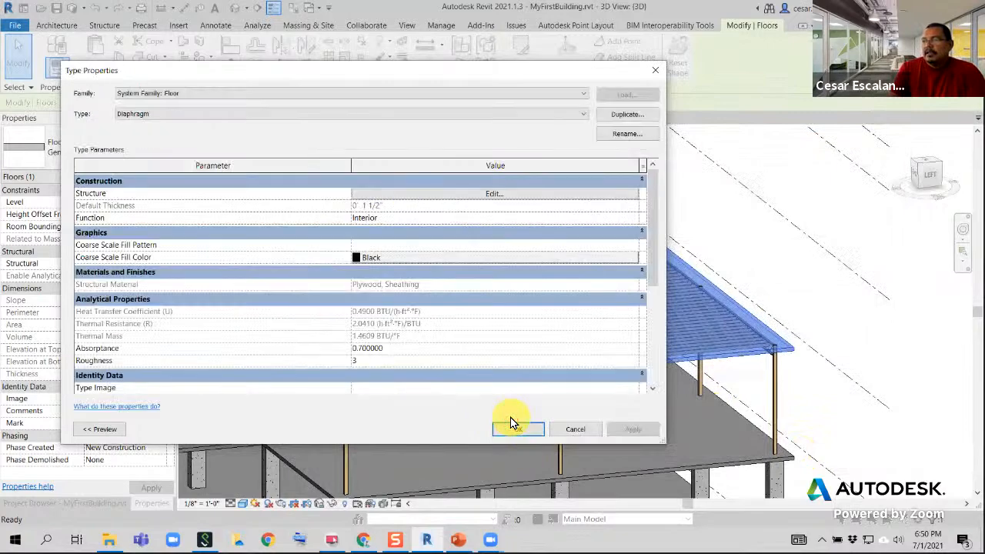
click(522, 429)
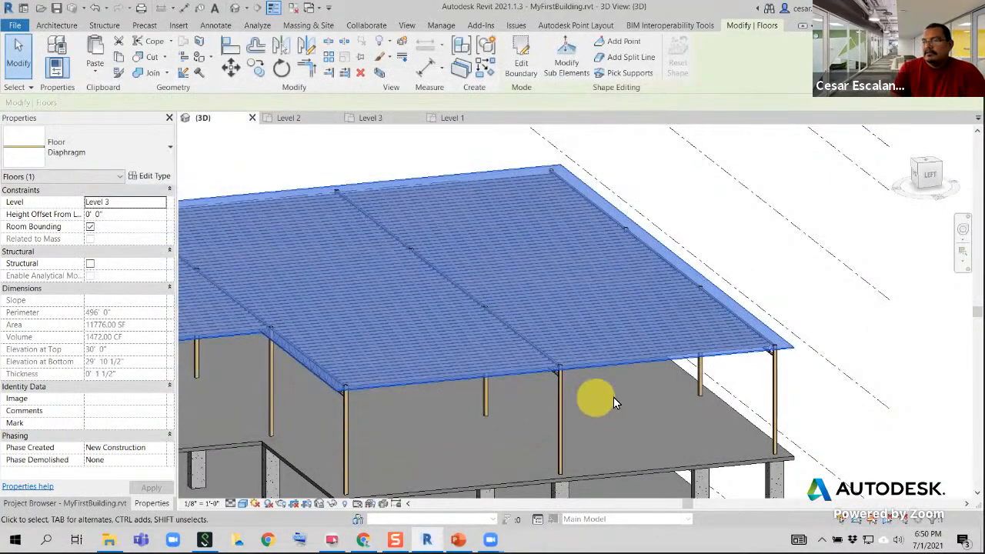
Examine how the Level 3 Diaphragm floor's edges sit against the joists, perimeter beams, columns and the floor below
click(754, 303)
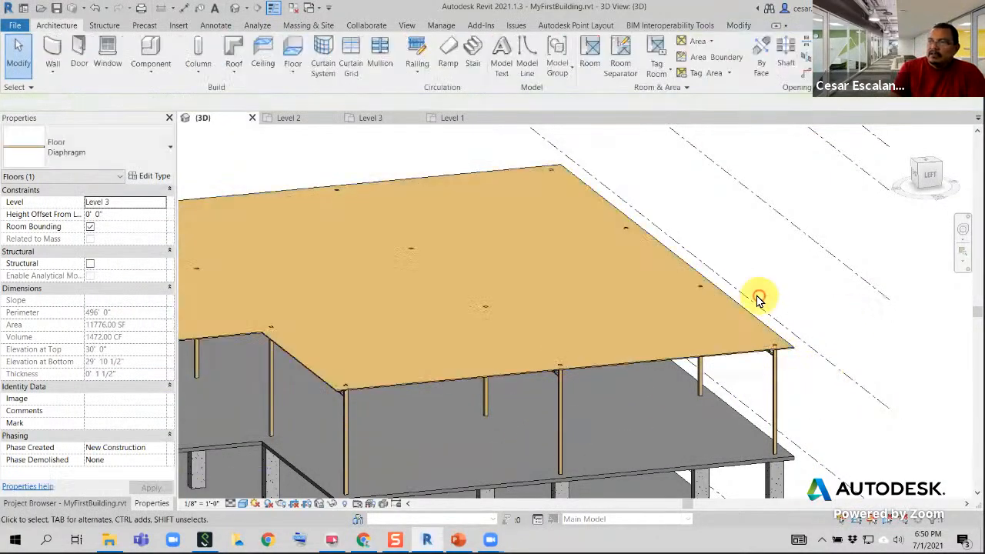
scroll(522, 362, up, 5)
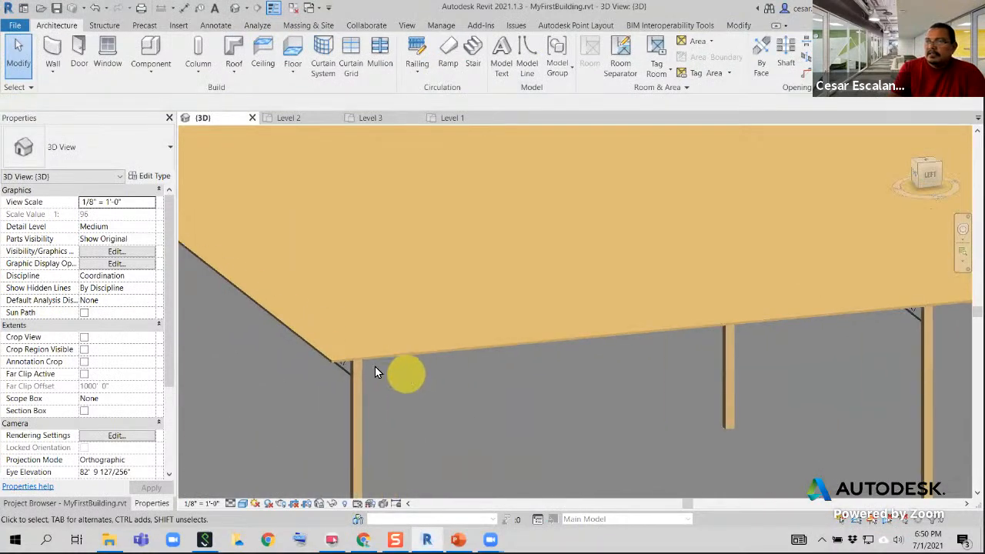
click(379, 353)
scroll(458, 374, down, 4)
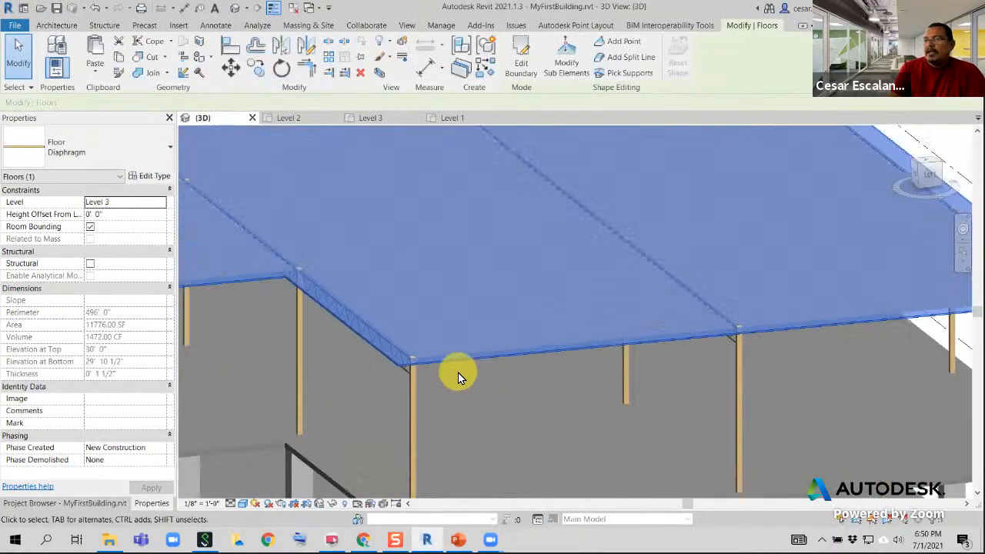
scroll(458, 374, down, 1)
middle_drag(719, 271, 706, 318)
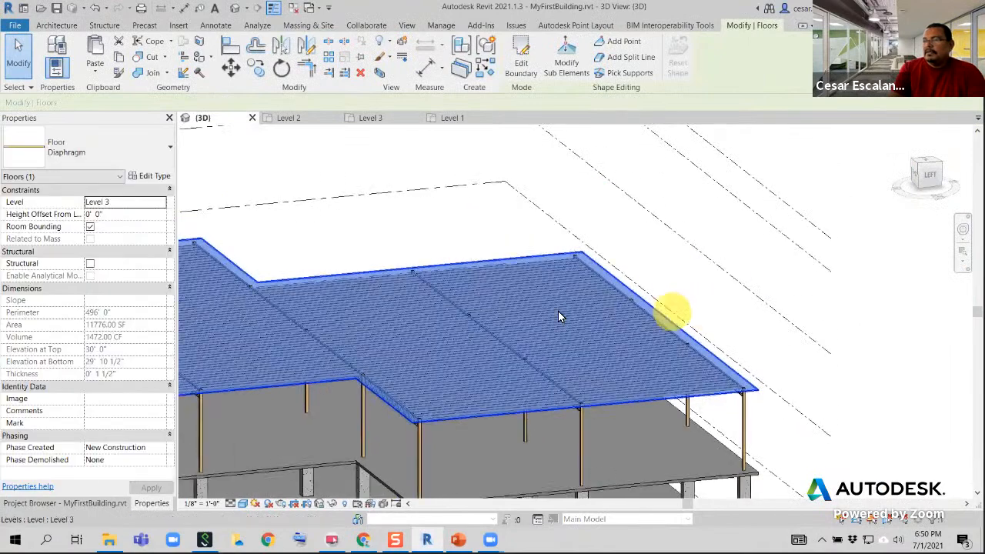
scroll(550, 310, up, 3)
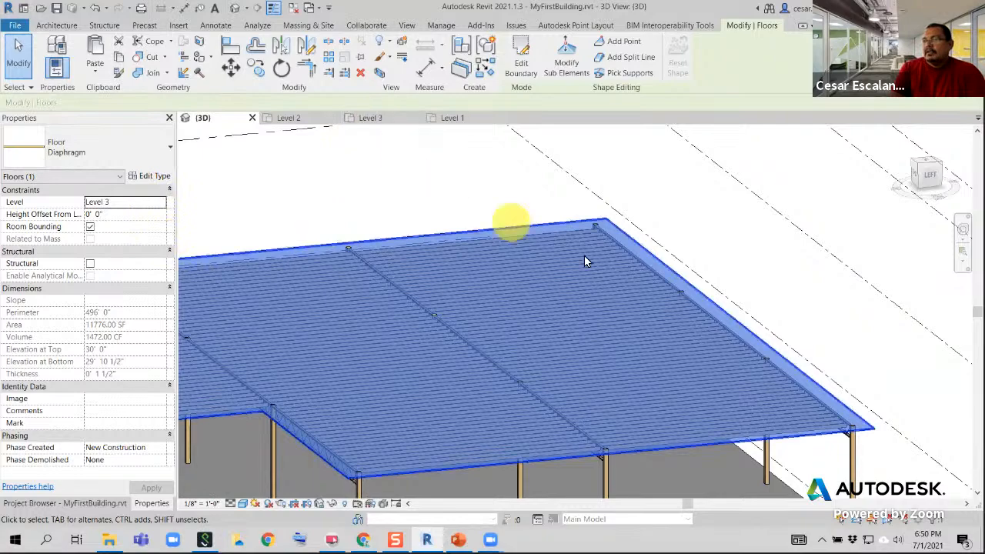
middle_drag(619, 248, 454, 220)
scroll(617, 423, up, 3)
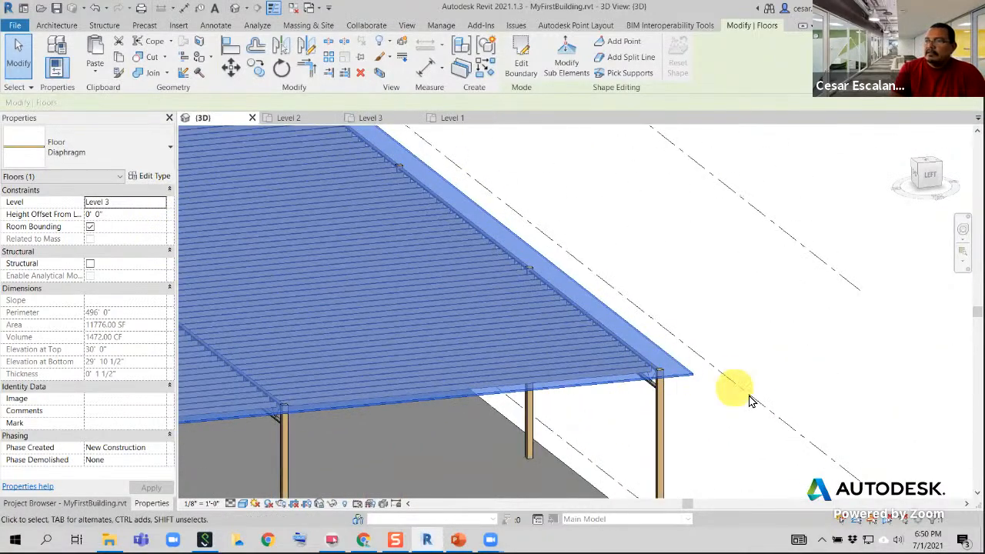
scroll(750, 404, down, 2)
middle_drag(656, 291, 759, 338)
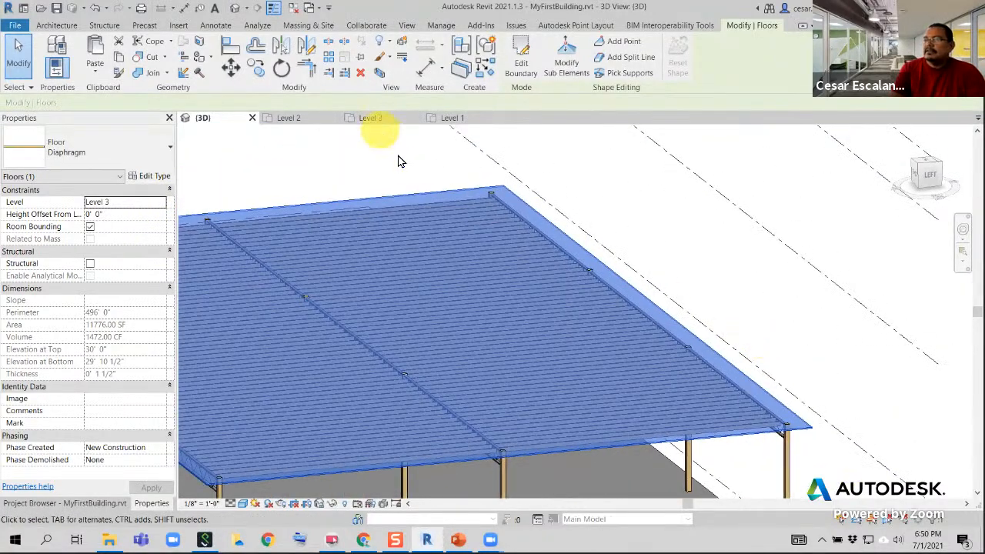
scroll(583, 283, down, 1)
shift+middle_drag(580, 283, 529, 447)
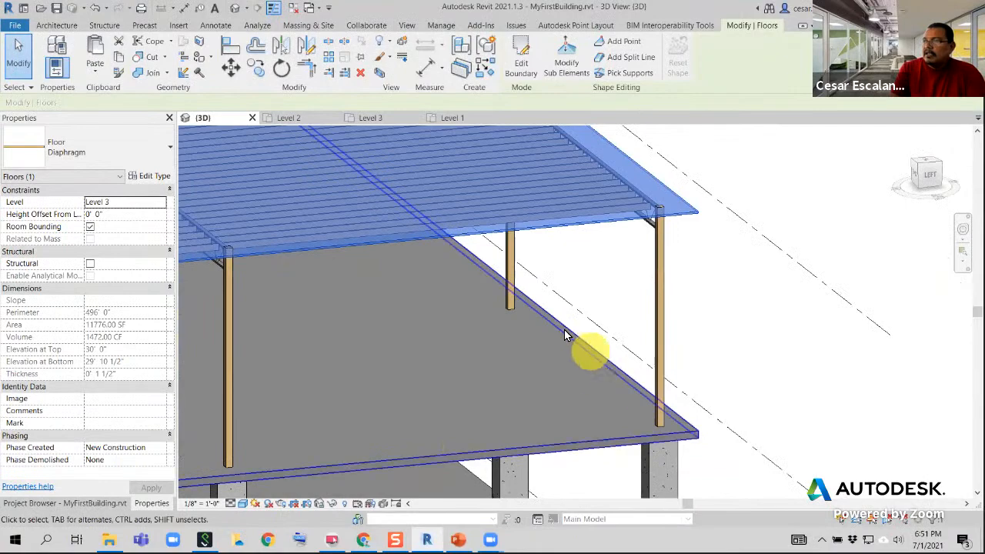
Examine in 3D how far the Level 3 Diaphragm floor overhangs the corner columns and edge joists
scroll(673, 386, down, 2)
middle_drag(639, 418, 884, 400)
scroll(869, 399, down, 2)
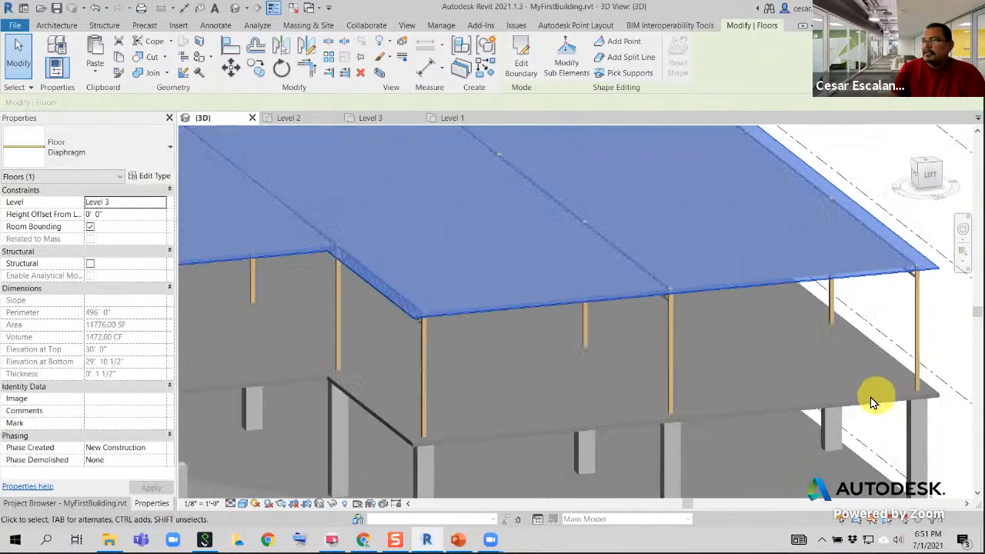
shift+middle_drag(491, 408, 432, 448)
middle_drag(723, 323, 370, 343)
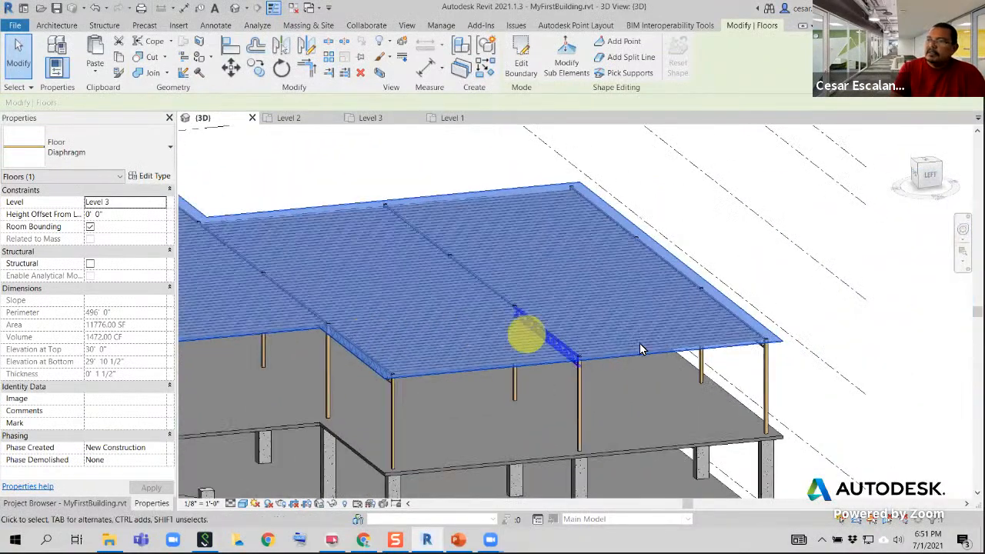
scroll(716, 344, up, 2)
scroll(800, 338, up, 3)
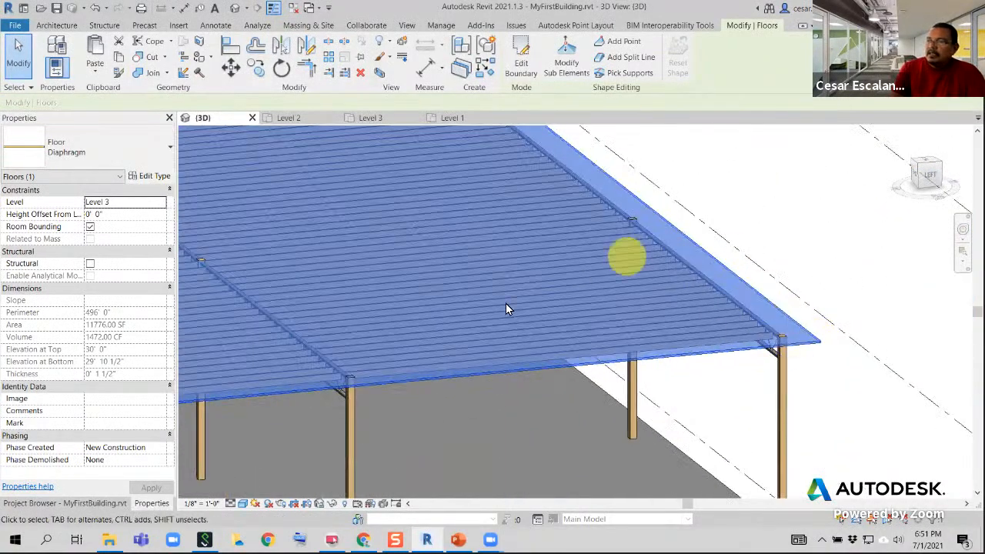
scroll(798, 347, up, 5)
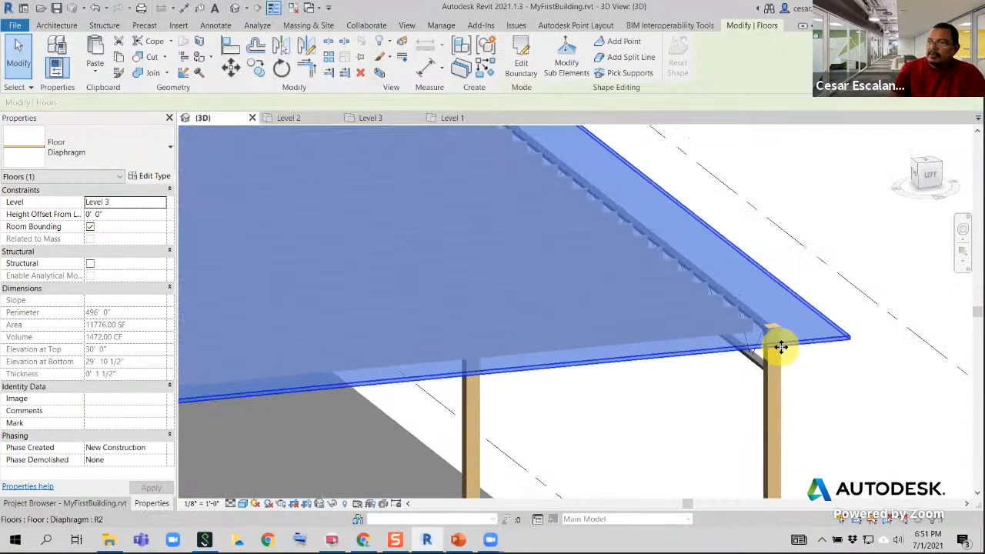
scroll(793, 339, down, 4)
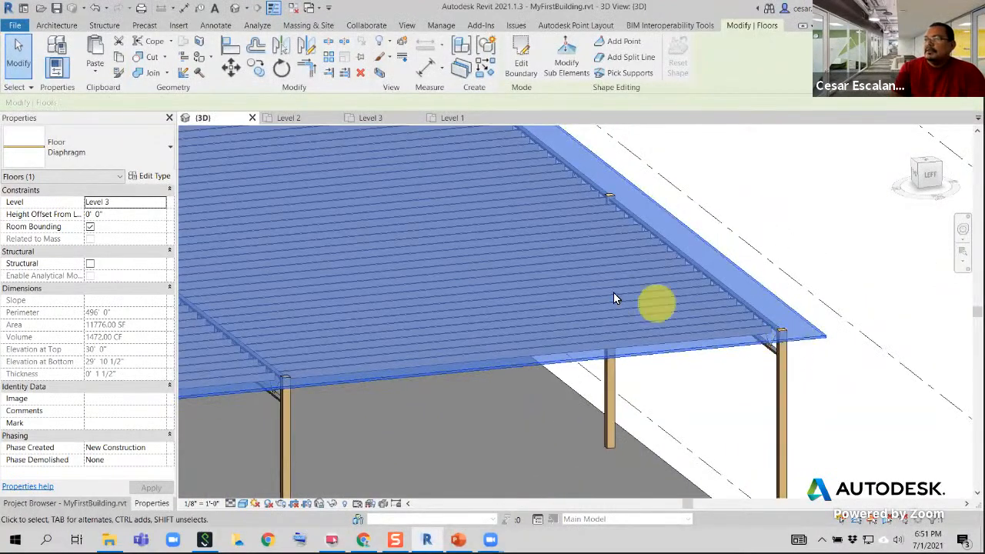
scroll(595, 278, down, 3)
scroll(360, 306, down, 2)
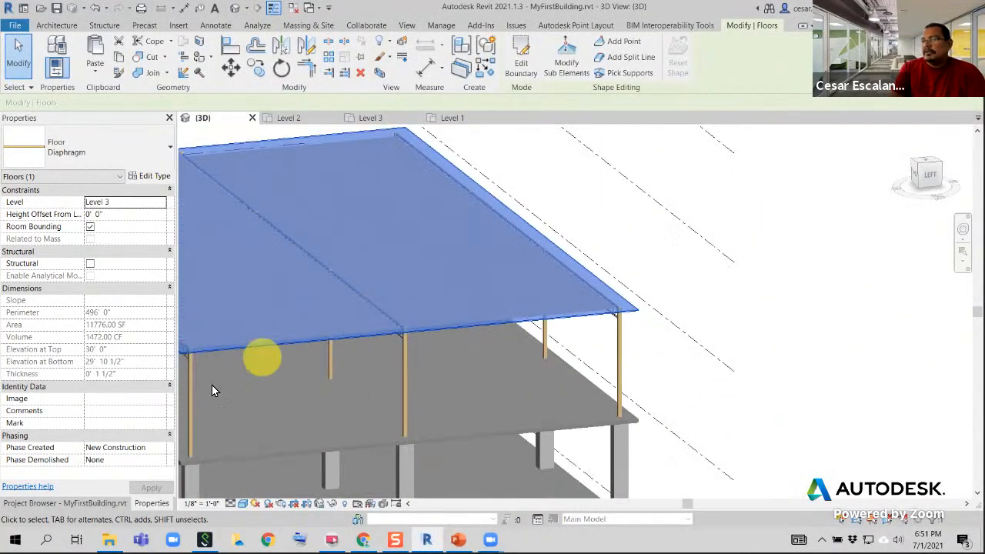
Open the Level 3 floor plan and begin editing the Diaphragm floor's boundary near grids B and 5
click(121, 502)
double_click(63, 178)
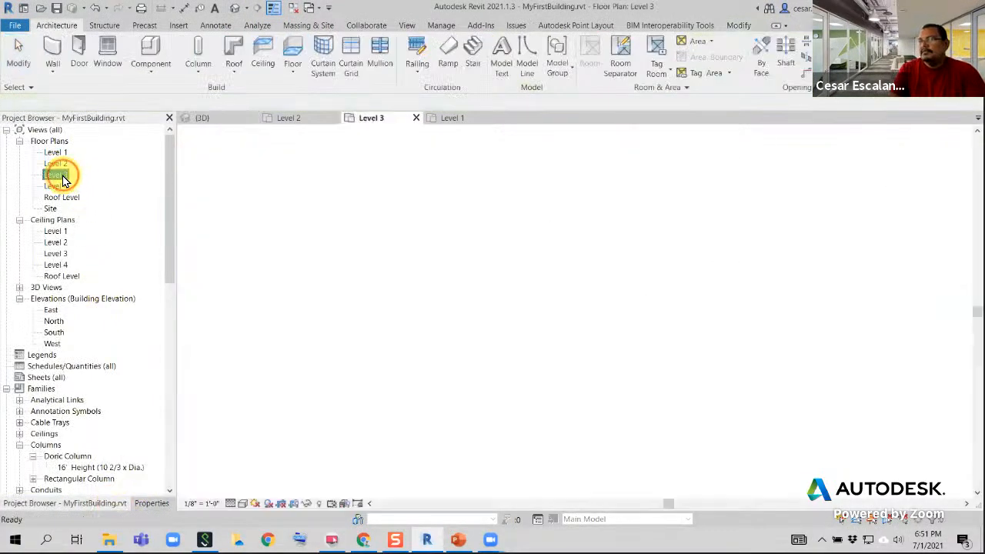
scroll(677, 317, up, 2)
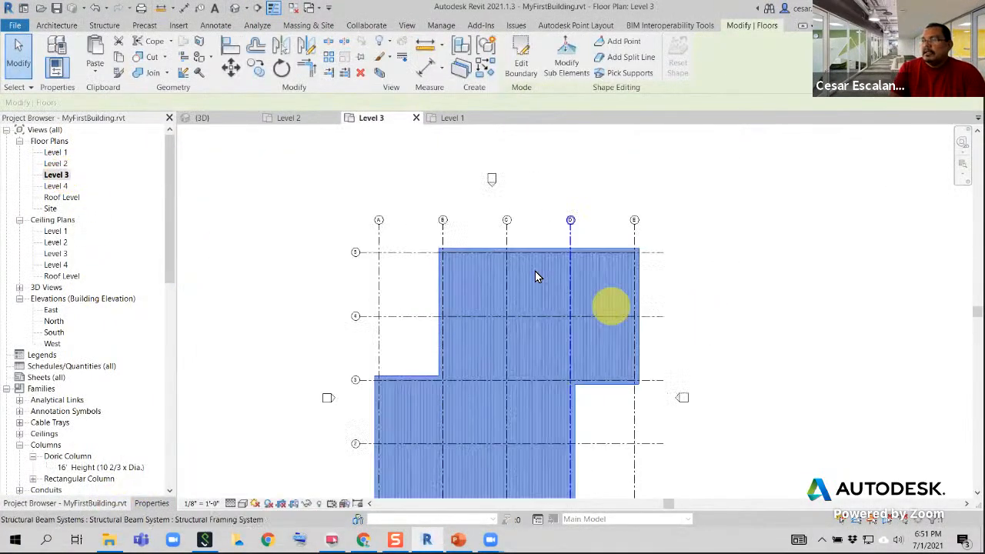
click(517, 67)
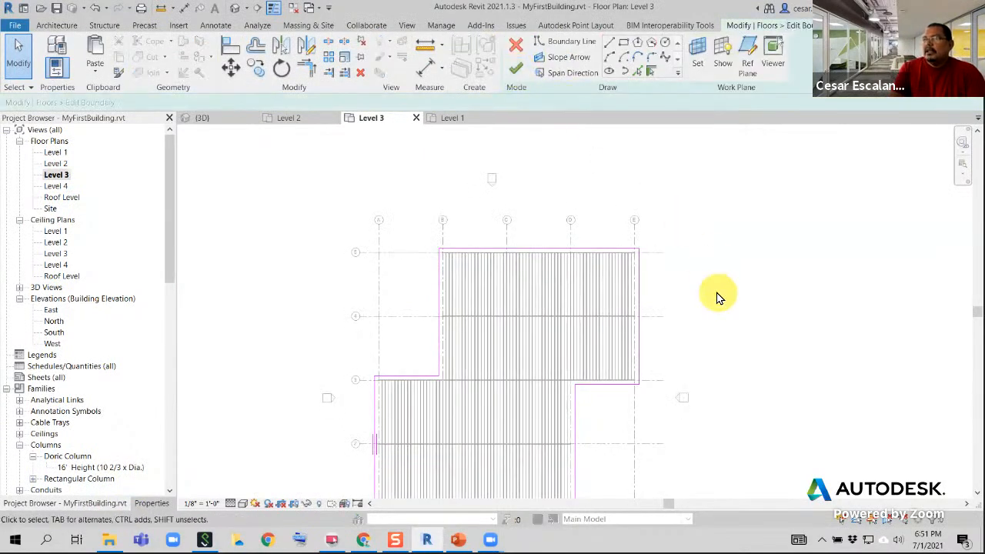
scroll(582, 272, up, 5)
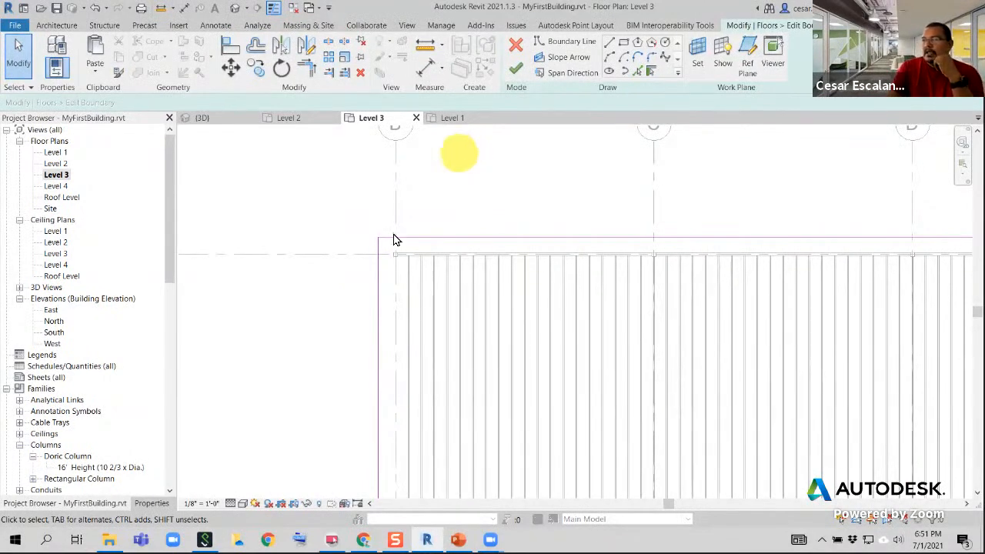
scroll(378, 248, up, 4)
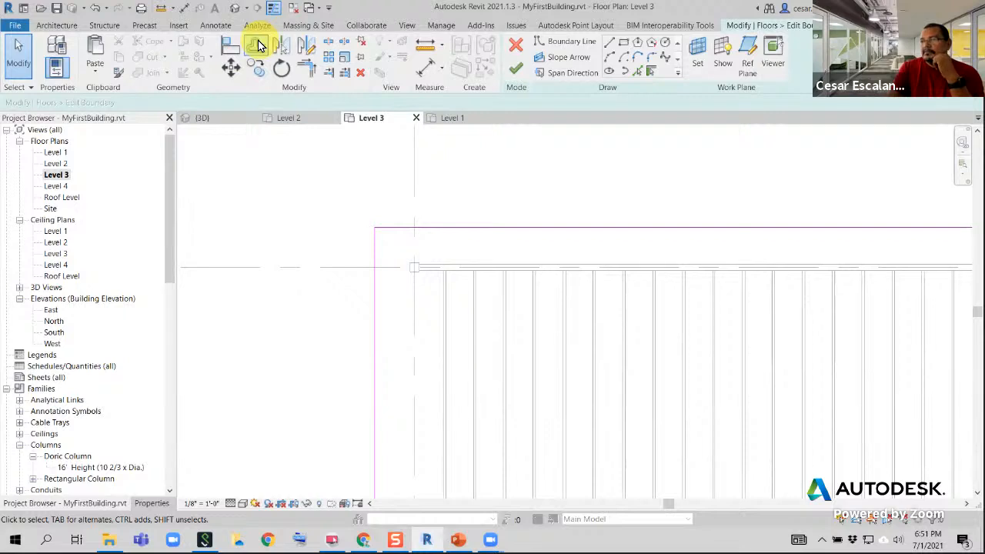
Measure from the outer face of the column at grids B and 5 to the horizontal boundary line, and copy the length
click(257, 46)
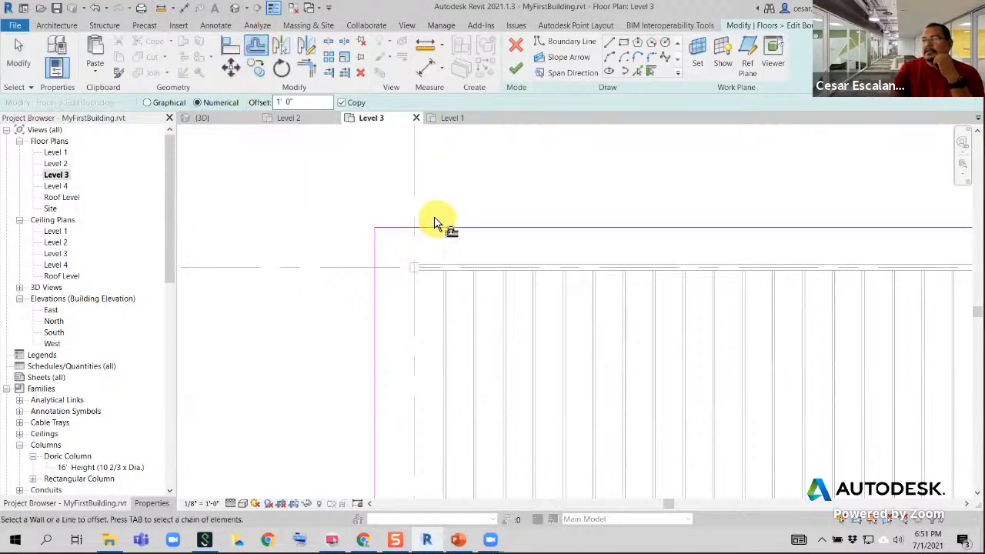
click(163, 9)
scroll(416, 269, up, 3)
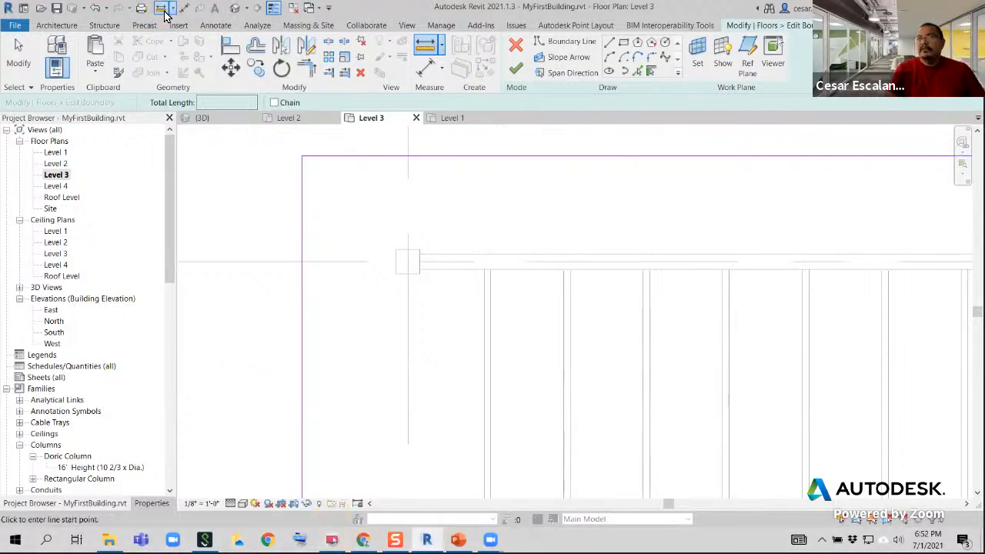
click(419, 250)
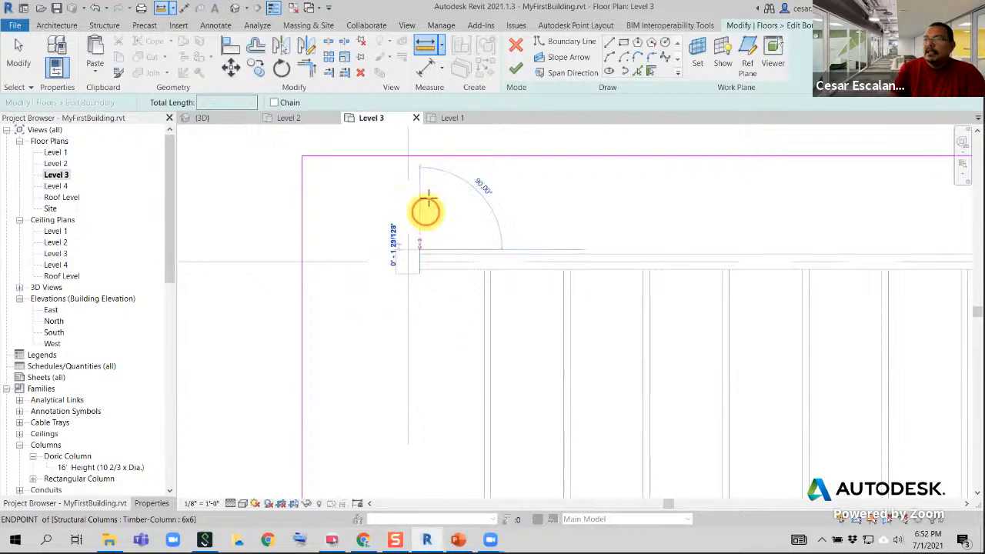
click(420, 156)
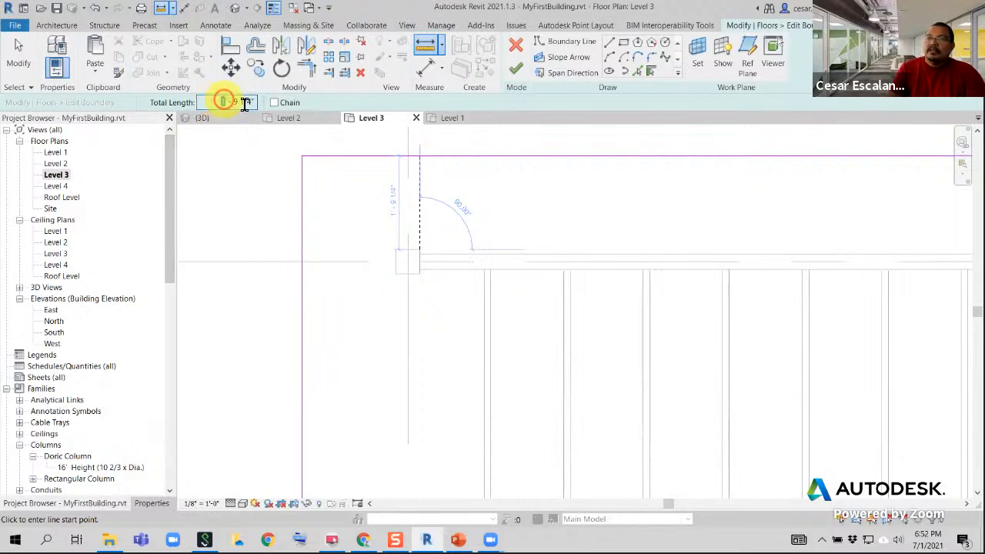
drag(220, 102, 262, 105)
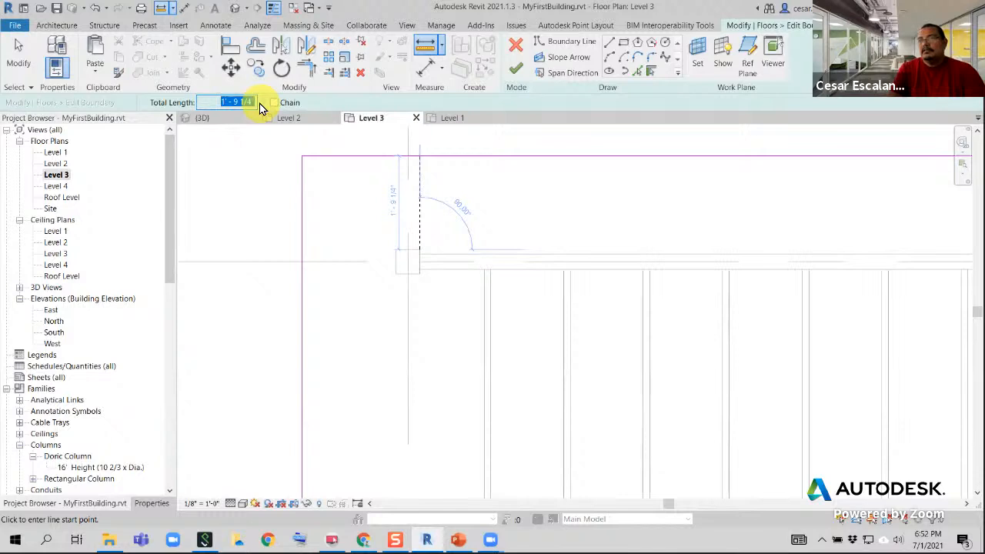
right_click(246, 105)
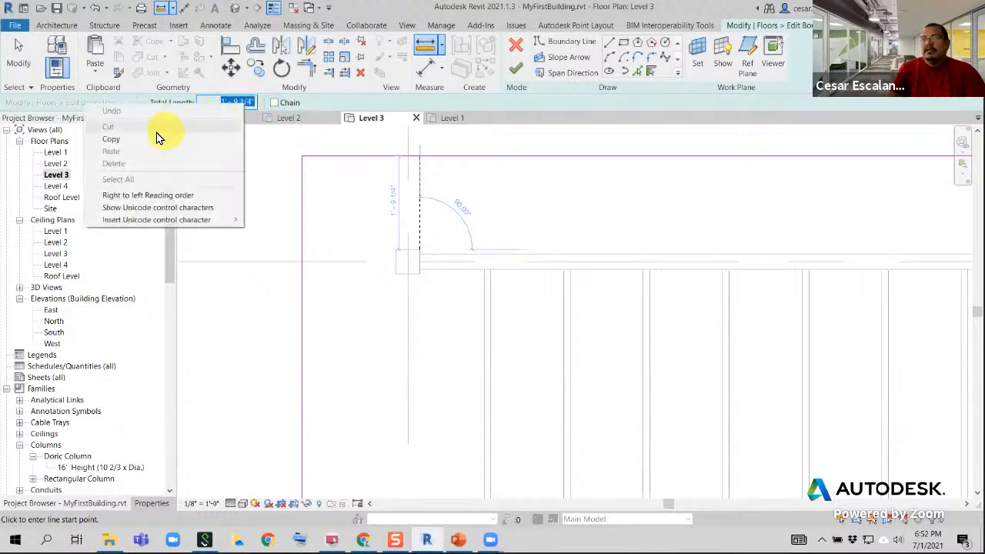
click(108, 140)
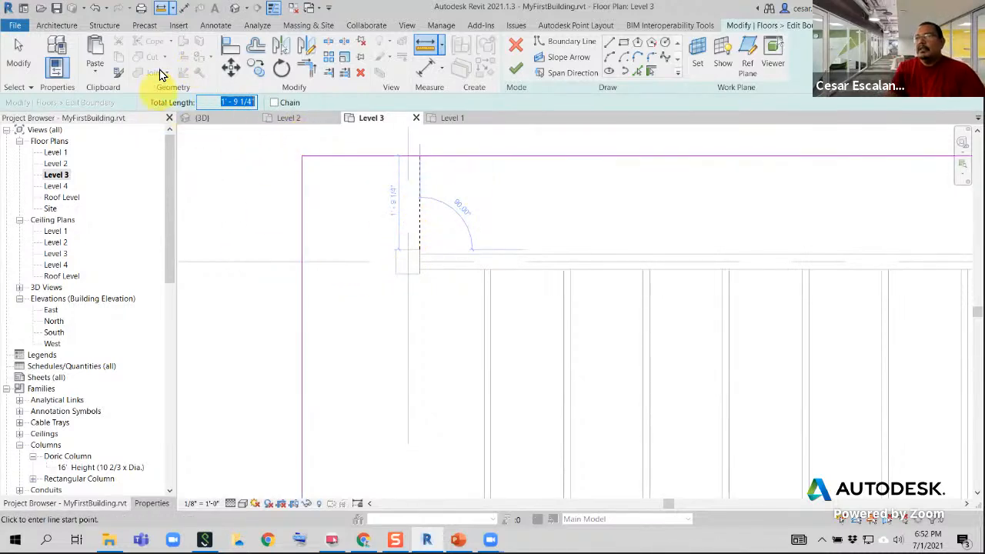
Repeat the measurement from the grid B-5 column's corner to the horizontal boundary line and copy the total length again
click(162, 9)
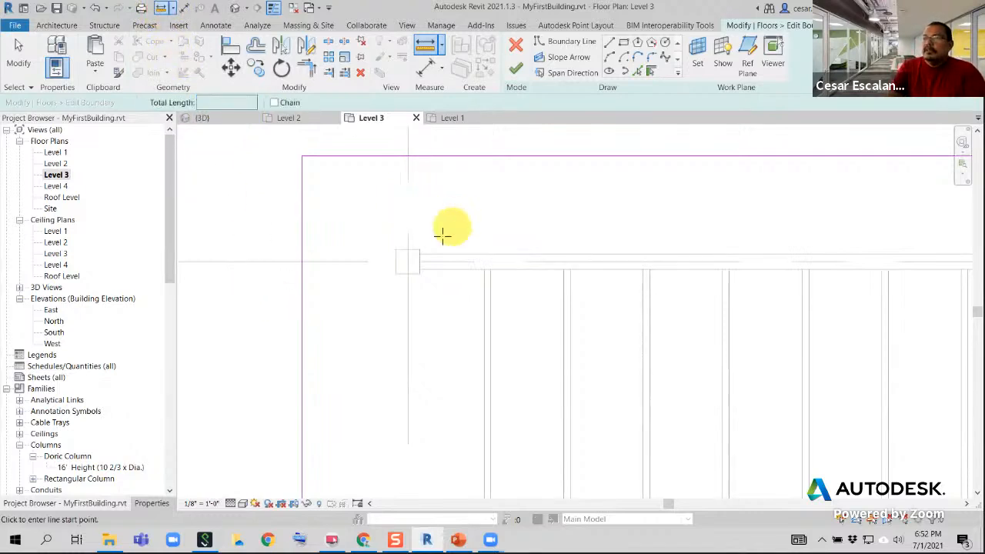
click(417, 249)
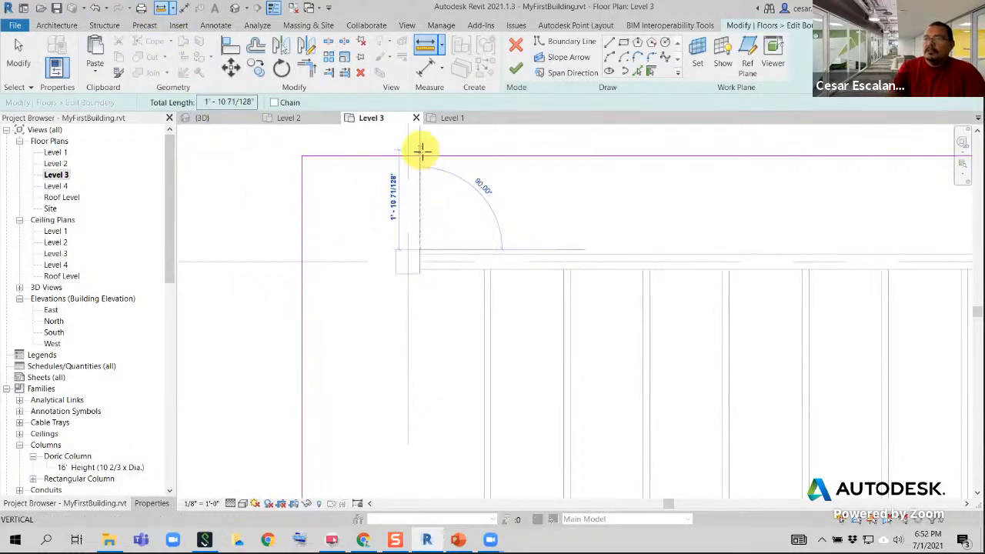
click(420, 157)
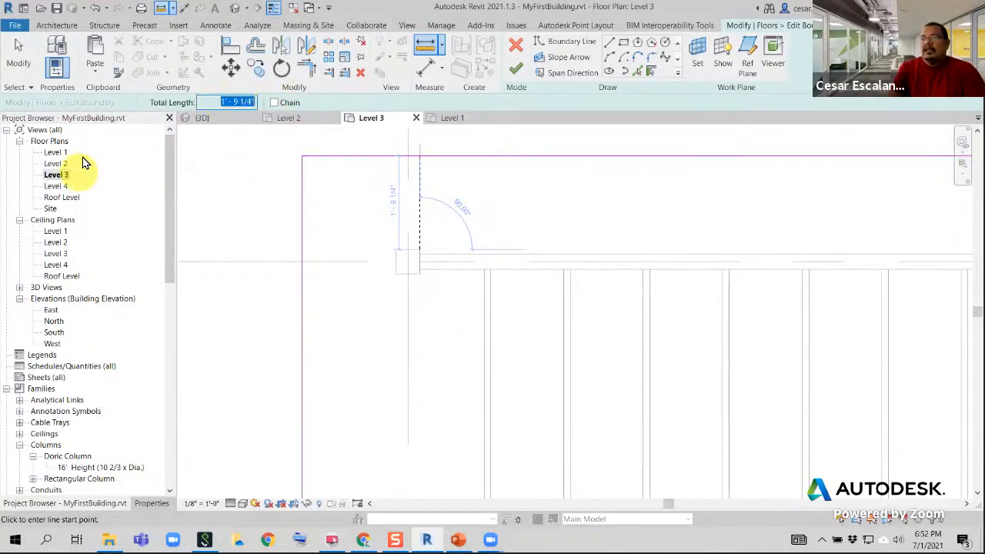
click(206, 105)
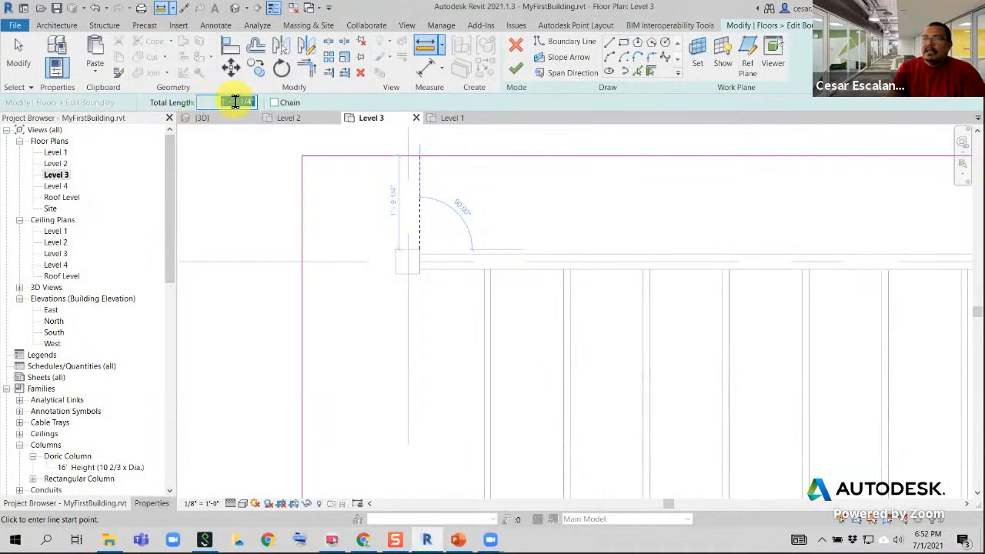
right_click(233, 104)
click(120, 136)
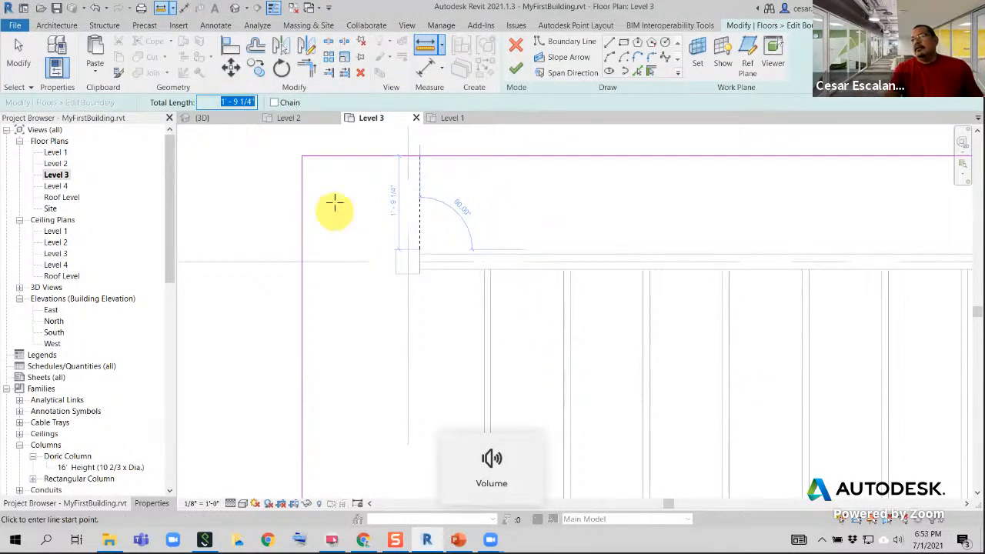
Try to offset the Diaphragm floor's boundary numerically by -1' 9 1/4"
click(257, 48)
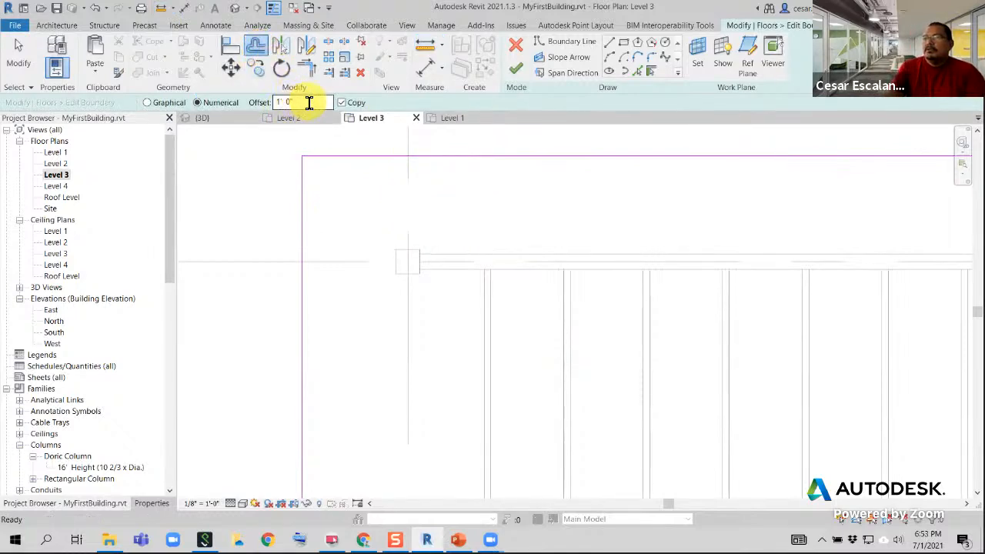
drag(309, 102, 257, 100)
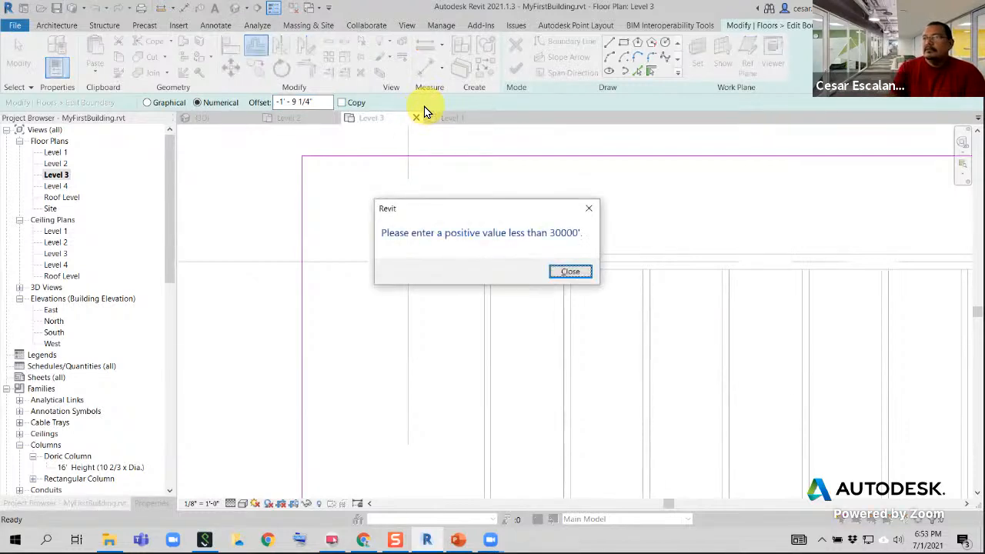
click(567, 271)
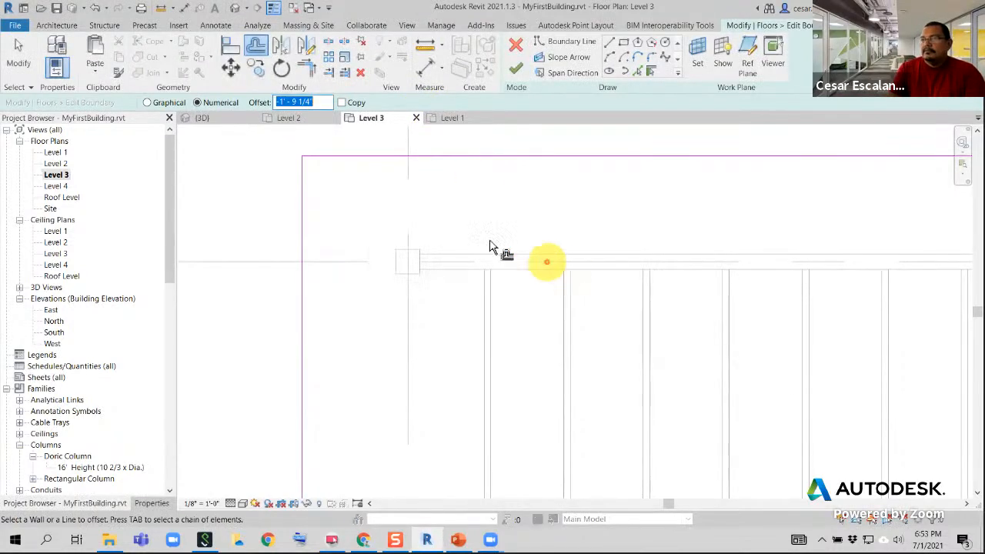
click(344, 105)
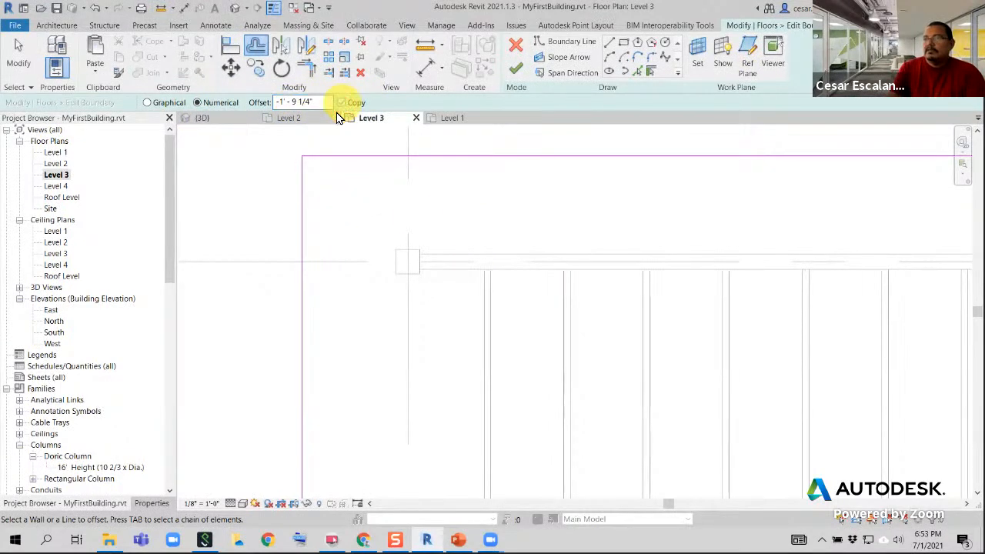
click(512, 76)
click(420, 167)
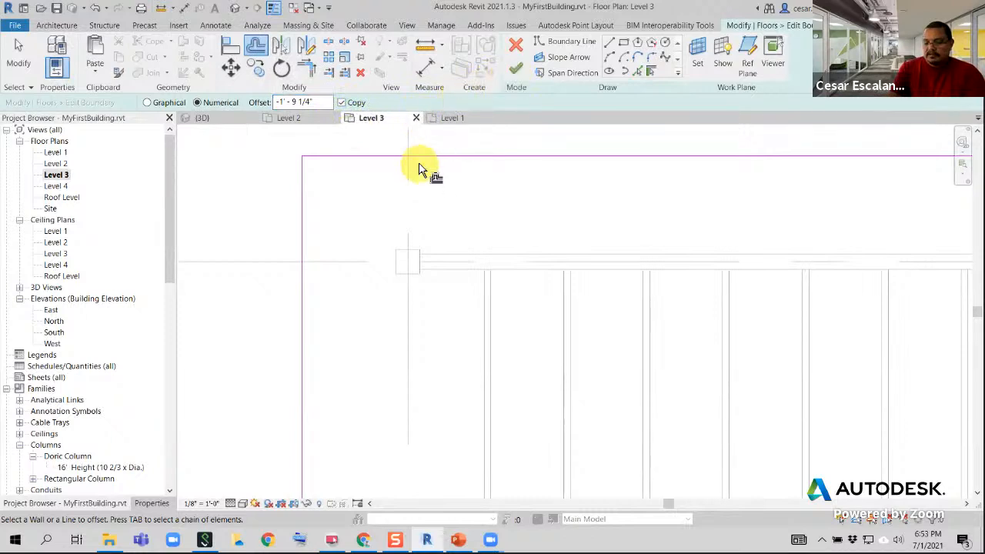
Try to offset the boundary line along grid 5 inward to the column face by 1' 9 1/4" with Copy enabled
key(m)
key(e)
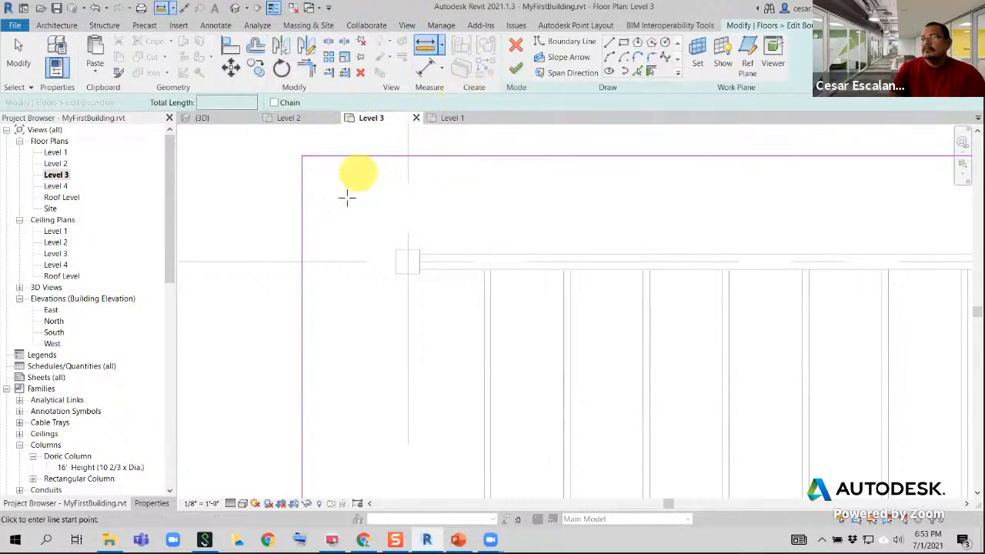
click(257, 51)
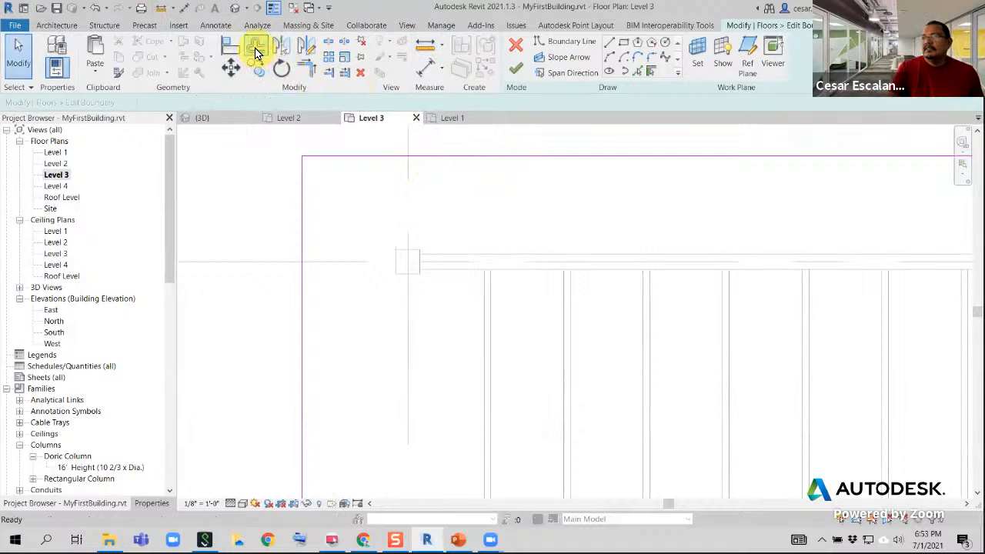
click(310, 102)
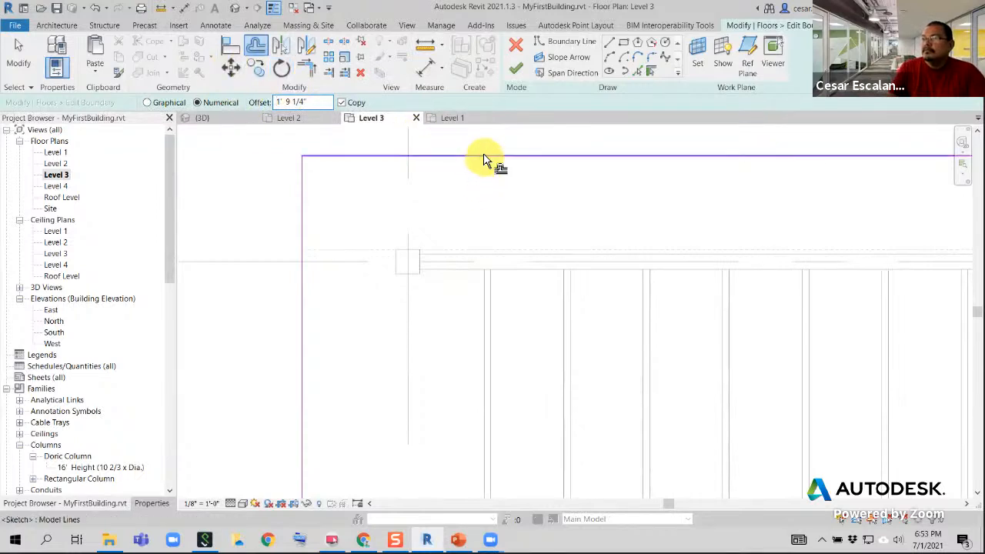
scroll(486, 178, down, 3)
middle_drag(493, 203, 477, 281)
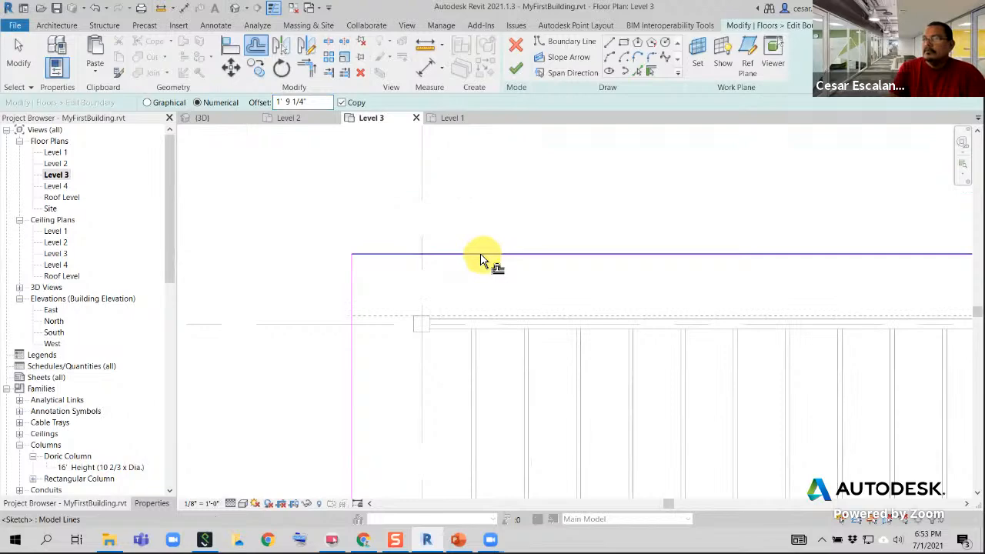
click(481, 256)
key(Escape)
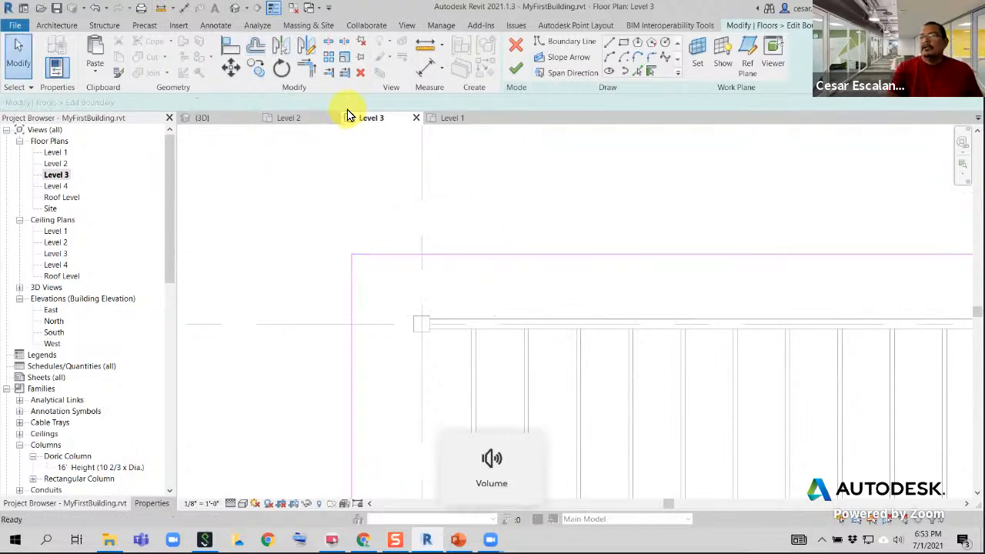
Cancel the Diaphragm floor's boundary edit, discarding the sketch changes
click(515, 46)
click(508, 200)
scroll(446, 242, down, 6)
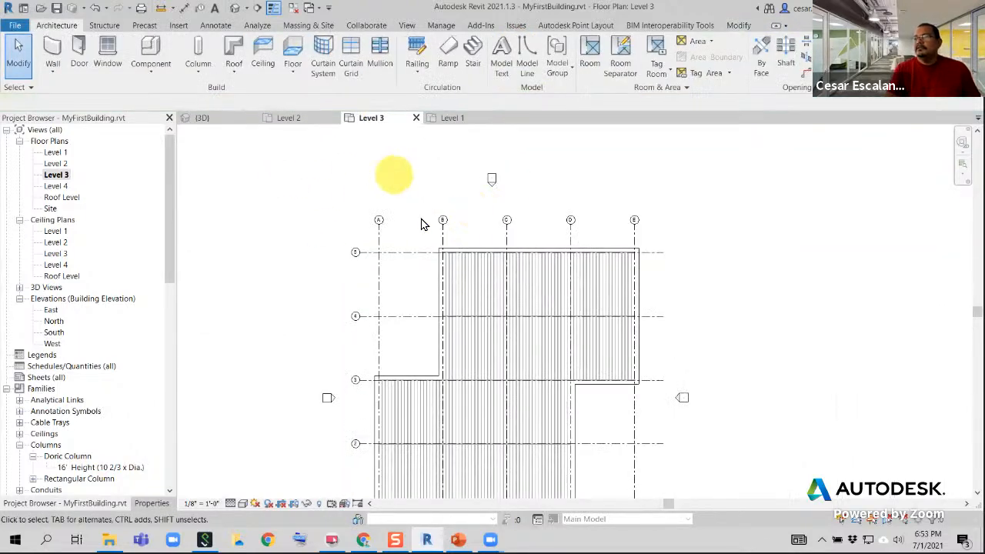
scroll(463, 262, up, 2)
middle_drag(517, 178, 441, 125)
scroll(515, 228, down, 2)
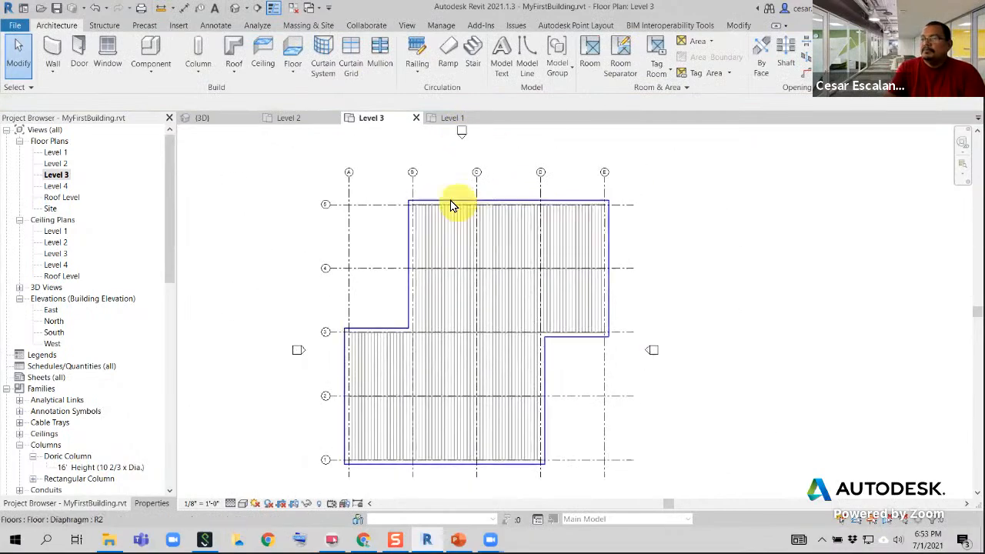
Reopen the Level 3 Diaphragm floor's boundary sketch and select the whole chain of boundary lines
scroll(451, 206, up, 2)
click(435, 204)
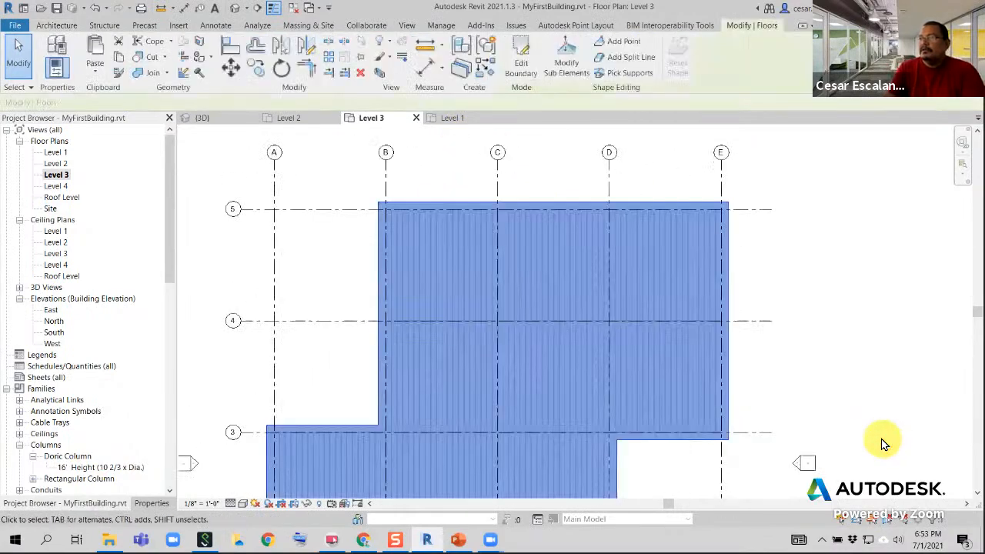
click(521, 67)
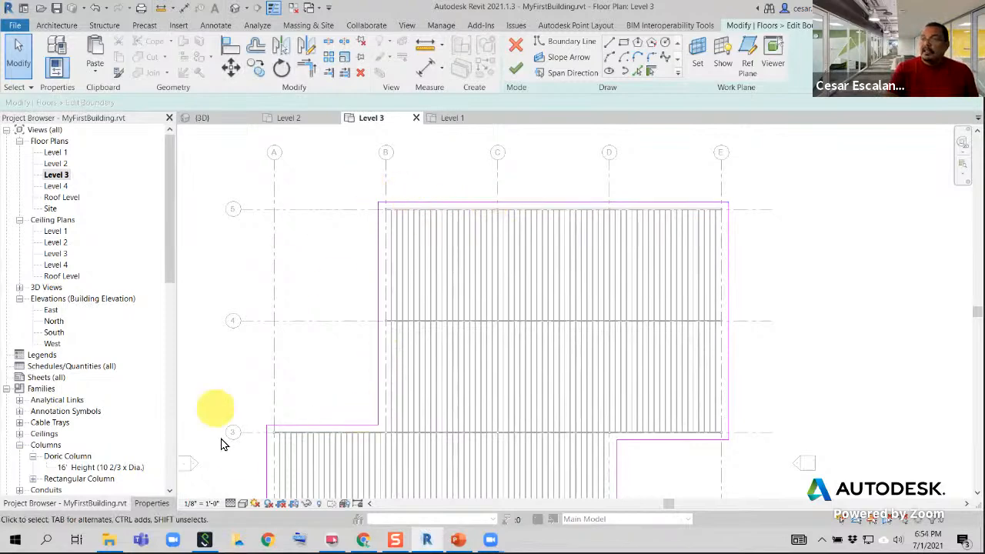
middle_drag(332, 412, 355, 149)
middle_drag(704, 221, 678, 493)
scroll(370, 220, up, 3)
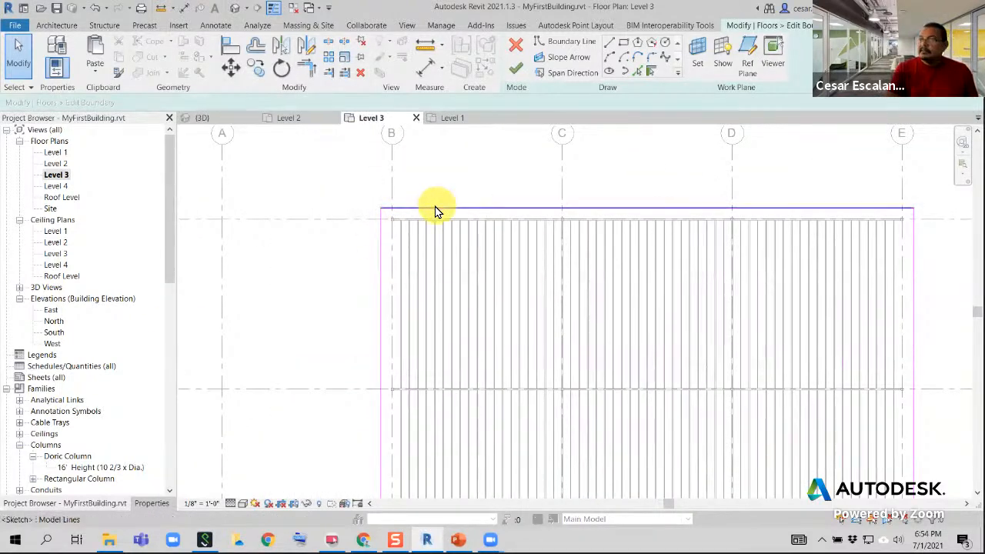
click(434, 210)
scroll(596, 265, down, 3)
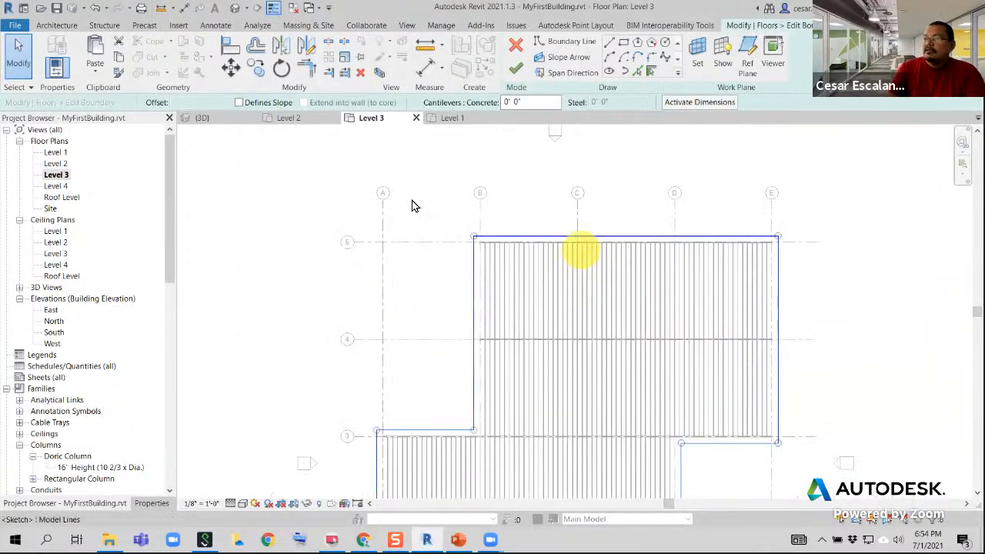
middle_drag(582, 345, 549, 259)
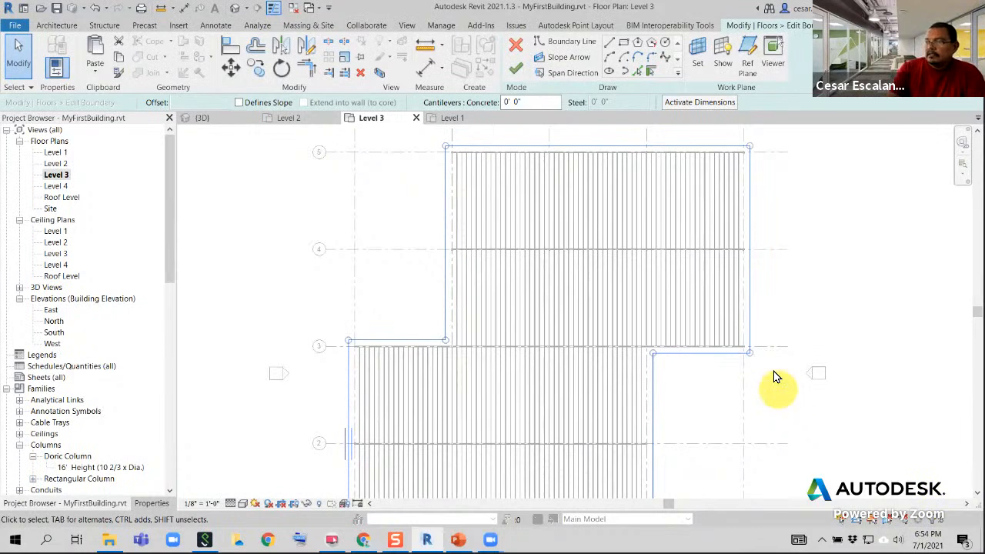
middle_drag(776, 377, 756, 483)
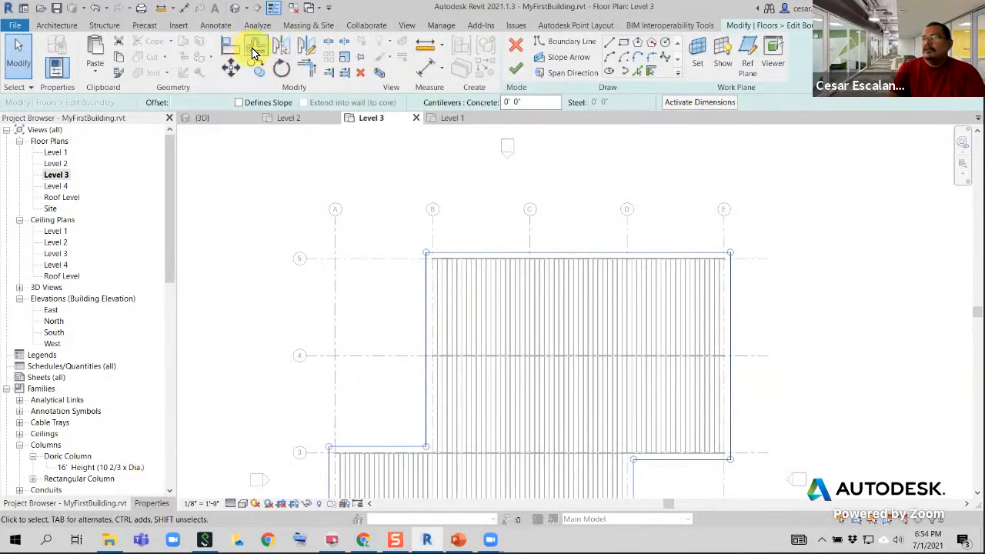
Offset the boundary lines along grid 5 and grid B inward numerically by 1' 9 1/4" with Copy disabled
click(254, 46)
scroll(461, 273, up, 2)
scroll(461, 273, up, 4)
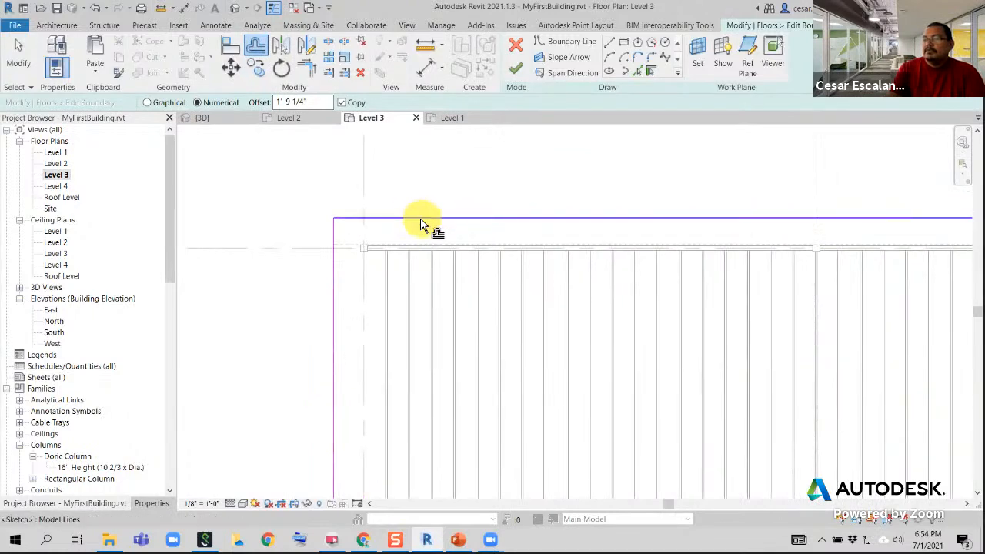
click(343, 103)
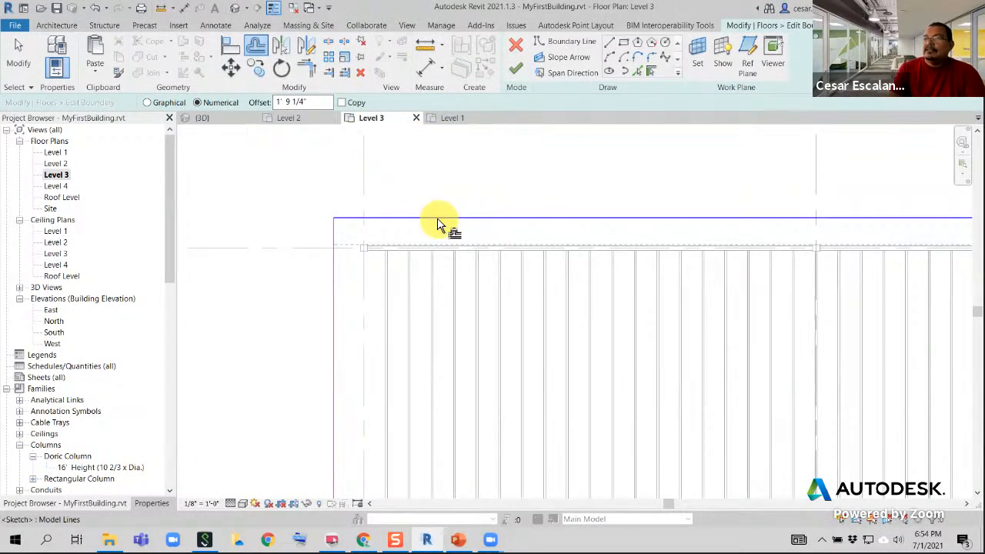
click(437, 224)
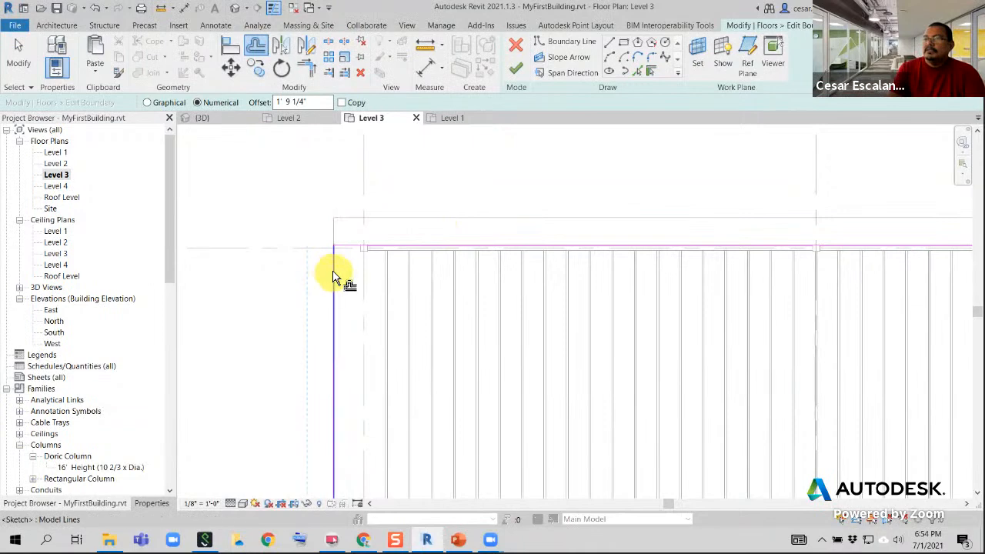
scroll(483, 246, down, 3)
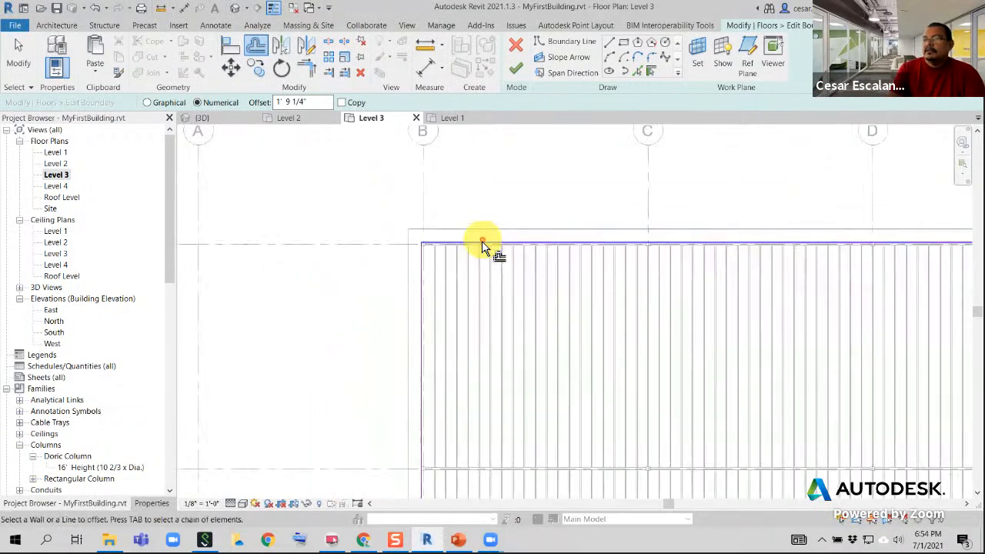
Offset the boundary lines along grid 3 between A and B and along grid A inward by 1' 9 1/4"
middle_drag(484, 246, 534, 73)
middle_drag(465, 350, 528, 192)
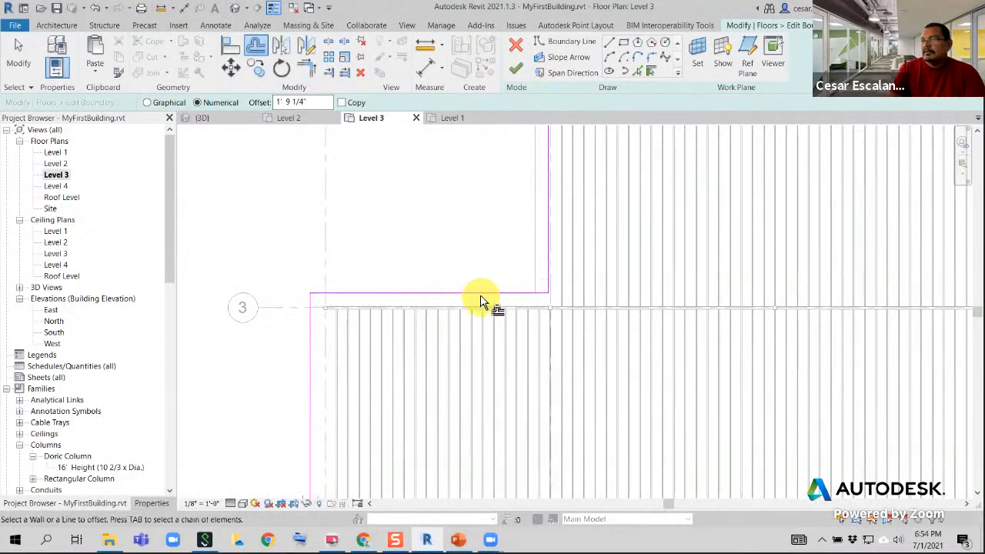
click(480, 298)
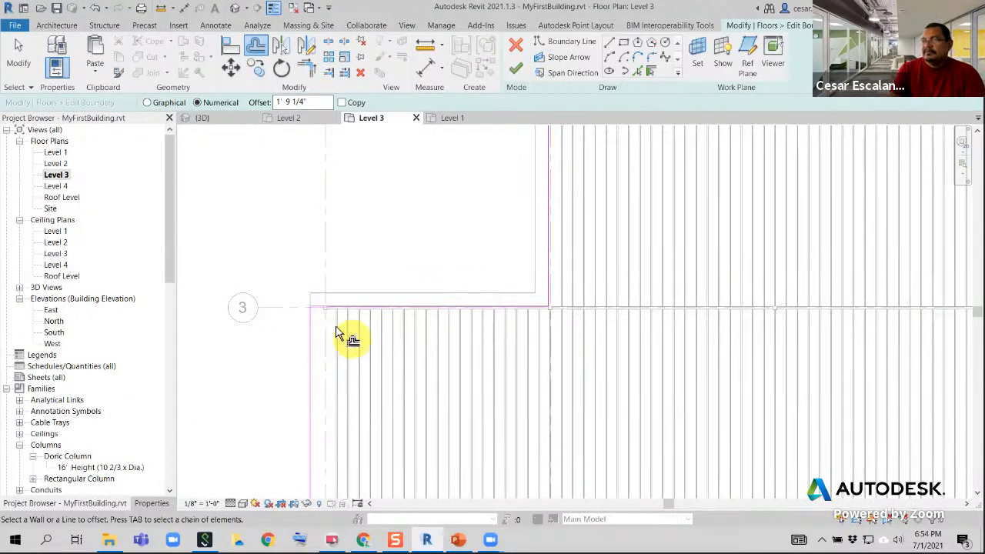
click(310, 338)
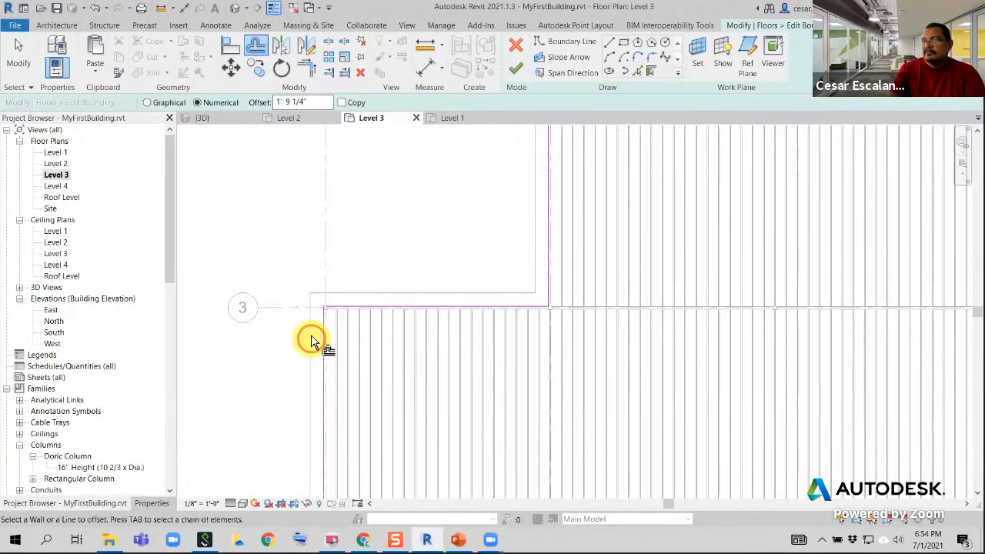
Offset the boundary lines along grid 1 and along grid D inward by 1' 9 1/4"
scroll(517, 254, down, 3)
middle_drag(606, 299, 487, 153)
scroll(489, 153, down, 1)
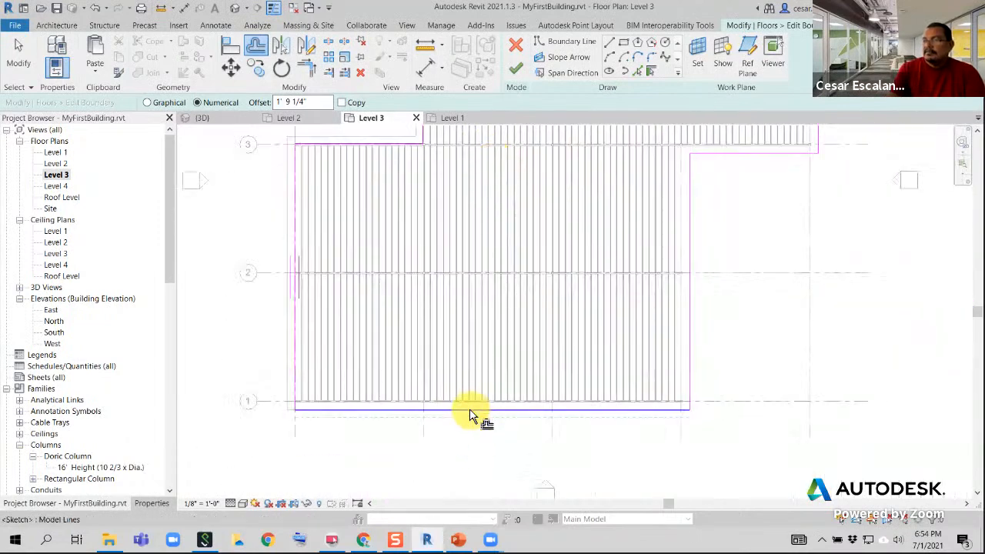
click(470, 406)
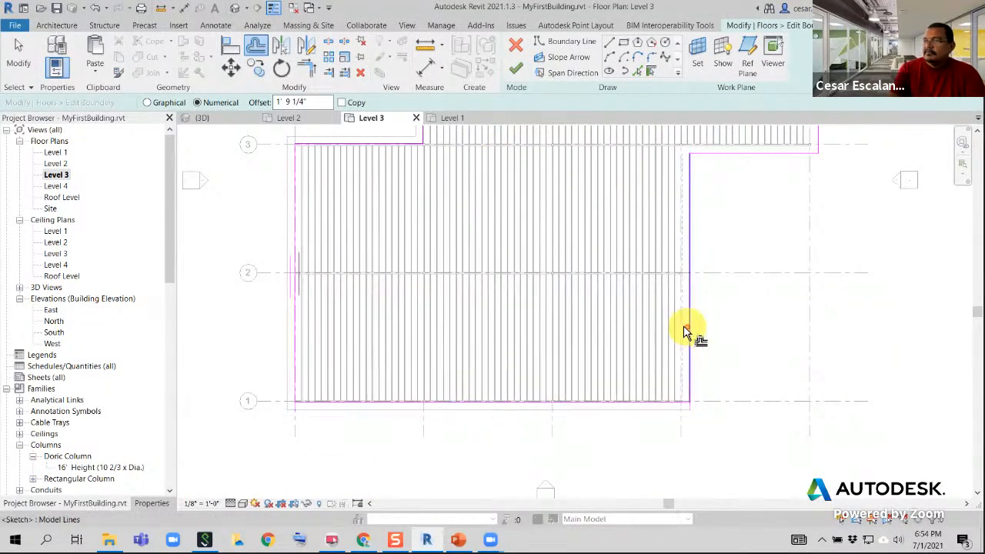
click(684, 327)
Offset the boundary lines along grid 3 between D and E and along grid E inward by 1' 9 1/4"
middle_drag(718, 250, 623, 436)
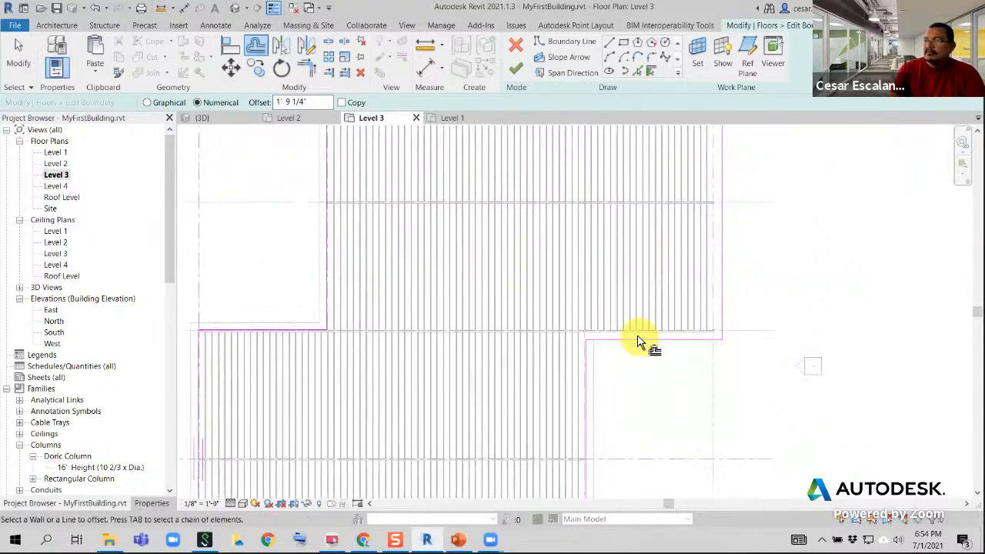
click(635, 344)
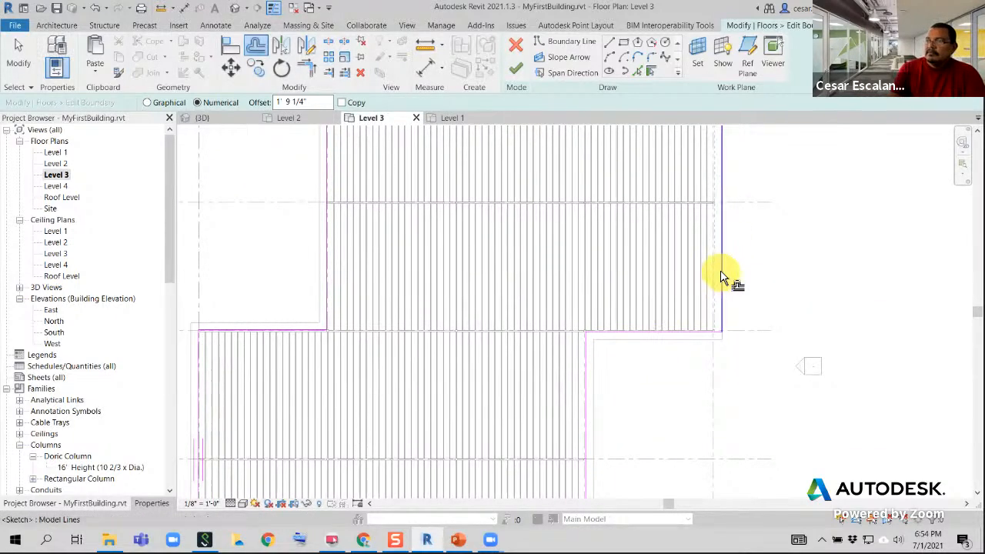
middle_drag(759, 256, 732, 393)
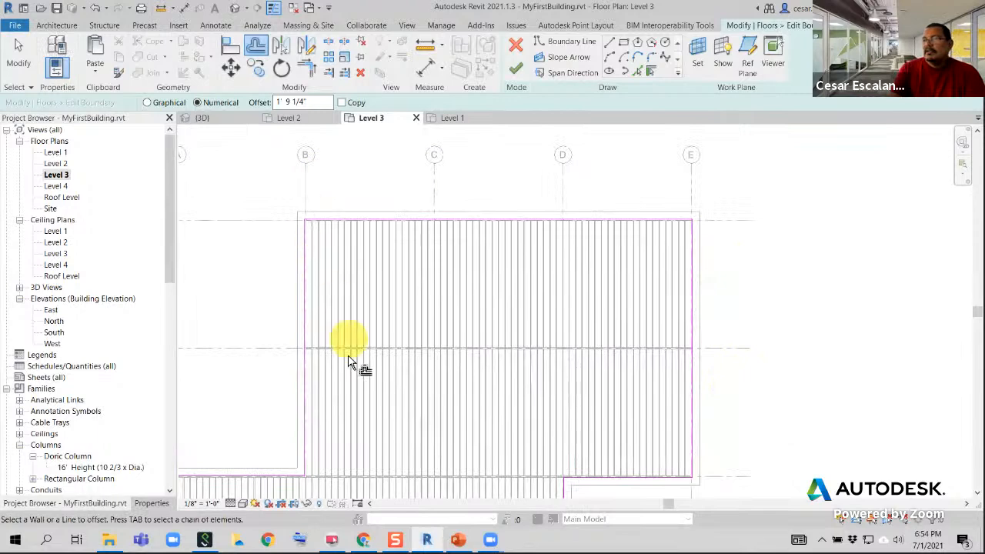
Inspect the offset boundary sketch all around and how it meets the outer faces of the grid E-5 corner column
middle_drag(352, 345, 464, 224)
scroll(400, 264, down, 2)
scroll(400, 263, down, 1)
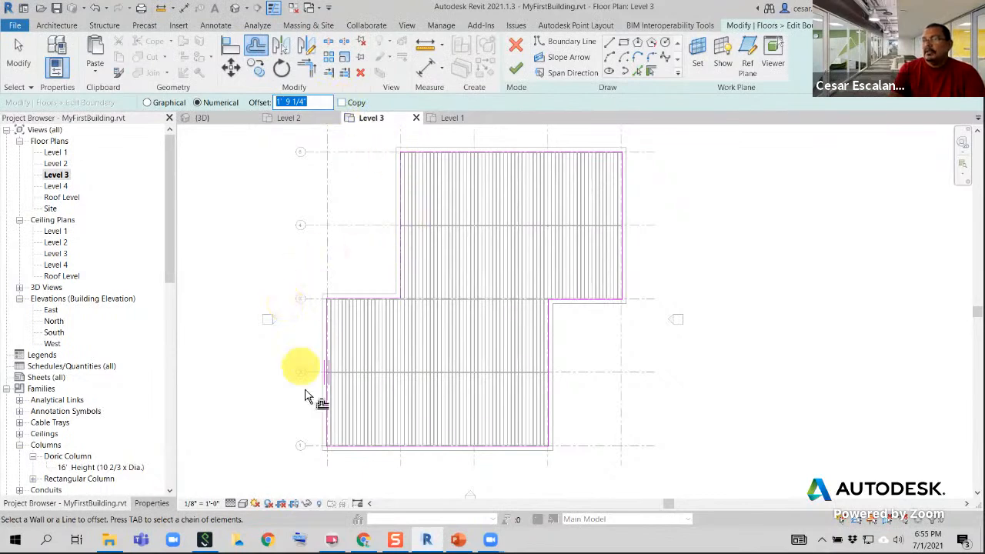
middle_drag(670, 190, 633, 278)
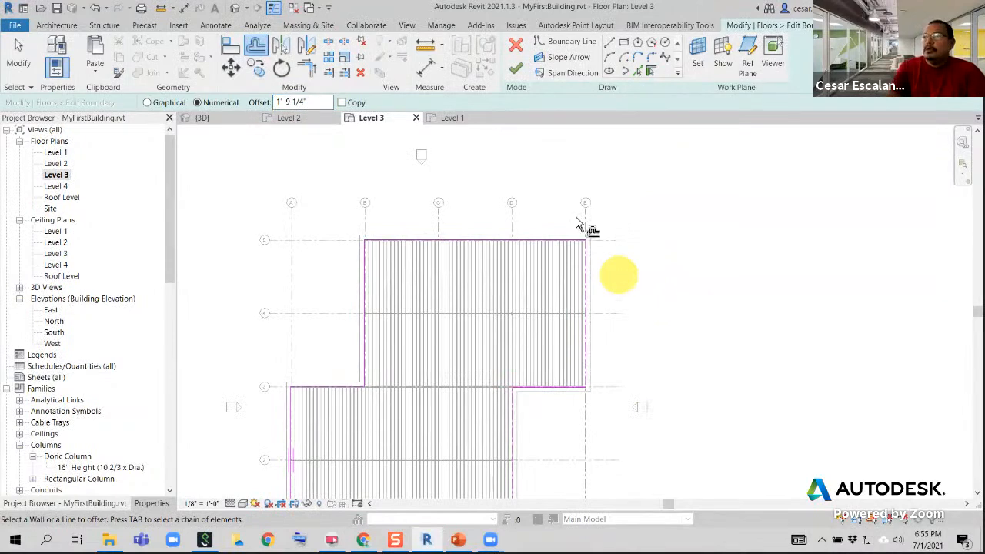
click(515, 69)
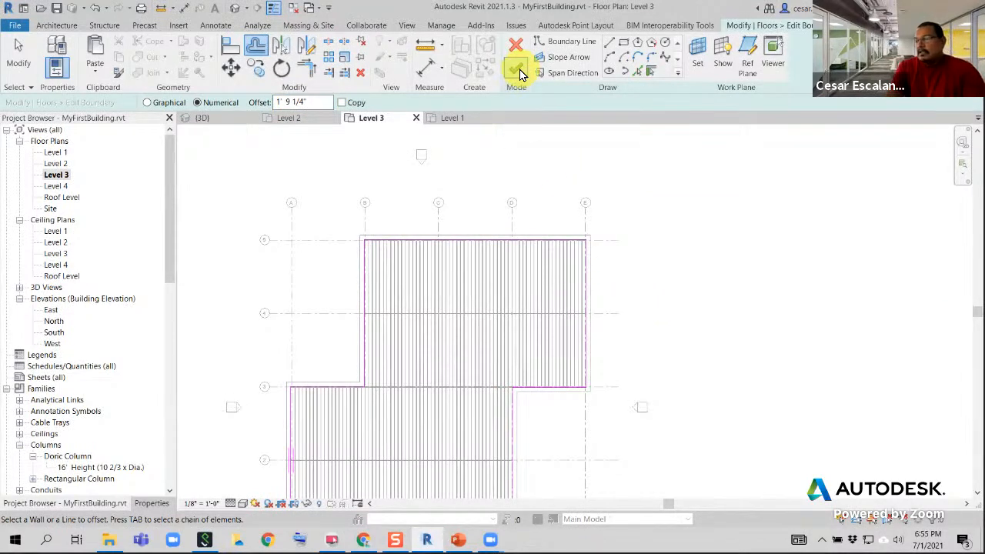
scroll(538, 261, up, 6)
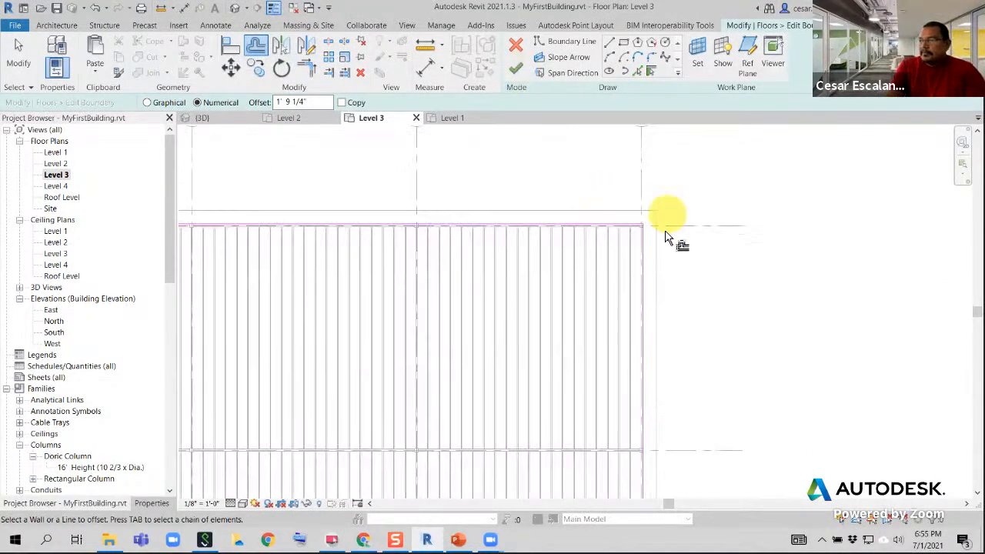
scroll(649, 223, up, 2)
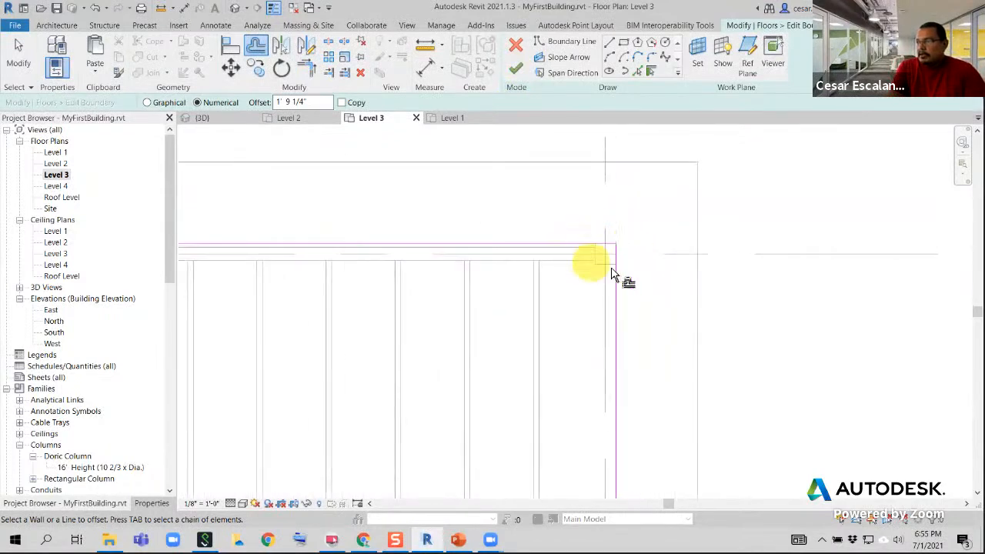
scroll(619, 265, up, 2)
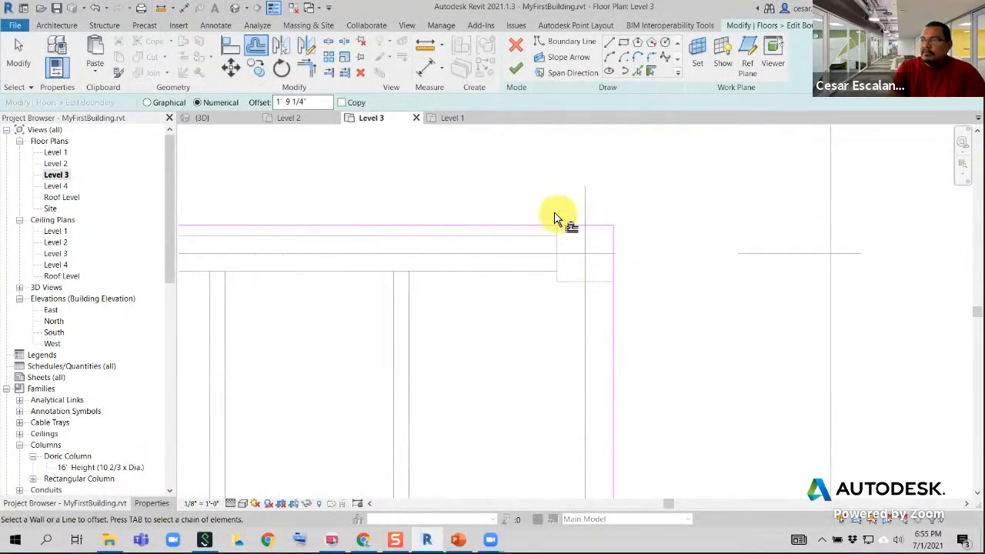
scroll(611, 254, down, 1)
scroll(611, 253, down, 3)
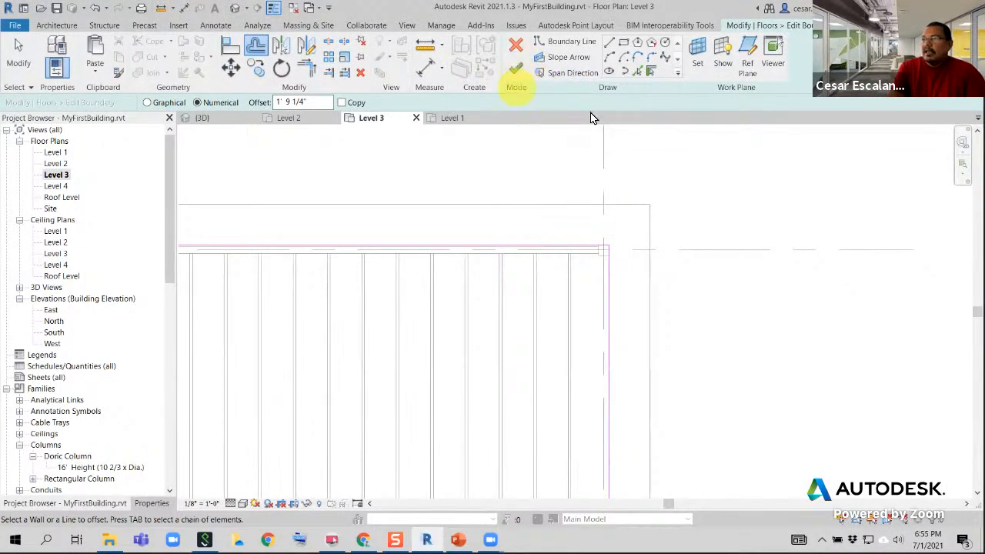
scroll(666, 161, down, 3)
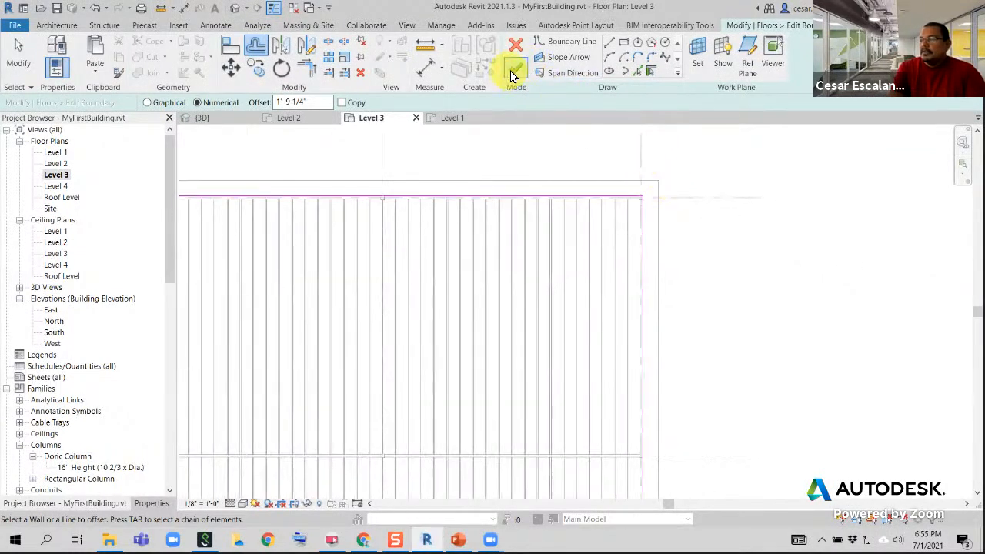
Finish the Diaphragm floor's boundary edit and switch to the 3D view
click(513, 73)
click(705, 259)
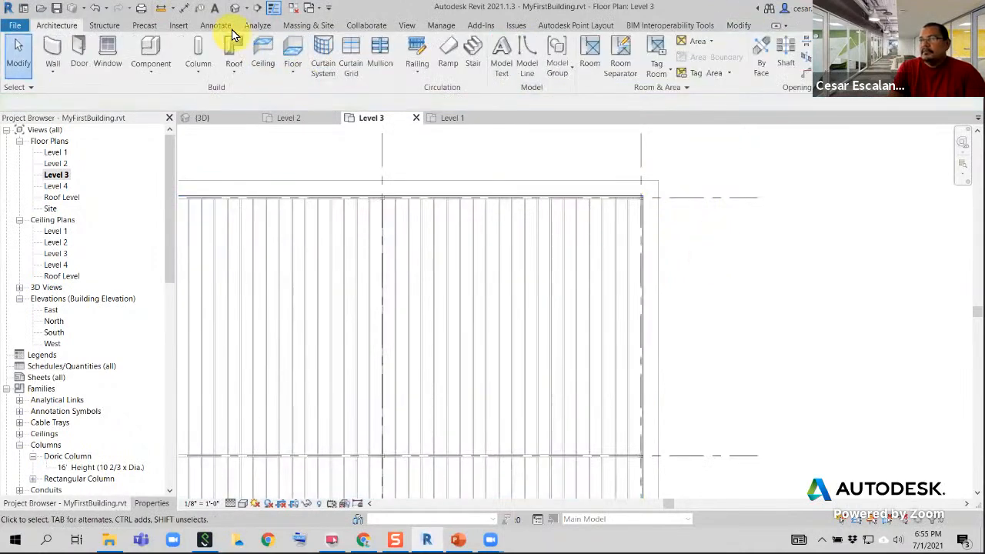
click(219, 119)
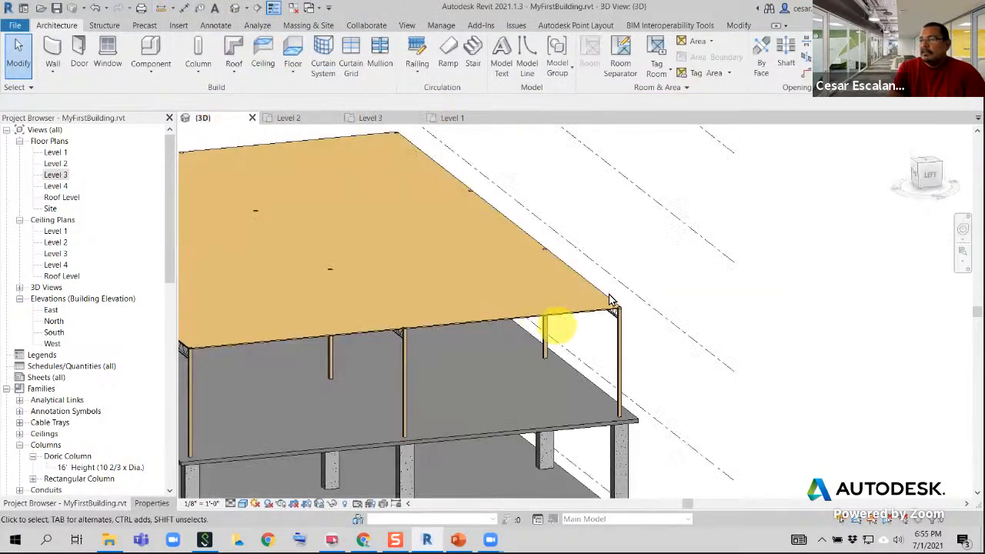
Examine in 3D how the Diaphragm floor's edge meets the corner timber column, beams and joists, including from below
scroll(610, 300, up, 5)
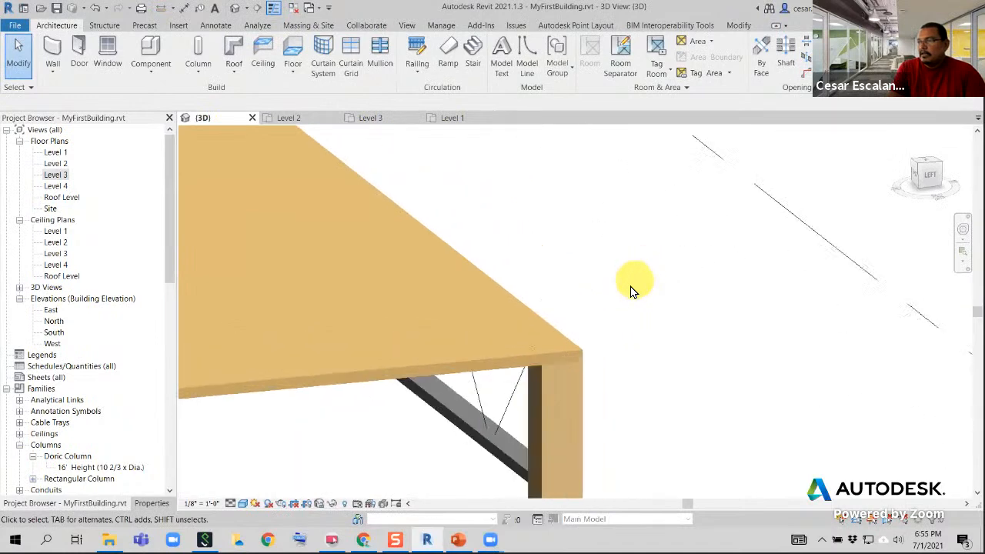
click(580, 352)
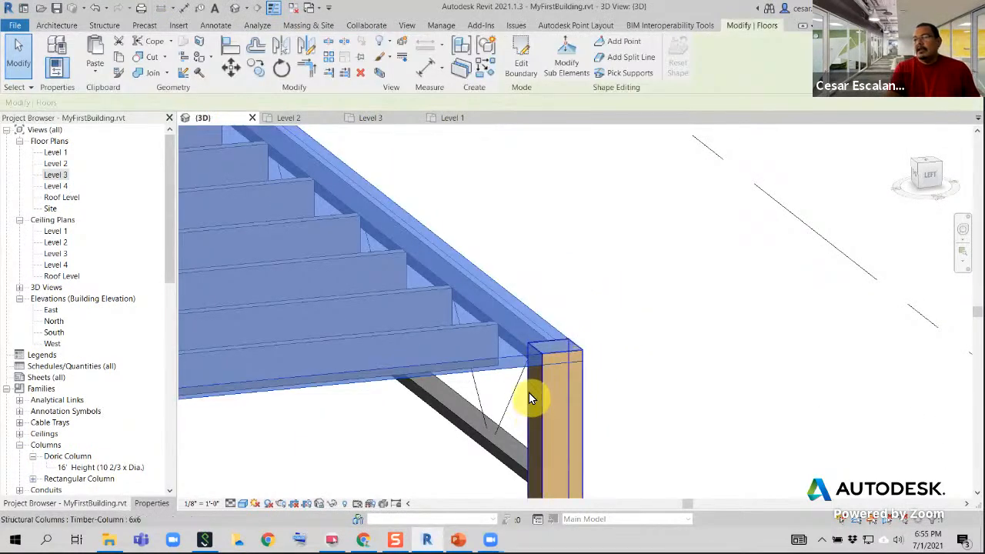
shift+middle_drag(528, 398, 530, 356)
scroll(529, 365, down, 4)
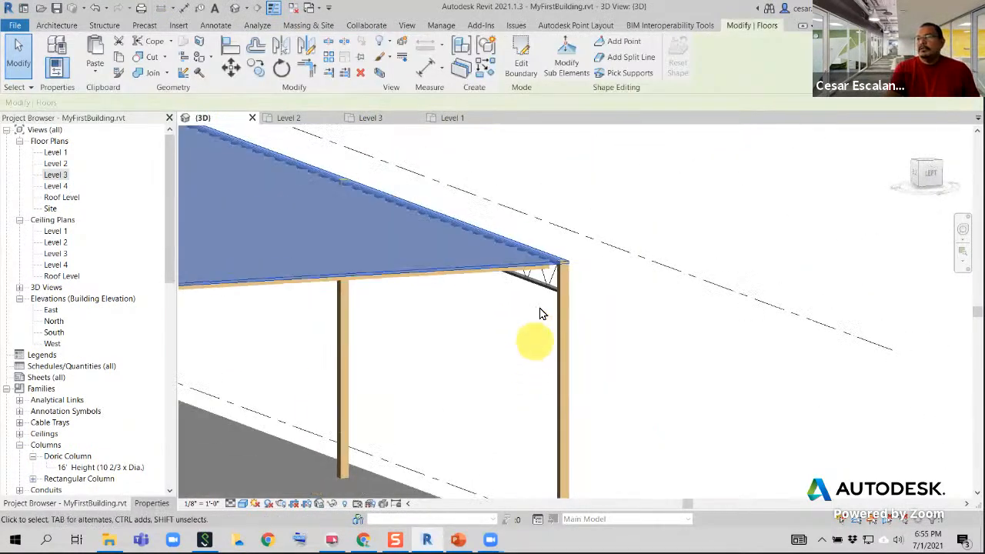
mouse_move(540, 314)
shift+middle_down()
mouse_move(539, 264)
mouse_move(532, 269)
mouse_move(523, 248)
mouse_move(545, 184)
mouse_move(510, 424)
mouse_move(539, 325)
shift+middle_up()
scroll(589, 290, up, 4)
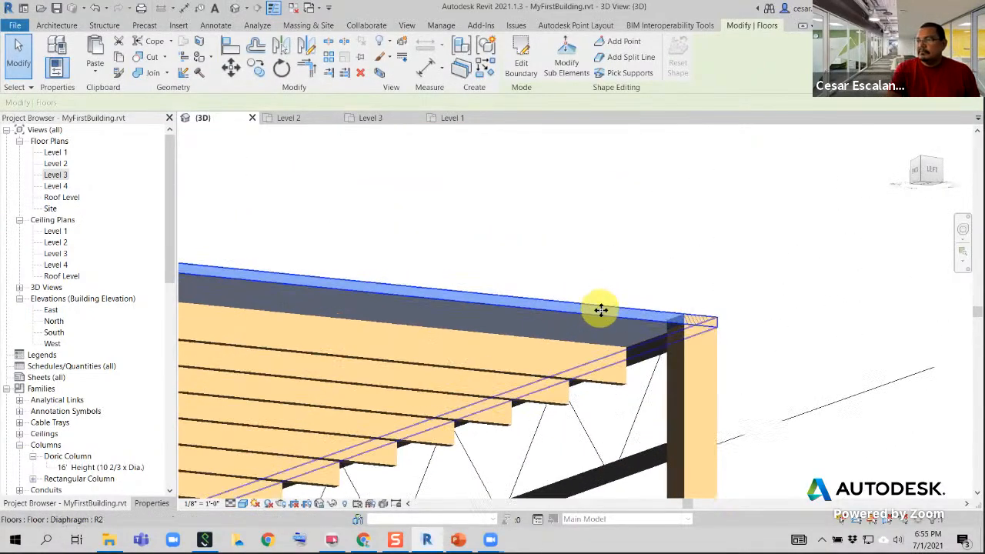
click(603, 385)
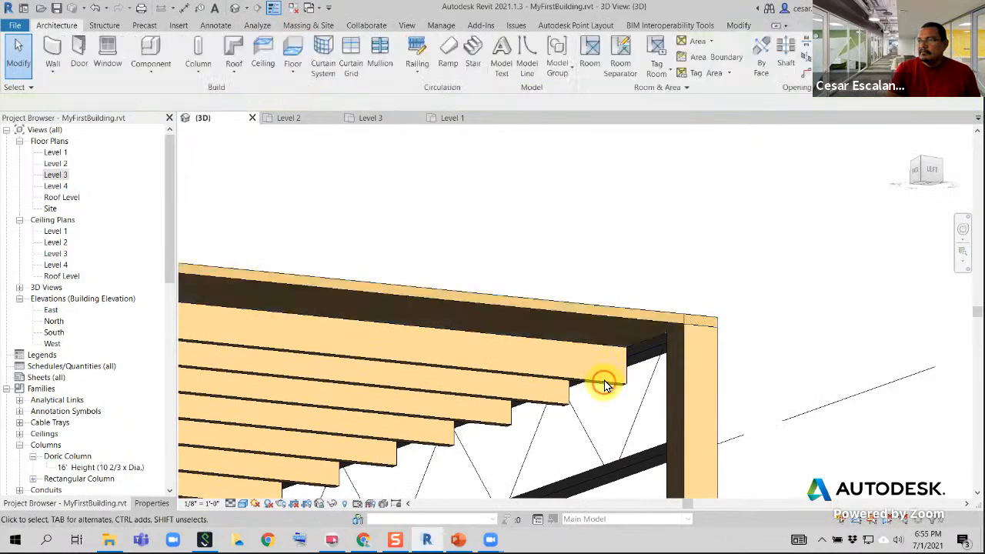
click(628, 319)
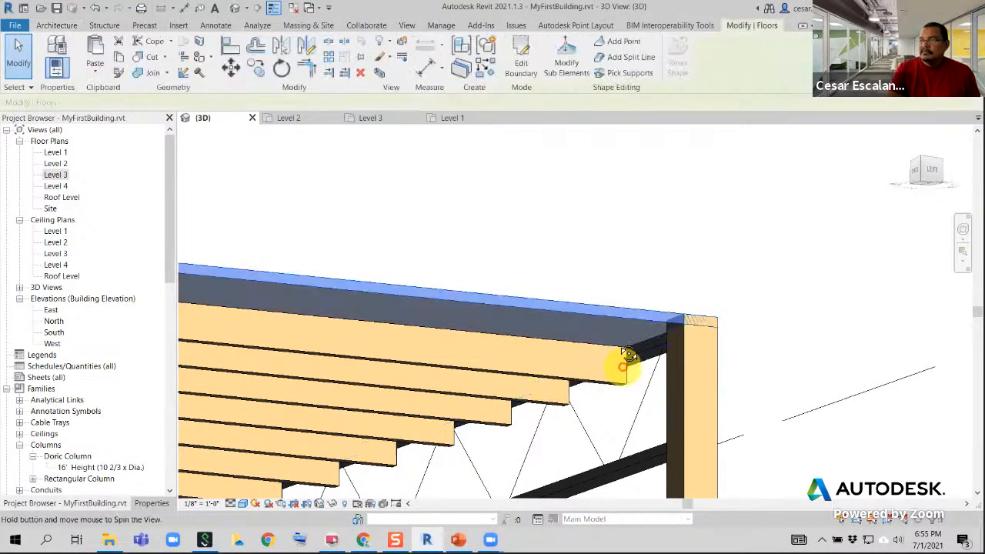
shift+middle_drag(629, 354, 654, 369)
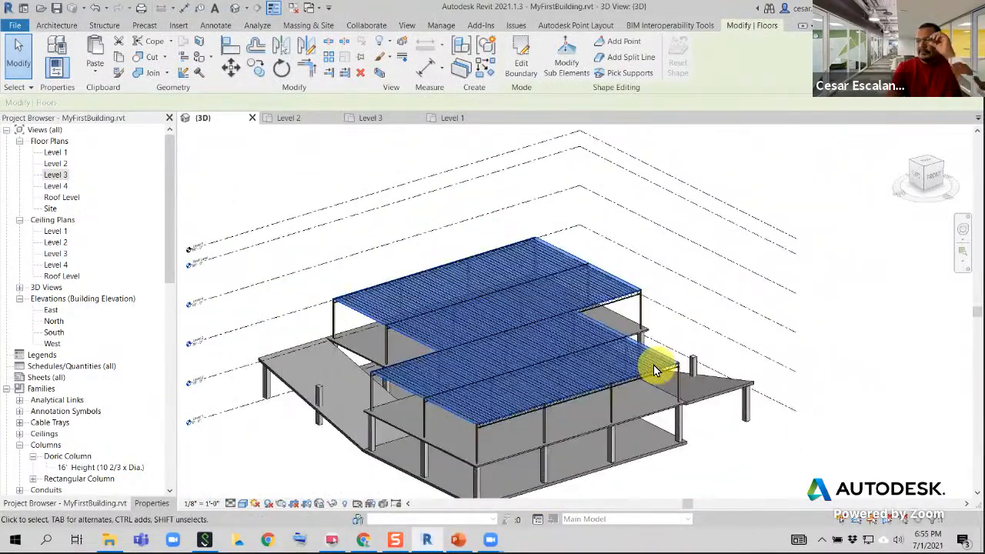
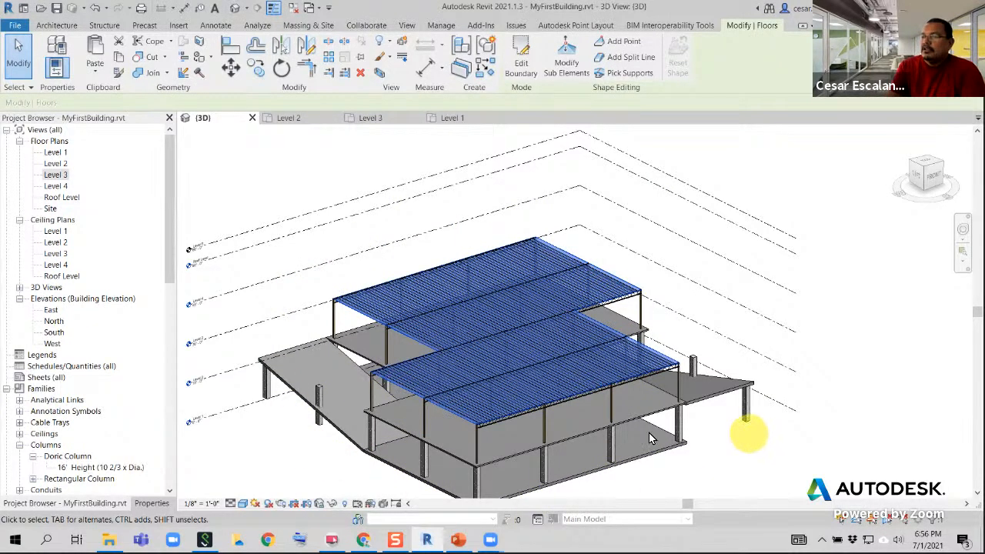
Examine the Level 3 floor framing and the level lines in the 3D view and the North elevation
shift+middle_drag(628, 429, 605, 359)
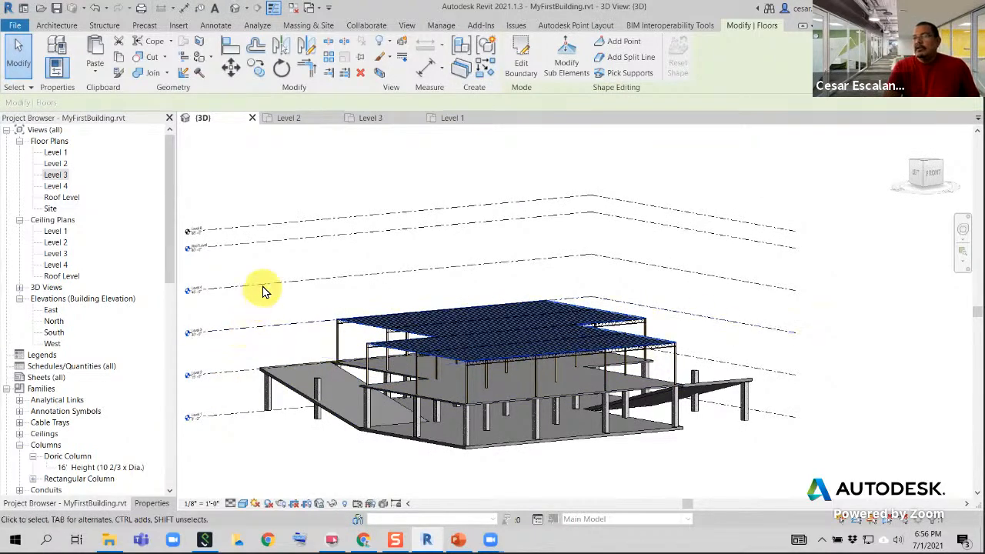
shift+middle_drag(501, 395, 552, 492)
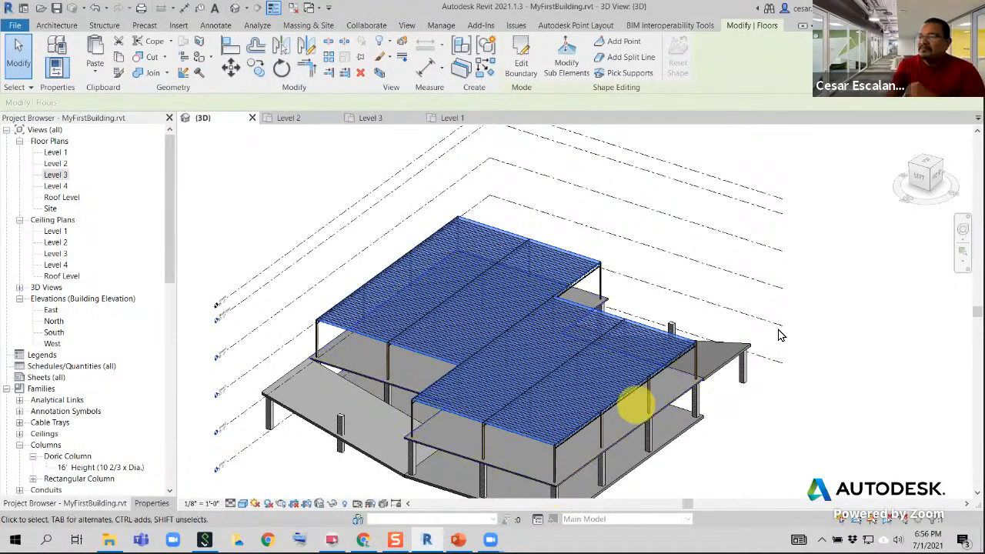
scroll(796, 417, down, 2)
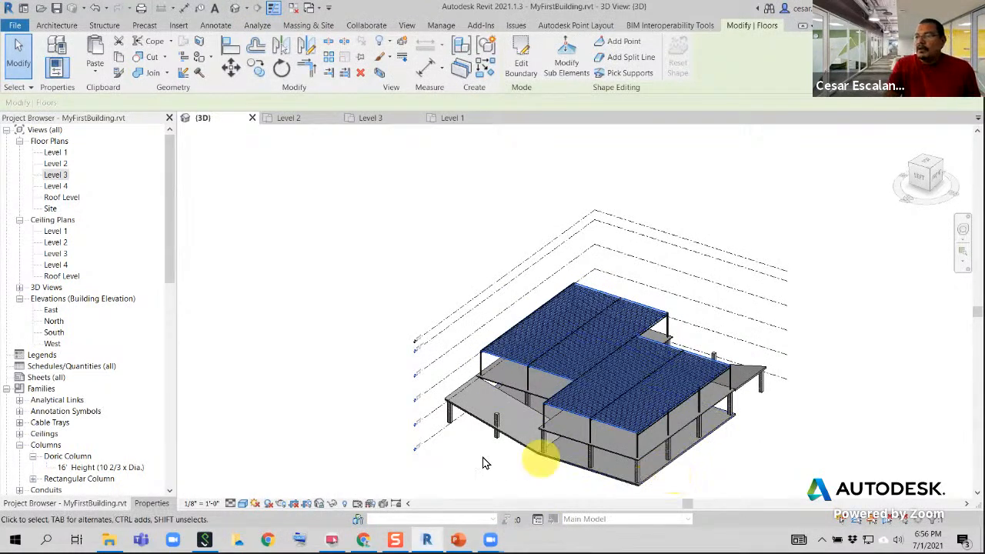
scroll(439, 439, up, 5)
scroll(407, 404, up, 2)
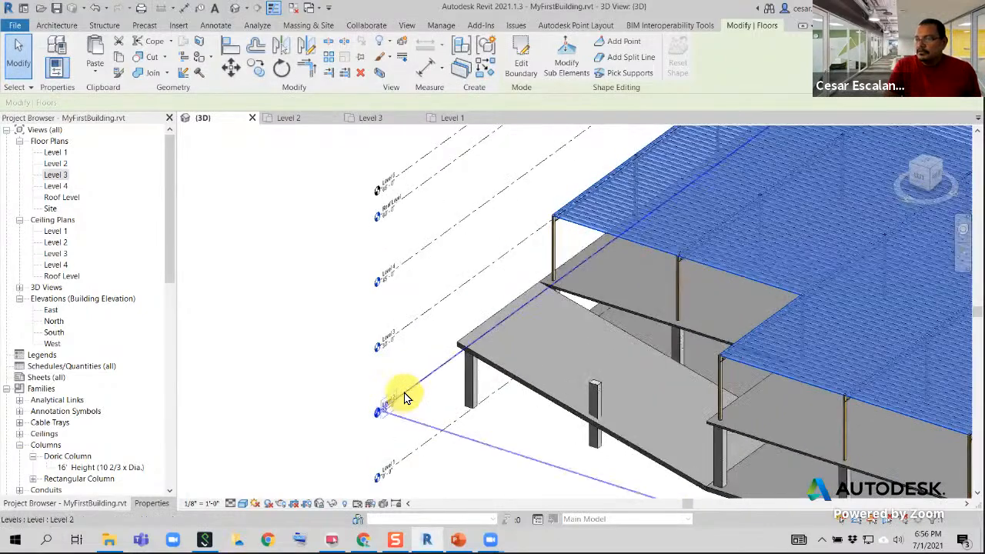
scroll(406, 383, down, 3)
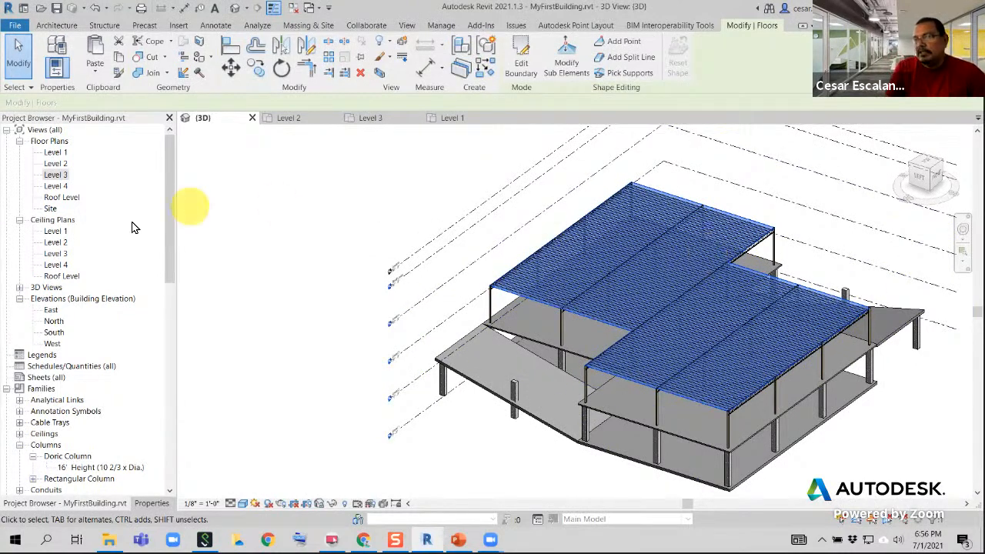
drag(172, 223, 174, 197)
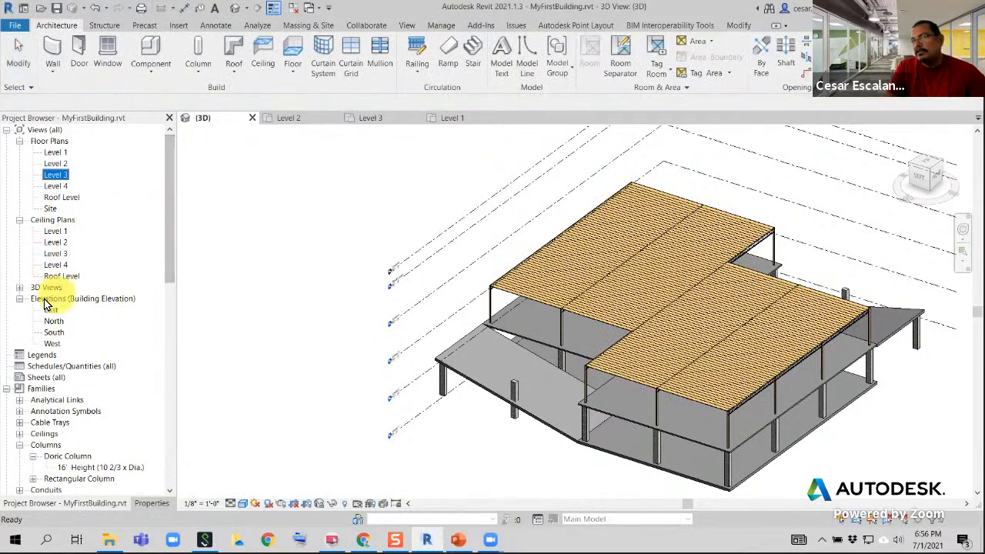
double_click(54, 322)
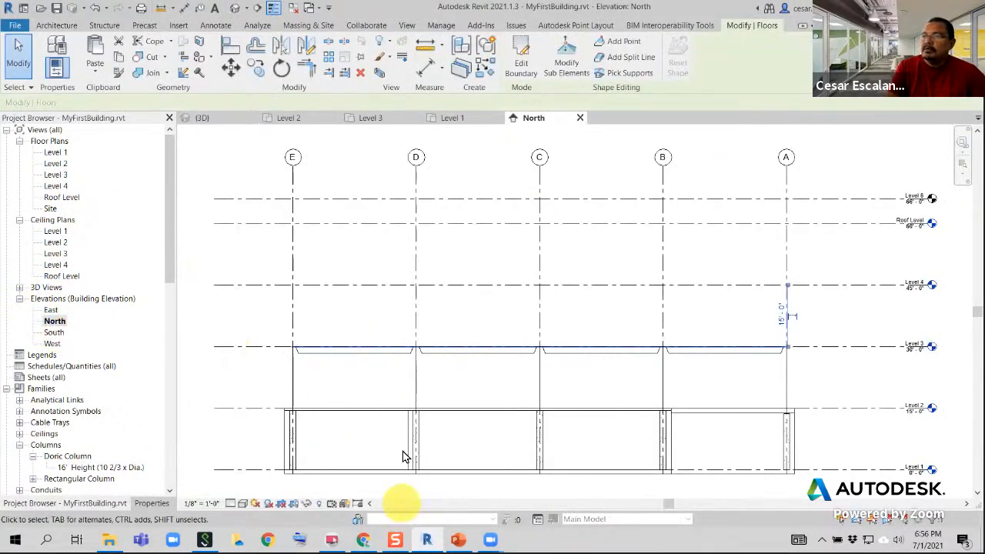
click(581, 120)
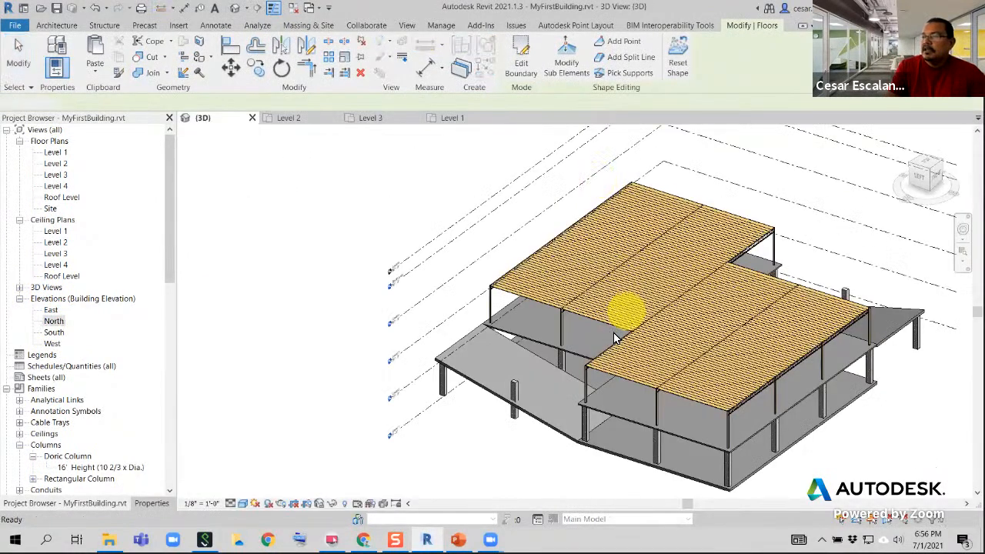
From the left side of the 3D model, select everything crossing the storey between Level 2 and Level 3
click(922, 177)
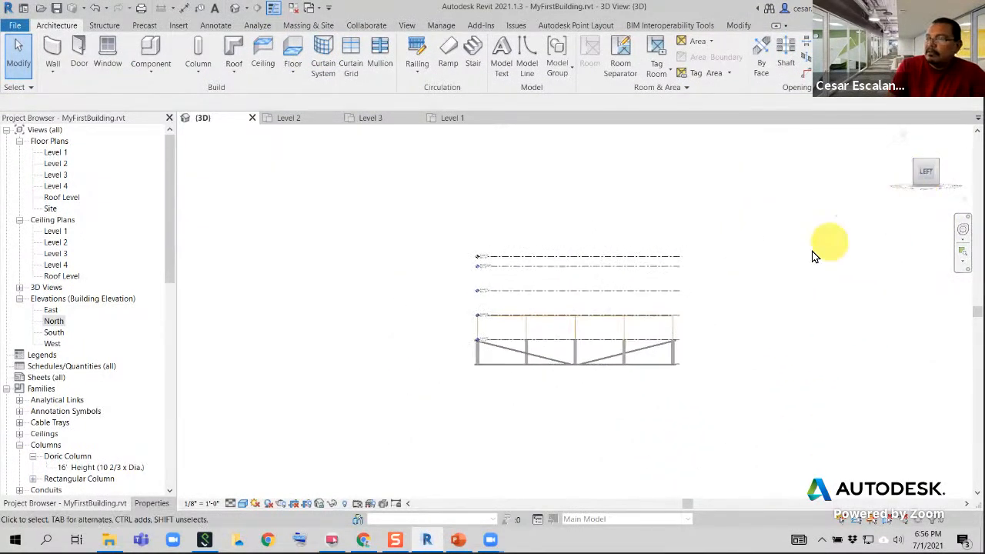
scroll(659, 325, up, 5)
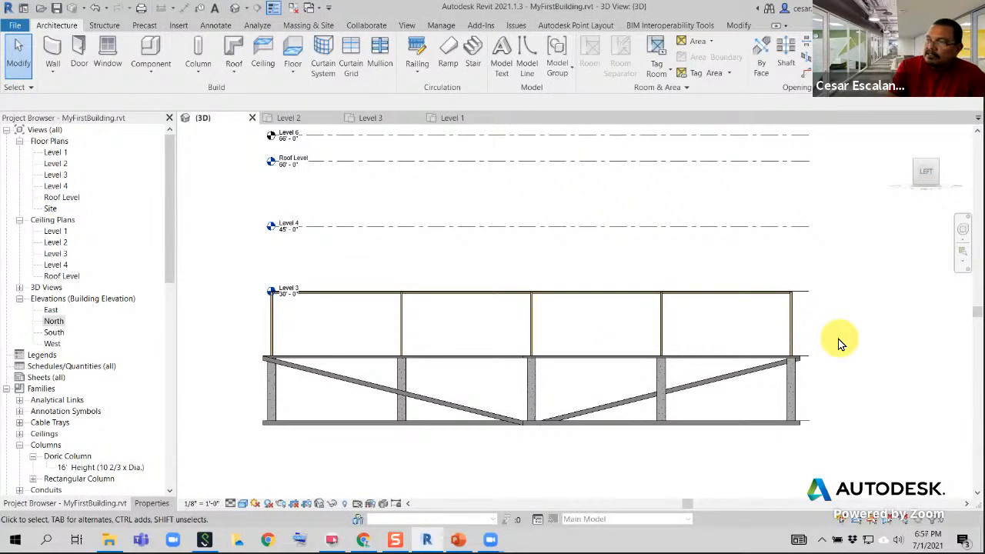
drag(839, 338, 242, 252)
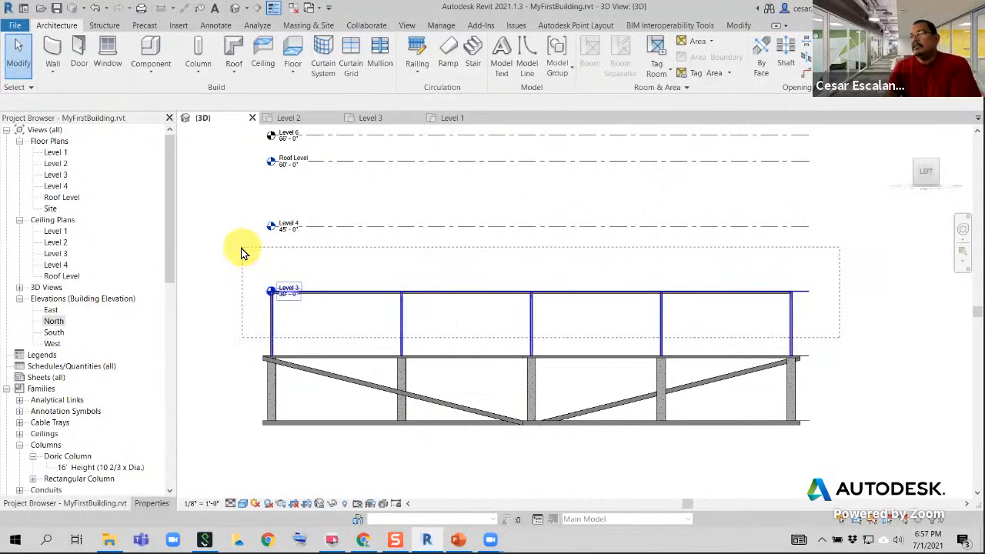
drag(241, 254, 247, 269)
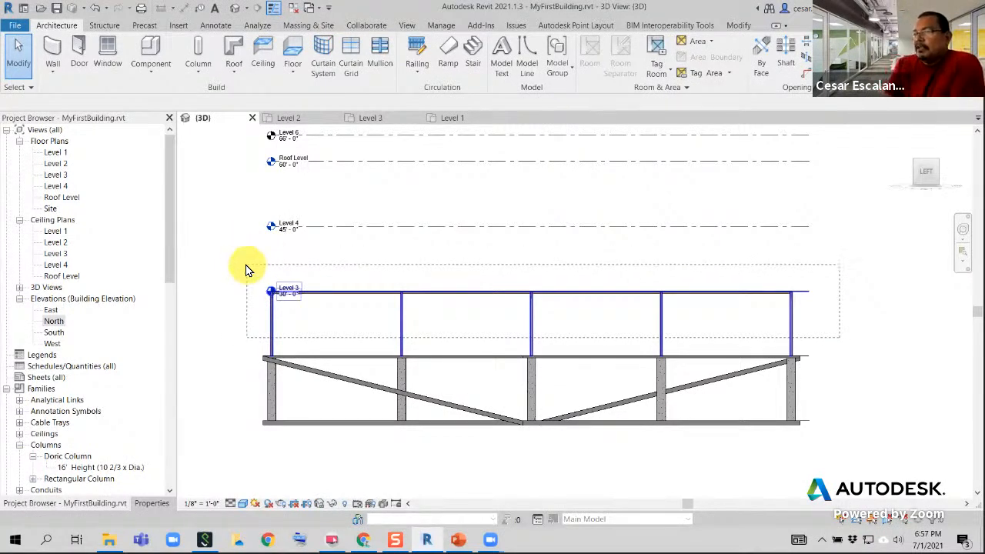
drag(247, 269, 247, 269)
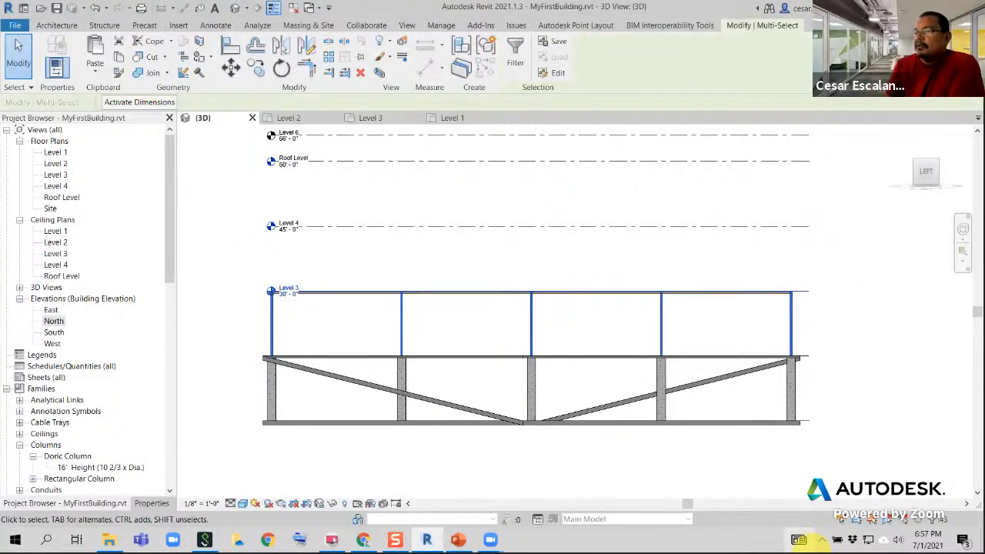
mouse_move(807, 544)
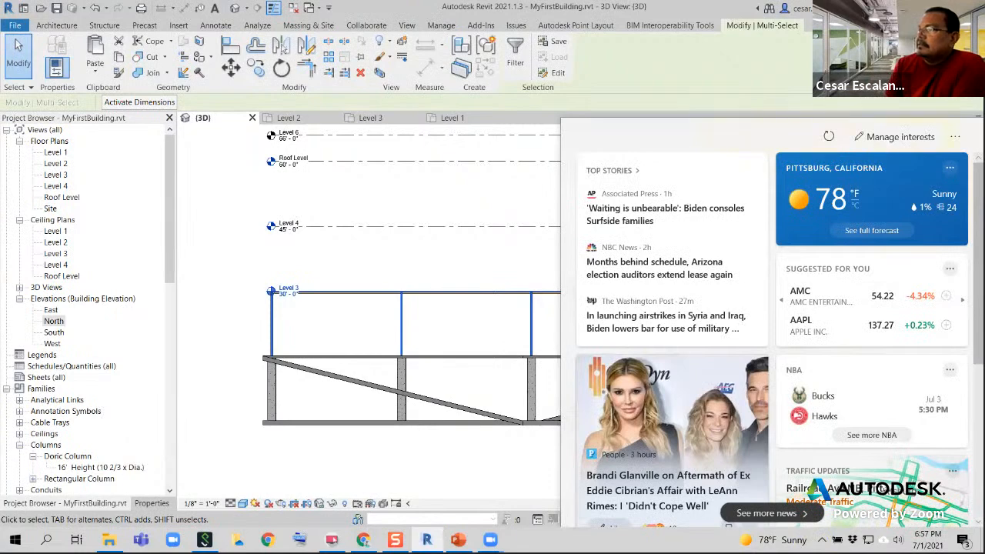
click(955, 136)
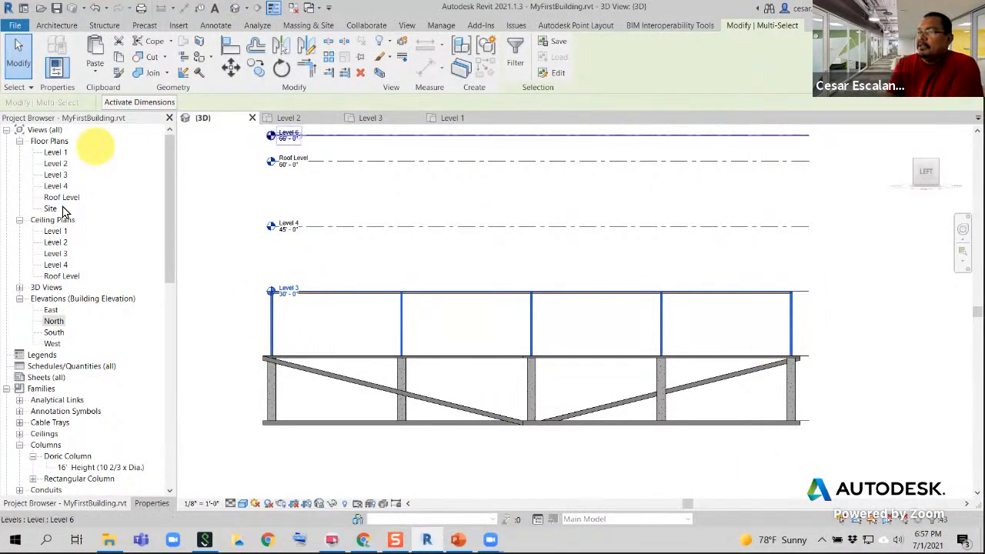
Filter the selection to exclude Levels, keeping floors, beam systems, structural columns and girders
click(514, 54)
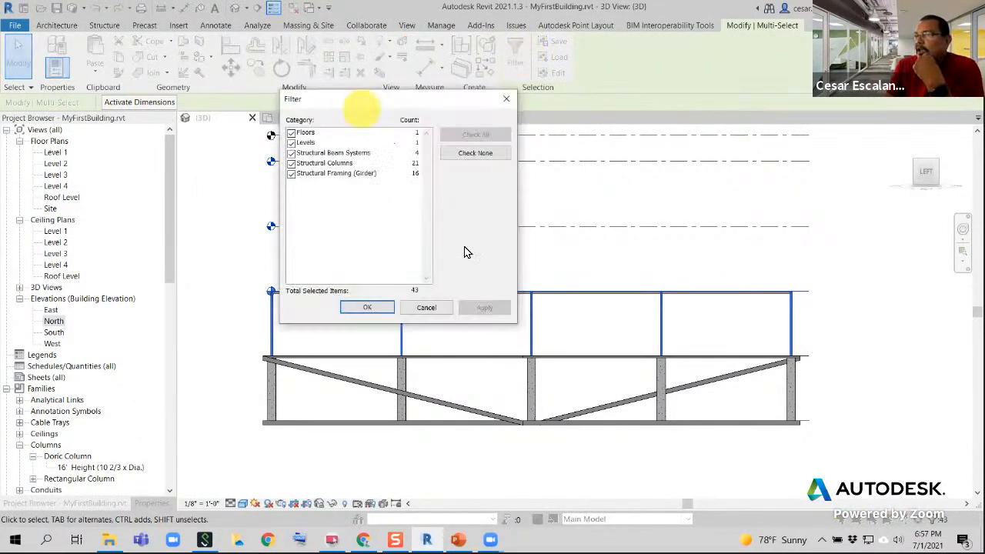
click(290, 143)
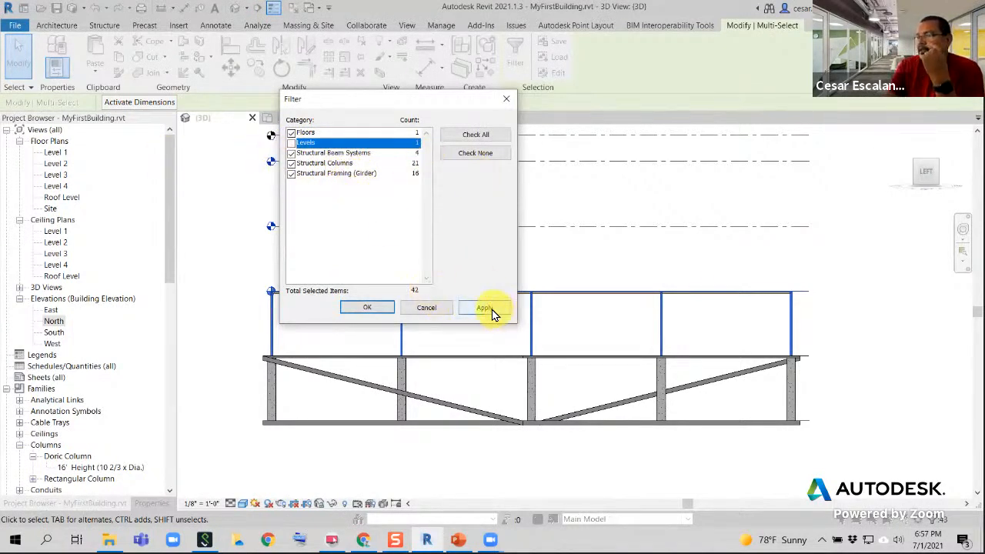
click(372, 307)
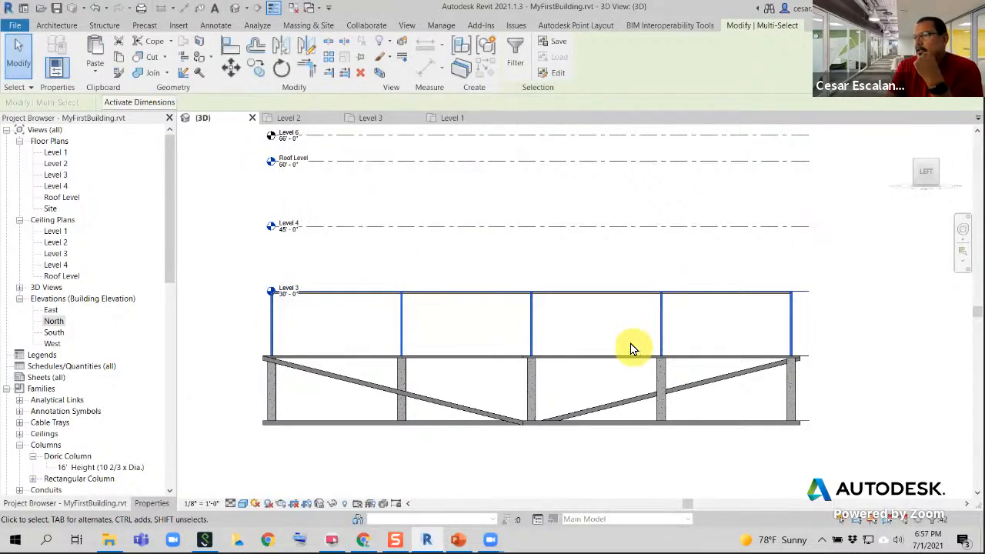
Copy the selected storey elements and paste them aligned to Level 3 and Level 4
click(118, 63)
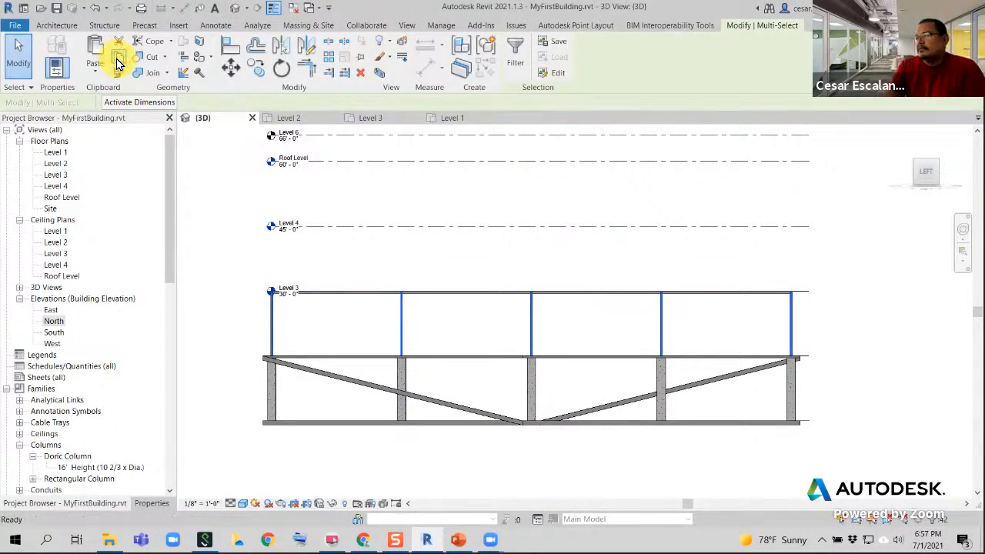
click(95, 71)
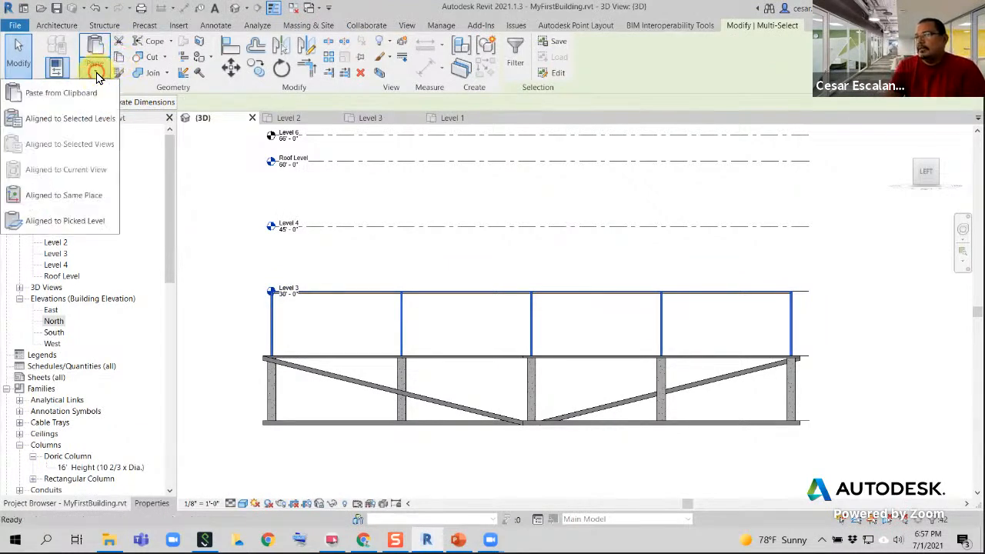
click(95, 120)
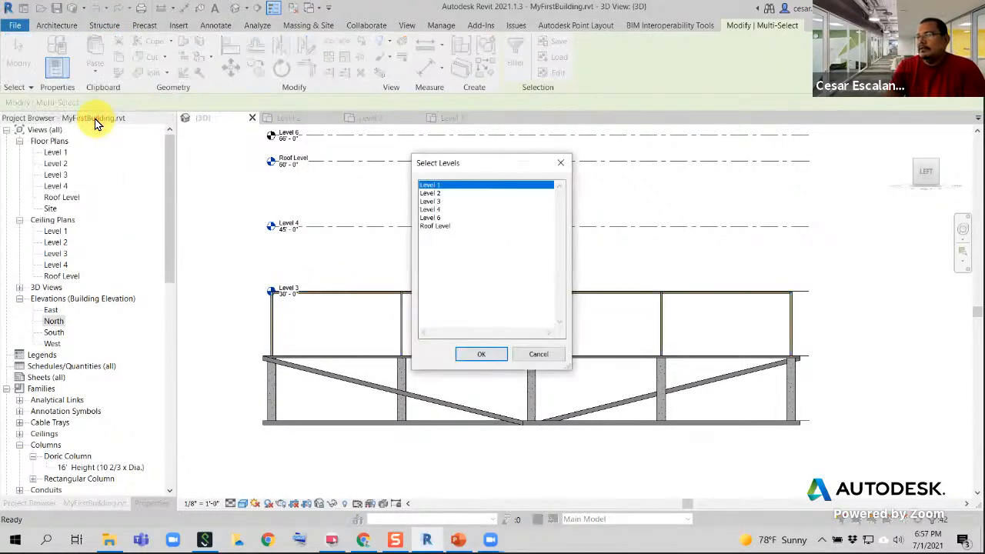
click(439, 201)
ctrl+click(438, 210)
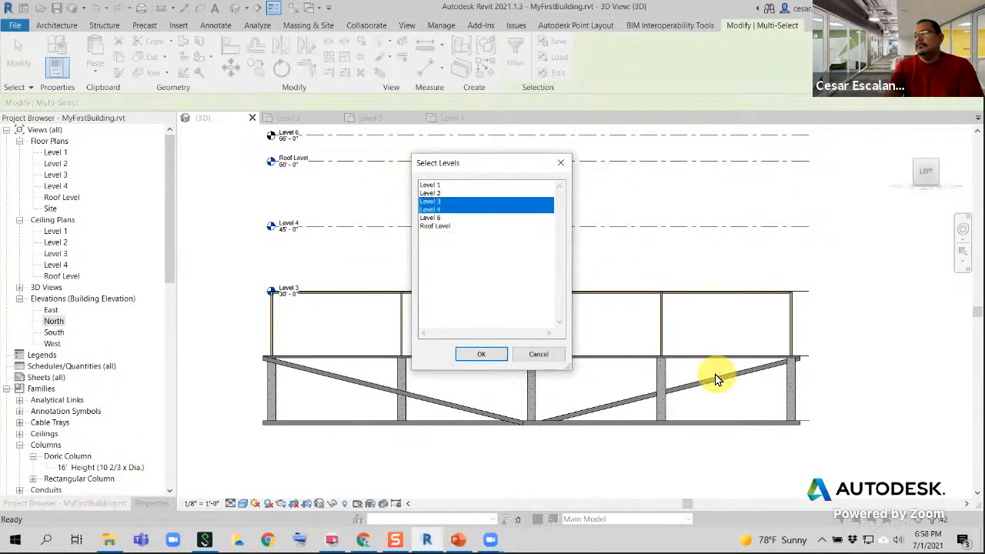
click(477, 357)
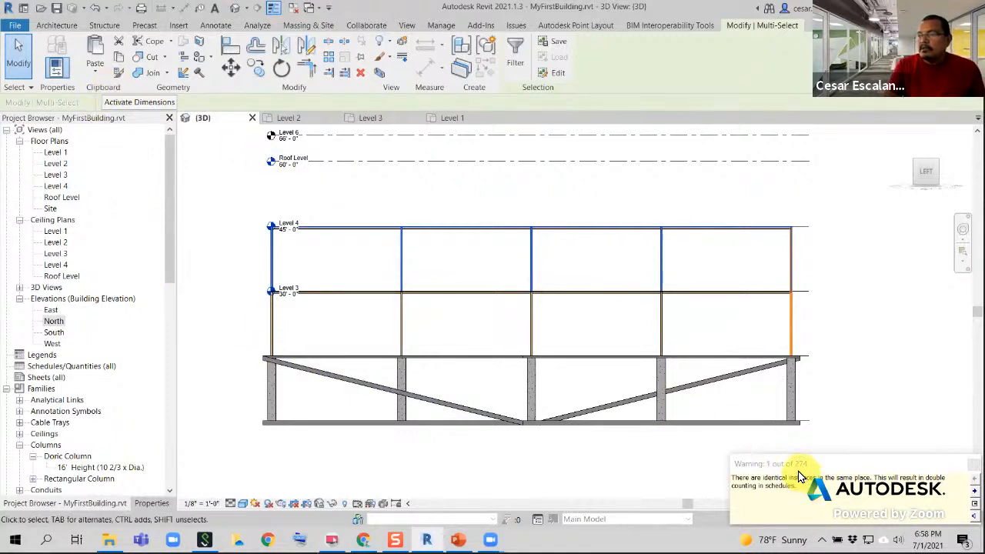
Check the pasted storey against the level lines and undo the aligned paste
middle_drag(413, 246, 420, 327)
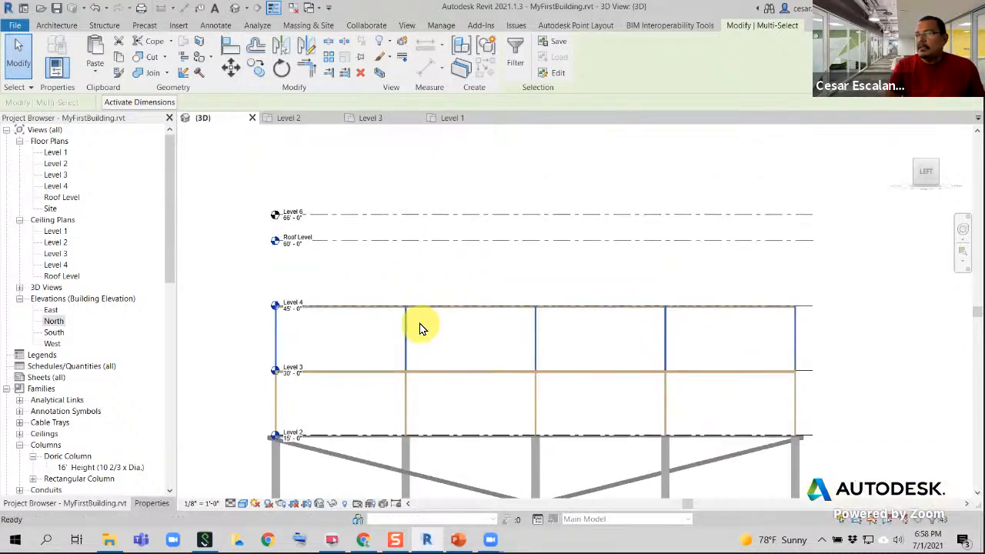
scroll(383, 271, up, 1)
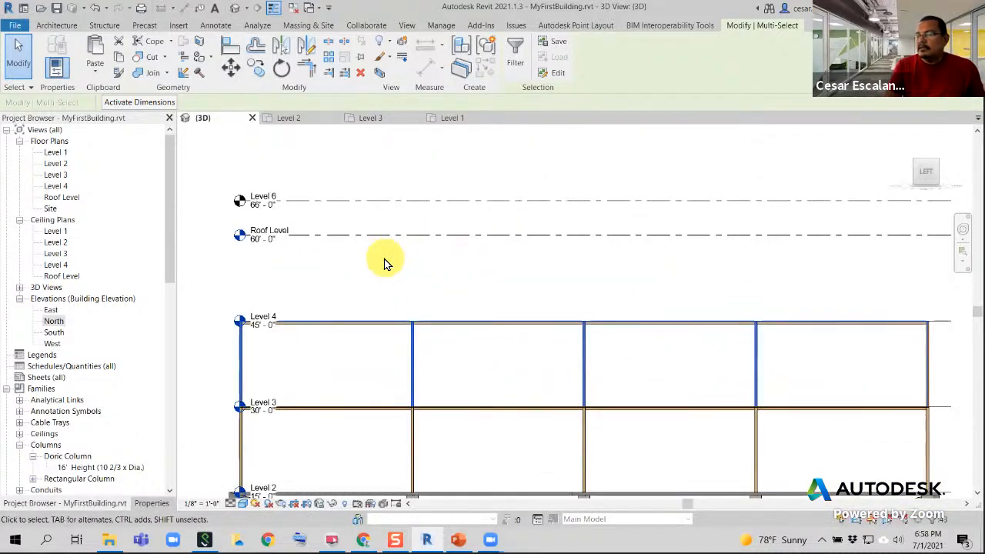
scroll(384, 276, down, 1)
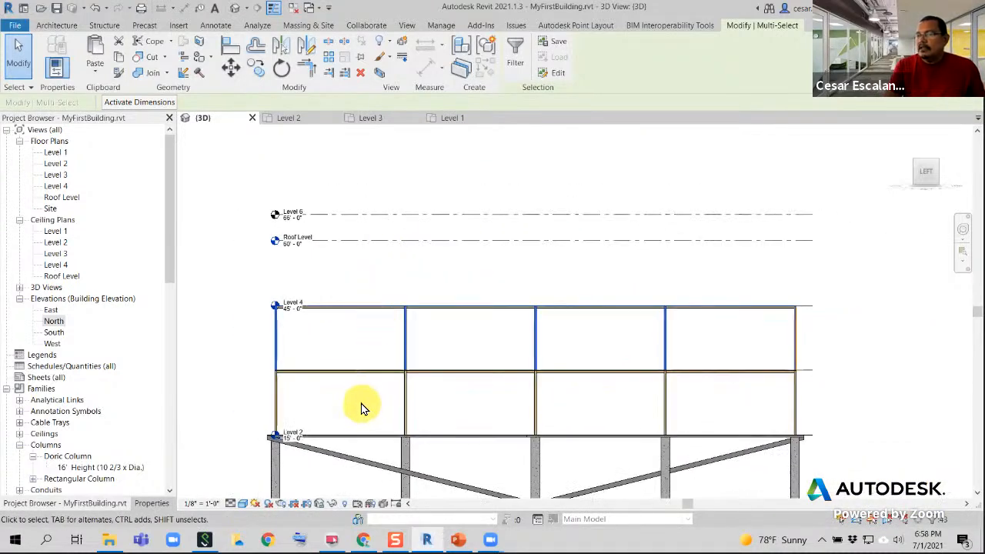
click(92, 9)
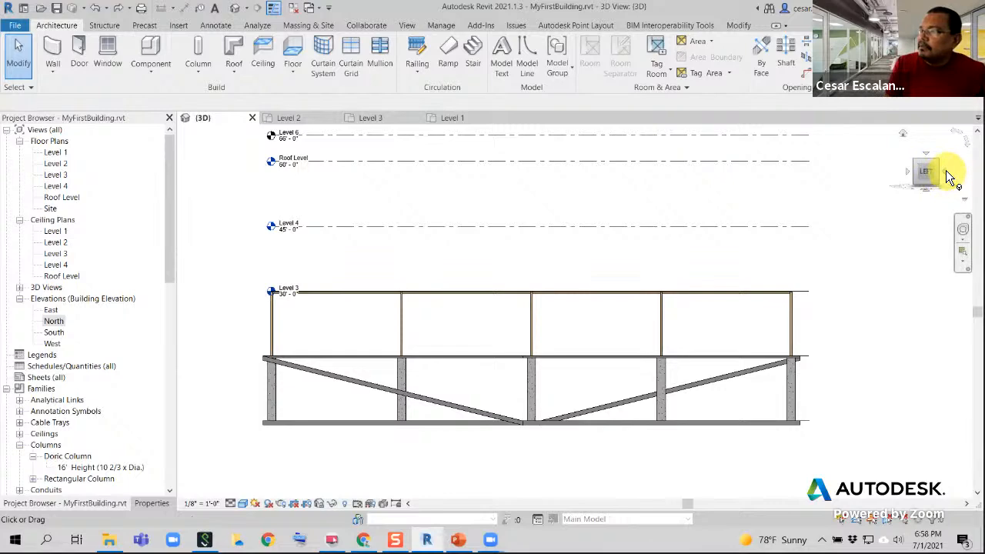
From the front side, select the structural columns between Level 2 and Level 3 with a crossing window
click(948, 177)
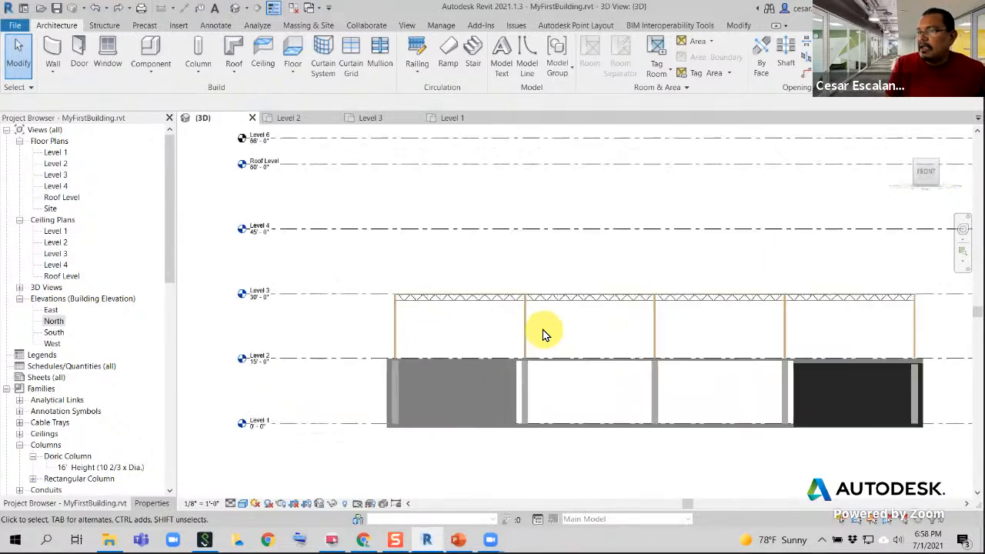
middle_drag(542, 333, 268, 308)
scroll(341, 290, down, 3)
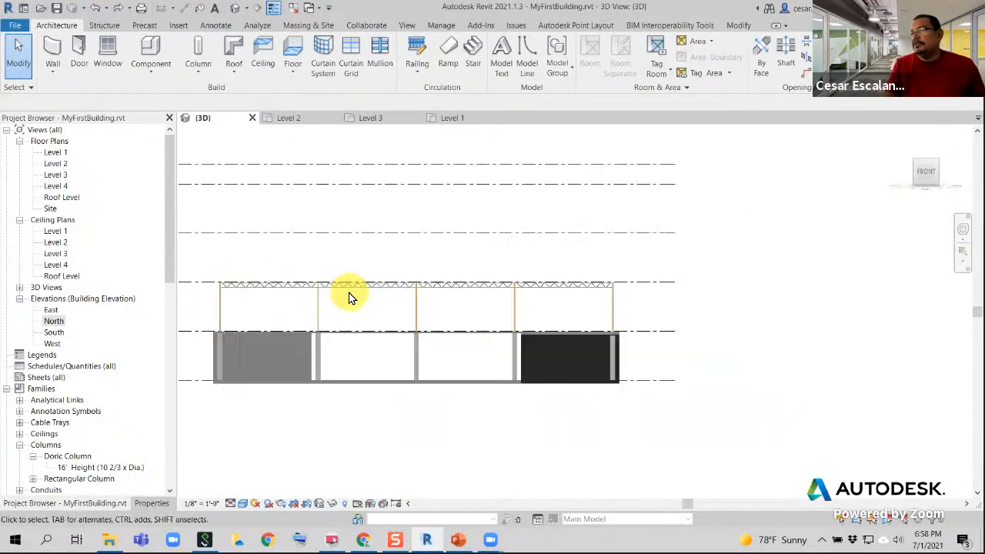
middle_drag(422, 307, 432, 308)
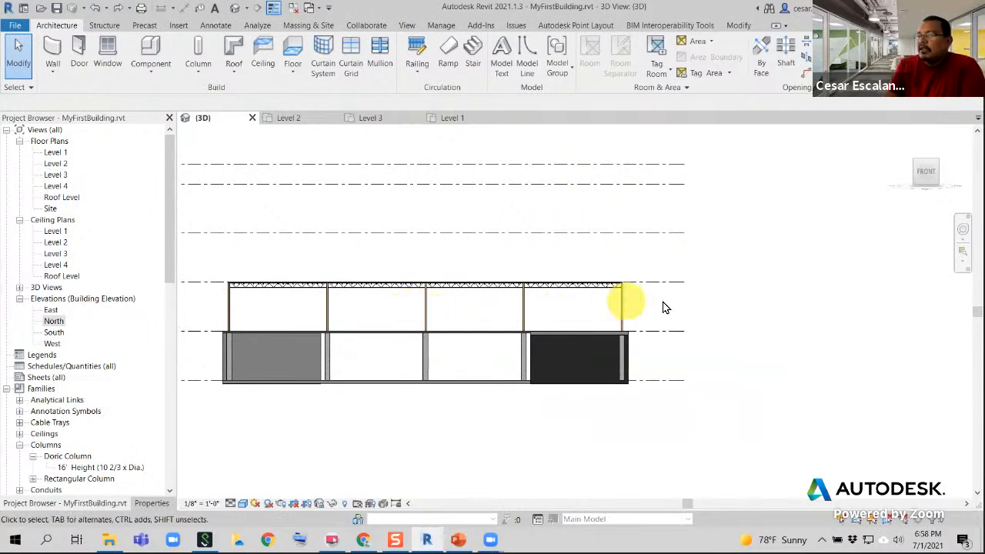
drag(666, 307, 199, 312)
scroll(517, 336, down, 2)
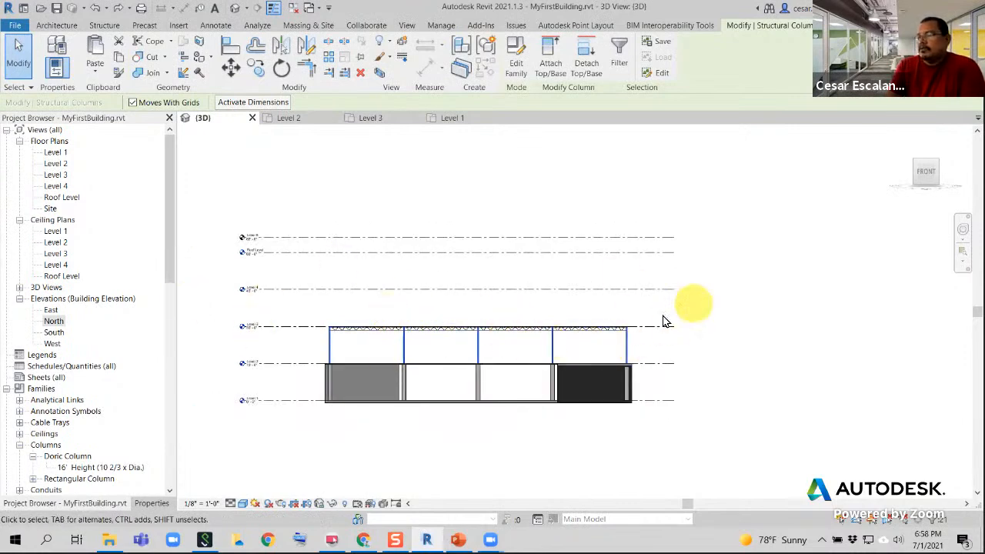
click(667, 345)
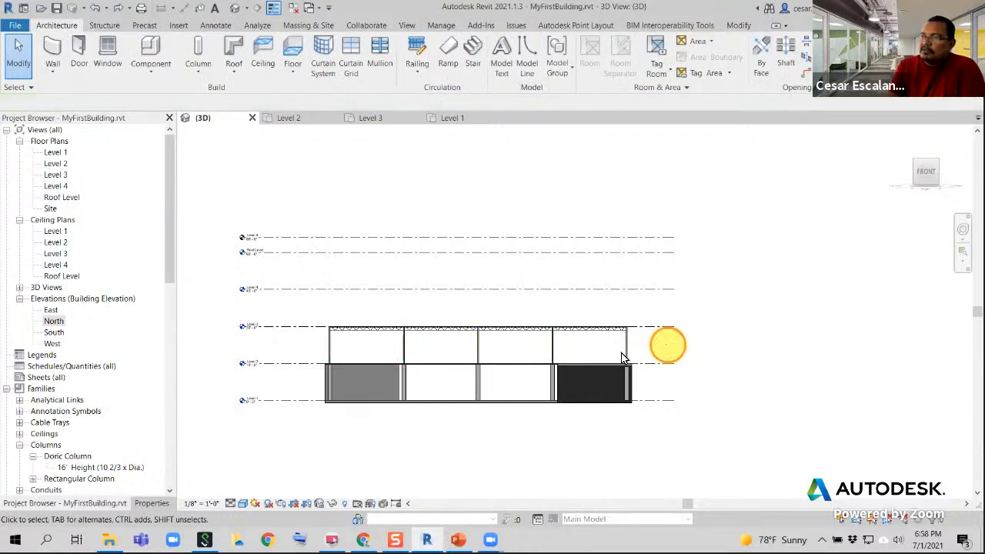
drag(623, 357, 293, 359)
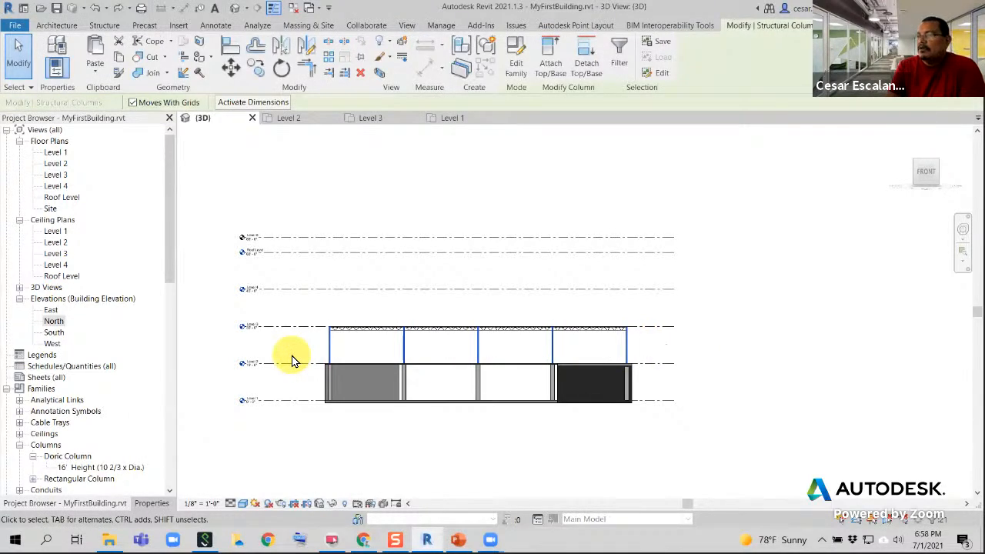
Select all instances of the 6x6 timber column in the entire project and copy them to the clipboard
click(629, 352)
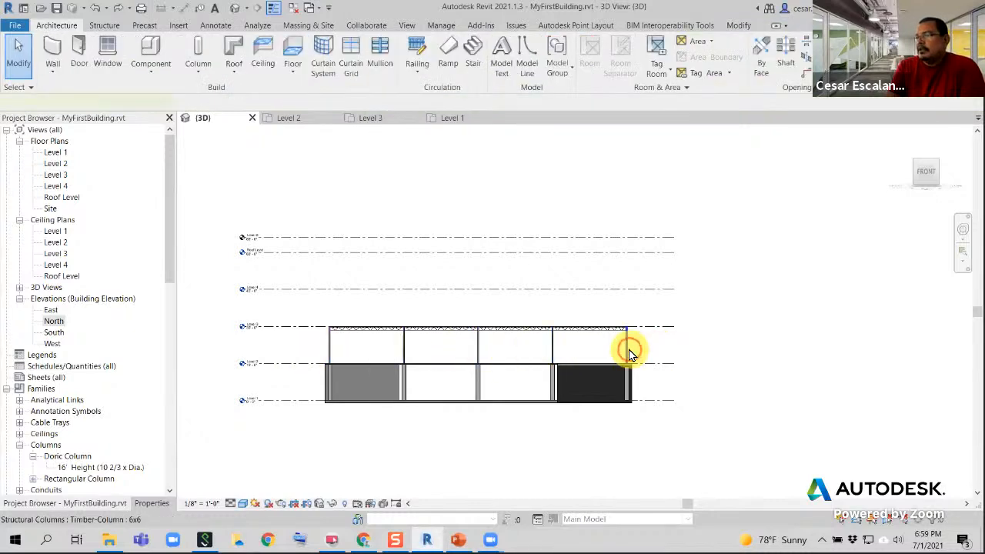
click(629, 352)
right_click(627, 348)
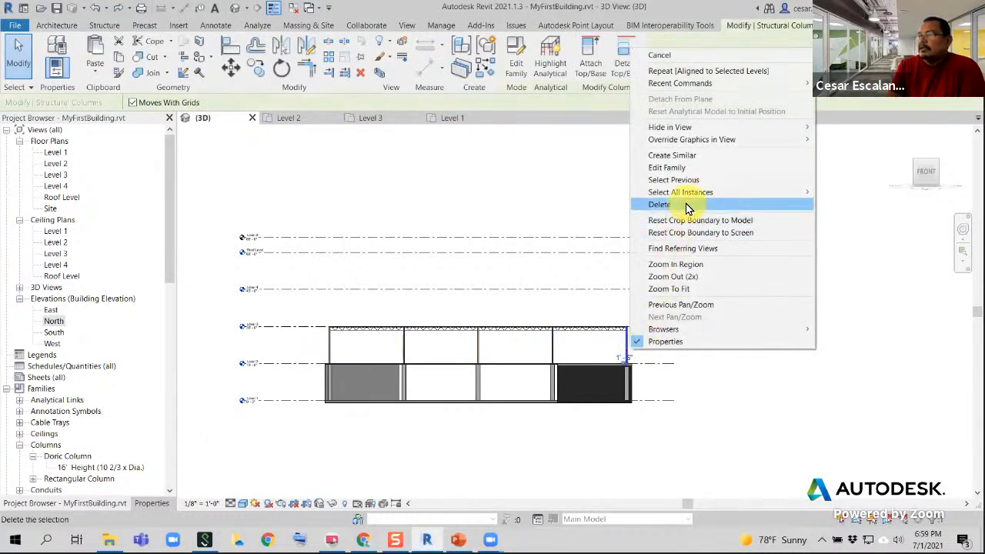
mouse_move(688, 190)
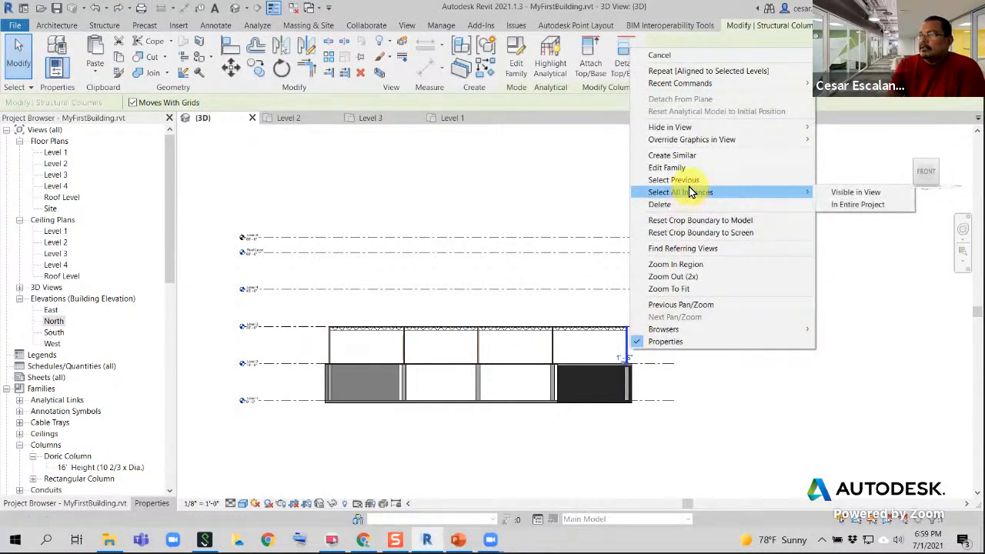
click(843, 204)
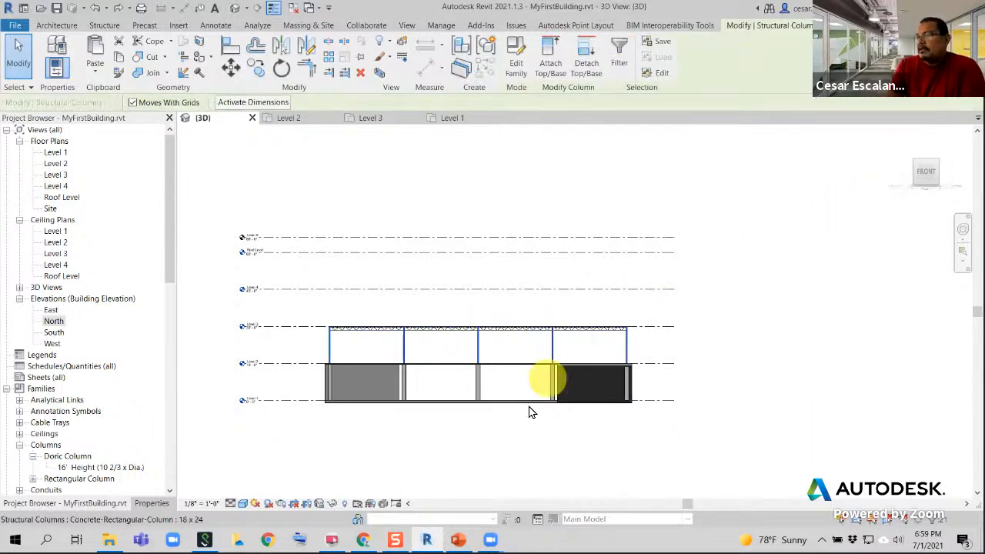
scroll(531, 412, up, 2)
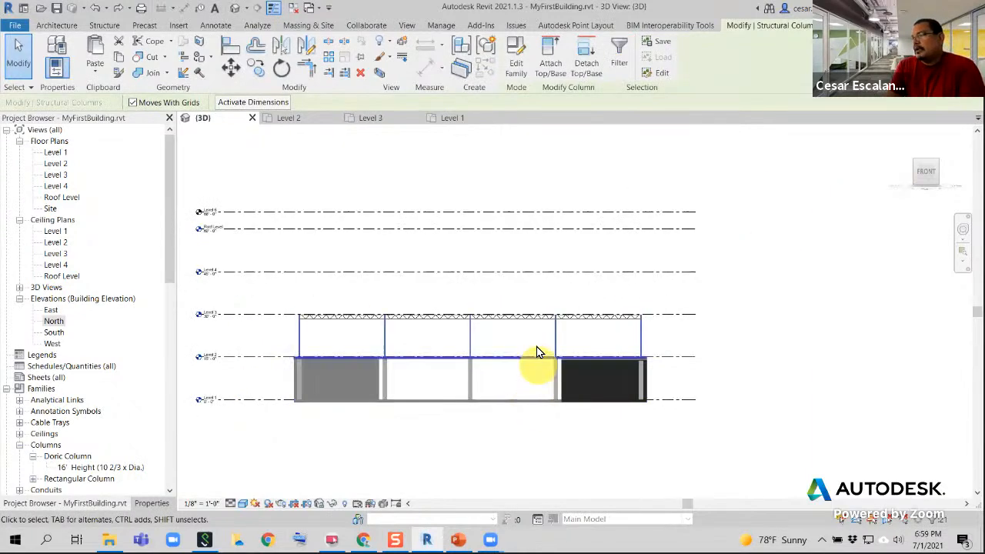
click(119, 60)
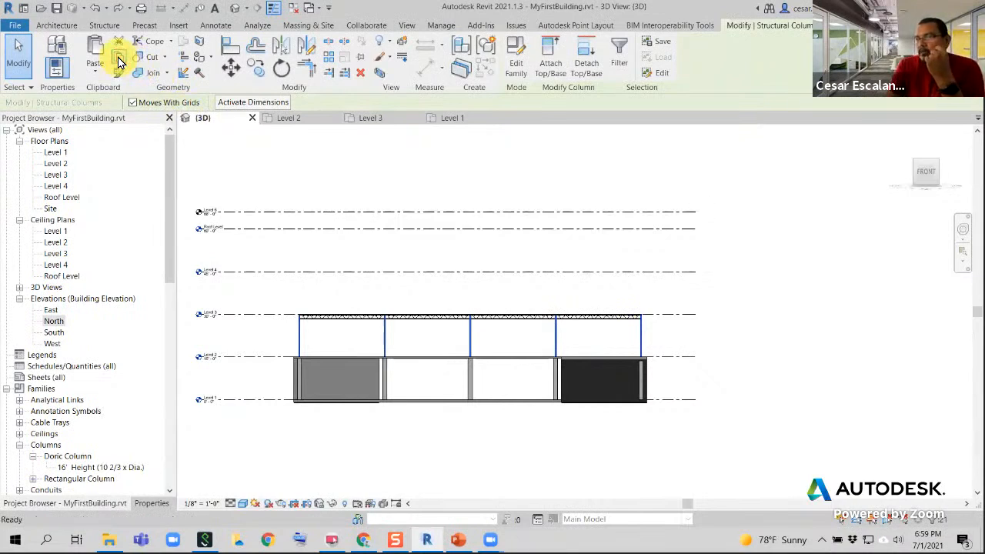
Try to paste the copied columns aligned to Level 3 and Level 4, and undo the paste
click(91, 73)
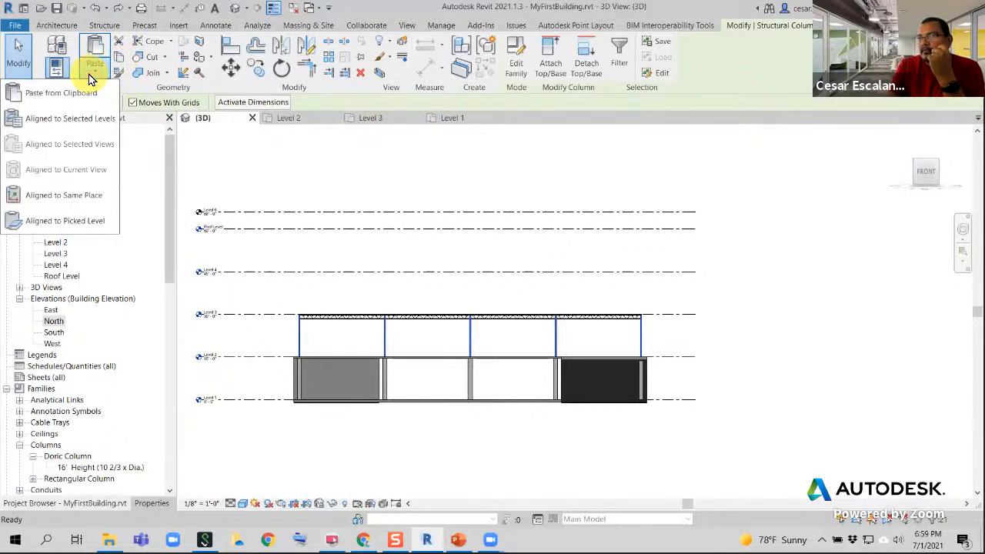
click(87, 119)
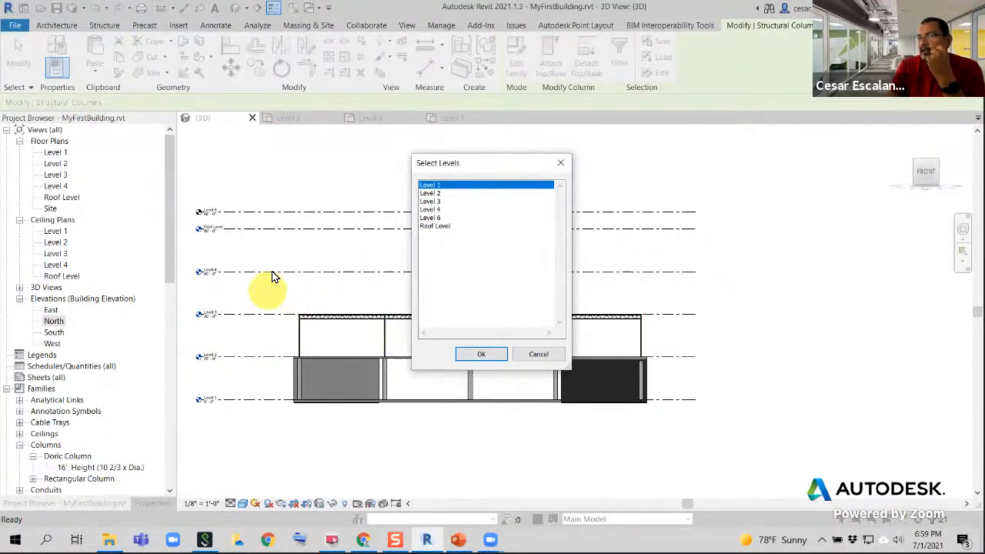
click(435, 201)
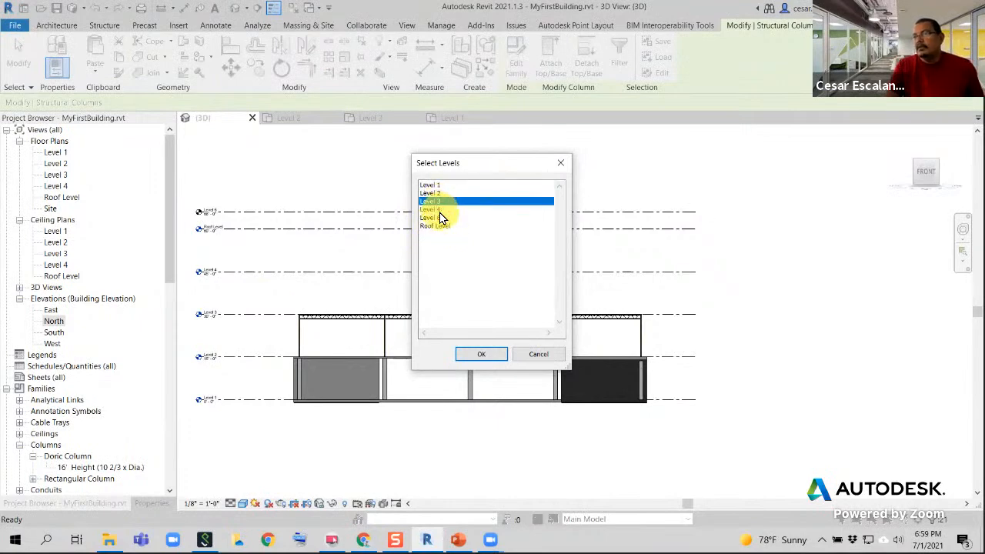
ctrl+click(440, 214)
click(481, 354)
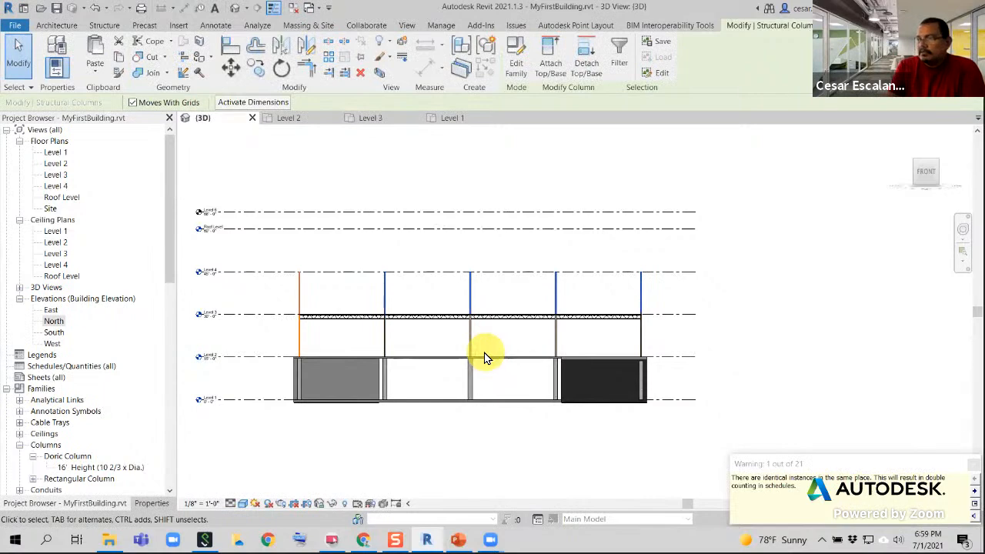
click(94, 8)
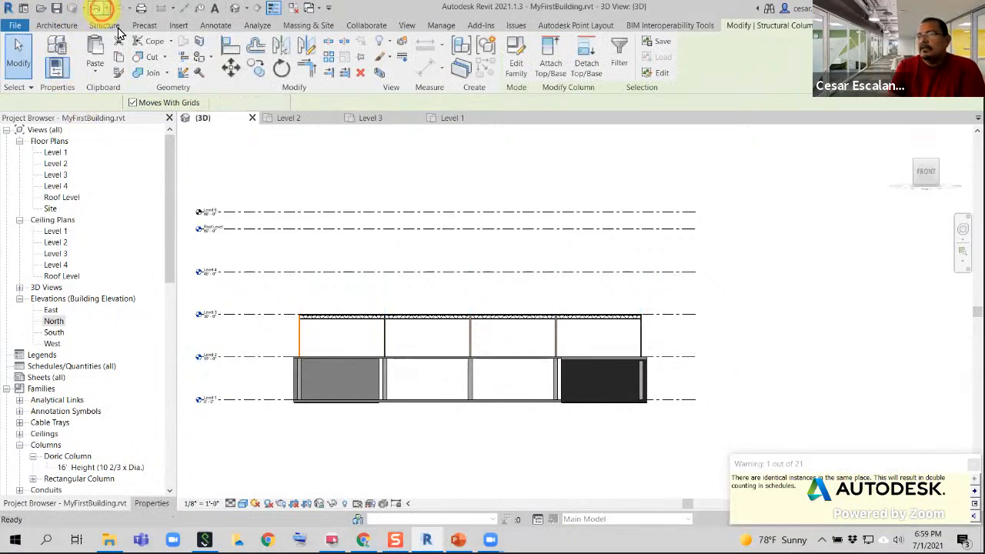
Reselect the columns between Level 2 and Level 3 and paste the copied columns aligned to Level 4 and Roof Level
drag(688, 334, 717, 337)
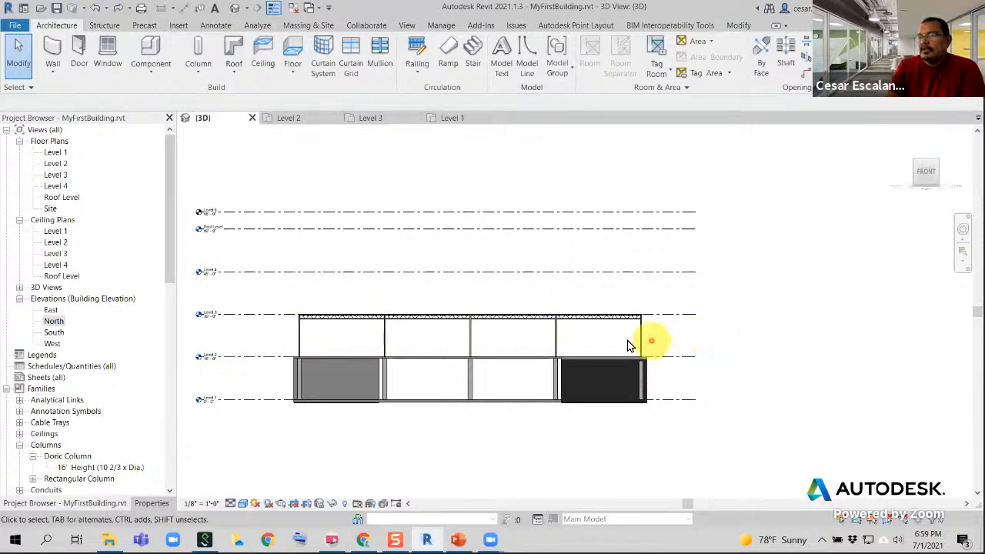
mouse_move(268, 339)
mouse_down()
mouse_move(479, 299)
mouse_move(670, 295)
mouse_move(615, 340)
mouse_move(650, 339)
mouse_move(273, 344)
mouse_up()
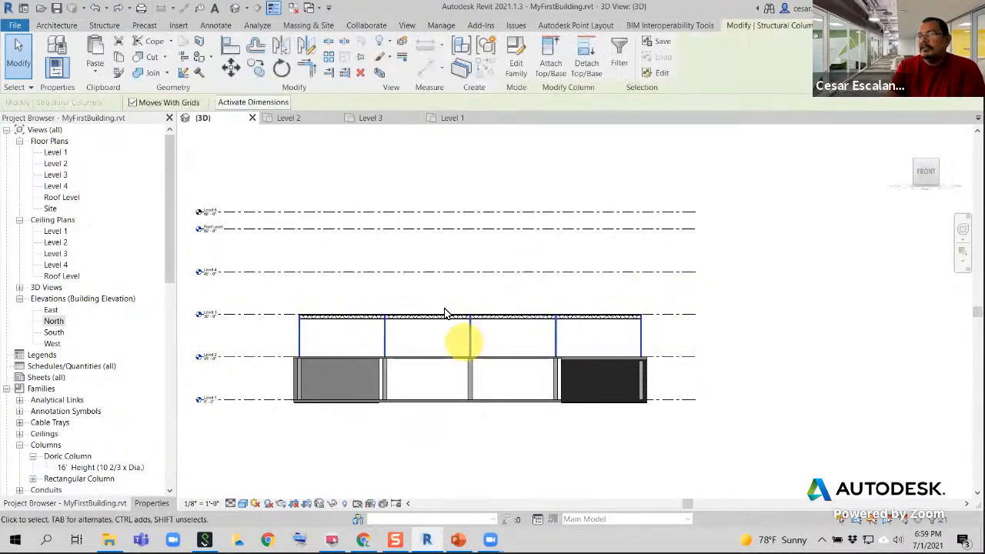
click(96, 75)
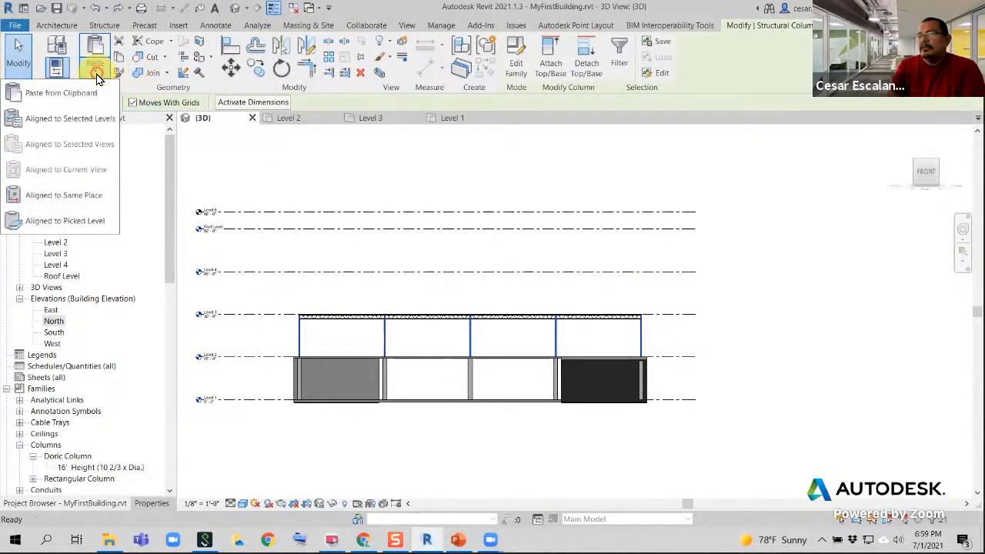
click(84, 118)
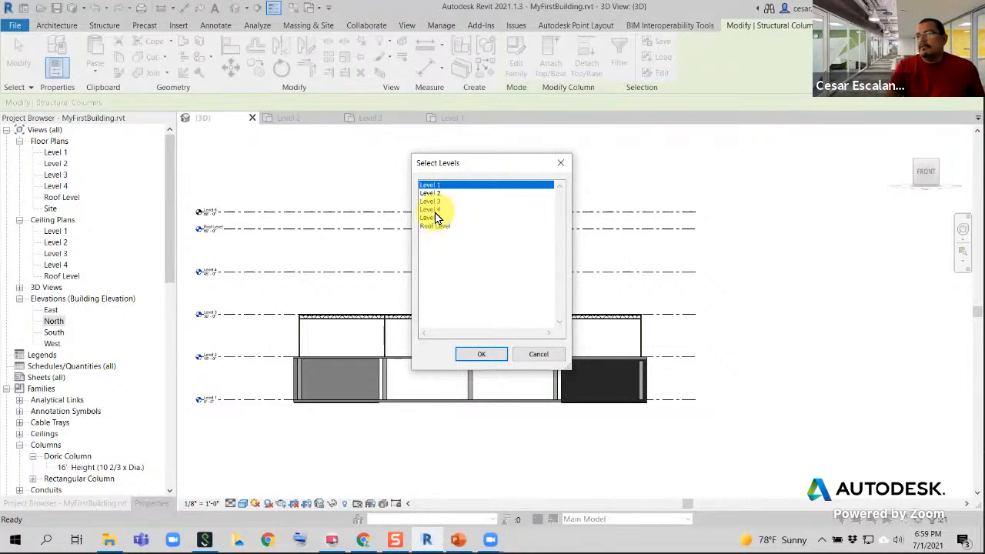
click(431, 210)
ctrl+click(435, 225)
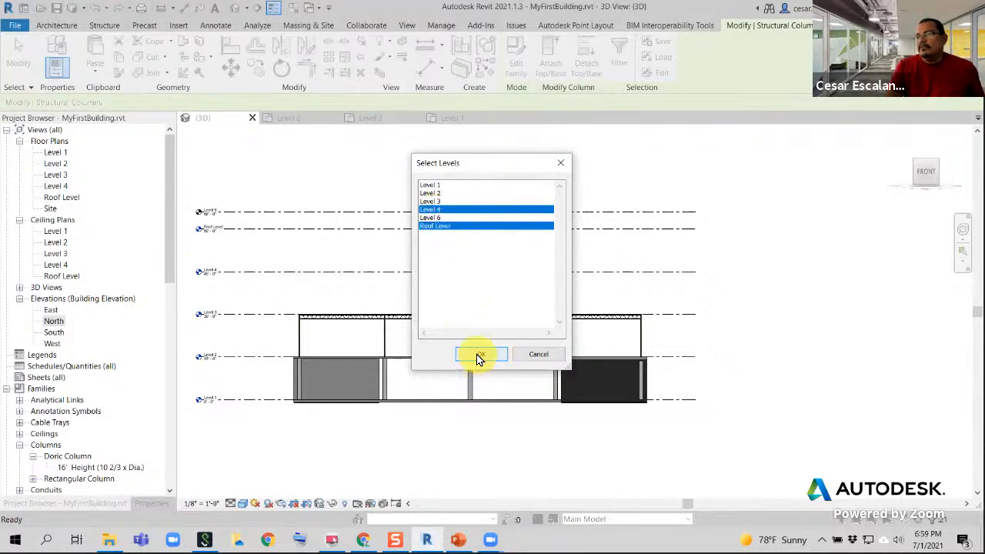
click(477, 355)
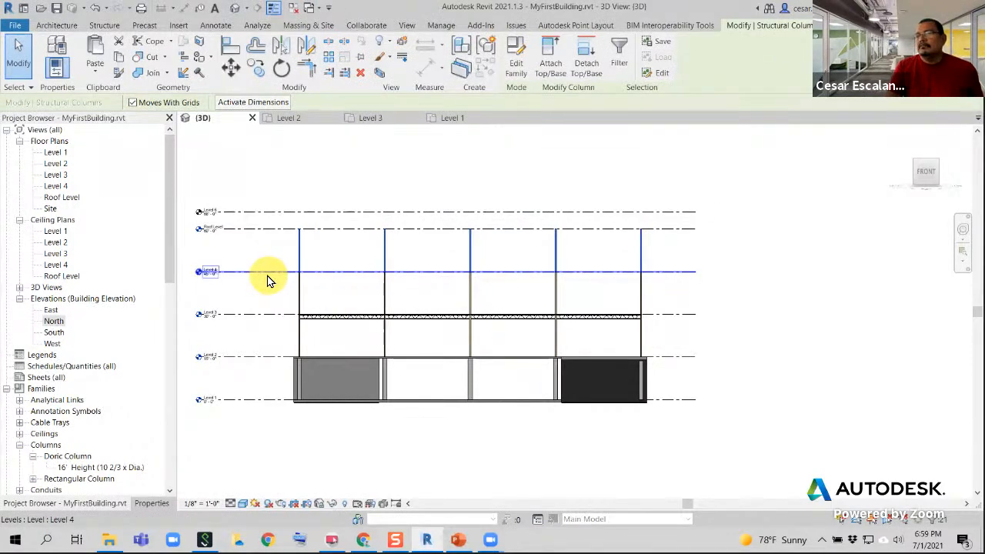
Check the base and top level properties of the copied column between Level 4 and Roof Level
scroll(264, 304, up, 3)
middle_drag(264, 303, 428, 321)
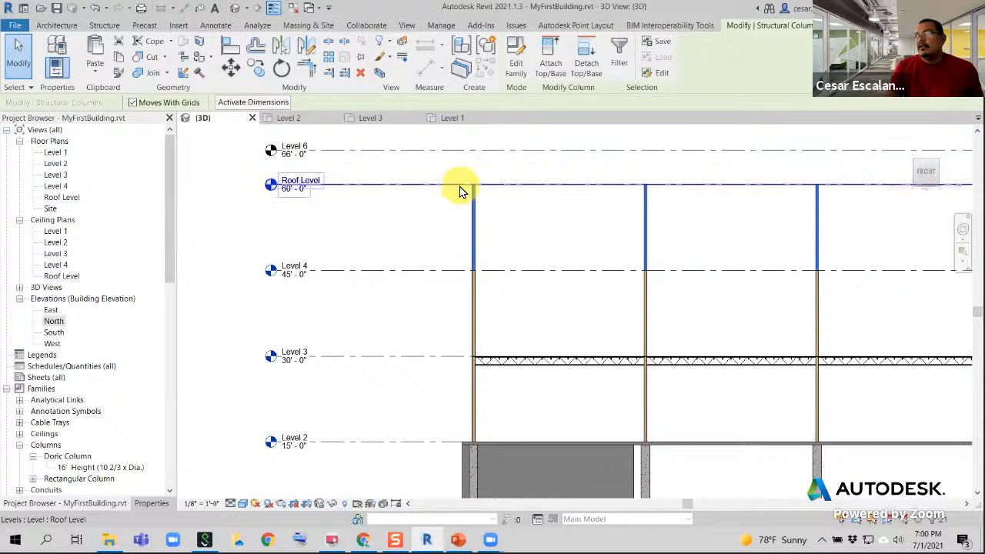
click(469, 218)
click(473, 220)
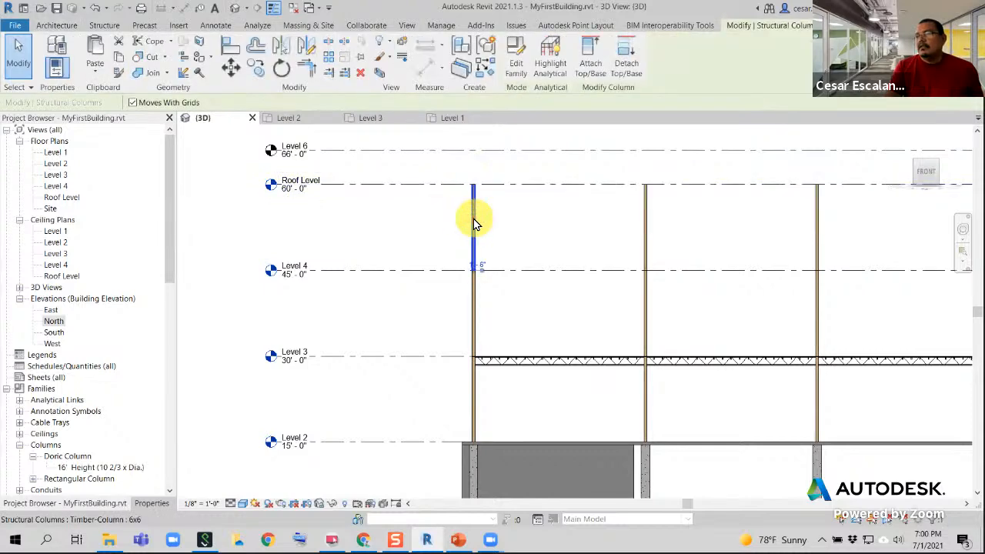
click(152, 504)
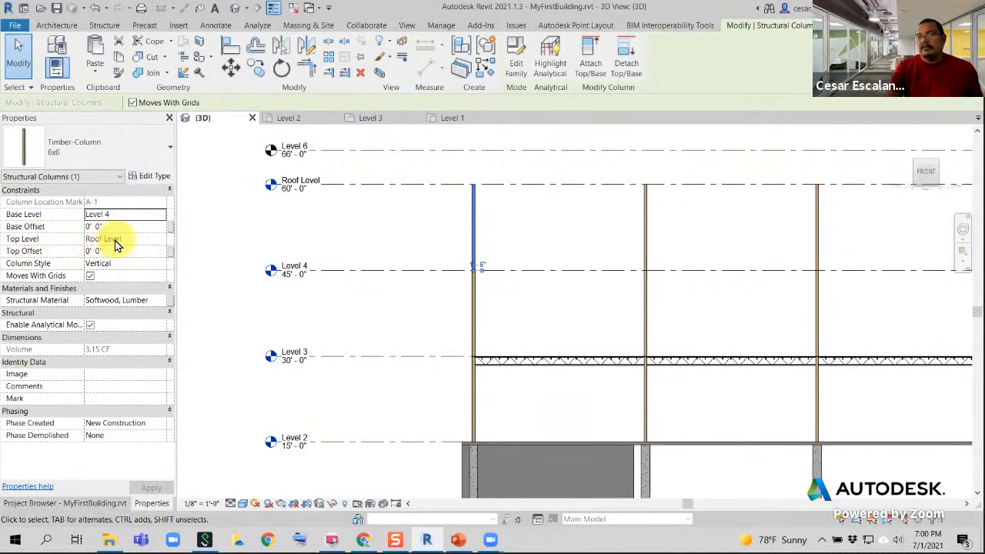
click(428, 323)
Rename the Level 6 level line as Parapet
scroll(237, 314, down, 4)
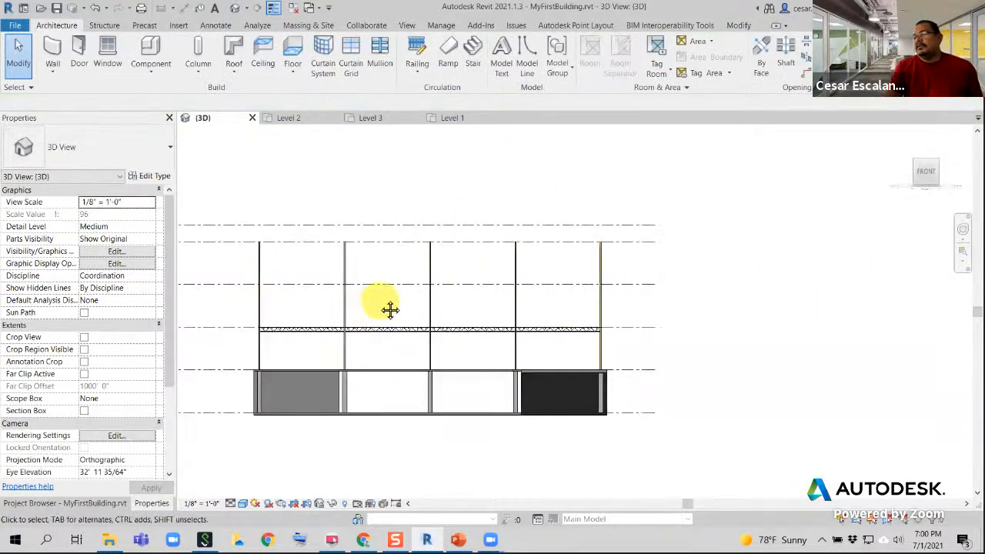
middle_drag(389, 307, 424, 308)
scroll(236, 300, up, 2)
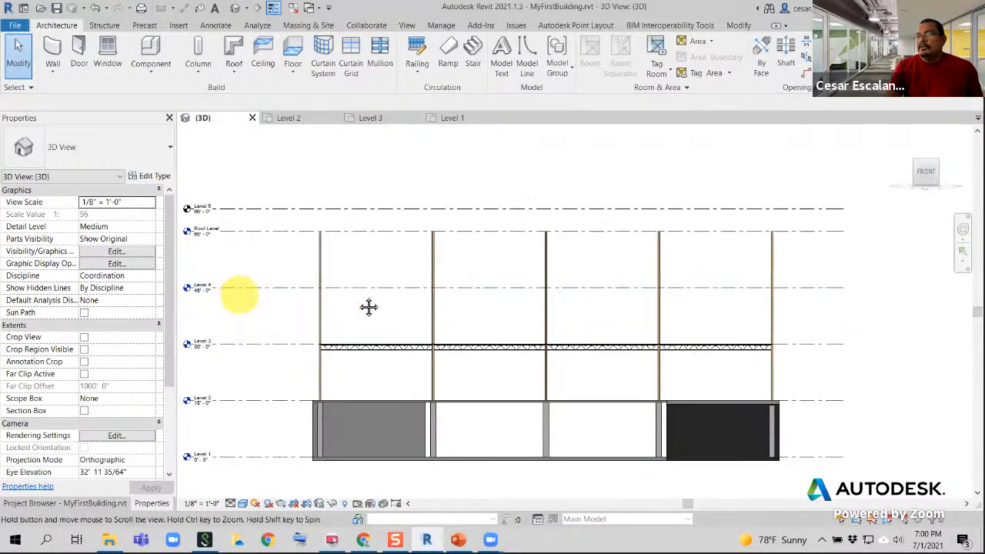
scroll(367, 296, up, 4)
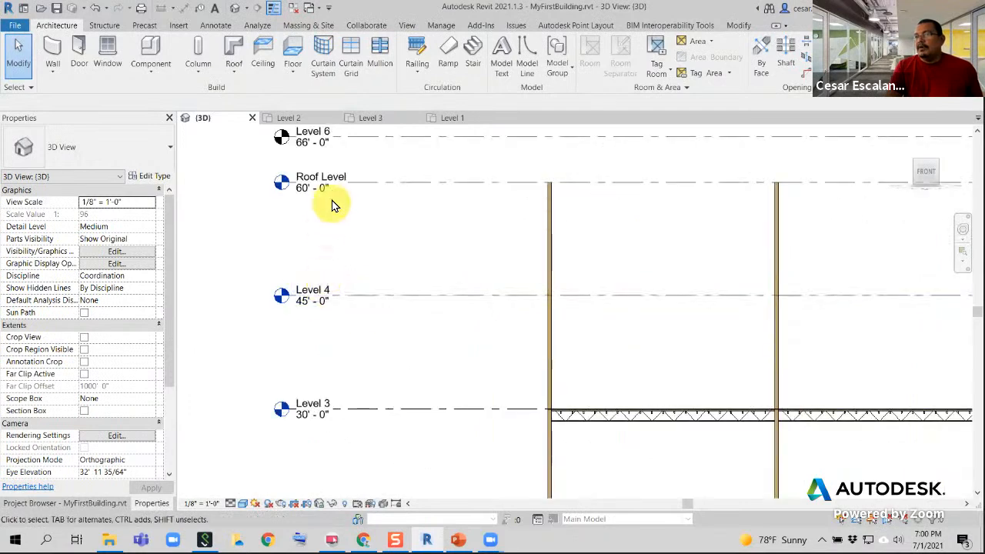
middle_drag(366, 319, 371, 358)
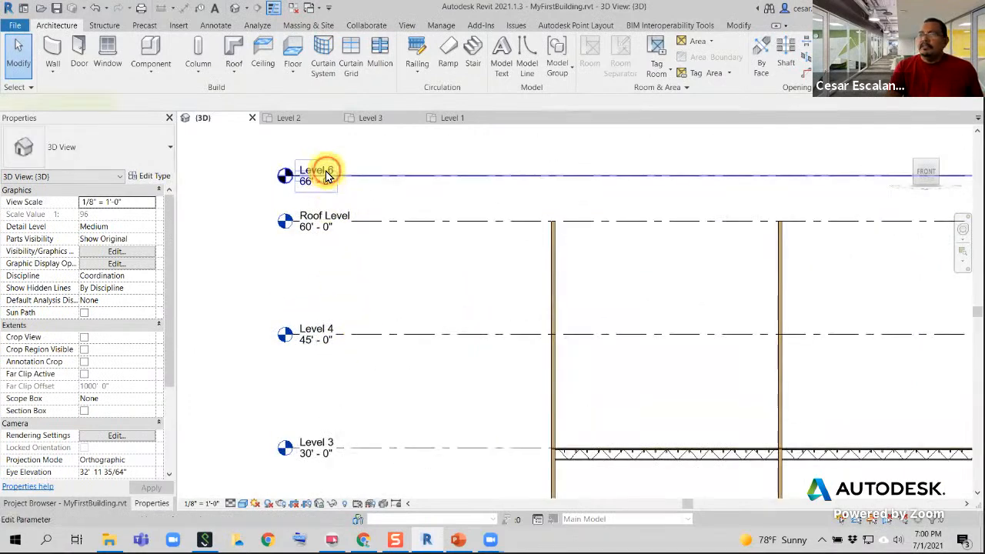
click(326, 176)
click(333, 170)
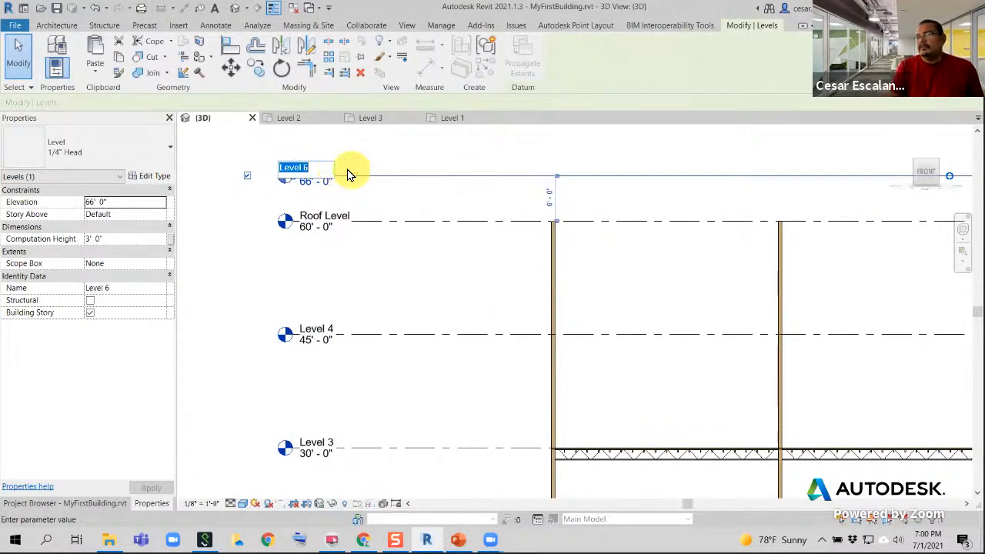
text(Parapet)
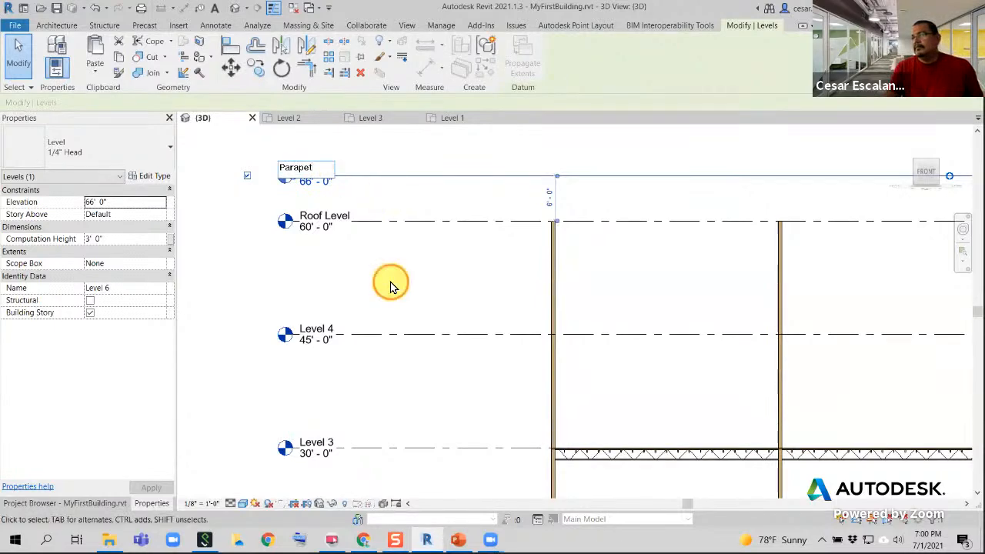
key(Return)
click(389, 271)
Try a window selection and a crossing selection across the Level 3 floor framing, clearing the selection after each
scroll(389, 271, down, 2)
middle_drag(563, 281, 289, 200)
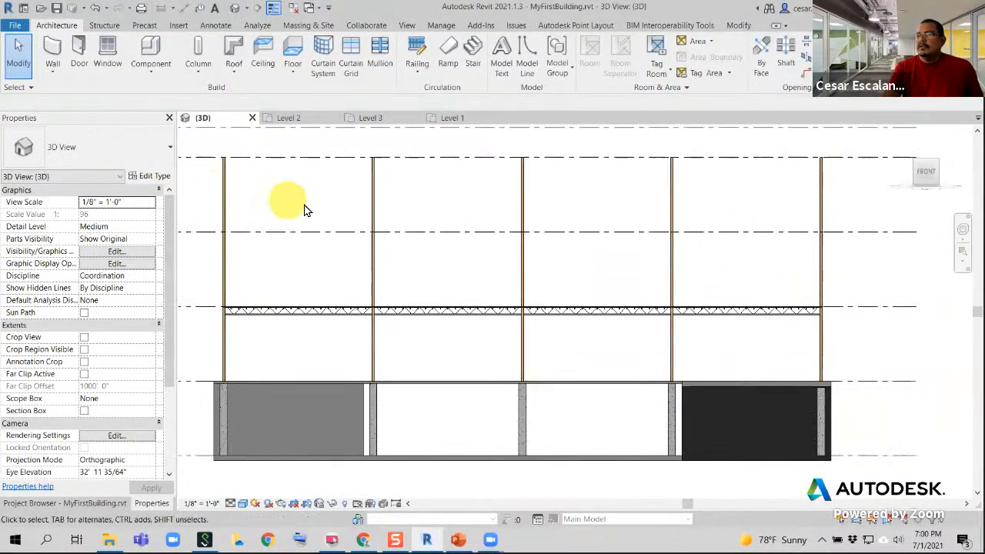
scroll(328, 222, down, 2)
middle_drag(626, 275, 646, 286)
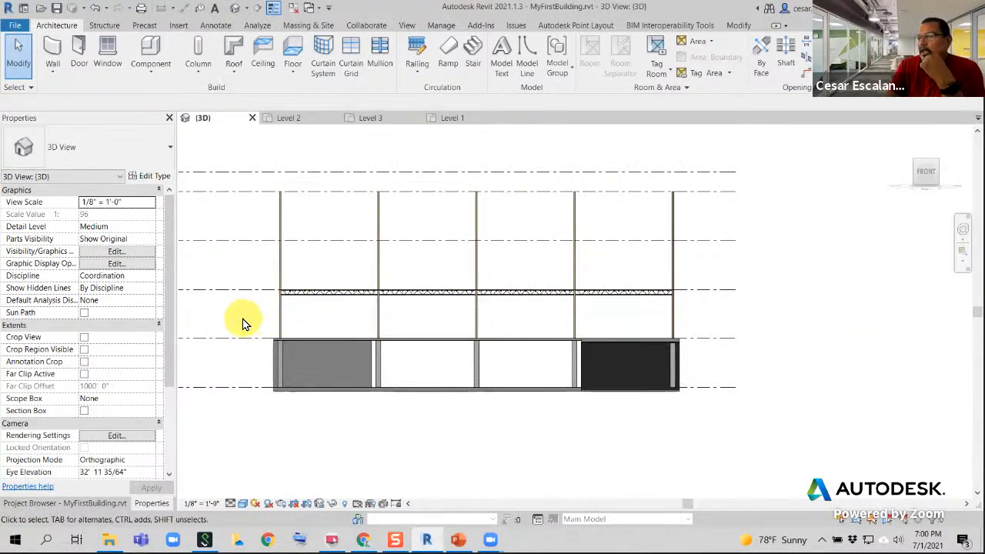
drag(243, 323, 740, 264)
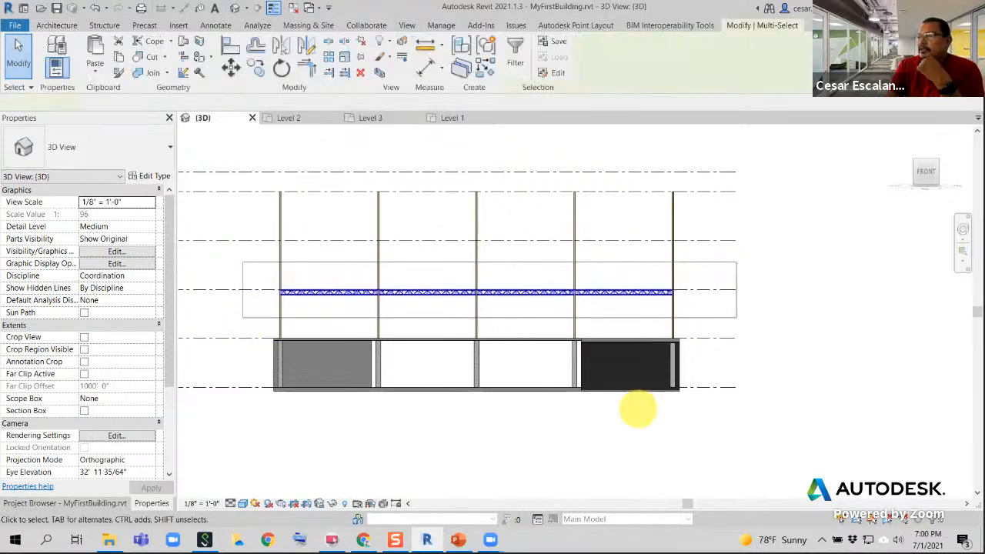
click(255, 324)
drag(215, 318, 690, 274)
drag(716, 321, 262, 280)
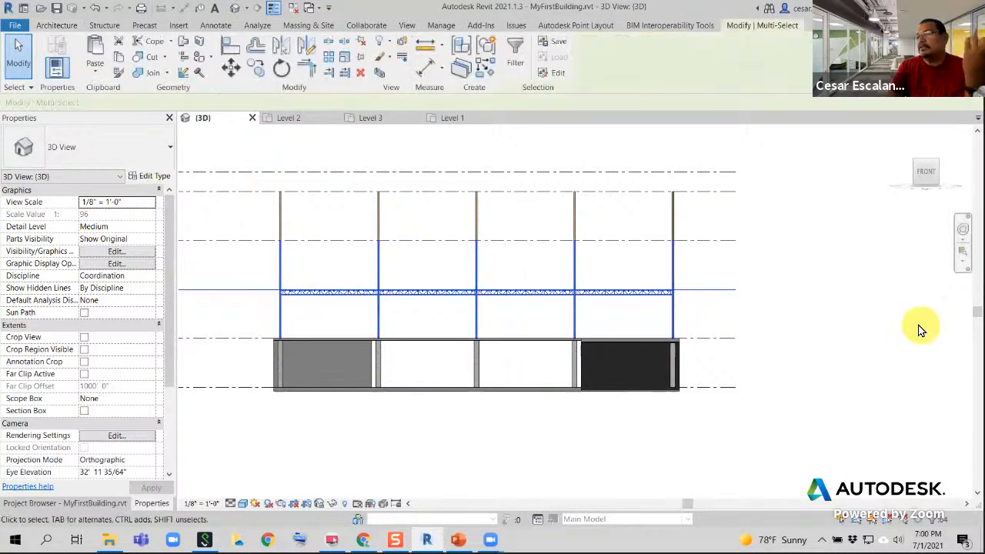
click(234, 323)
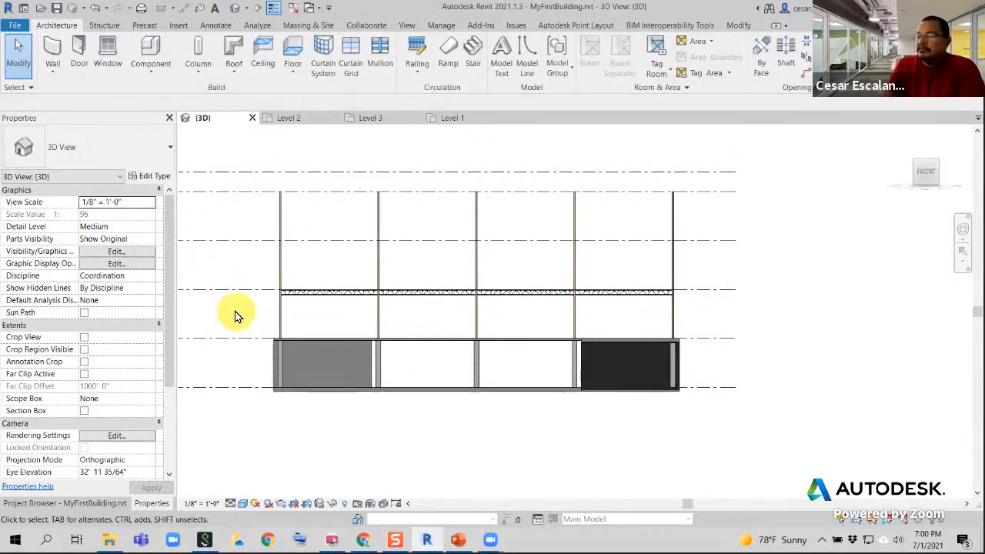
Copy the Level 3 floor and framing, selected with an enclosing window, and paste them aligned to Level 4 and Roof Level
drag(242, 312, 731, 263)
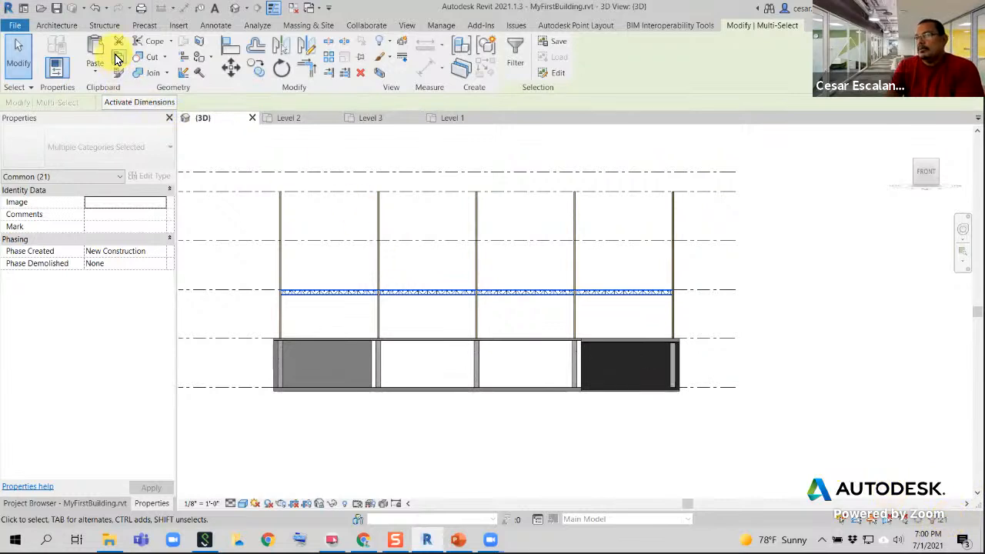
middle_drag(405, 316, 688, 348)
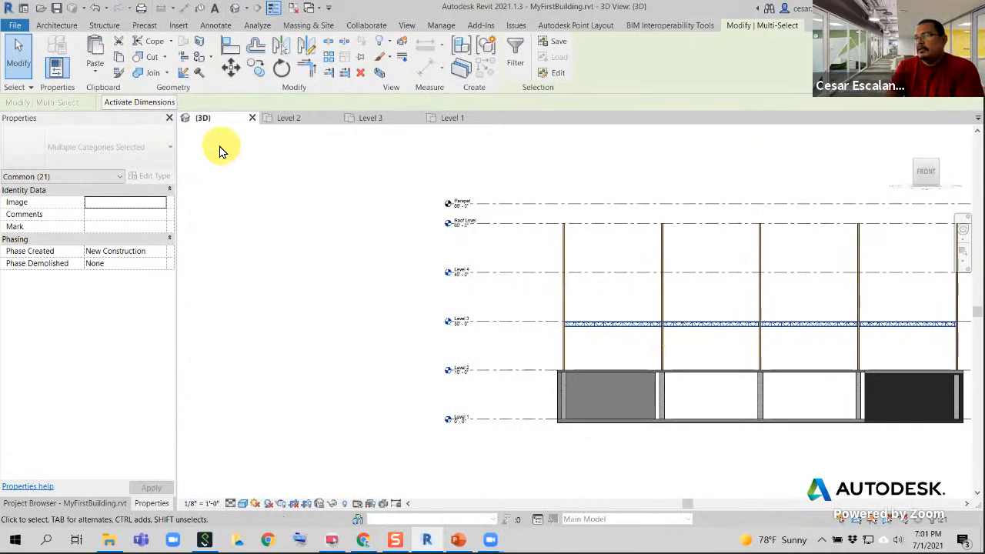
click(95, 73)
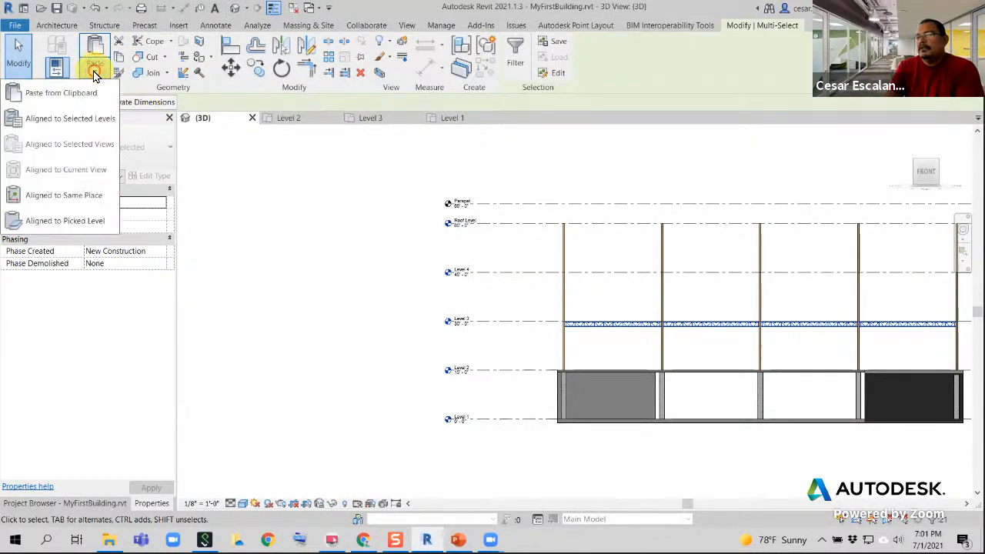
click(84, 120)
click(442, 209)
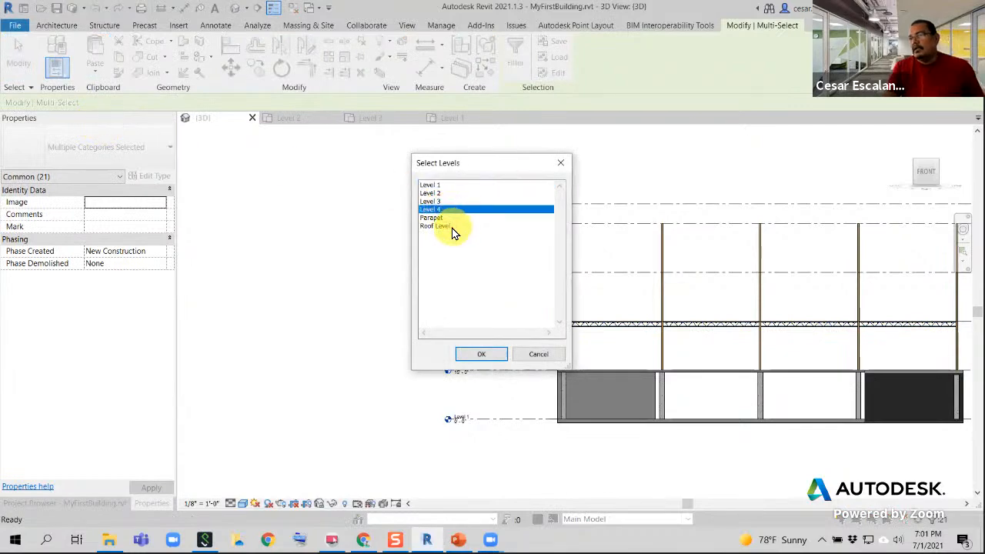
ctrl+click(437, 226)
click(478, 353)
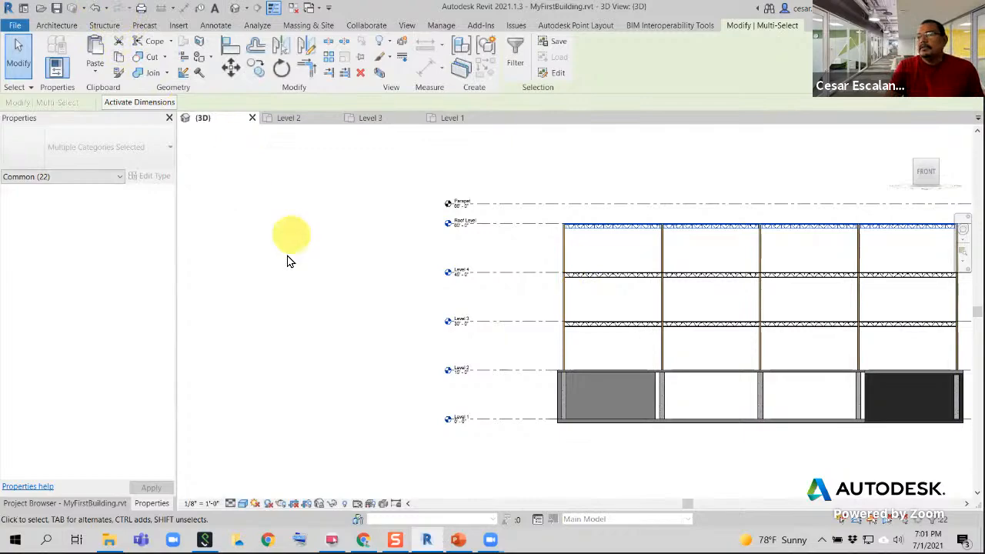
click(280, 136)
Examine the copied floors and structural framing in 3D from several sides, including the canopy corner at the lower storeys
shift+middle_drag(454, 352, 756, 450)
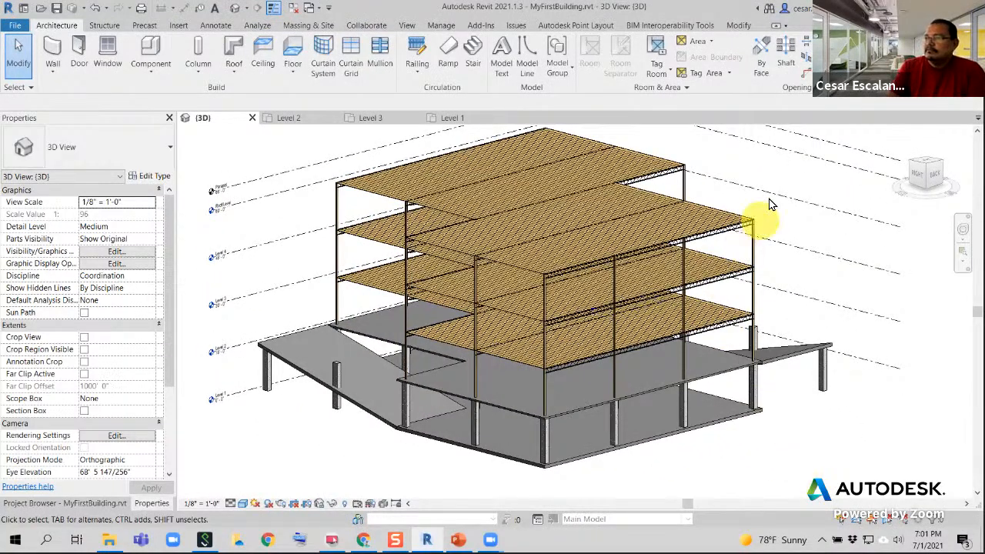
shift+middle_drag(756, 213, 717, 249)
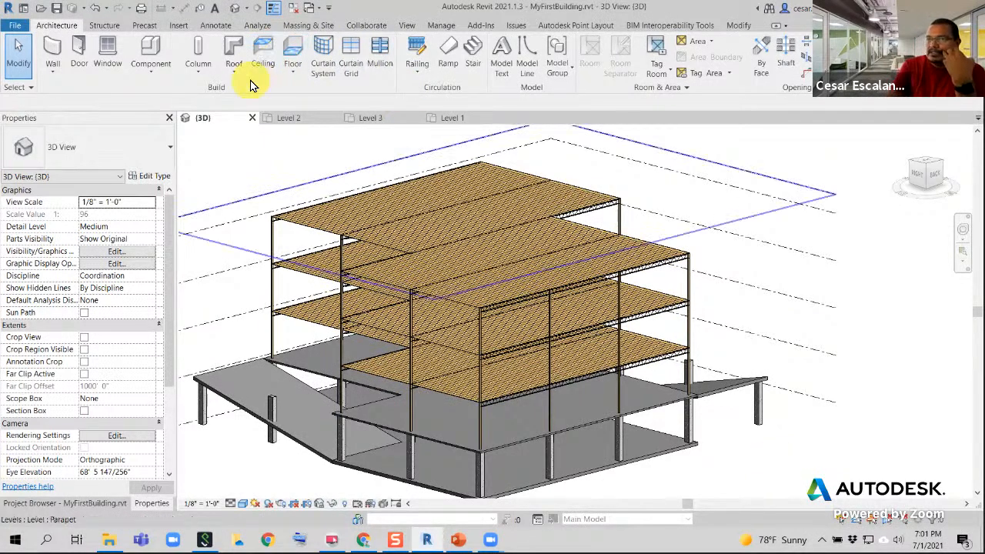
click(104, 24)
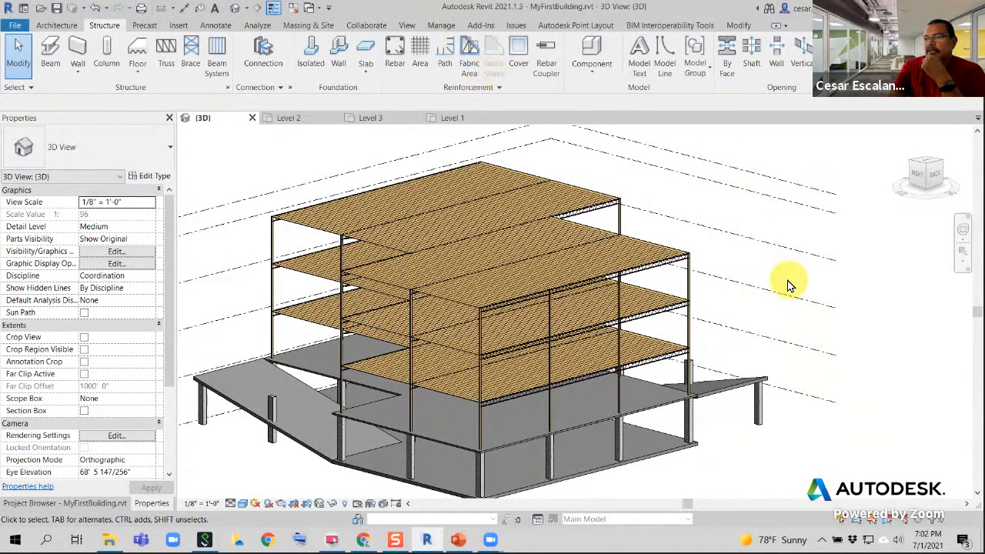
scroll(786, 285, down, 3)
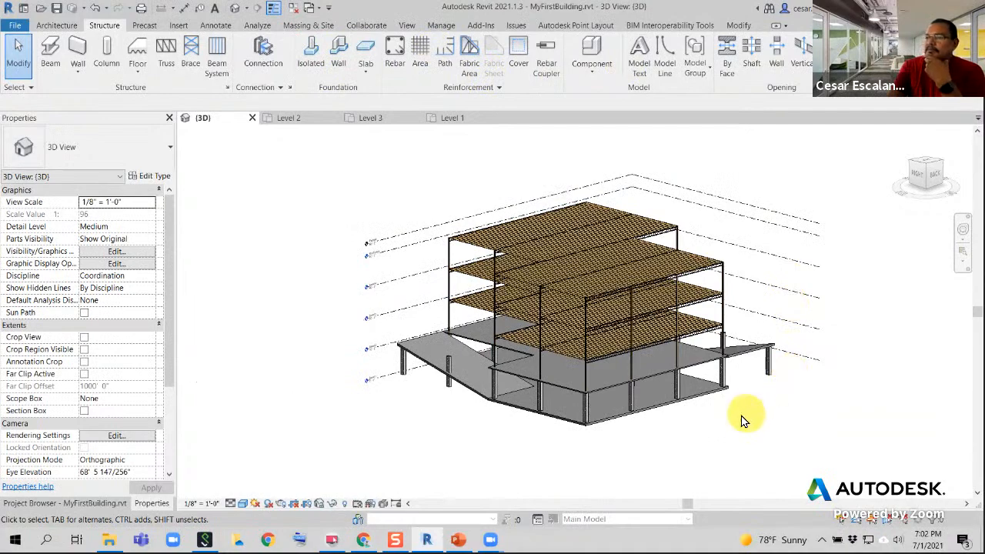
middle_drag(719, 384, 460, 459)
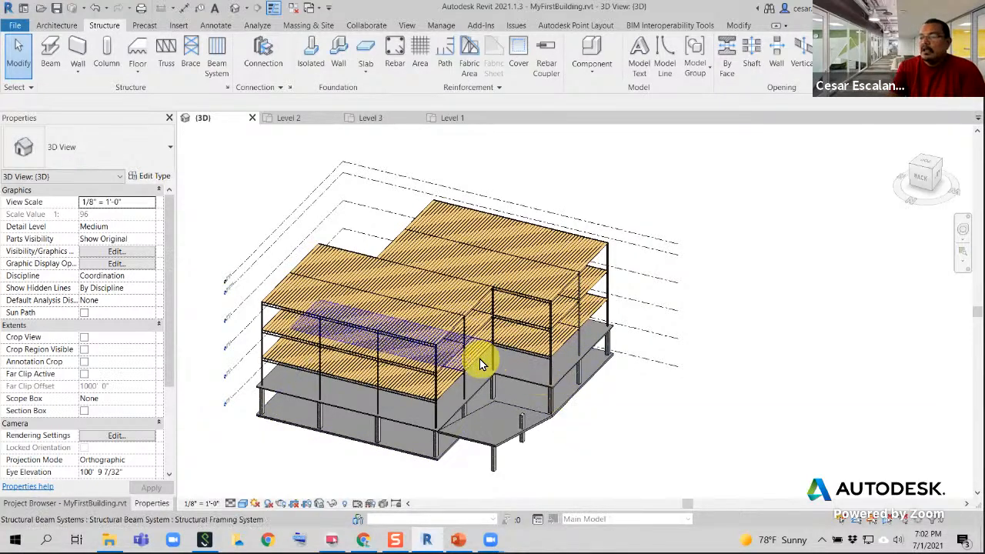
shift+middle_drag(480, 359, 650, 403)
click(633, 407)
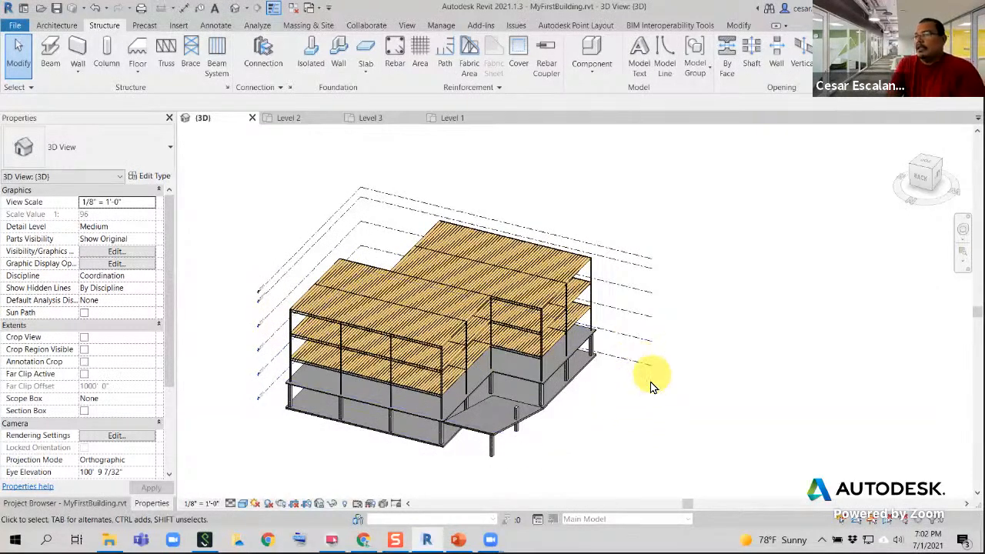
scroll(515, 437, up, 5)
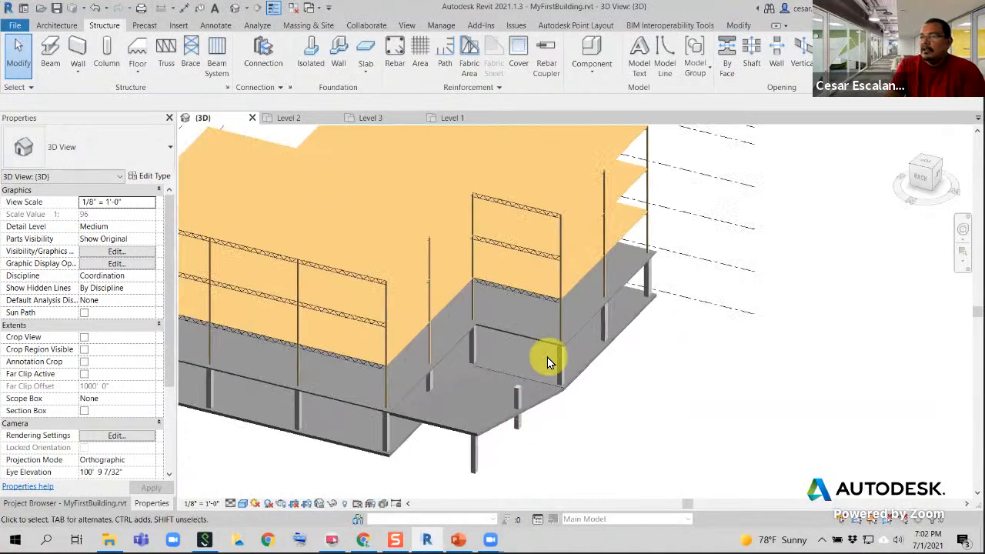
scroll(656, 339, down, 3)
scroll(653, 352, up, 4)
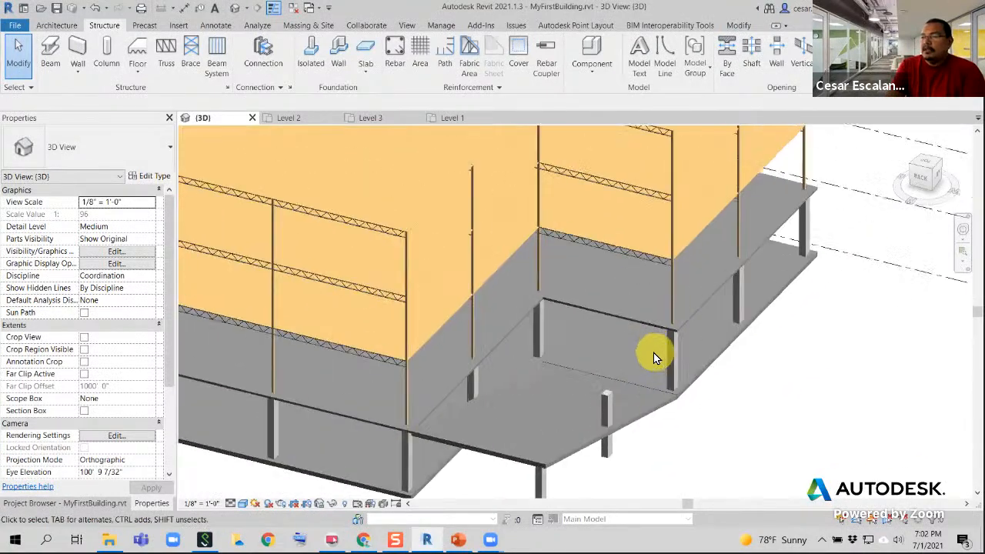
Select the Generic - 6" floor at Level 2 to review its extent and properties, and save the project
click(644, 326)
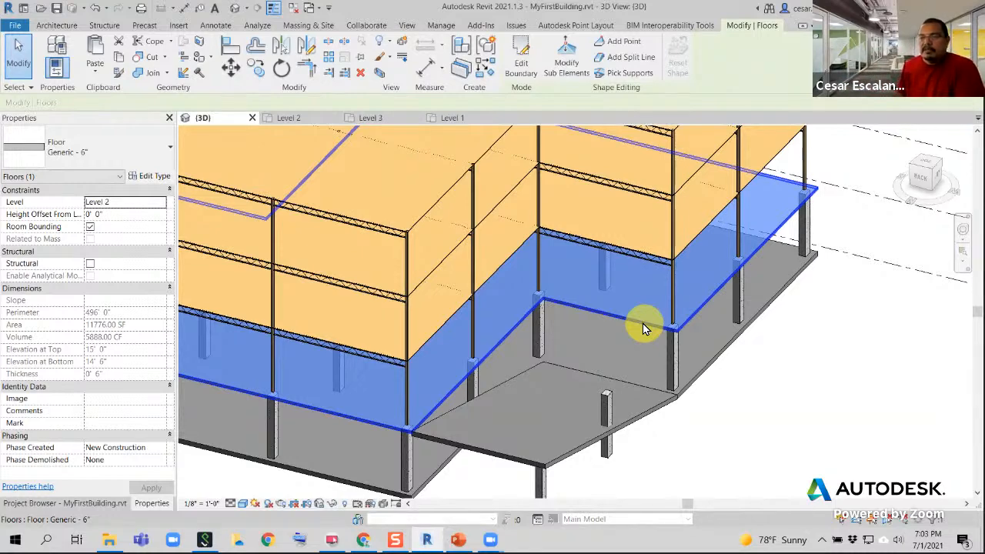
shift+middle_drag(642, 323, 683, 469)
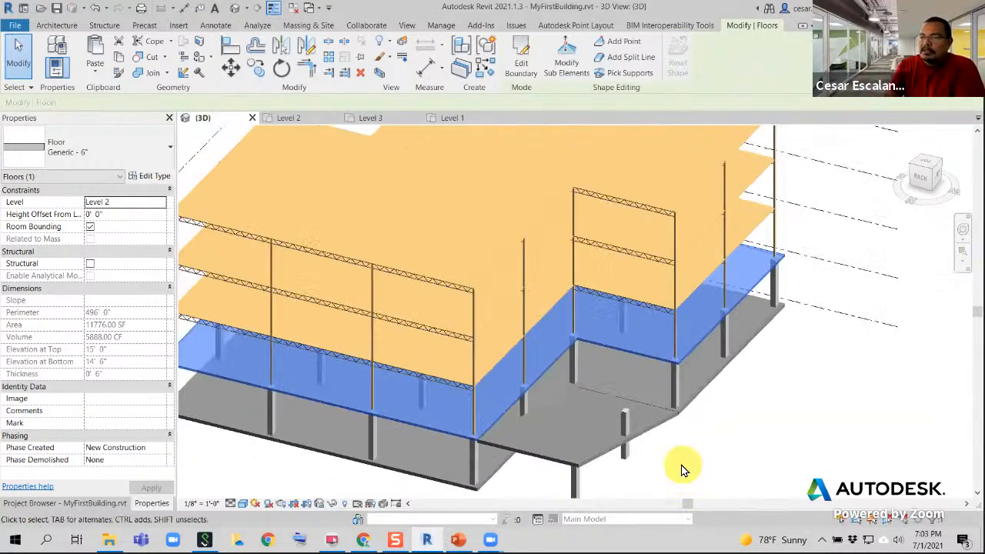
scroll(683, 469, down, 1)
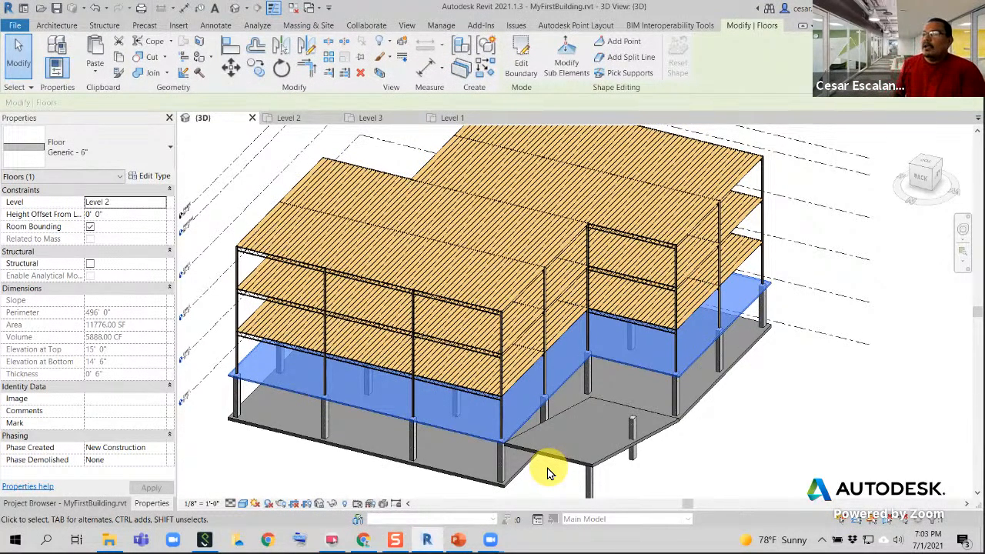
scroll(677, 431, down, 3)
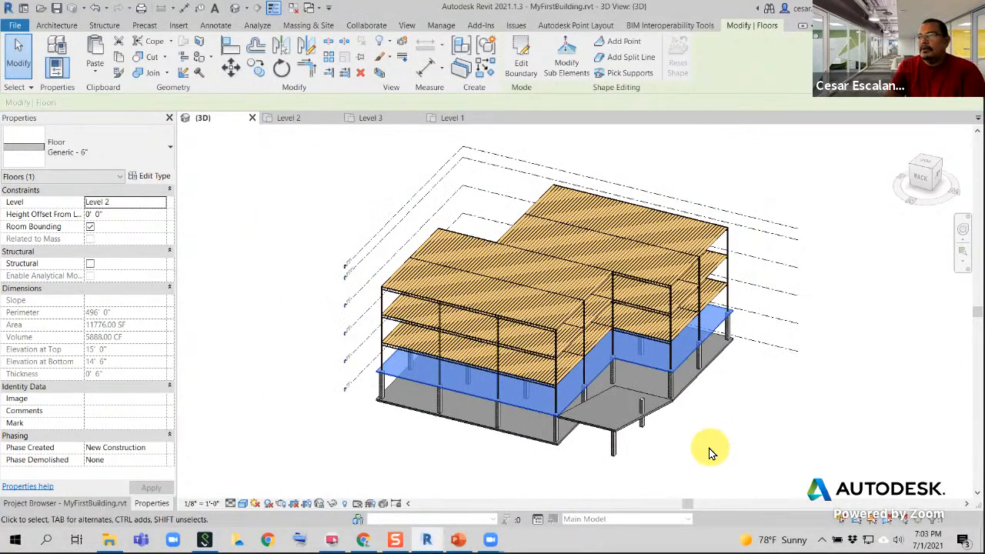
click(20, 29)
click(39, 149)
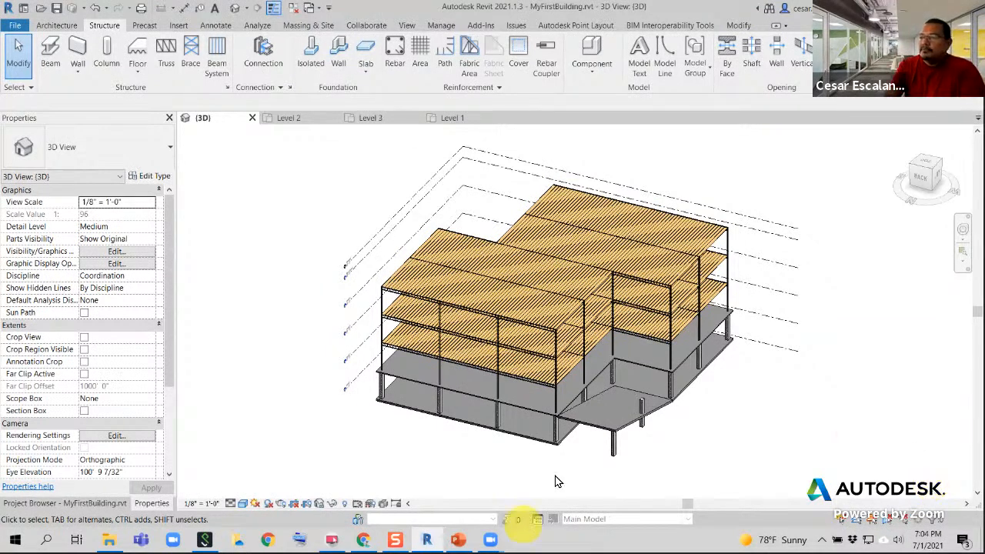
scroll(564, 469, down, 3)
middle_drag(736, 471, 631, 436)
scroll(630, 436, up, 5)
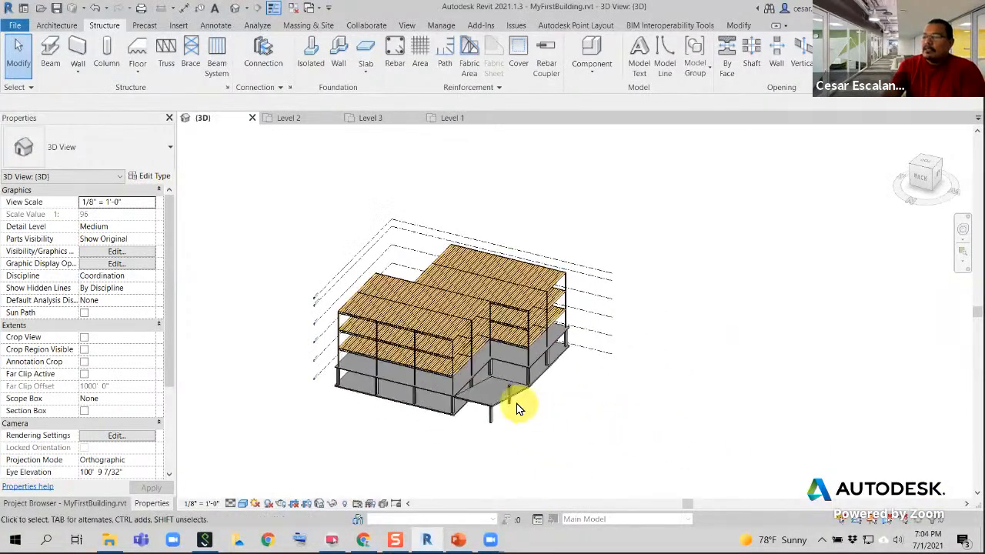
scroll(681, 437, up, 1)
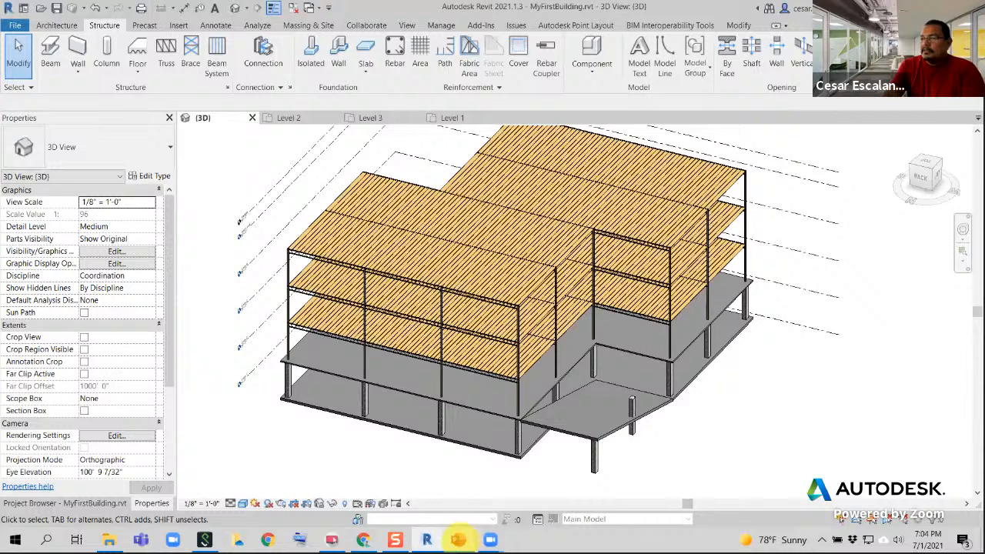
Switch to PowerPoint, maximize the RF-Compiled.ppt presentation and display slide 49, Curtain Walls
mouse_move(457, 539)
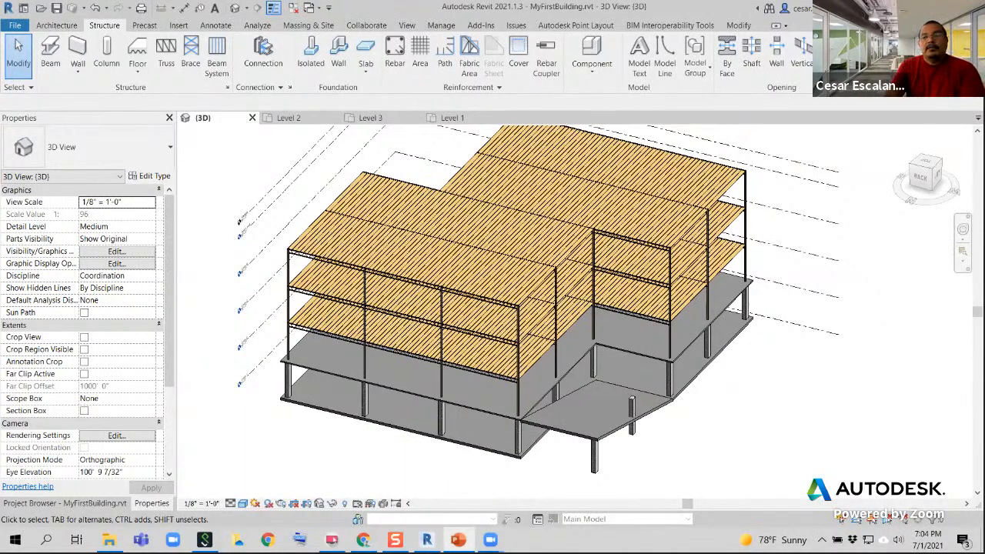
drag(0, 97, 256, 97)
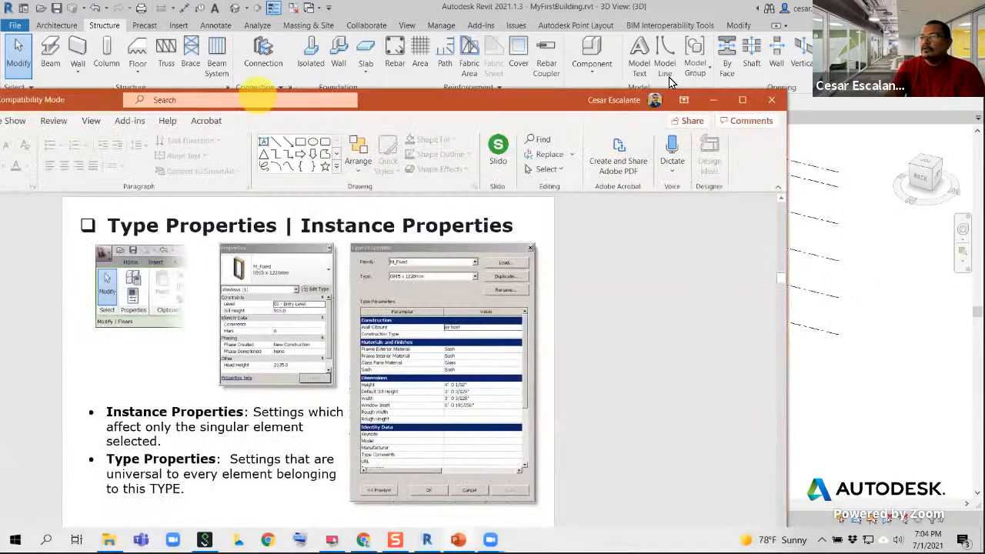
click(743, 102)
scroll(84, 352, down, 8)
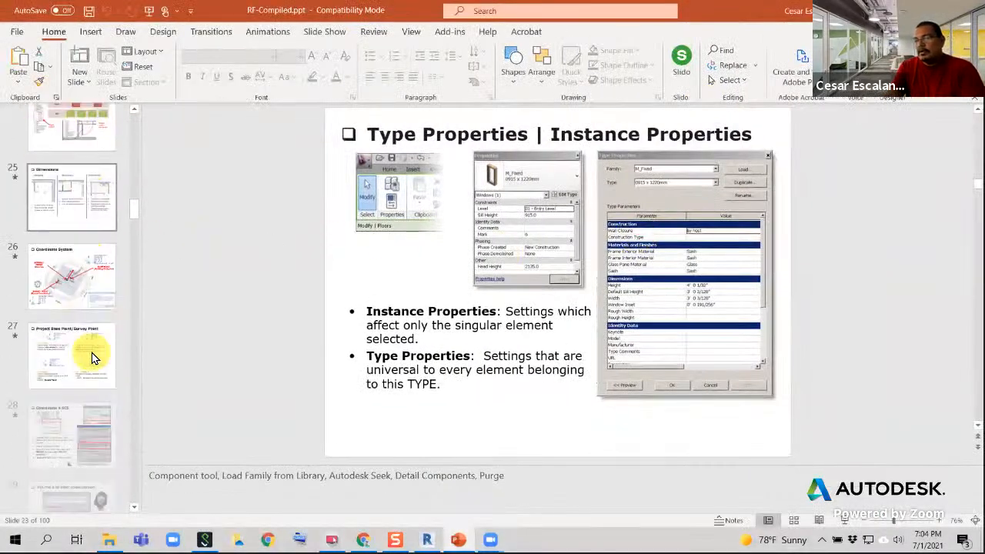
scroll(93, 356, down, 8)
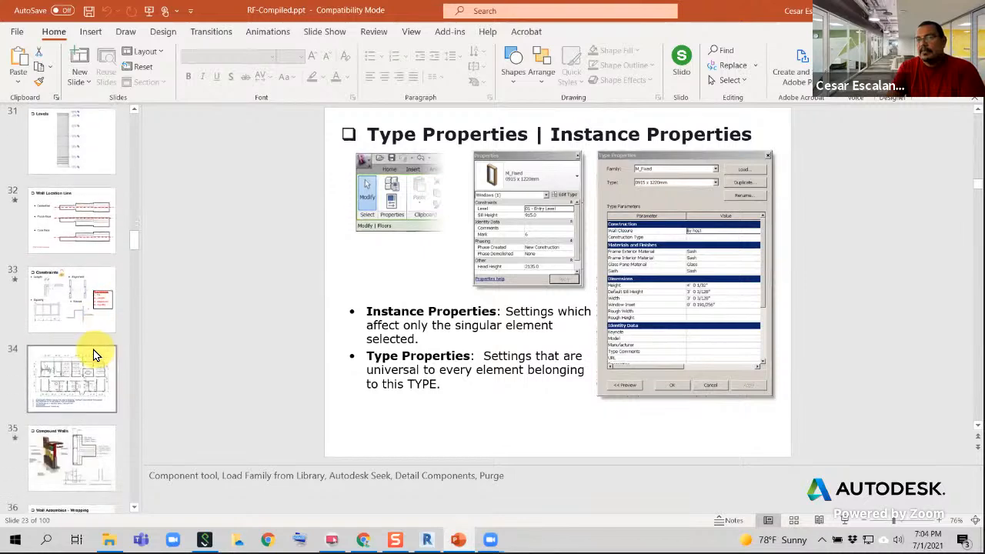
scroll(96, 356, down, 7)
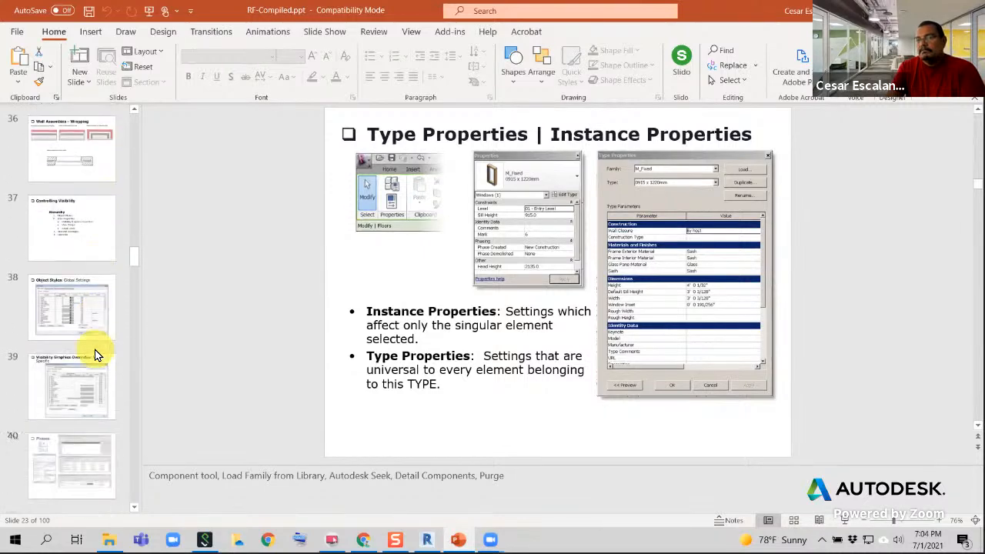
scroll(46, 296, down, 4)
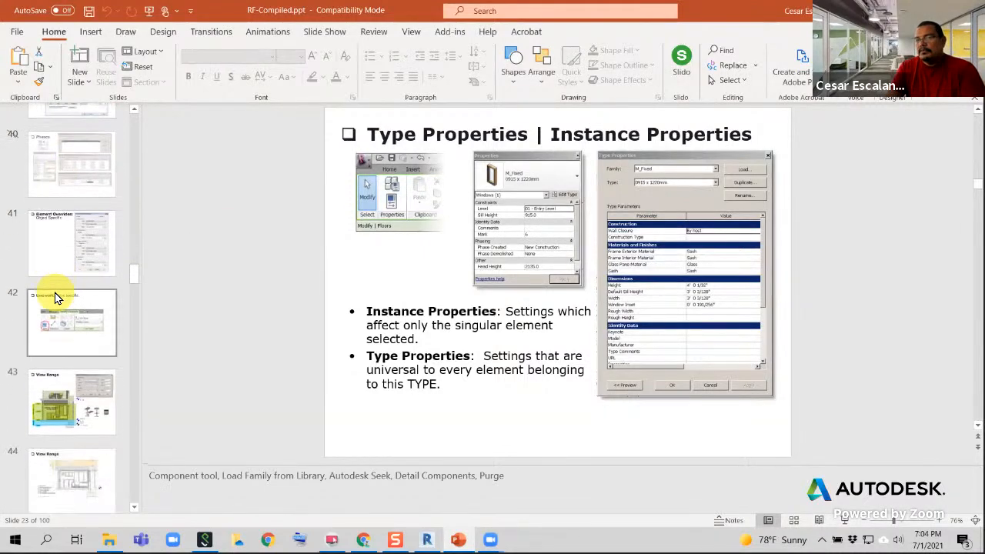
scroll(99, 342, down, 3)
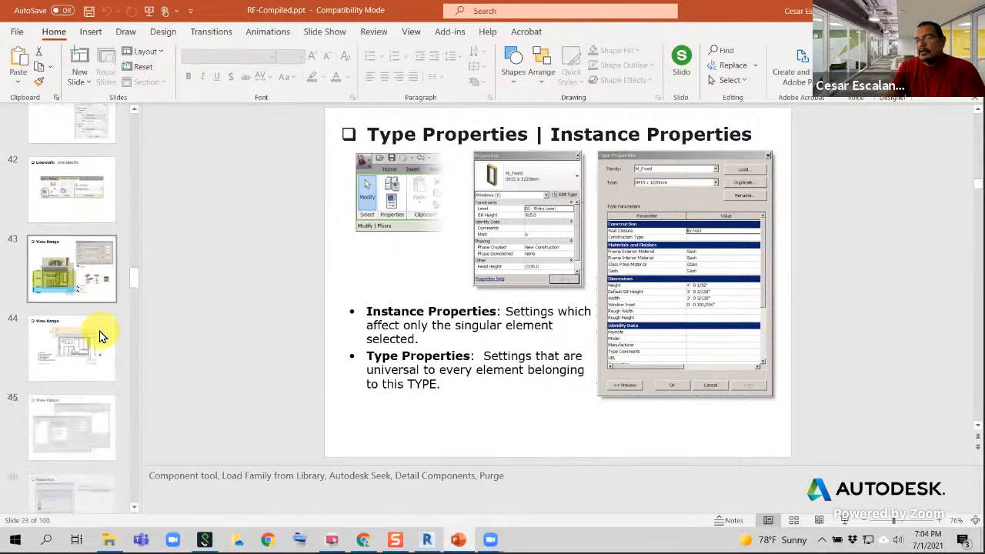
scroll(98, 330, down, 3)
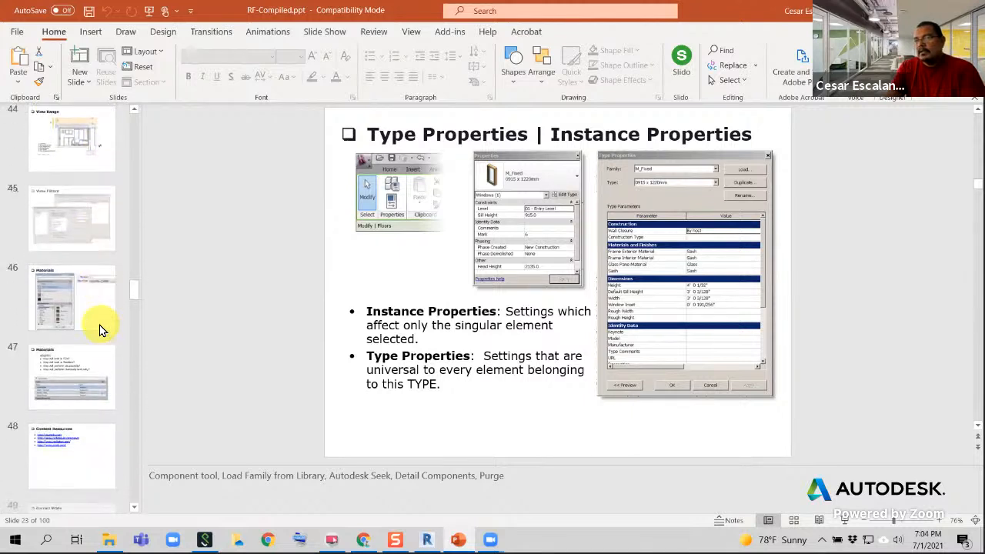
scroll(83, 397, down, 2)
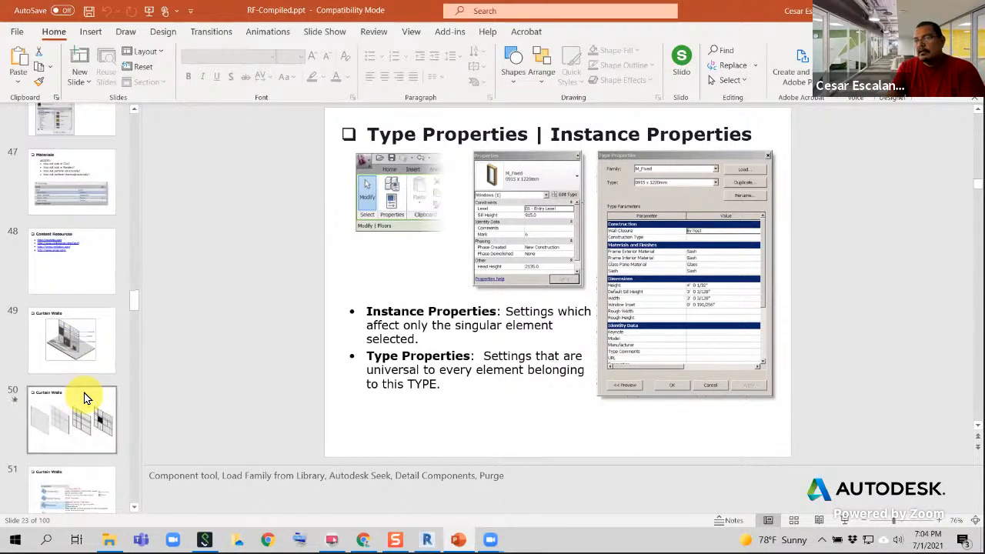
click(77, 318)
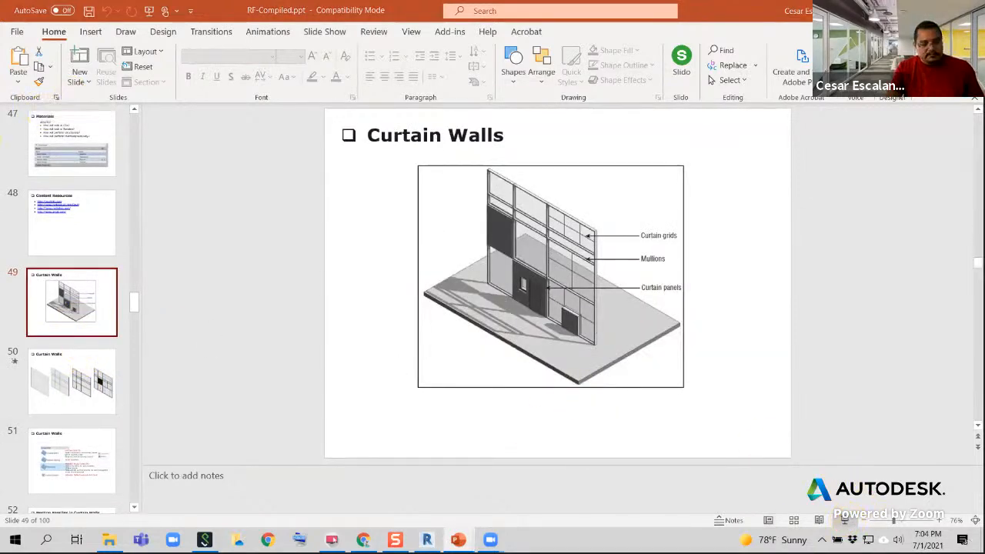
Set the slide show to play on Monitor 1 Internal Display
click(326, 32)
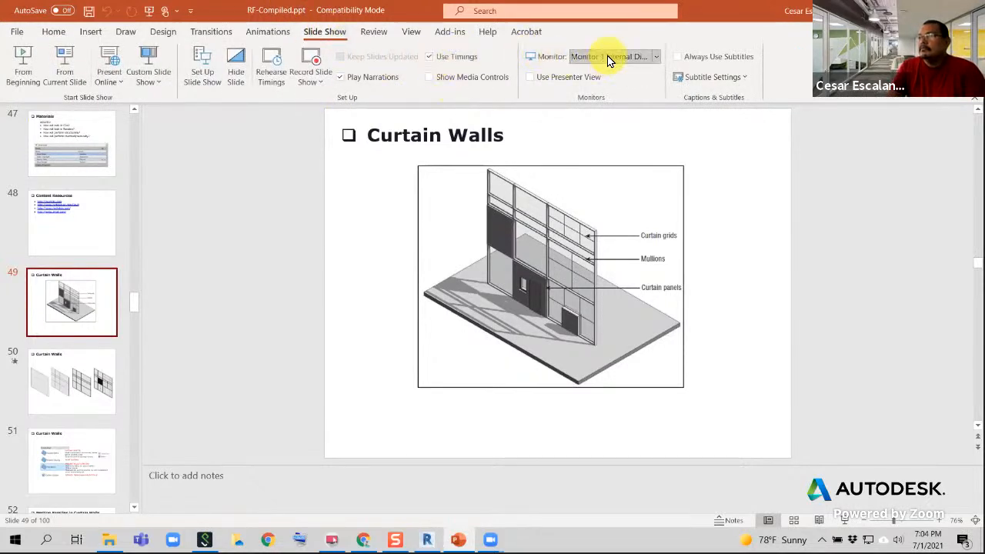
click(607, 56)
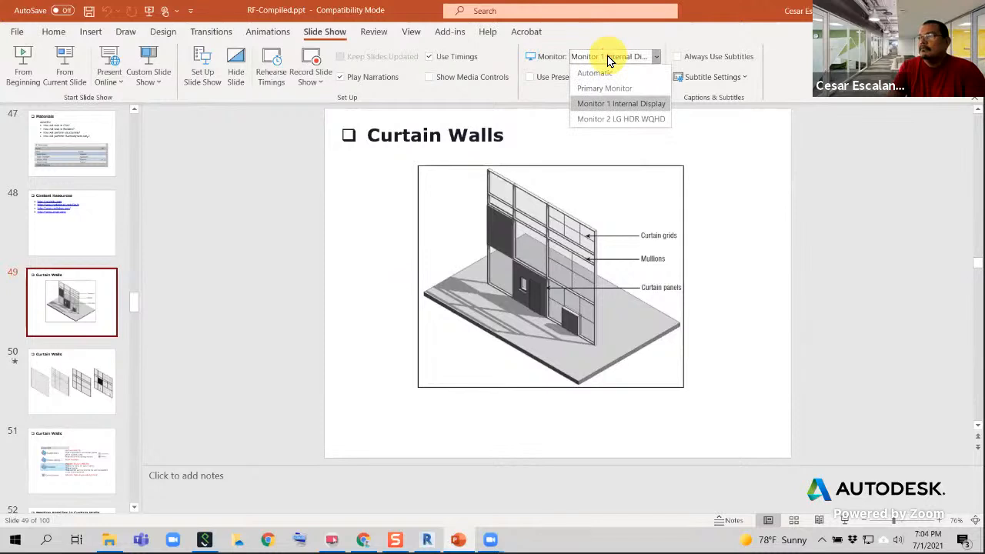
click(607, 103)
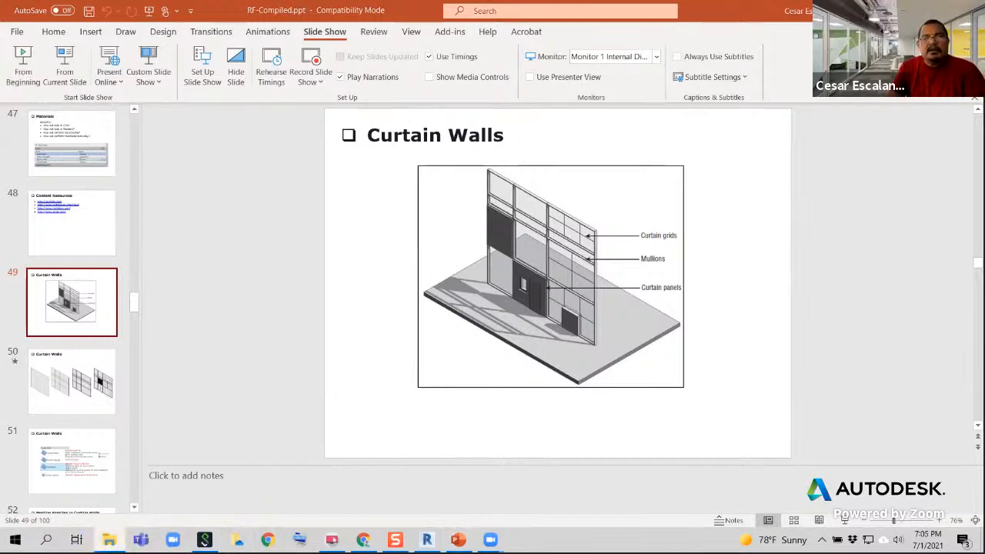
click(109, 539)
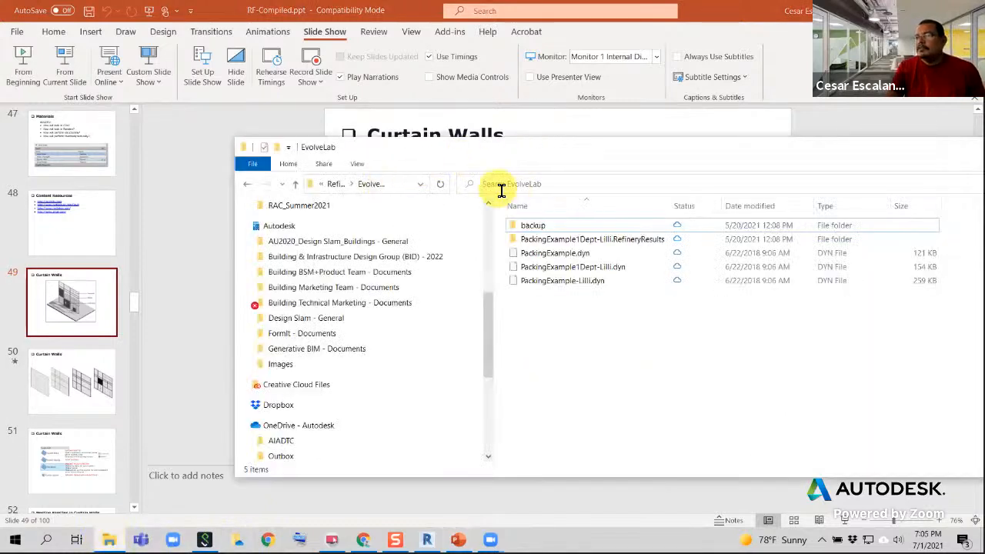
click(400, 184)
text(dr)
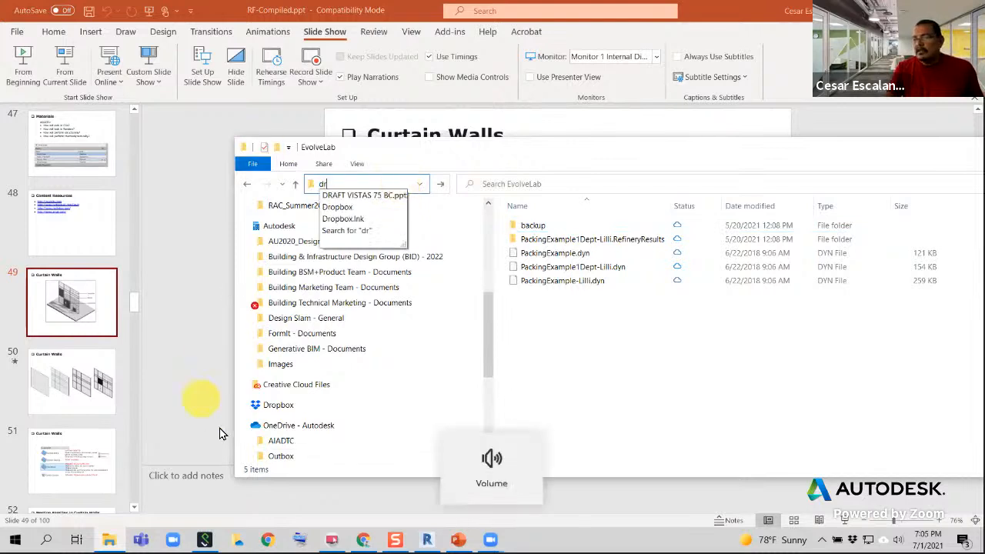
Switch to Chrome, load Google Drive and open the RAC Summer 2021 folder
click(268, 538)
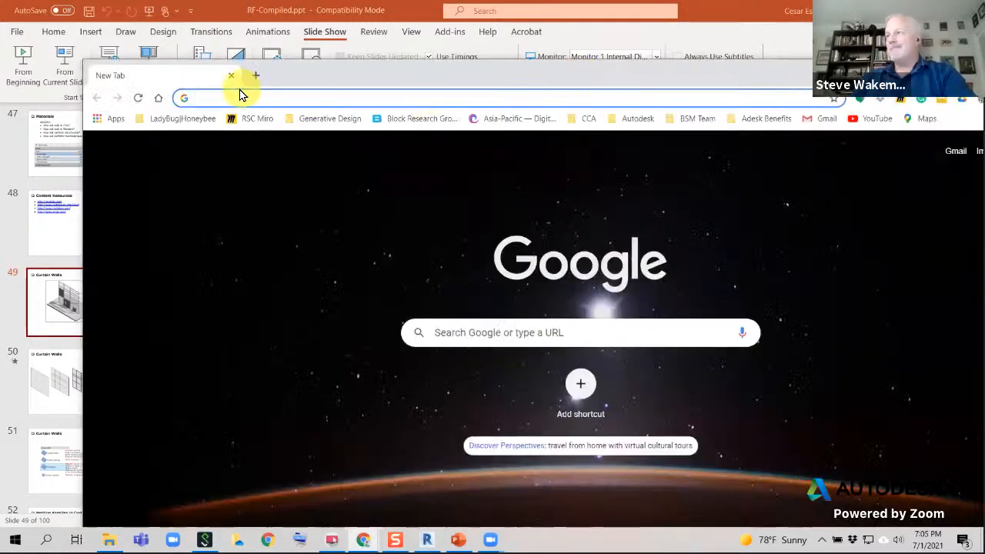
text(dr)
key(Return)
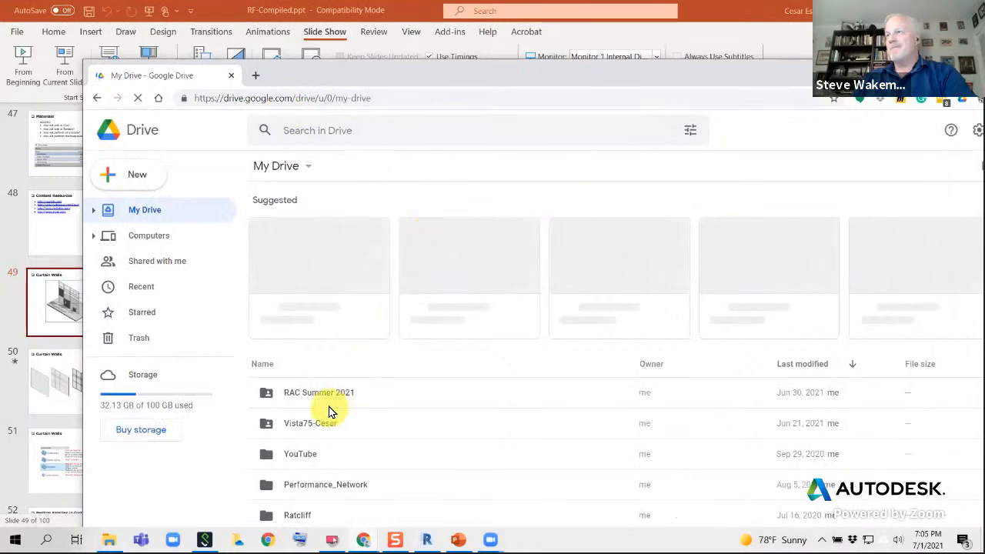
double_click(325, 394)
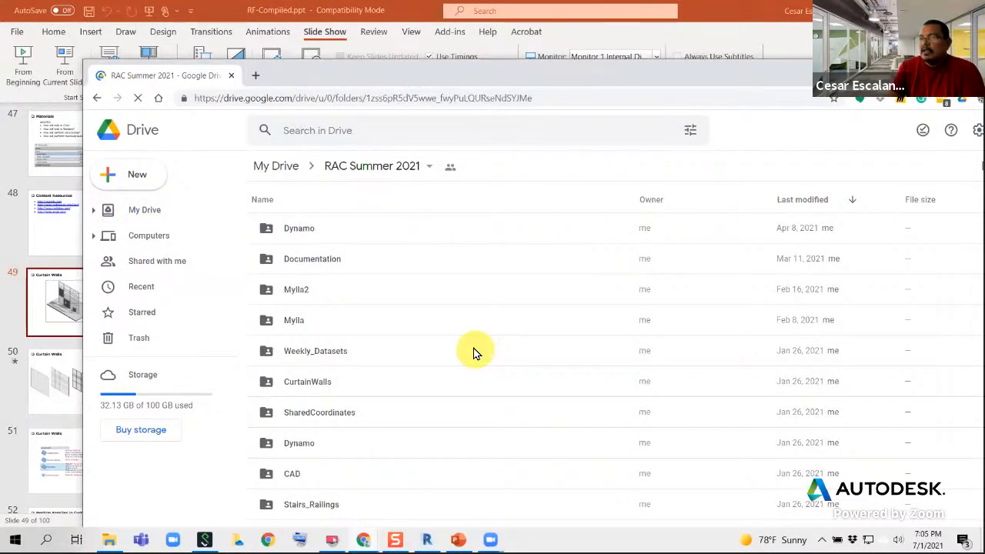
Check the contents of the Documentation folder and browse the full list of folders and files in RAC Summer 2021
double_click(317, 260)
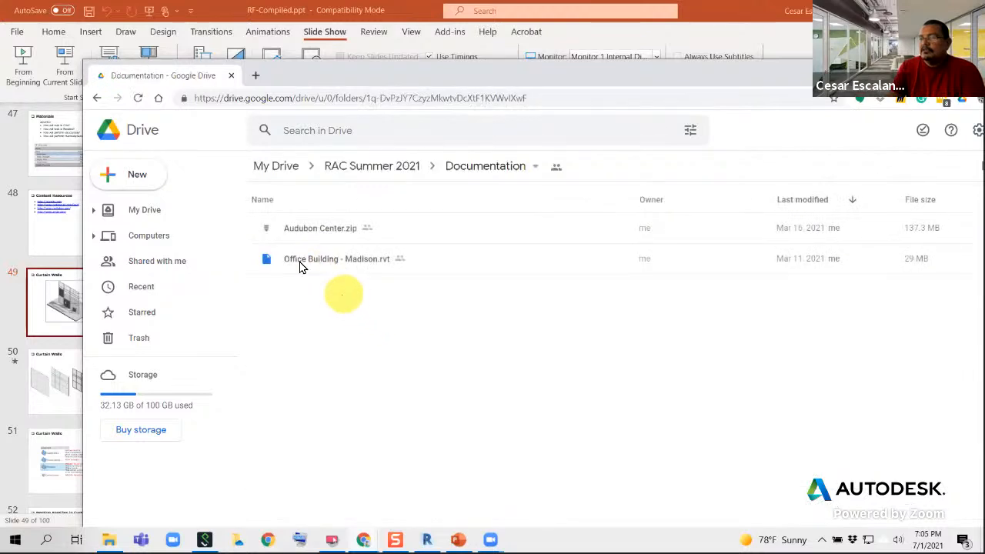
click(97, 98)
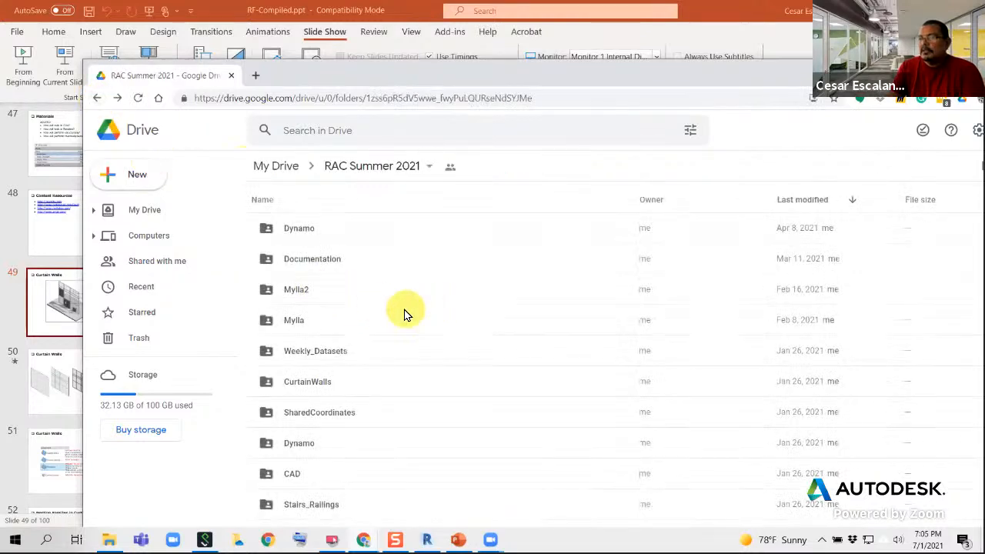
scroll(406, 314, down, 3)
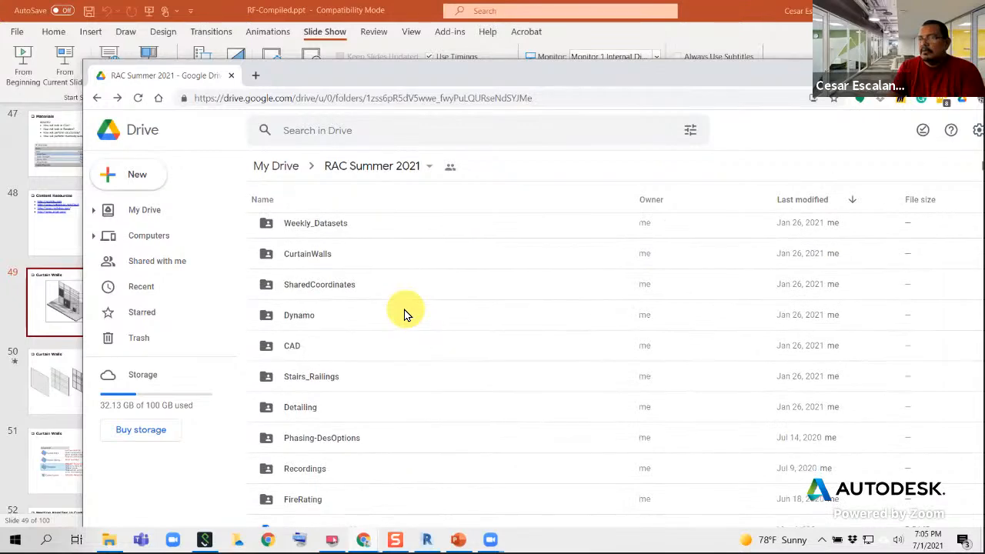
scroll(406, 313, down, 1)
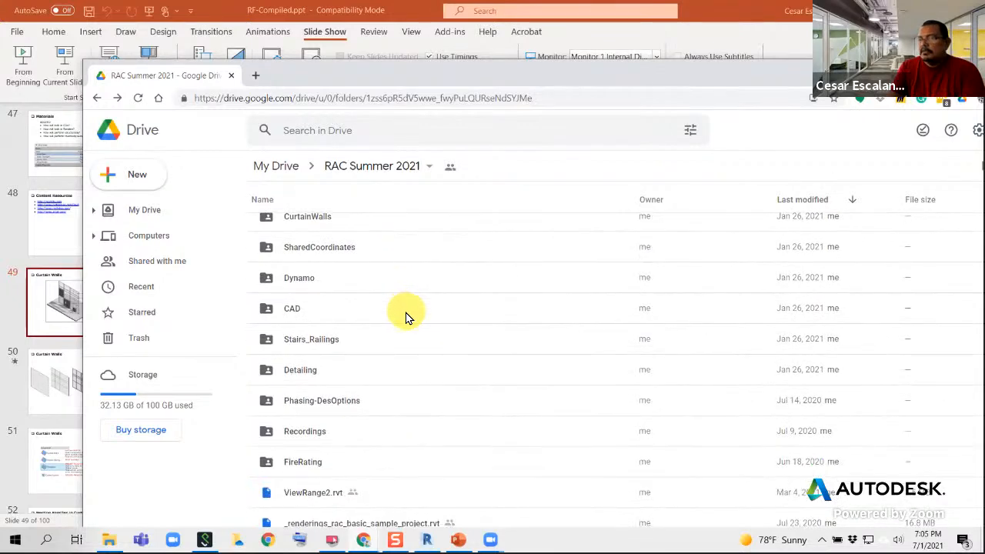
drag(429, 83, 398, 22)
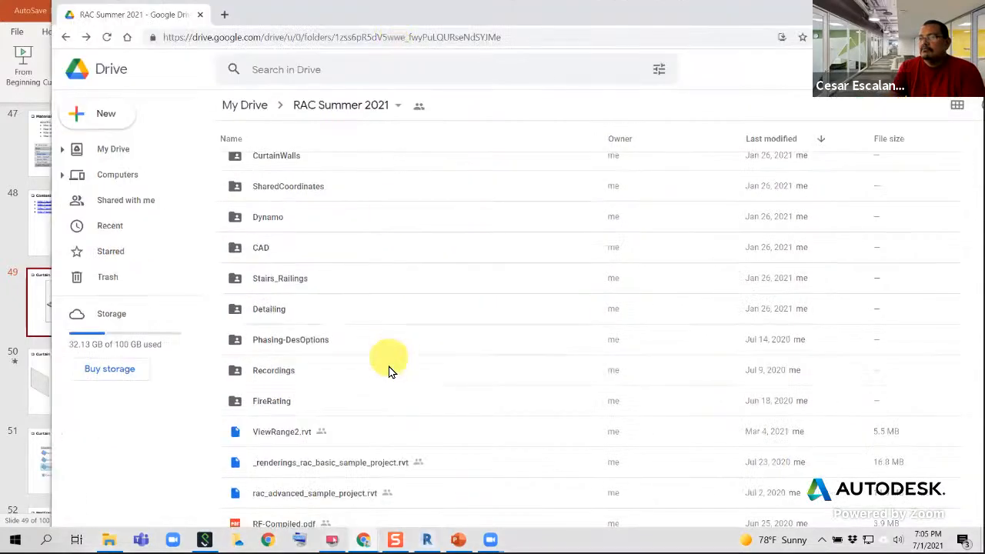
scroll(390, 377, up, 4)
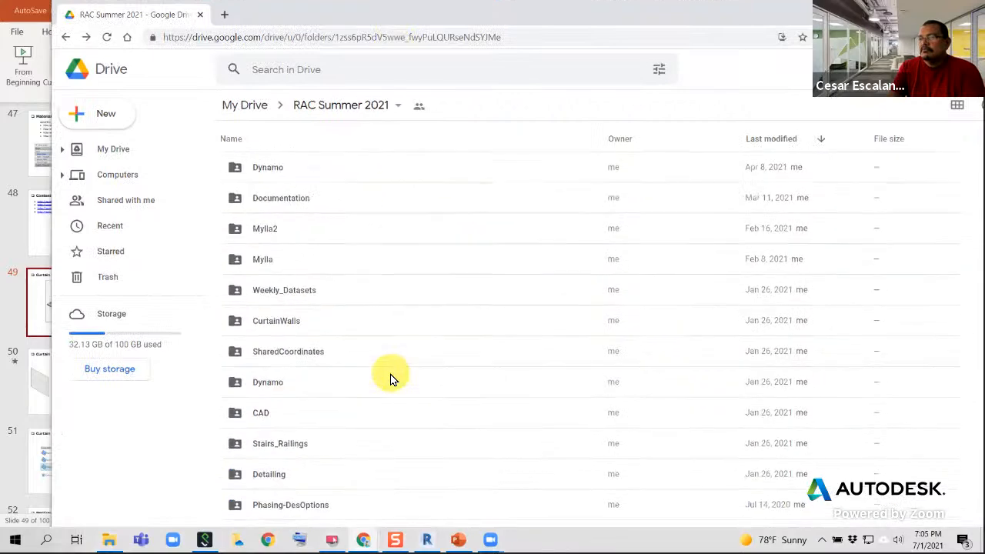
scroll(390, 375, down, 4)
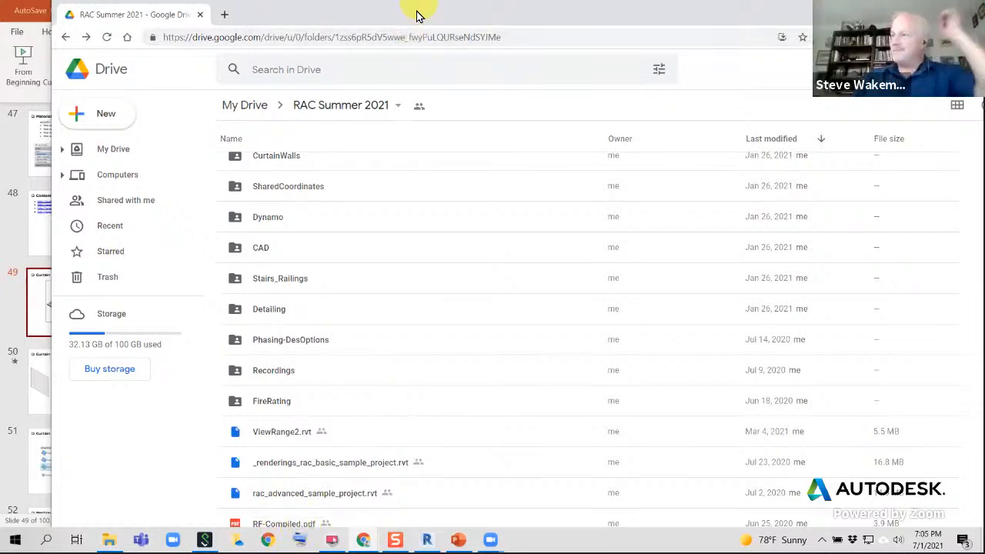
Clear the Chrome and File Explorer windows off the presentation screen and start the slide show at slide 49, Curtain Walls
drag(417, 12, 984, 46)
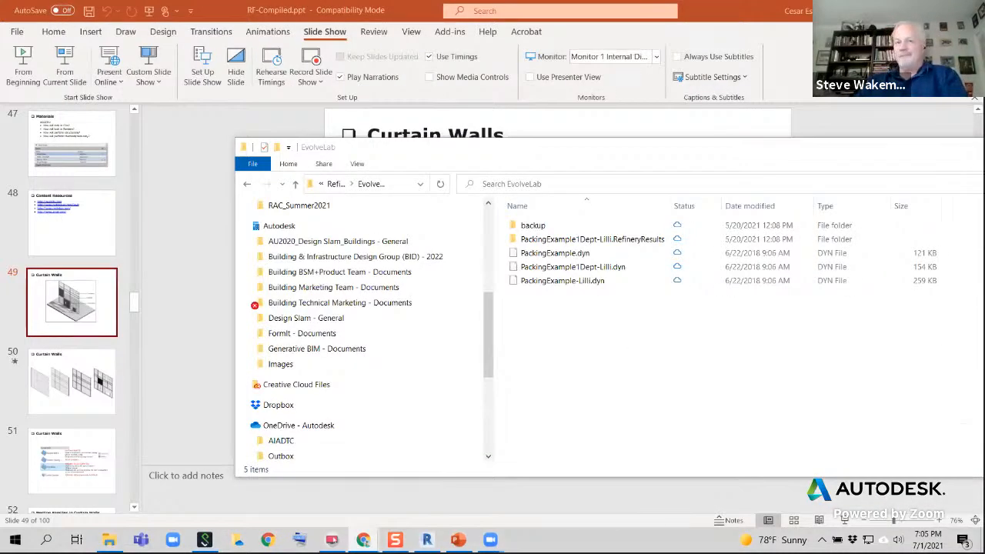
click(604, 165)
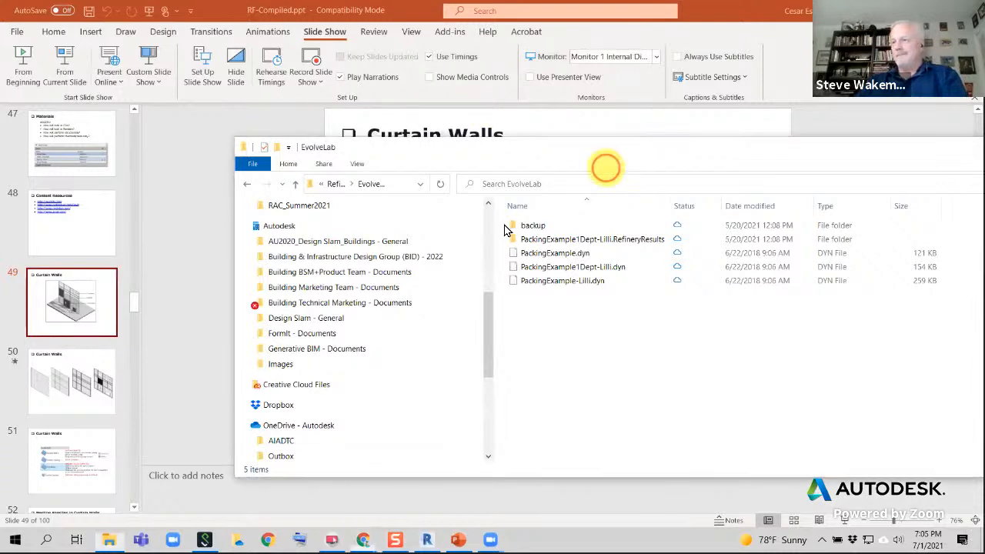
click(431, 151)
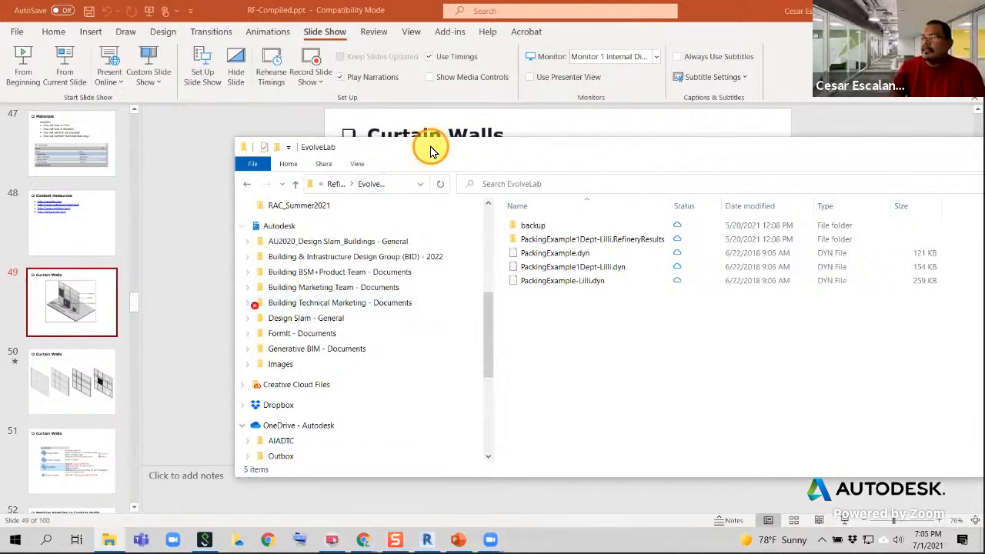
drag(430, 146, 3, 244)
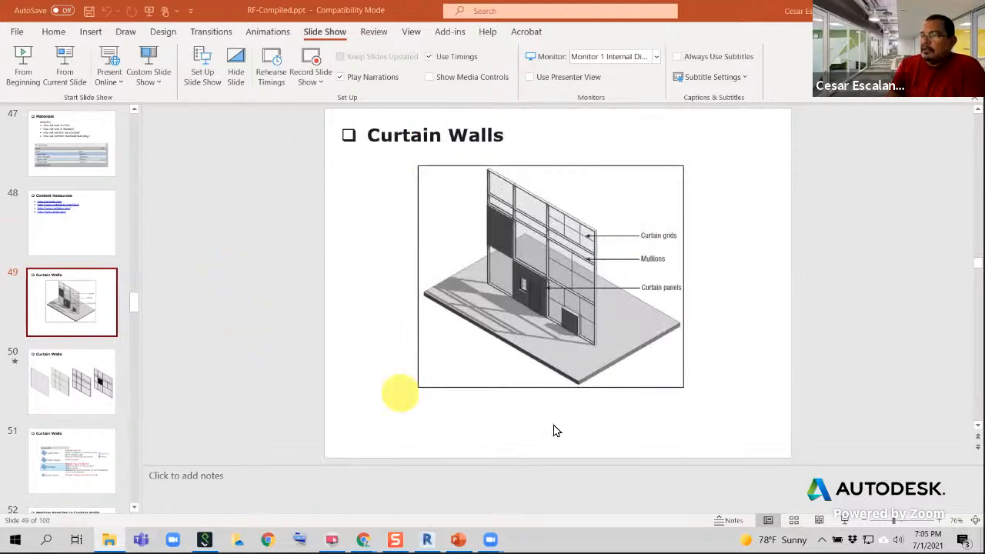
click(844, 520)
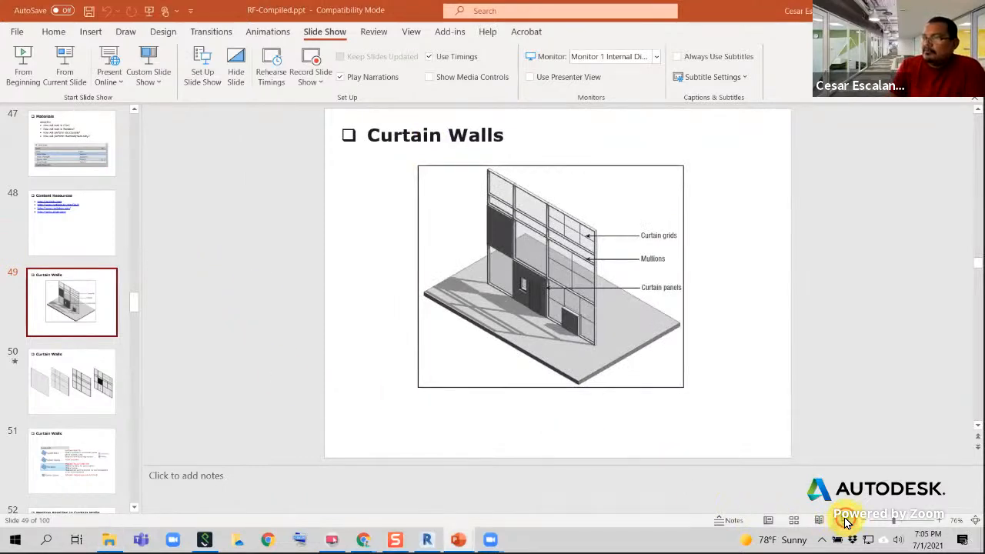